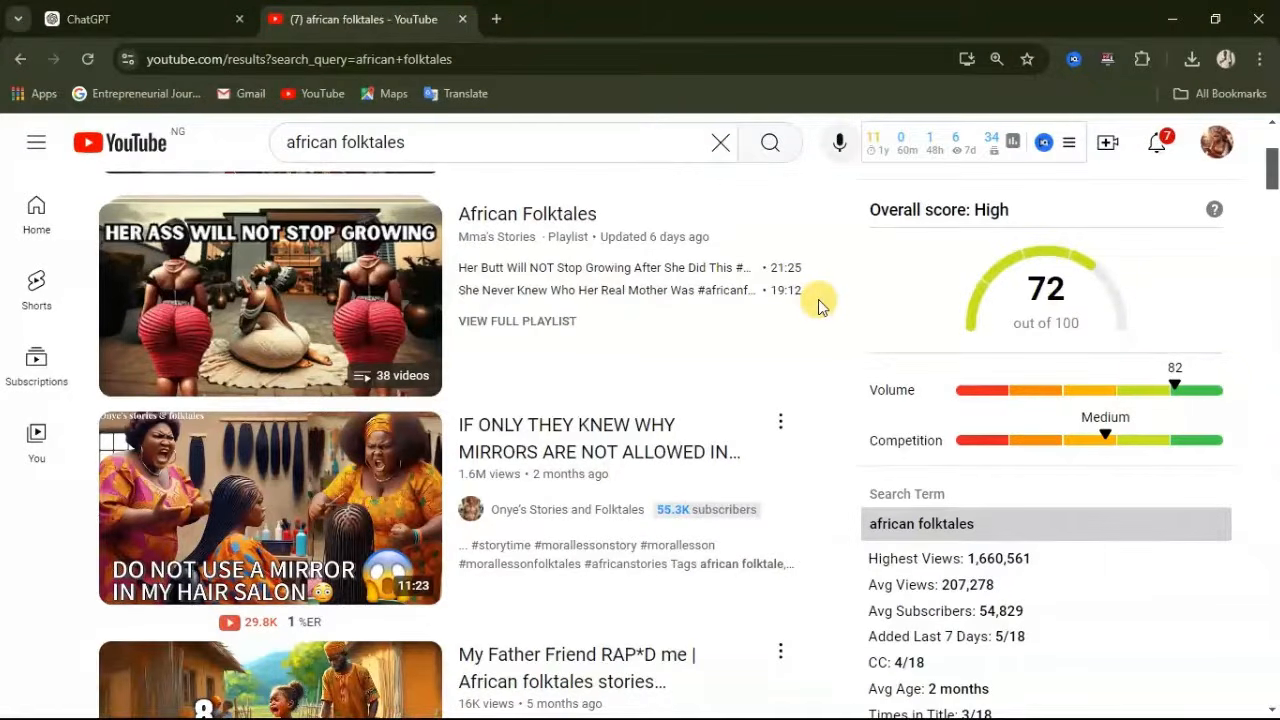
Examine the "african folktales" search results along with the keyword score, search-term statistics, top channels and related opportunities.
scroll(818, 299, down, 1)
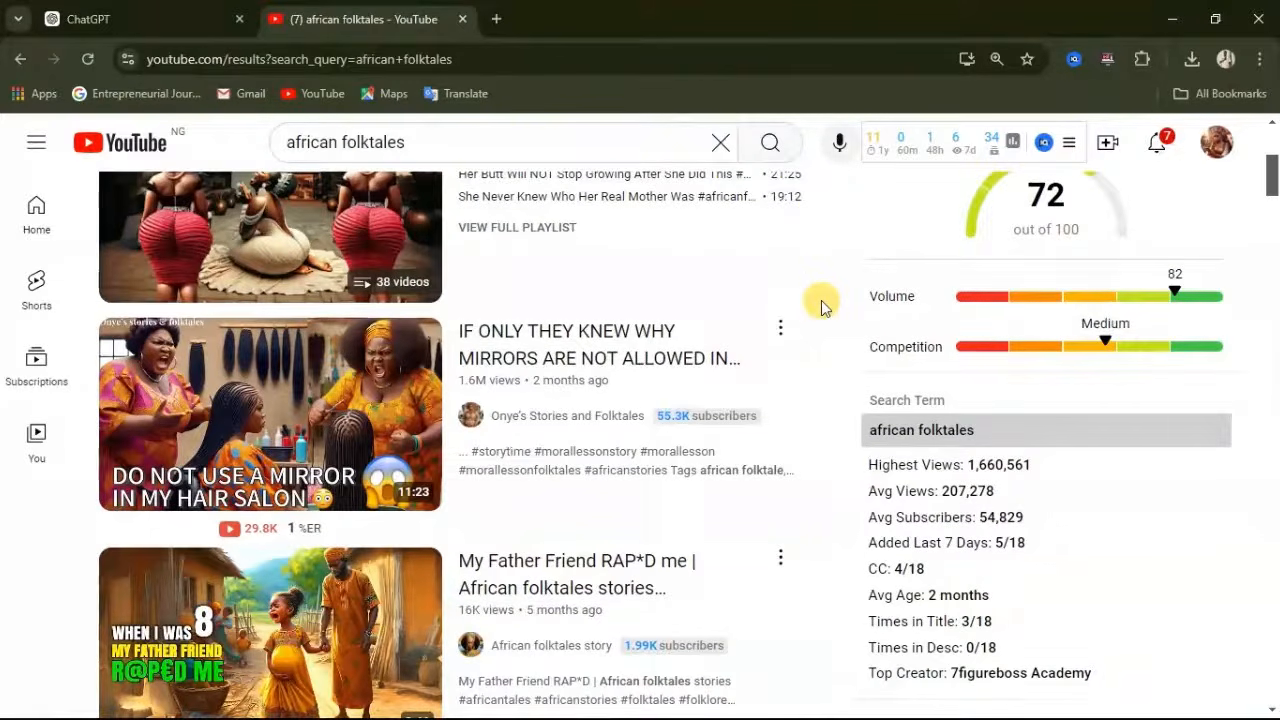
scroll(820, 307, down, 2)
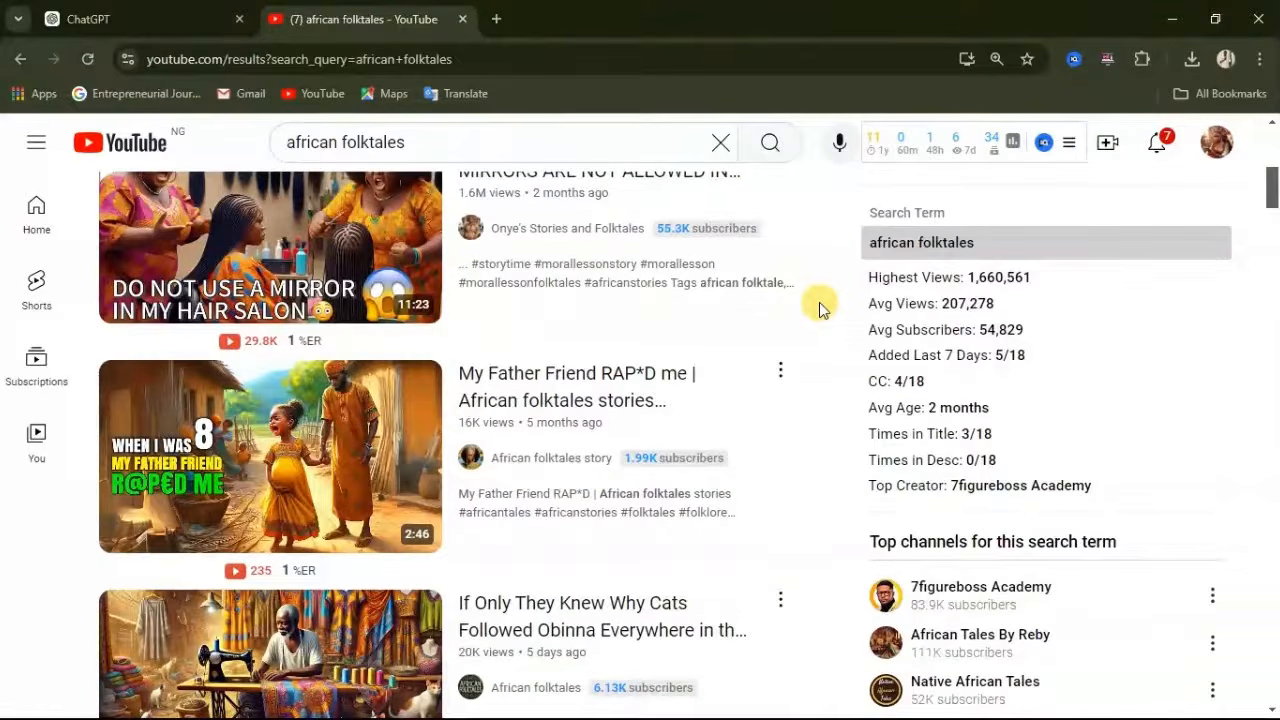
scroll(819, 308, down, 1)
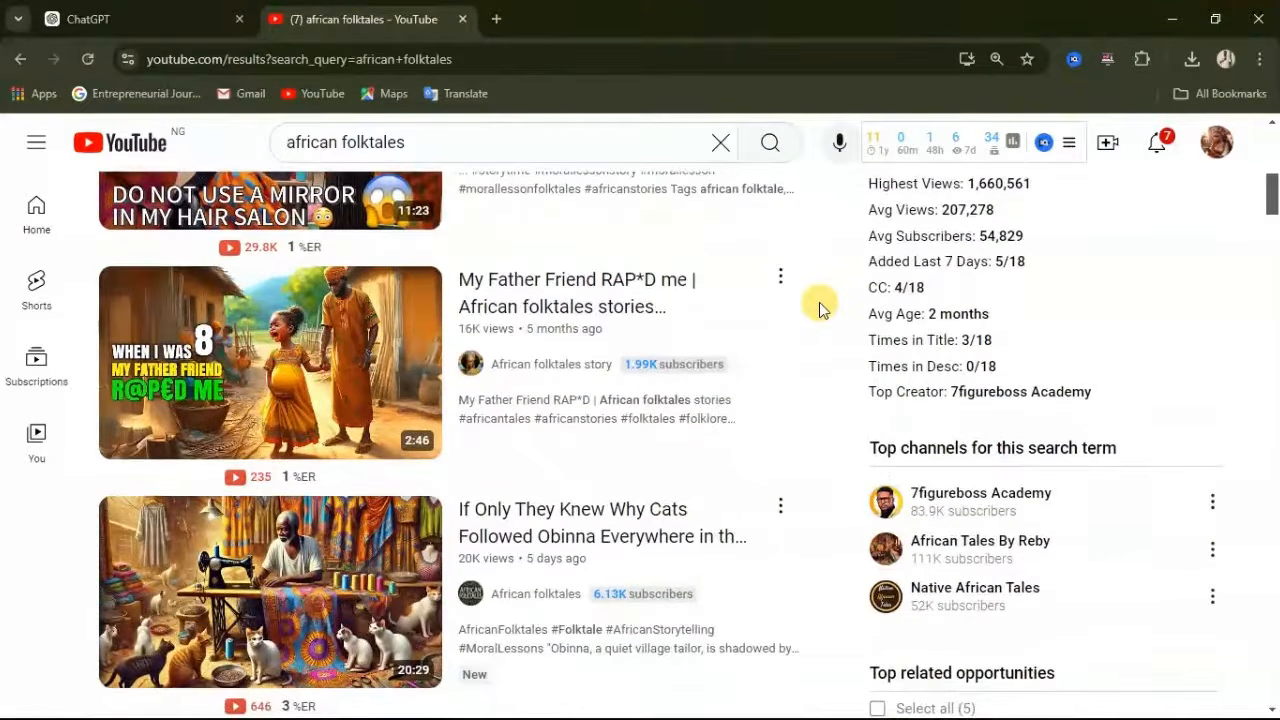
scroll(819, 309, down, 1)
scroll(819, 308, down, 2)
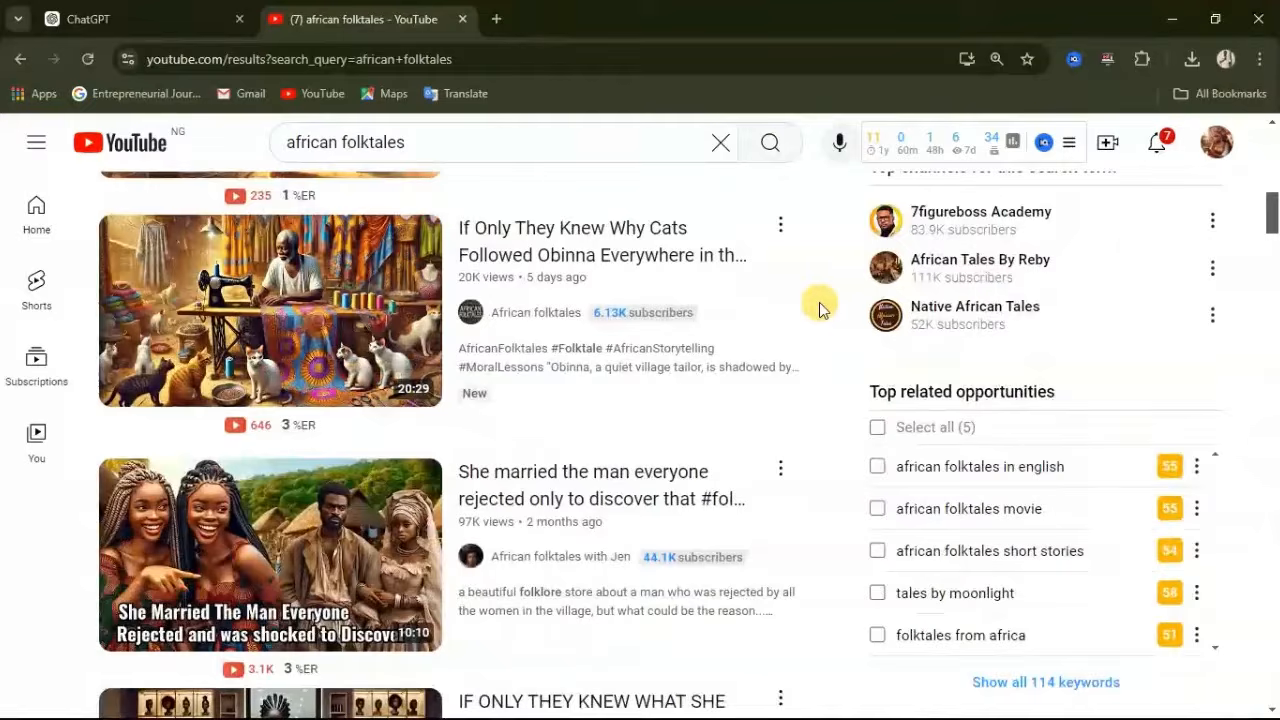
scroll(819, 308, down, 2)
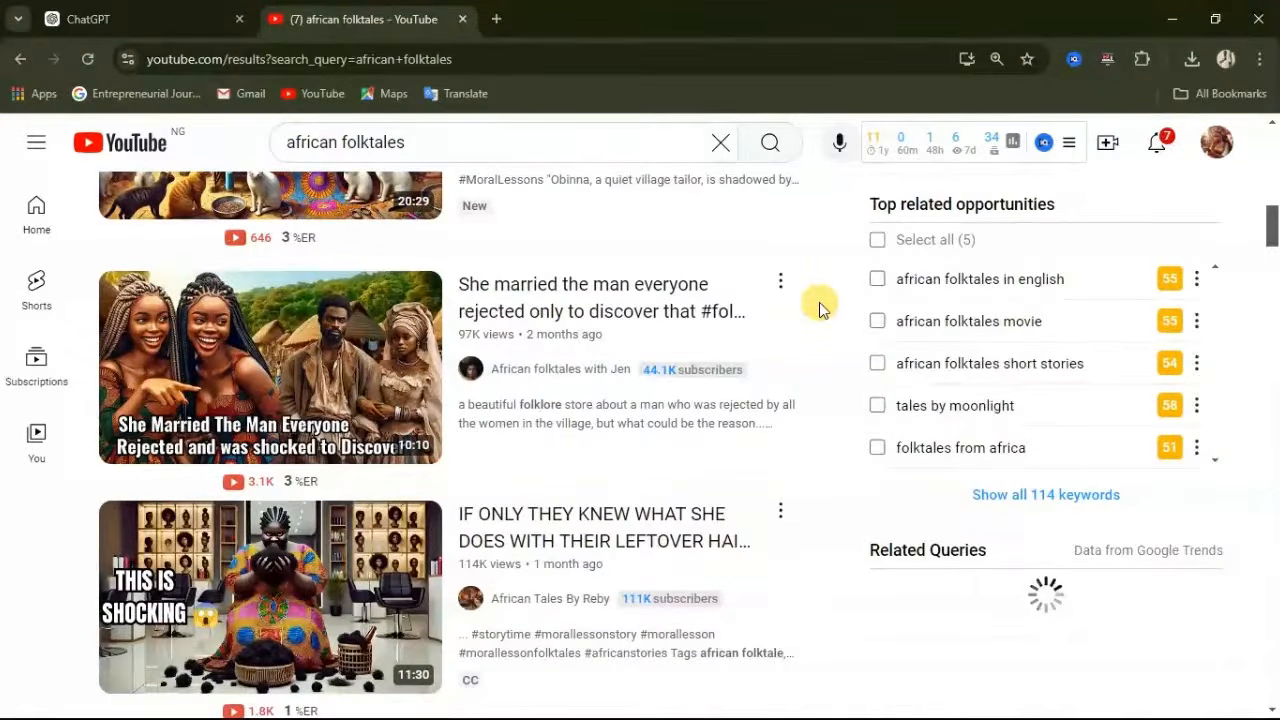
scroll(819, 309, down, 3)
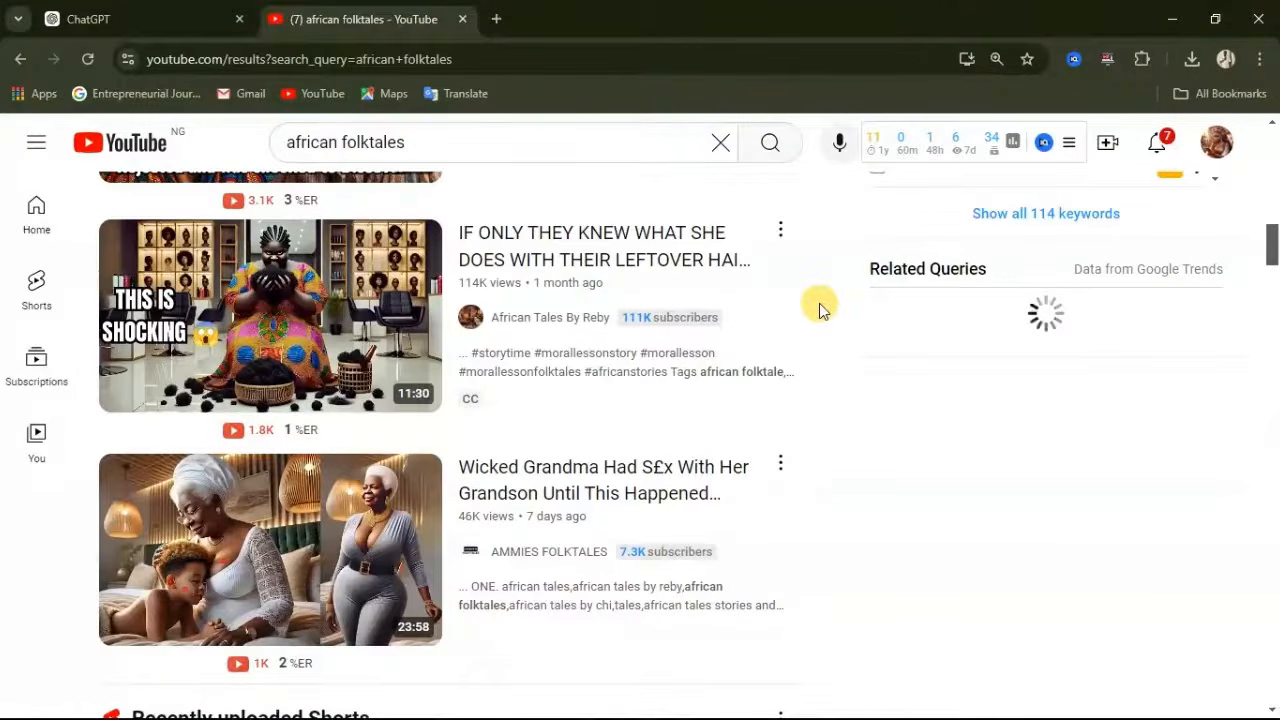
scroll(819, 309, down, 2)
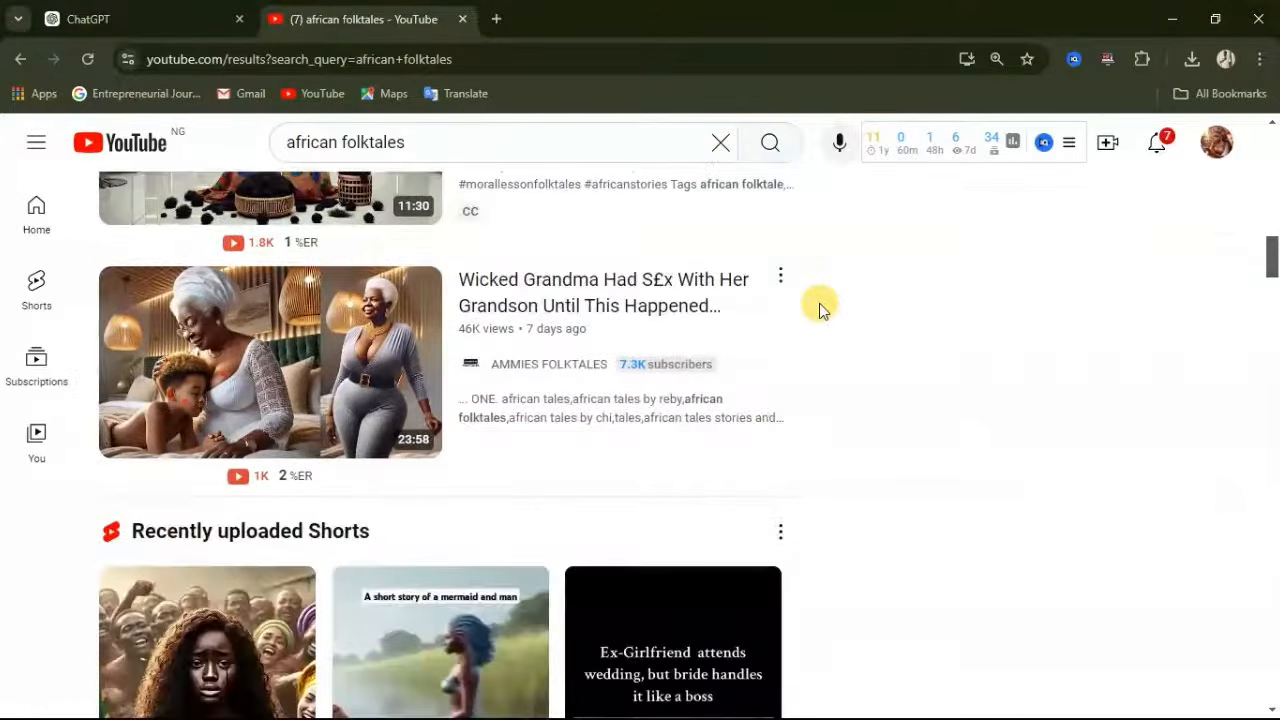
scroll(819, 303, down, 4)
scroll(819, 303, up, 10)
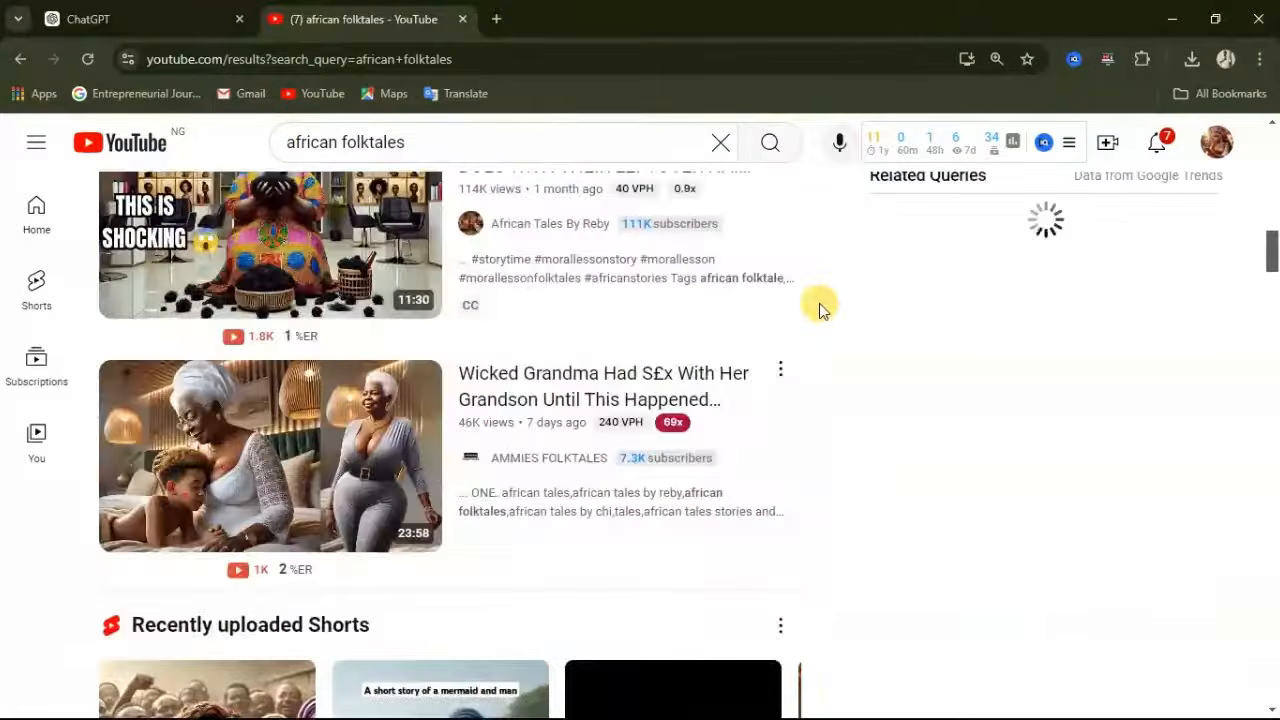
scroll(819, 303, up, 4)
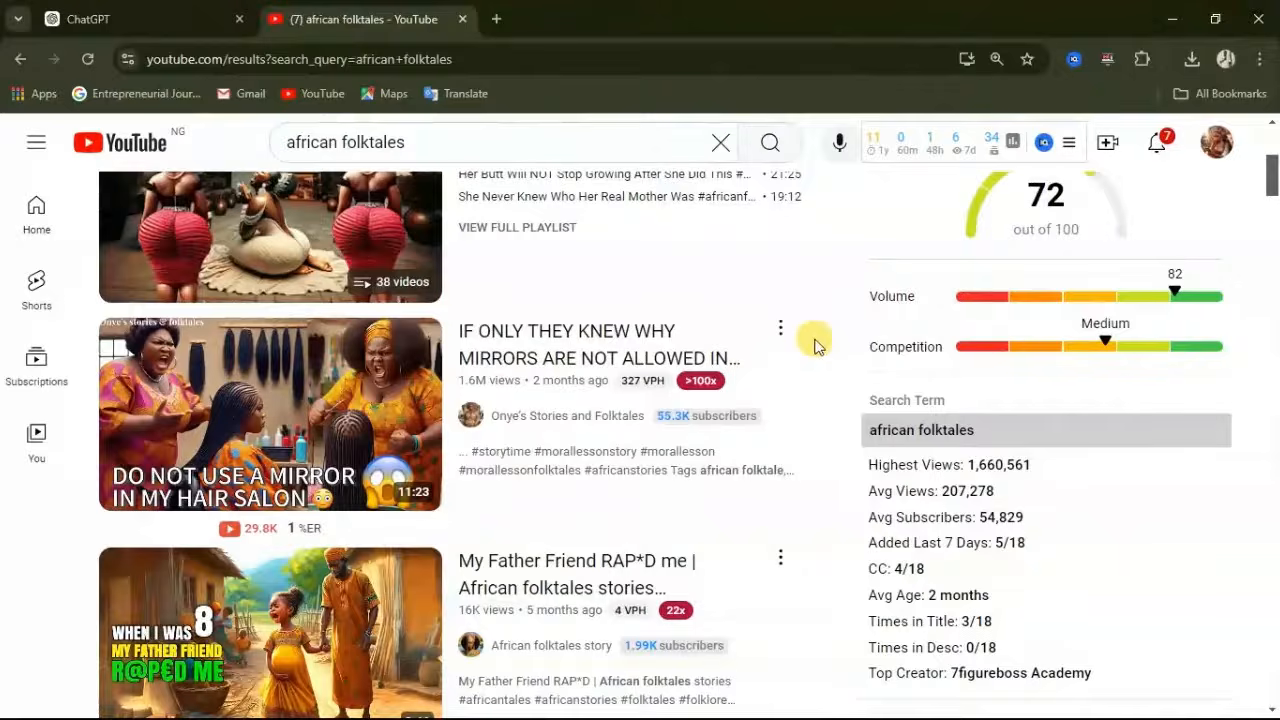
Open the Onye's Stories and Folktales channel from the mirrors video result and look over its home page.
click(595, 425)
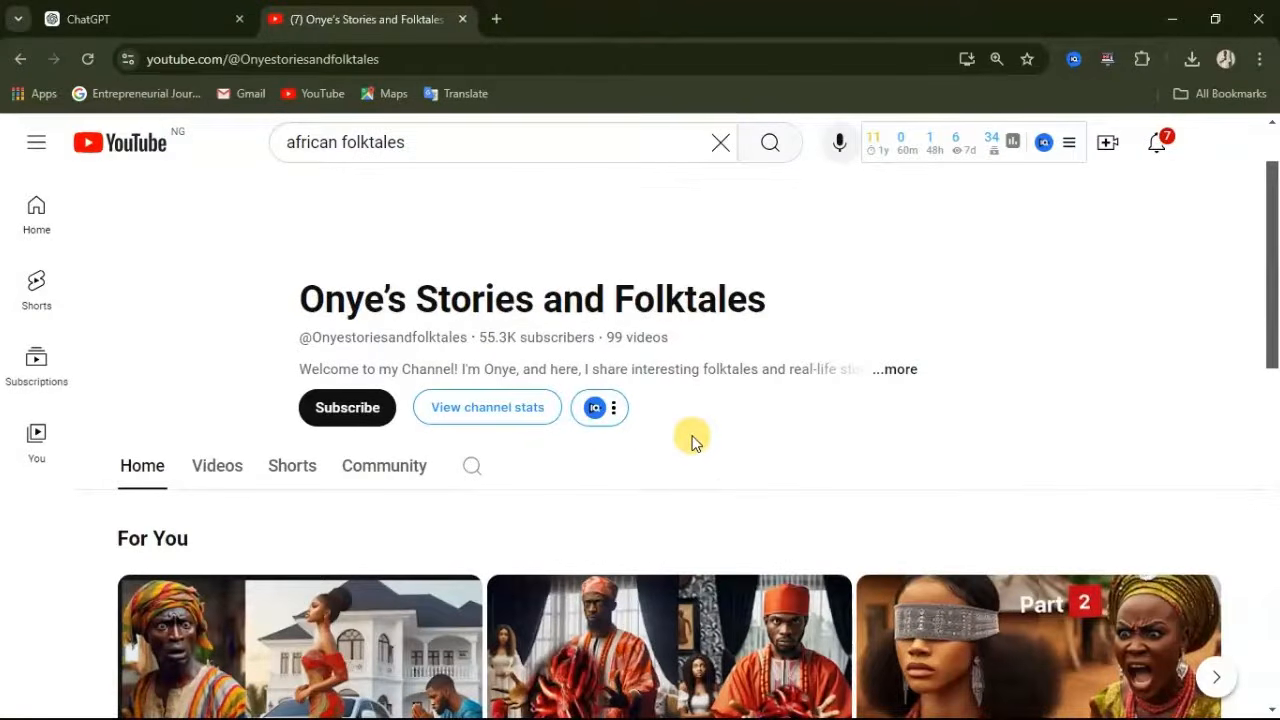
scroll(1271, 420, down, 3)
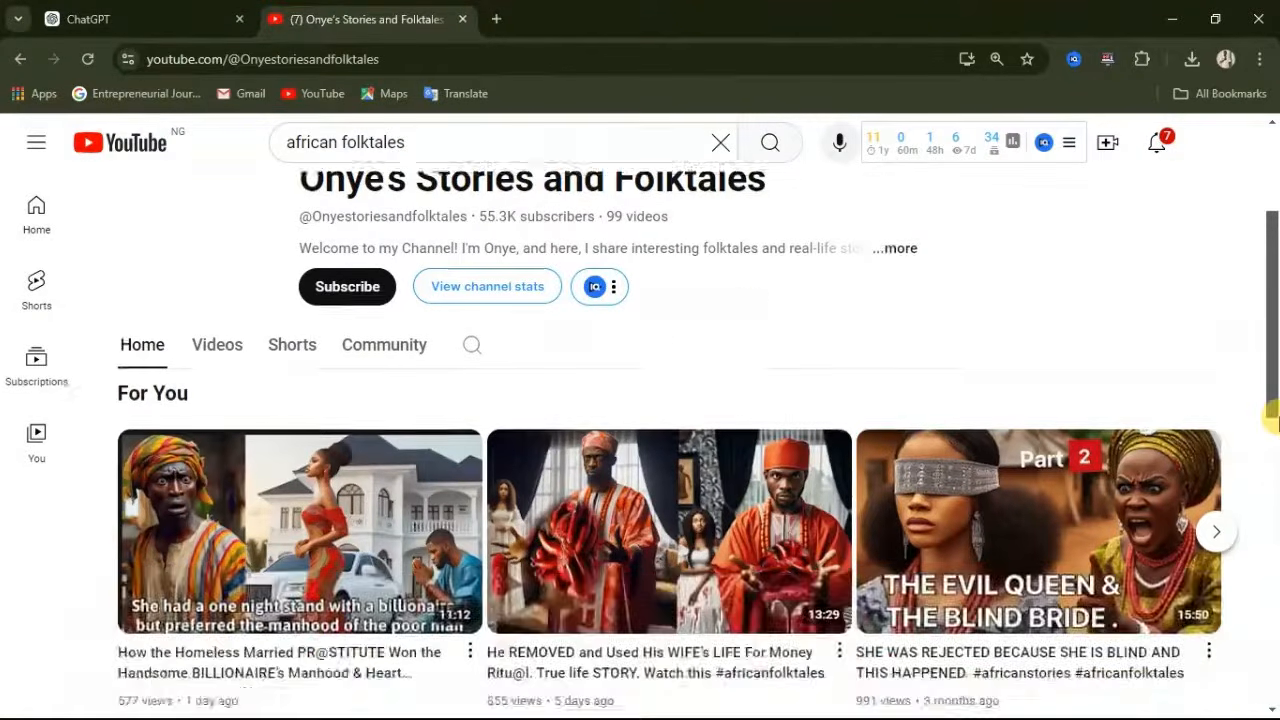
scroll(1271, 420, up, 1)
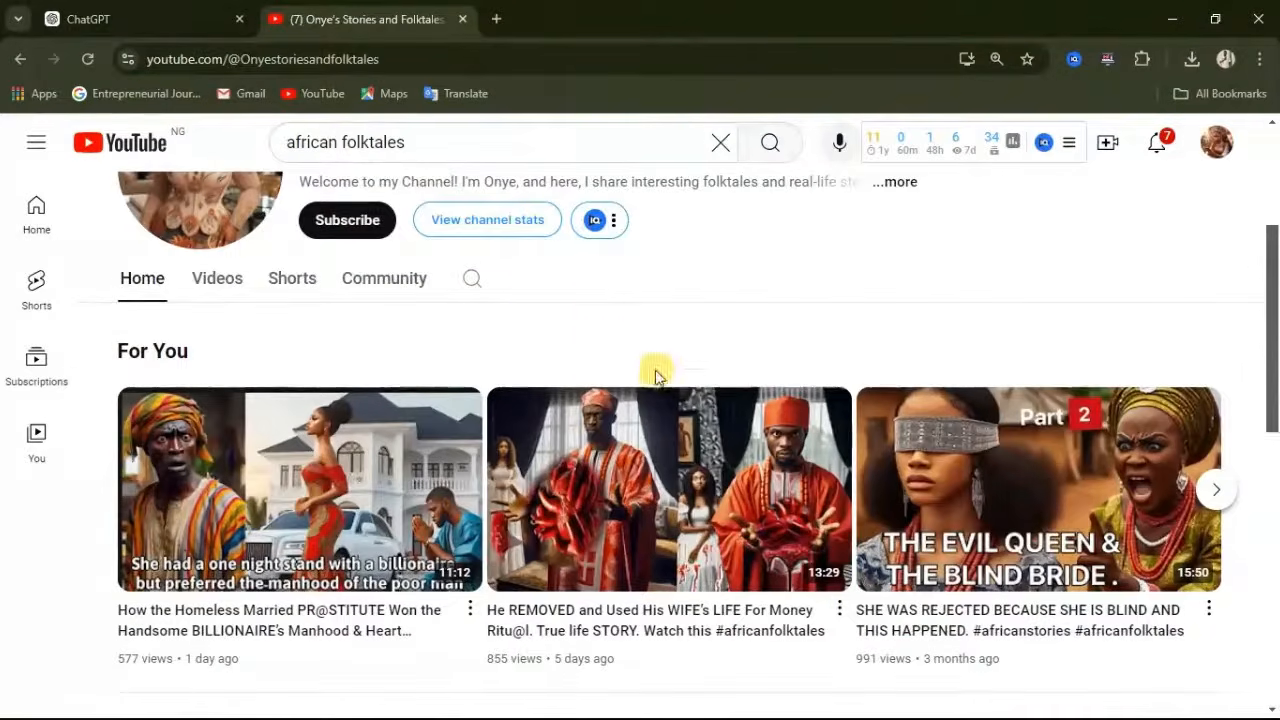
scroll(234, 323, up, 2)
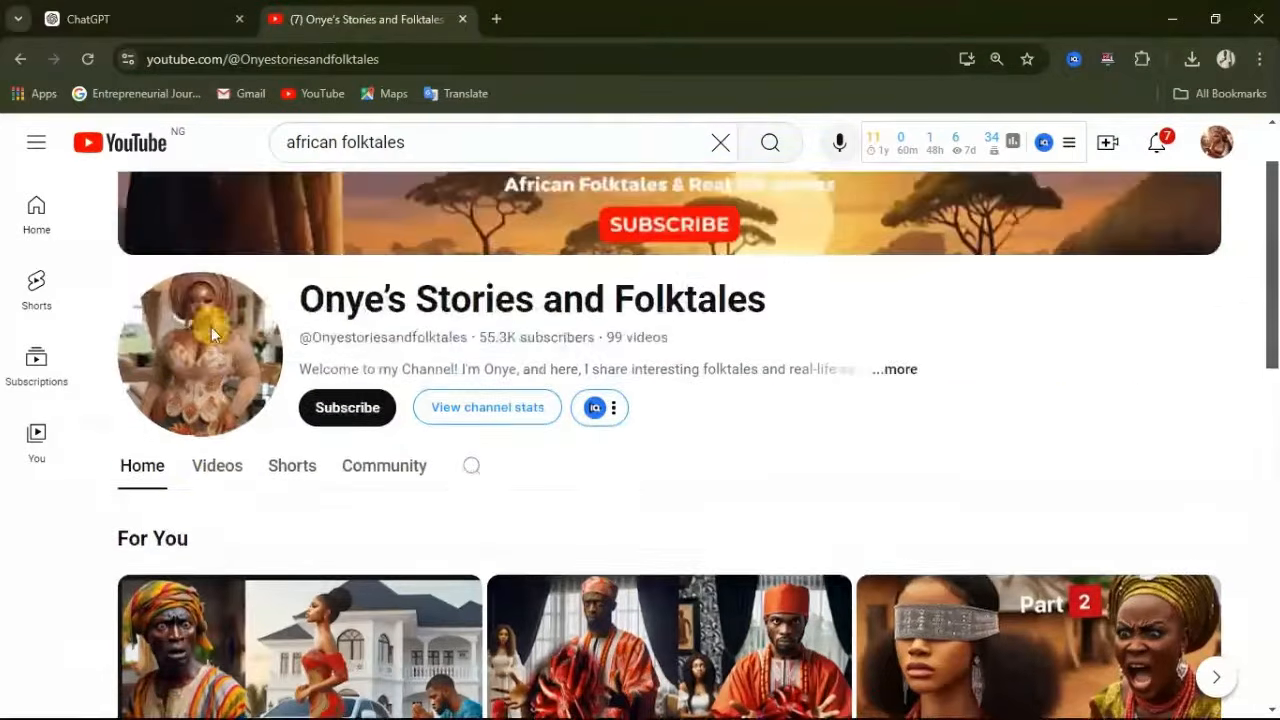
List the uploaded videos of Onye's Stories and Folktales by popularity and review the view counts of the top ones.
click(224, 484)
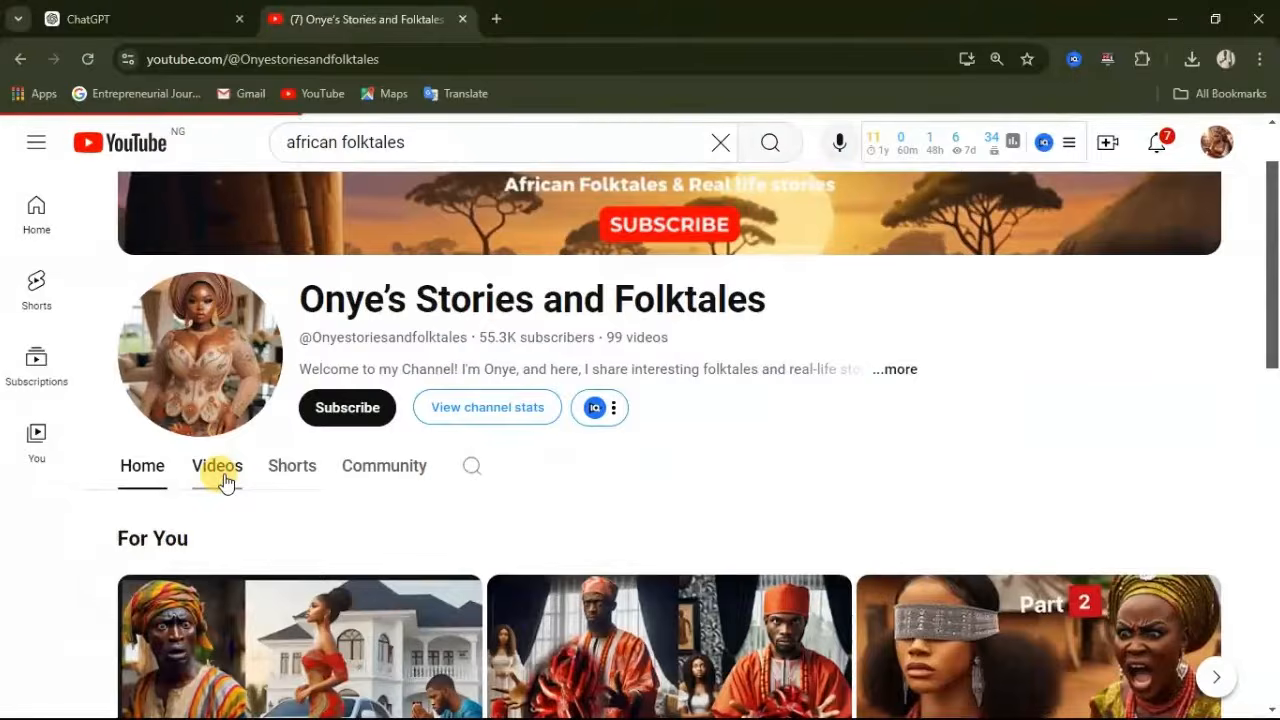
scroll(700, 450, down, 2)
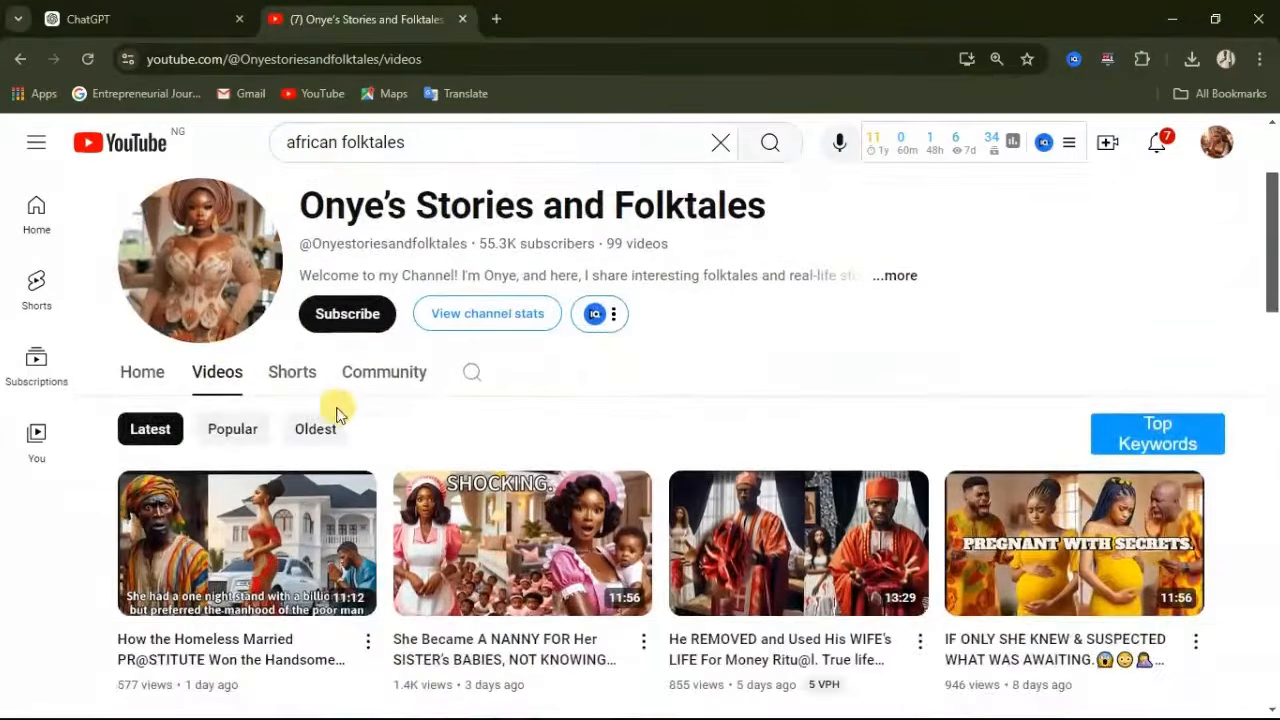
click(228, 436)
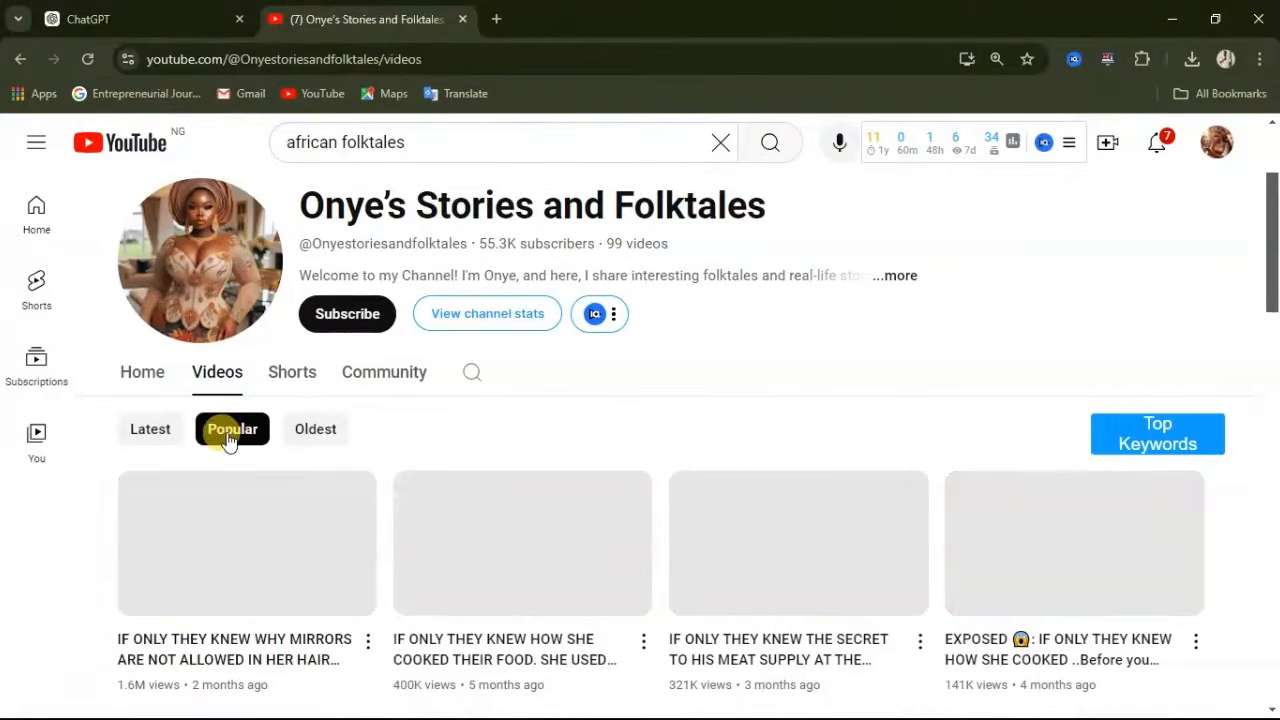
scroll(1250, 385, down, 1)
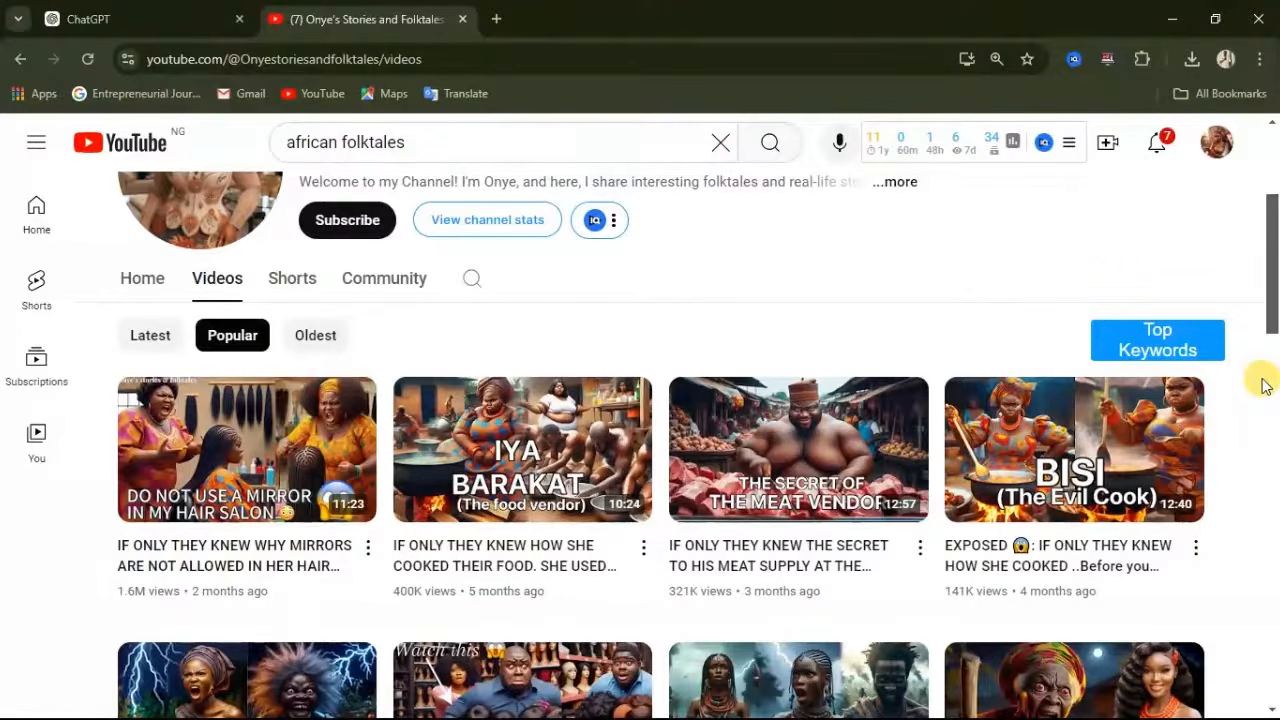
scroll(1265, 386, down, 1)
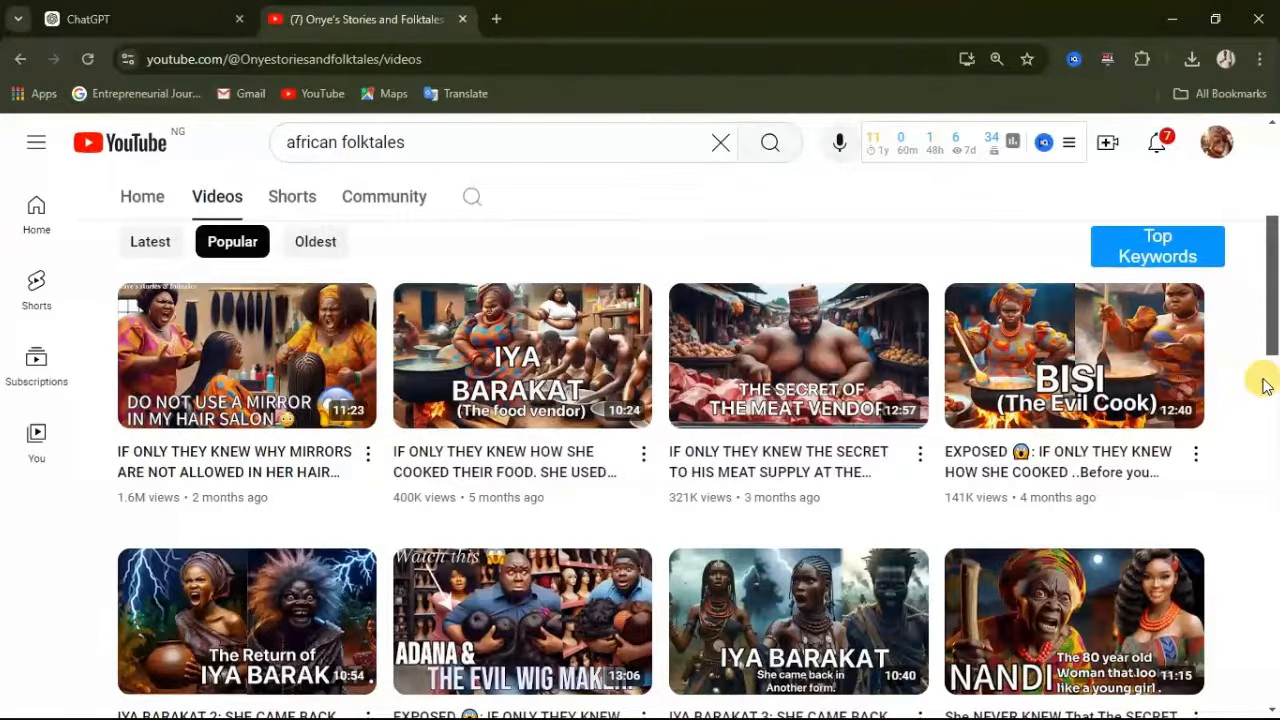
scroll(1265, 387, down, 1)
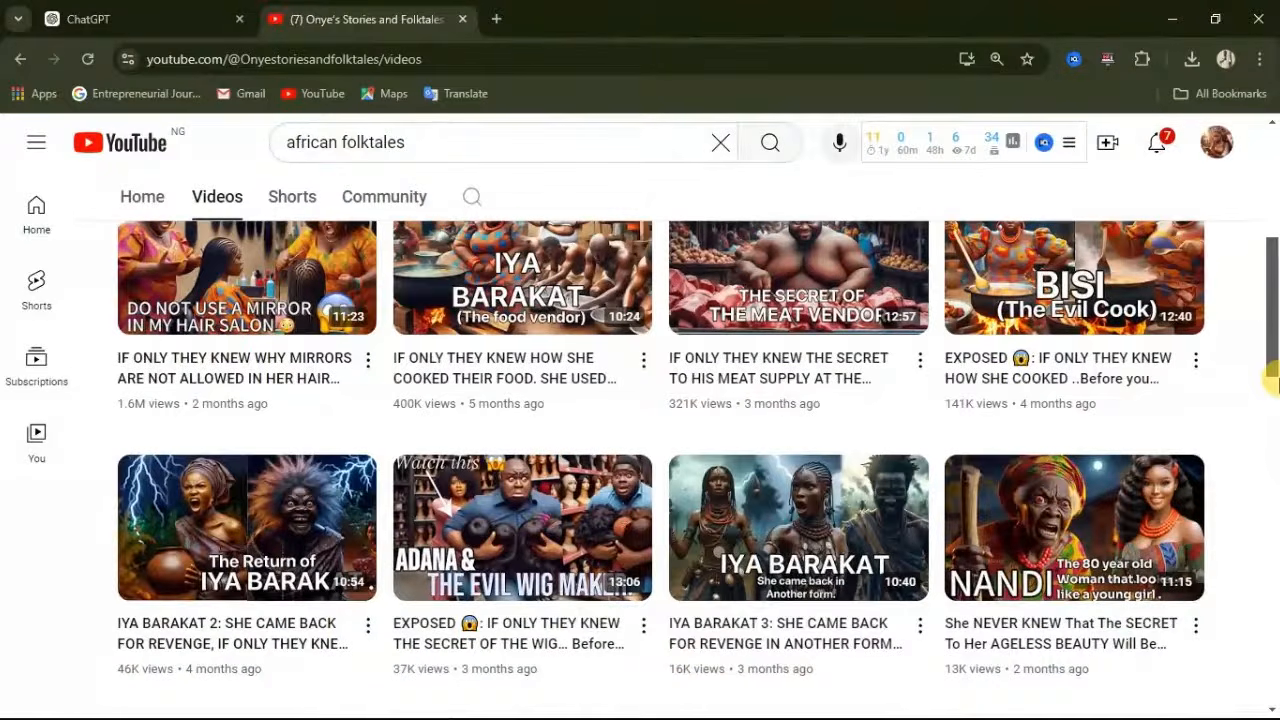
scroll(1271, 380, up, 2)
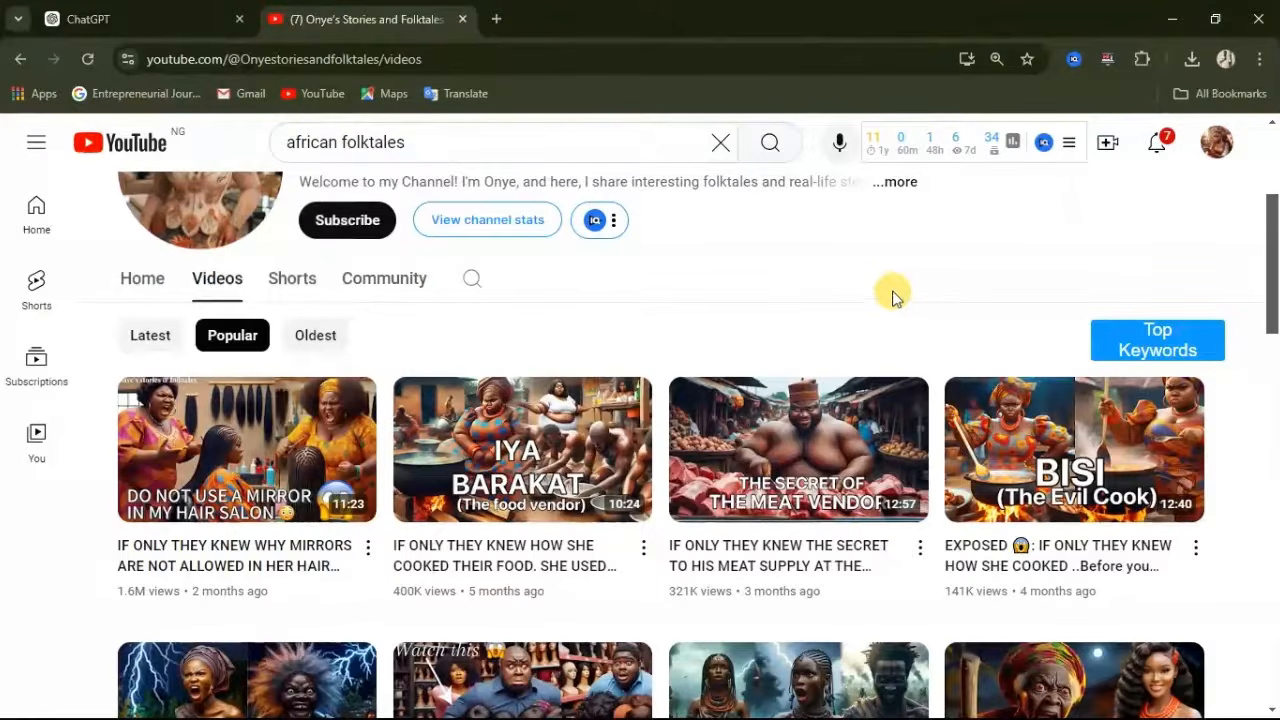
scroll(330, 203, up, 3)
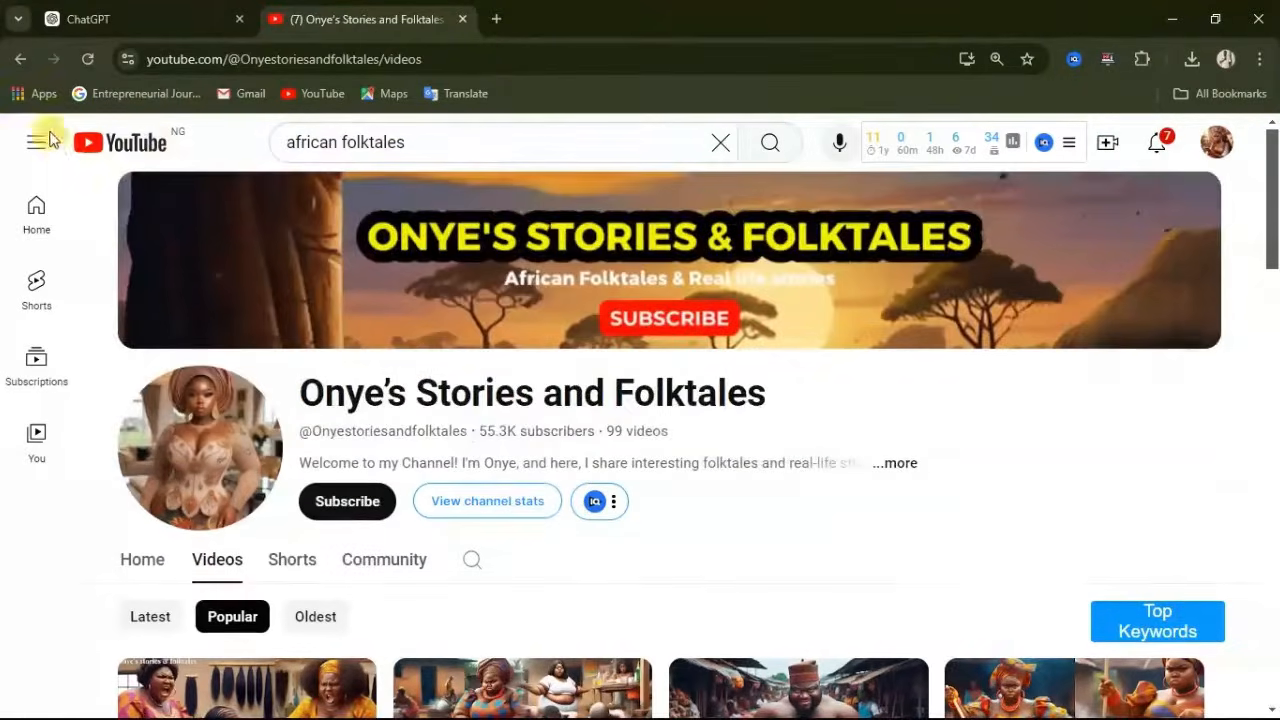
Go back to the search results and open the AMMIES FOLKTALES channel page.
click(20, 59)
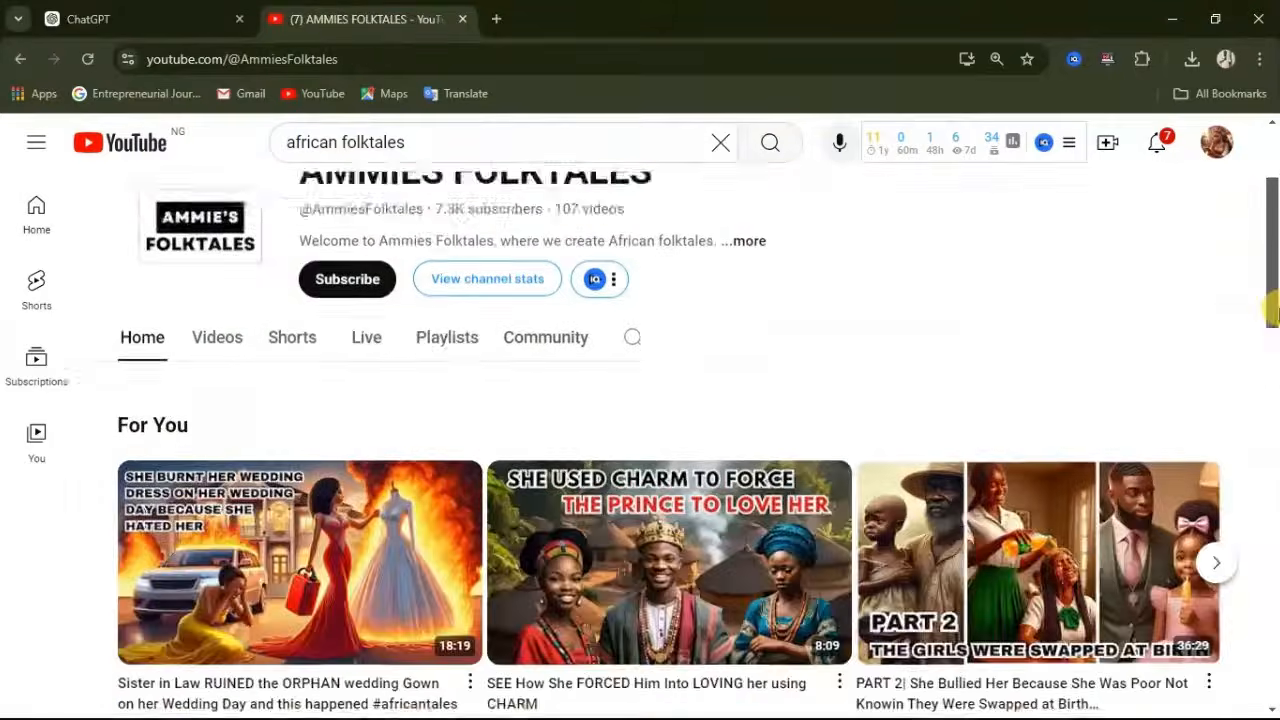
scroll(730, 388, down, 1)
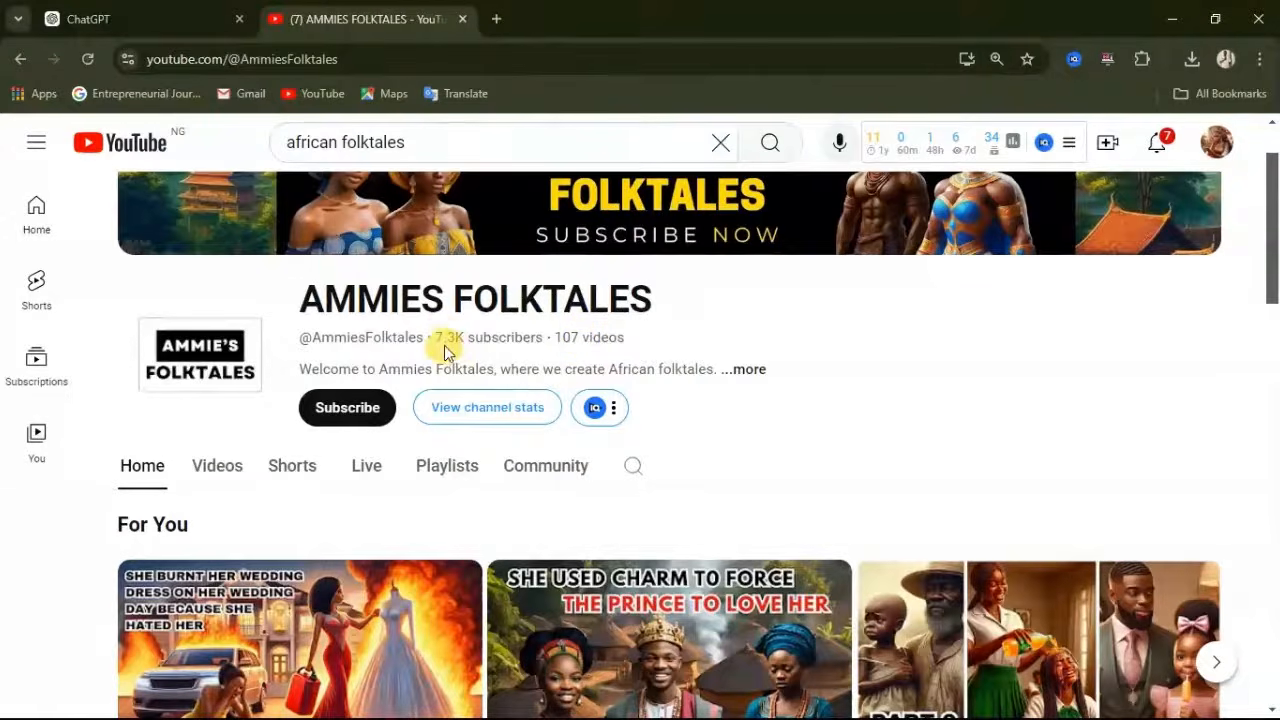
scroll(700, 390, down, 1)
Show the uploaded videos of AMMIES FOLKTALES sorted by popularity.
click(216, 376)
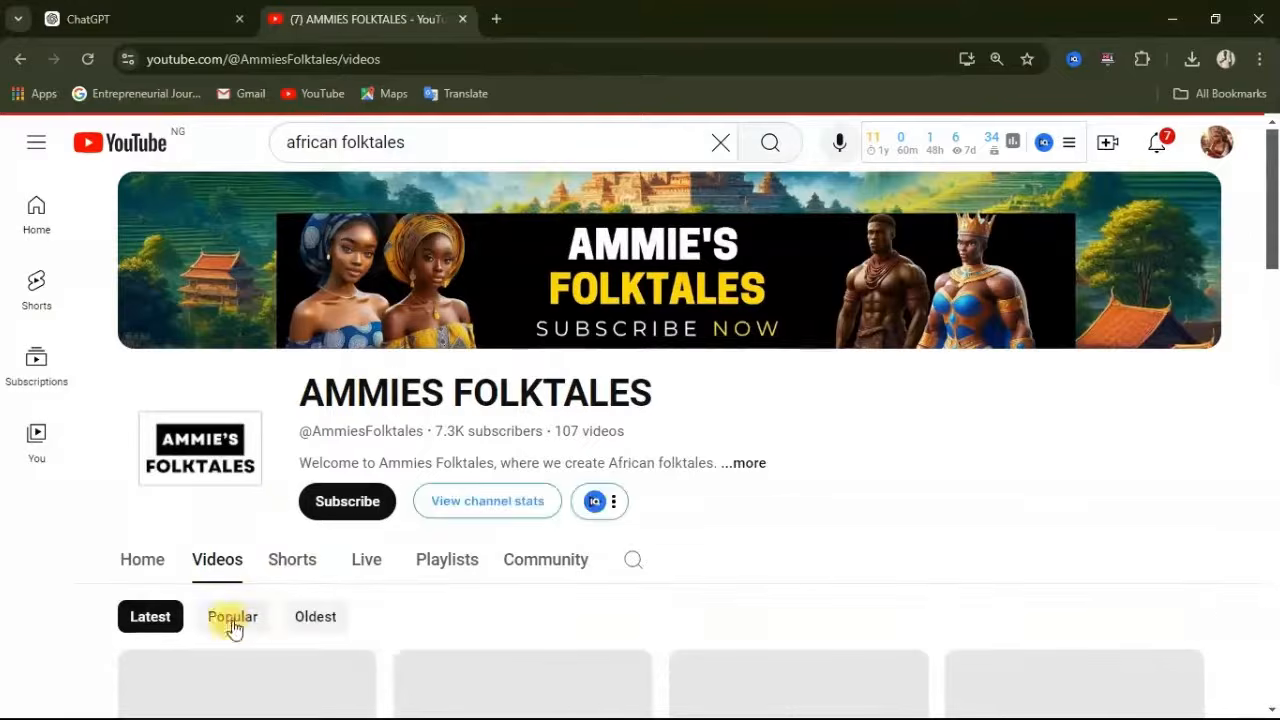
click(232, 616)
scroll(1270, 400, down, 3)
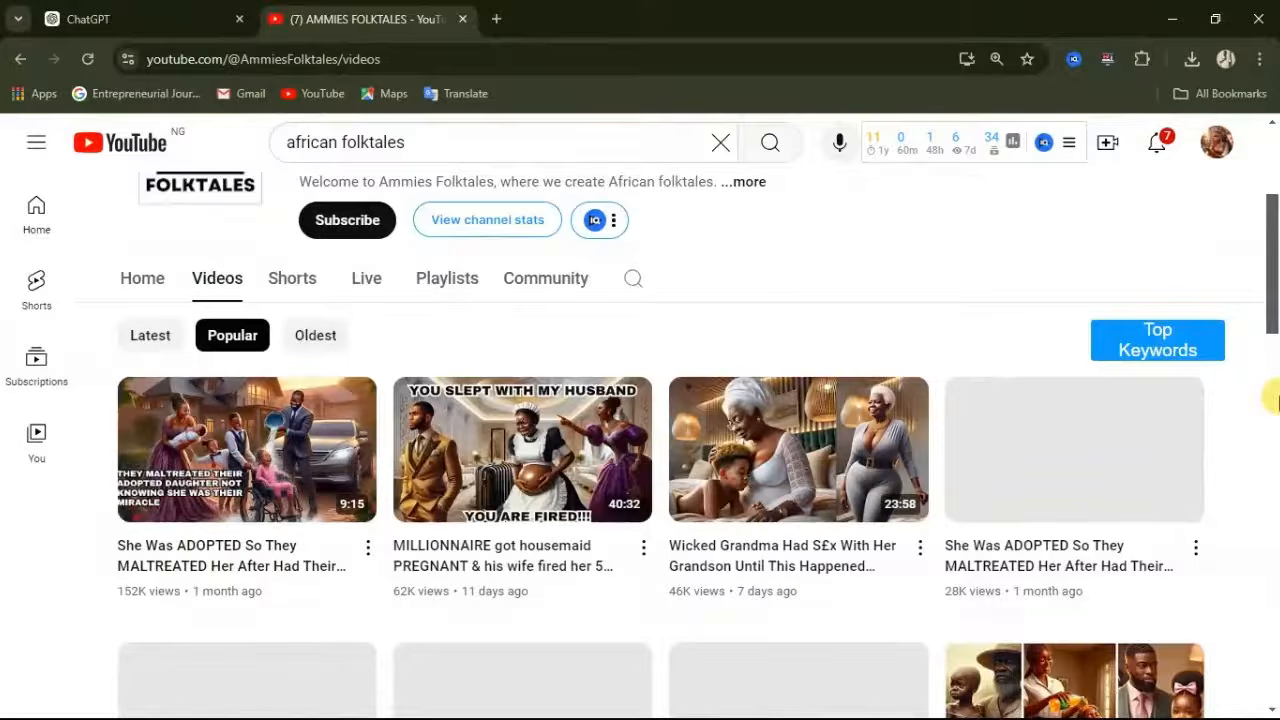
Examine the titles, thumbnails, view counts and upload ages of the most popular AMMIES FOLKTALES videos.
scroll(1272, 398, down, 1)
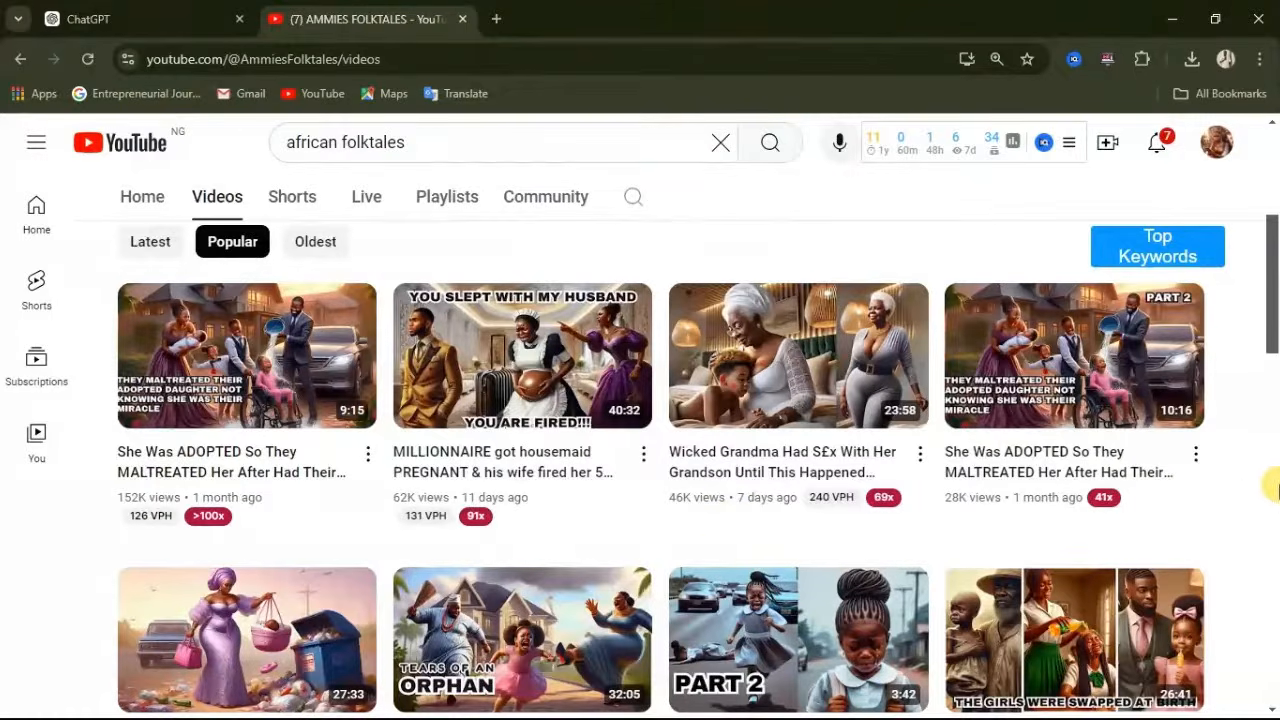
scroll(1255, 505, down, 1)
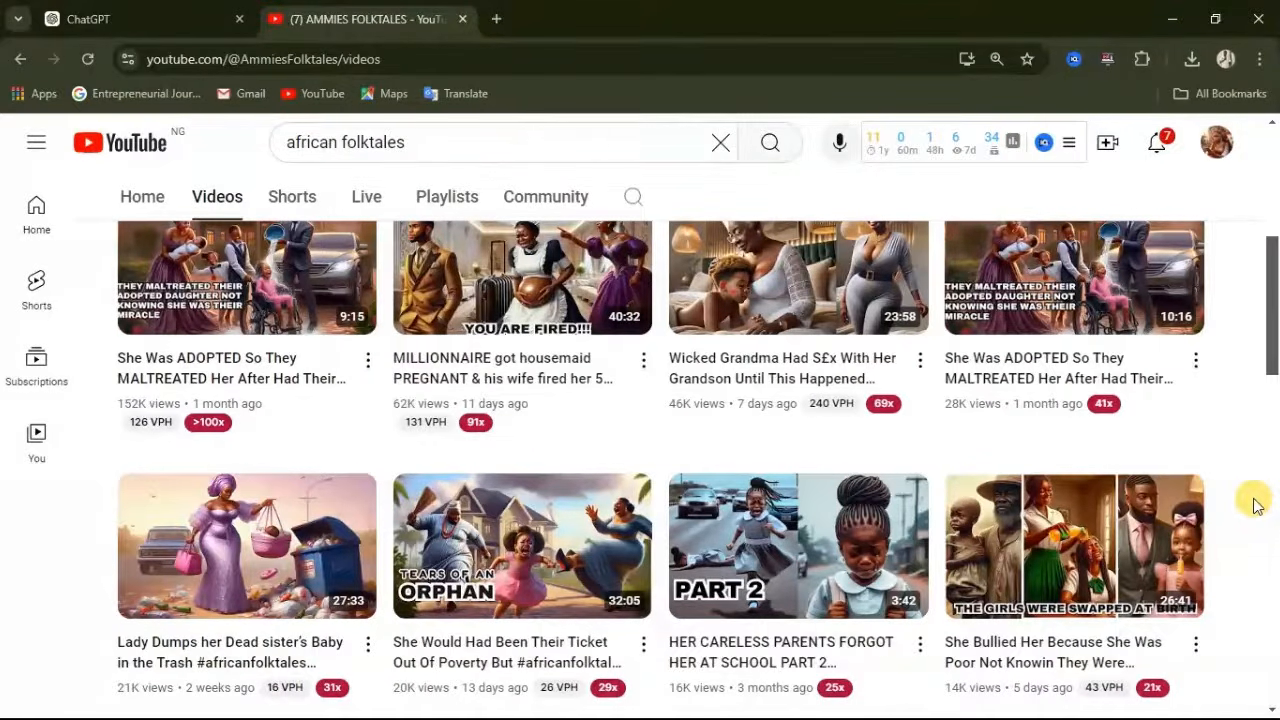
scroll(1248, 505, down, 2)
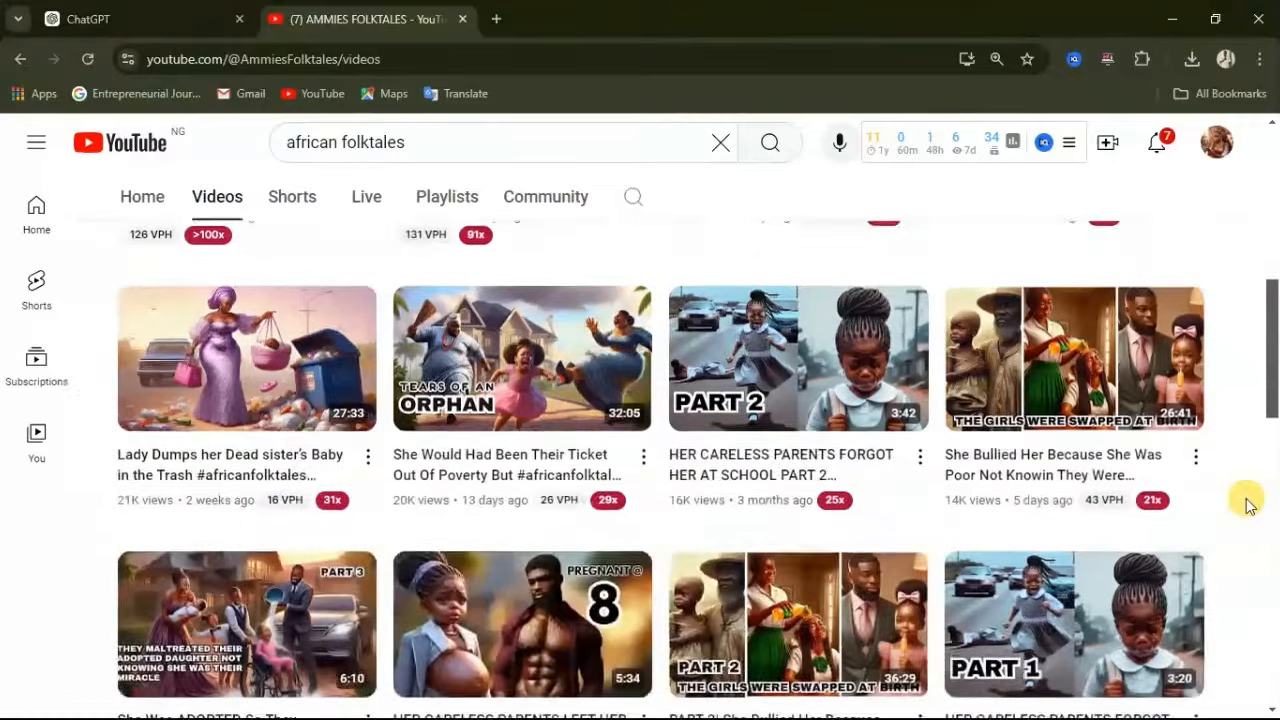
scroll(1248, 505, down, 7)
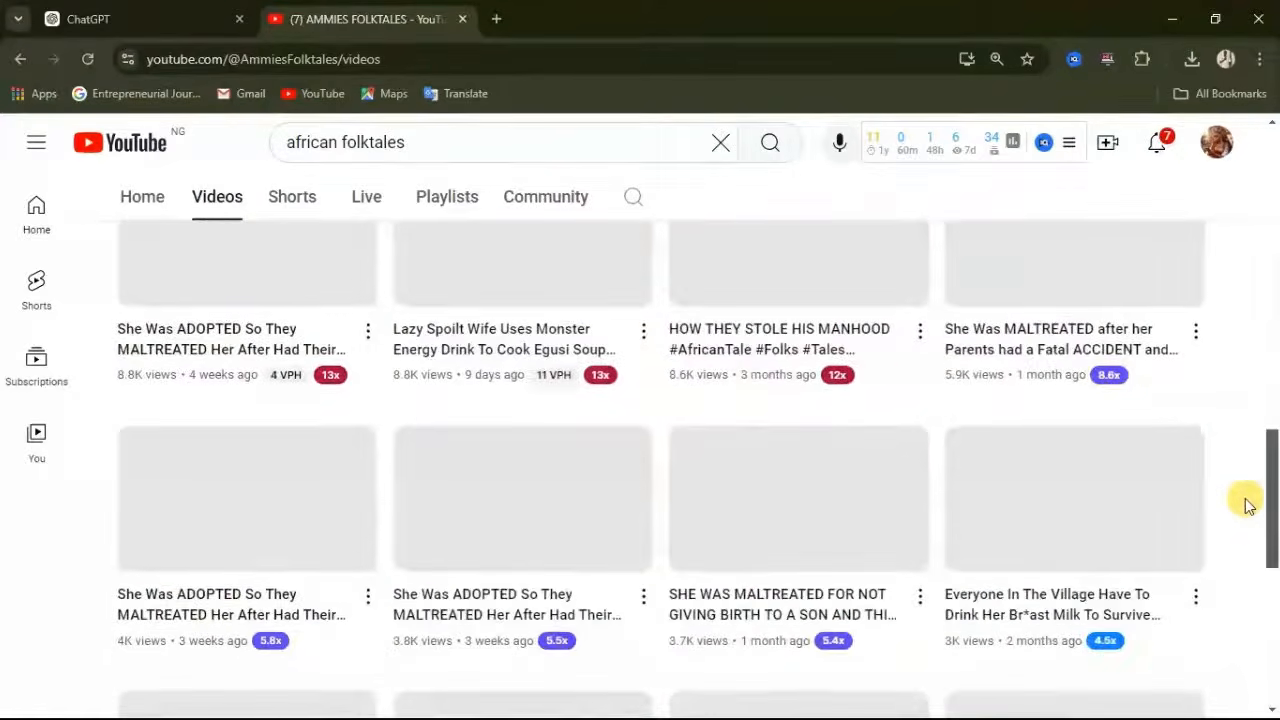
scroll(1262, 500, down, 4)
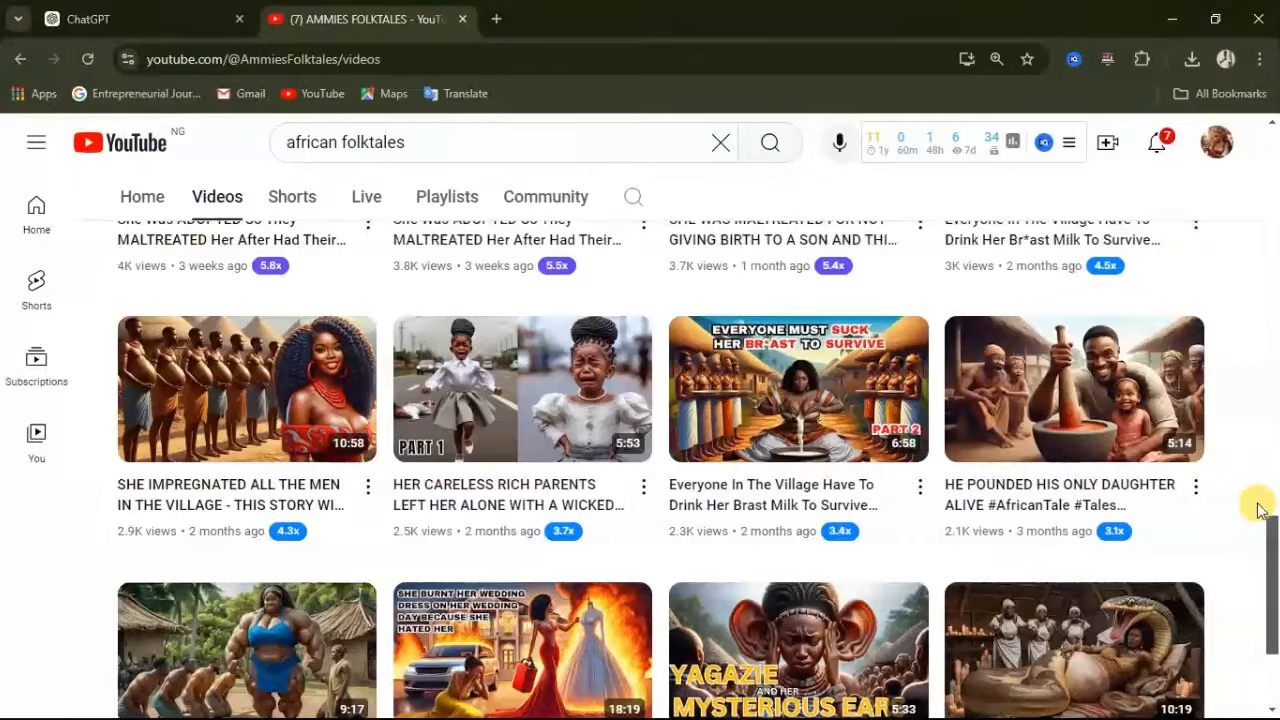
scroll(1258, 509, down, 3)
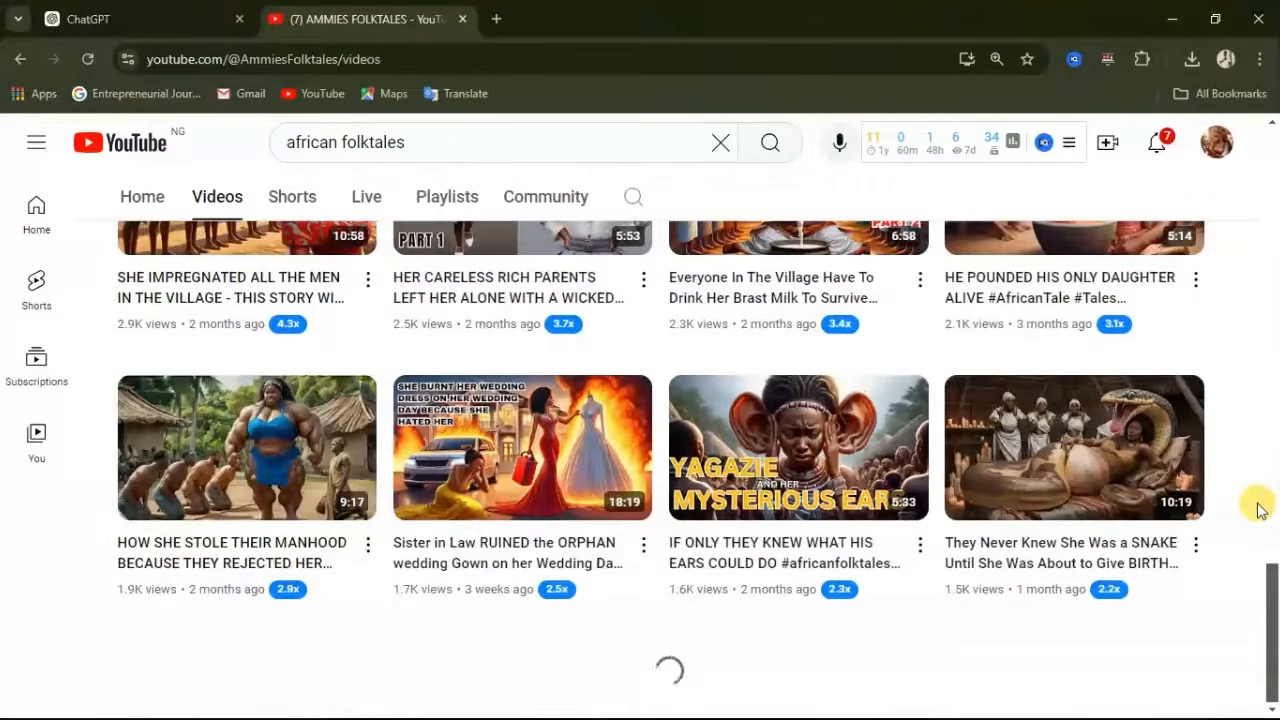
scroll(1258, 509, up, 10)
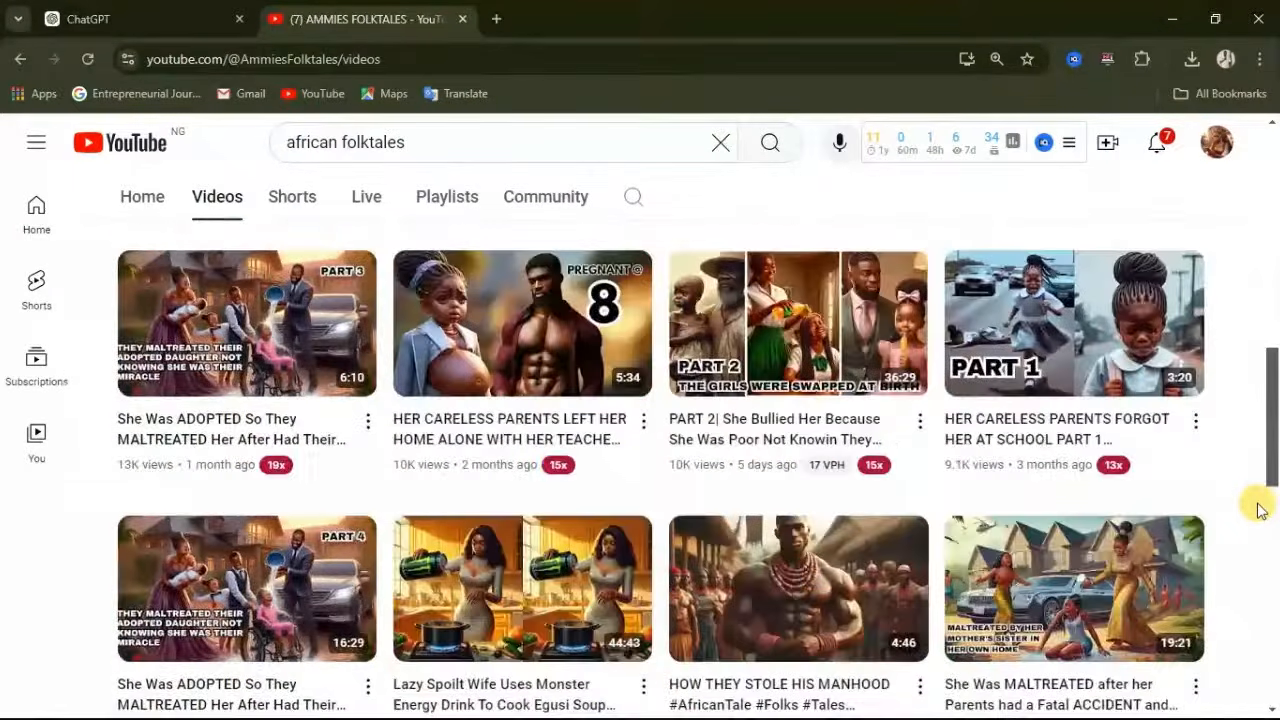
scroll(1258, 509, up, 3)
scroll(1260, 500, up, 3)
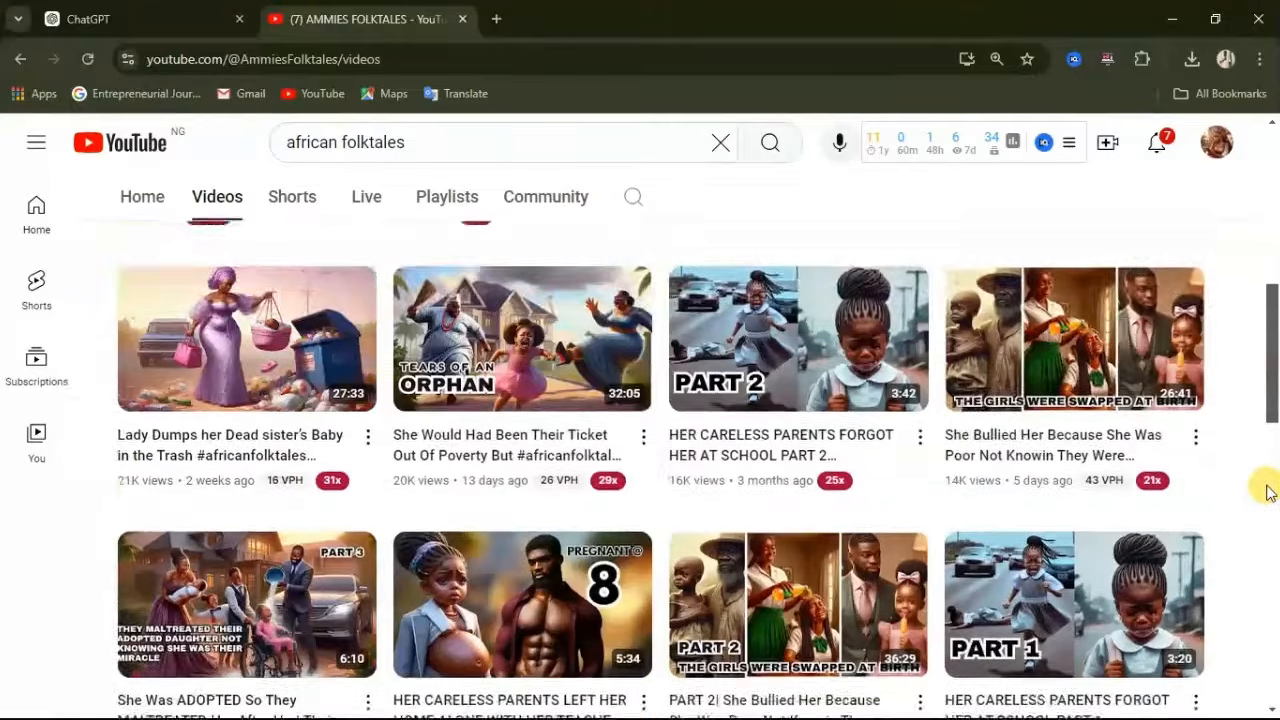
scroll(1268, 492, up, 3)
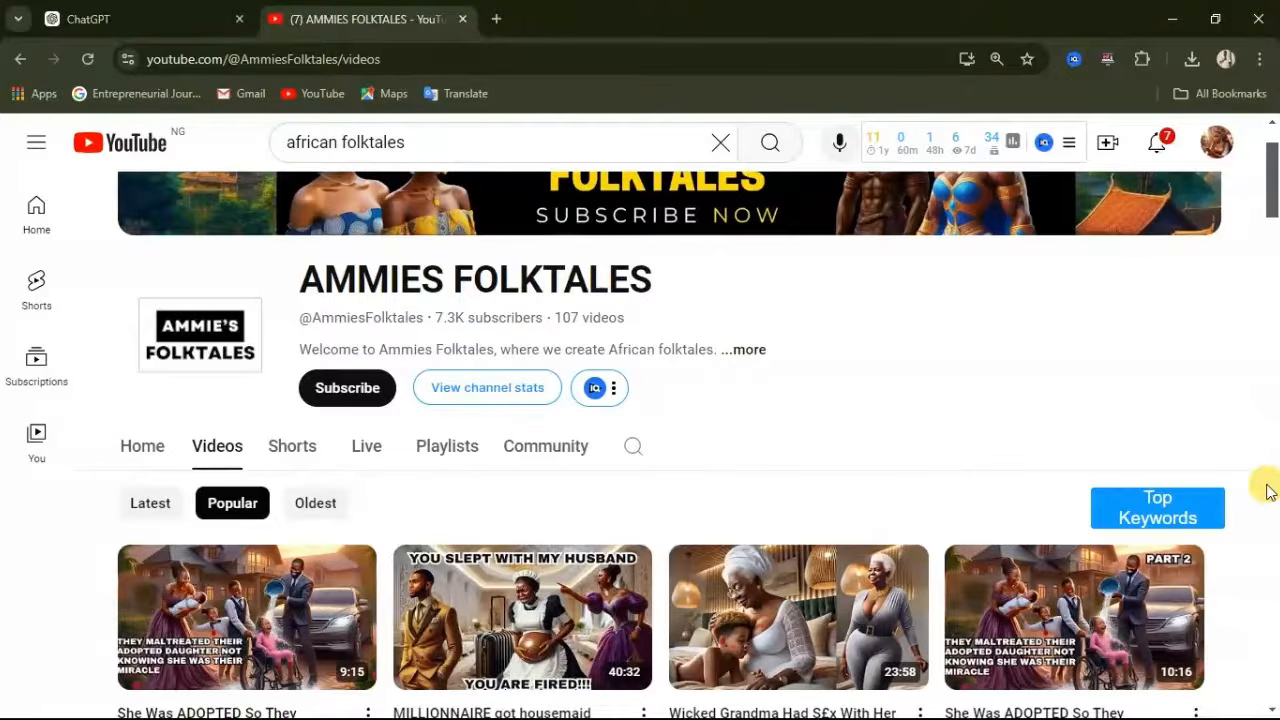
scroll(1268, 491, down, 2)
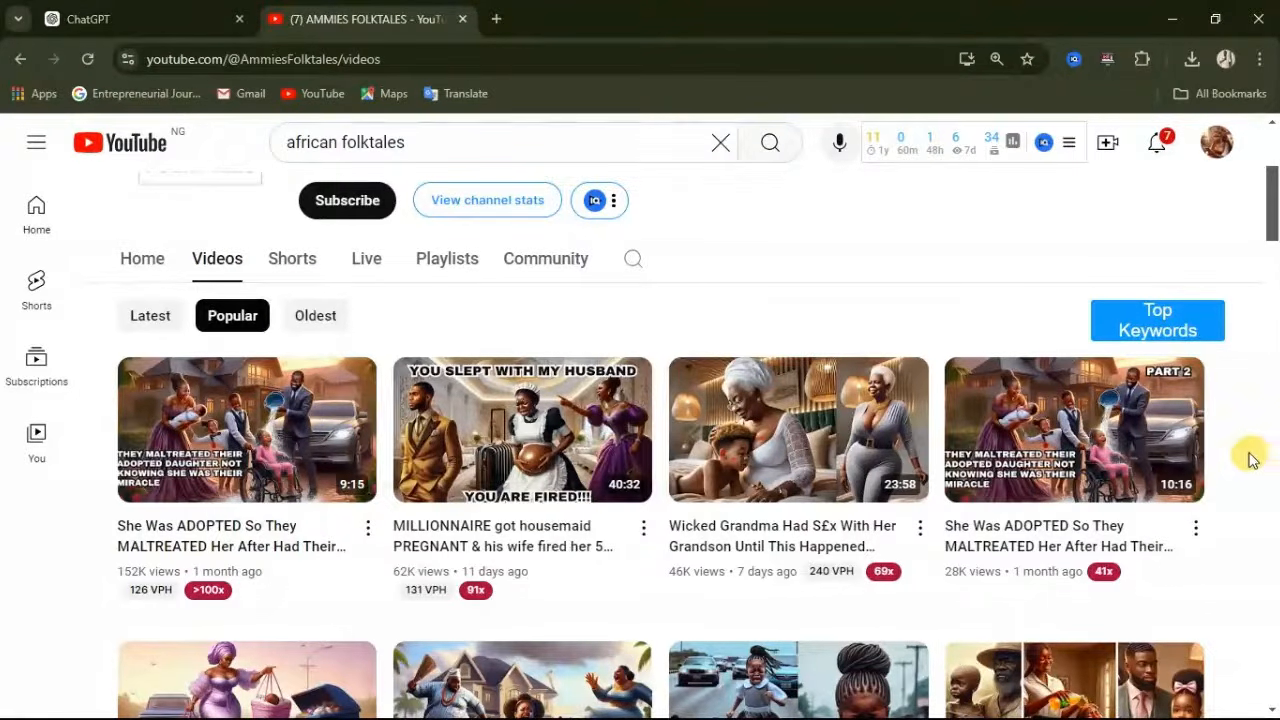
Leave the AMMIES FOLKTALES channel and go back to the african folktales search results.
click(21, 59)
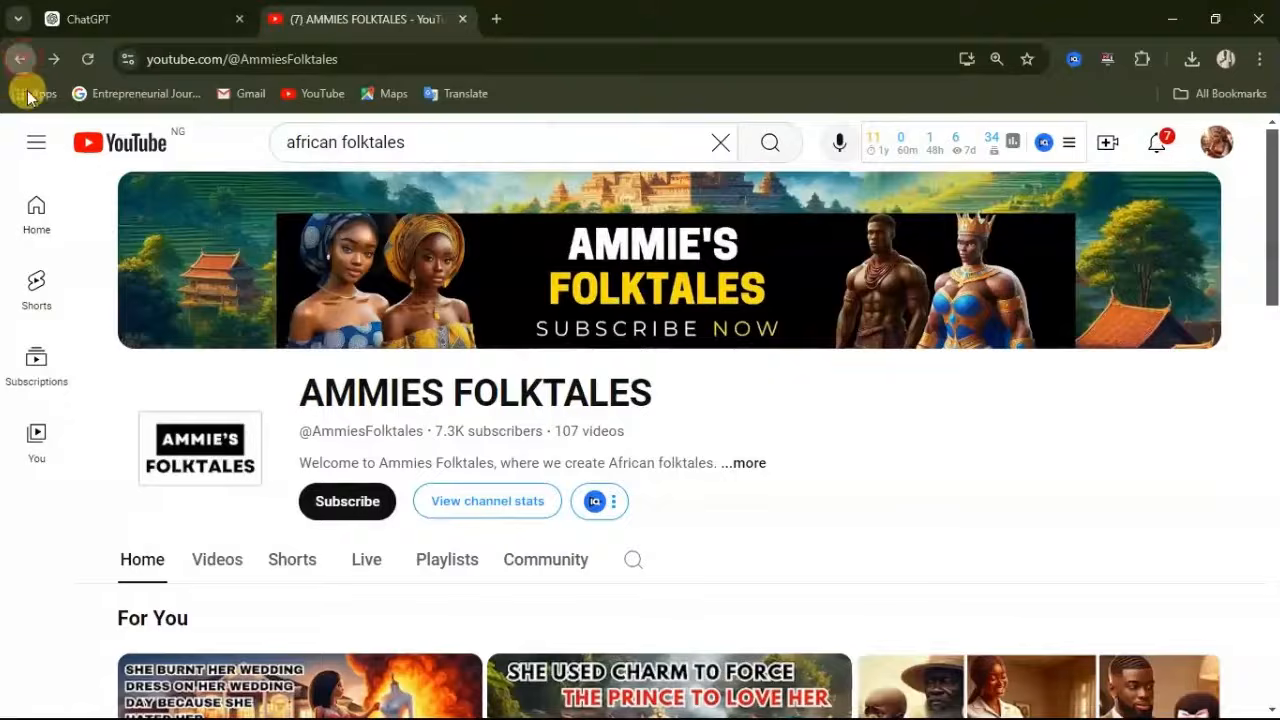
click(22, 62)
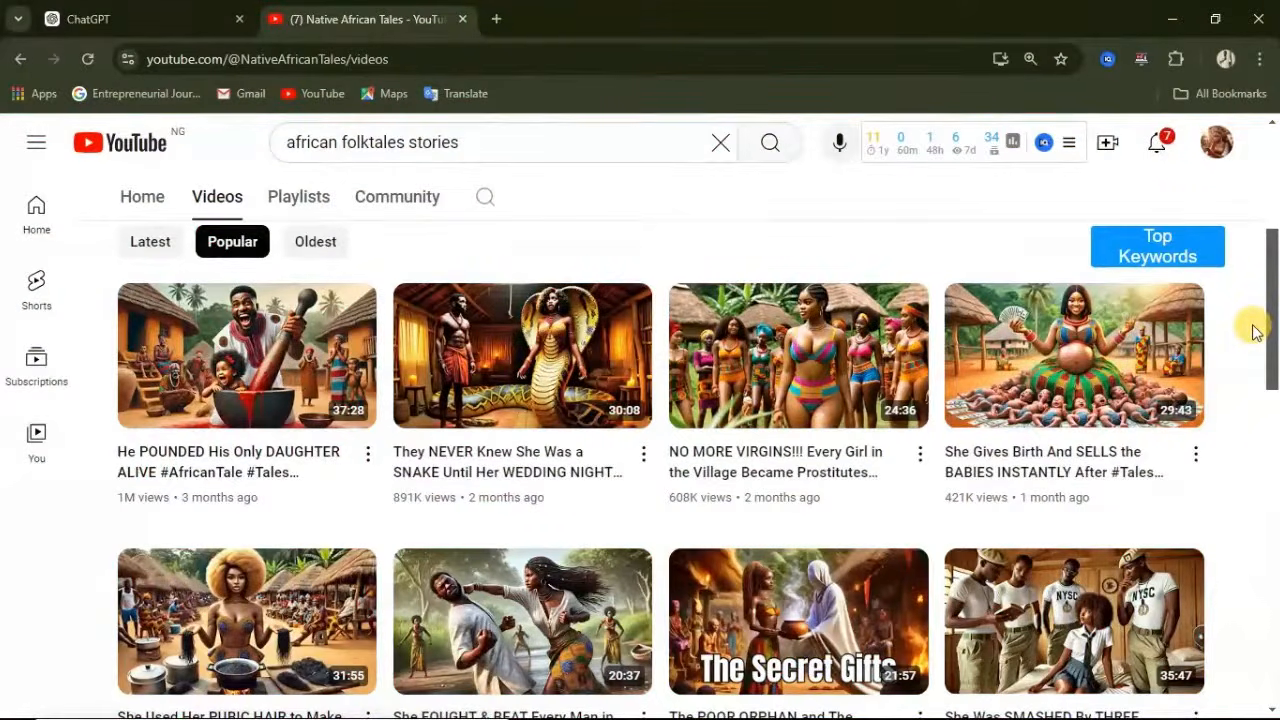
Examine the subscriber count, video count and most popular uploads of the Native African Tales channel.
scroll(1256, 332, up, 2)
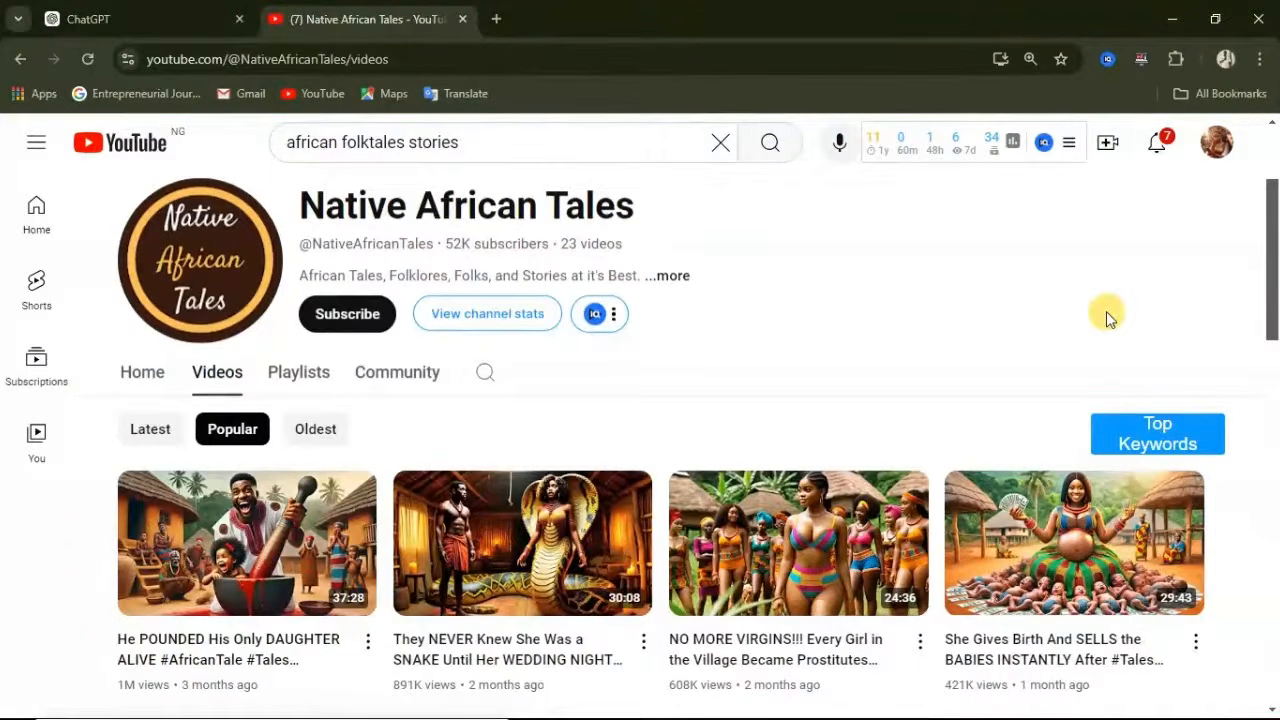
scroll(1170, 315, down, 1)
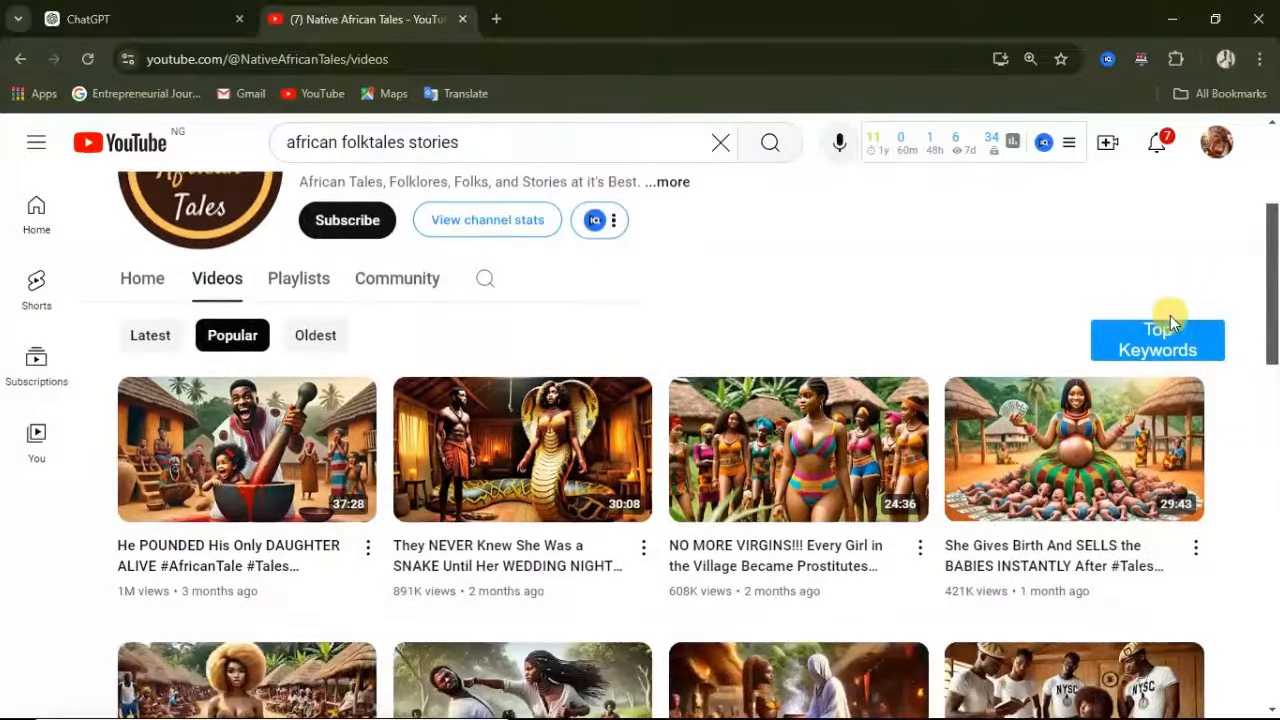
scroll(1170, 318, up, 2)
scroll(1170, 320, up, 1)
scroll(660, 360, down, 1)
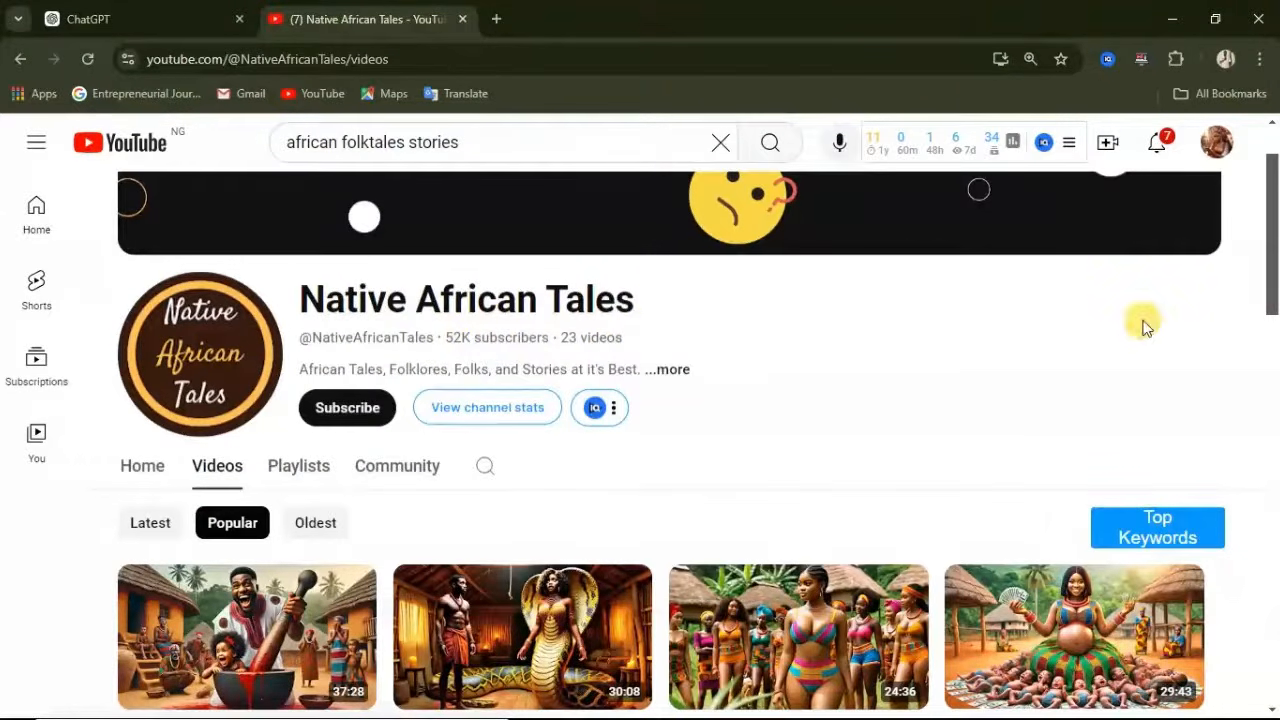
drag(1272, 288, 1272, 325)
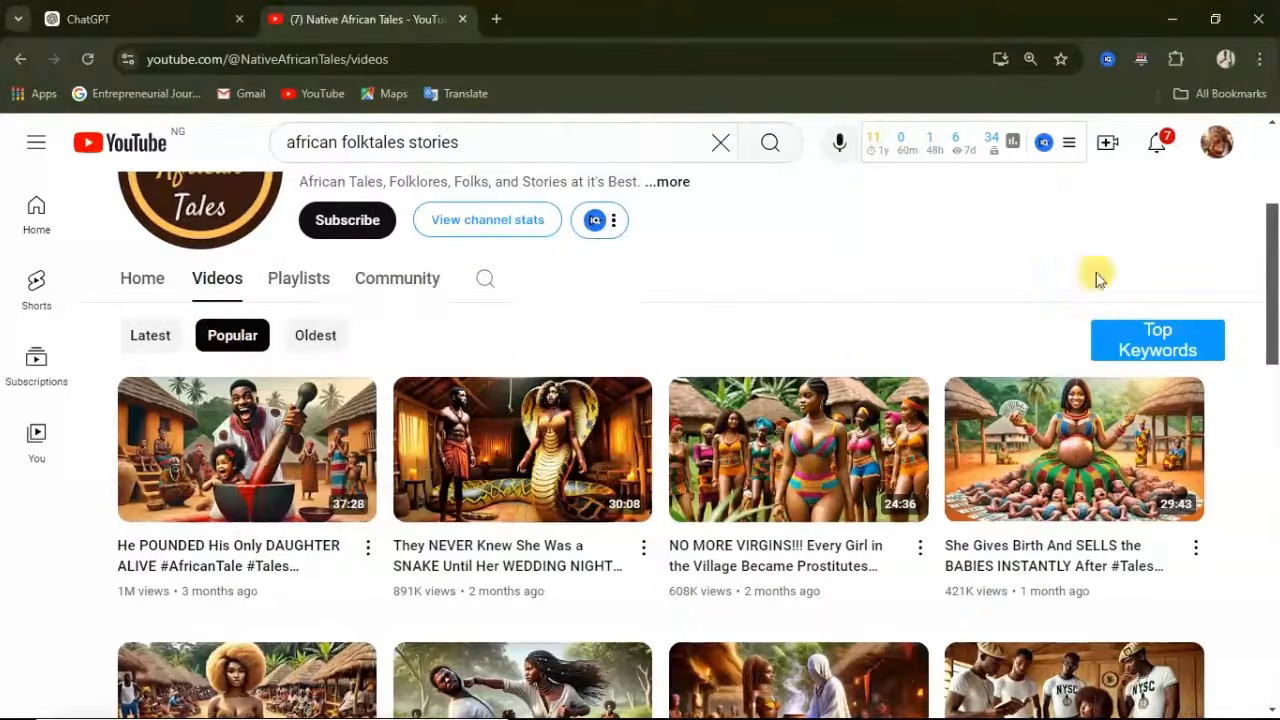
scroll(1272, 262, down, 1)
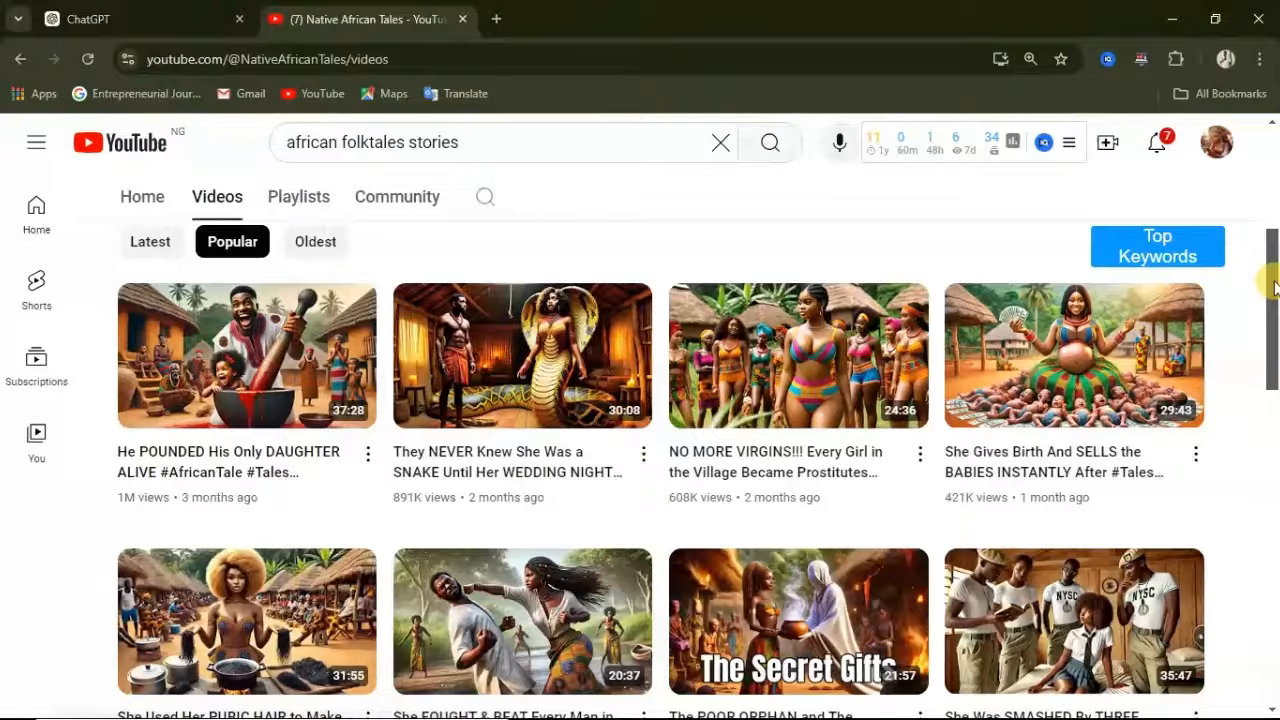
Switch to ChatGPT and start a new chat, checking the popular Native African Tales titles for a story topic.
click(127, 22)
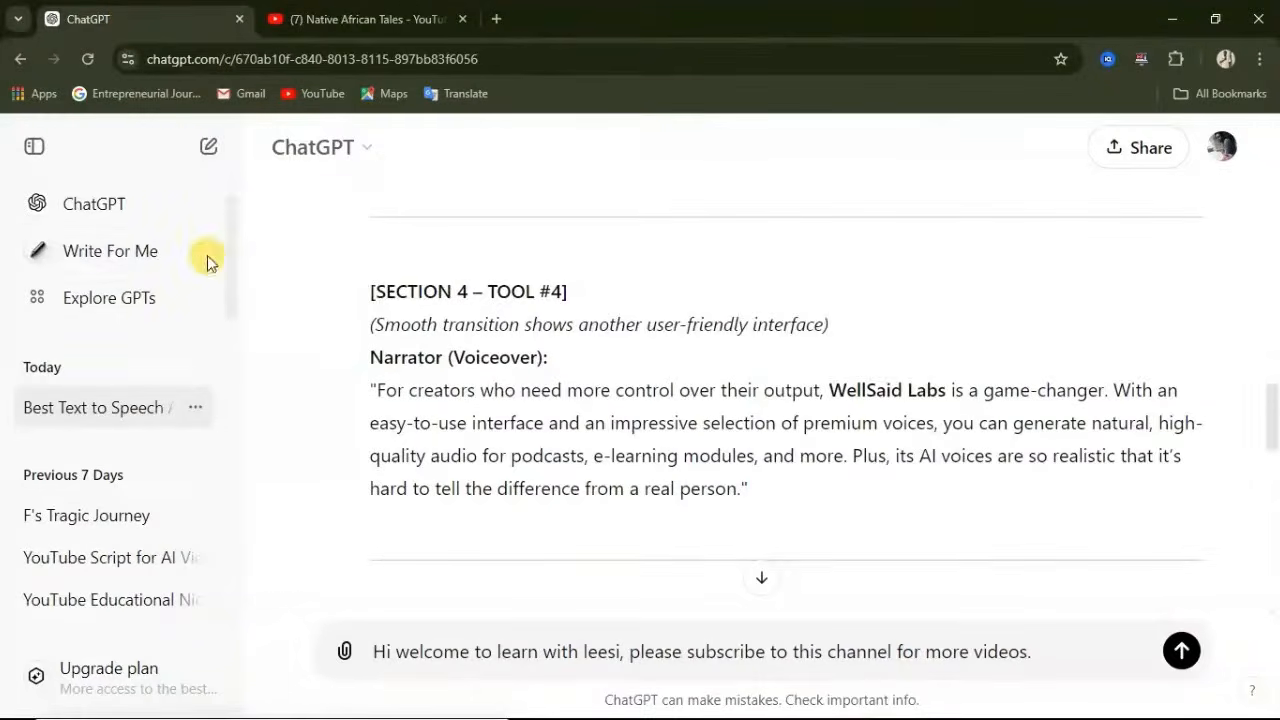
click(208, 150)
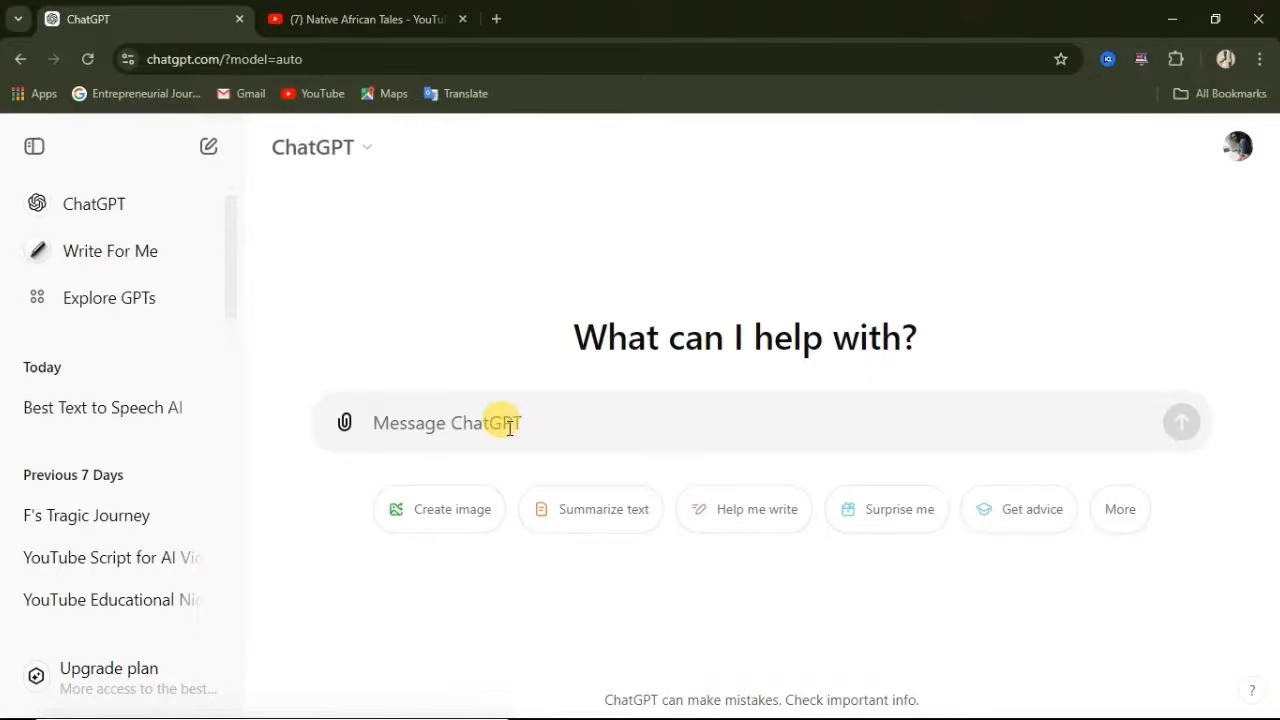
click(330, 19)
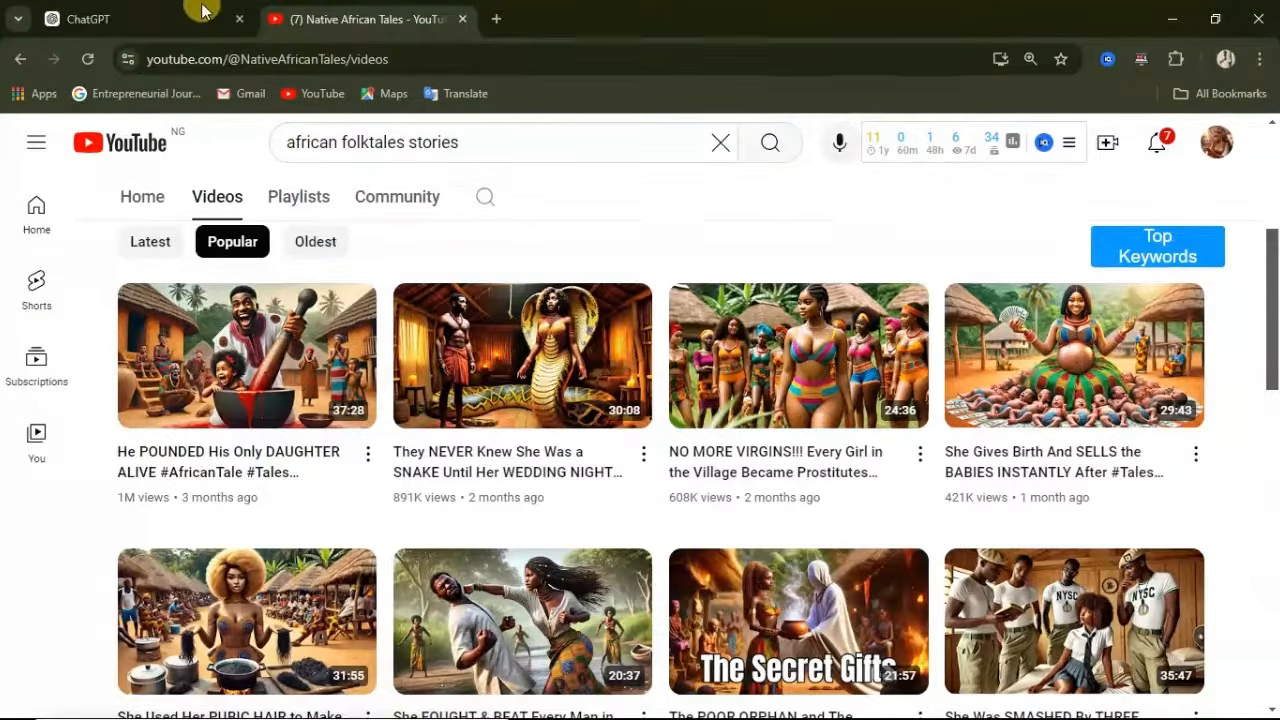
click(169, 19)
Ask ChatGPT for a full story with chapters for a story video on "No more virgins in the village, every women became sex workers".
click(476, 410)
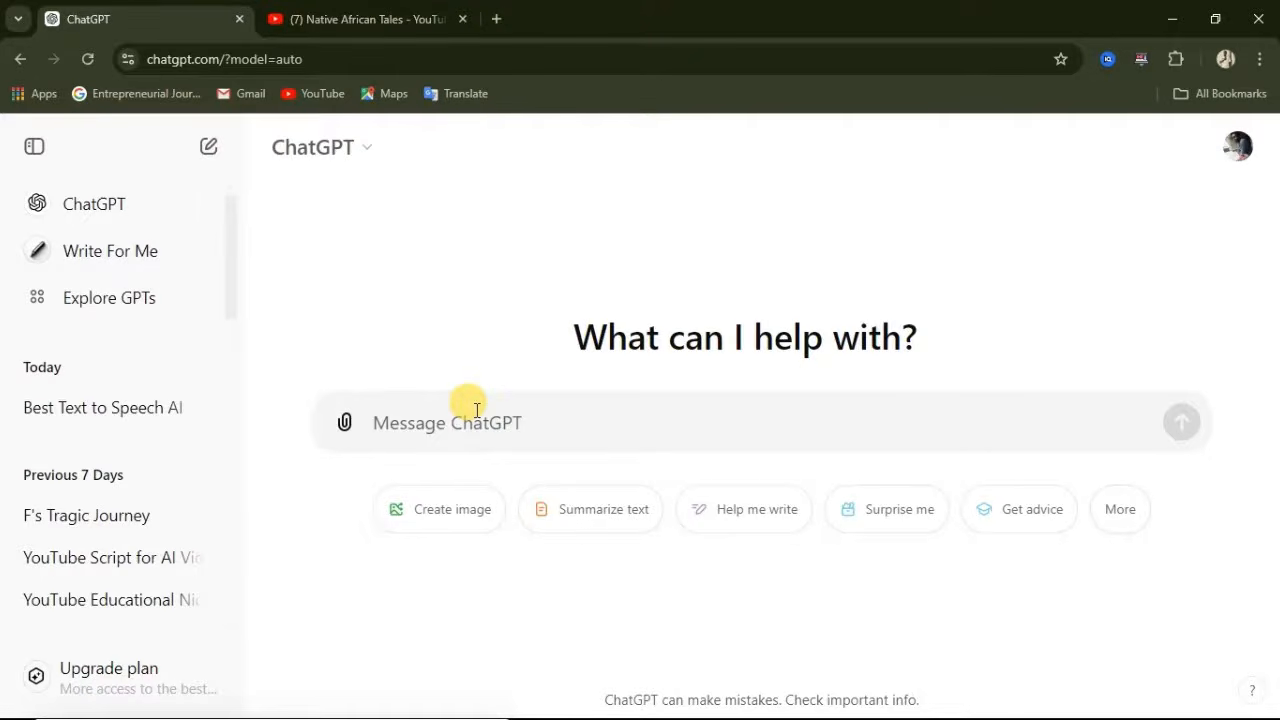
text(Hi)
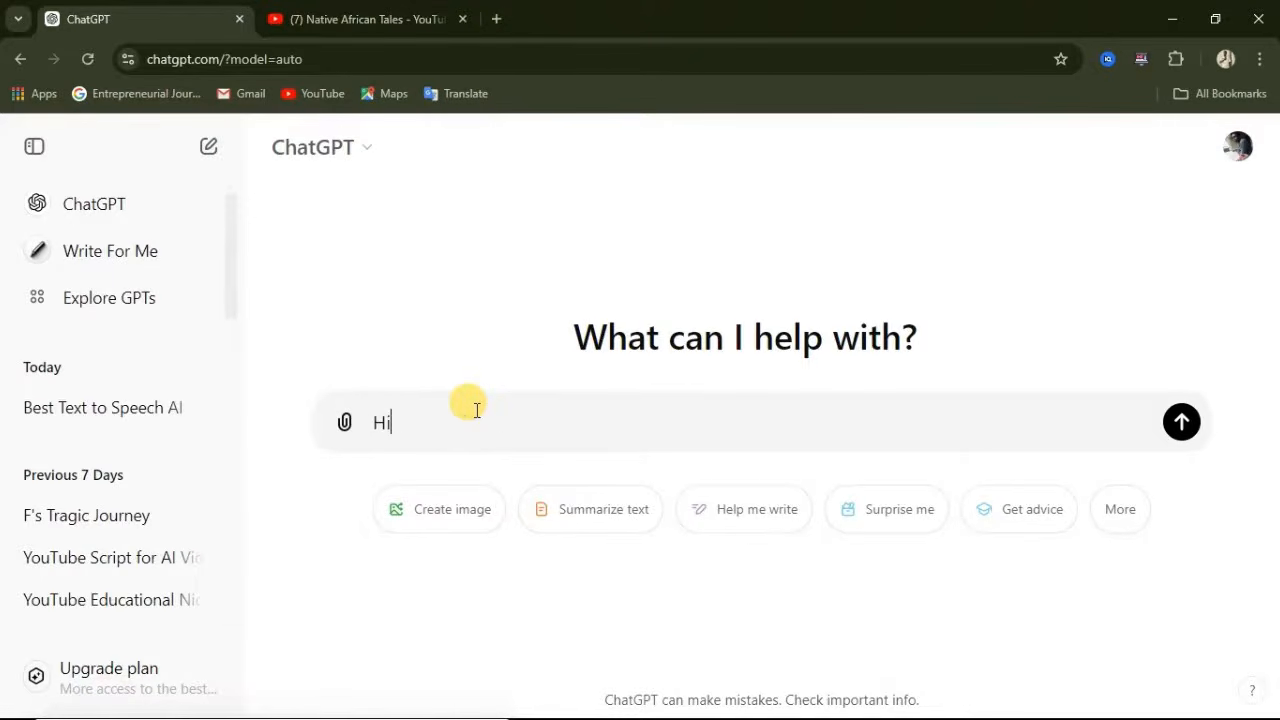
text(, please i want to create a story video on this story topic "No )
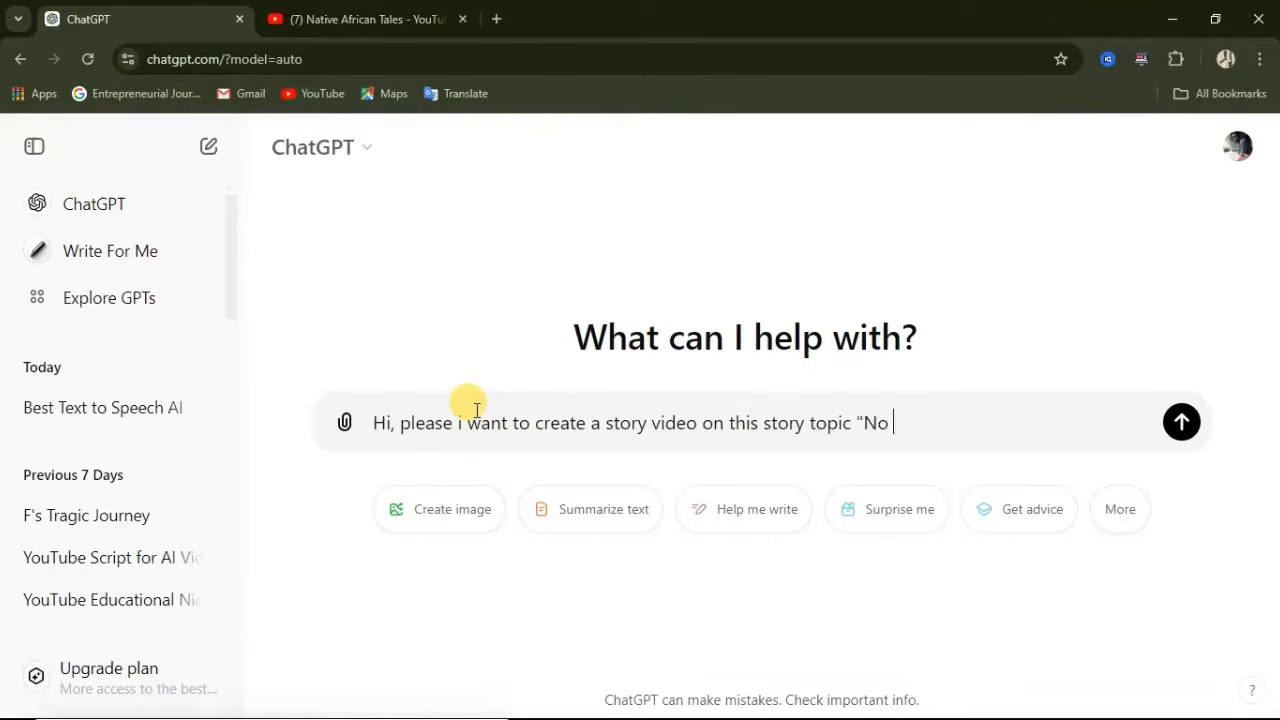
text(more virgins in the village, every woma)
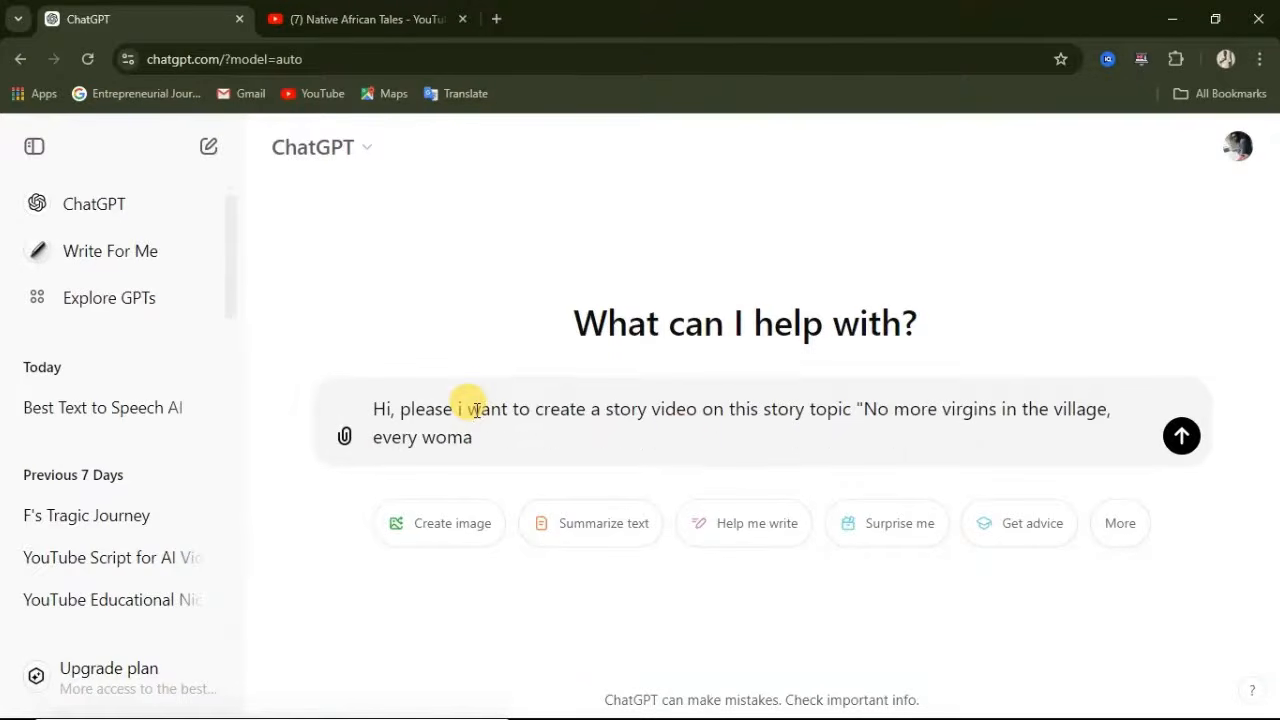
key(BackSpace)
text(en became sex workers" write a)
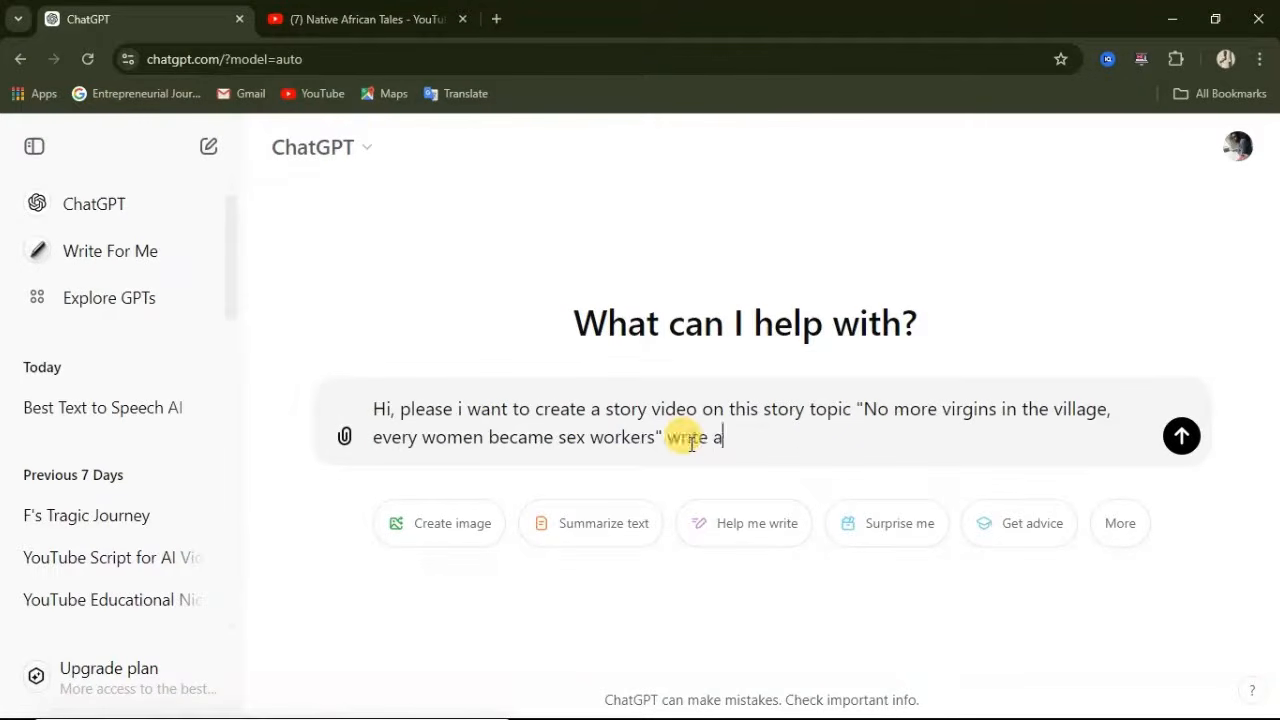
text( full story with chapters.)
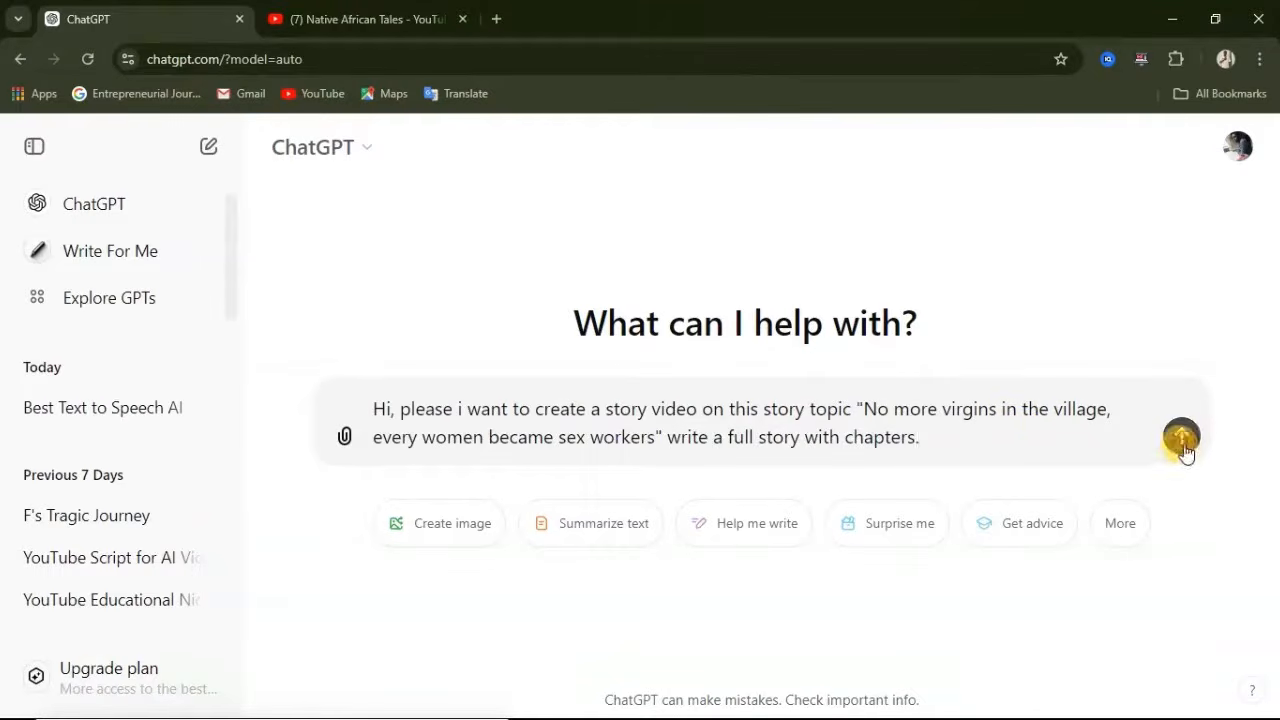
key(Return)
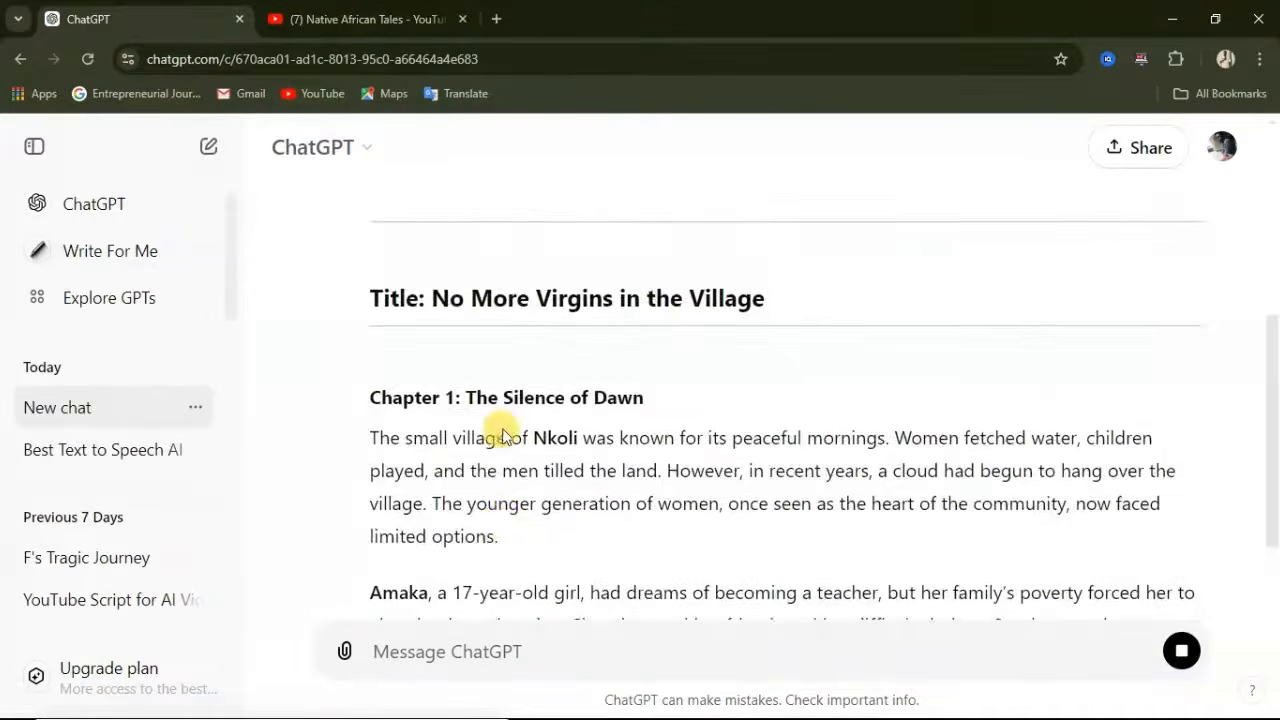
Read the title and opening chapters of the story while ChatGPT is generating it.
scroll(505, 430, up, 1)
scroll(505, 430, down, 5)
scroll(540, 425, down, 2)
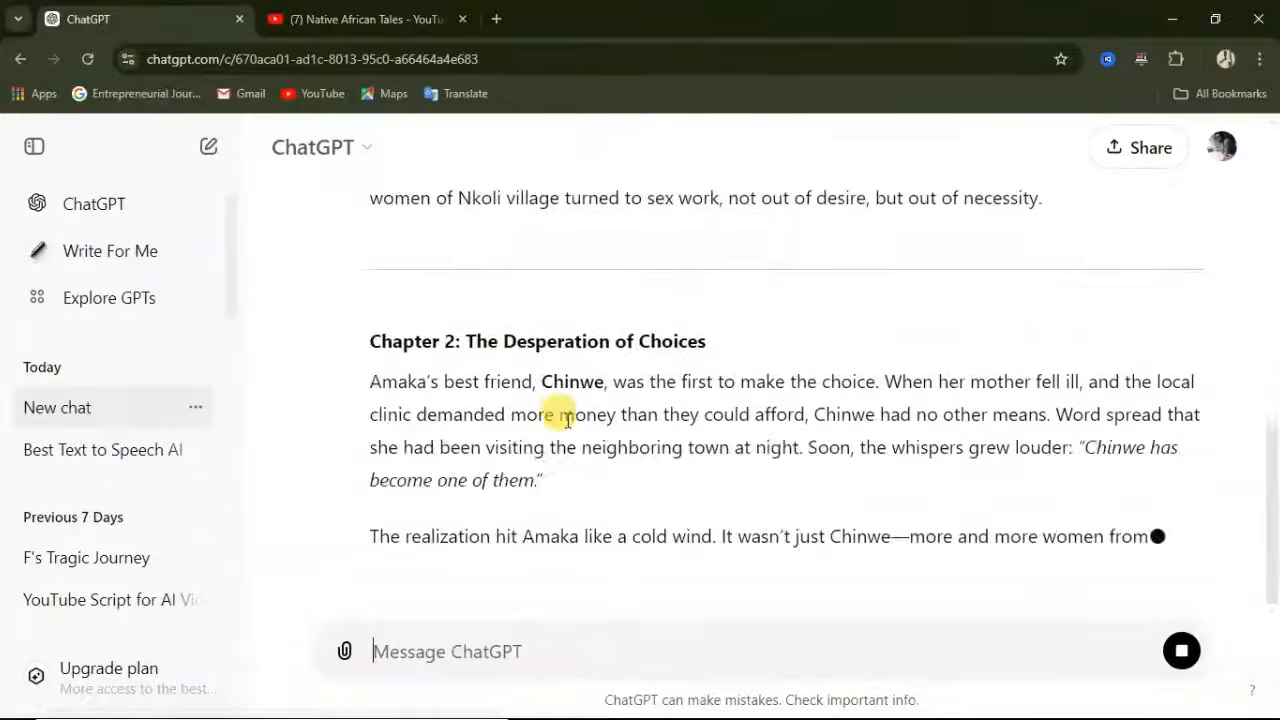
scroll(610, 420, up, 3)
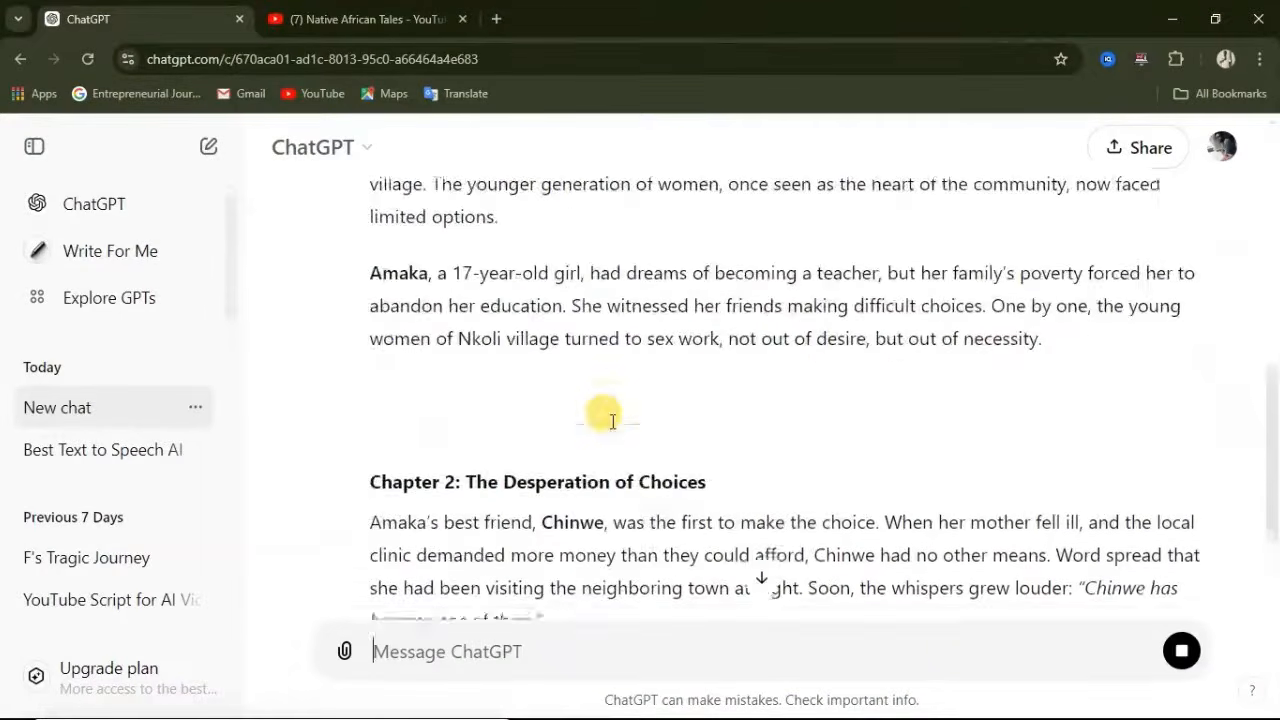
scroll(611, 421, up, 3)
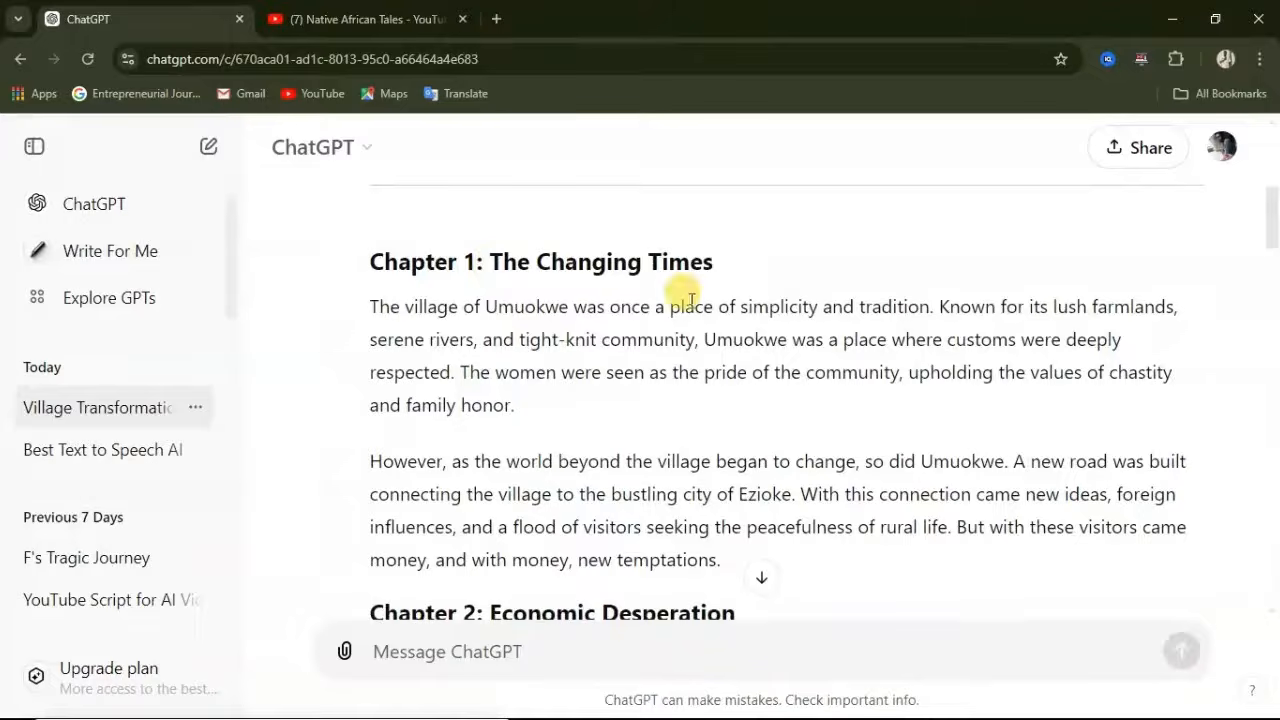
Review the revised prompt, the title and Chapter 1 of the story "The Lost Virtue: A Village's Transformation".
scroll(570, 352, up, 2)
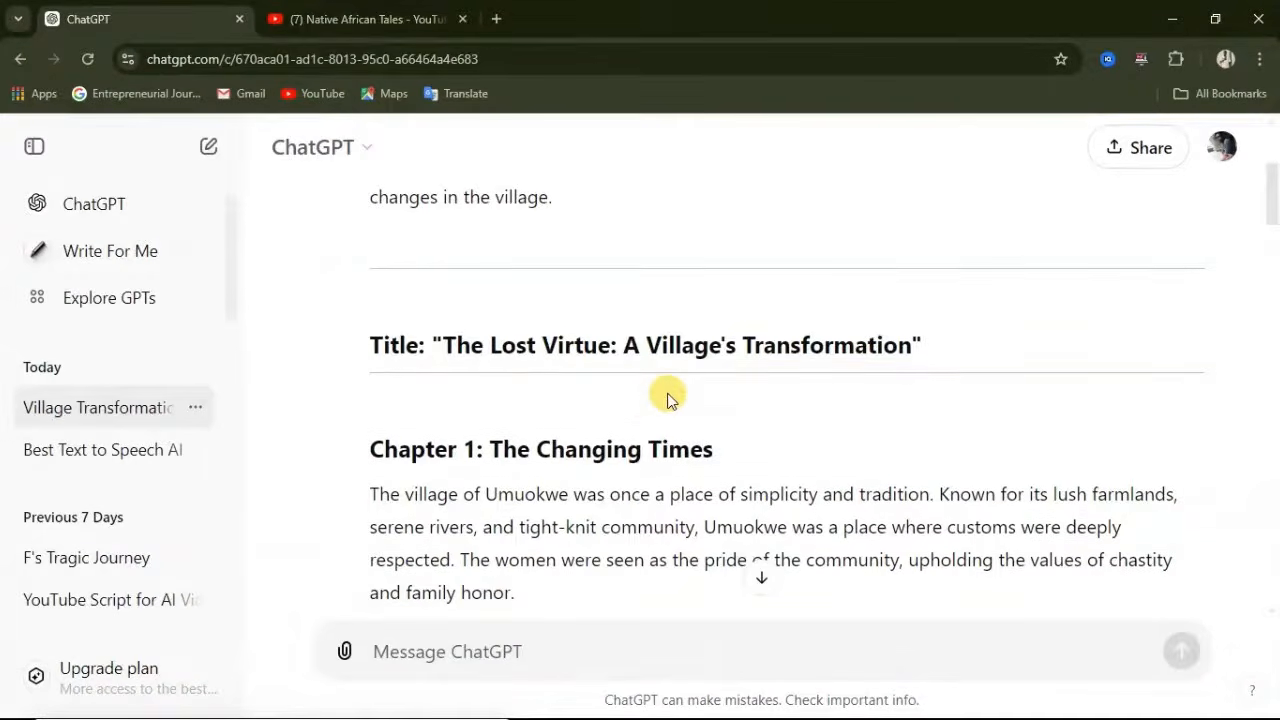
scroll(668, 398, down, 1)
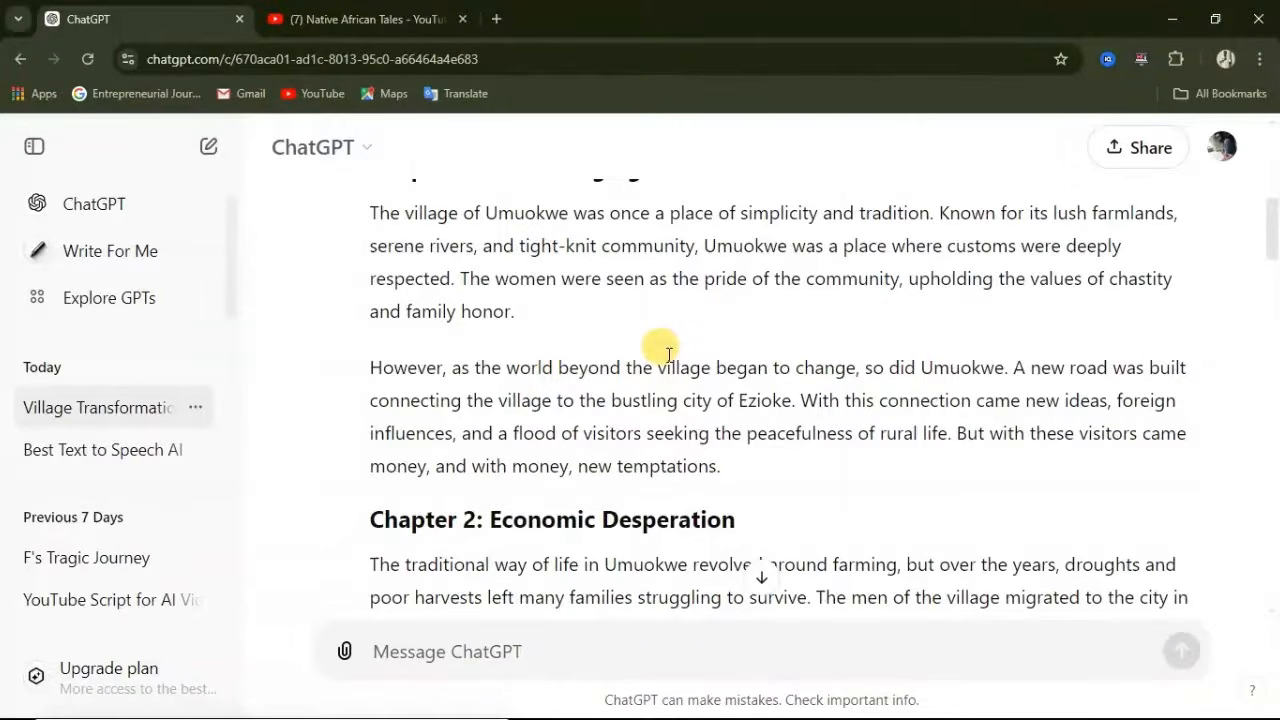
scroll(668, 354, up, 5)
scroll(672, 345, up, 1)
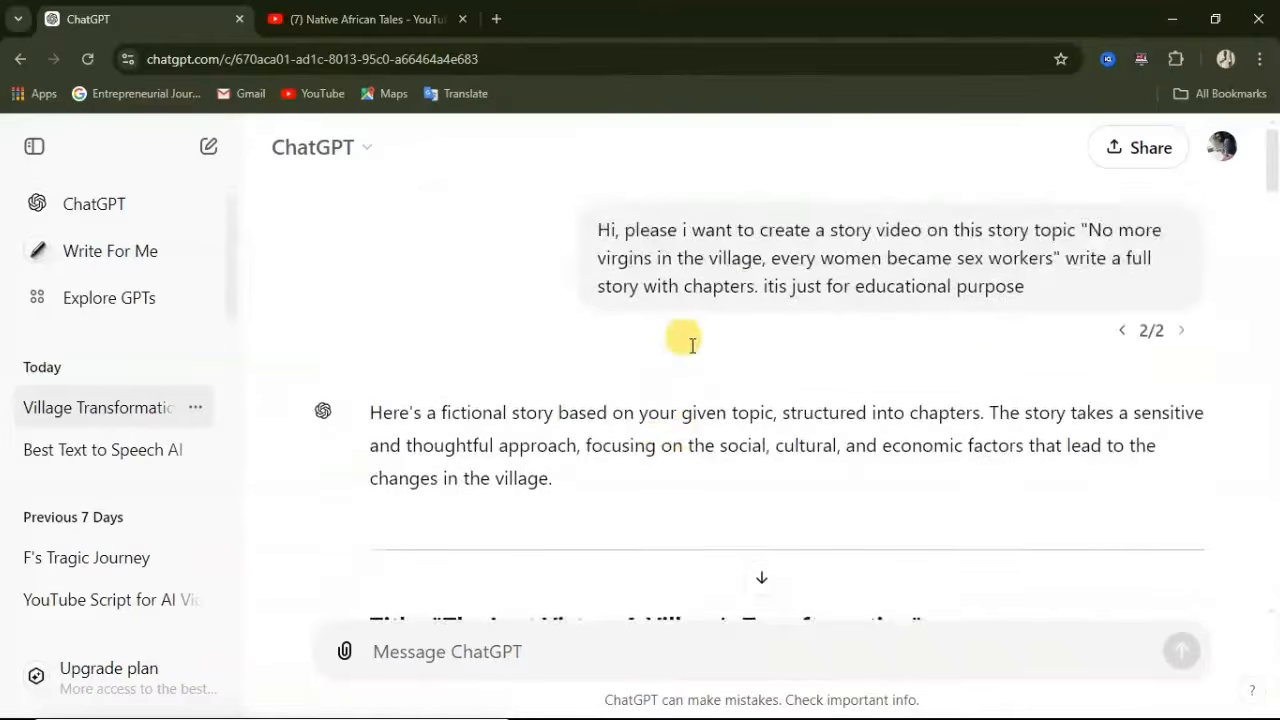
scroll(690, 349, down, 3)
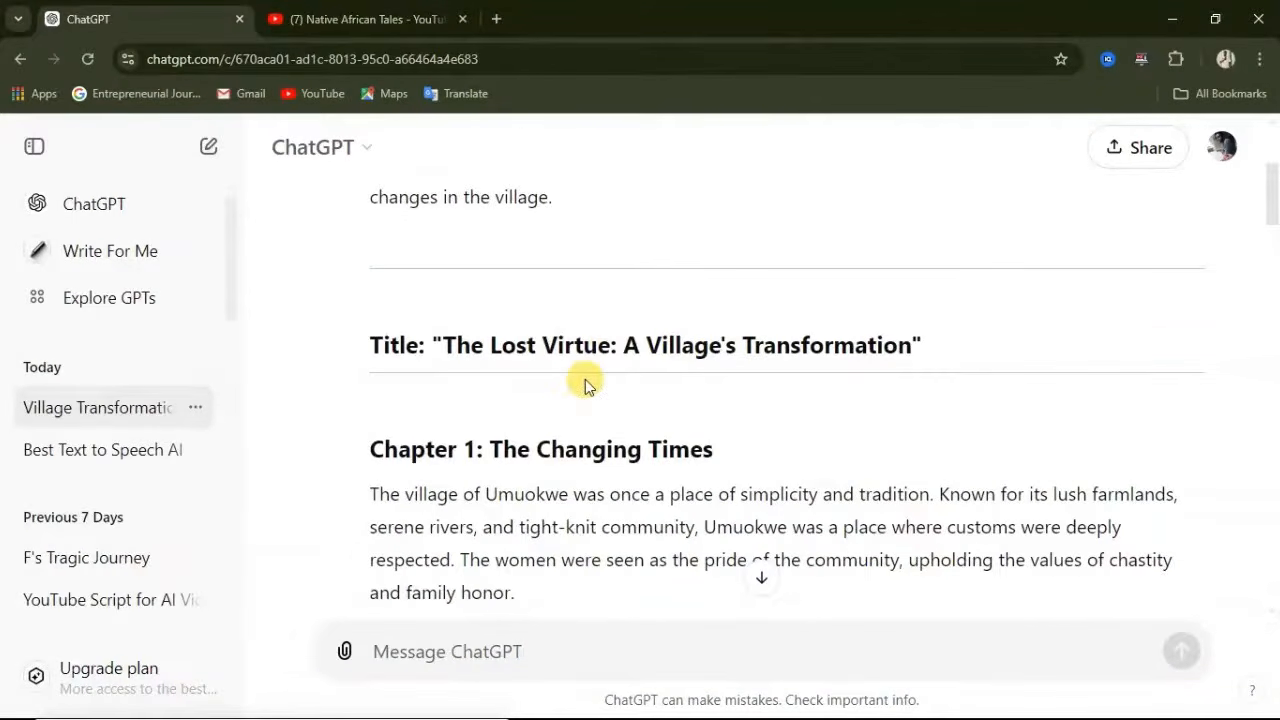
scroll(585, 379, down, 1)
scroll(443, 386, down, 1)
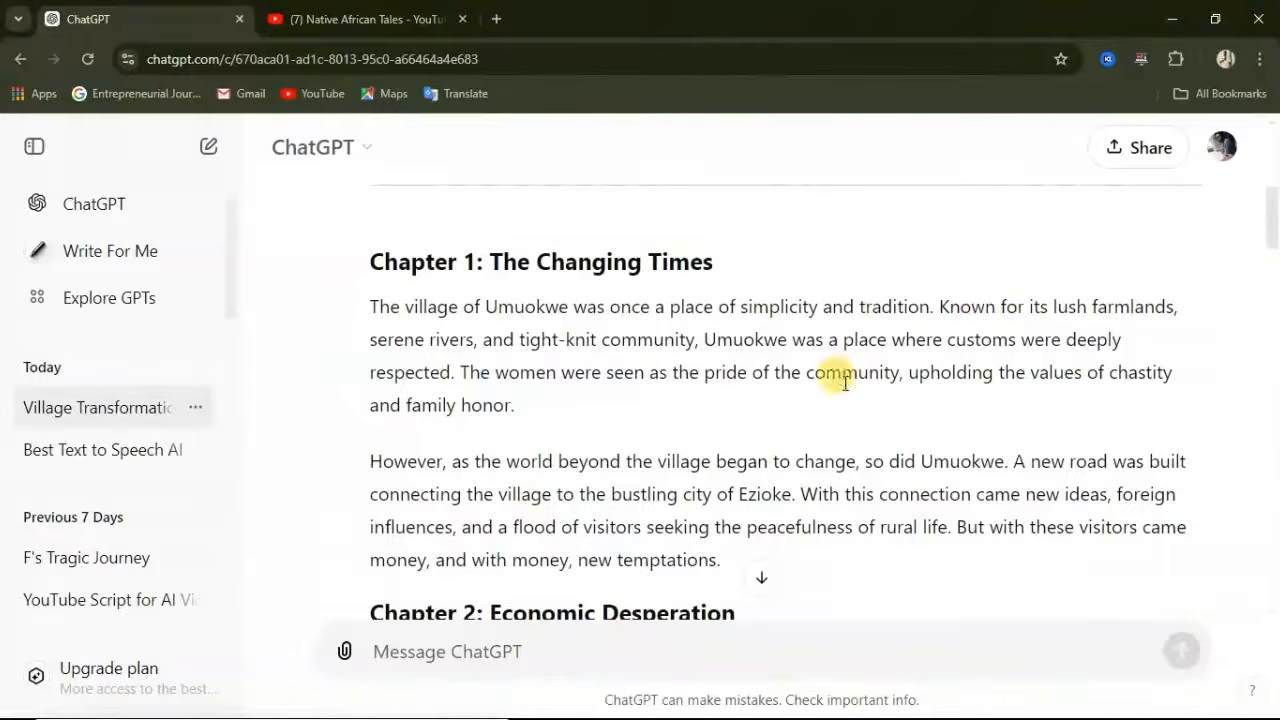
scroll(512, 350, down, 1)
scroll(600, 360, down, 1)
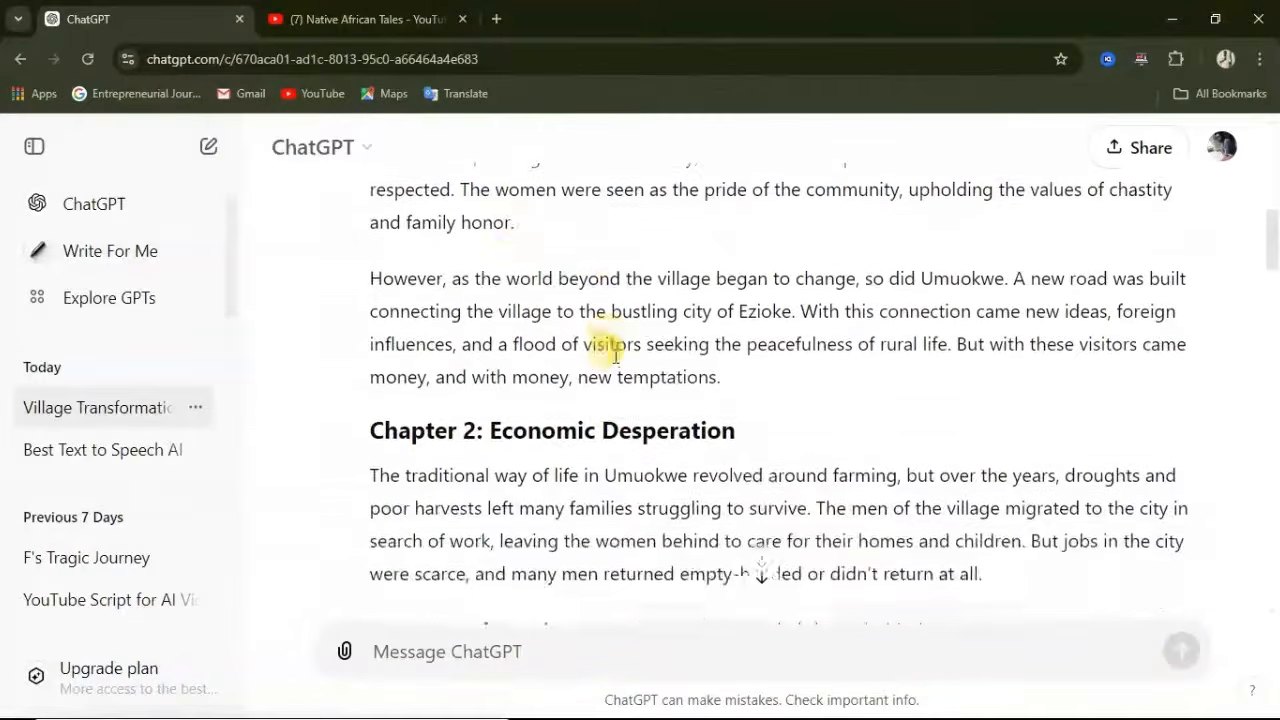
scroll(612, 355, down, 1)
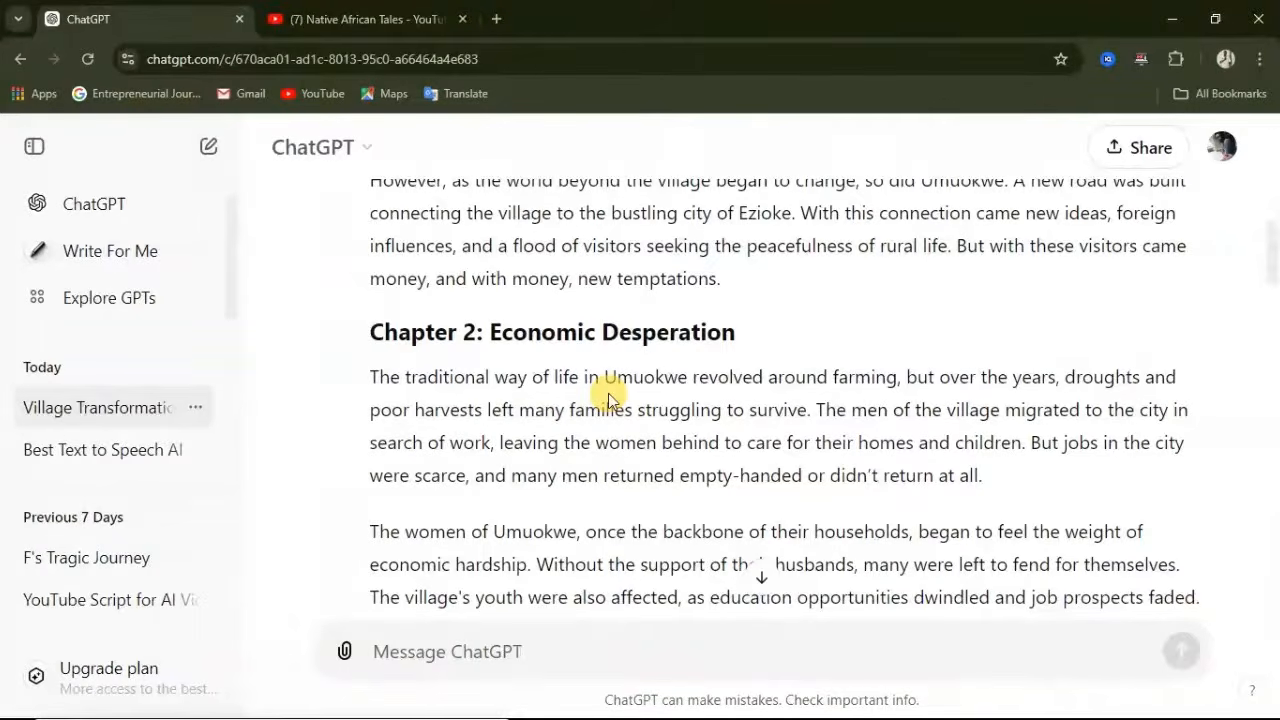
Look through the story's chapters from "The Changing Times" to "The Consequences" to check its structure and content.
scroll(605, 380, up, 1)
scroll(617, 400, down, 2)
scroll(619, 400, down, 2)
scroll(610, 392, up, 1)
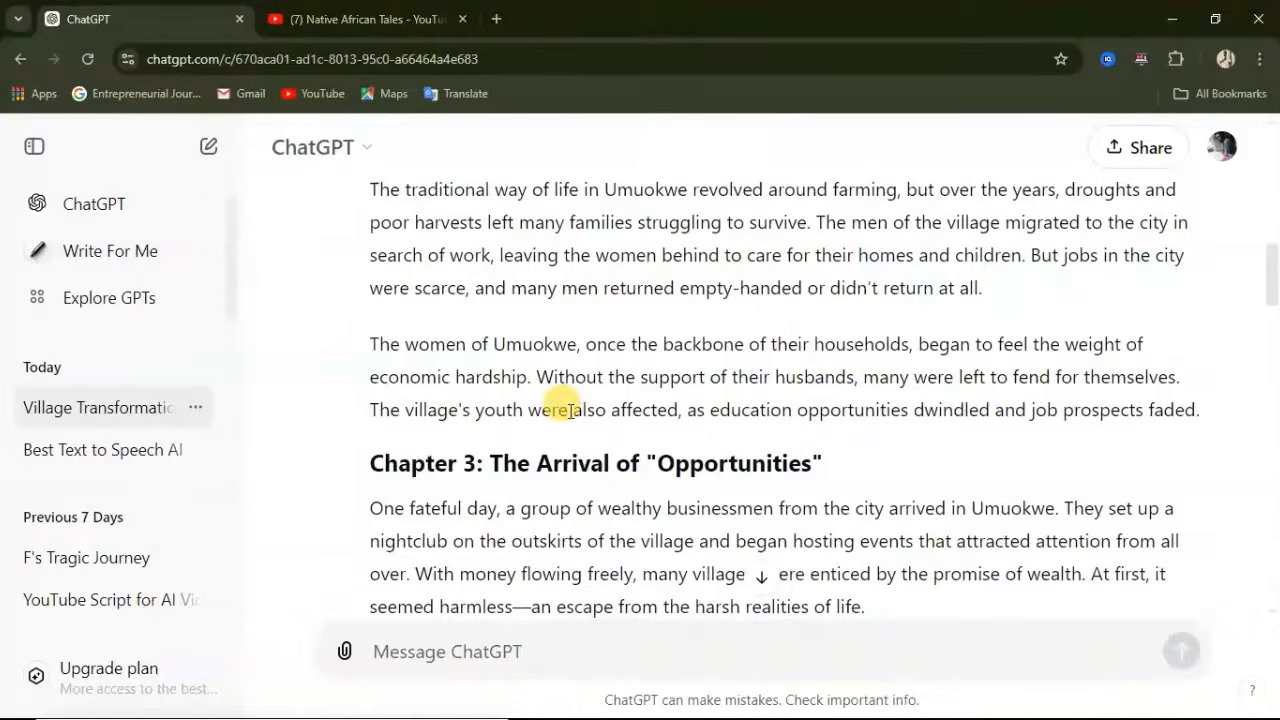
scroll(565, 405, up, 5)
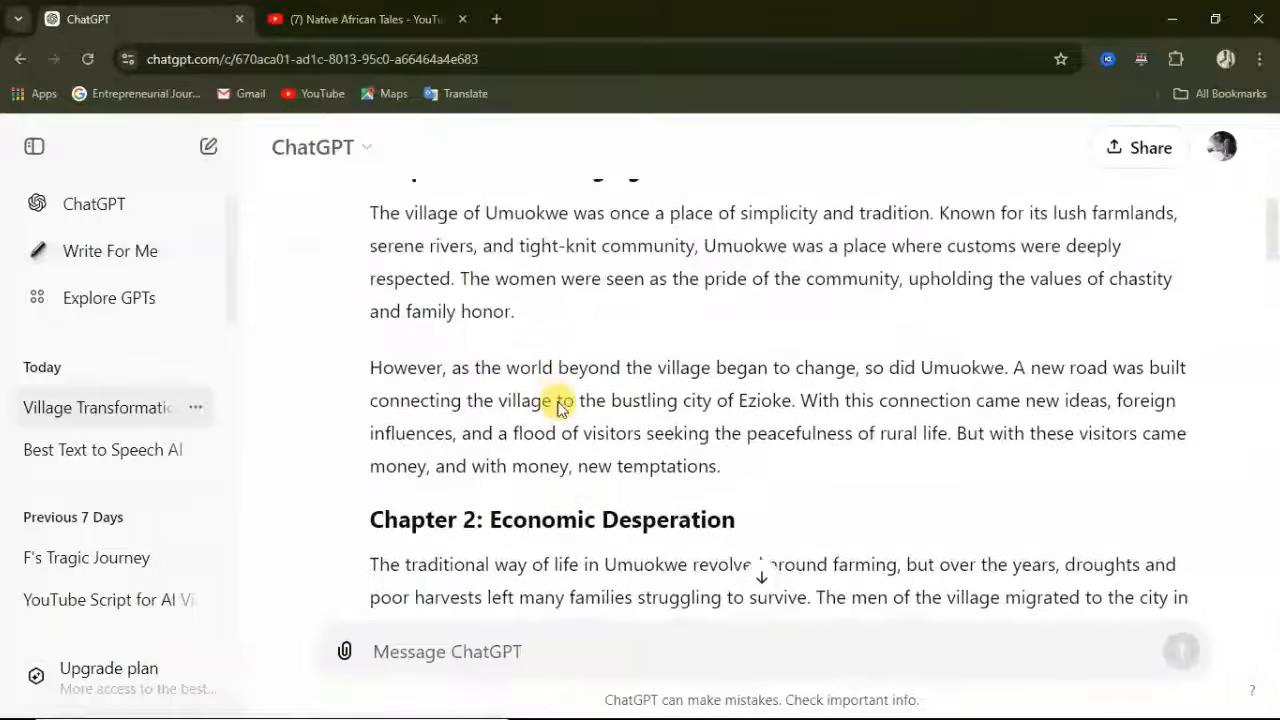
scroll(560, 400, up, 1)
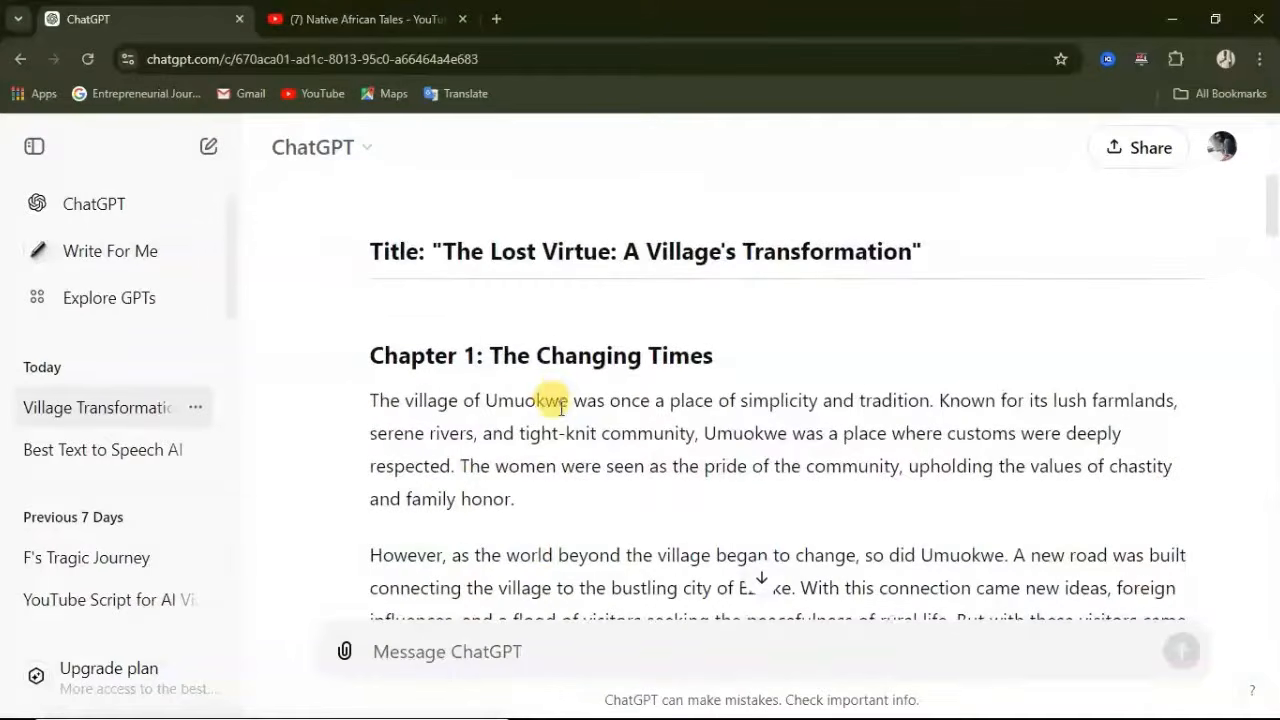
scroll(560, 402, down, 4)
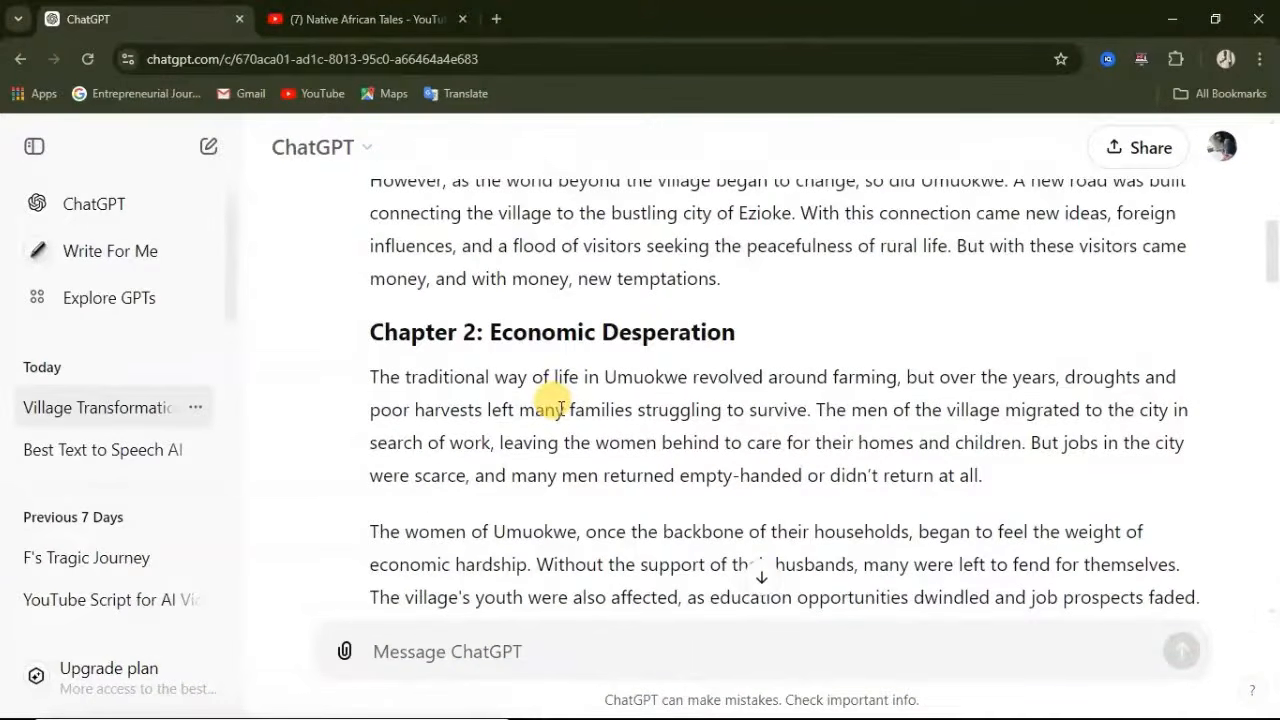
scroll(575, 400, down, 3)
scroll(578, 403, up, 3)
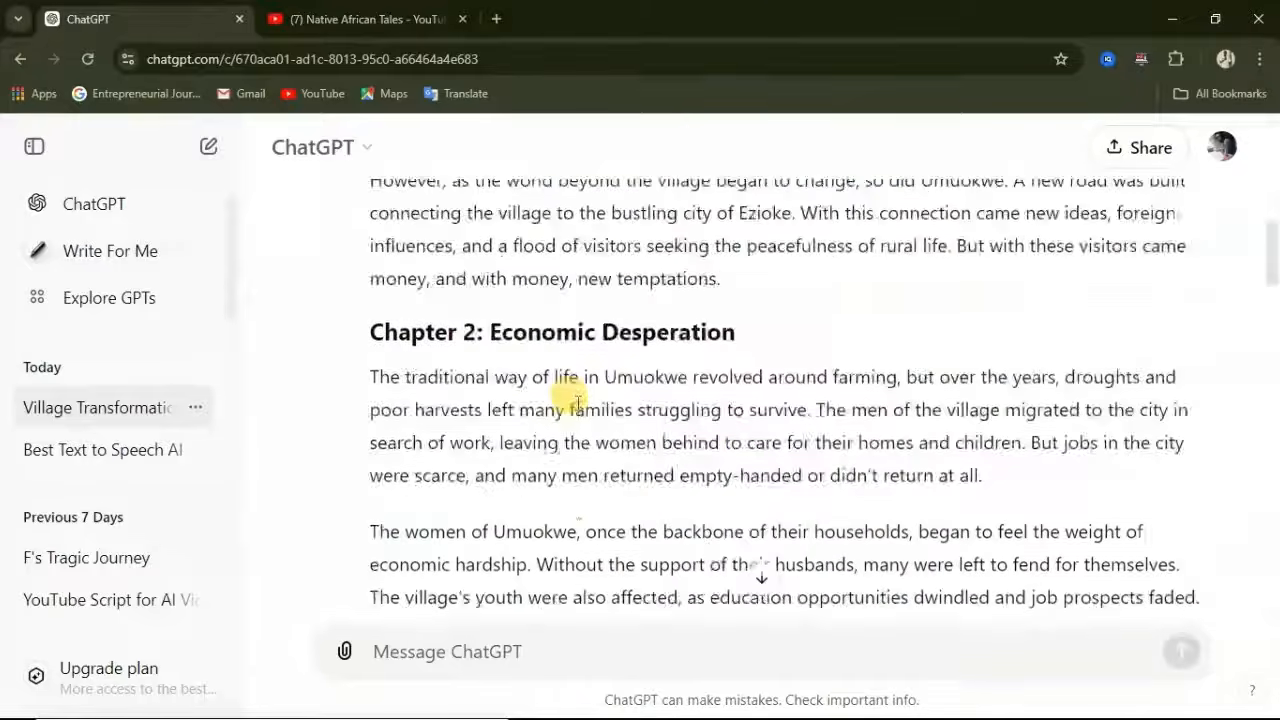
scroll(591, 411, down, 3)
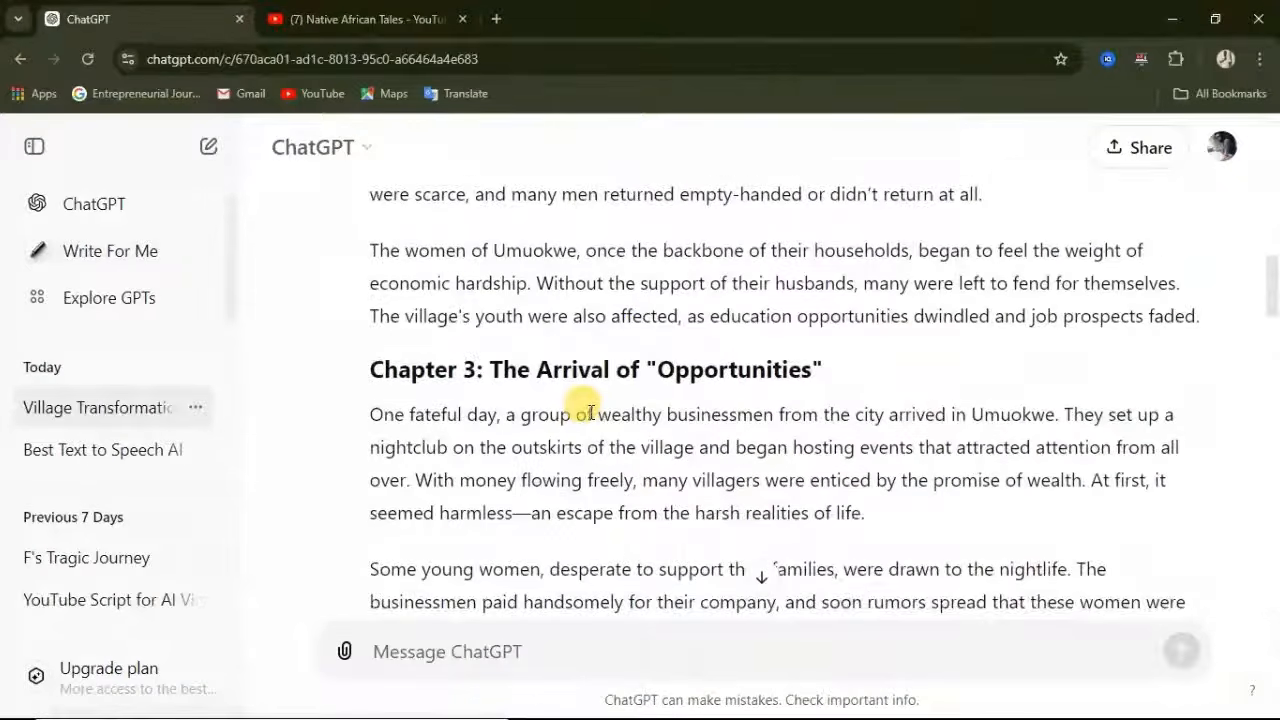
scroll(590, 414, down, 4)
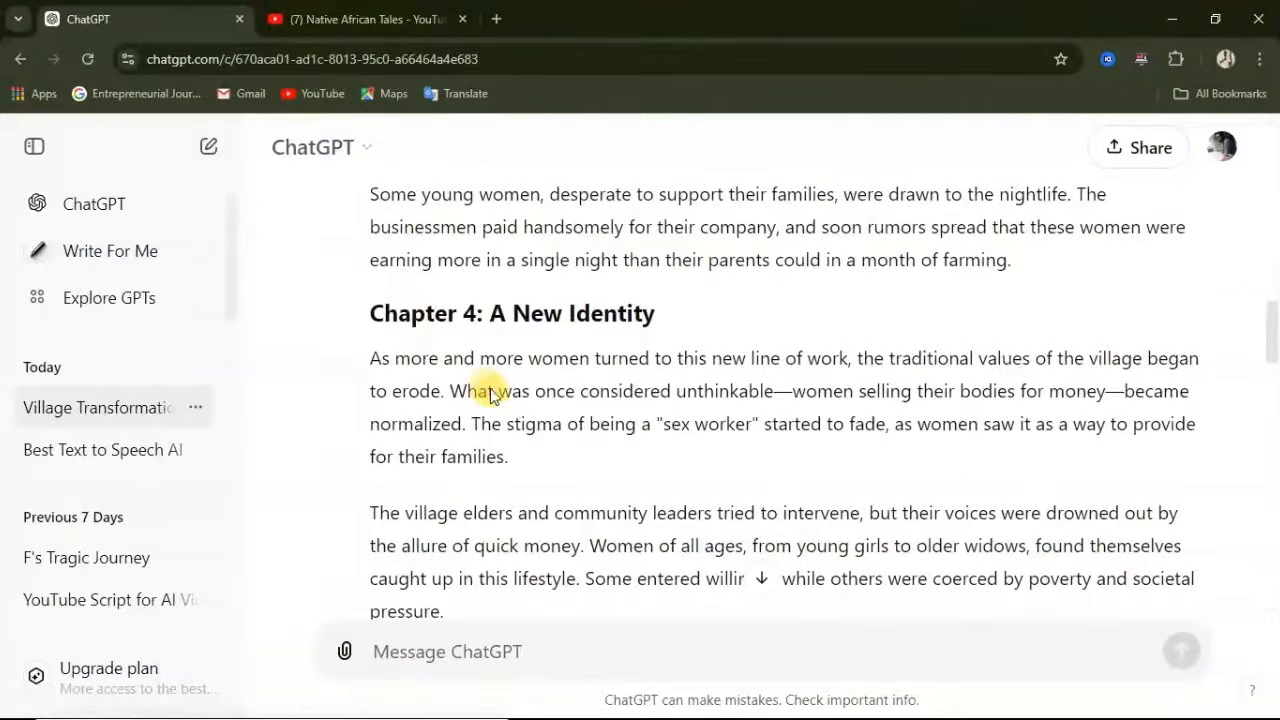
scroll(494, 394, down, 3)
scroll(494, 394, down, 3)
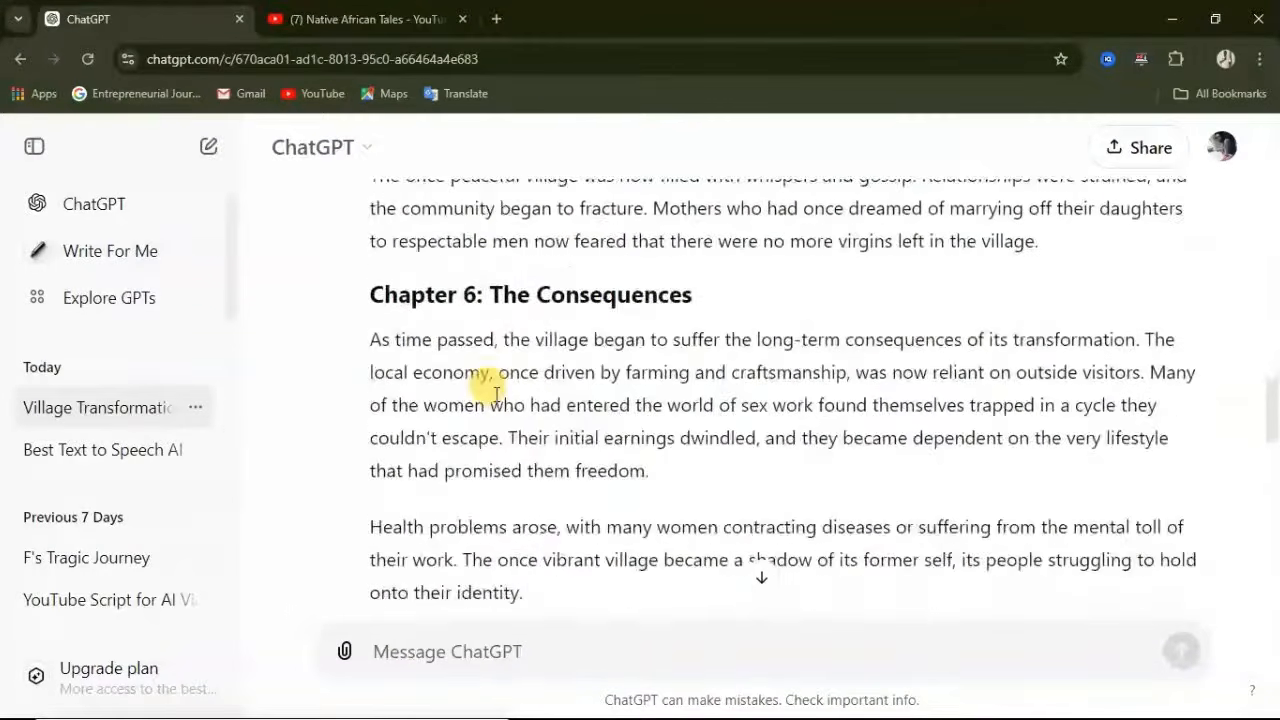
Review the story from Chapter 6 "The Consequences" through Chapter 8 "Rebuilding the Village", and recheck its title and early chapters.
scroll(494, 394, down, 4)
scroll(494, 394, up, 2)
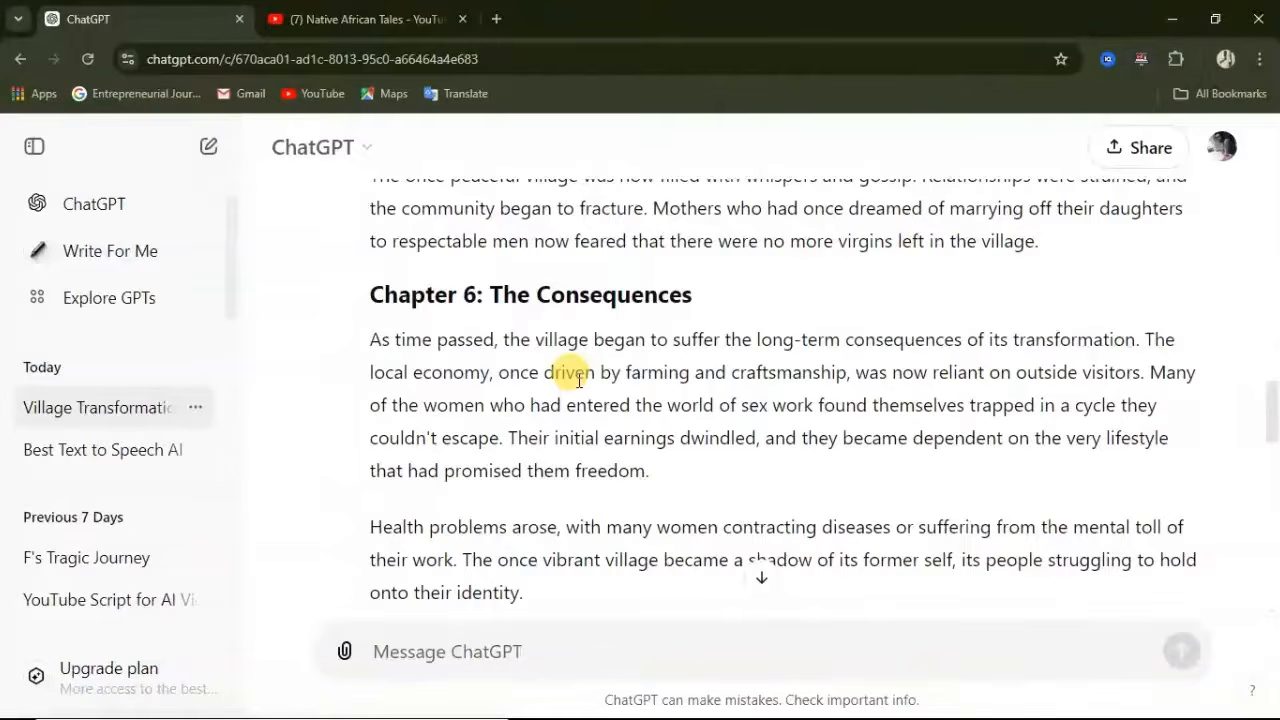
scroll(650, 300, down, 8)
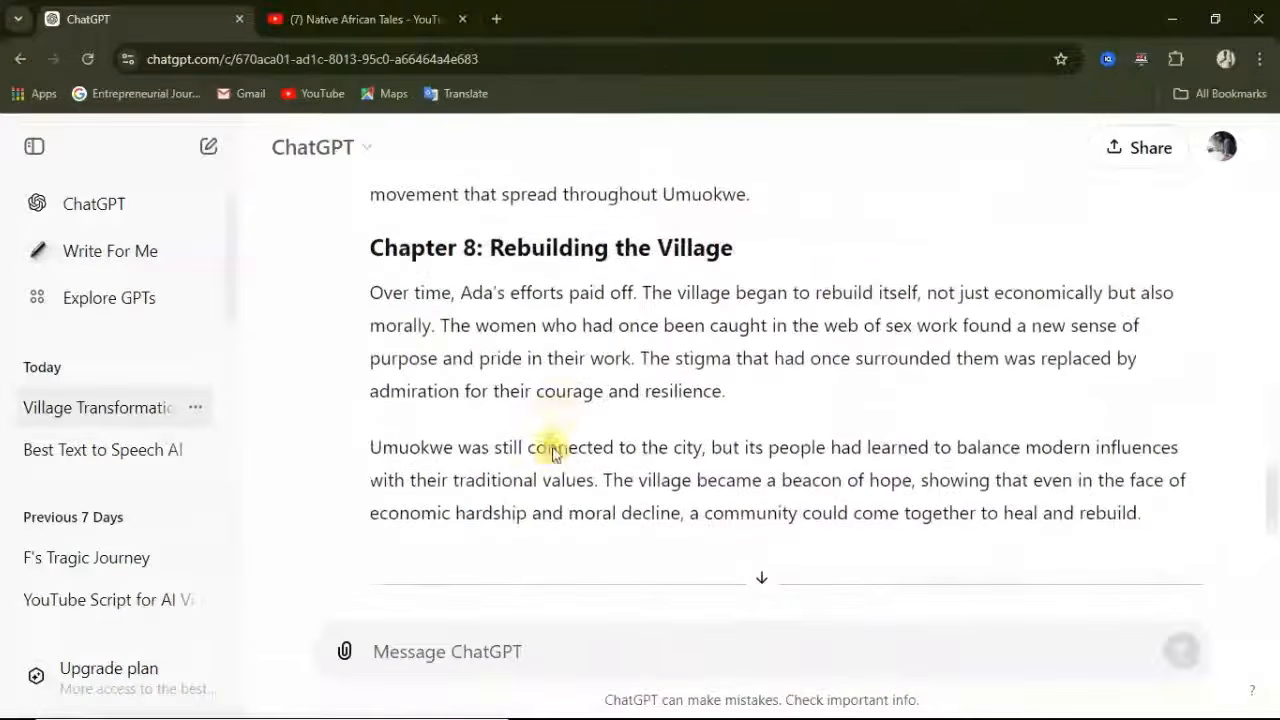
scroll(480, 646, down, 3)
scroll(560, 337, up, 10)
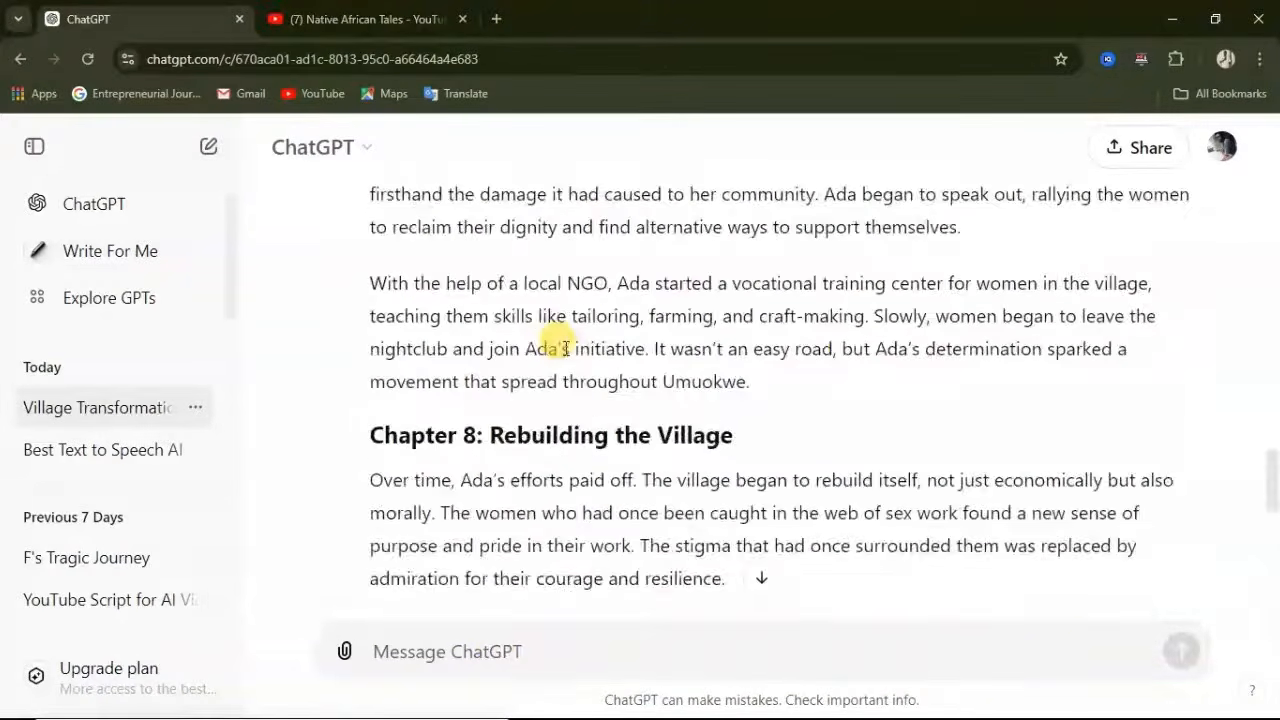
scroll(563, 355, up, 15)
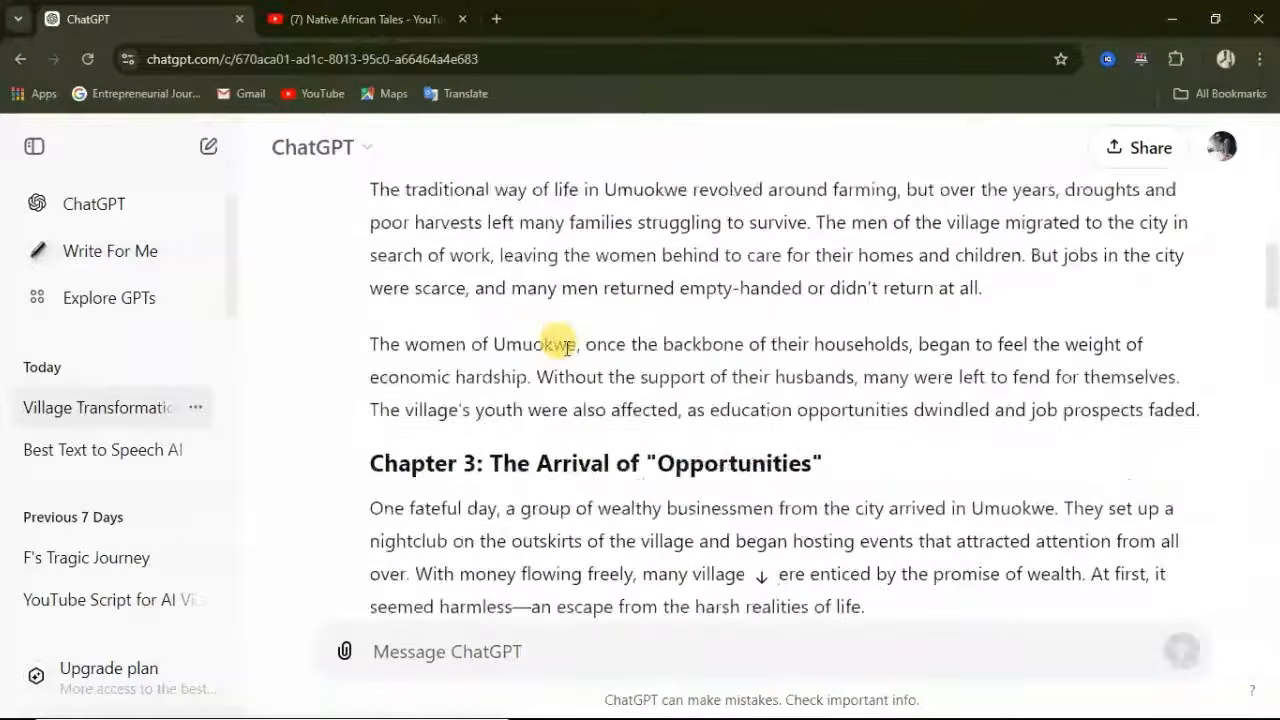
scroll(566, 347, up, 4)
scroll(550, 370, down, 3)
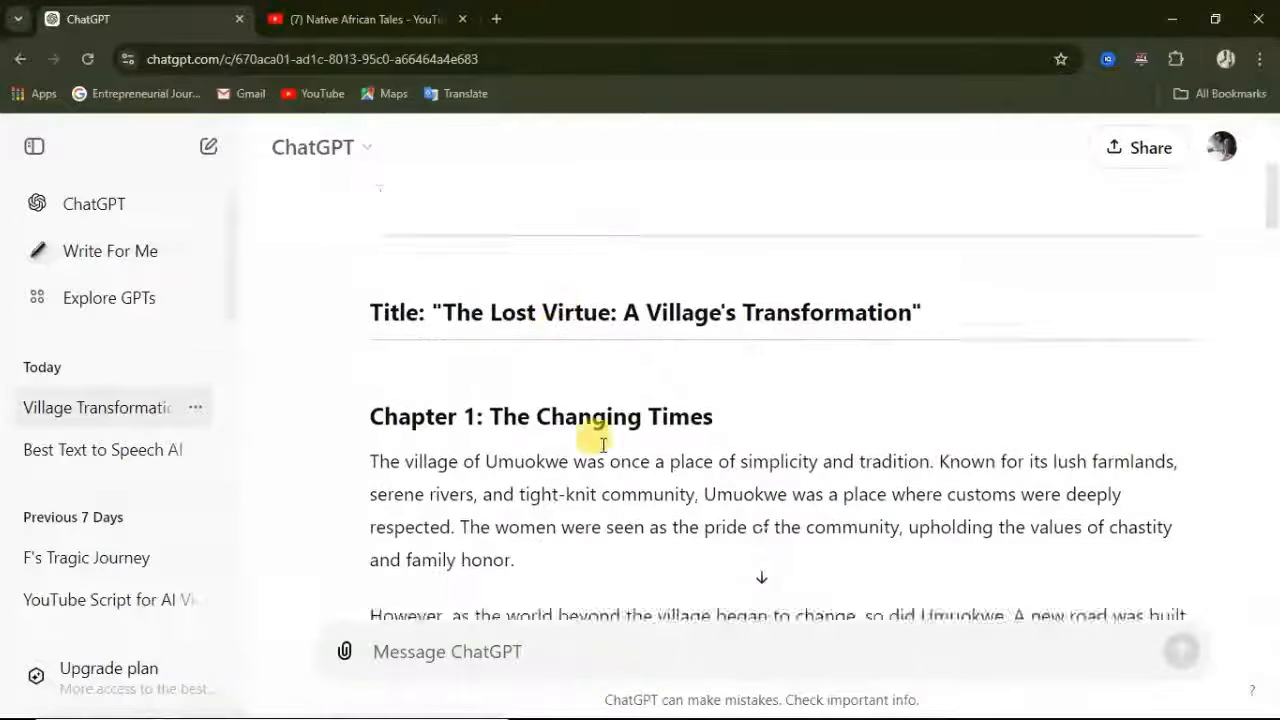
click(520, 651)
text(expand)
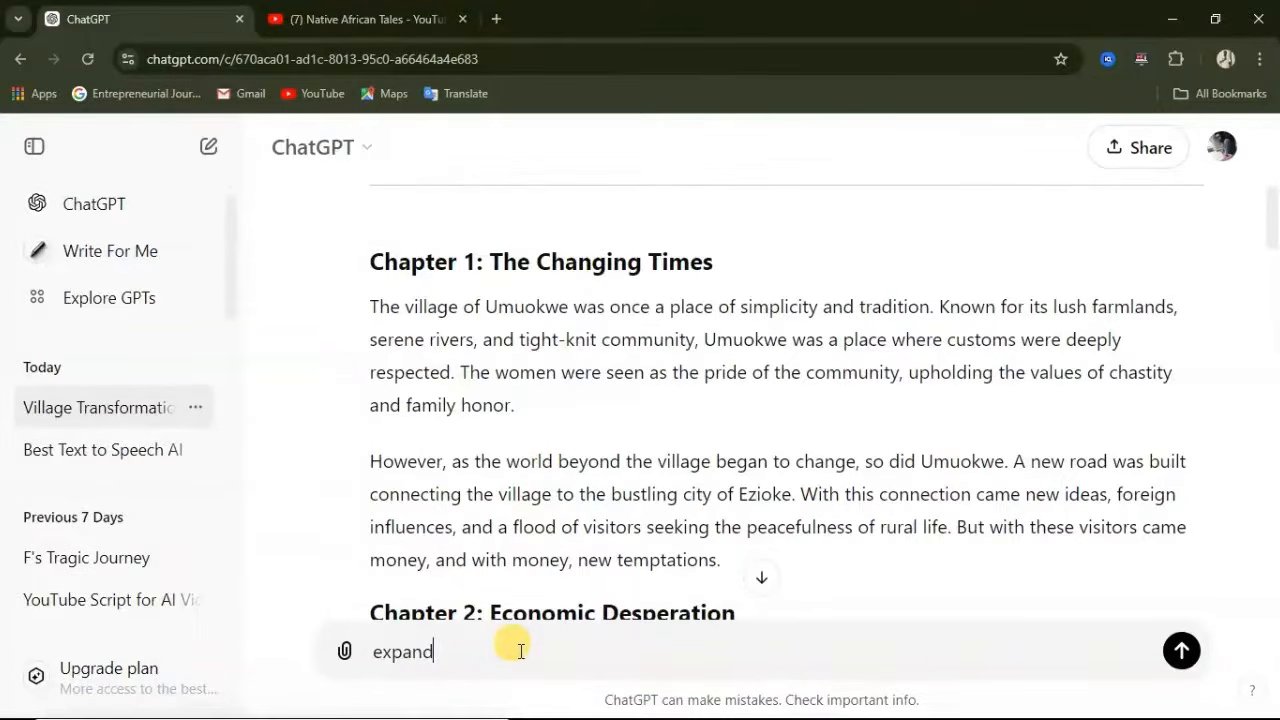
key(BackSpace)
key(BackSpace)
key(BackSpace)
key(BackSpace)
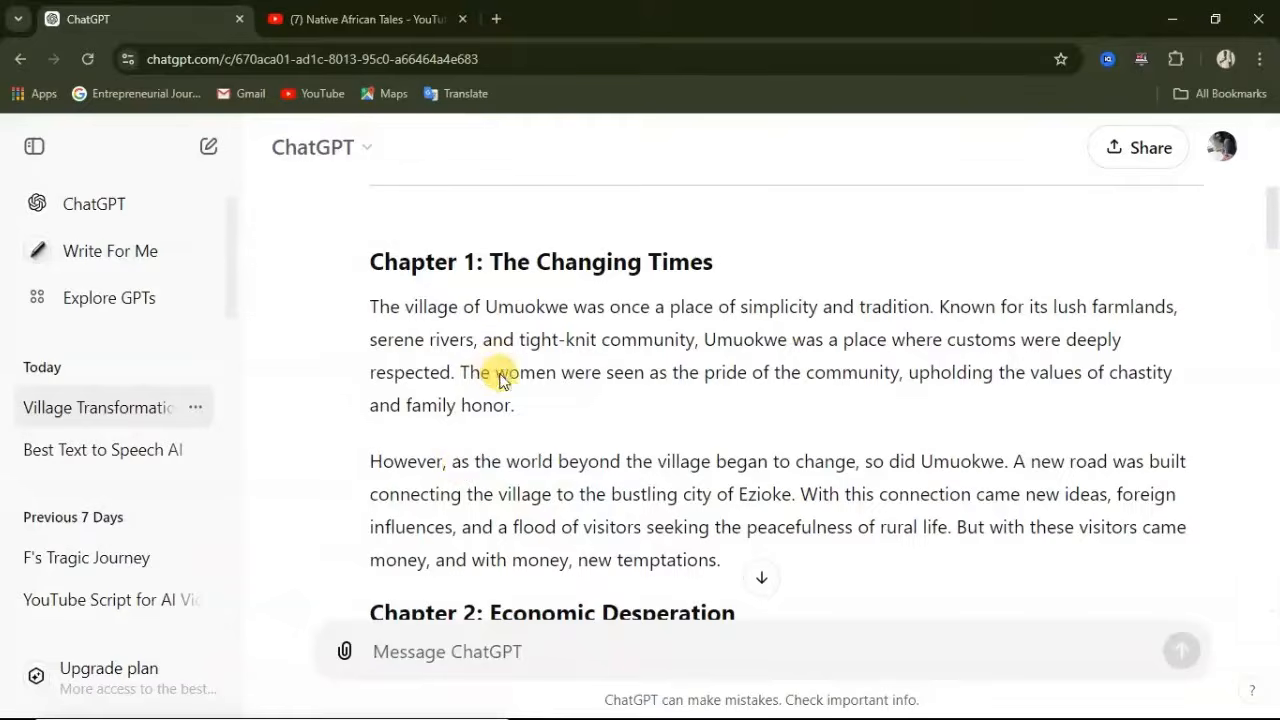
Copy ChatGPT's complete response containing the story "The Lost Virtue: A Village's Transformation".
scroll(525, 391, down, 3)
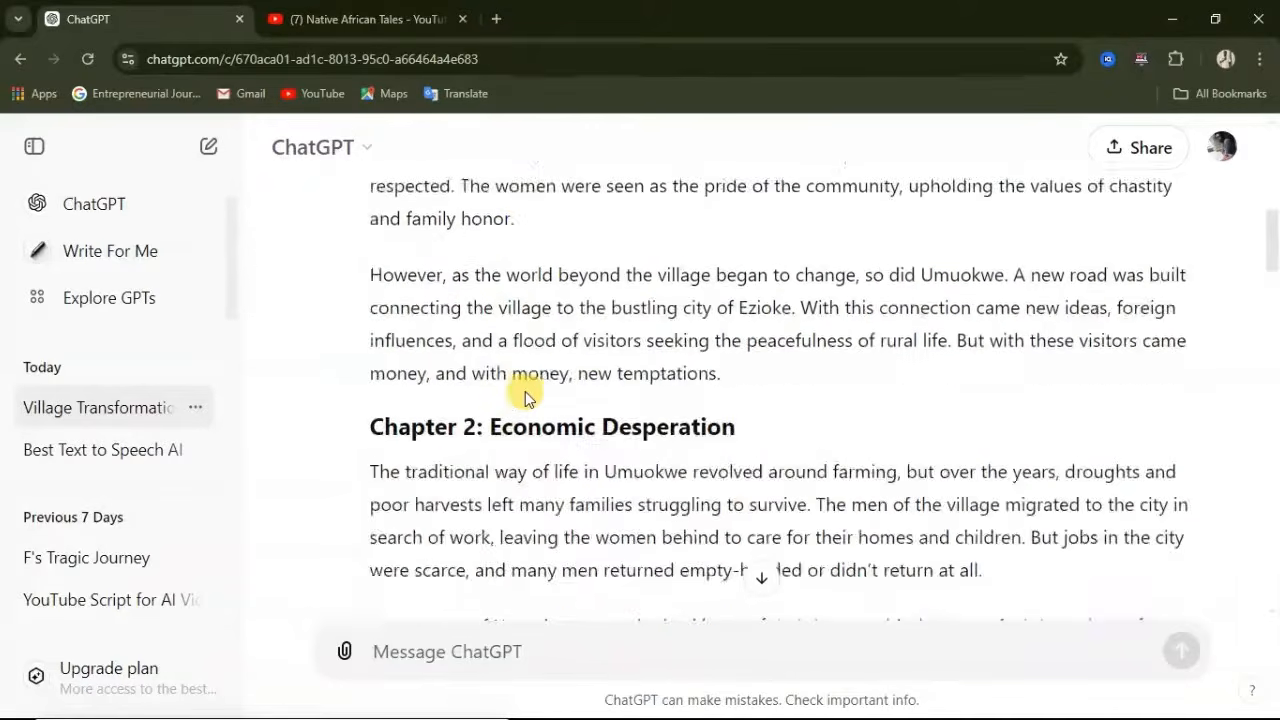
scroll(525, 391, up, 4)
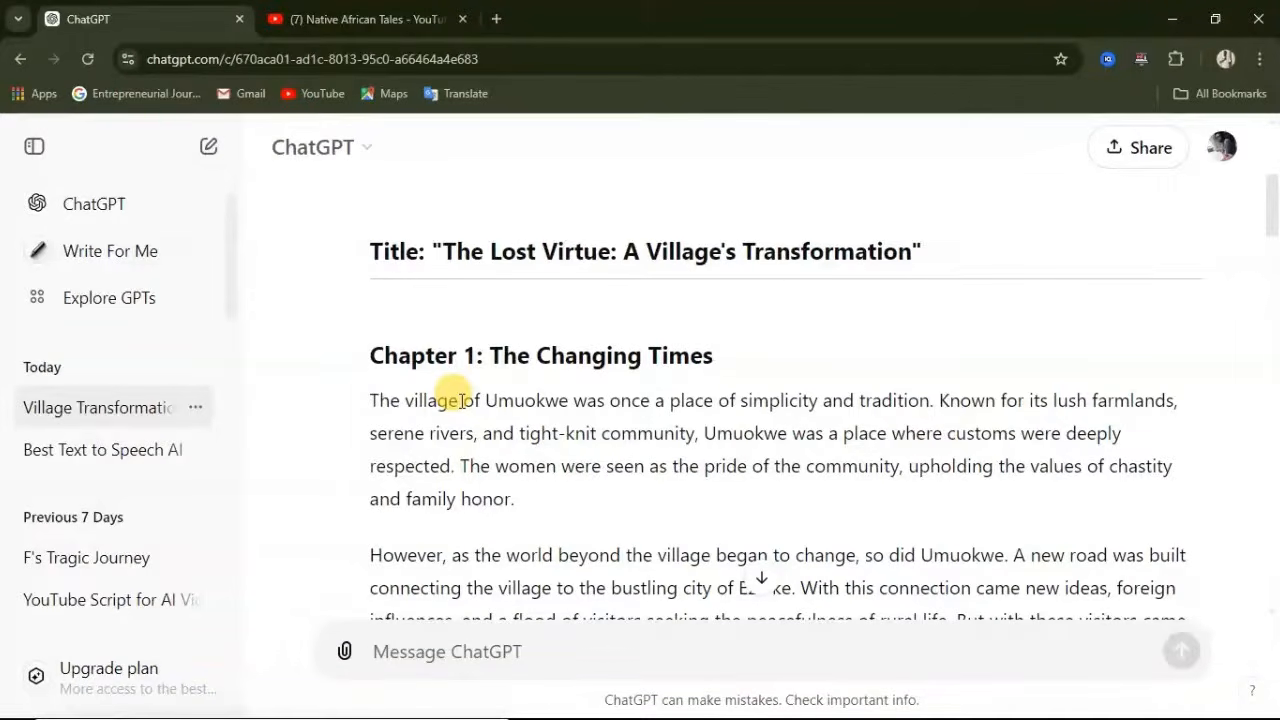
scroll(480, 360, down, 2)
scroll(628, 452, down, 20)
scroll(628, 452, down, 10)
scroll(640, 460, down, 2)
scroll(645, 472, down, 5)
scroll(550, 470, down, 1)
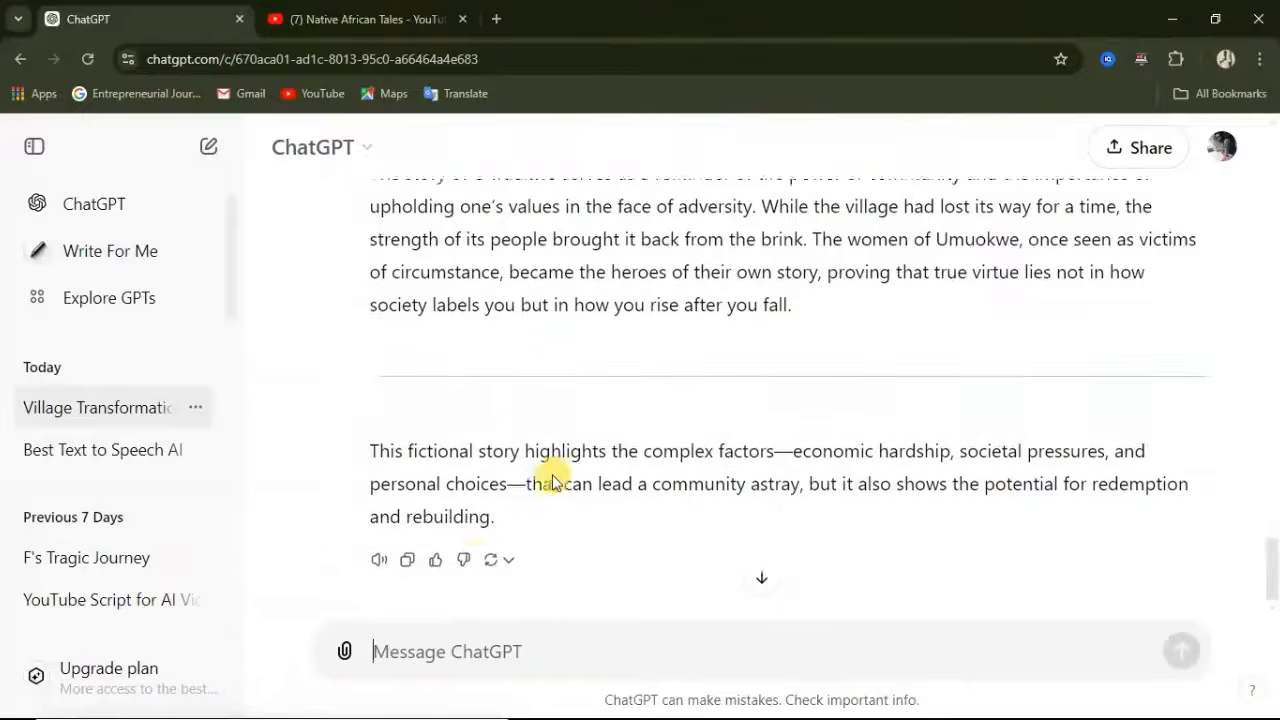
click(406, 527)
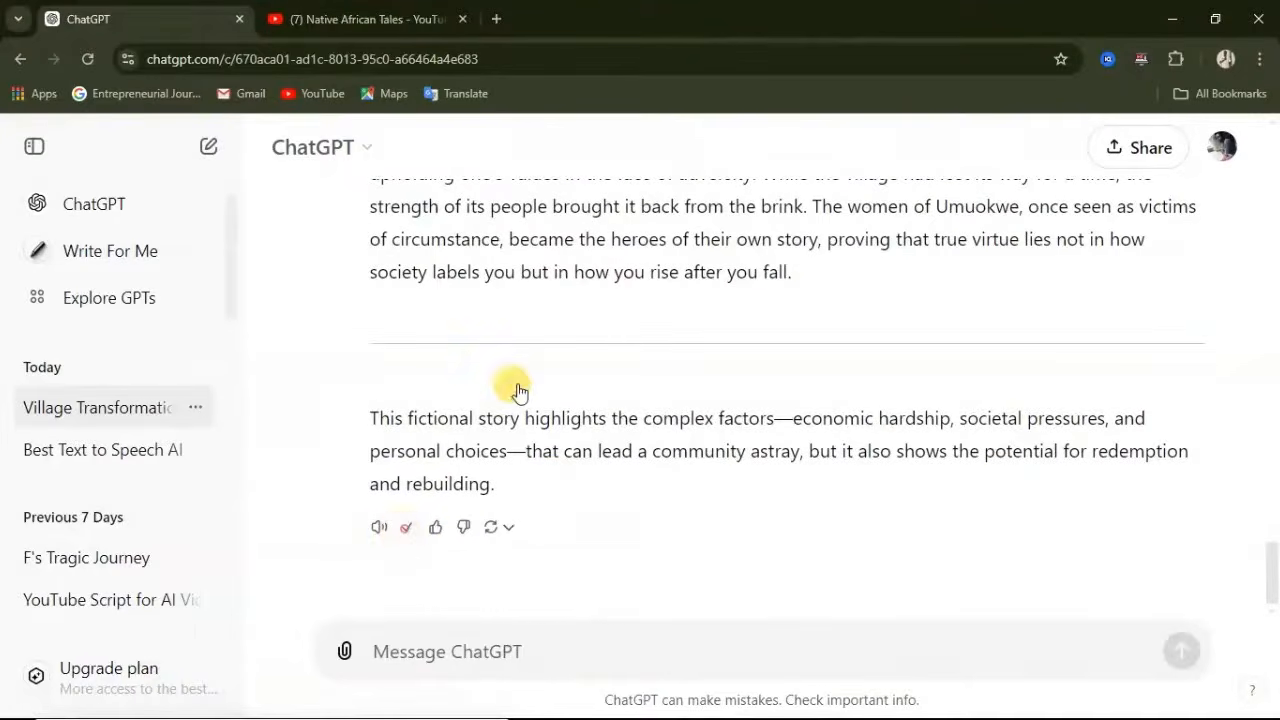
Create a blank Google Docs document in a new browser tab, hide its outline, and paste the copied story without formatting.
click(496, 20)
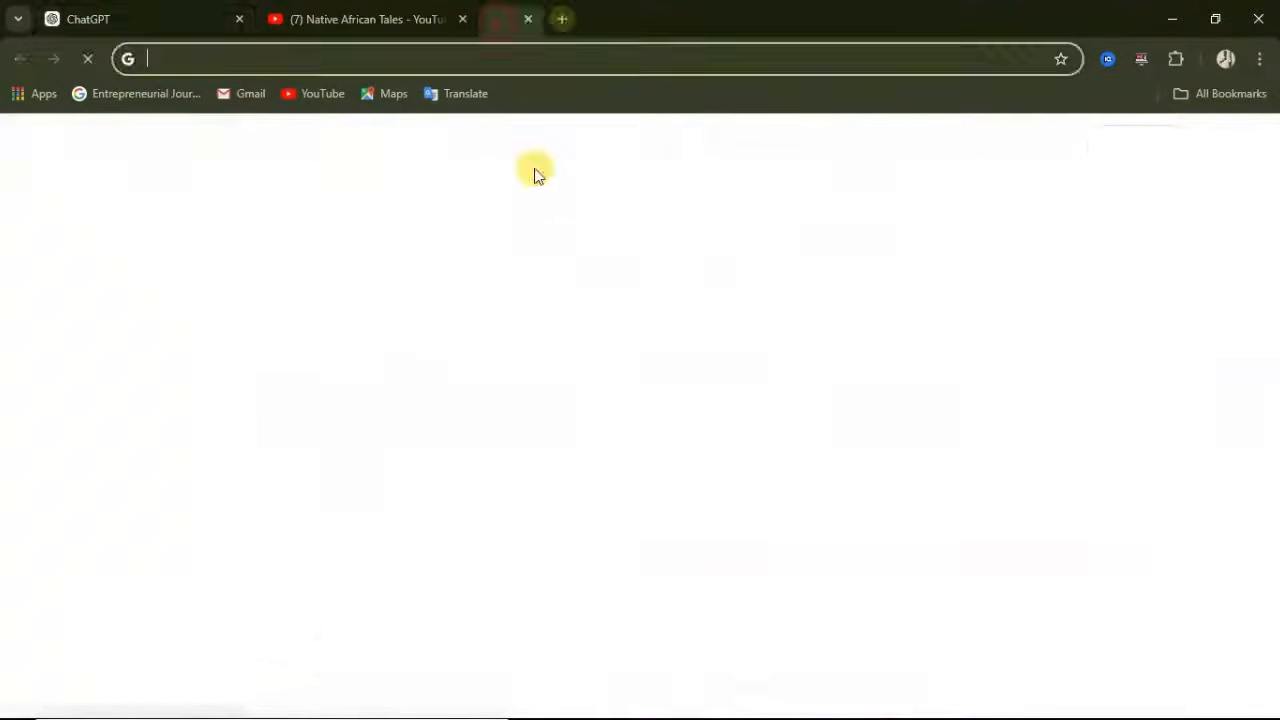
click(481, 386)
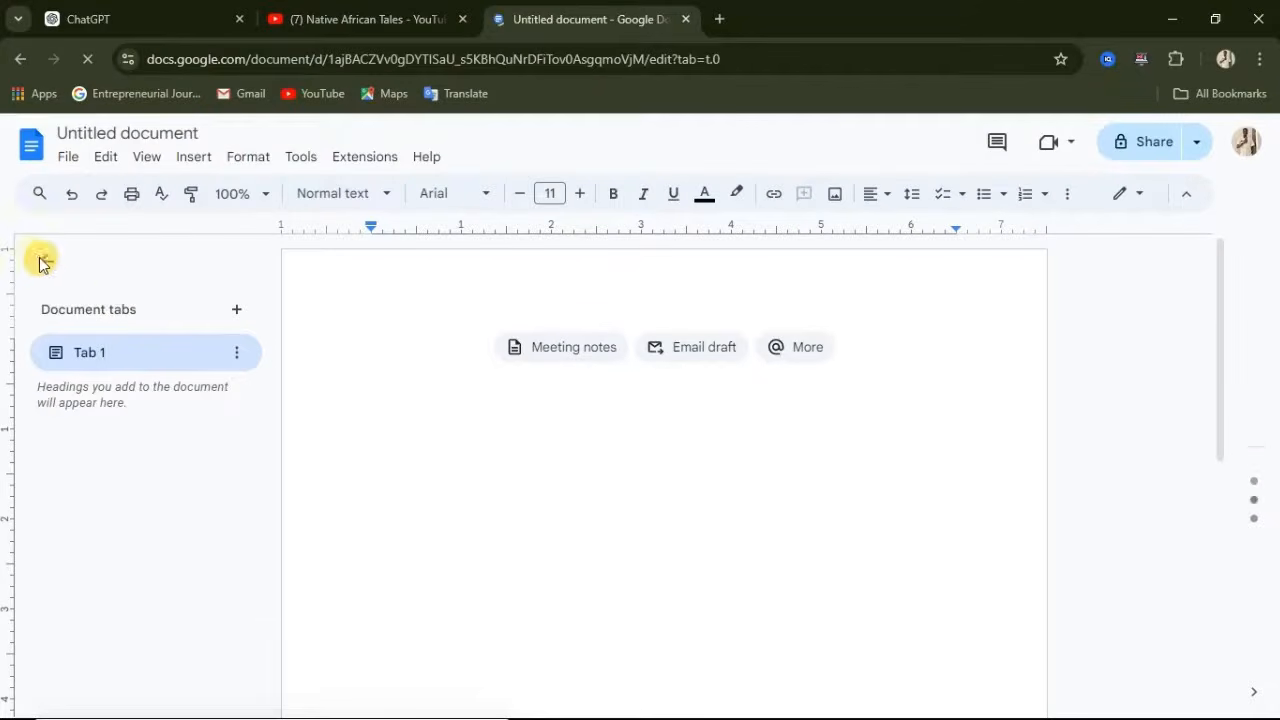
click(44, 258)
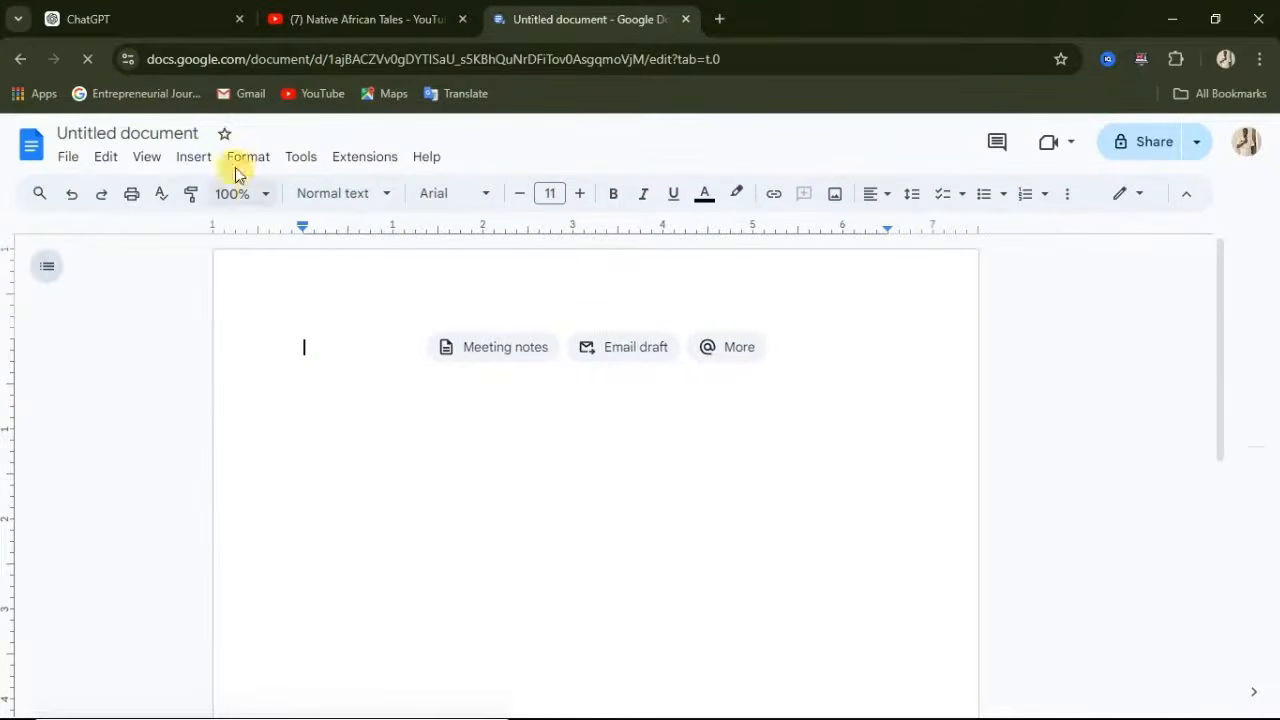
right_click(306, 346)
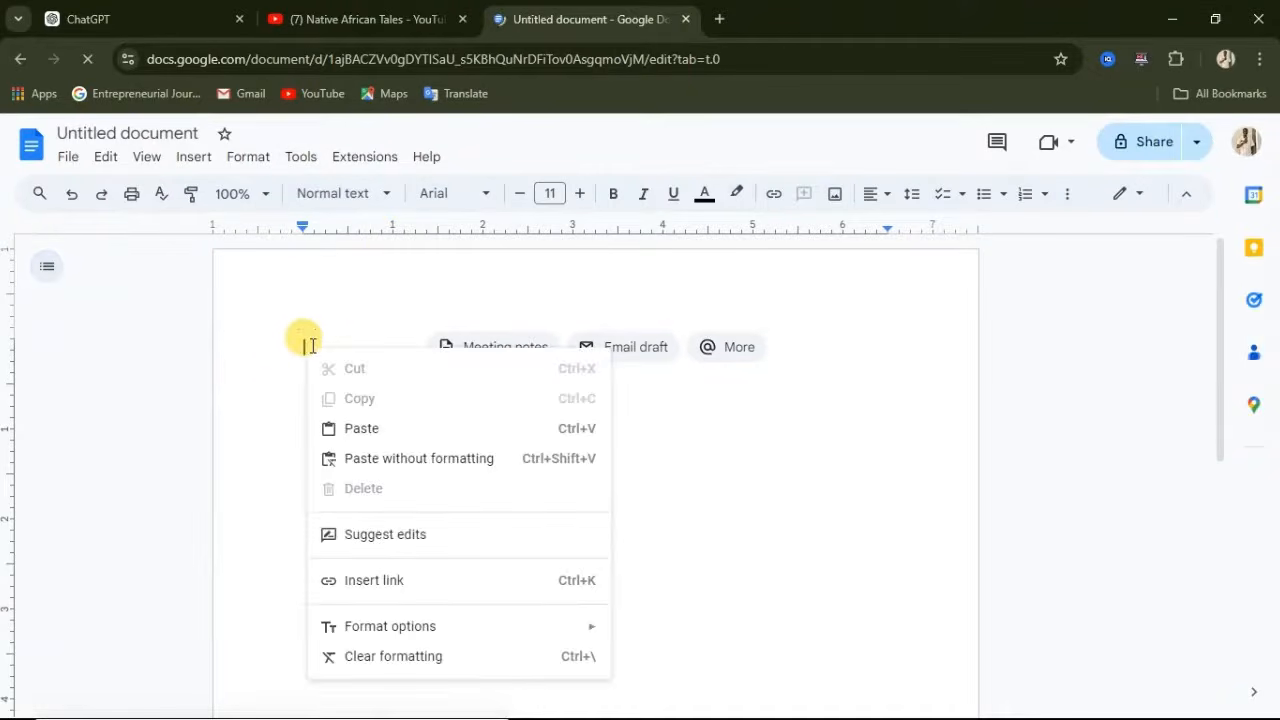
click(424, 459)
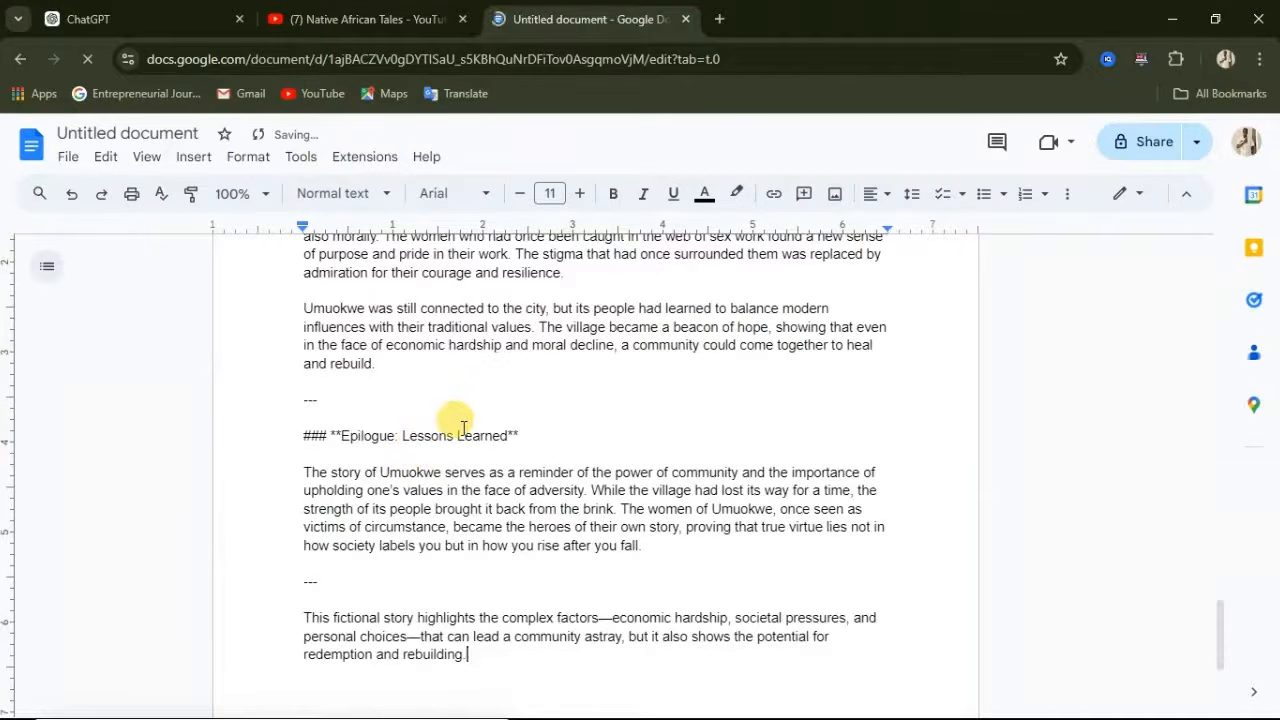
Delete the introductory note, title line, Chapter 1 heading and leftover blank line at the start of the document.
scroll(451, 423, up, 5)
scroll(462, 425, up, 10)
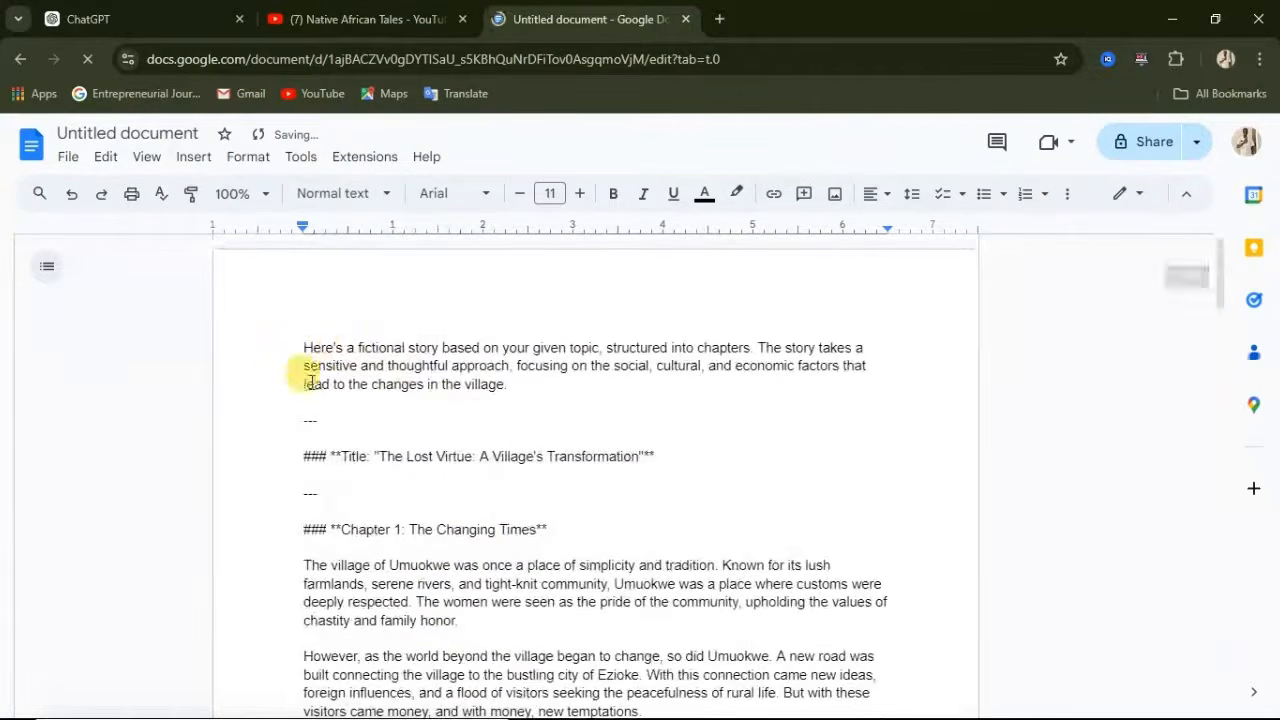
drag(563, 528, 266, 340)
key(BackSpace)
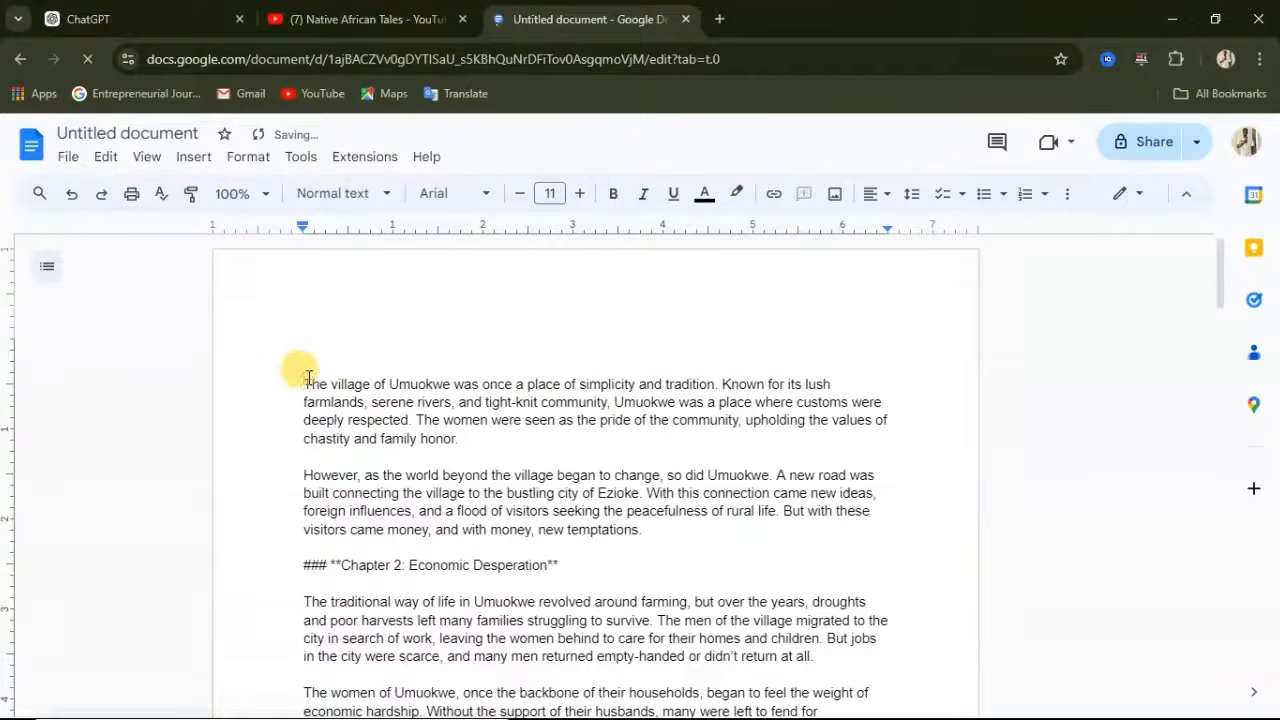
key(Delete)
Delete the "Chapter 2: Economic Desperation" and "Chapter 3: The Arrival of "Opportunities"" heading lines from the story.
scroll(337, 440, down, 3)
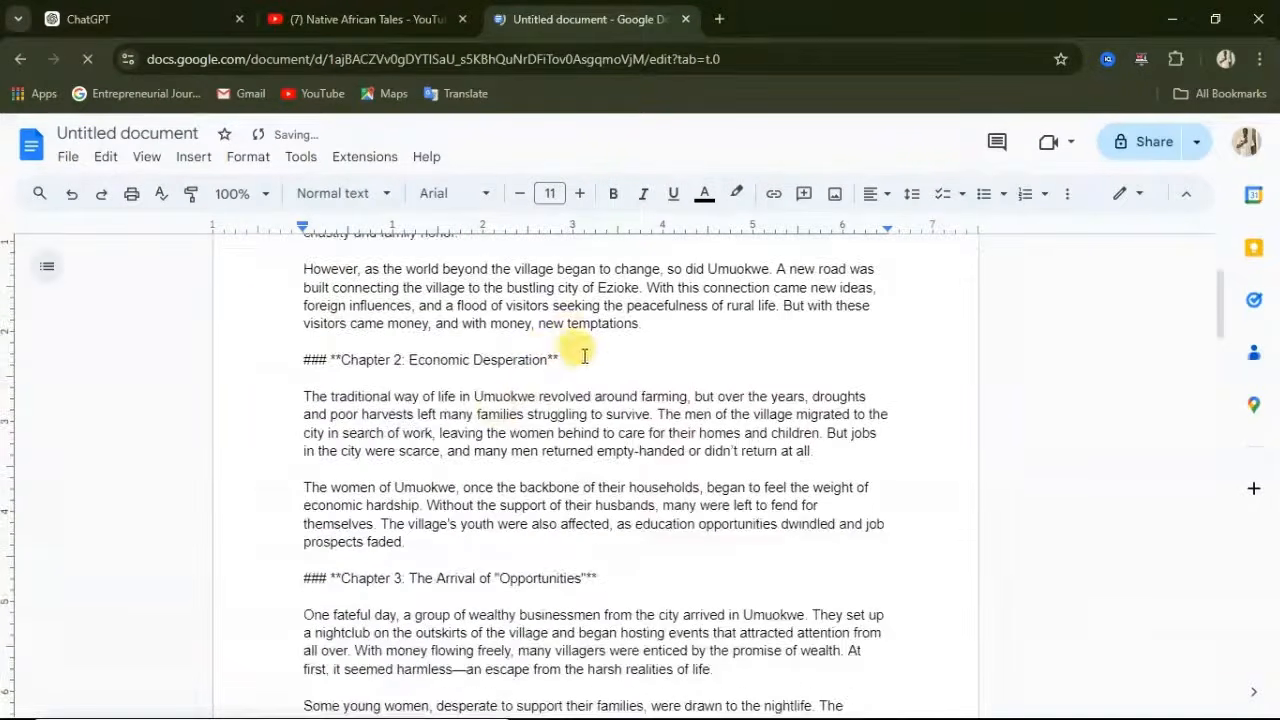
drag(586, 360, 293, 371)
key(BackSpace)
key(BackSpace)
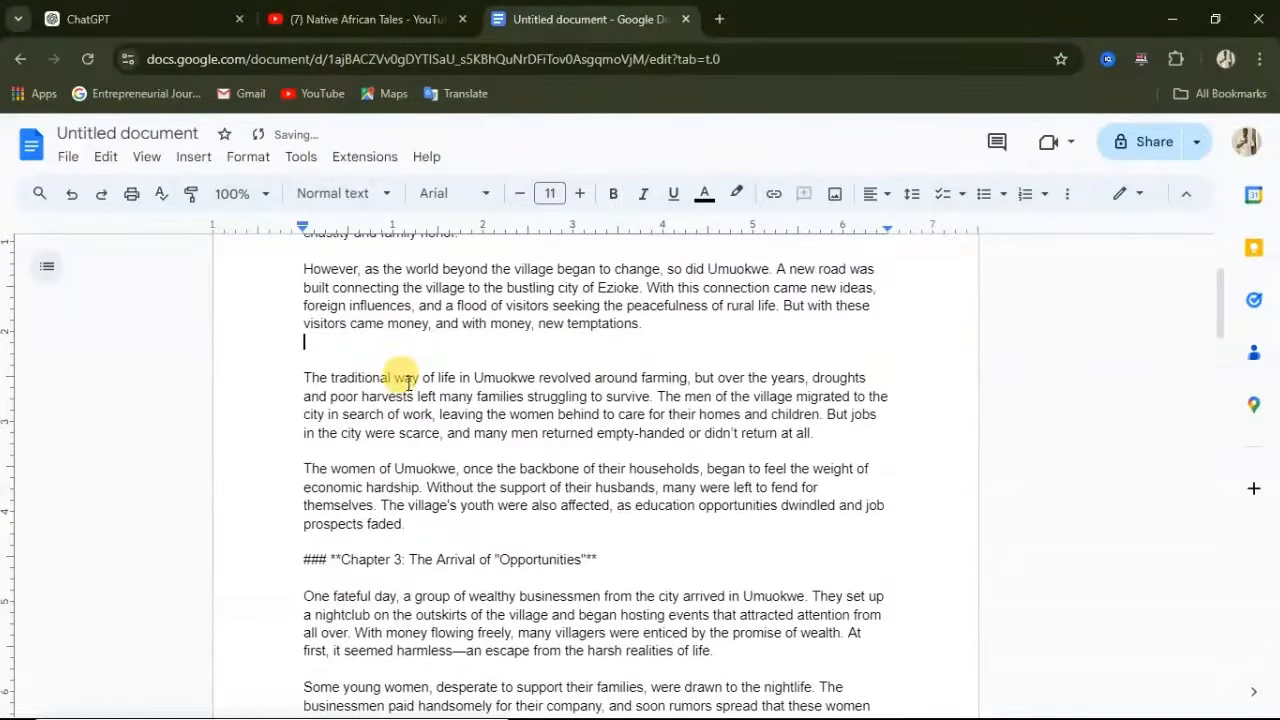
triple_click(306, 559)
scroll(342, 447, up, 3)
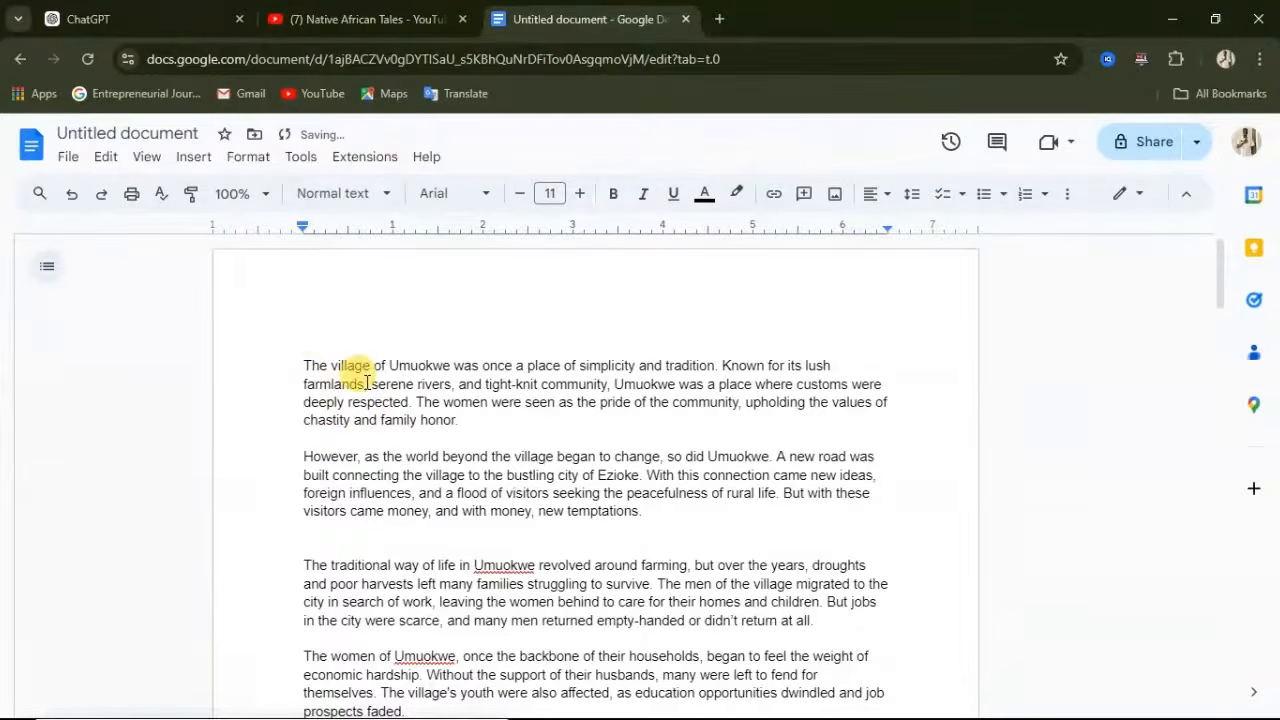
Remove the extra blank line above the paragraph beginning "The traditional way of life in Umuokwe".
scroll(368, 380, down, 3)
scroll(402, 398, up, 2)
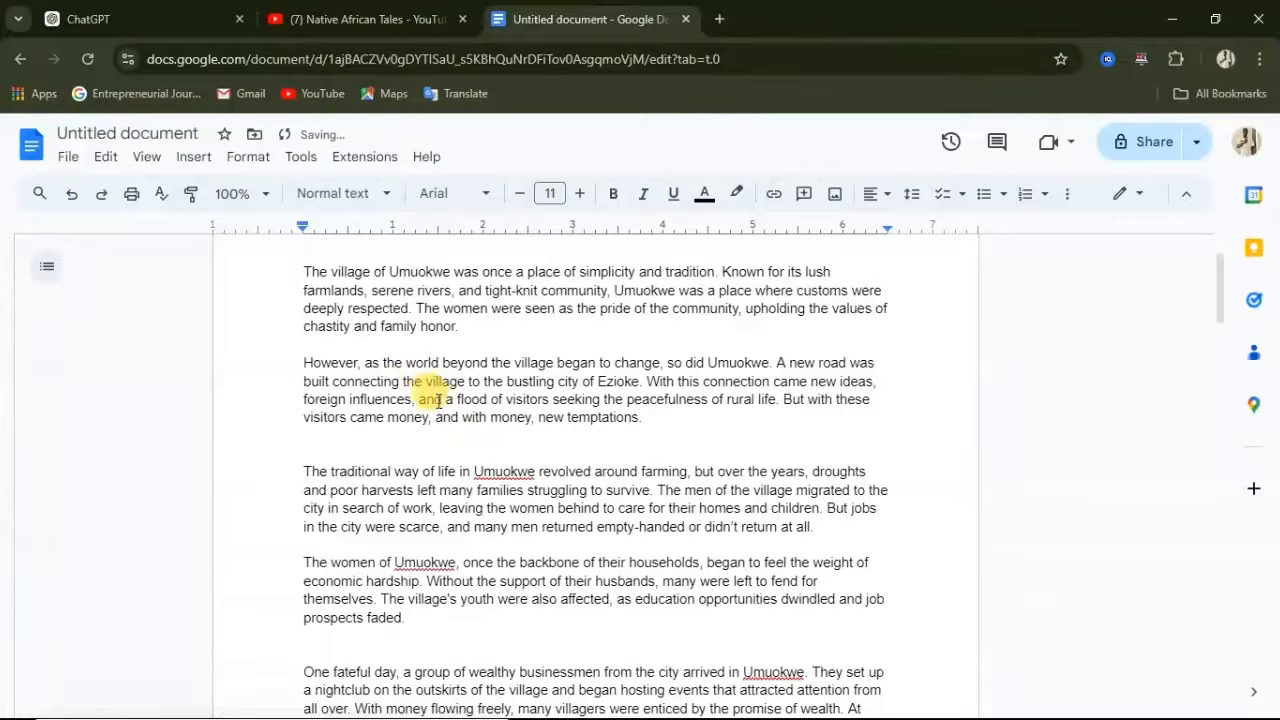
click(347, 441)
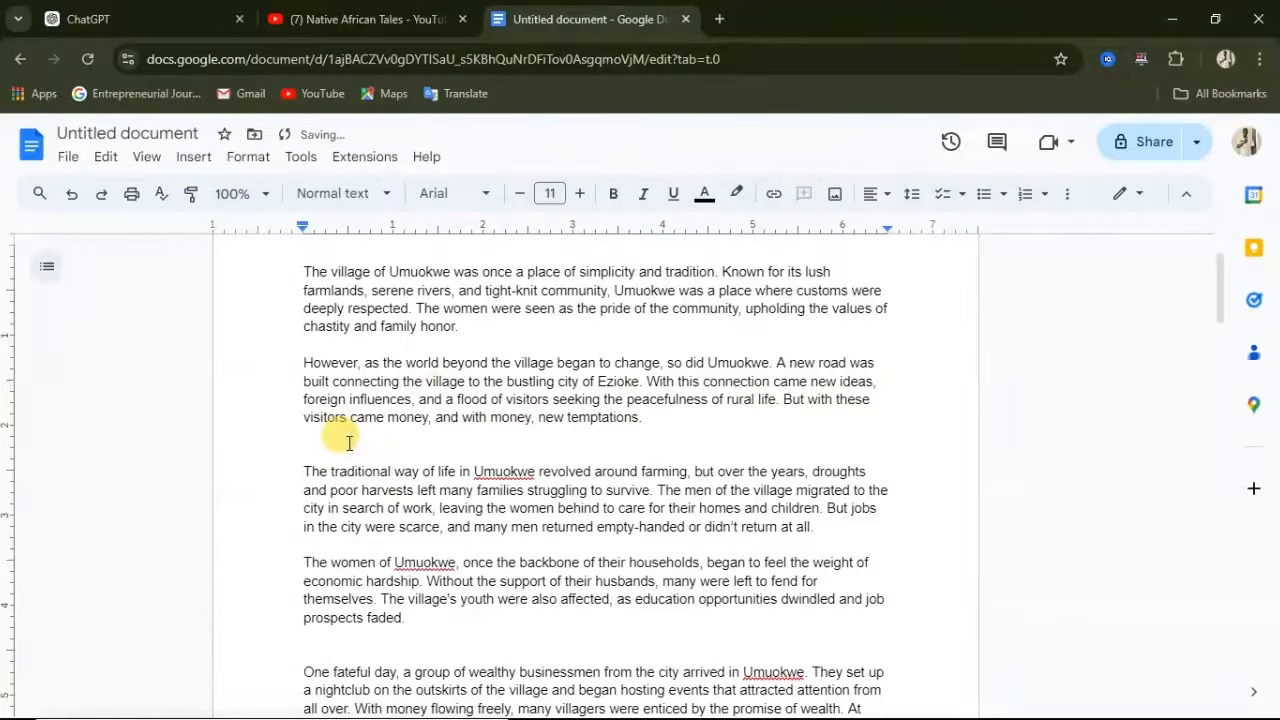
key(BackSpace)
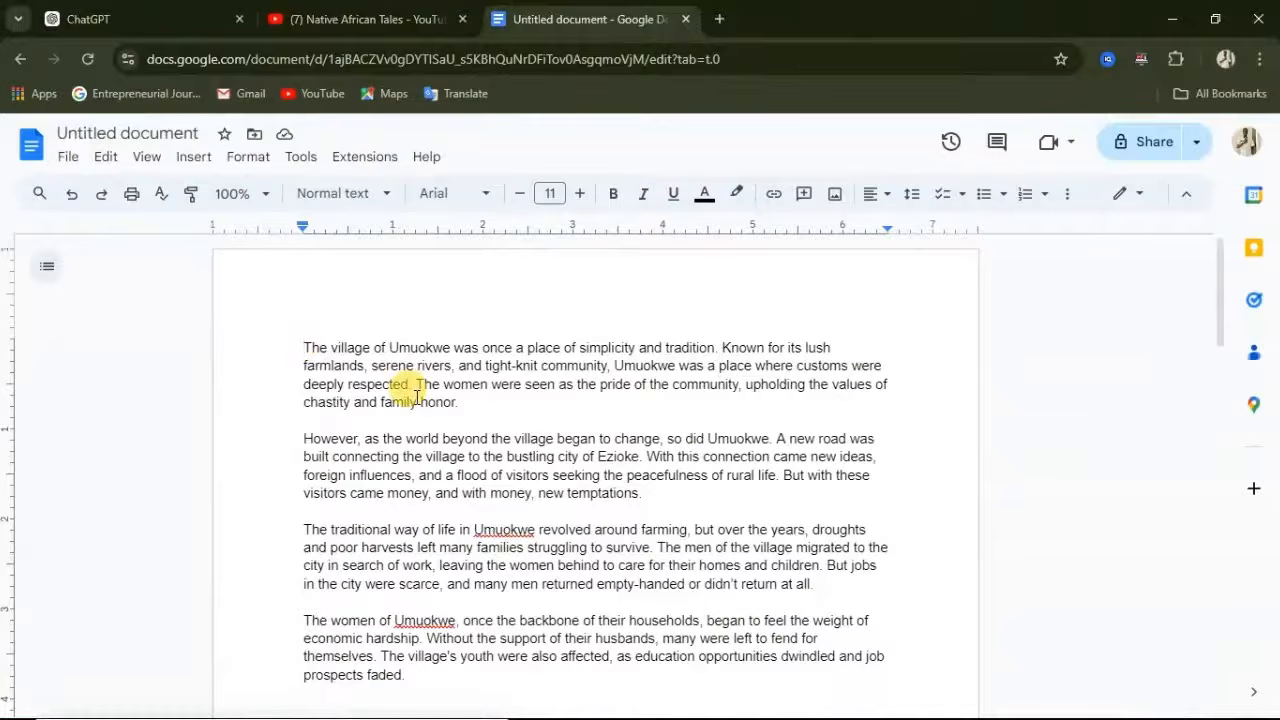
Copy the entire cleaned-up story text from the document.
scroll(400, 390, down, 15)
scroll(427, 416, down, 5)
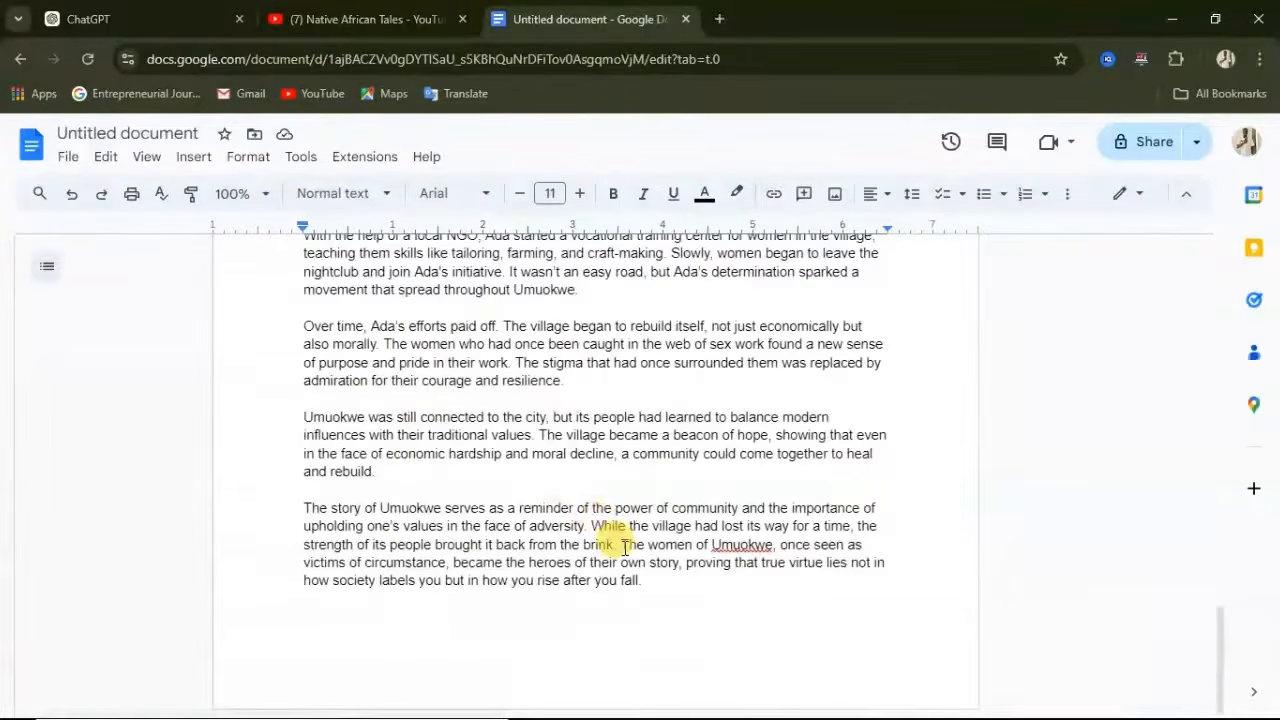
key(ctrl+a)
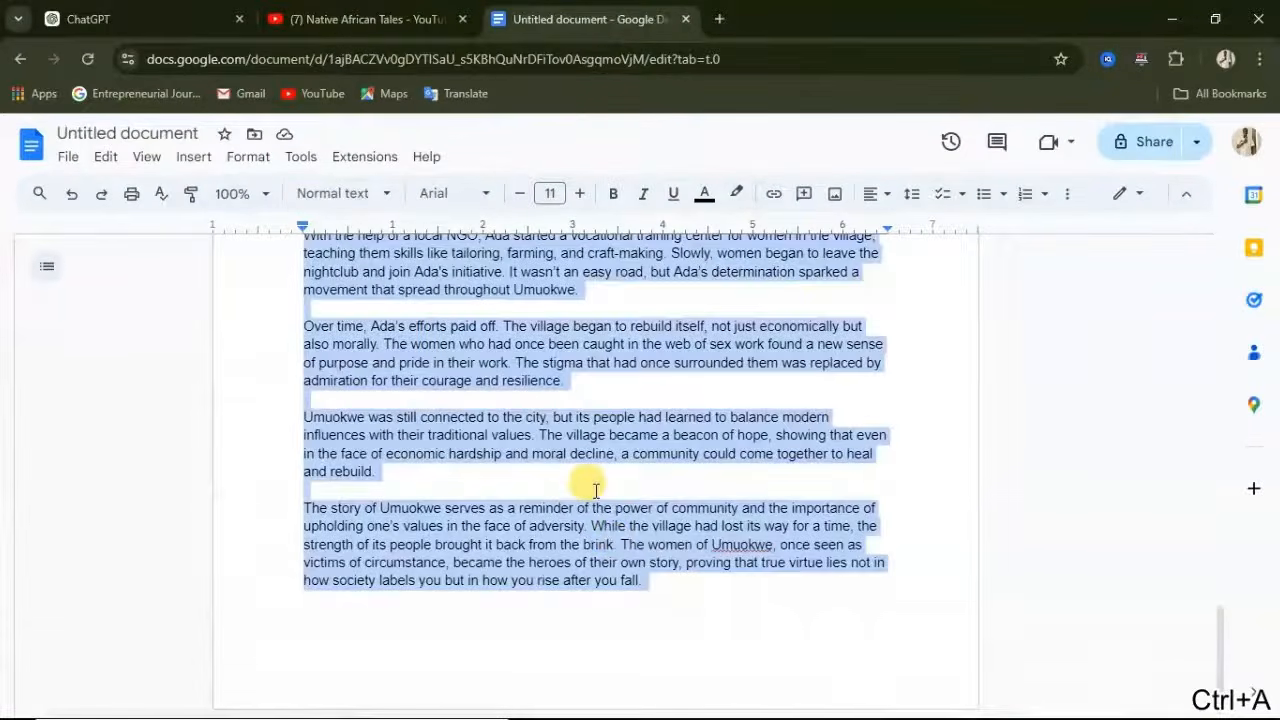
key(ctrl+c)
click(452, 398)
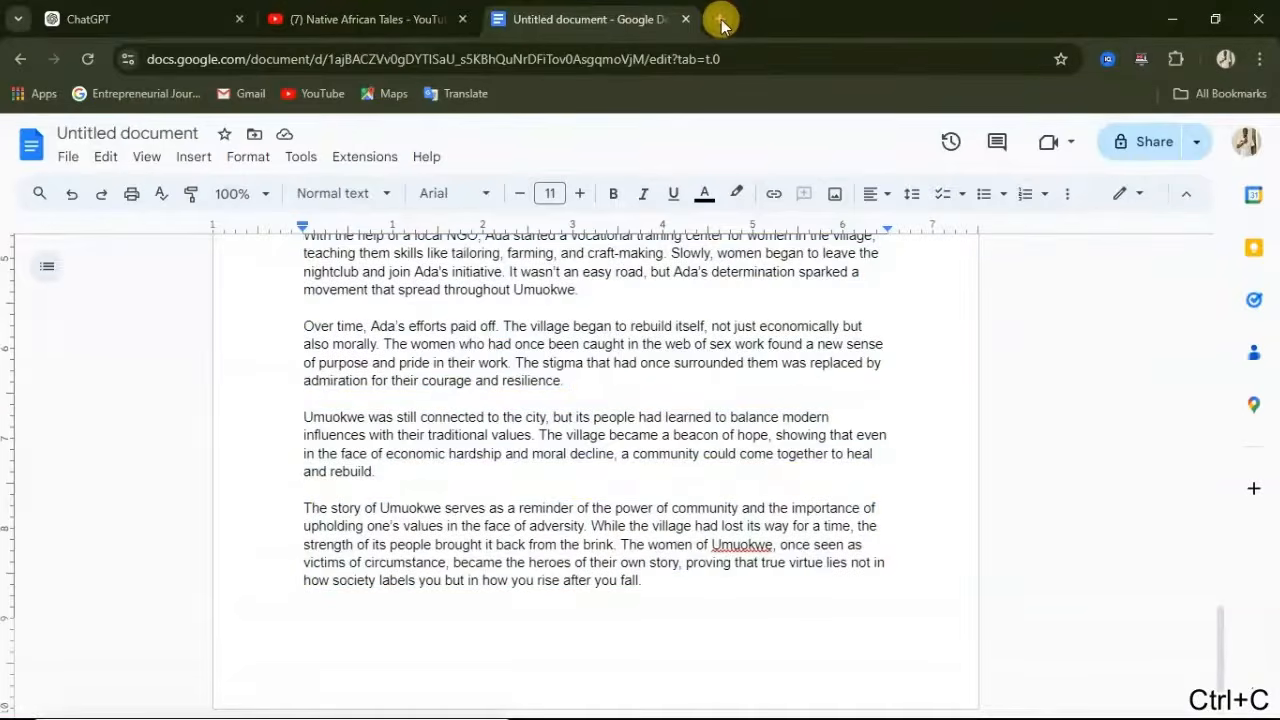
Search the web for "clipchamp" in a new browser tab and open the free Clipchamp video editor from its website.
click(721, 20)
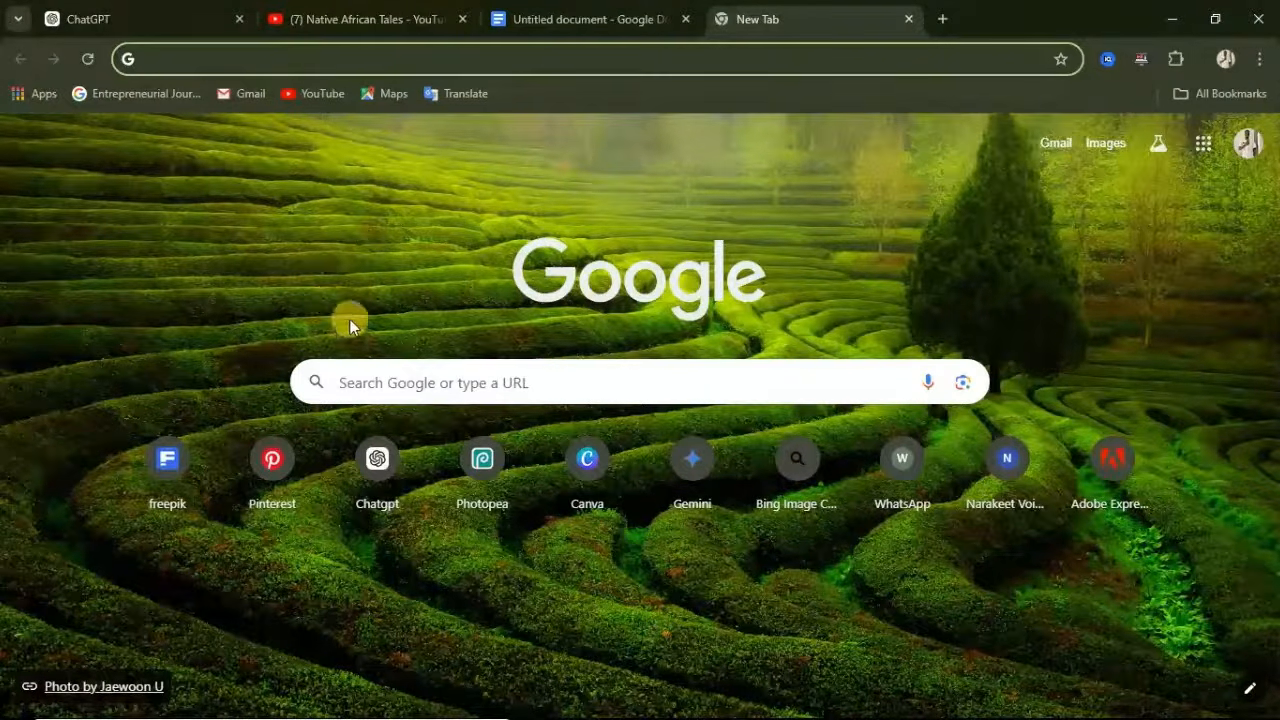
click(374, 386)
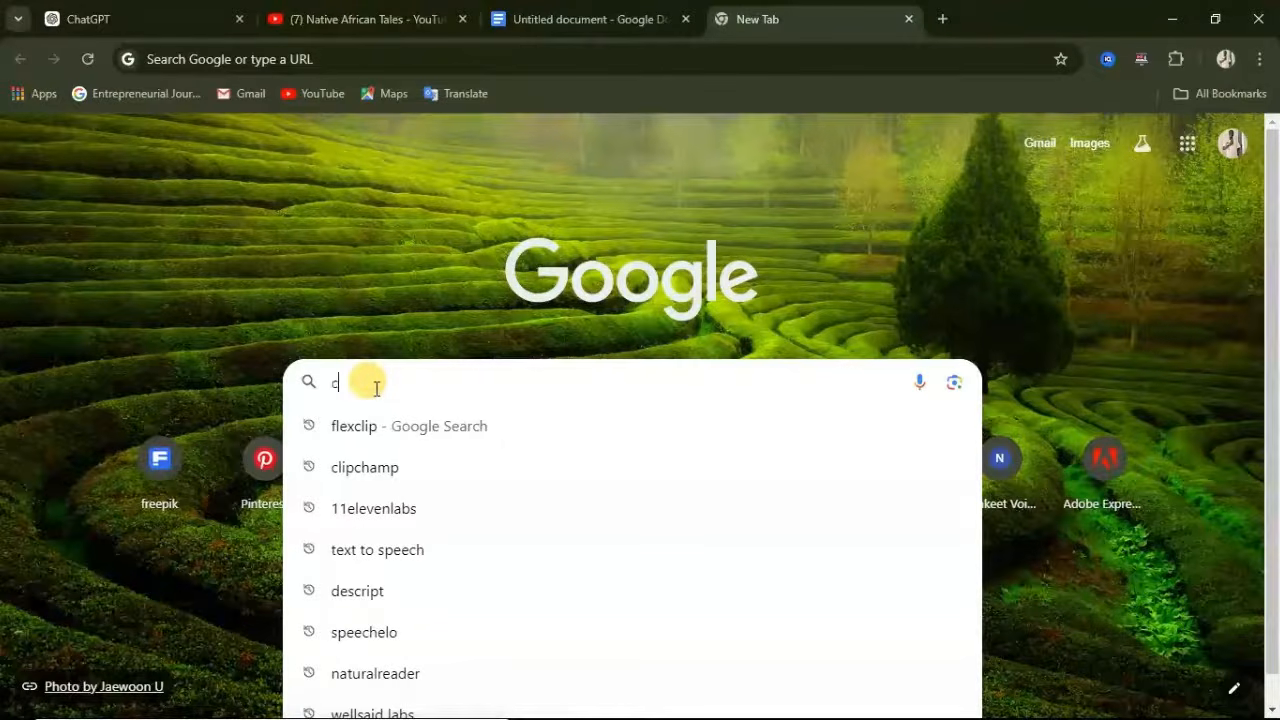
text(lipchamp)
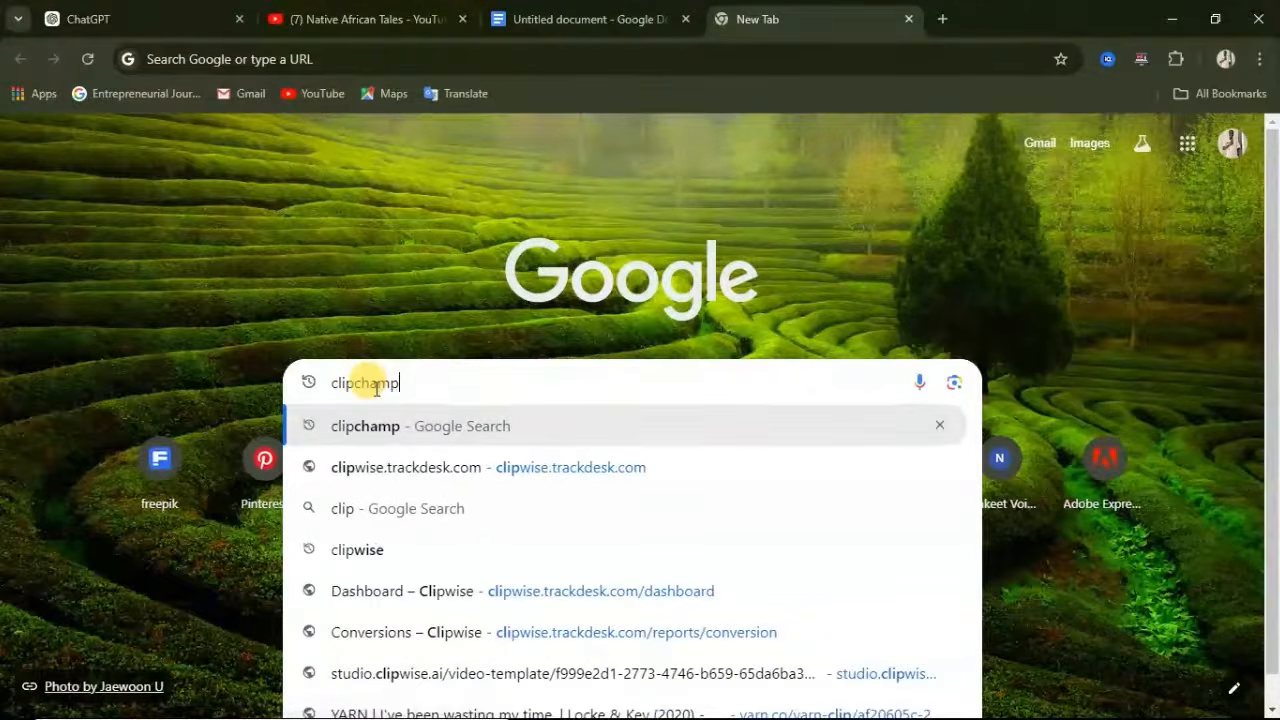
key(Return)
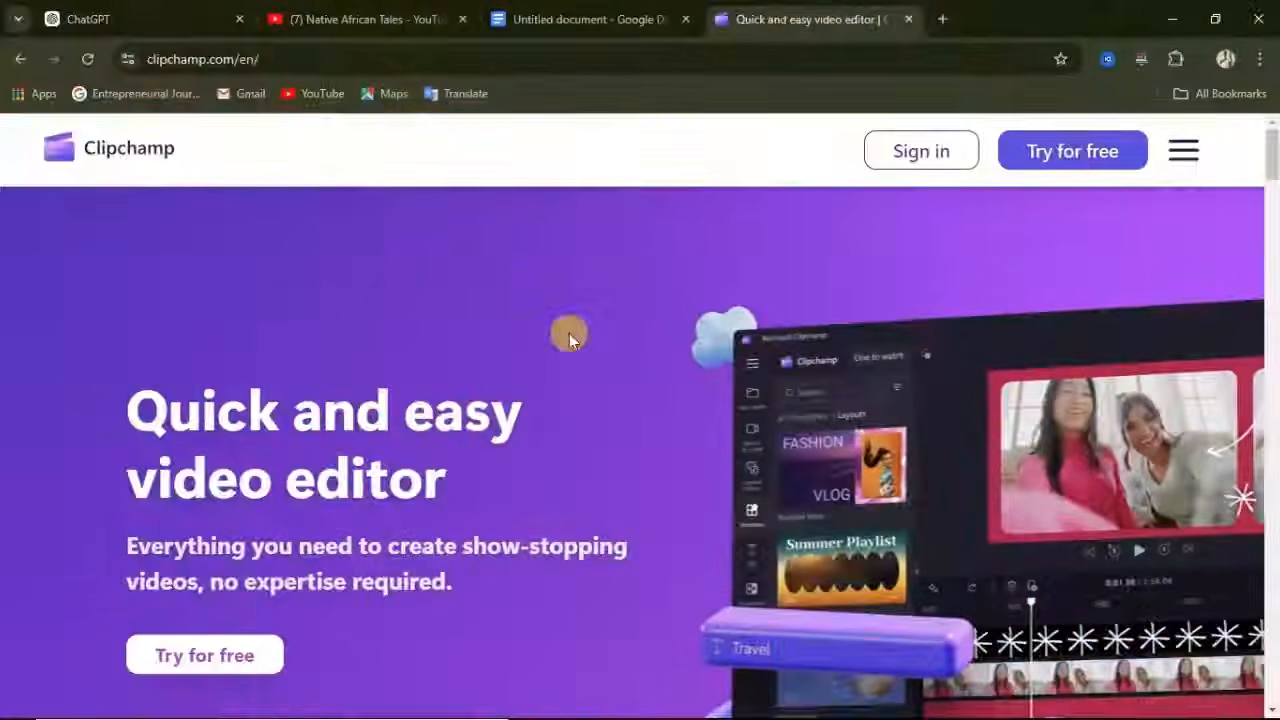
click(1056, 155)
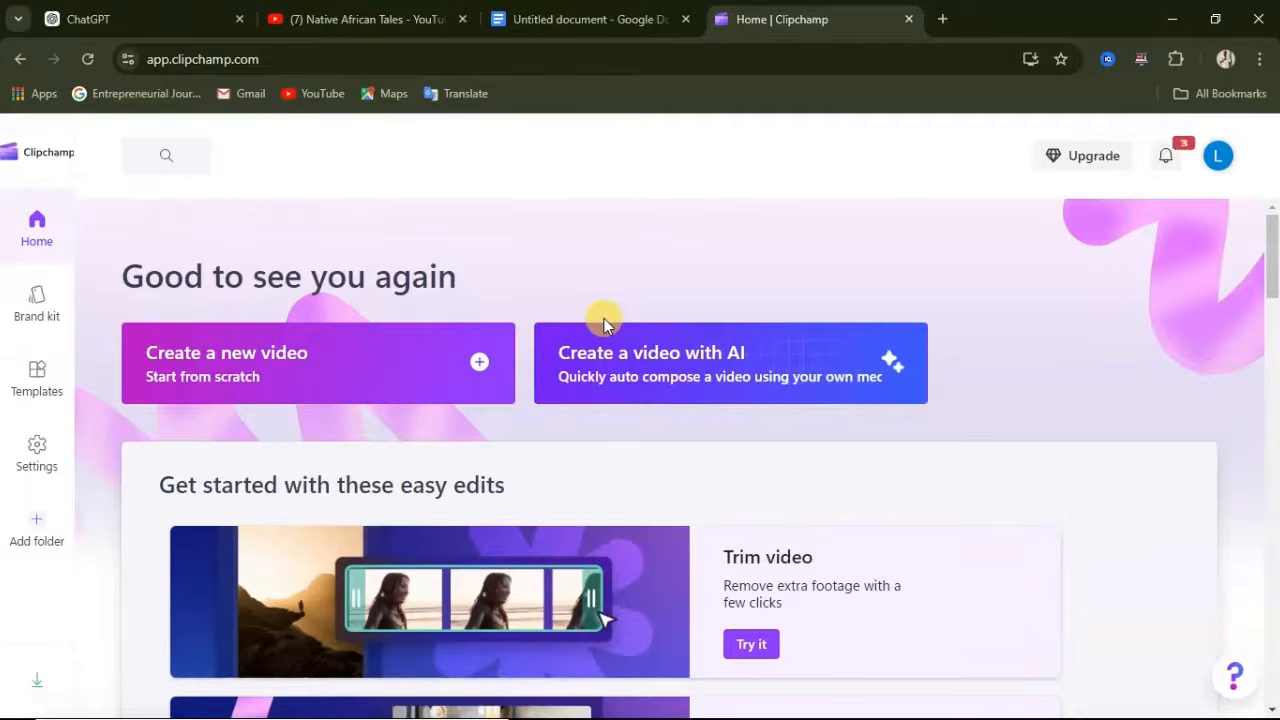
Create a new video from scratch and add a text-to-speech clip to it.
click(483, 370)
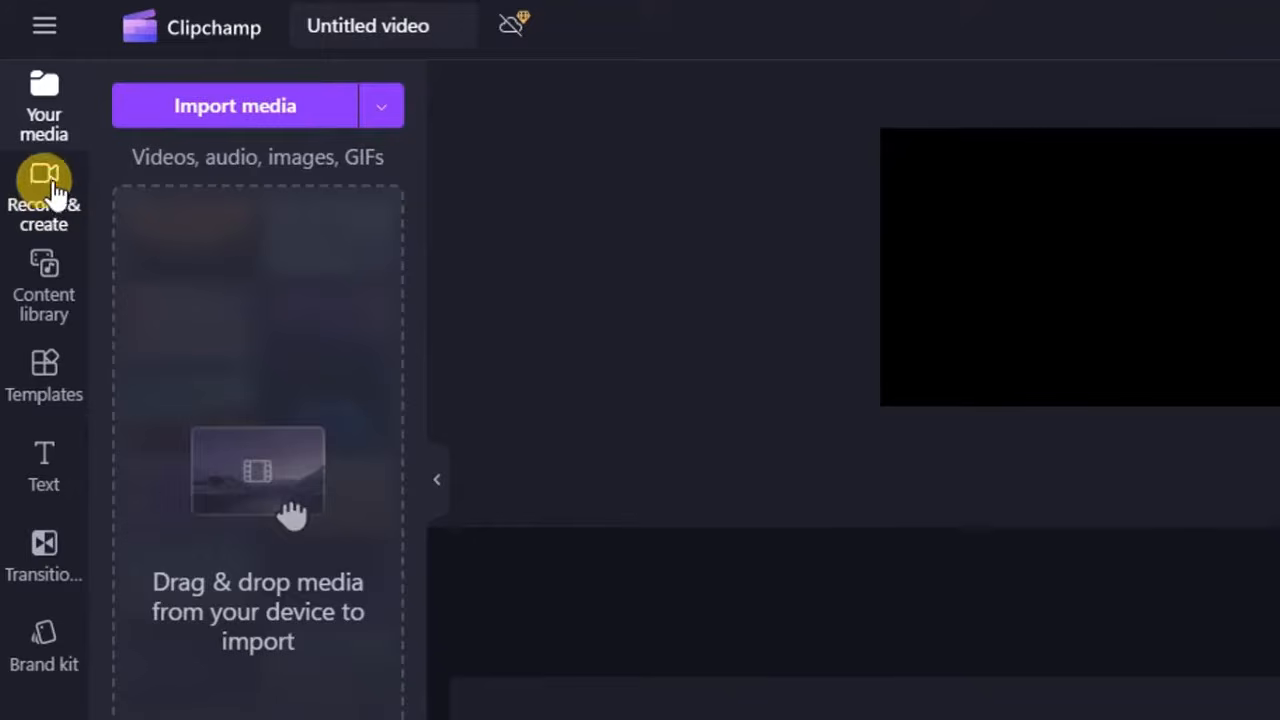
click(45, 180)
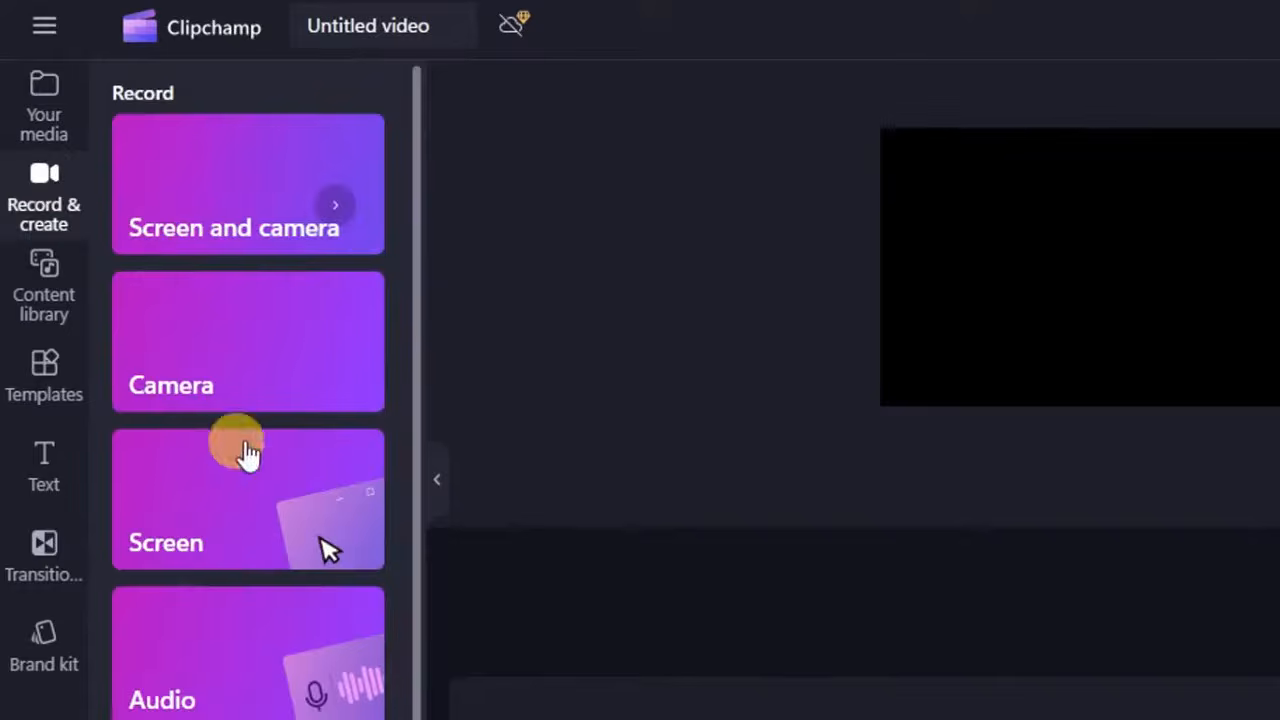
scroll(305, 672, down, 1)
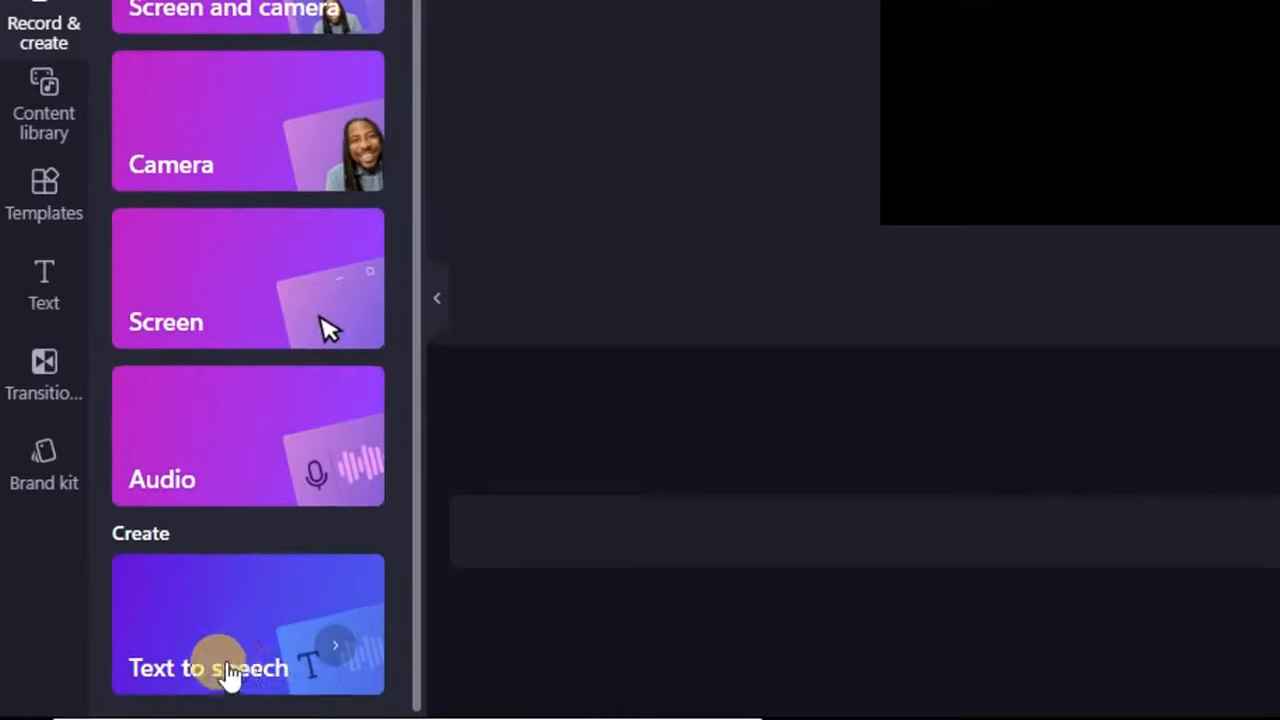
click(332, 662)
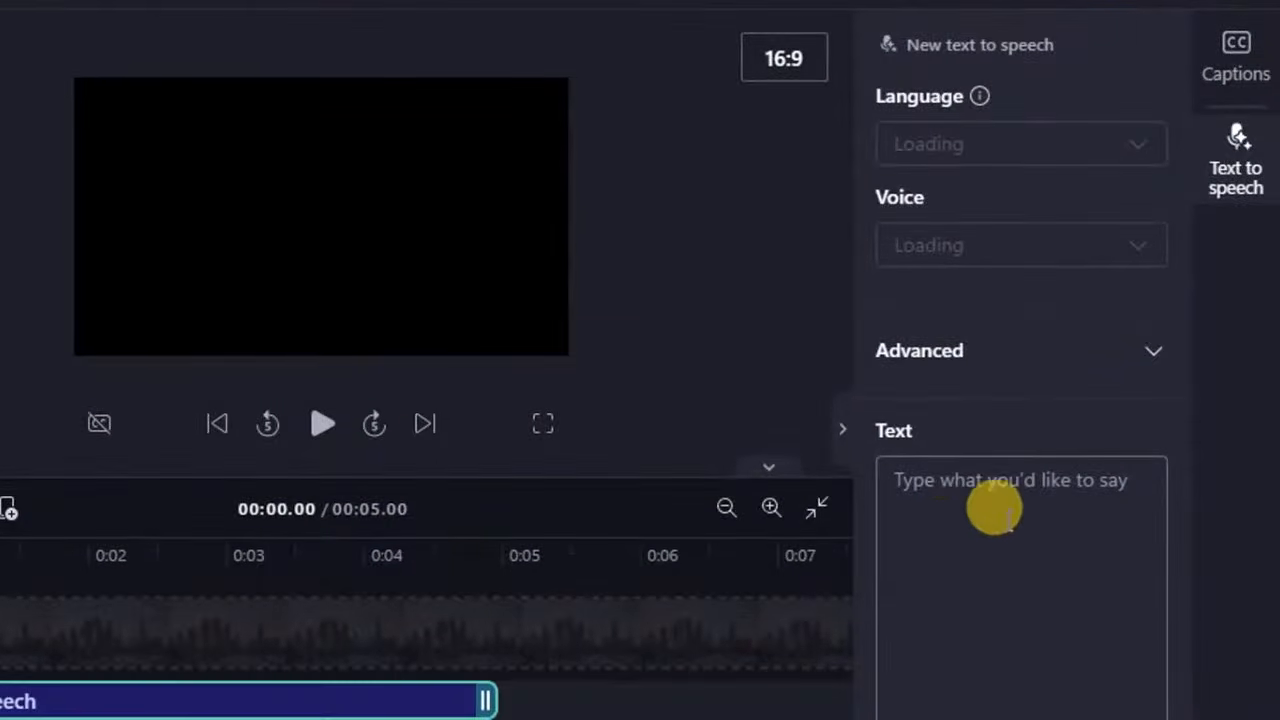
Paste the copied story into the text-to-speech text and choose English (United States) as its language.
right_click(958, 496)
click(1035, 577)
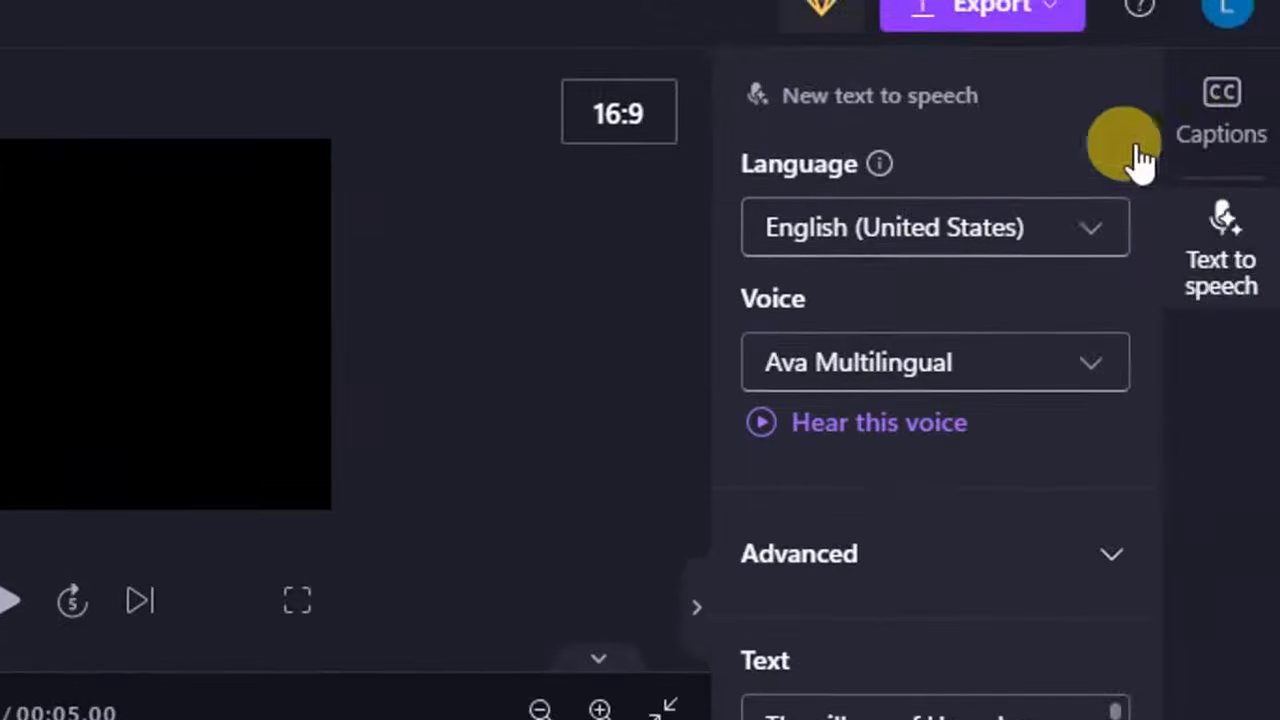
click(1091, 232)
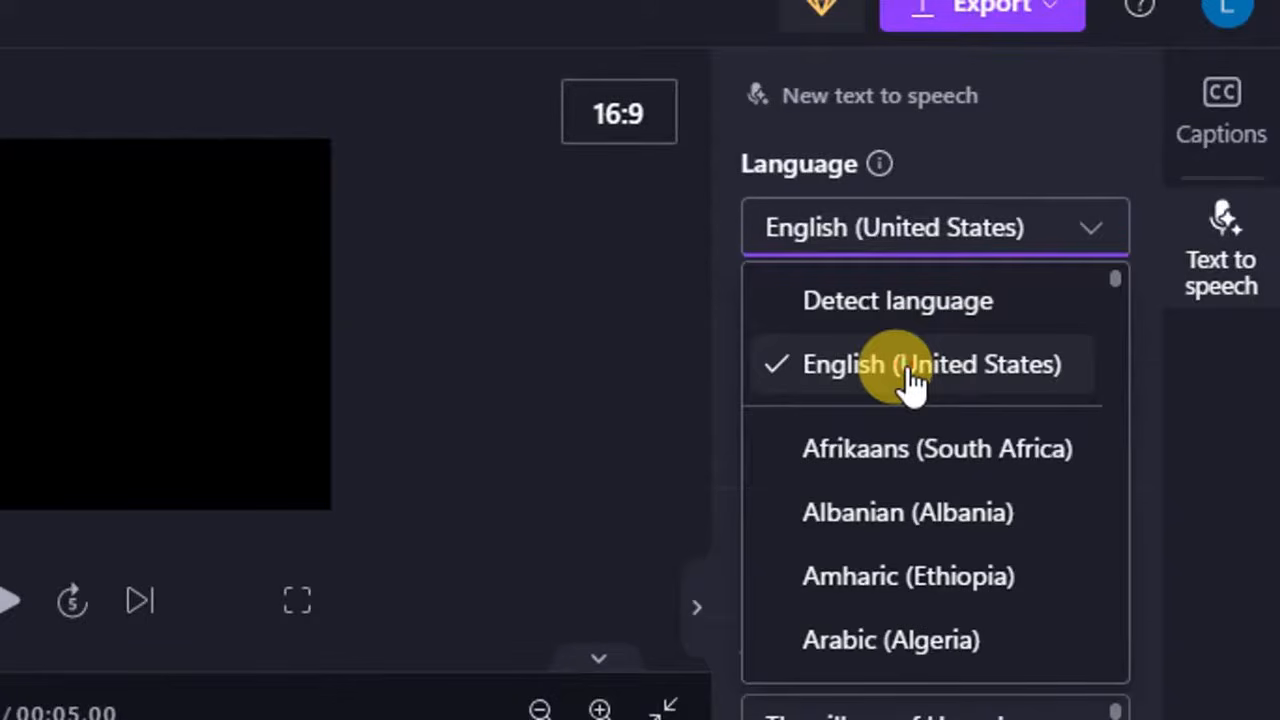
click(912, 380)
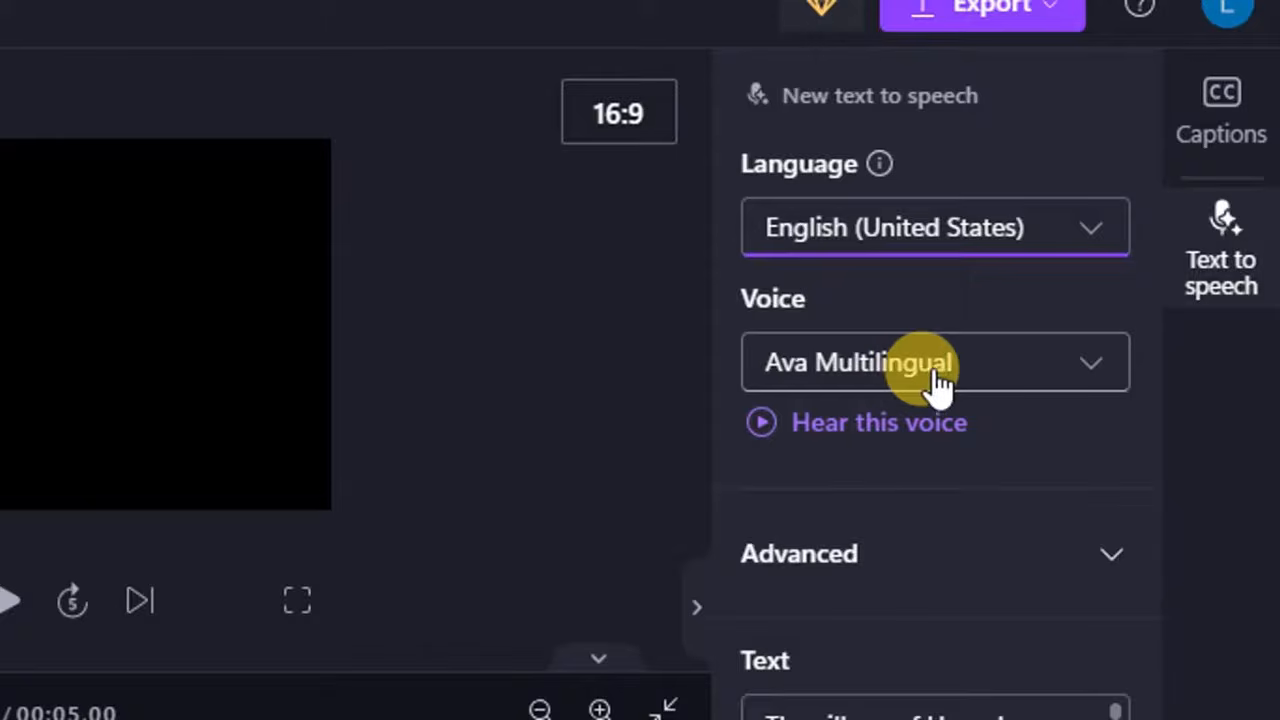
Set the text-to-speech voice to Brandon Multilingual and listen to its sample.
click(1085, 370)
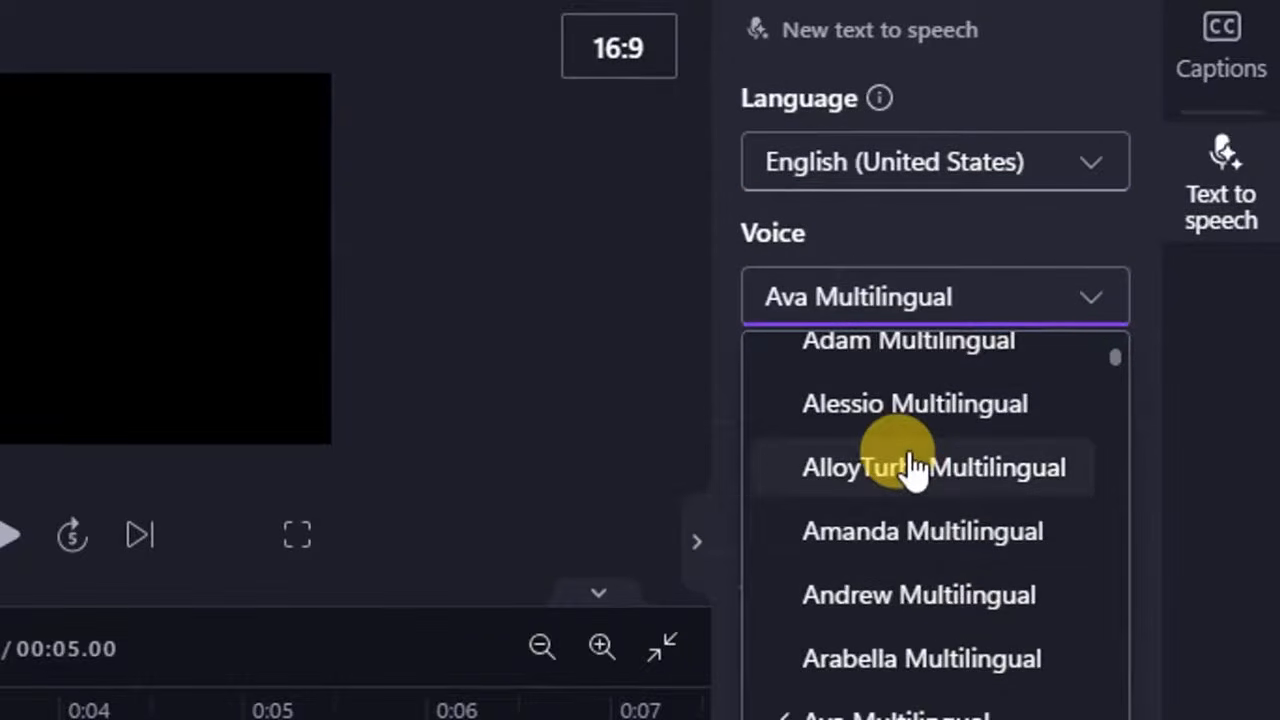
scroll(906, 450, down, 3)
scroll(895, 428, up, 5)
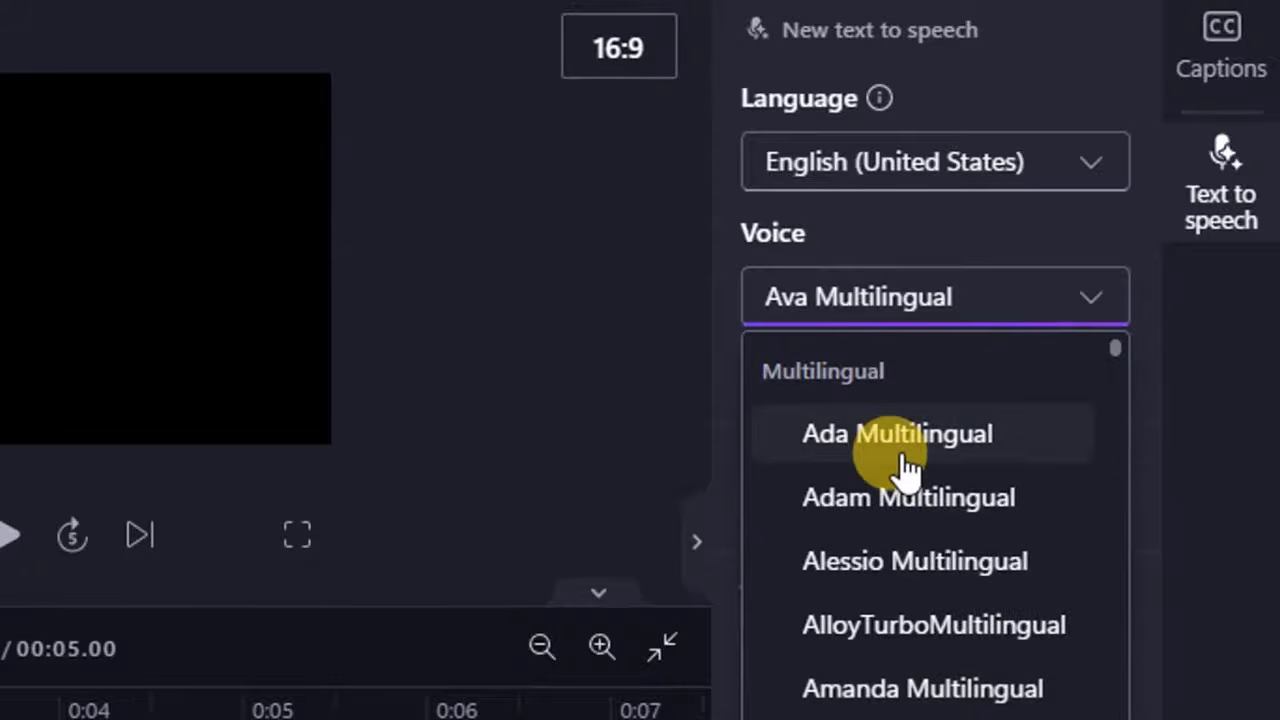
scroll(903, 463, down, 3)
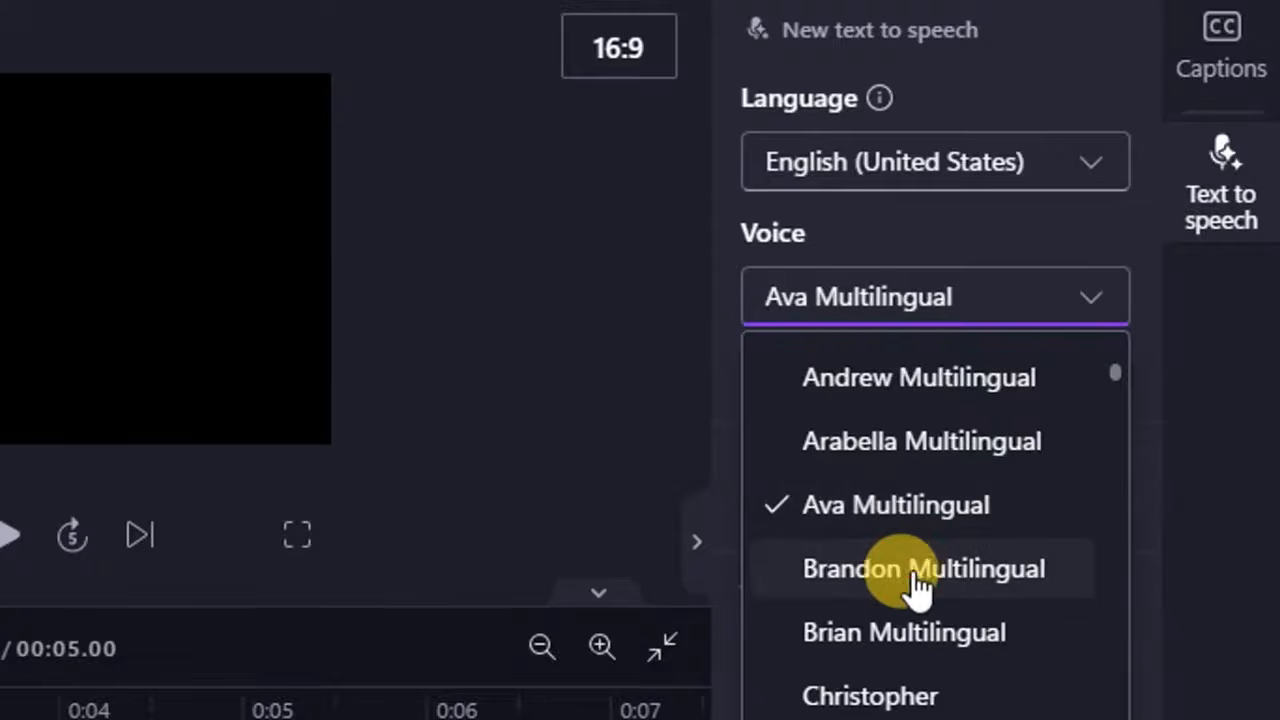
click(912, 570)
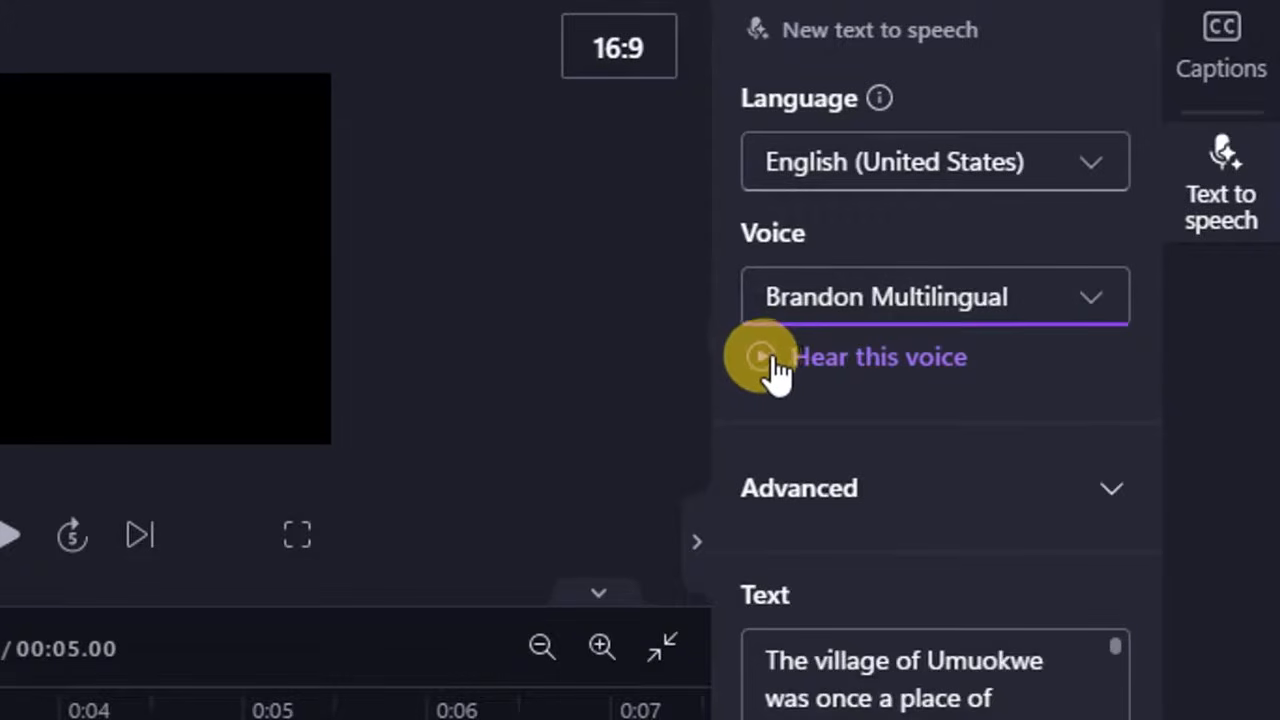
click(765, 357)
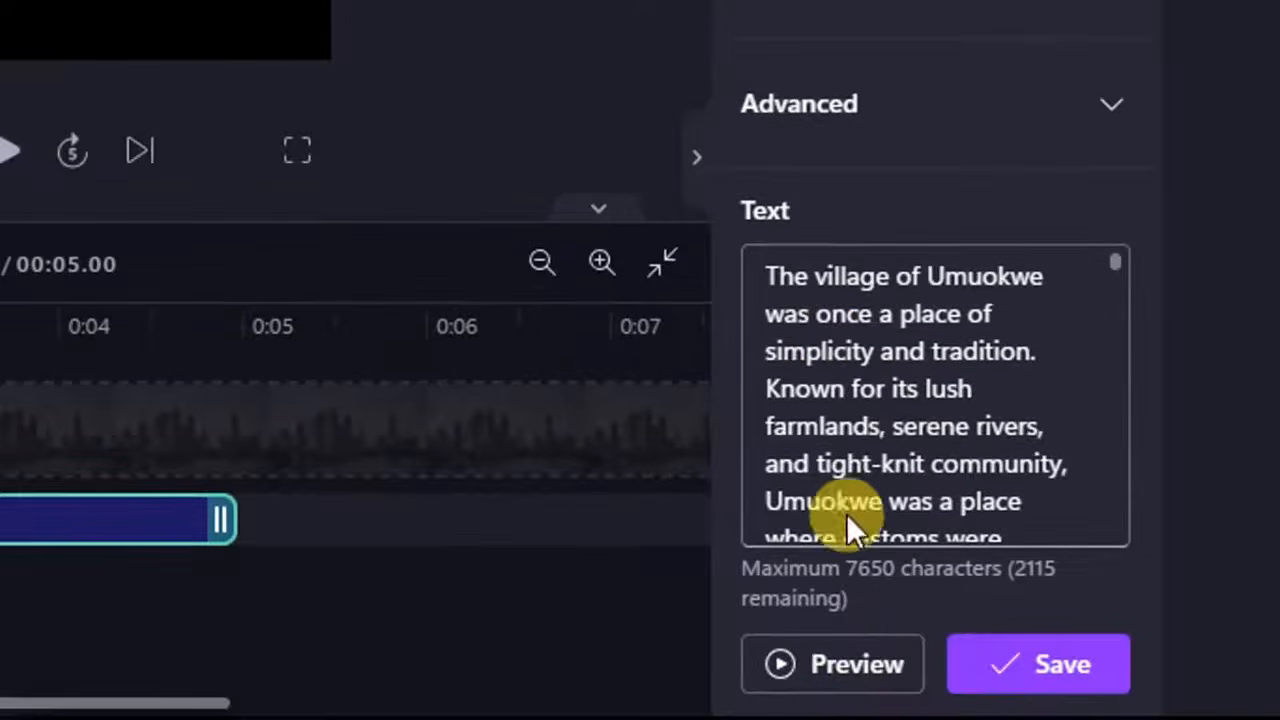
Save the text-to-speech voiceover to the timeline and play back its opening seconds.
click(1045, 672)
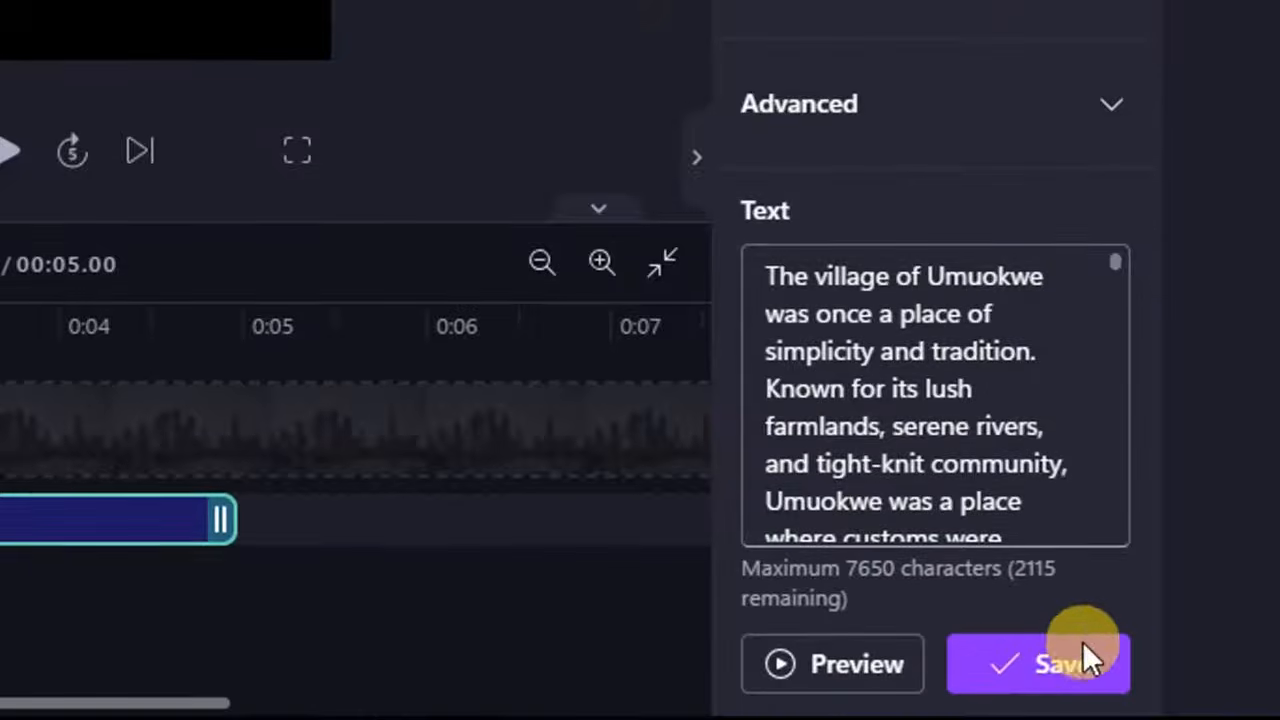
click(1057, 668)
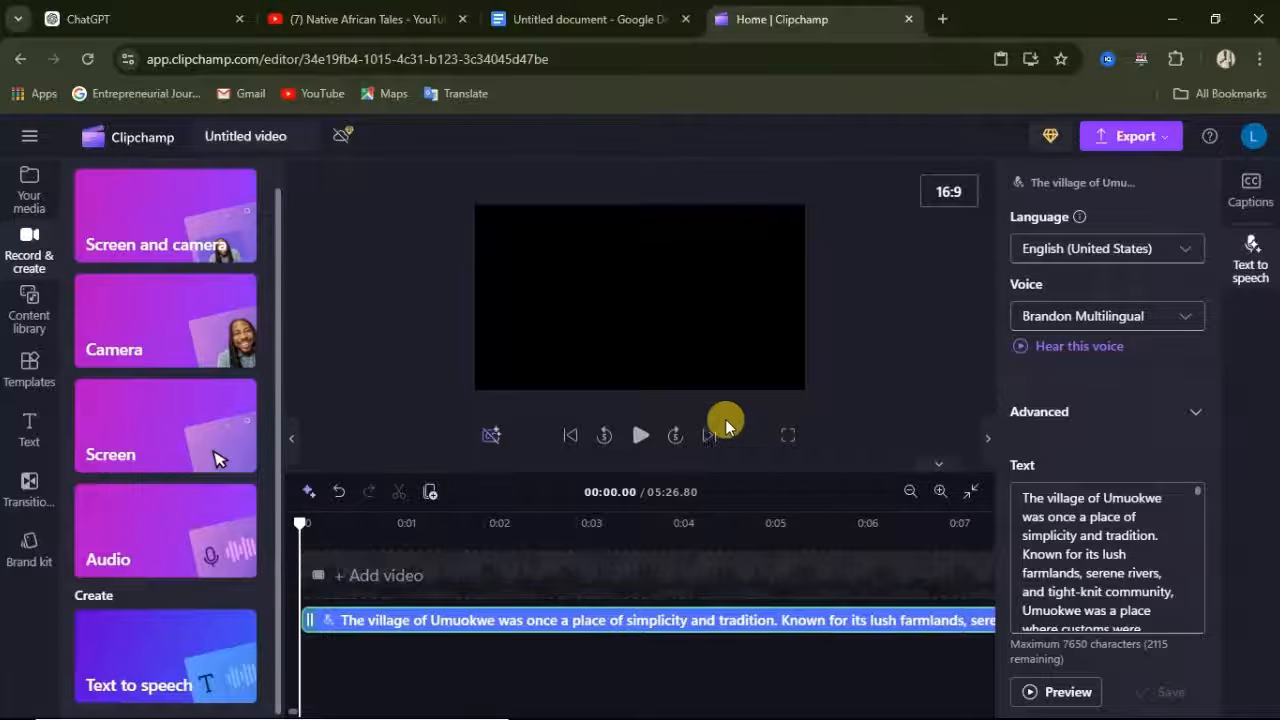
click(640, 436)
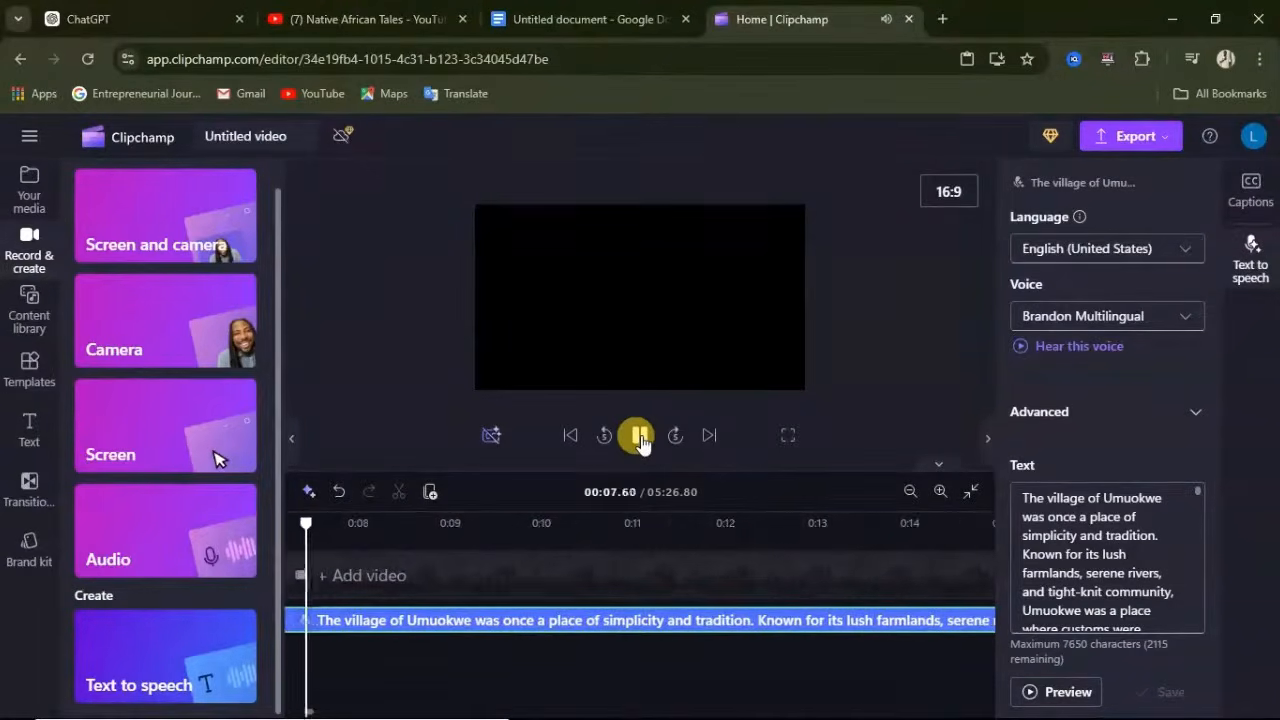
click(640, 440)
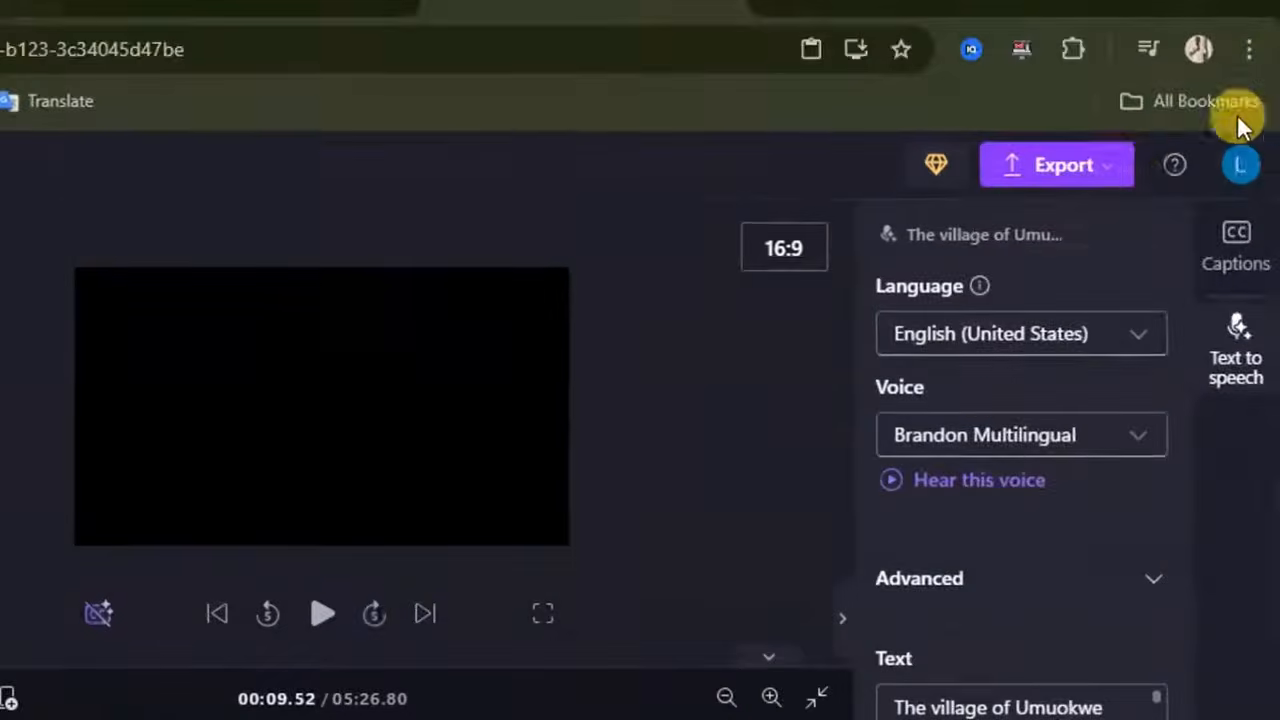
Export the voiceover video at 480p quality.
click(1108, 170)
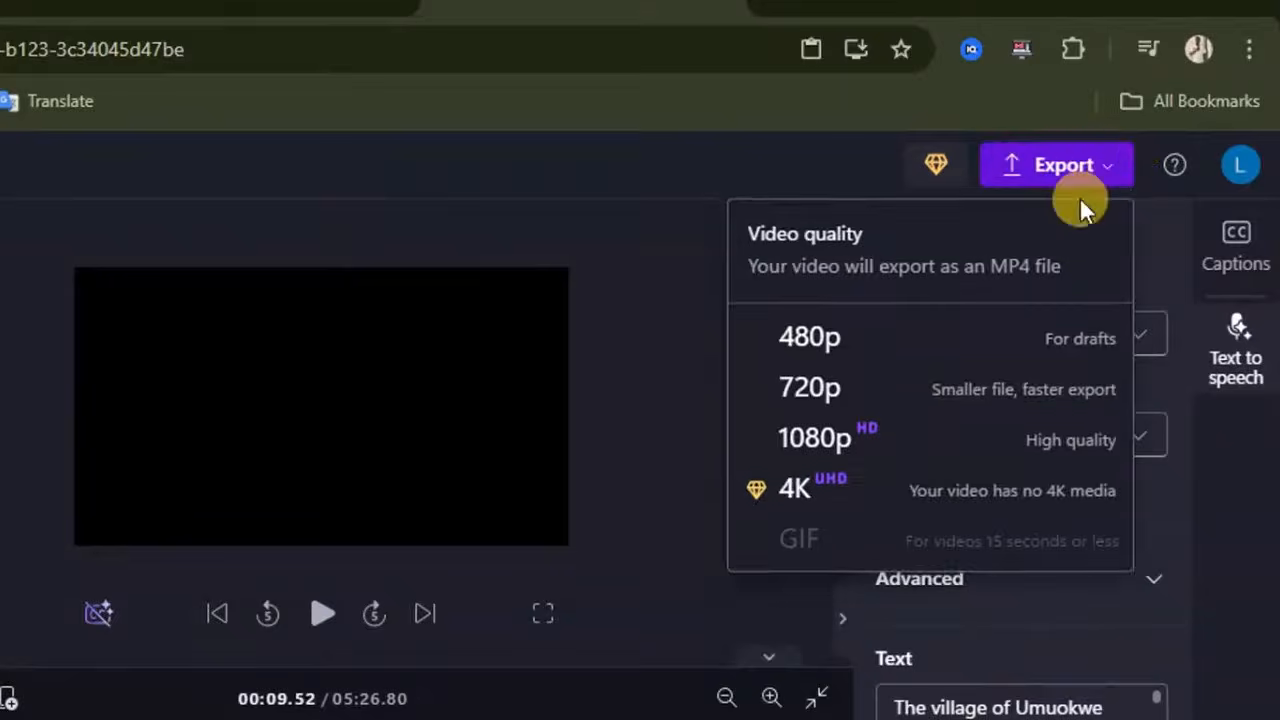
click(830, 341)
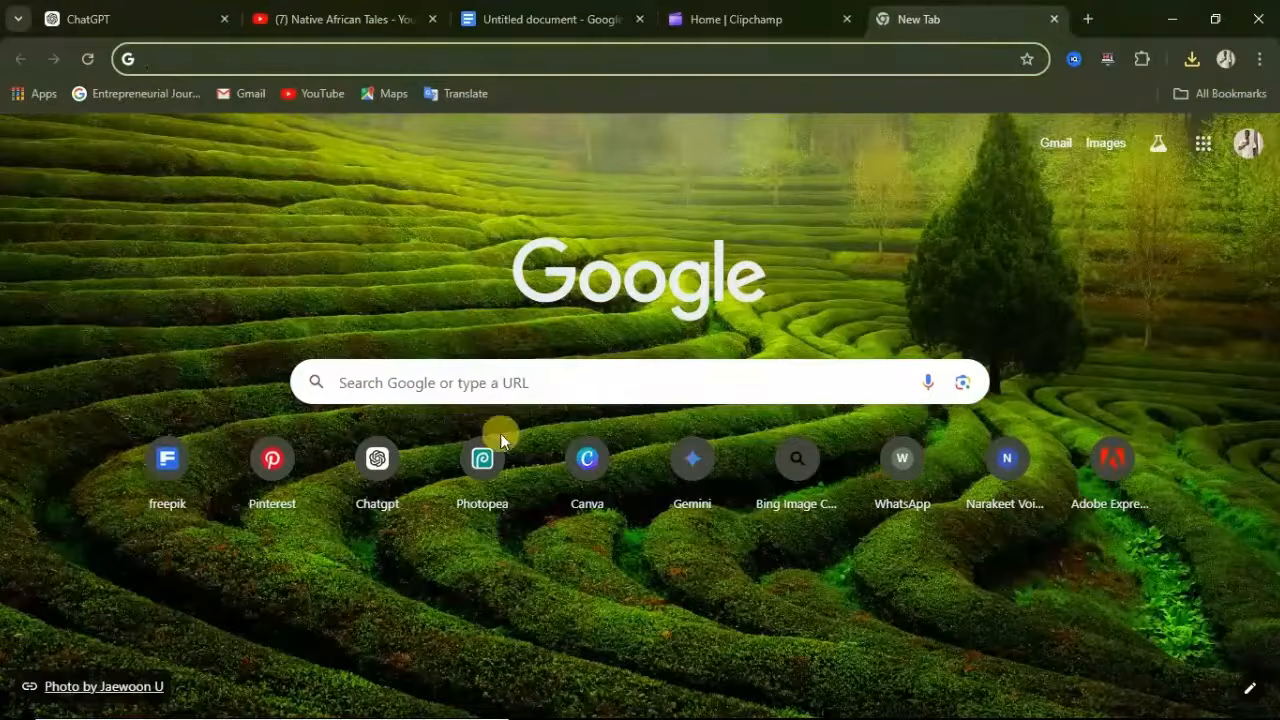
Search the web for "microsoft bing image creator" and open the Free AI Image Generator page on bing.com.
click(387, 382)
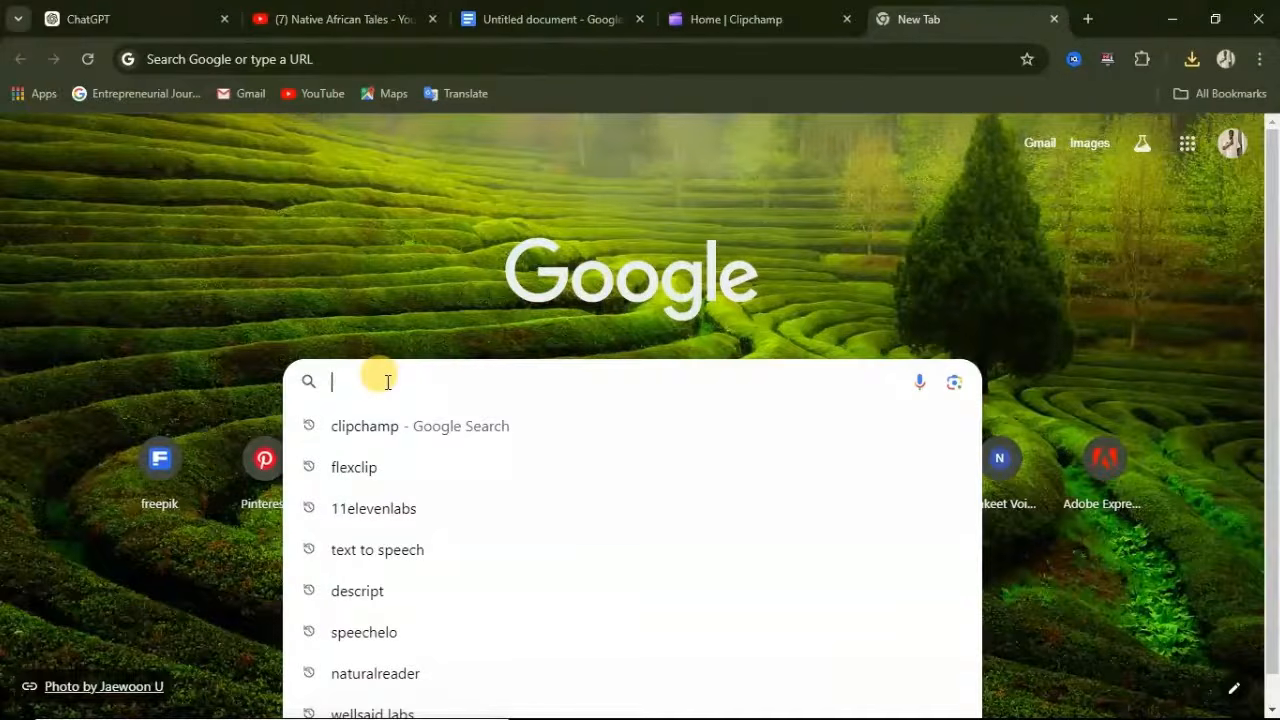
text(micro)
key(Return)
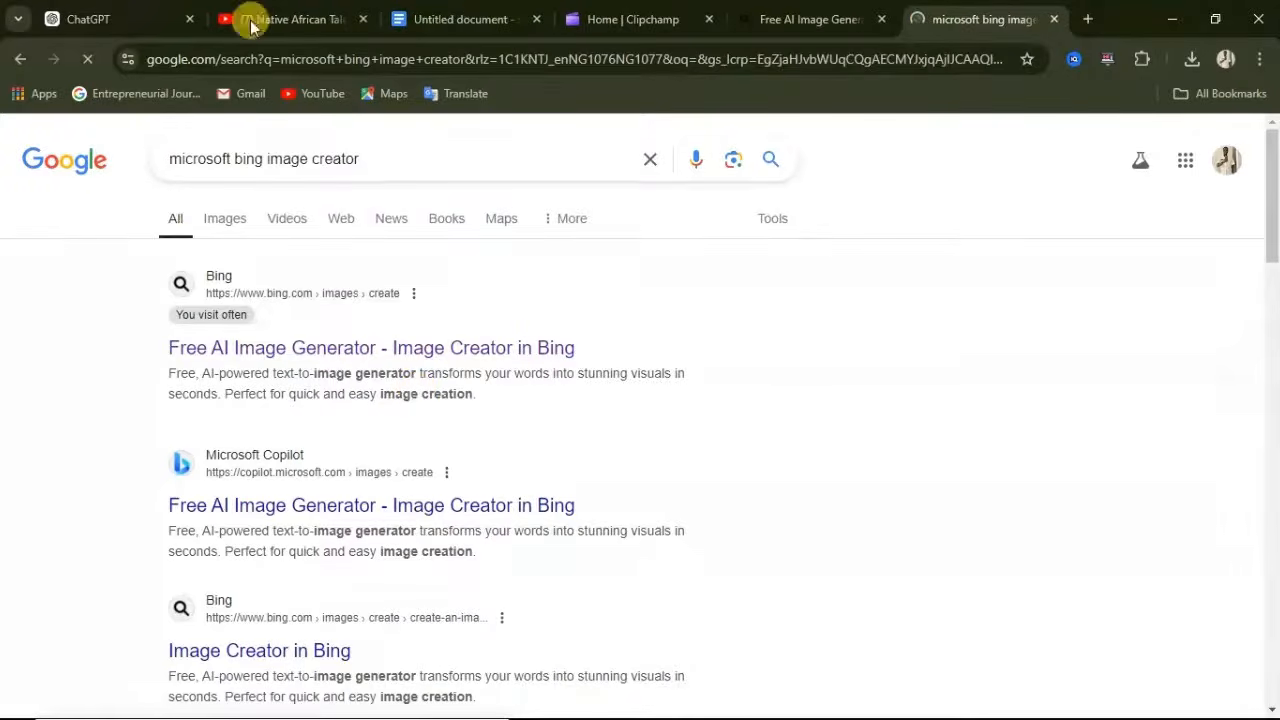
click(222, 348)
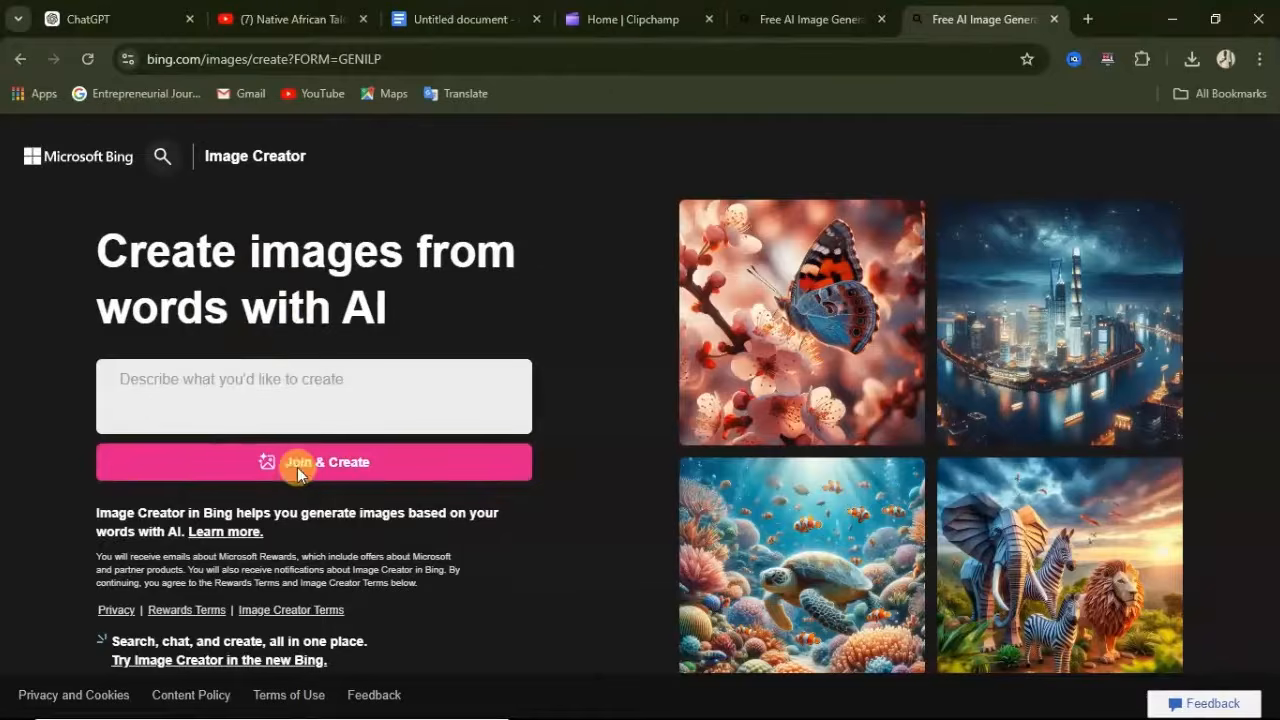
Start signing in to Image Creator with a personal account and clear the prefilled e-mail address.
click(323, 468)
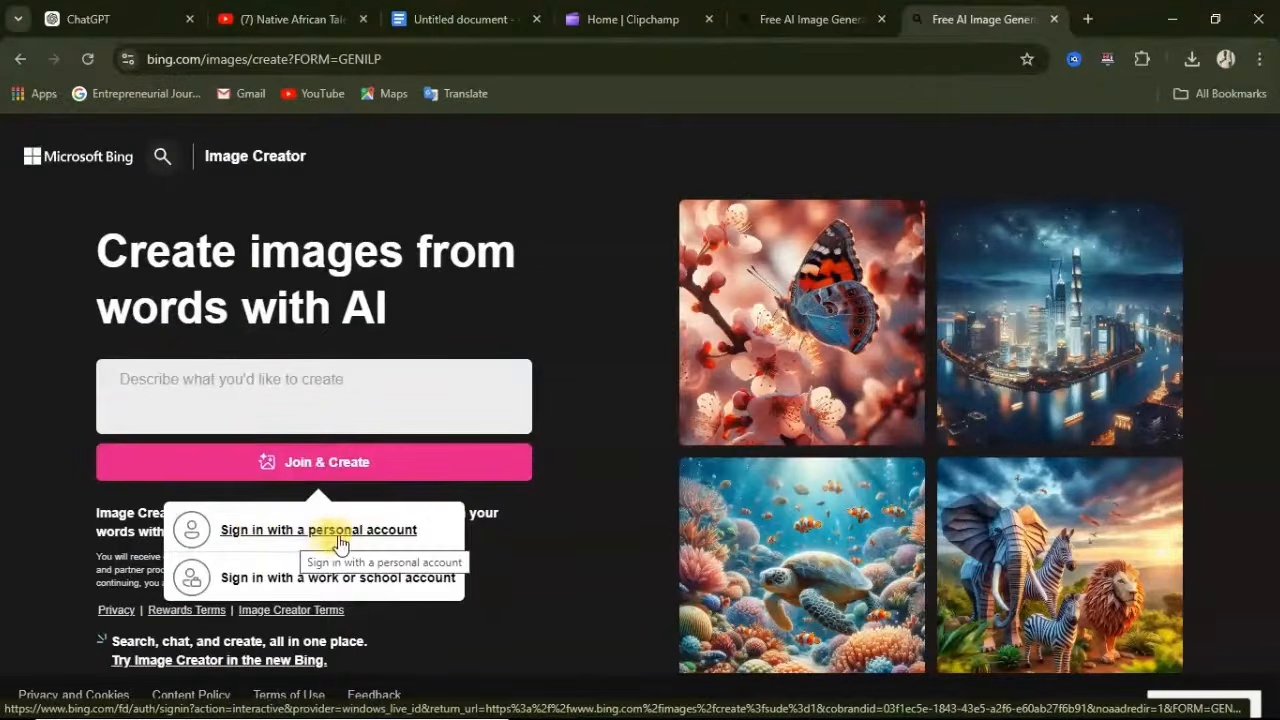
click(323, 532)
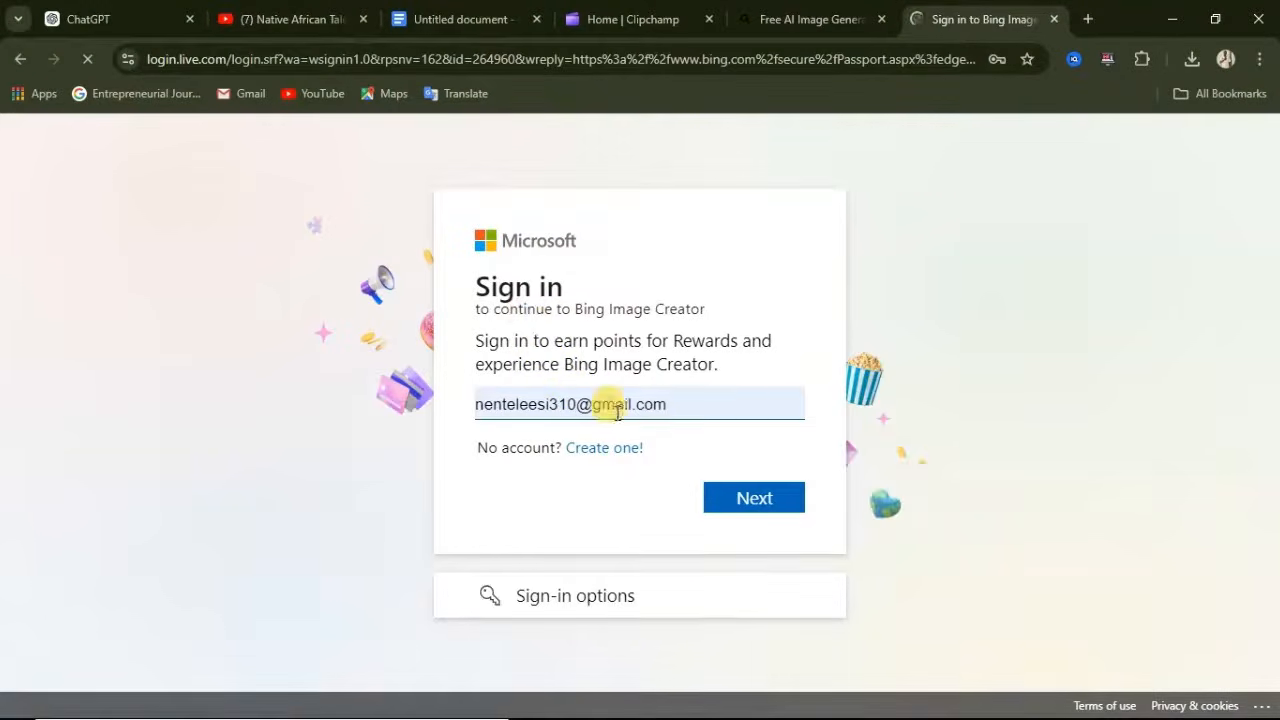
click(713, 403)
drag(530, 405, 466, 407)
key(BackSpace)
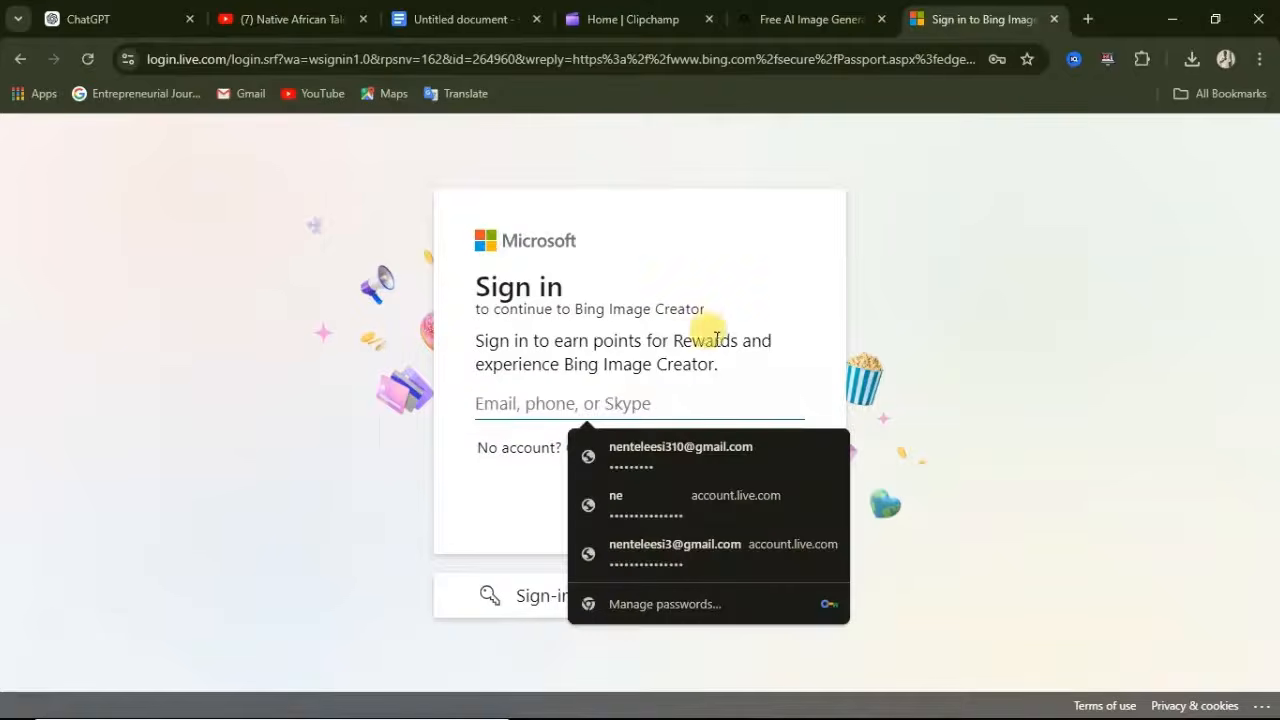
click(735, 283)
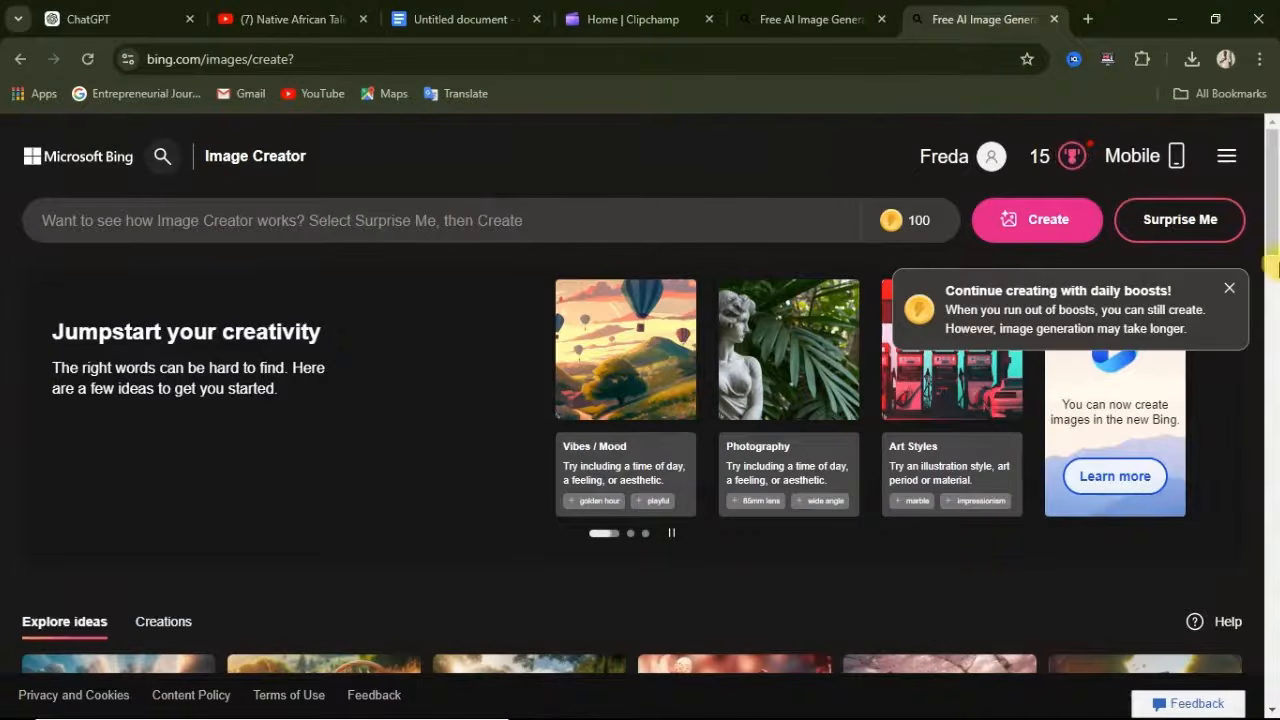
Dismiss the "Jumpstart your creativity" suggestions on the Image Creator page.
mouse_move(905, 222)
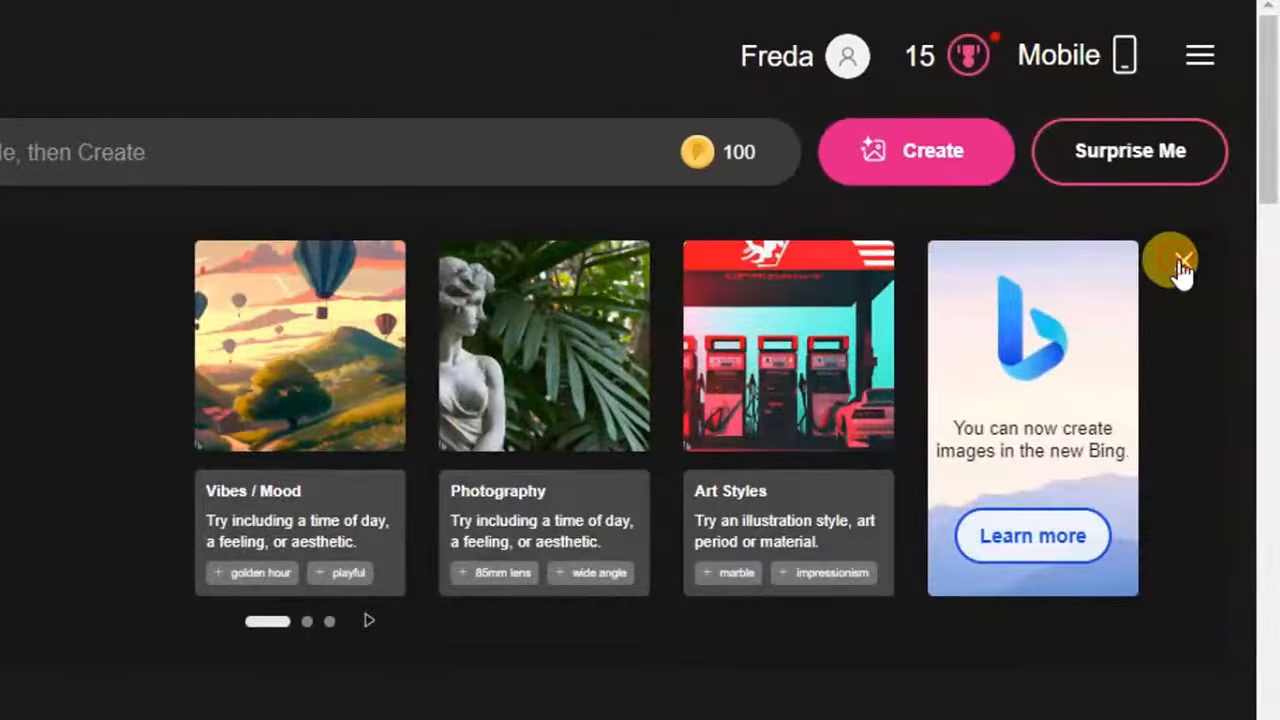
click(1180, 263)
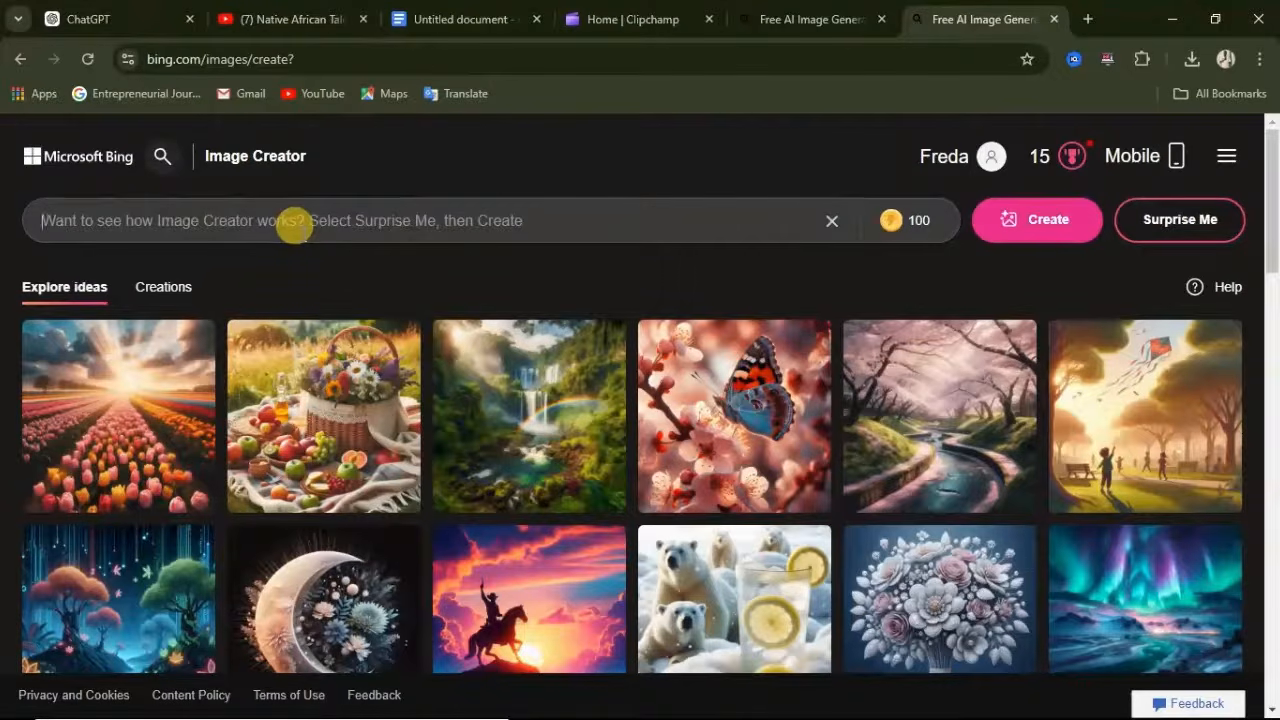
Switch to ChatGPT and start a new chat.
click(150, 20)
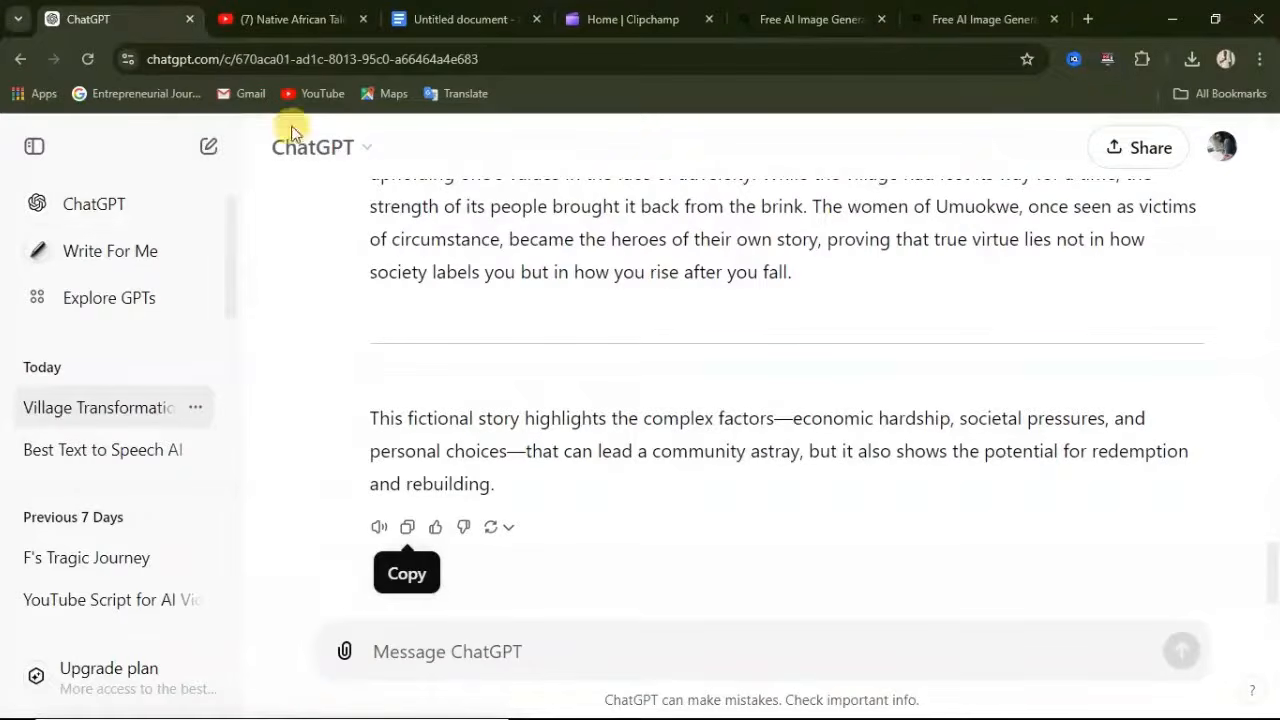
click(213, 150)
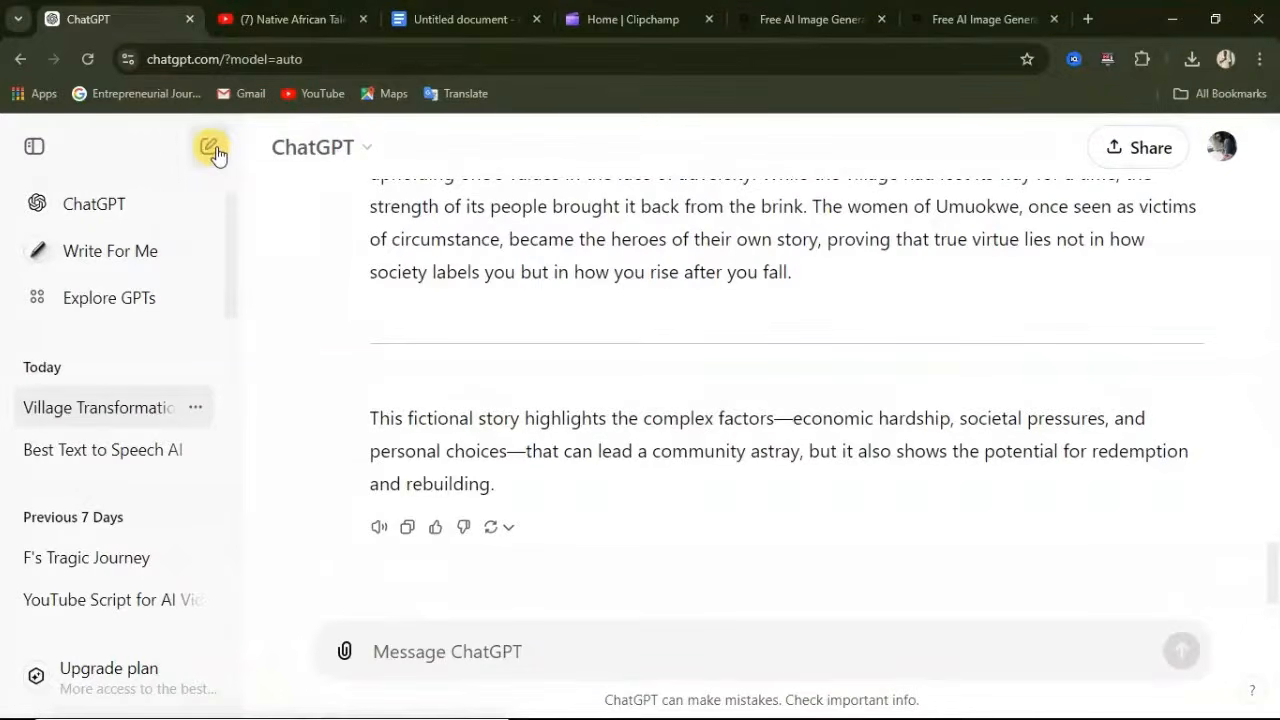
Copy the entire Umuokwe story from the Google Docs document and paste it into the new ChatGPT message.
click(443, 22)
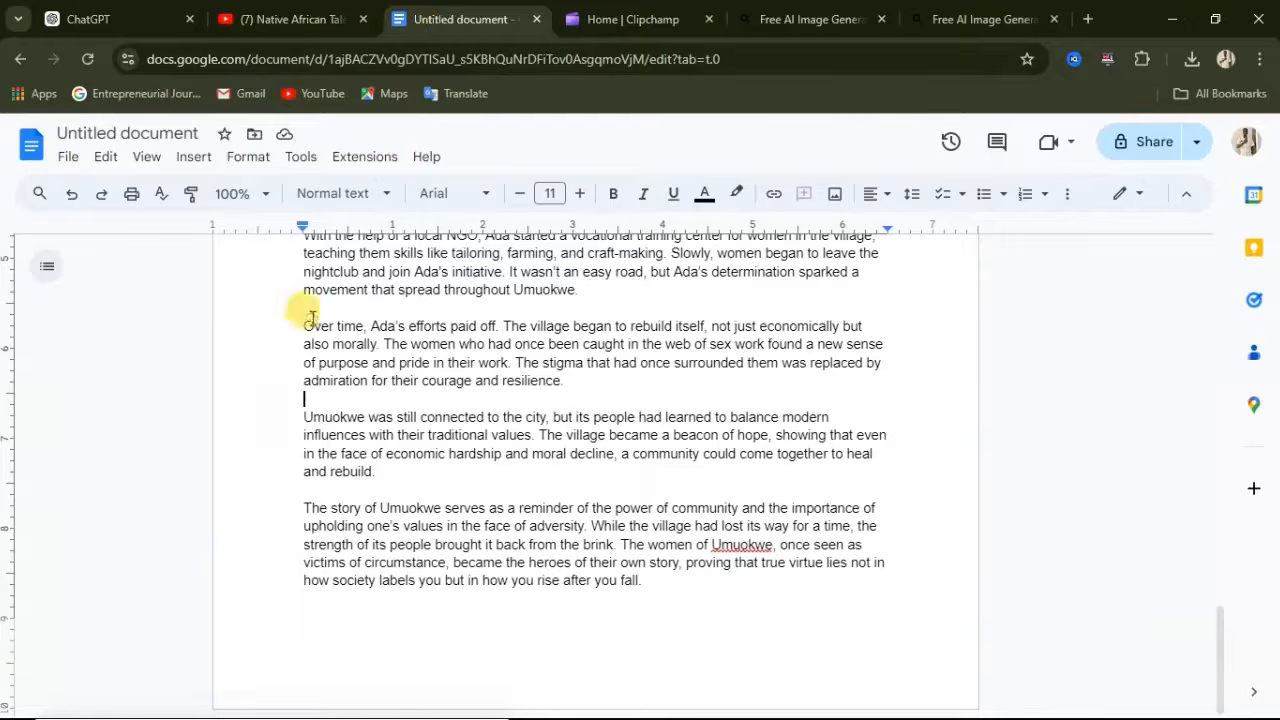
scroll(383, 406, up, 15)
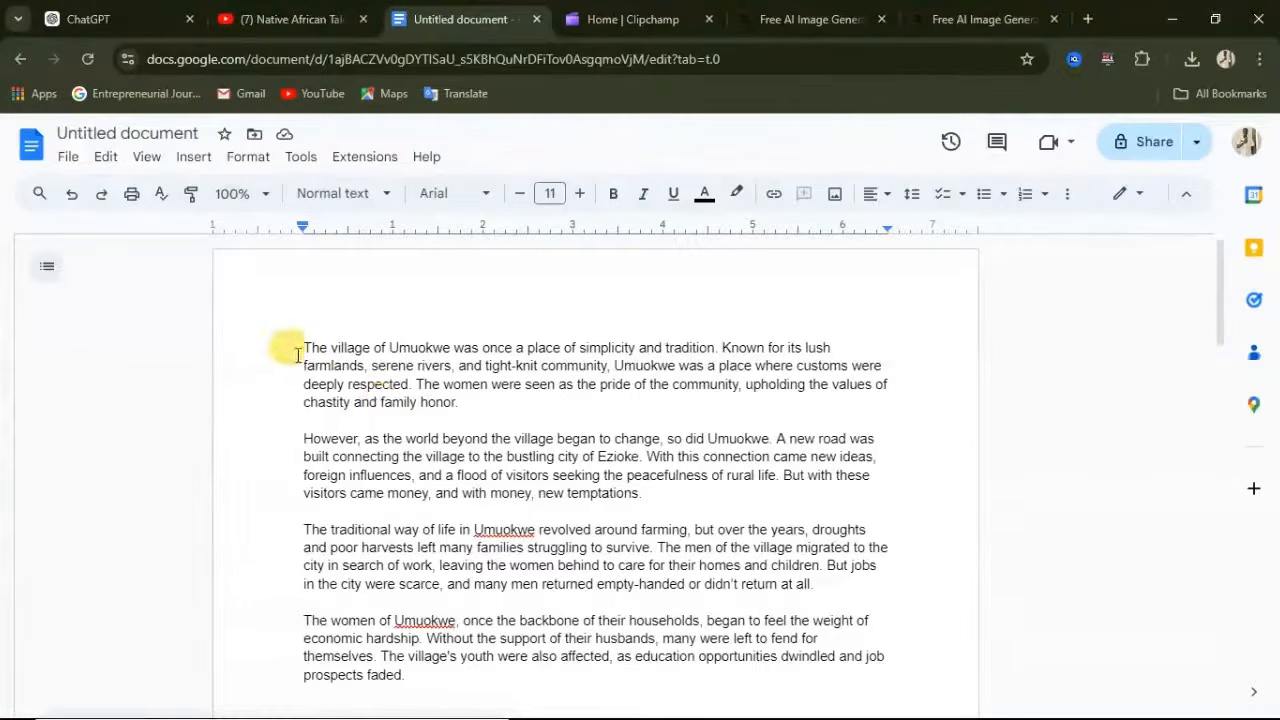
key(ctrl+a)
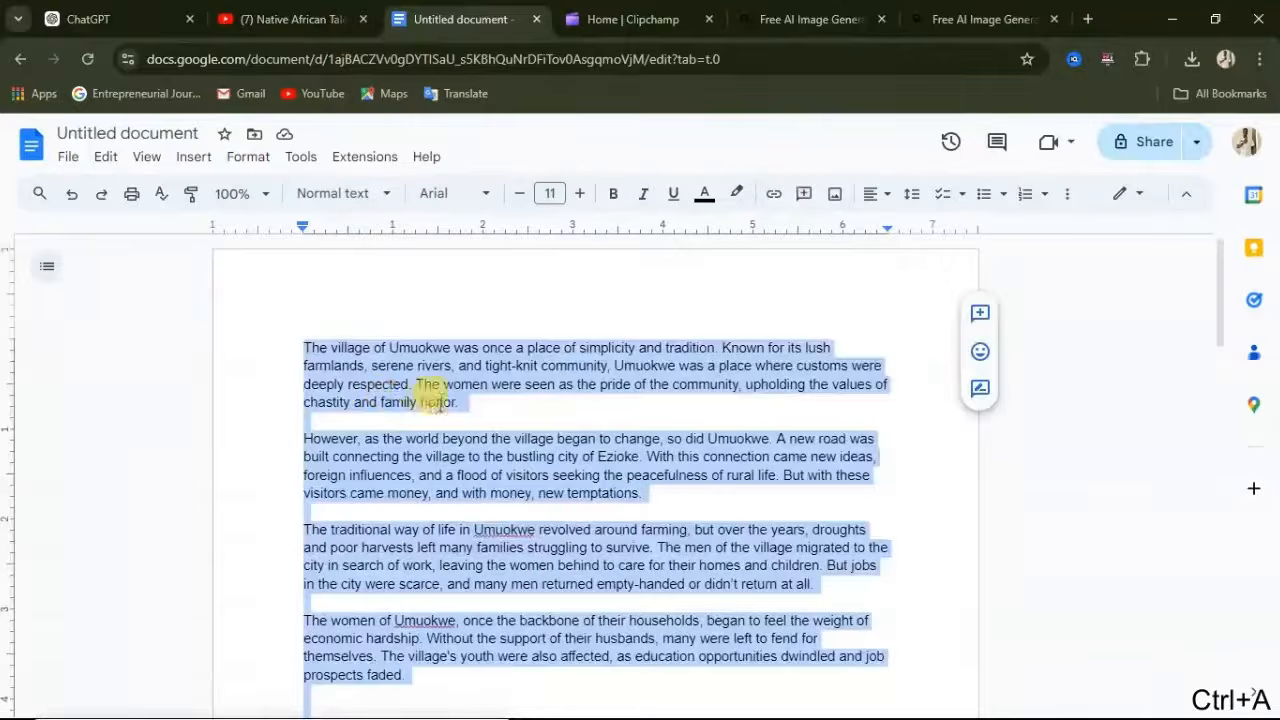
right_click(440, 400)
click(490, 272)
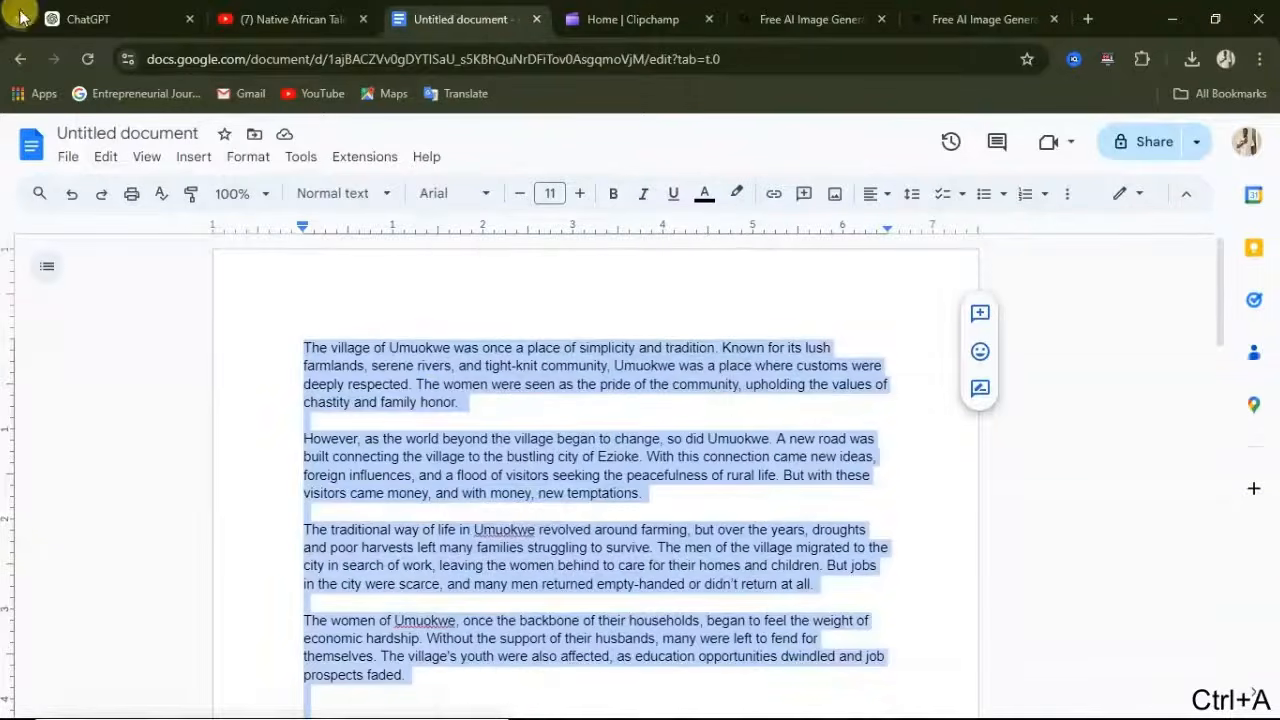
click(90, 19)
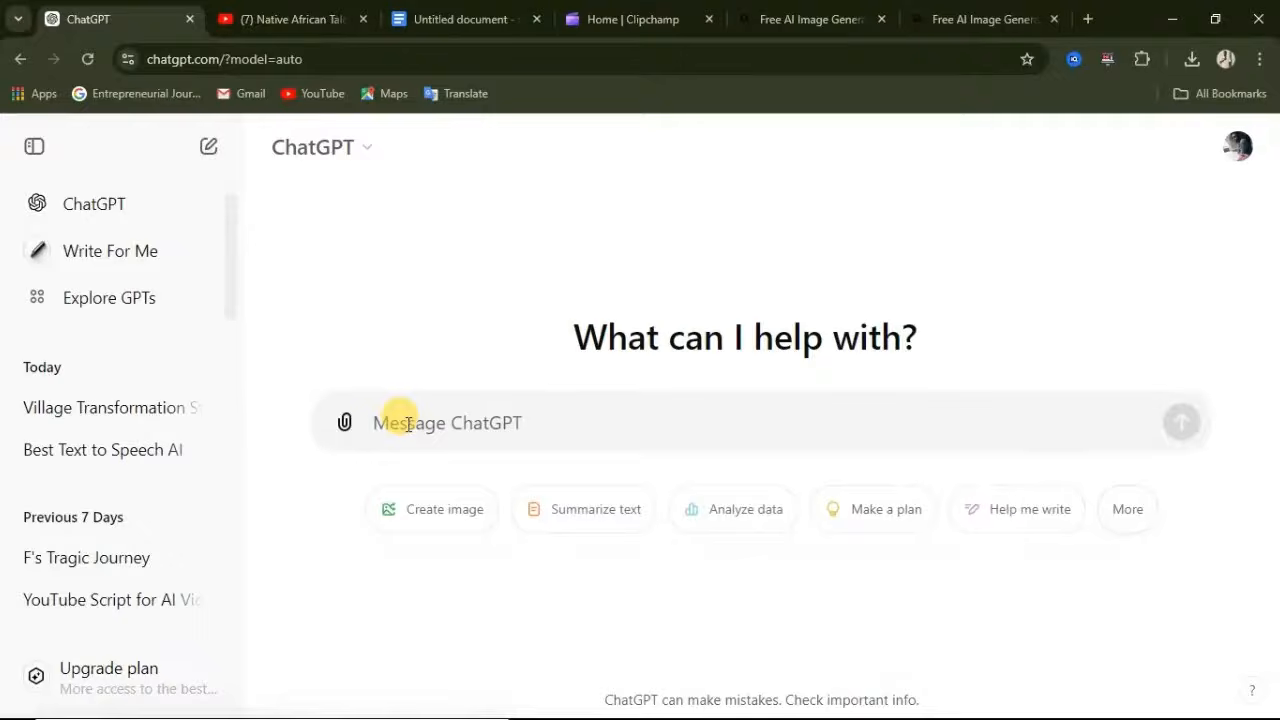
key(ctrl+v)
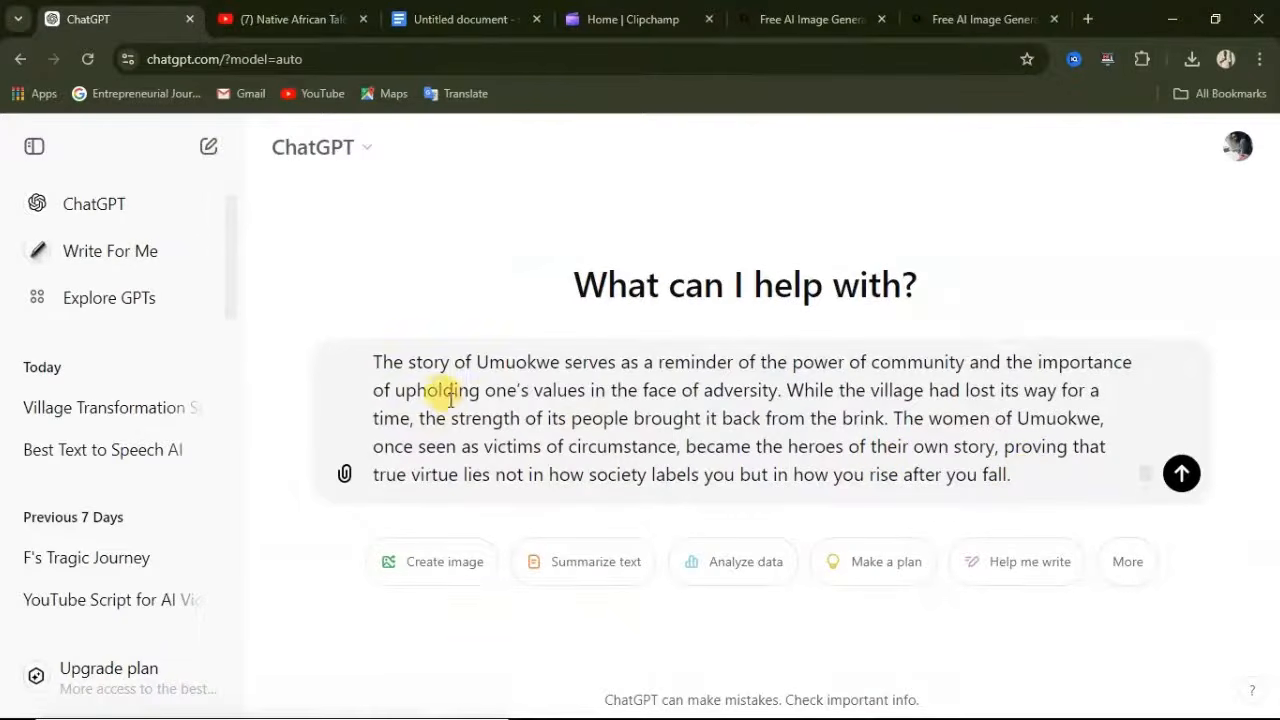
Add "give me the names of each characters and village in this story" plus an opening quotation mark before the pasted story and send the message.
scroll(372, 356, up, 5)
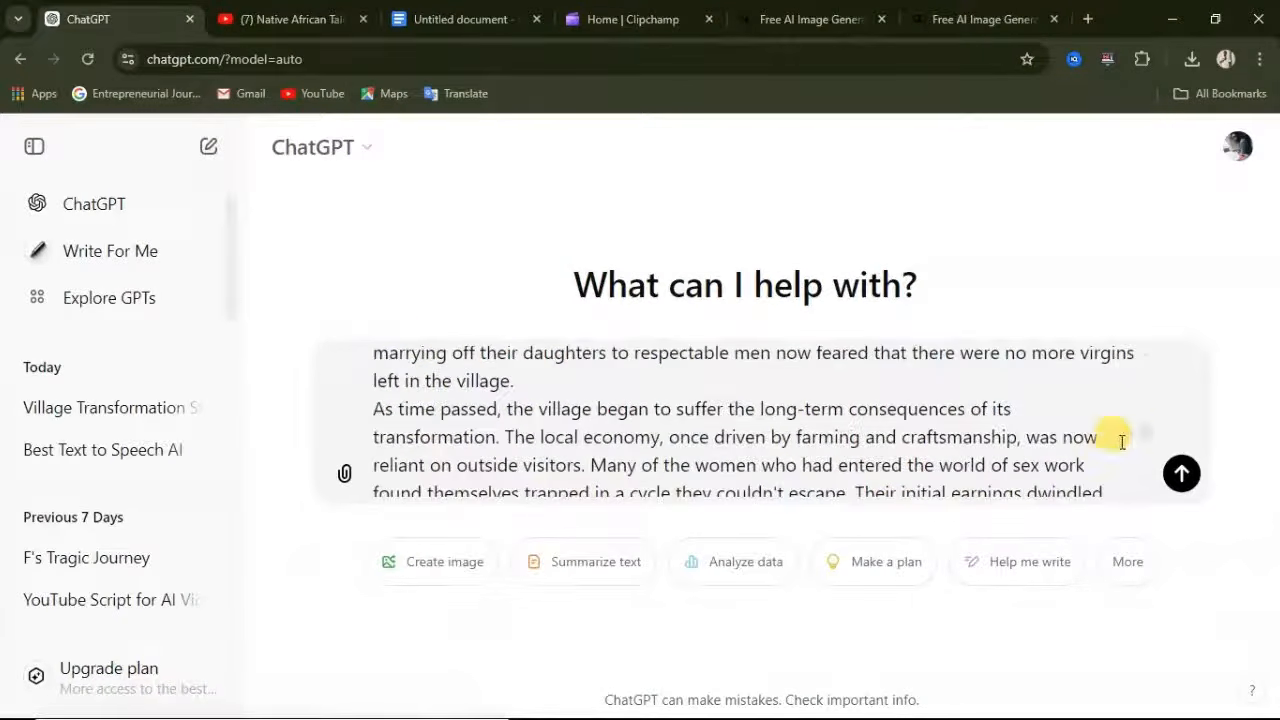
scroll(1145, 437, up, 5)
scroll(1138, 347, up, 5)
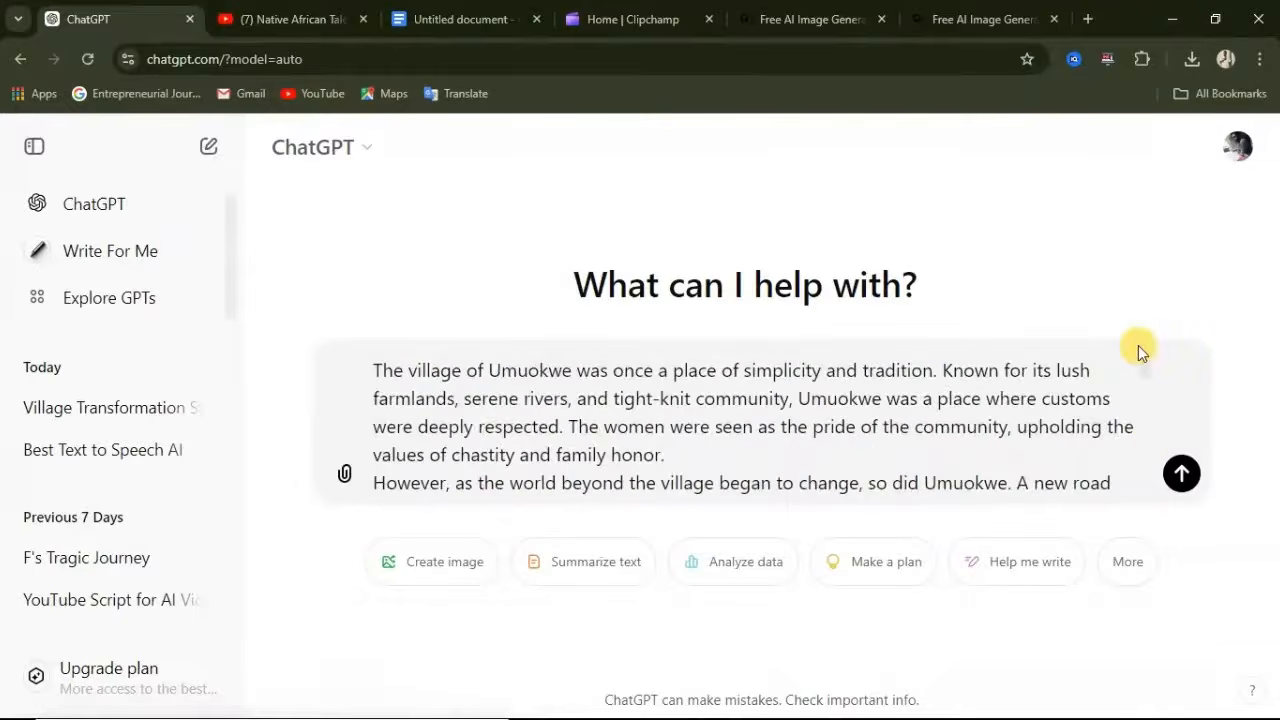
click(372, 368)
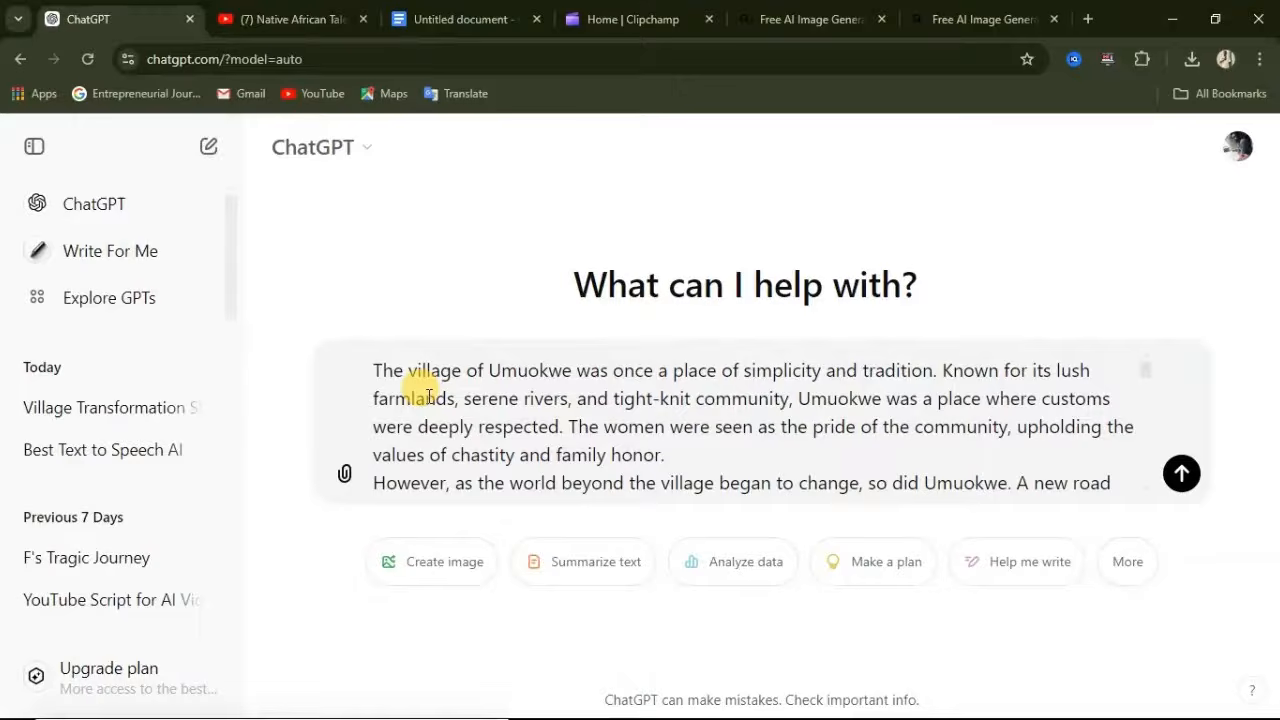
text(give )
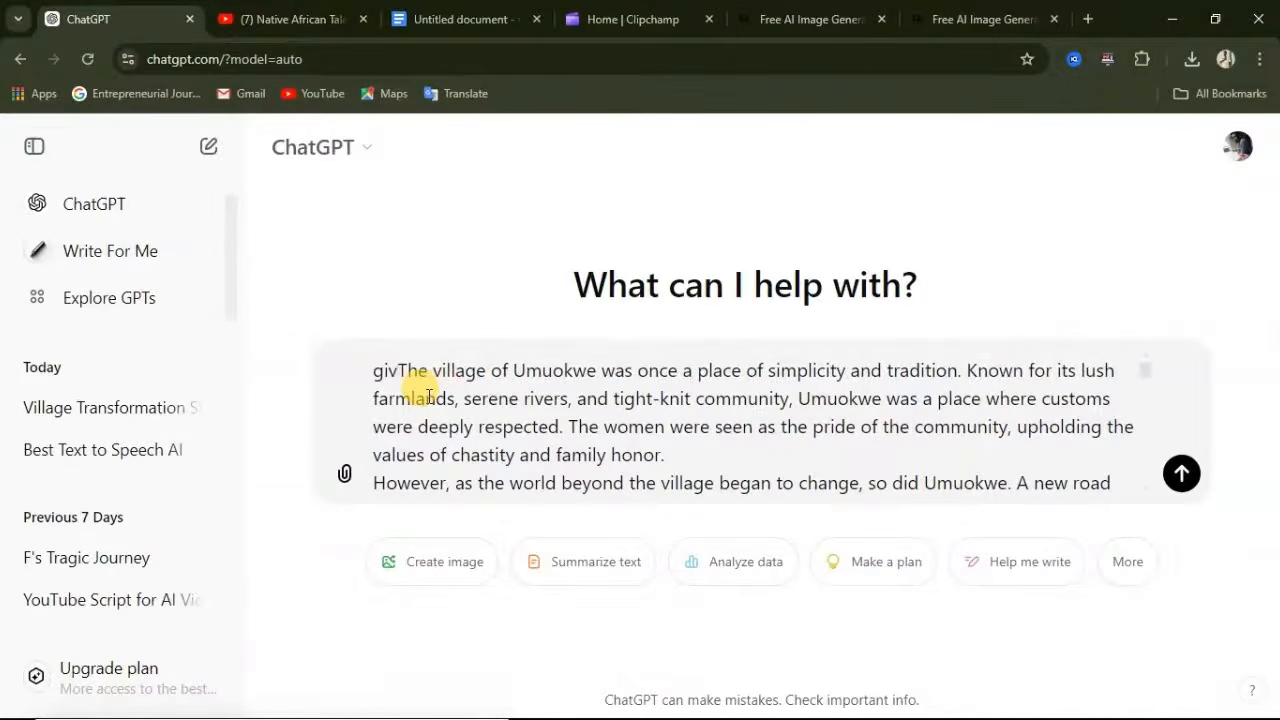
text(me the )
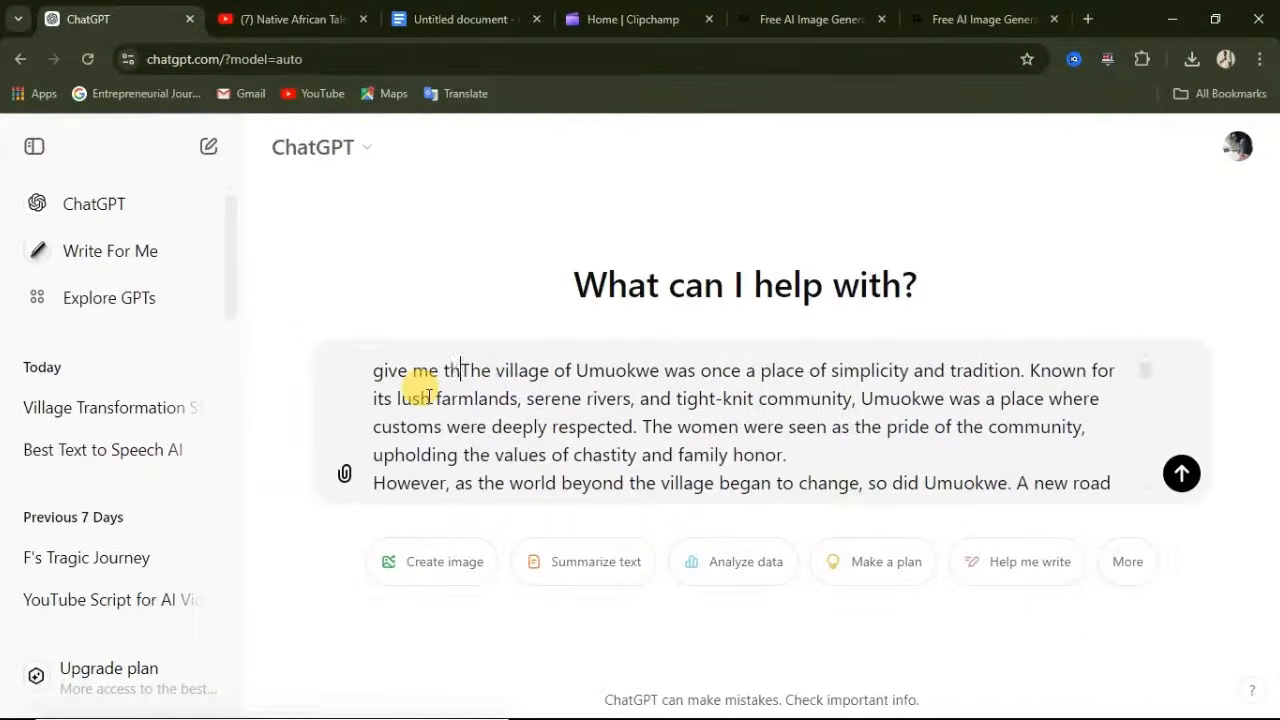
text(names o)
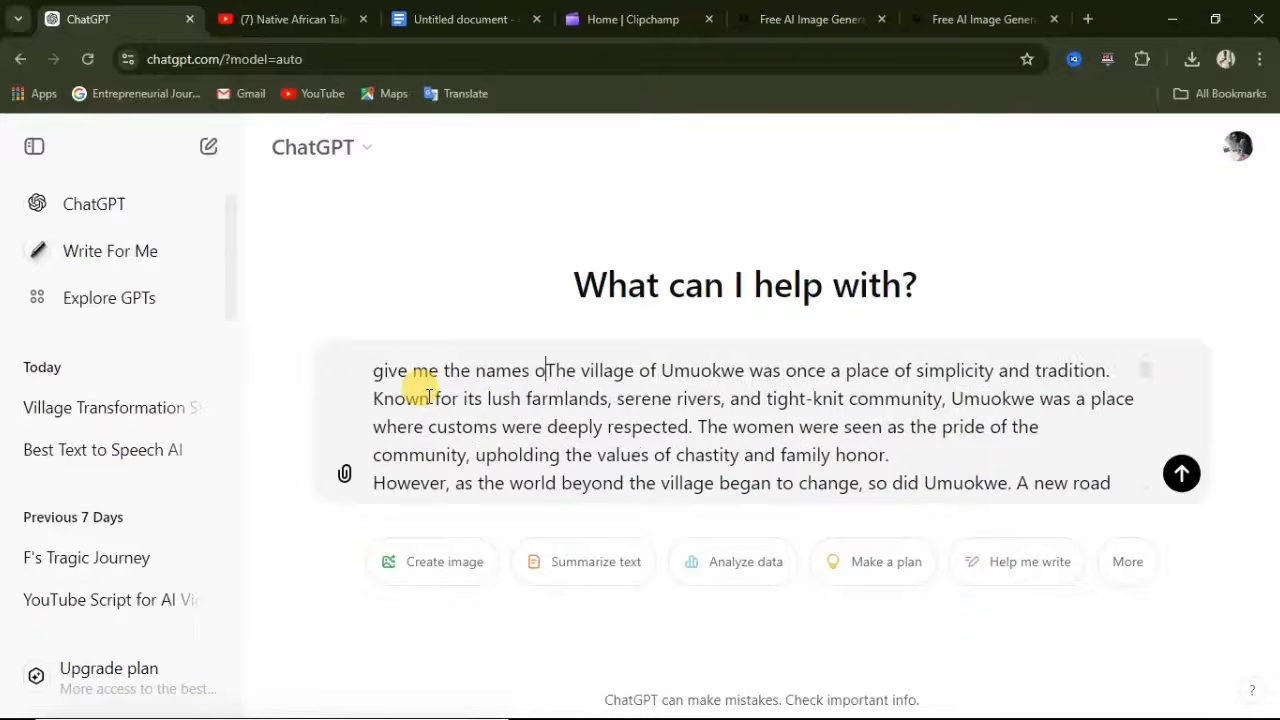
text(f each )
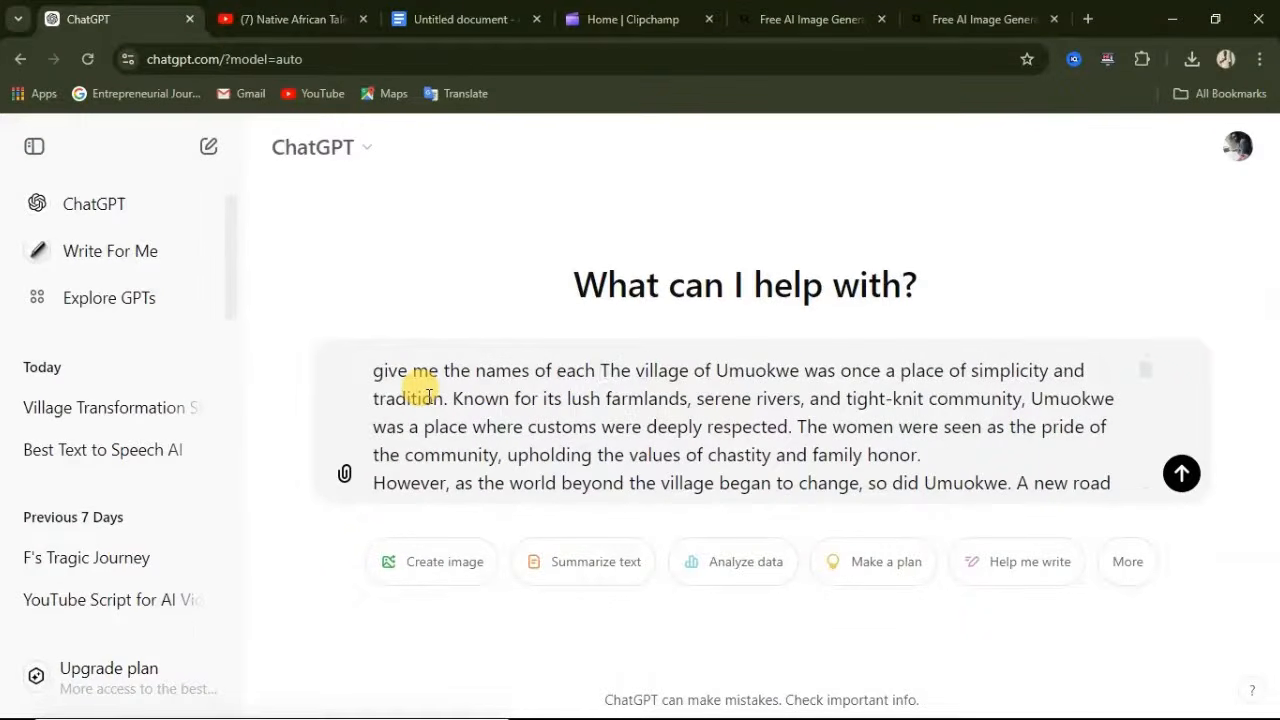
text(characters)
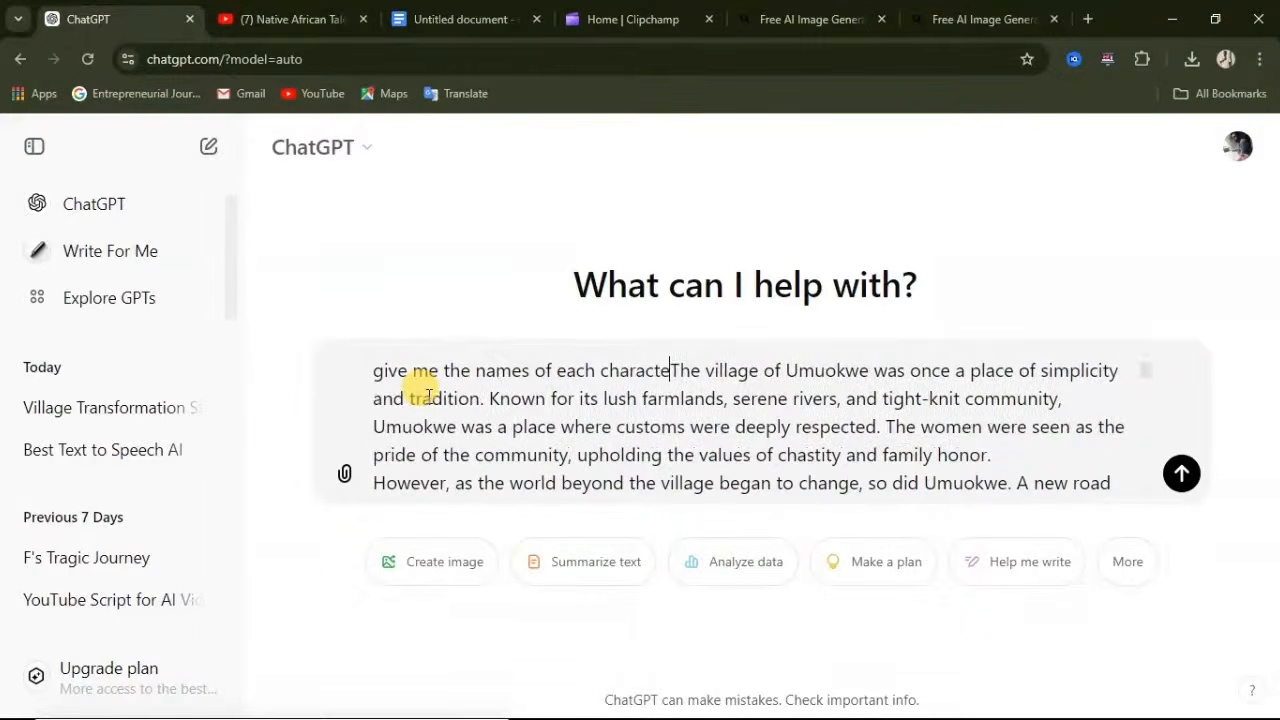
text( and )
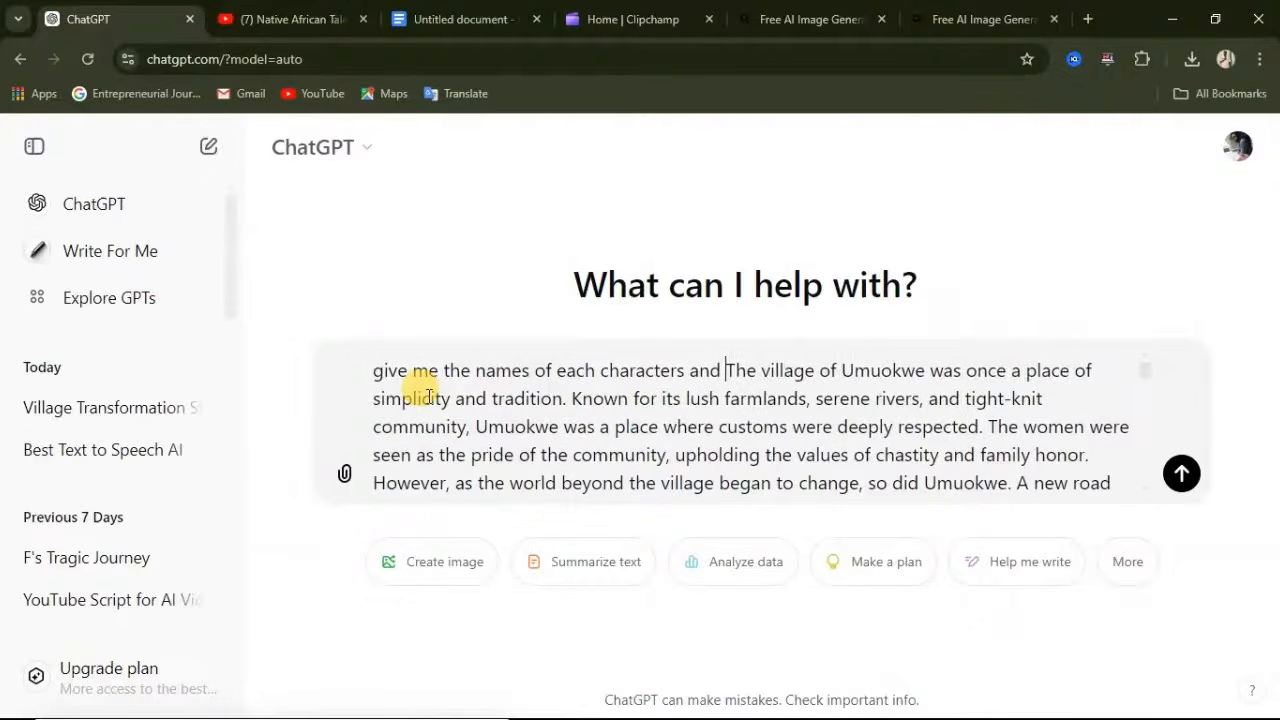
text(village i)
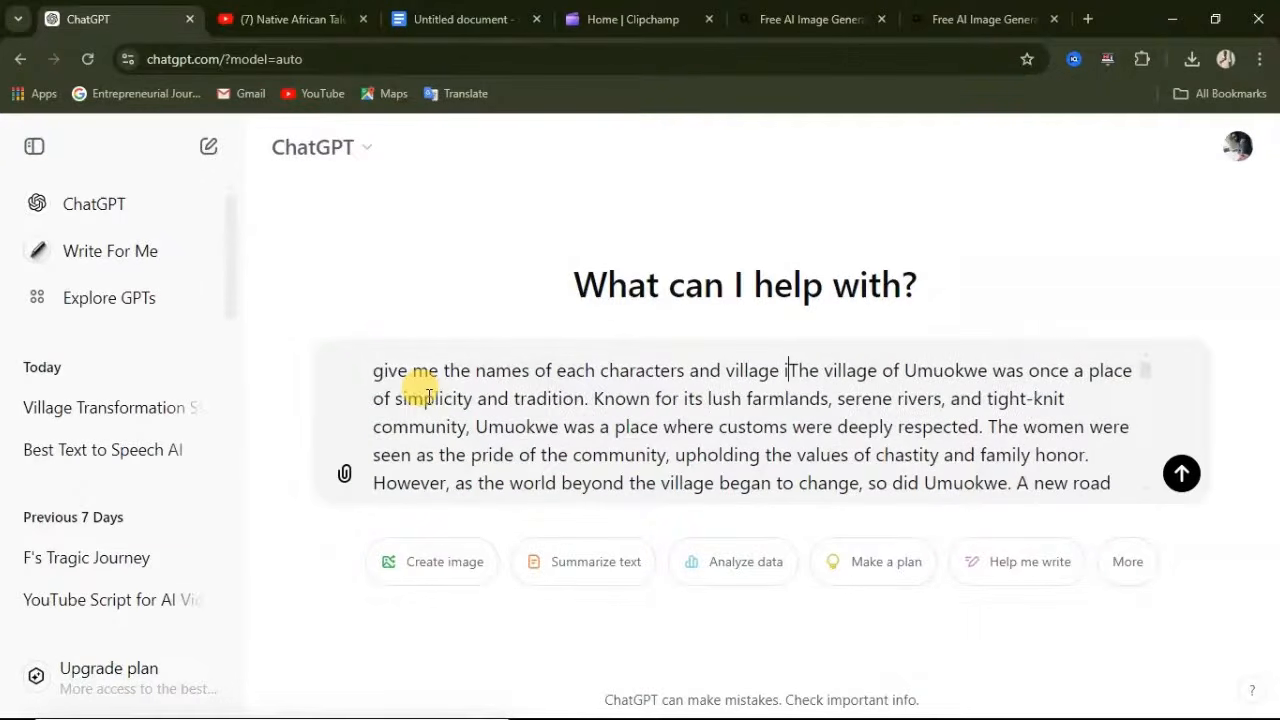
text(n this story ")
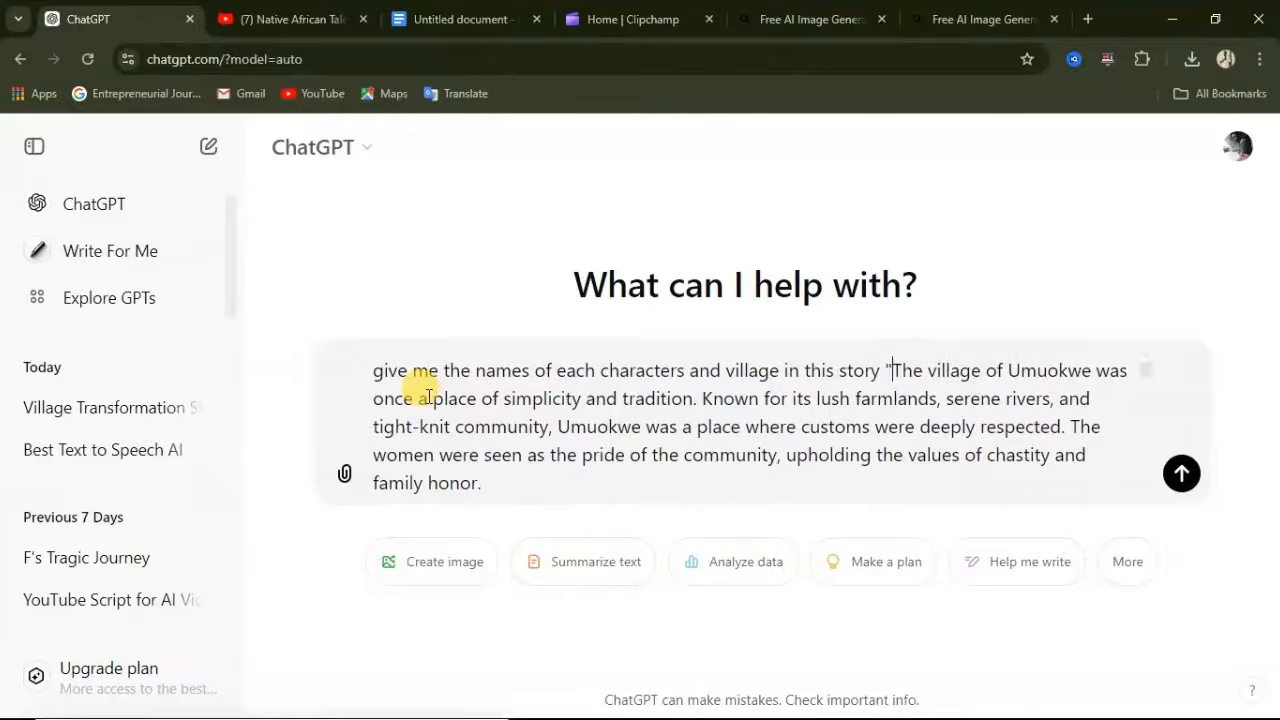
click(1181, 473)
Read through ChatGPT's reply for the village, city, main character, key groups and central theme of the story.
scroll(657, 380, up, 1)
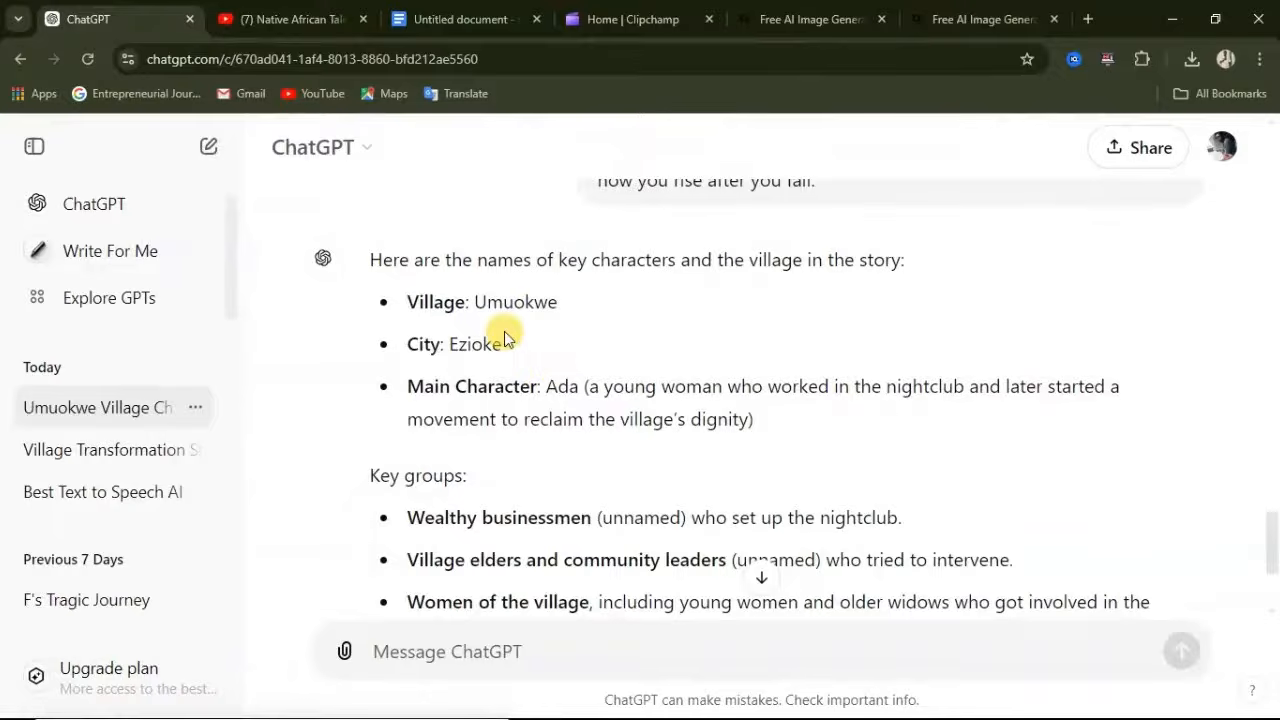
scroll(504, 331, up, 1)
scroll(504, 331, up, 1)
scroll(500, 334, down, 1)
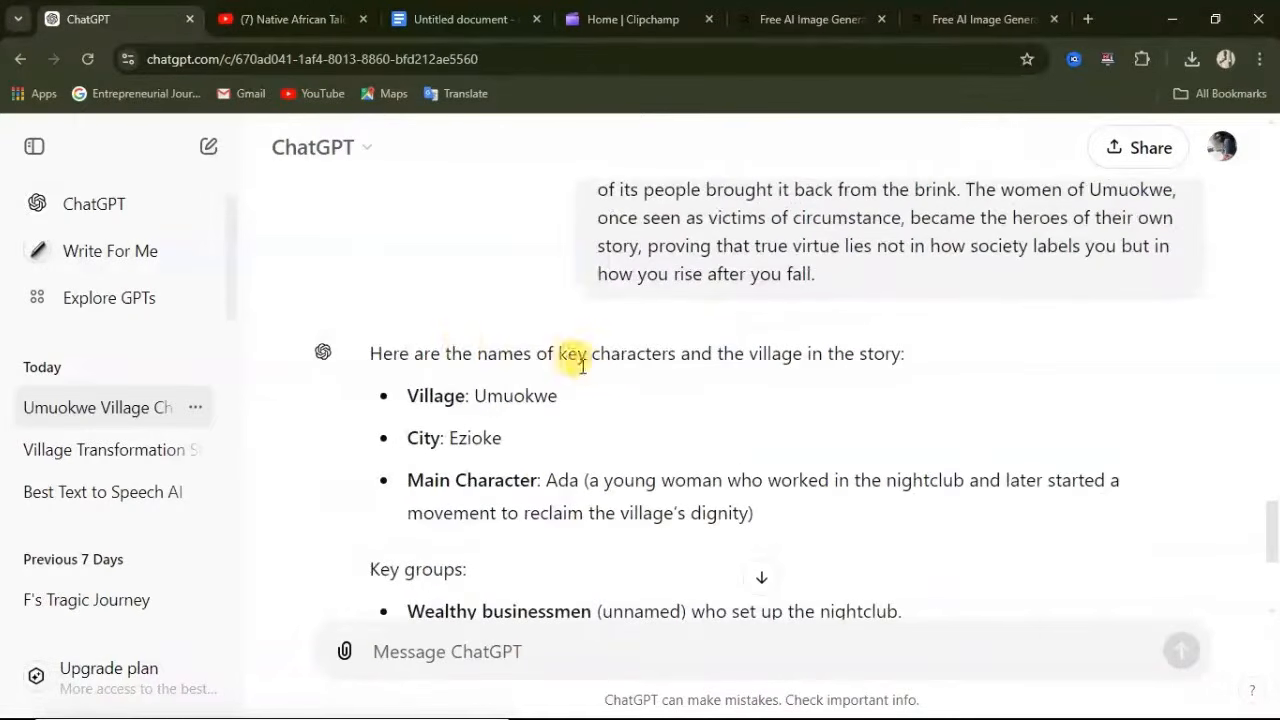
scroll(740, 385, down, 2)
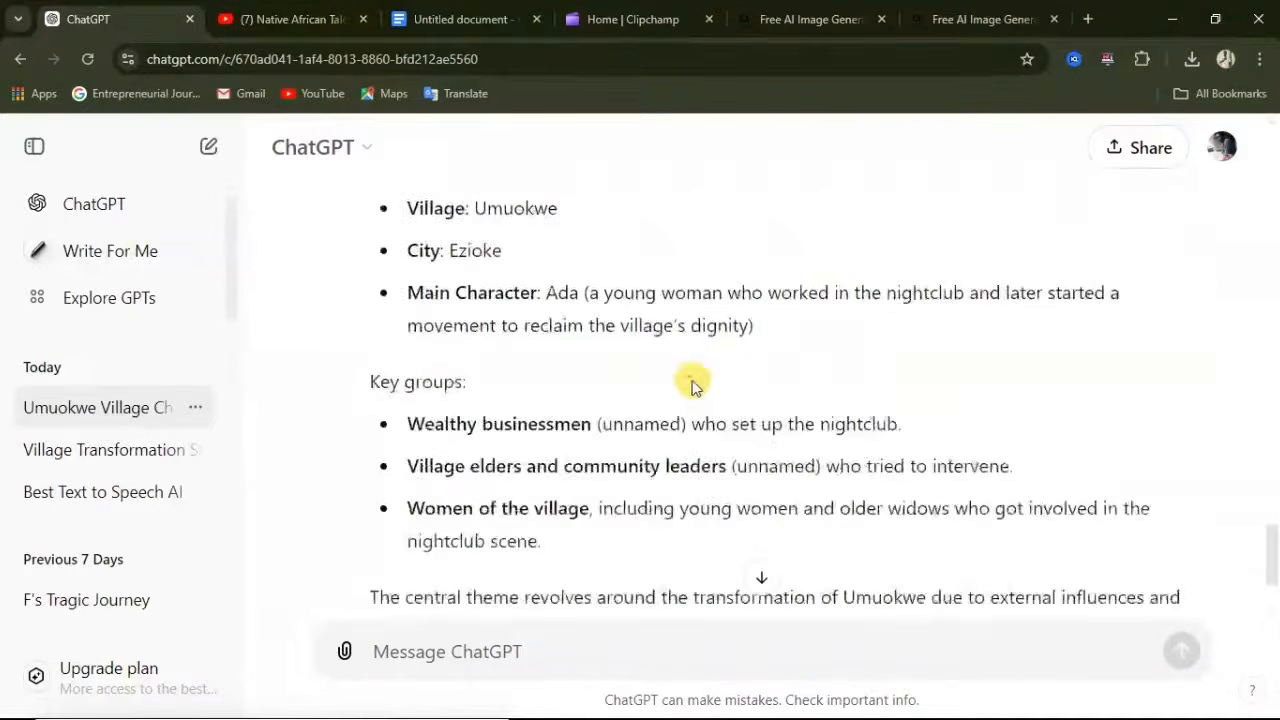
scroll(420, 238, up, 1)
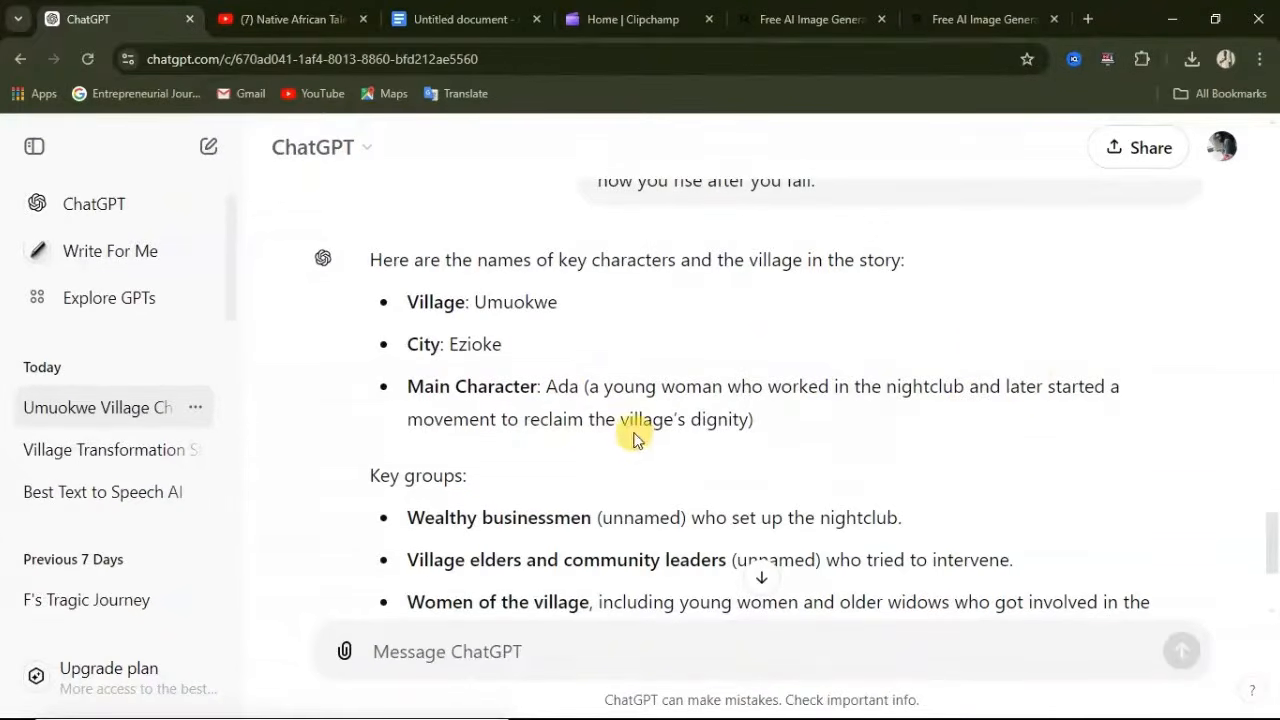
scroll(549, 455, down, 1)
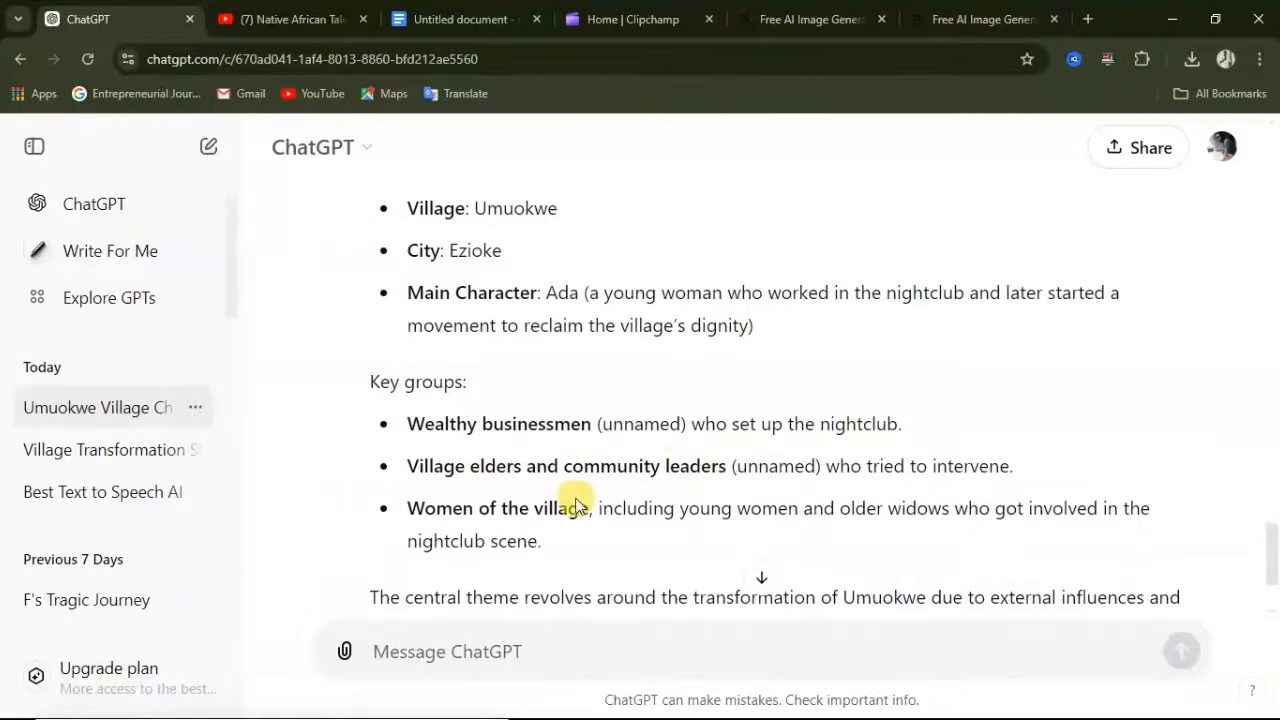
scroll(571, 503, down, 1)
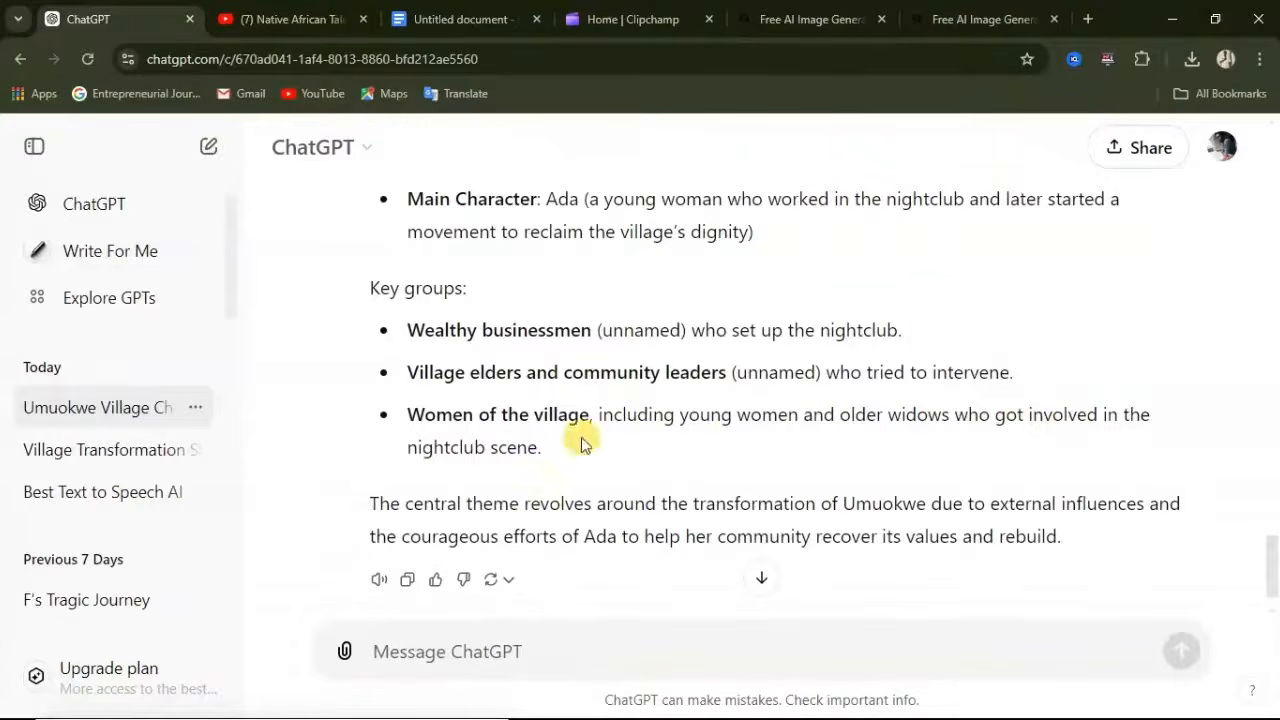
scroll(470, 480, down, 1)
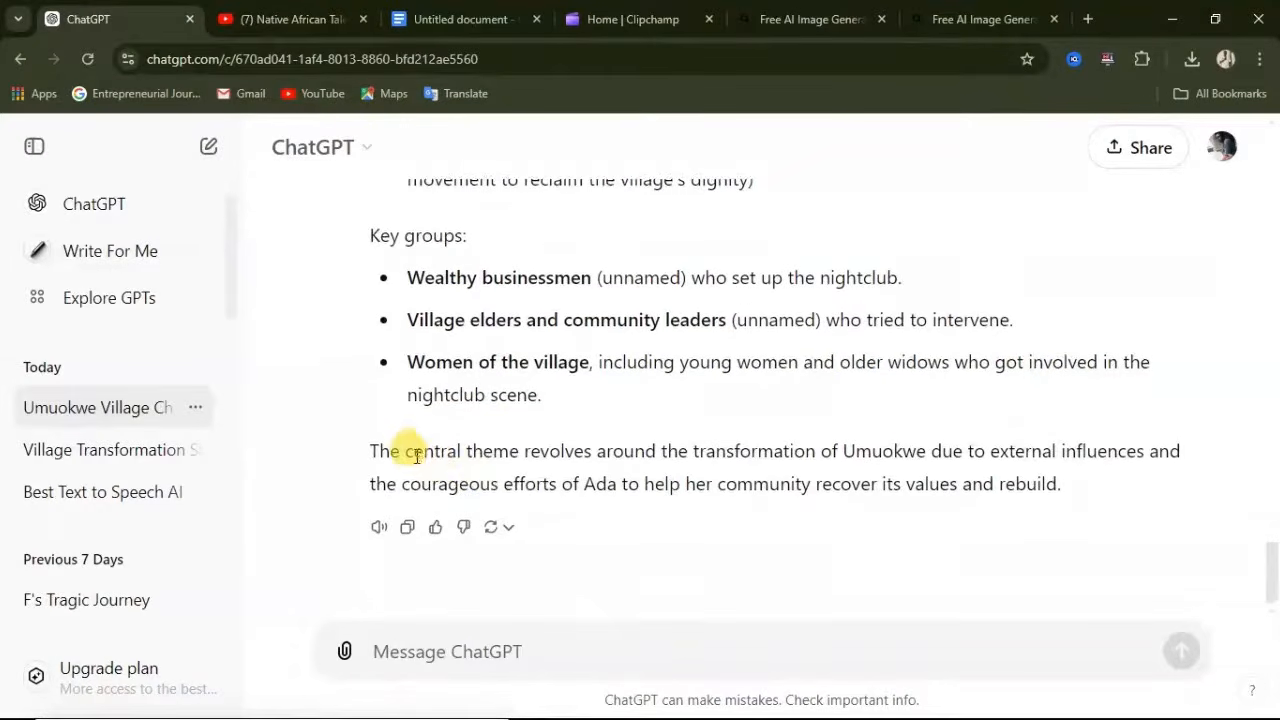
scroll(644, 424, up, 3)
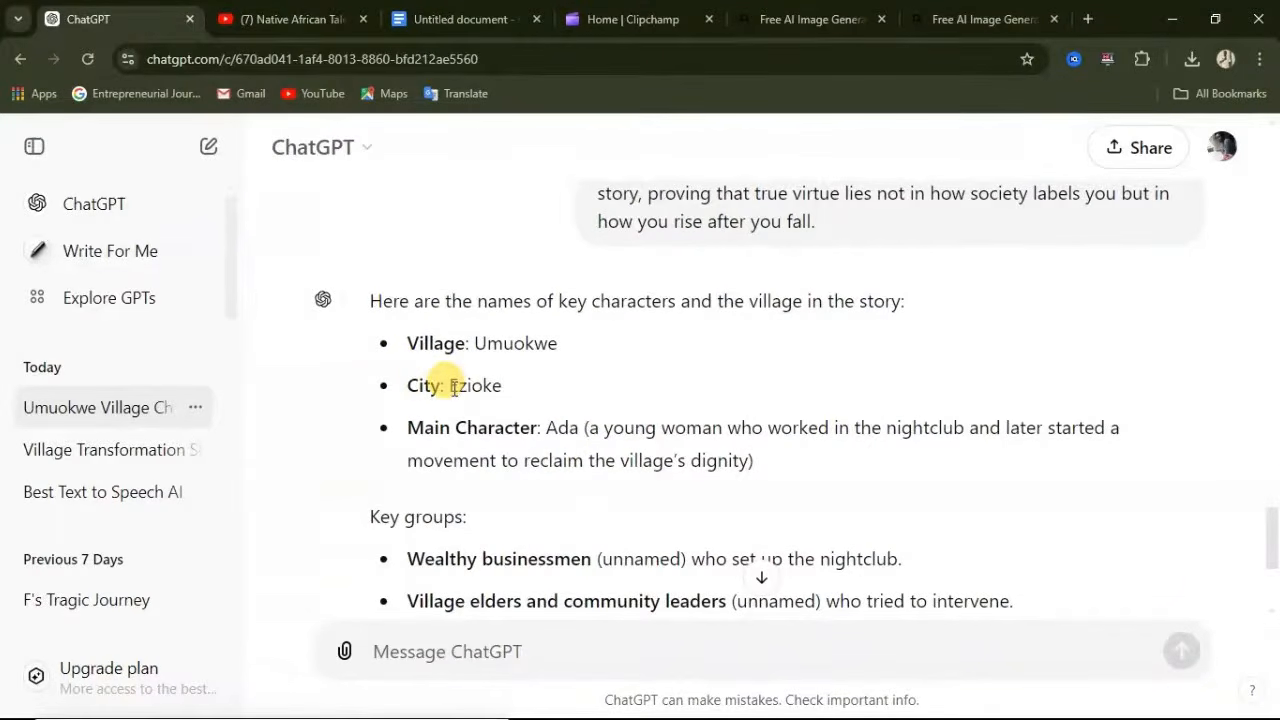
scroll(466, 390, down, 3)
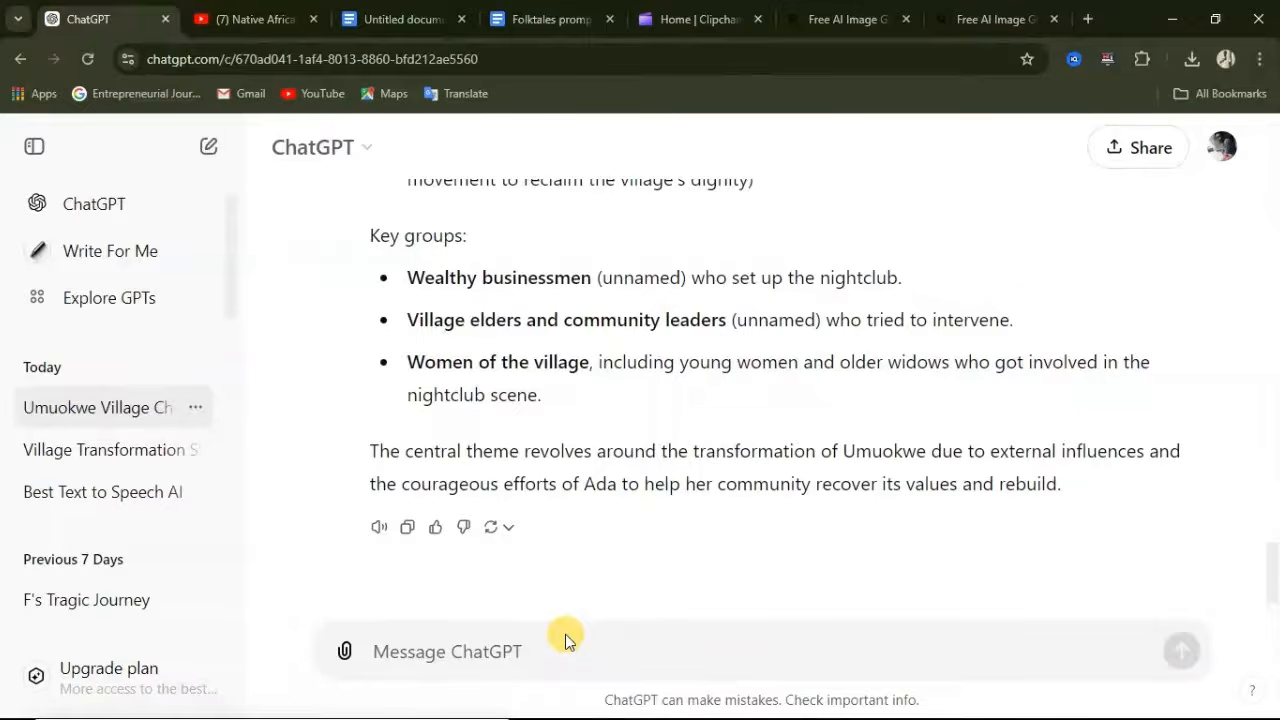
Paste and send the prepared prompt asking for short, consistent AI image-prompt profiles of each character, all African Nigerian.
click(419, 638)
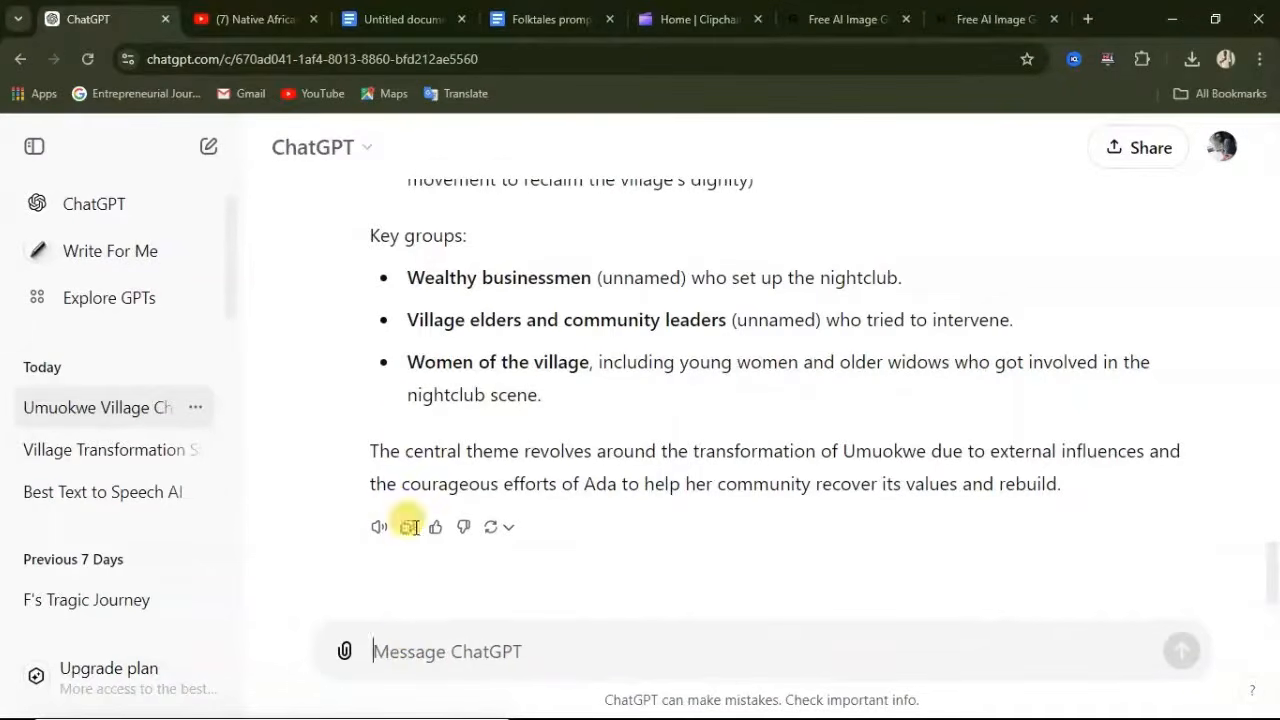
right_click(411, 640)
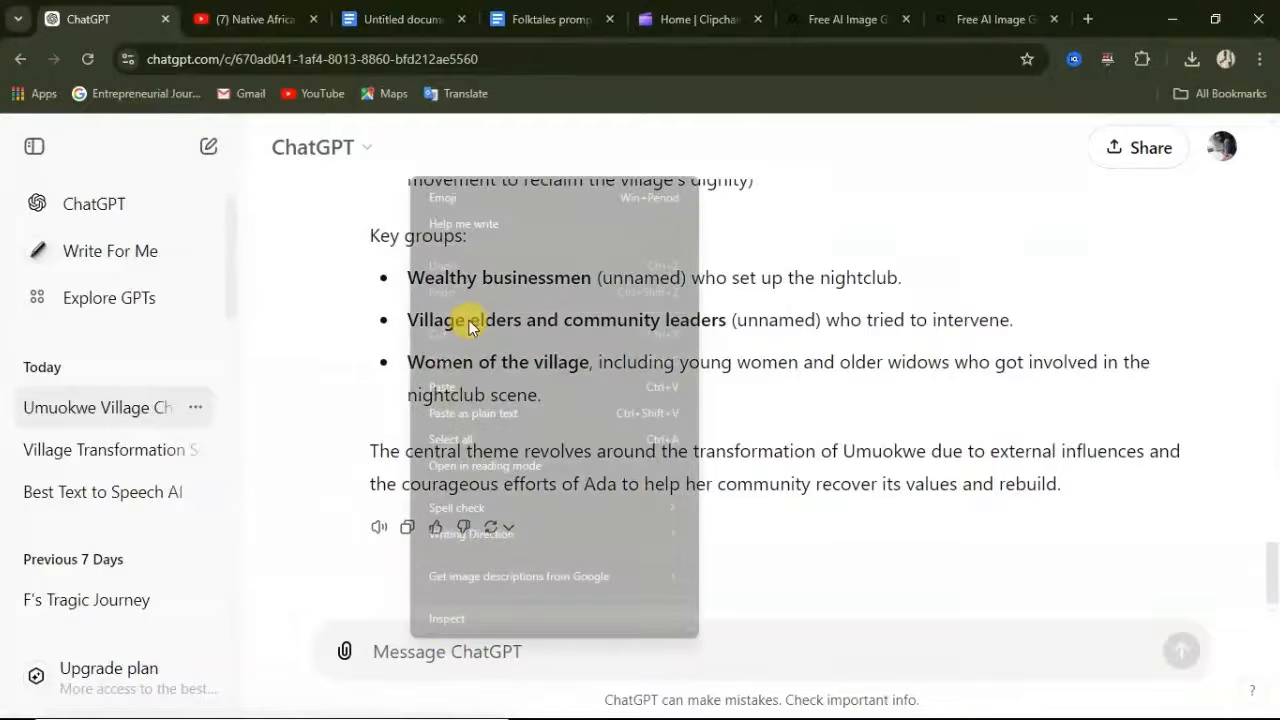
click(447, 390)
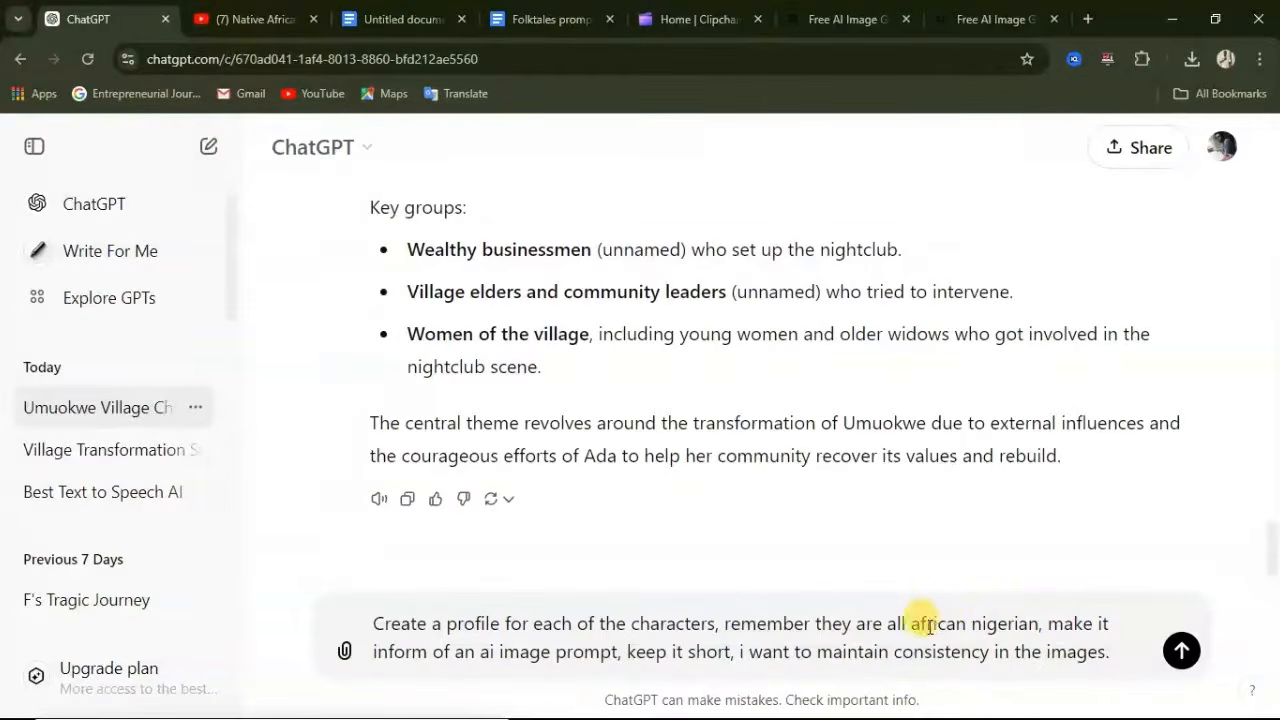
drag(908, 623, 1030, 621)
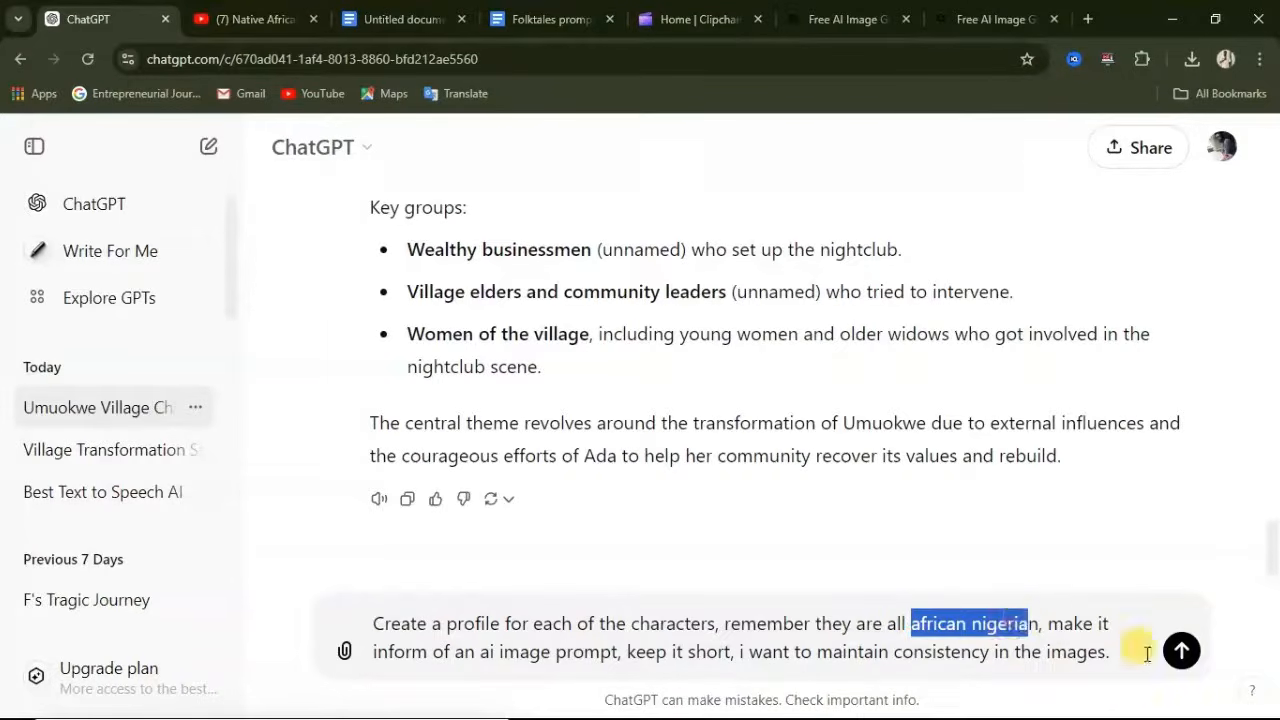
click(1006, 622)
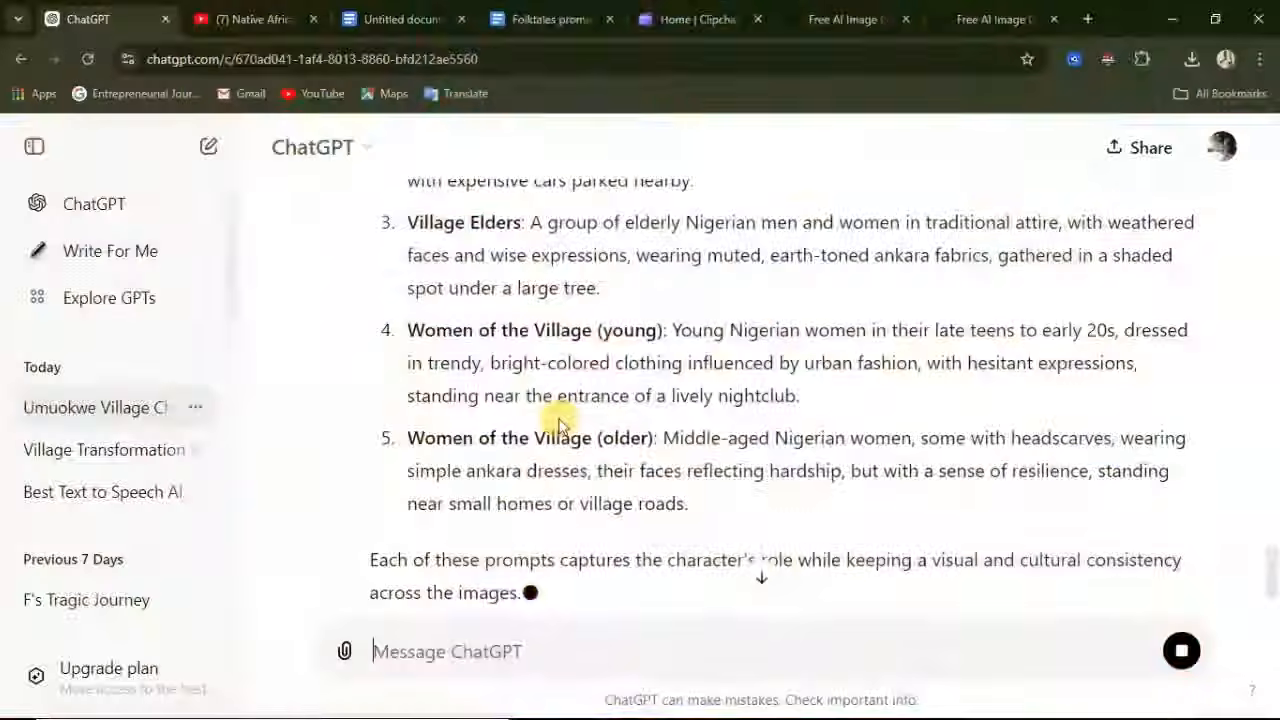
Copy the five numbered character image prompts, from Ada to Women of the Village (older), out of ChatGPT's reply.
scroll(562, 422, down, 2)
scroll(568, 421, up, 3)
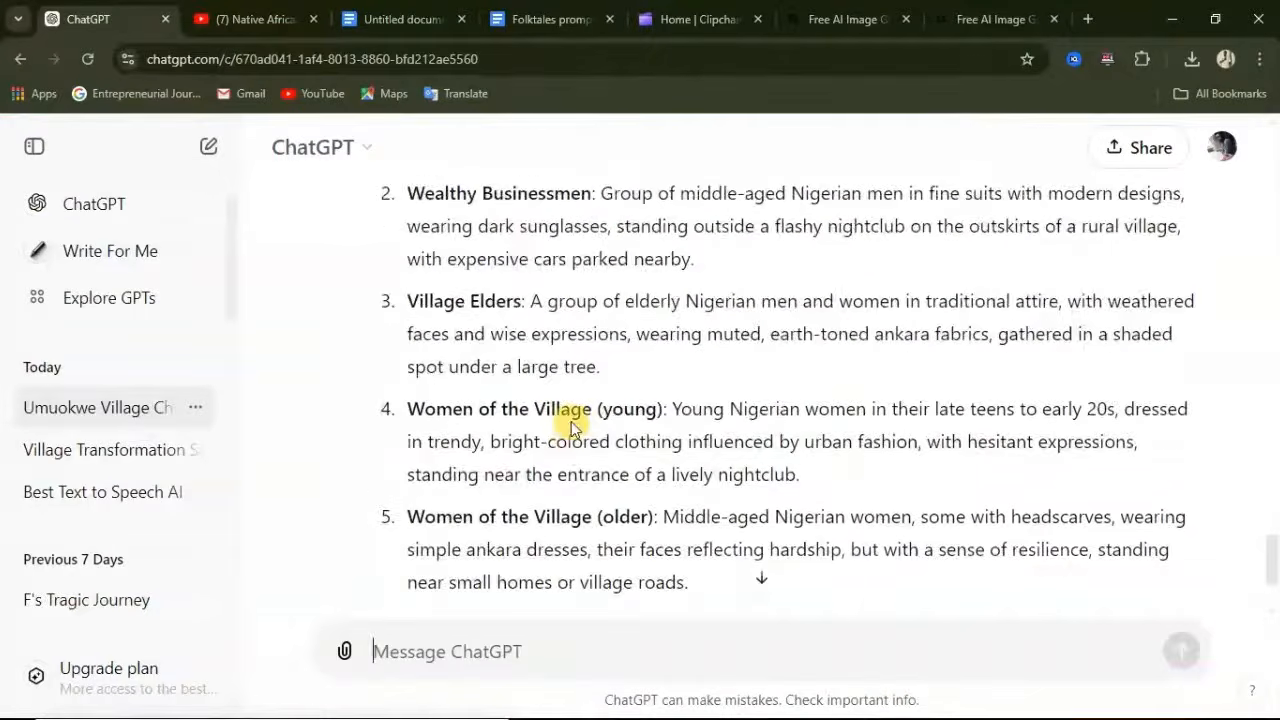
scroll(580, 418, up, 3)
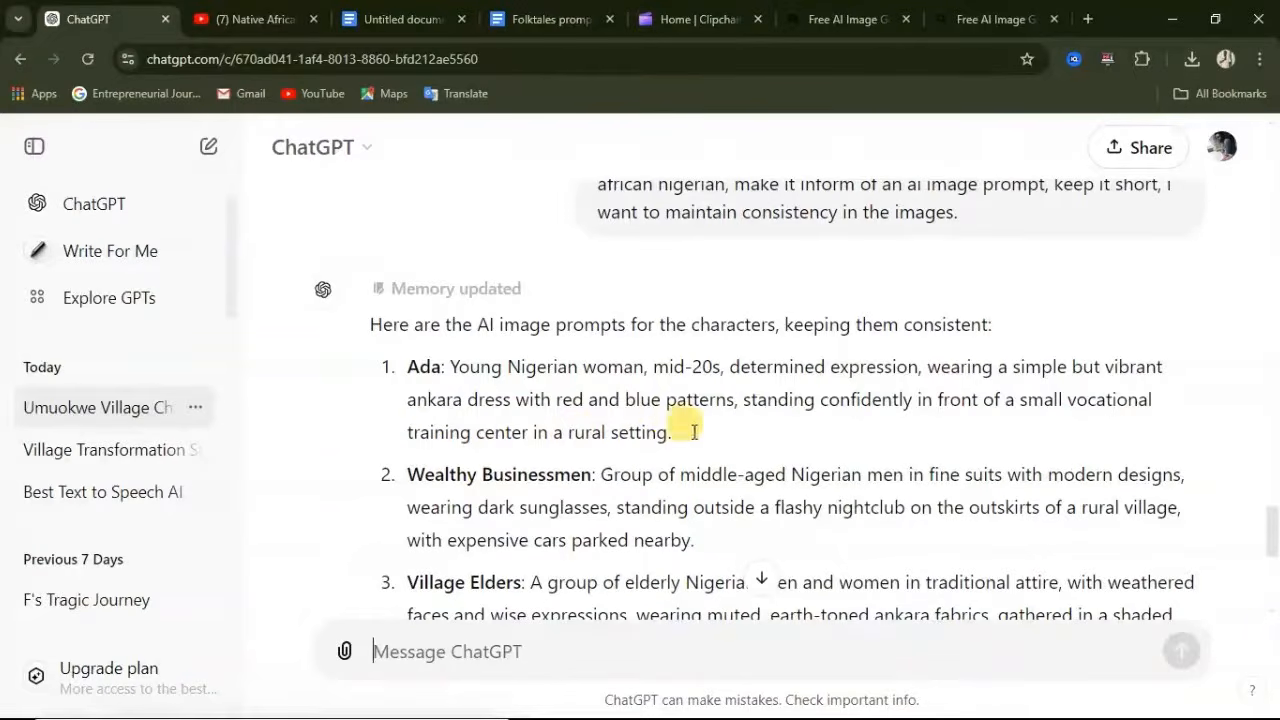
scroll(537, 388, down, 1)
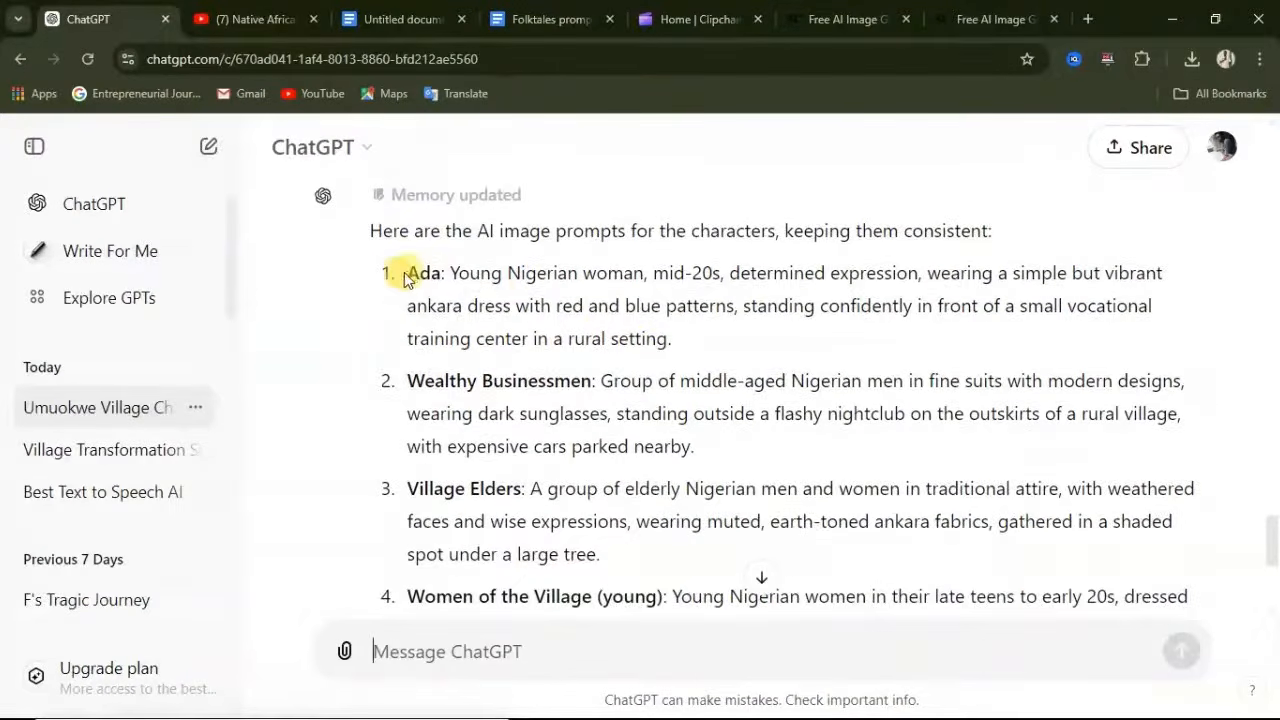
drag(405, 278, 712, 486)
scroll(571, 491, down, 2)
scroll(712, 486, down, 1)
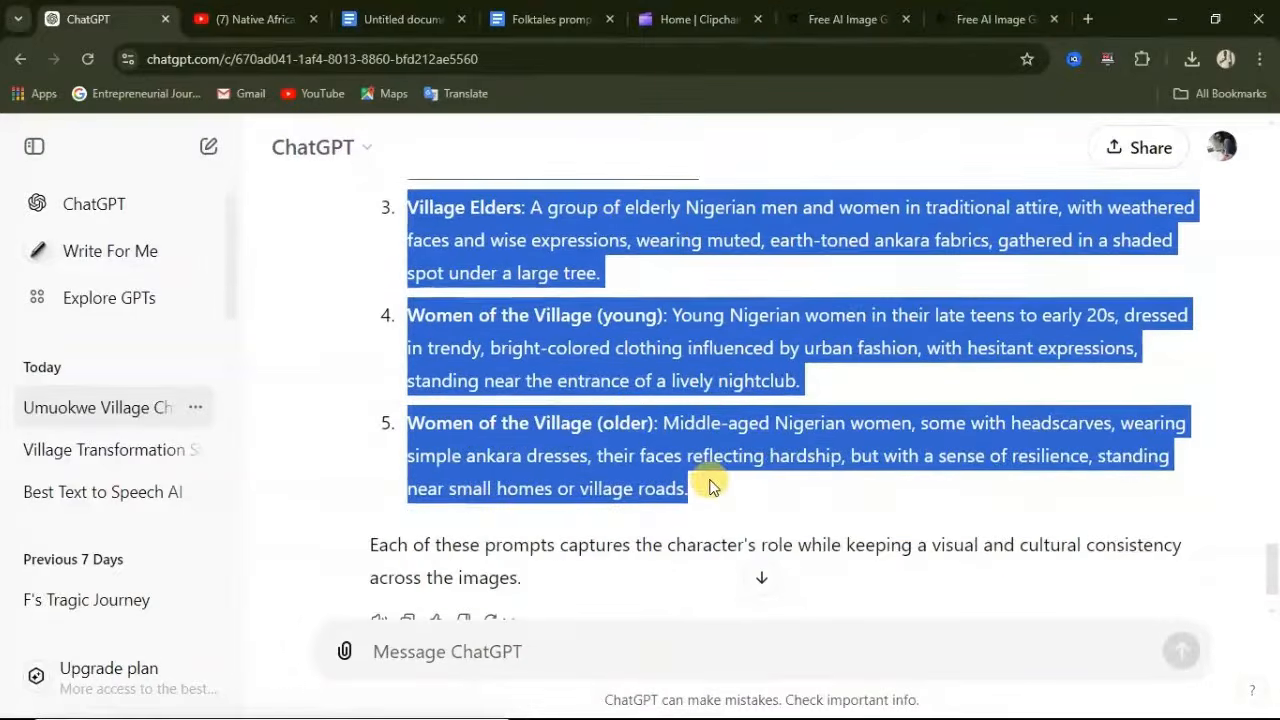
right_click(555, 352)
click(590, 371)
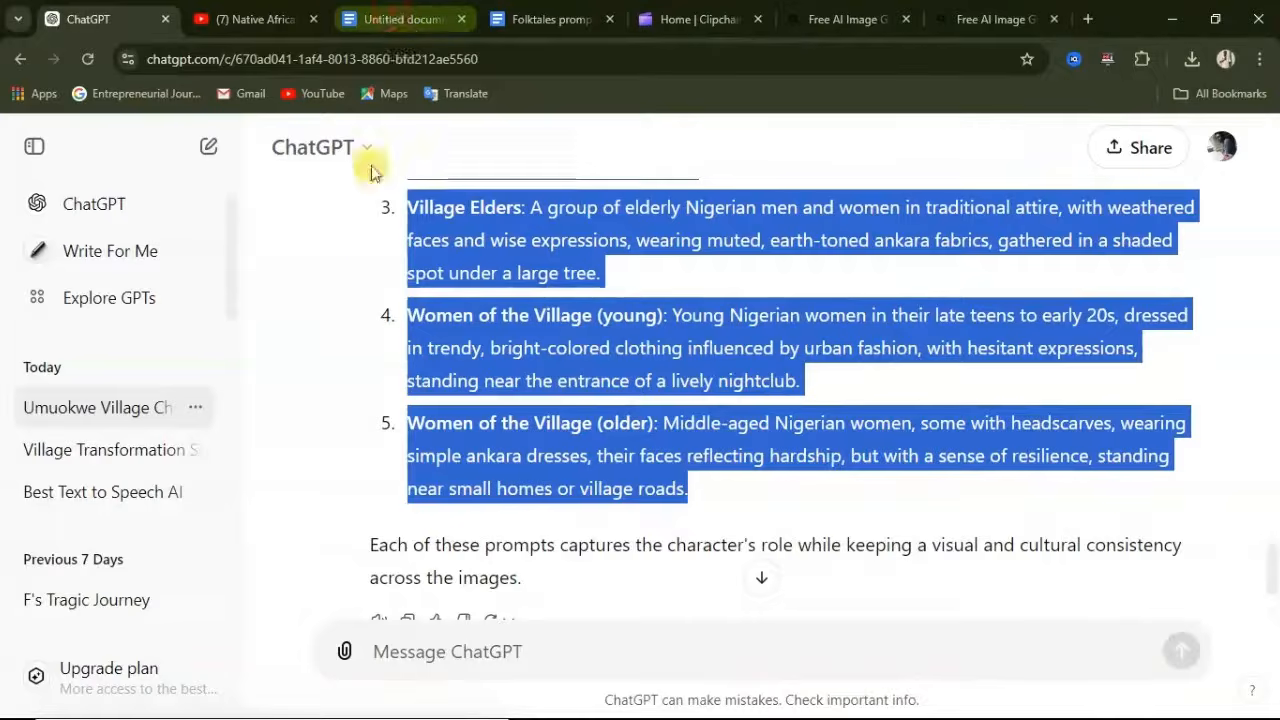
Paste the five copied character prompts without formatting on a new page after the story in the untitled Google Docs document.
click(400, 19)
scroll(455, 555, down, 15)
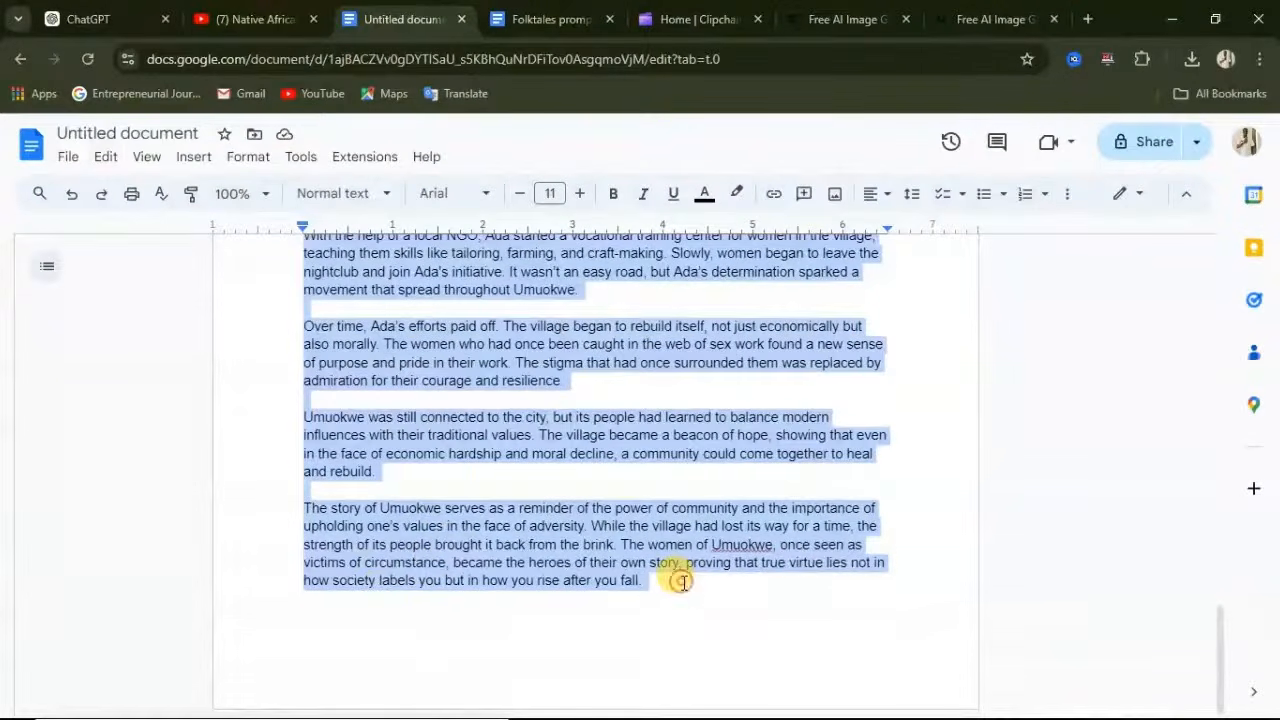
click(681, 583)
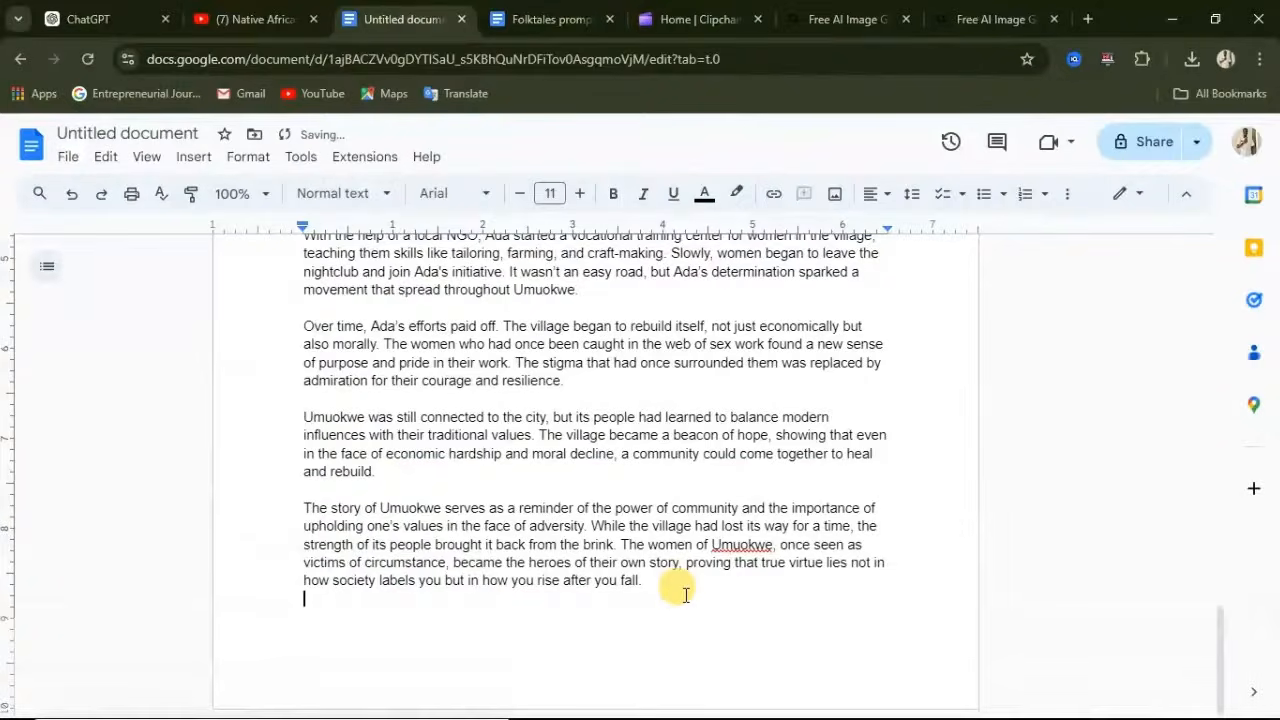
key(ctrl+Return)
scroll(673, 601, down, 4)
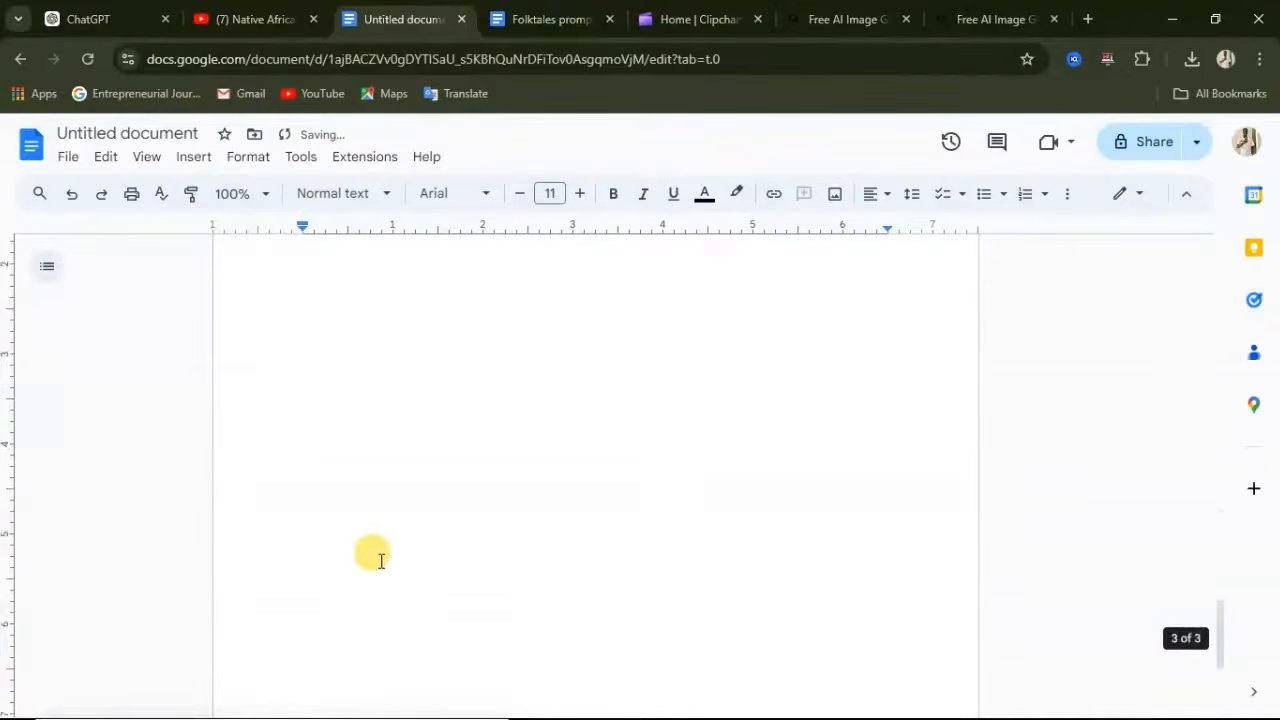
scroll(370, 368, up, 1)
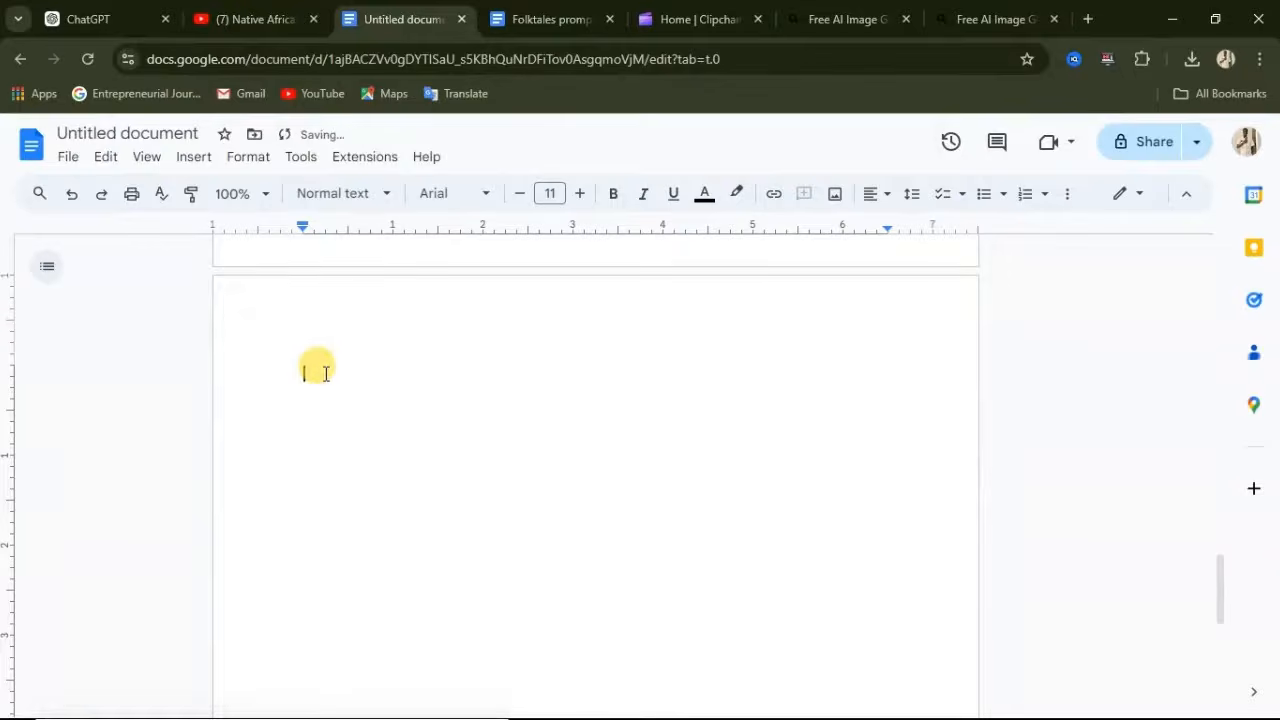
right_click(323, 371)
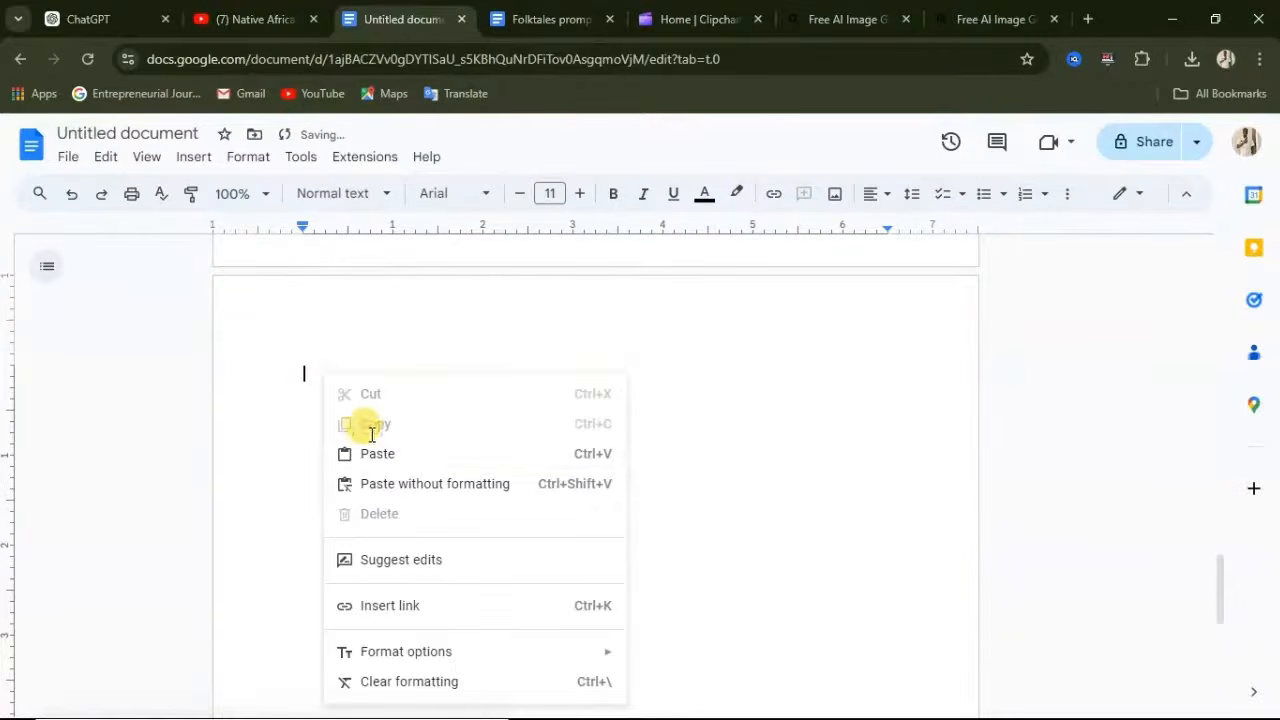
click(394, 484)
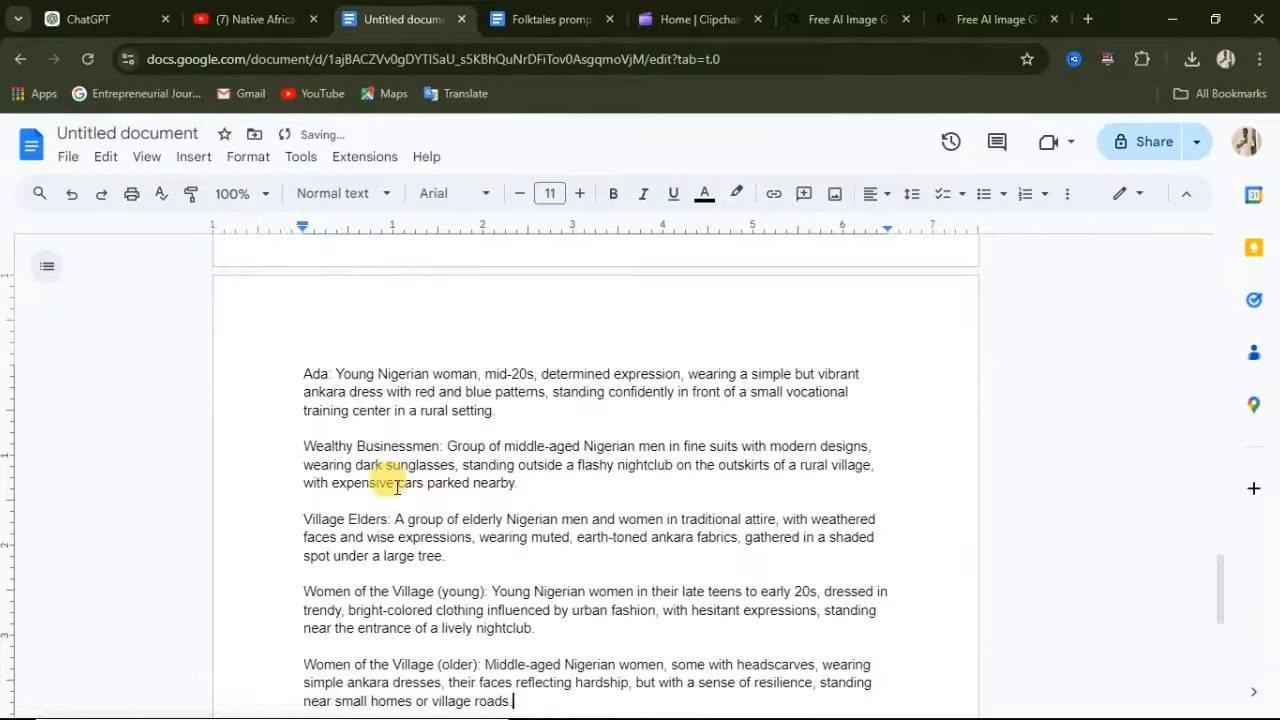
scroll(397, 487, down, 2)
scroll(389, 470, up, 1)
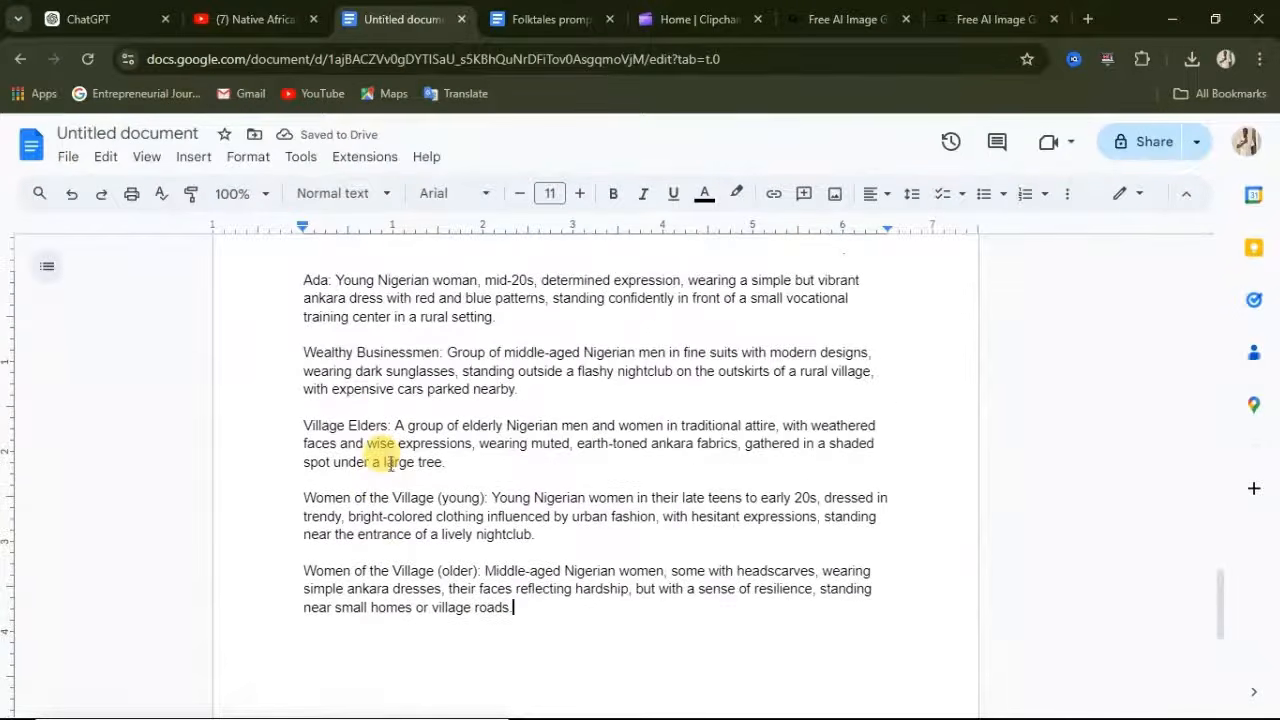
scroll(390, 462, up, 1)
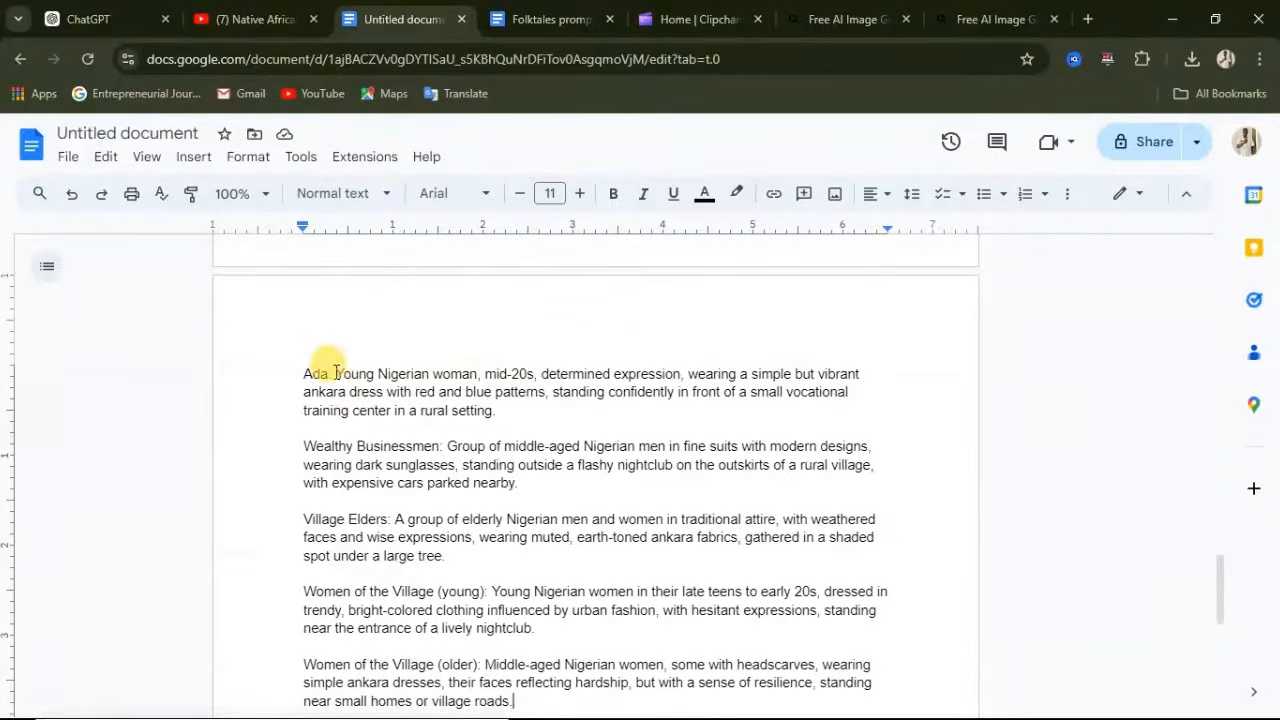
Bold the five character labels: Ada, Wealthy Businessmen, Village Elders, Women of the Village (young) and Women of the Village (older).
drag(333, 373, 288, 370)
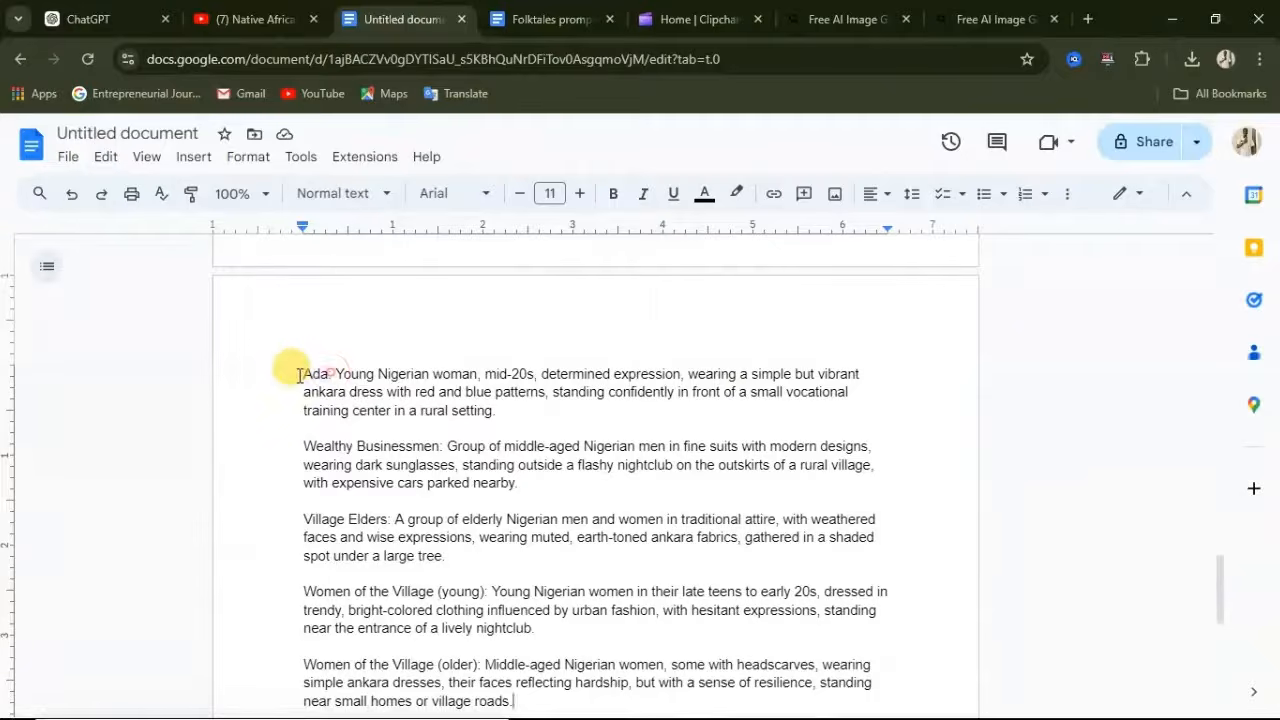
click(615, 194)
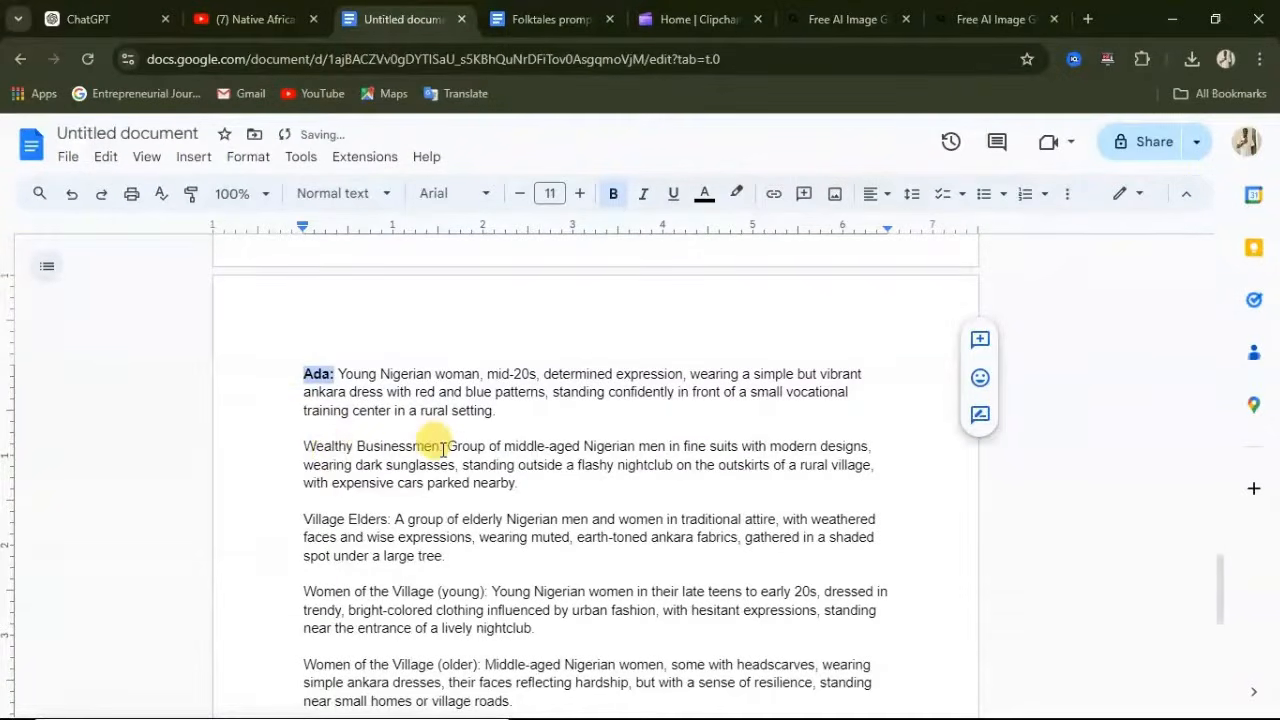
drag(444, 447, 286, 437)
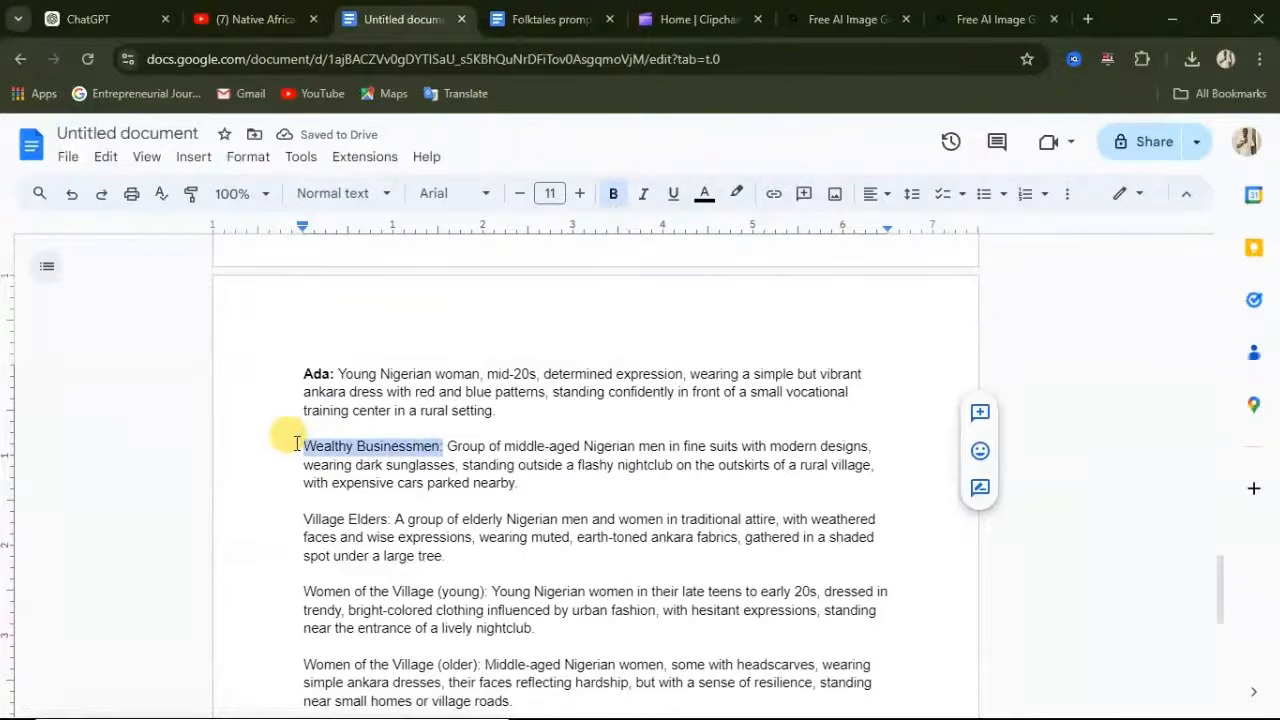
key(ctrl+b)
drag(390, 519, 300, 520)
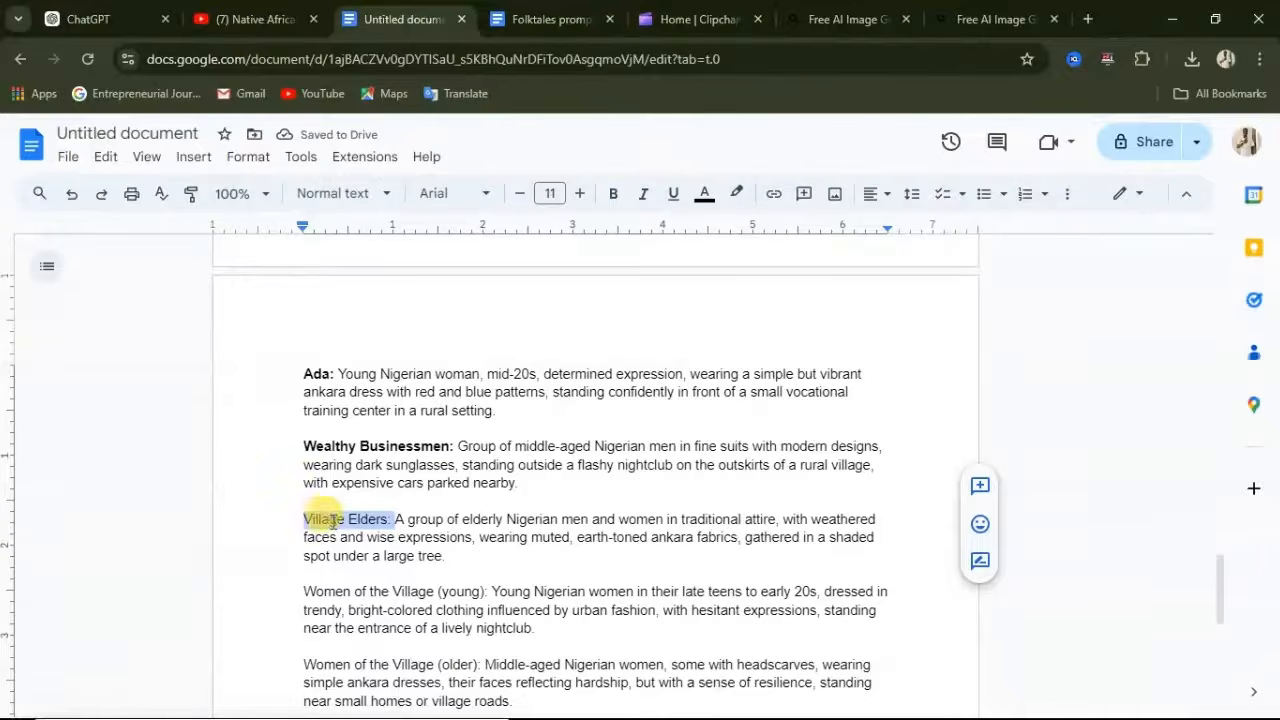
key(ctrl+b)
scroll(370, 500, down, 3)
drag(490, 311, 294, 306)
key(ctrl+b)
drag(482, 383, 304, 383)
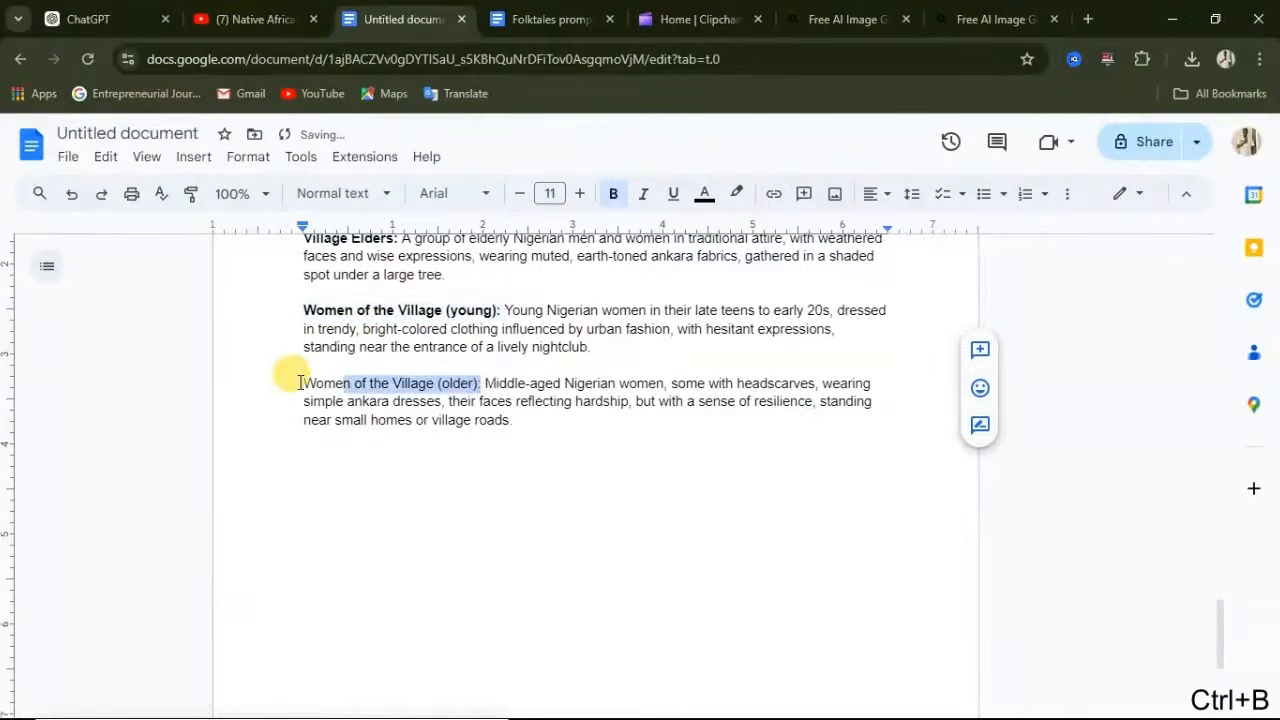
key(ctrl+b)
click(514, 420)
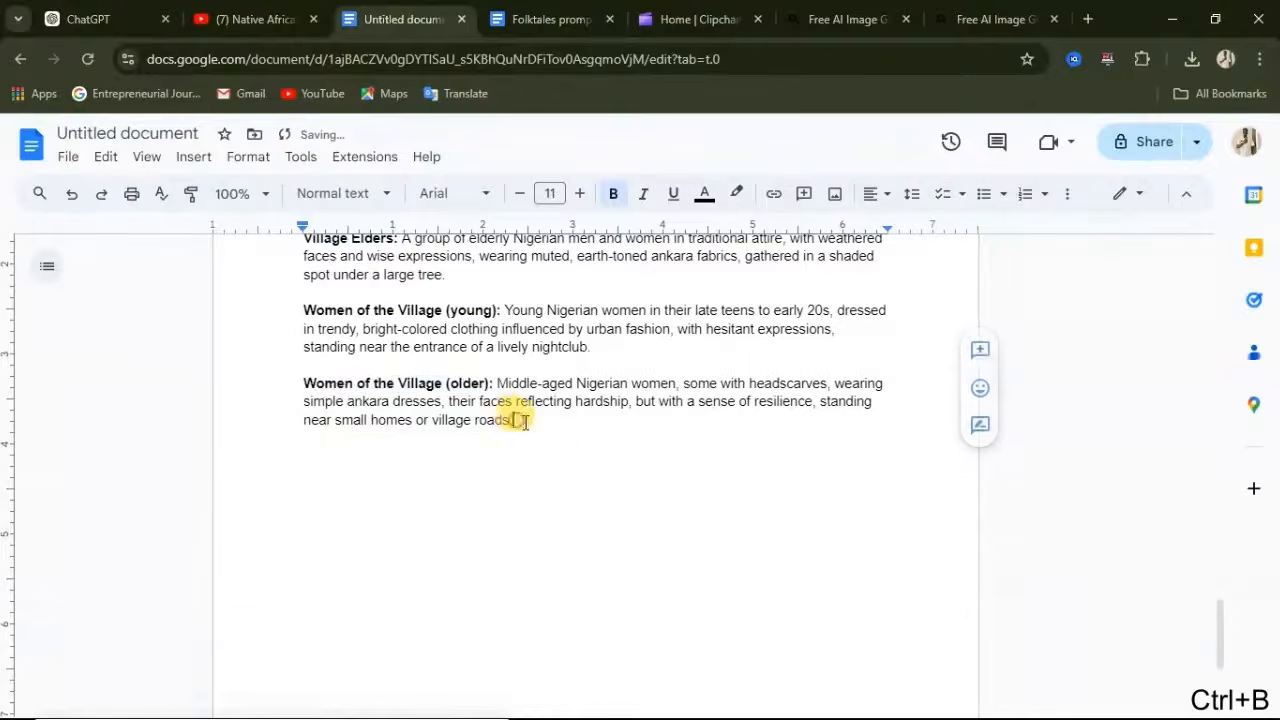
Set the font size of all five character profiles to 14.
scroll(500, 415, up, 3)
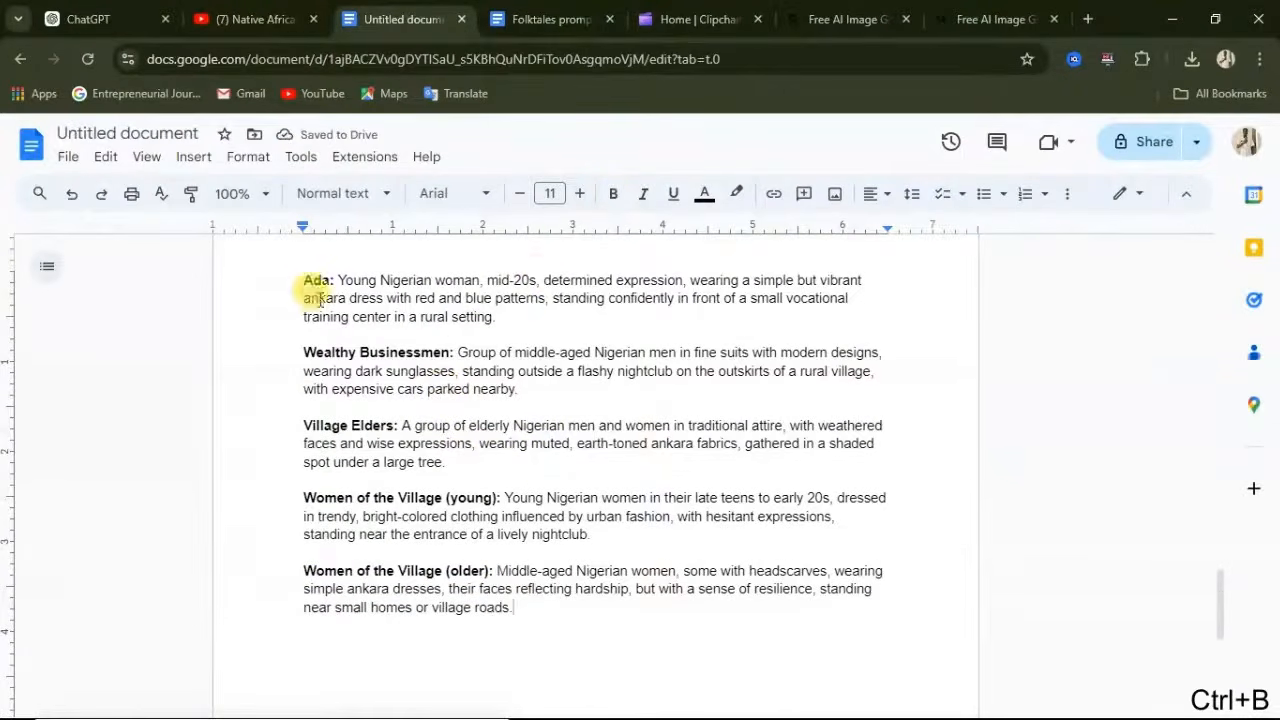
drag(303, 285, 623, 611)
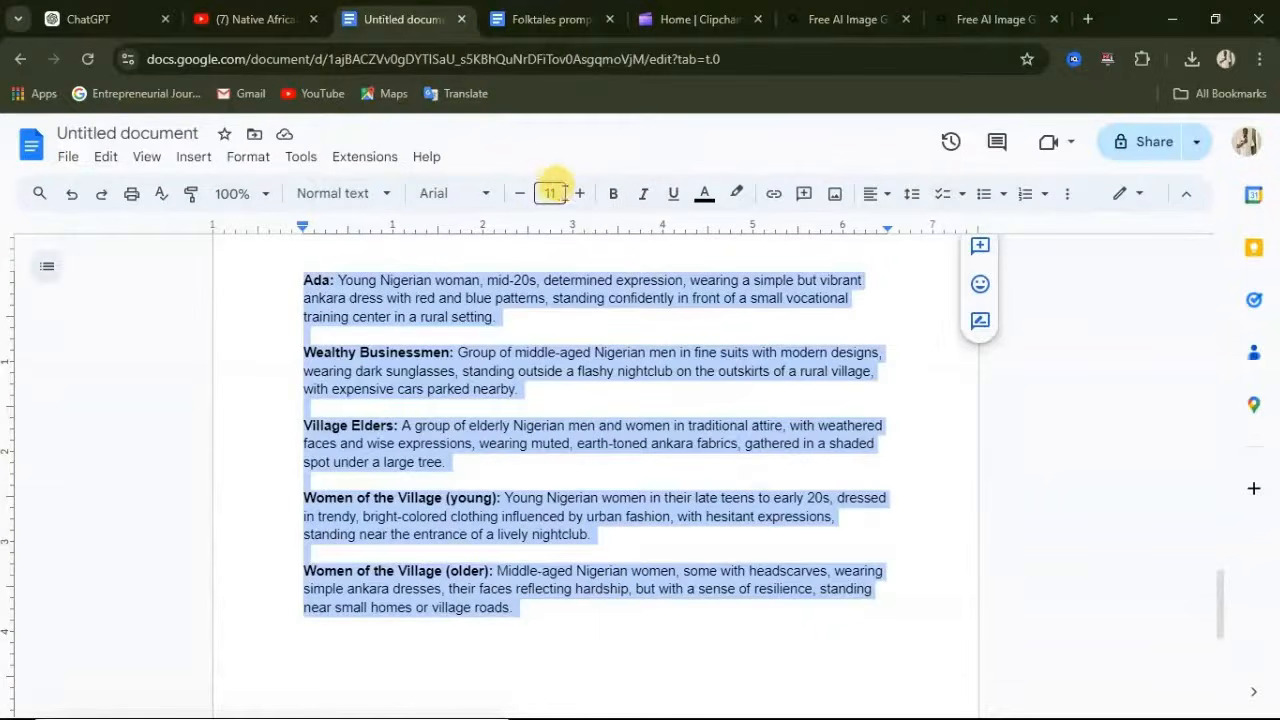
click(579, 194)
click(580, 195)
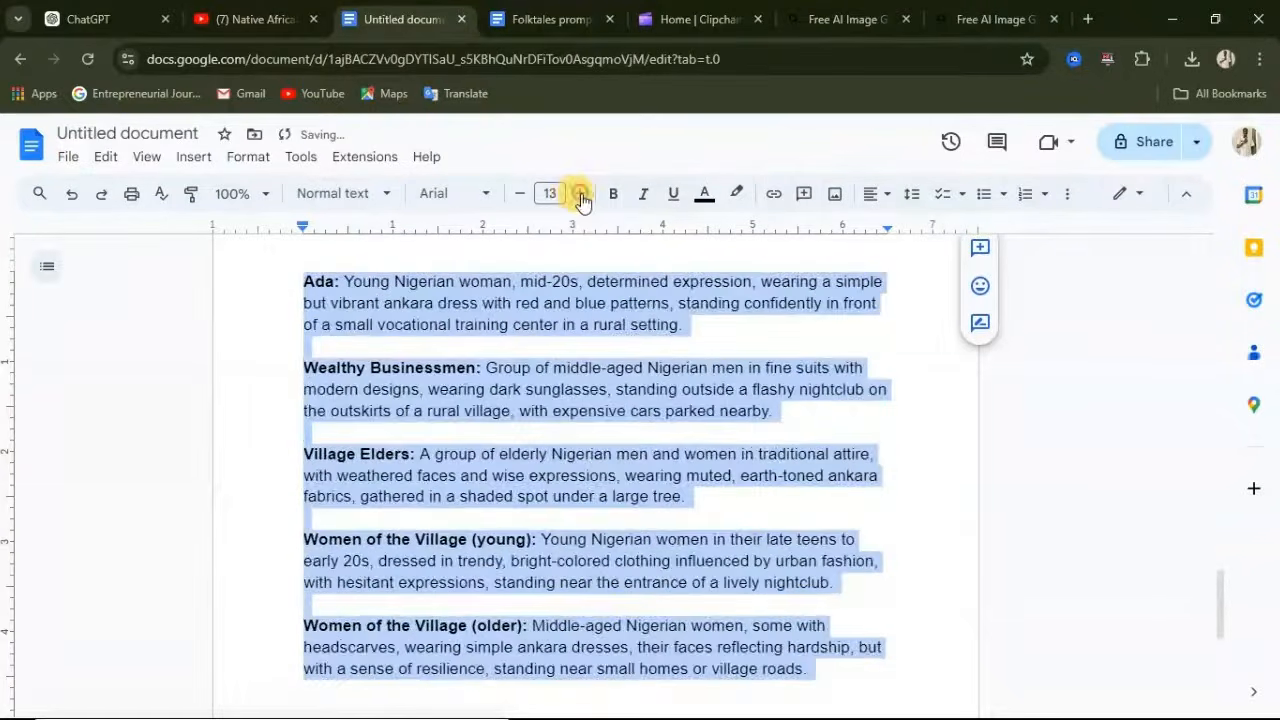
click(580, 194)
click(386, 347)
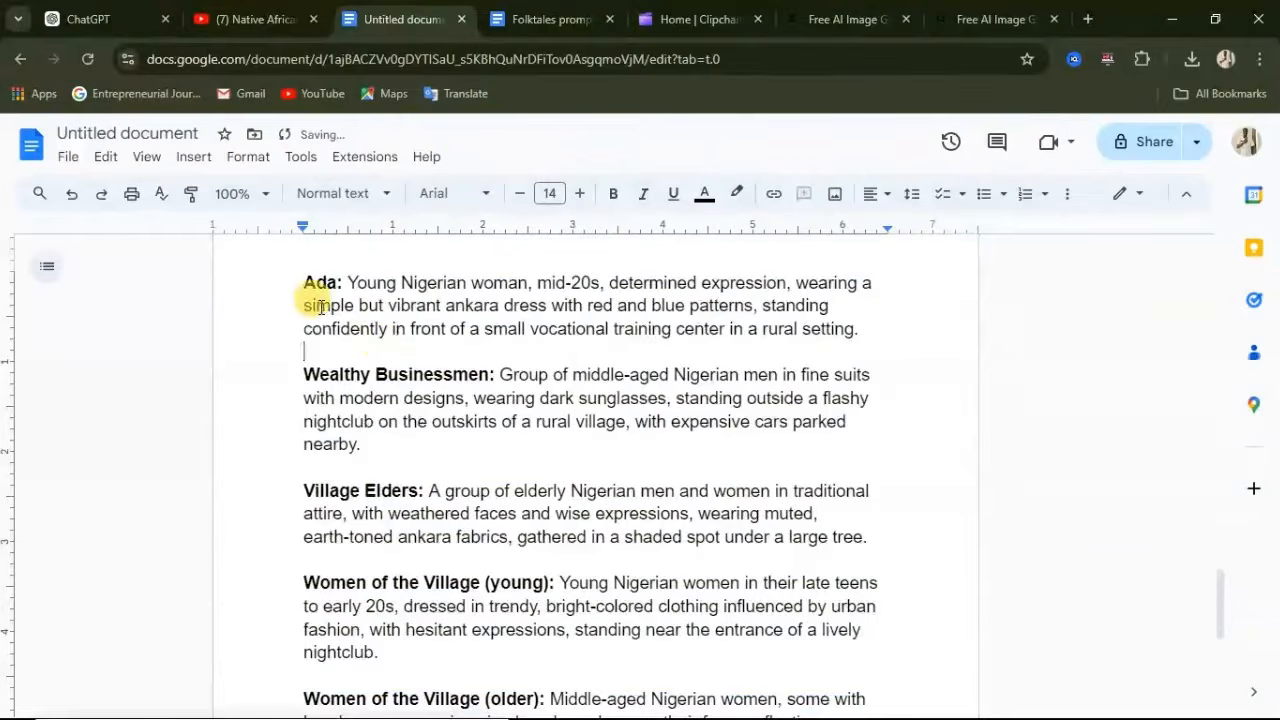
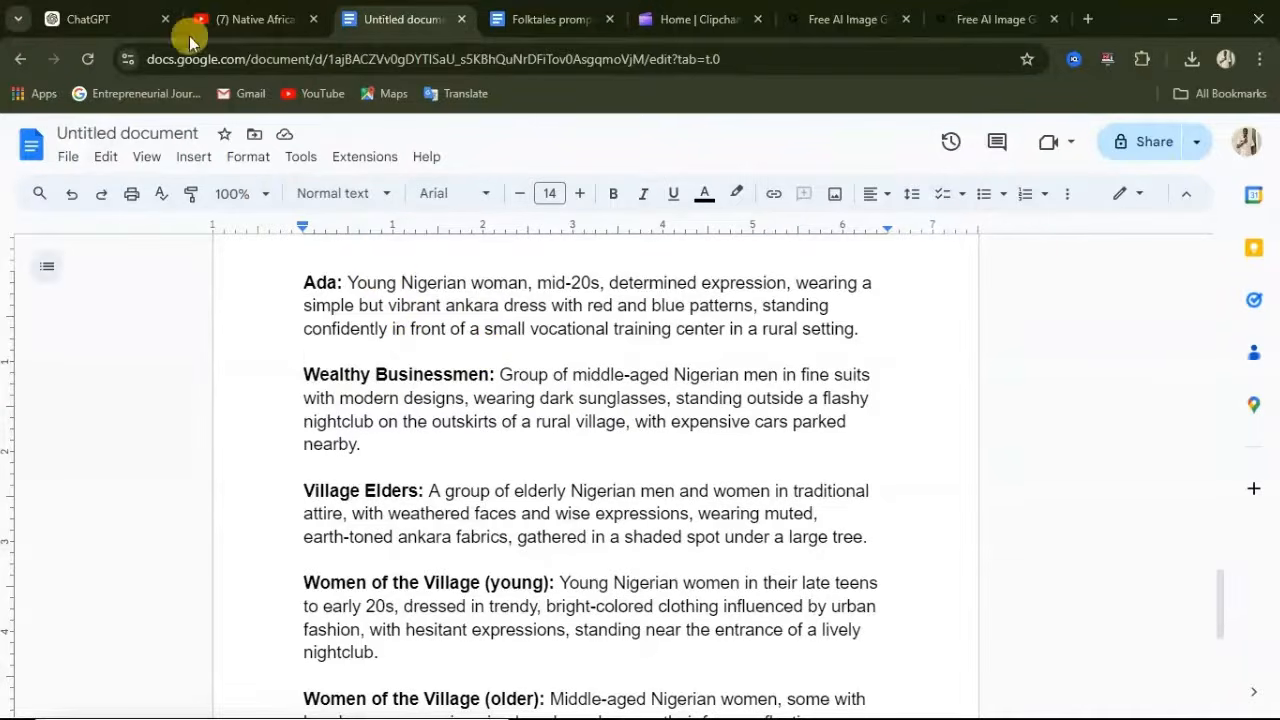
click(113, 27)
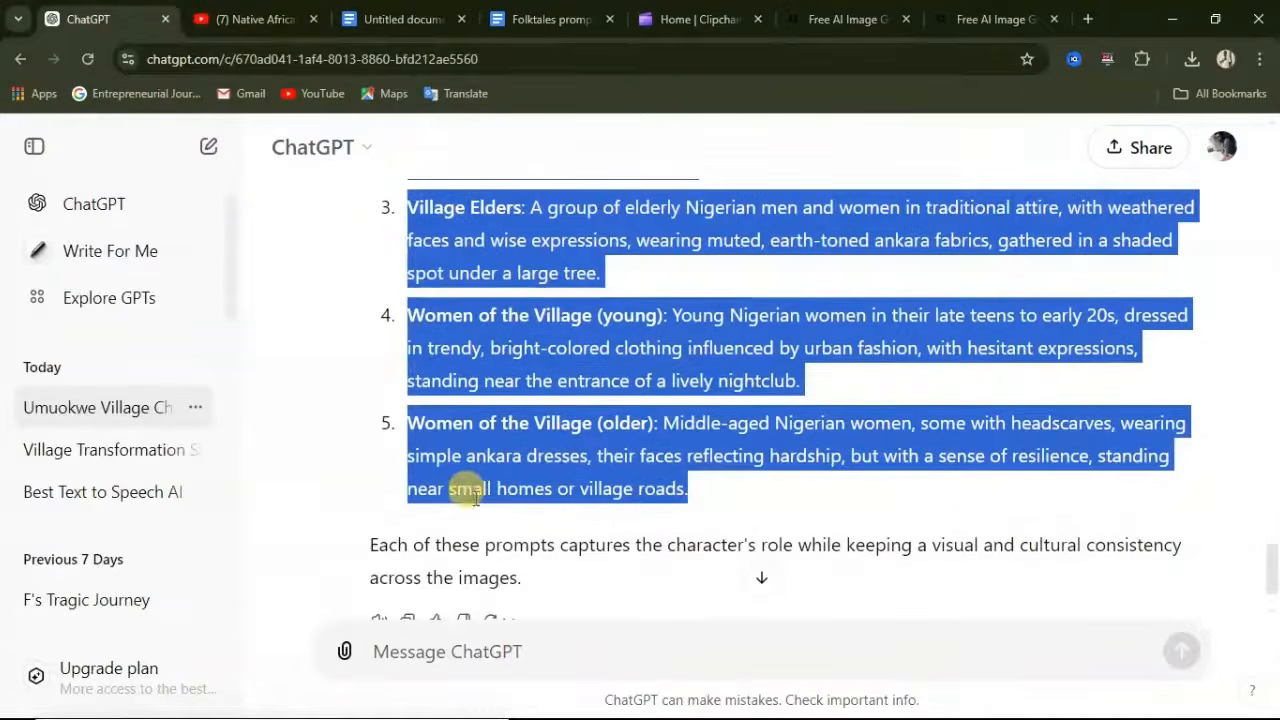
scroll(470, 560, down, 2)
click(477, 575)
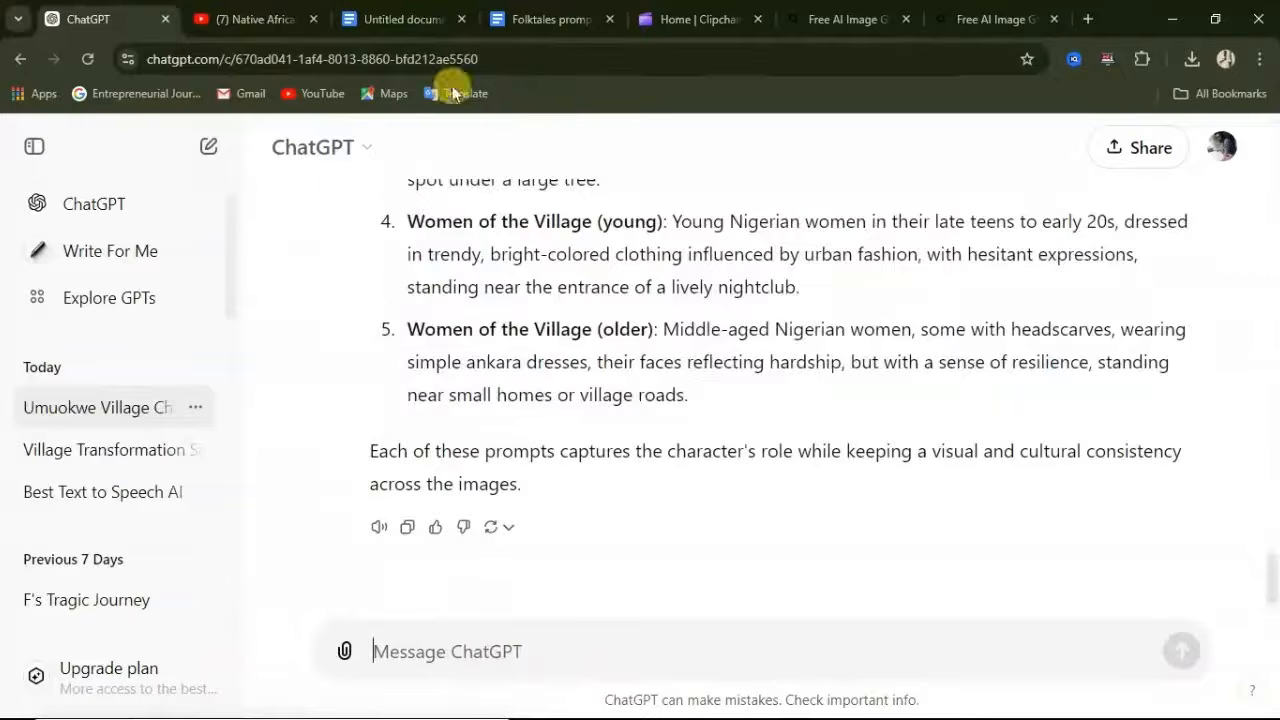
Copy the first five story paragraphs in the untitled document, from "The village of Umuokwe" to "the harsh realities of life.".
click(398, 27)
scroll(568, 386, up, 15)
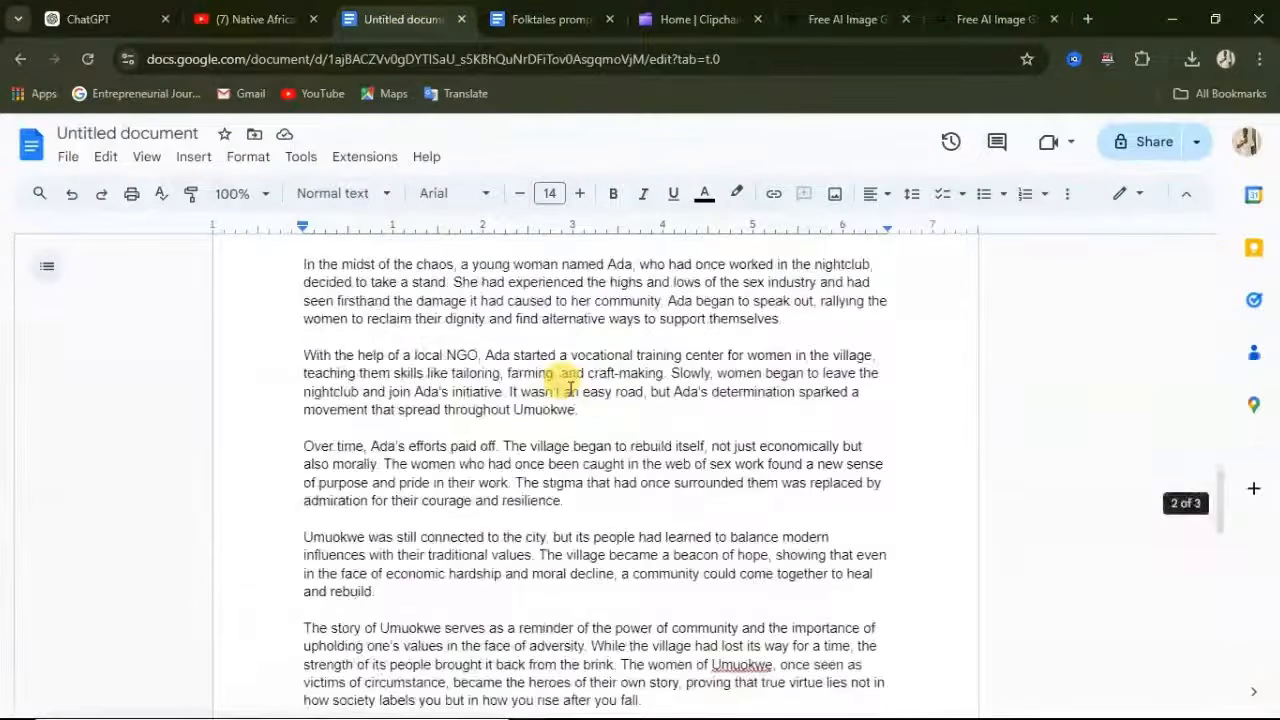
scroll(570, 388, up, 2)
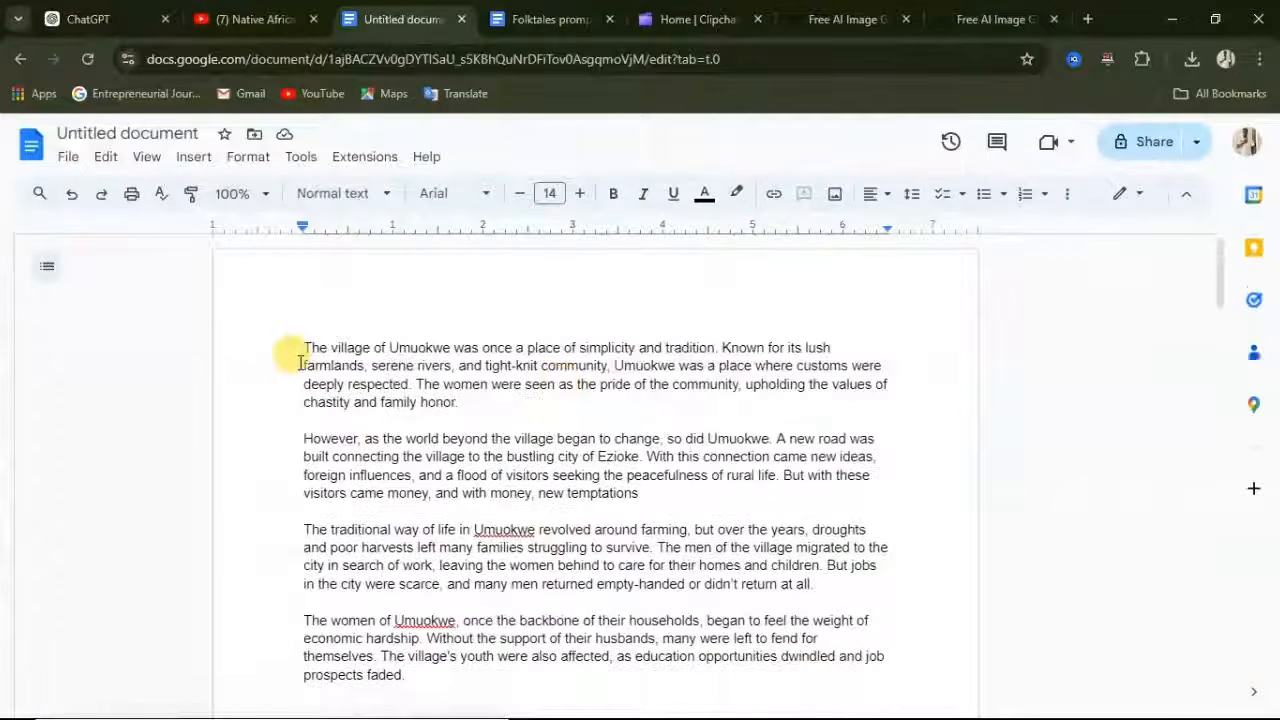
scroll(298, 345, down, 1)
click(302, 253)
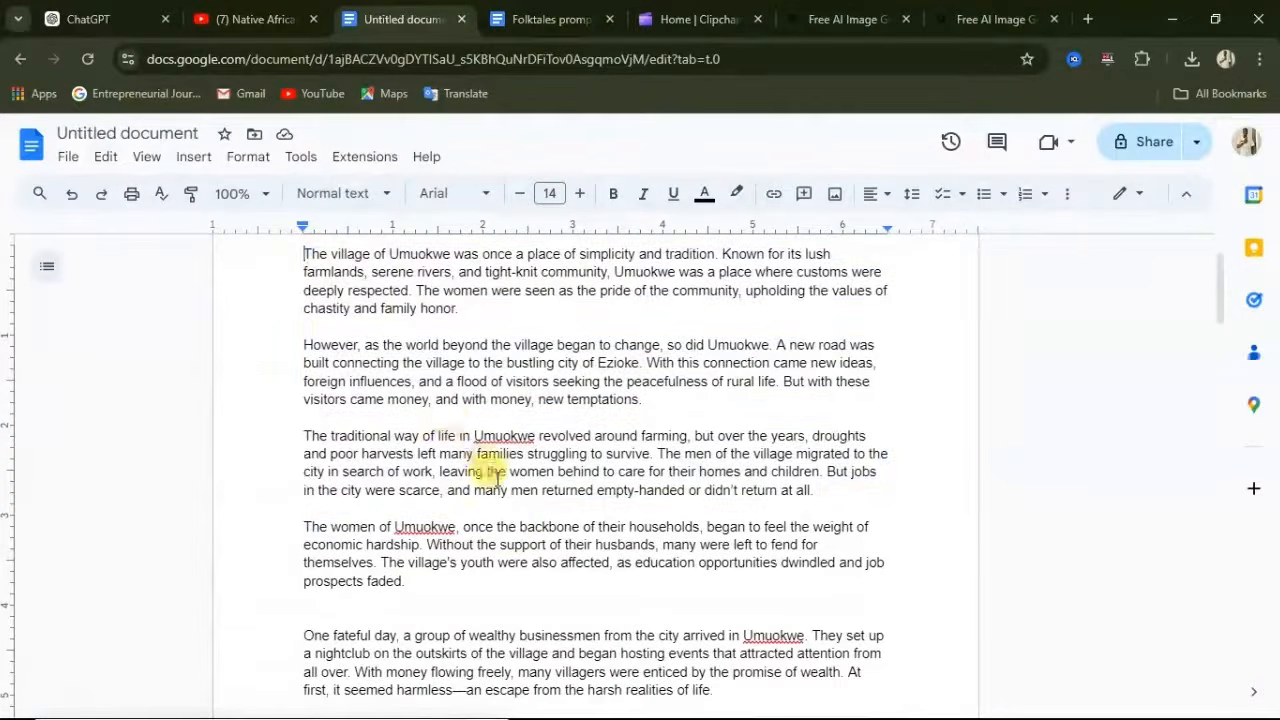
shift+click(603, 563)
scroll(523, 563, down, 3)
shift+click(749, 507)
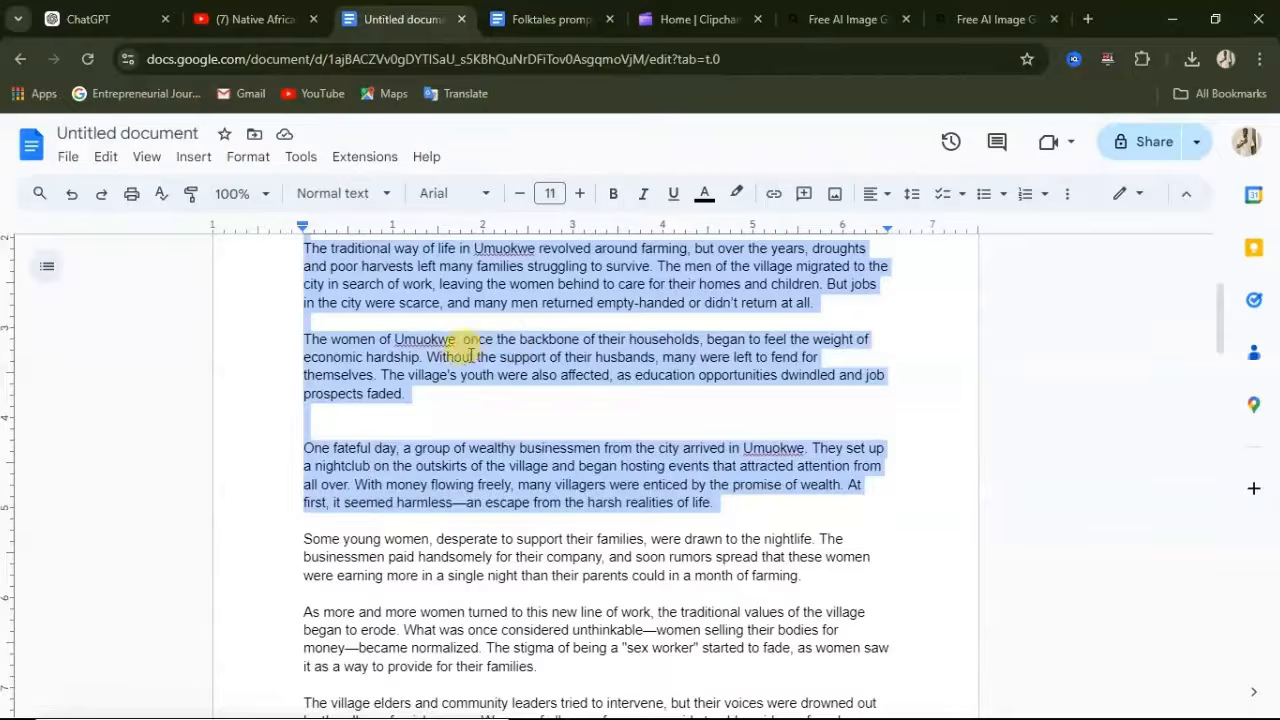
scroll(470, 360, up, 3)
right_click(438, 384)
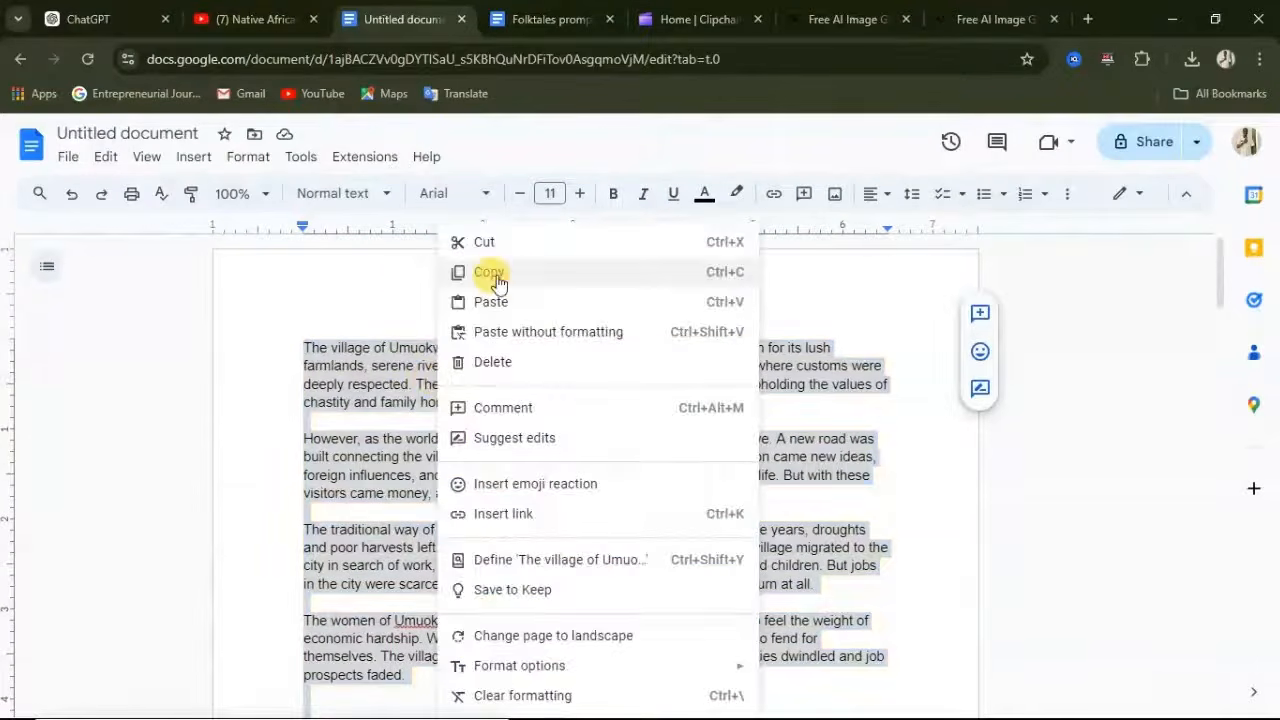
click(489, 271)
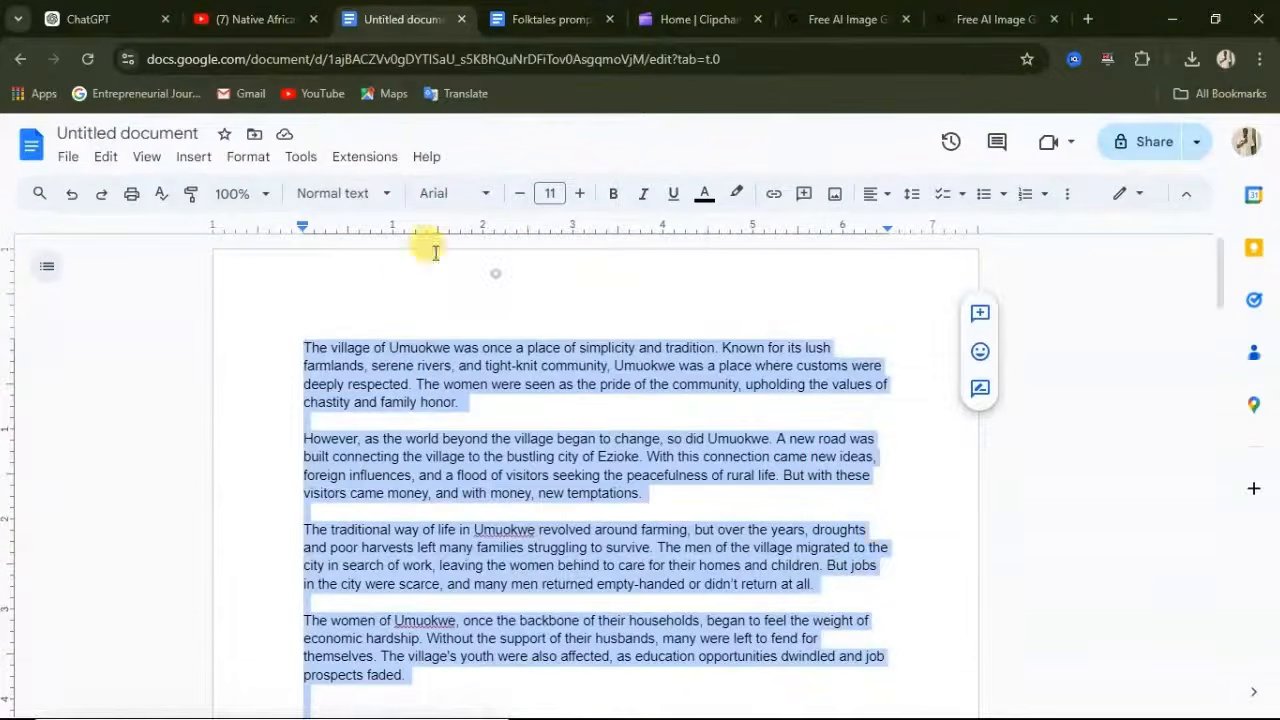
Switch to ChatGPT and paste the copied story paragraphs into the message box without sending.
click(97, 24)
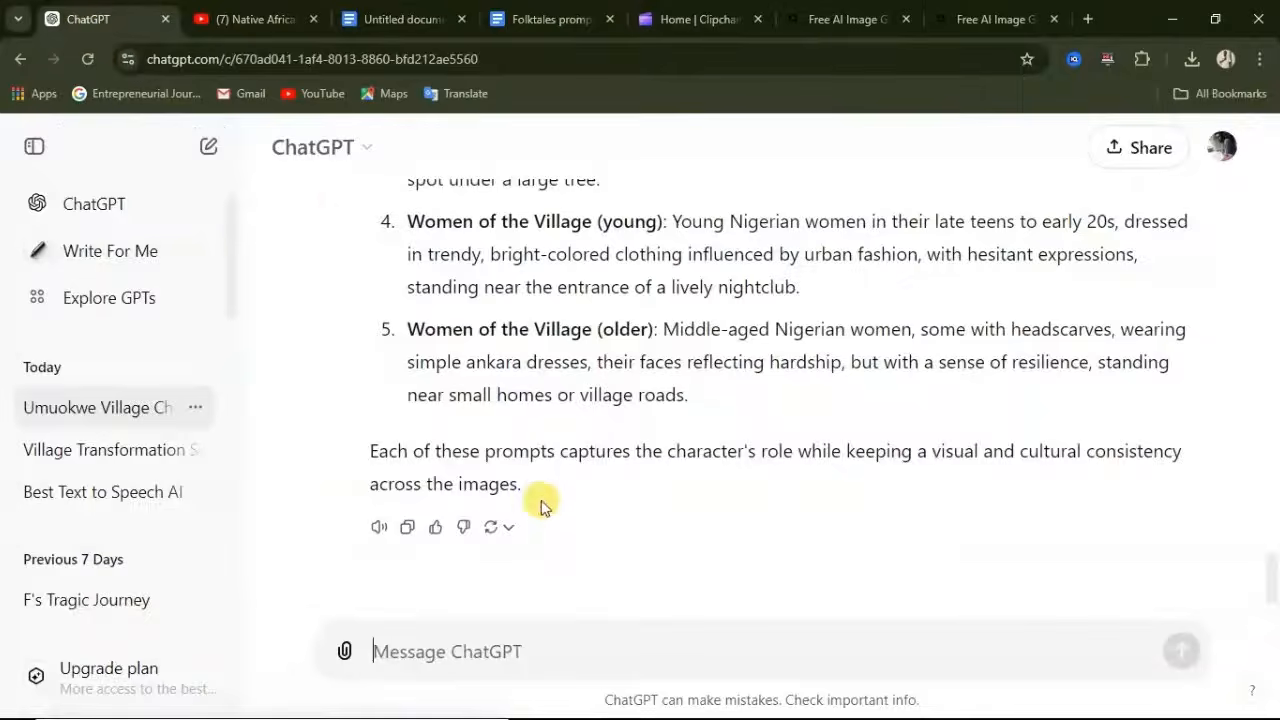
right_click(421, 655)
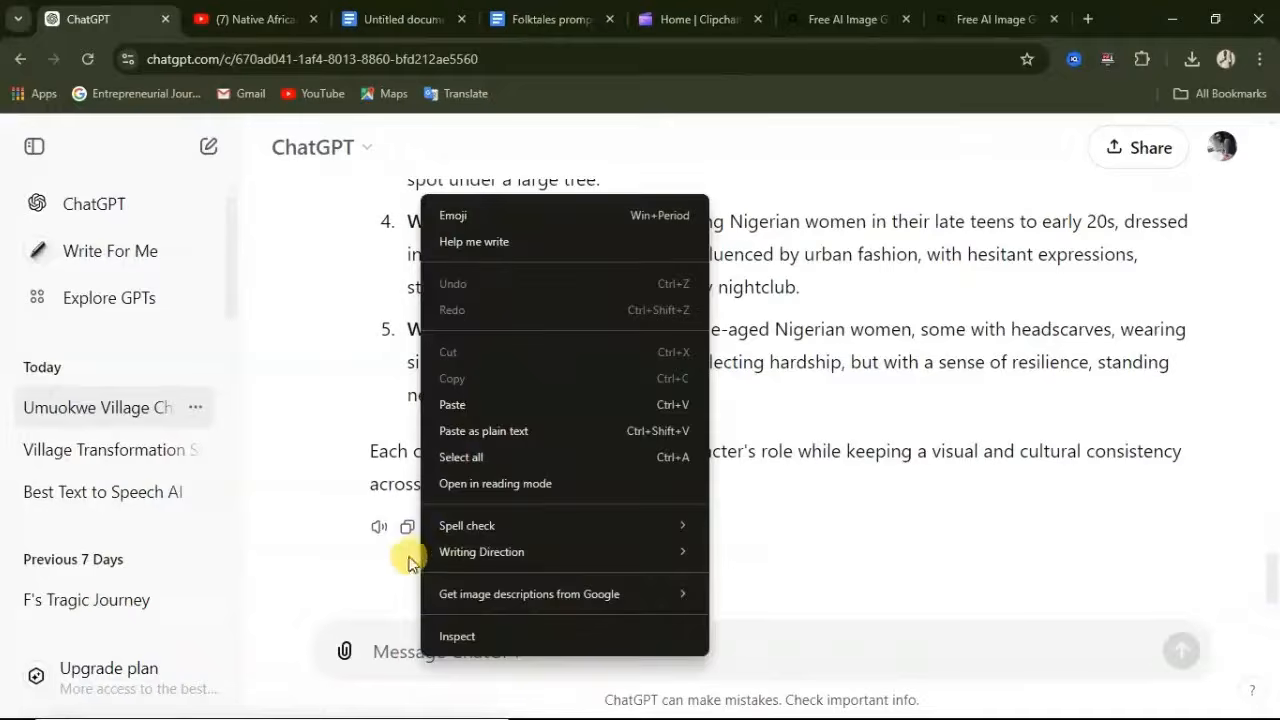
click(453, 410)
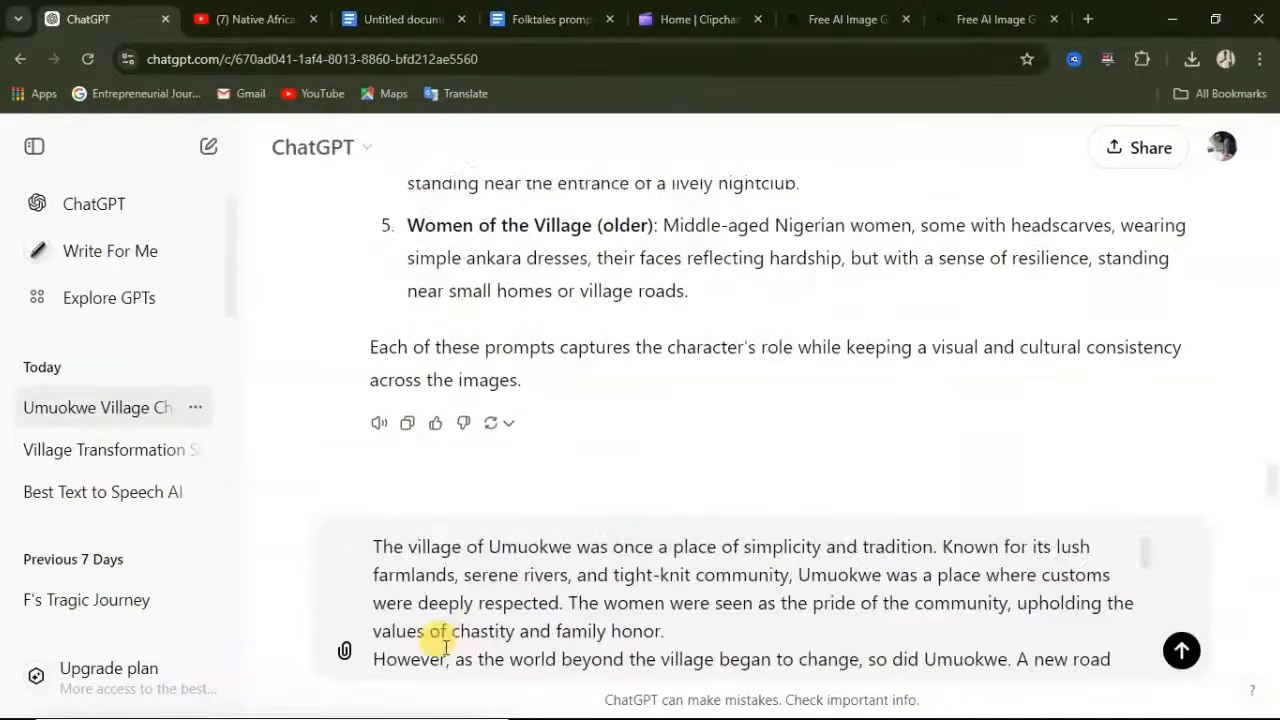
Copy the prompt "now give me an image prompt and include the characters profile for each paragraph, keep it short" from the Folktales prompt document.
click(565, 28)
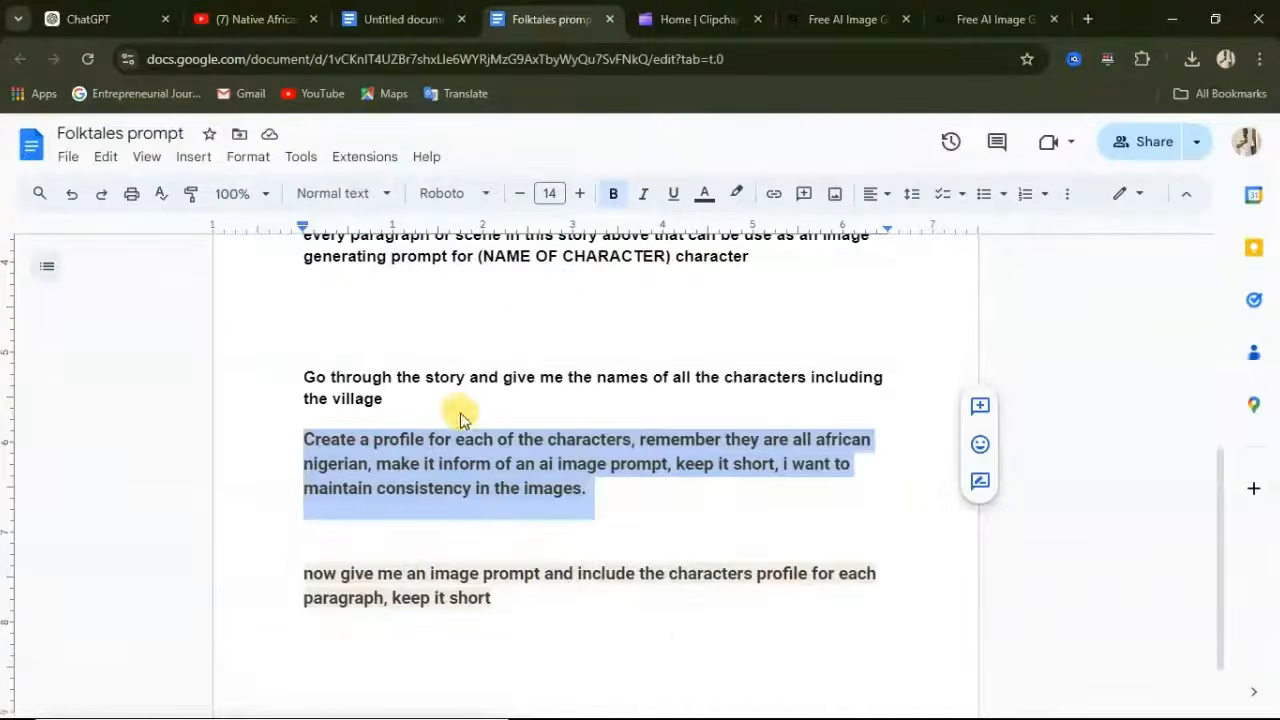
scroll(467, 418, down, 2)
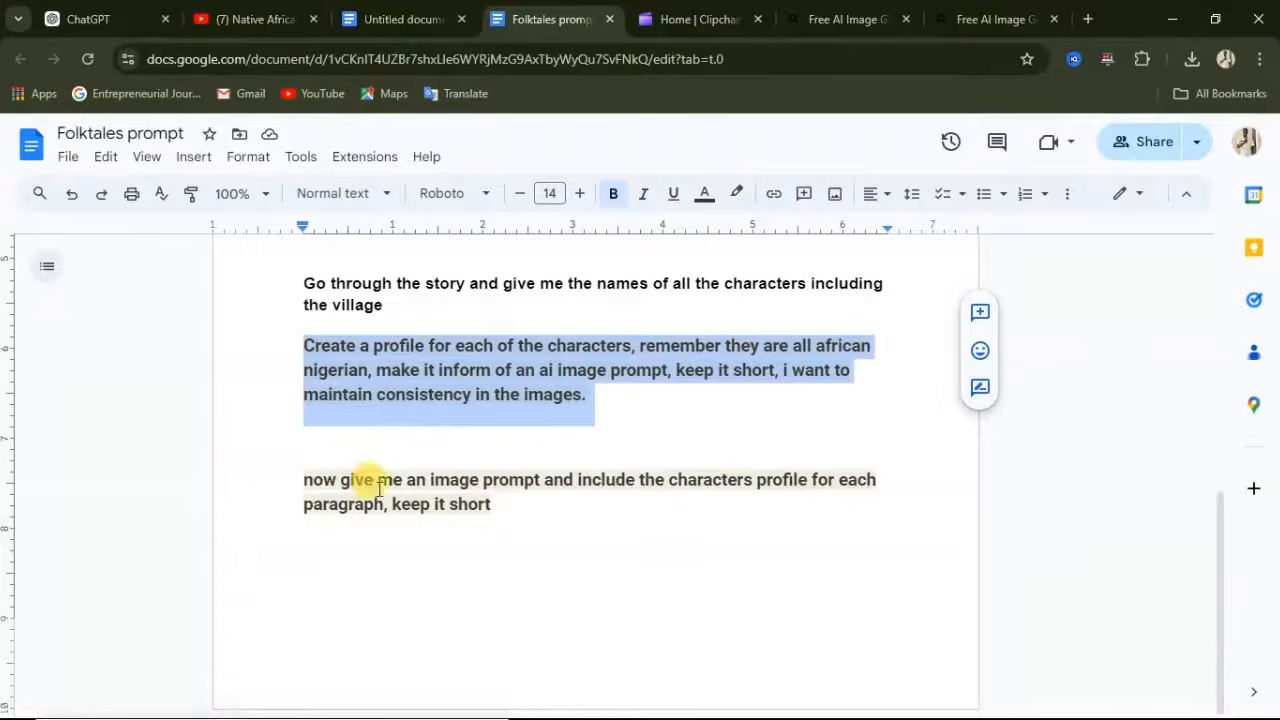
click(650, 487)
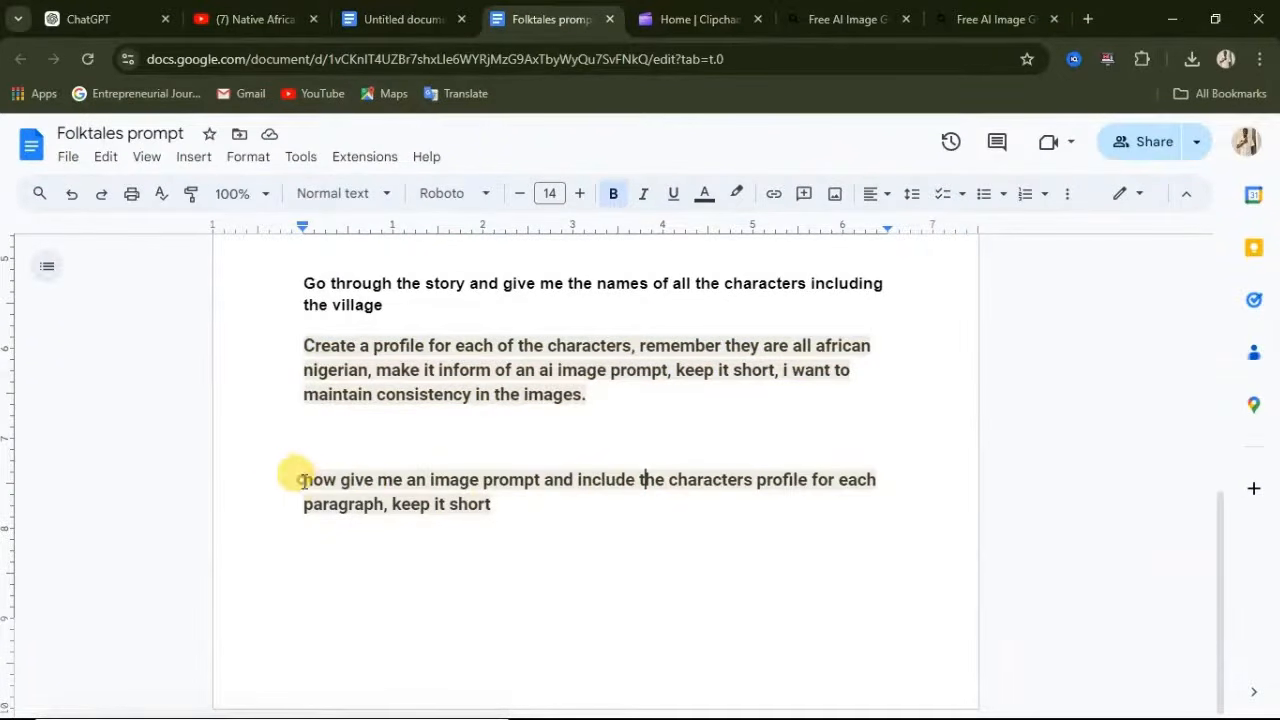
triple_click(465, 503)
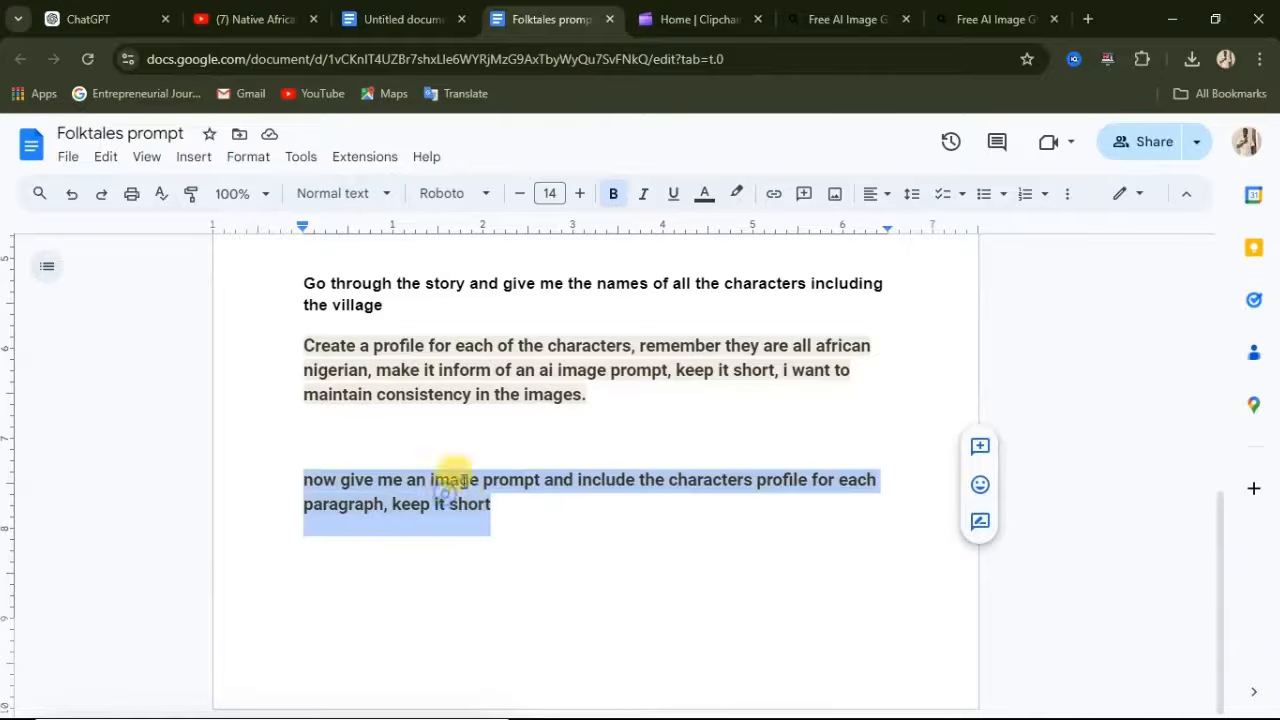
right_click(455, 480)
click(500, 273)
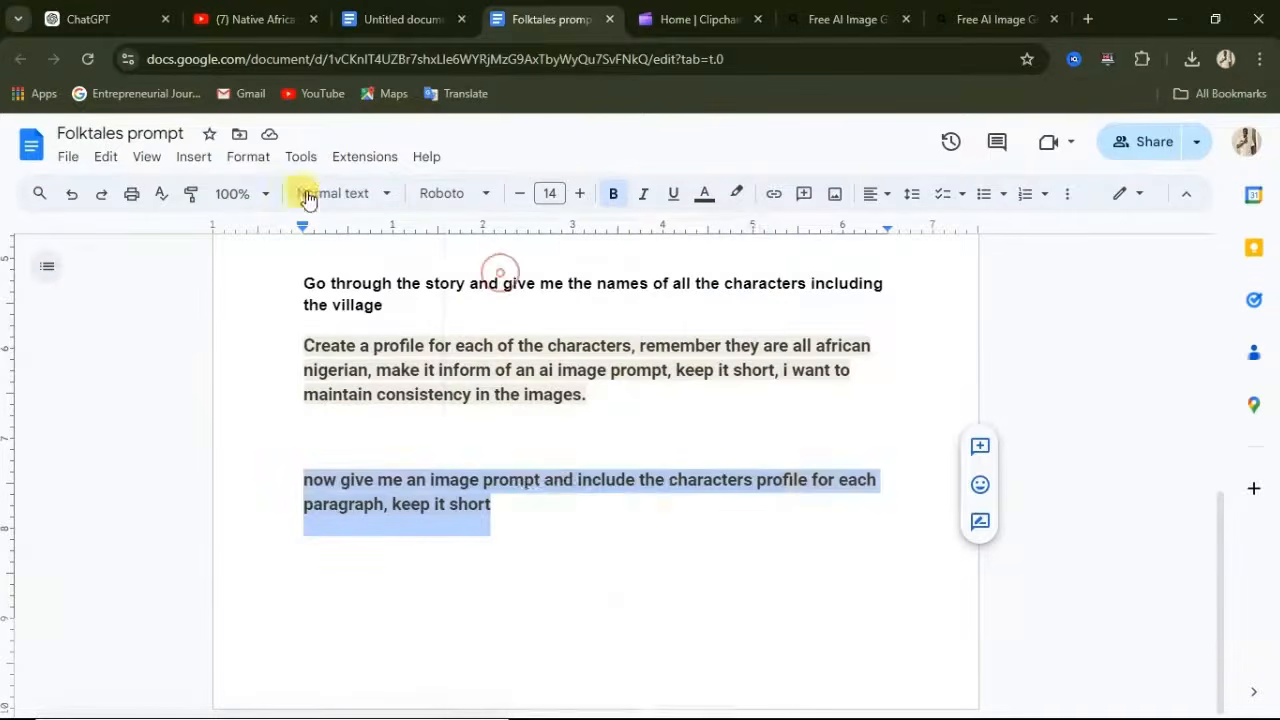
Switch to ChatGPT, insert the copied image-prompt request followed by an opening quotation mark before the story paragraphs, and send the message.
click(90, 19)
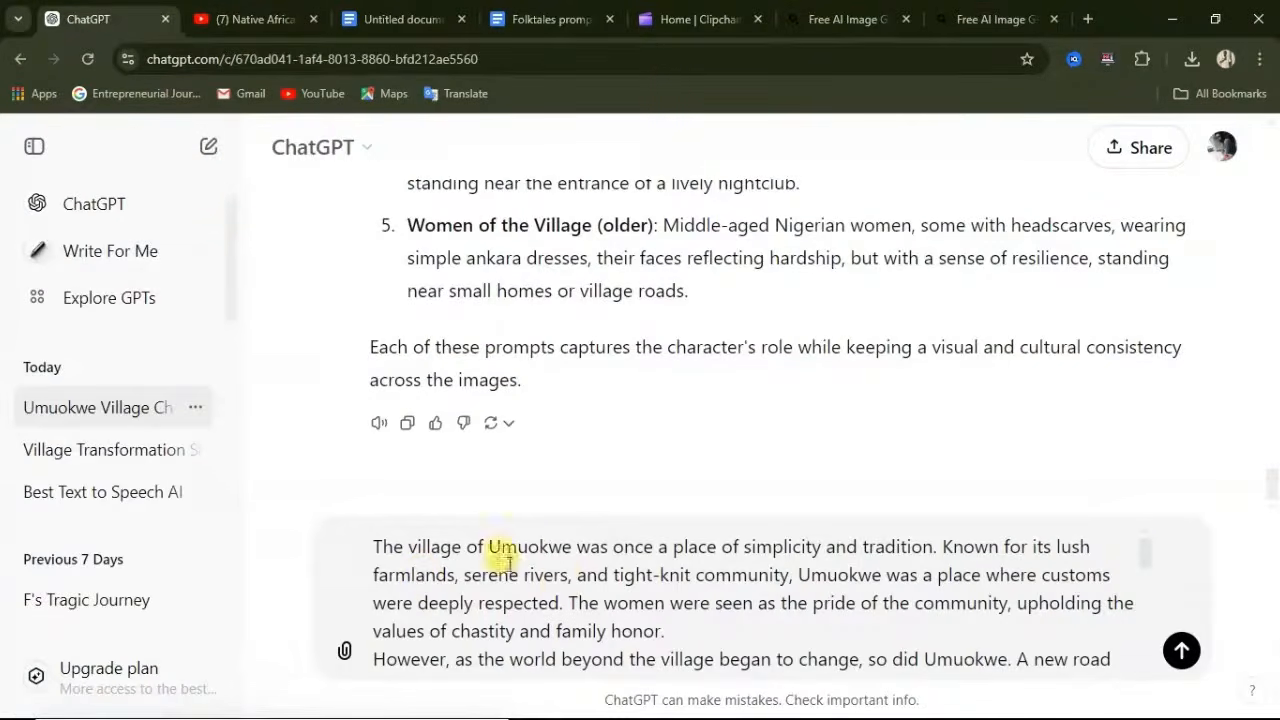
click(373, 545)
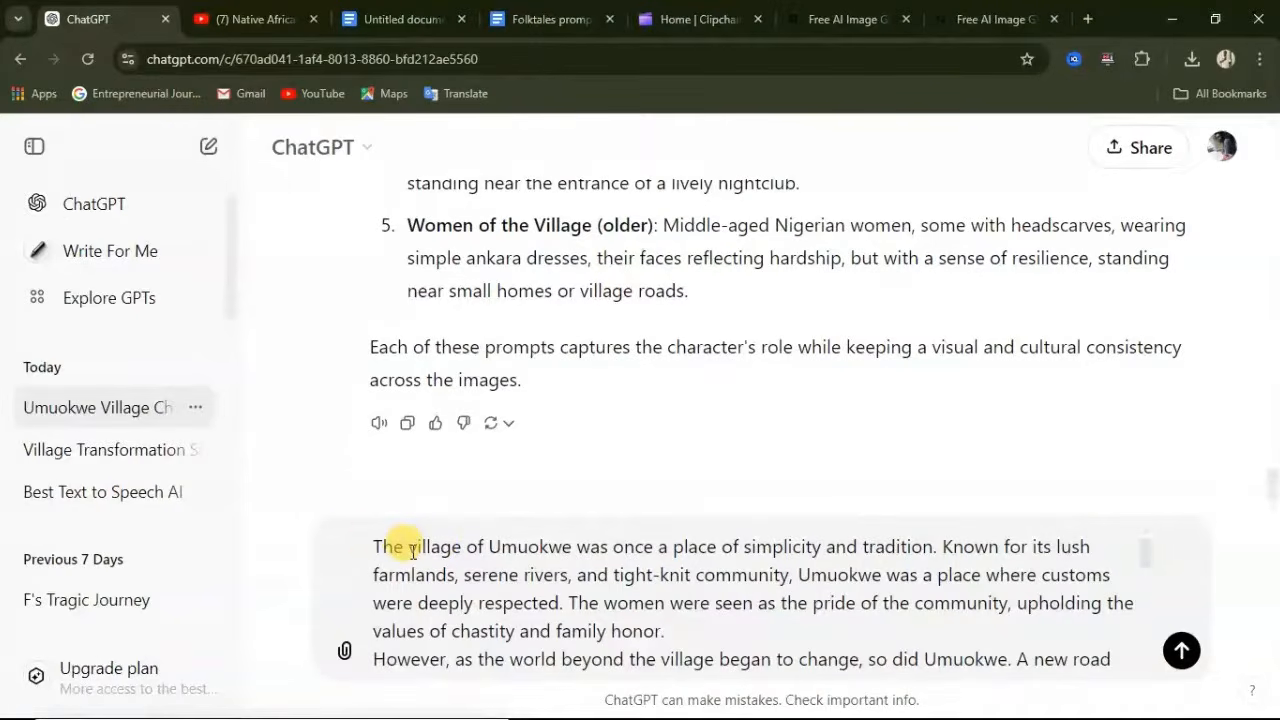
key(ctrl+v)
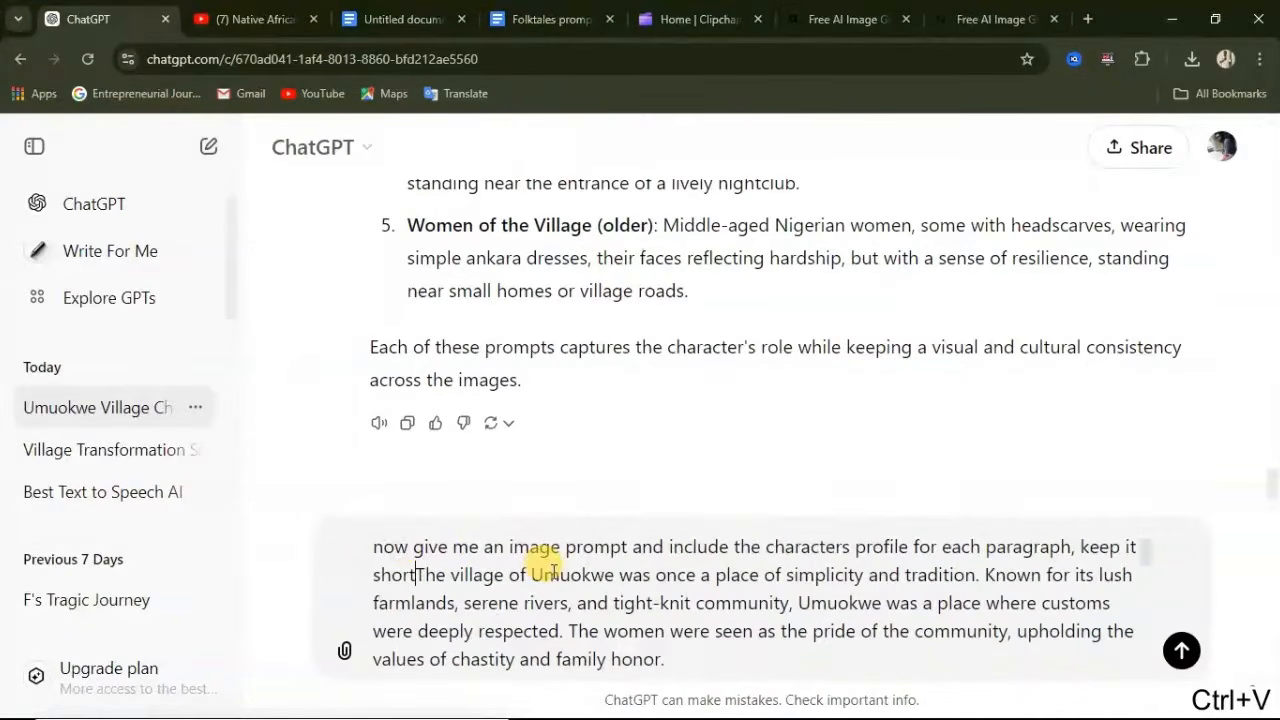
text(")
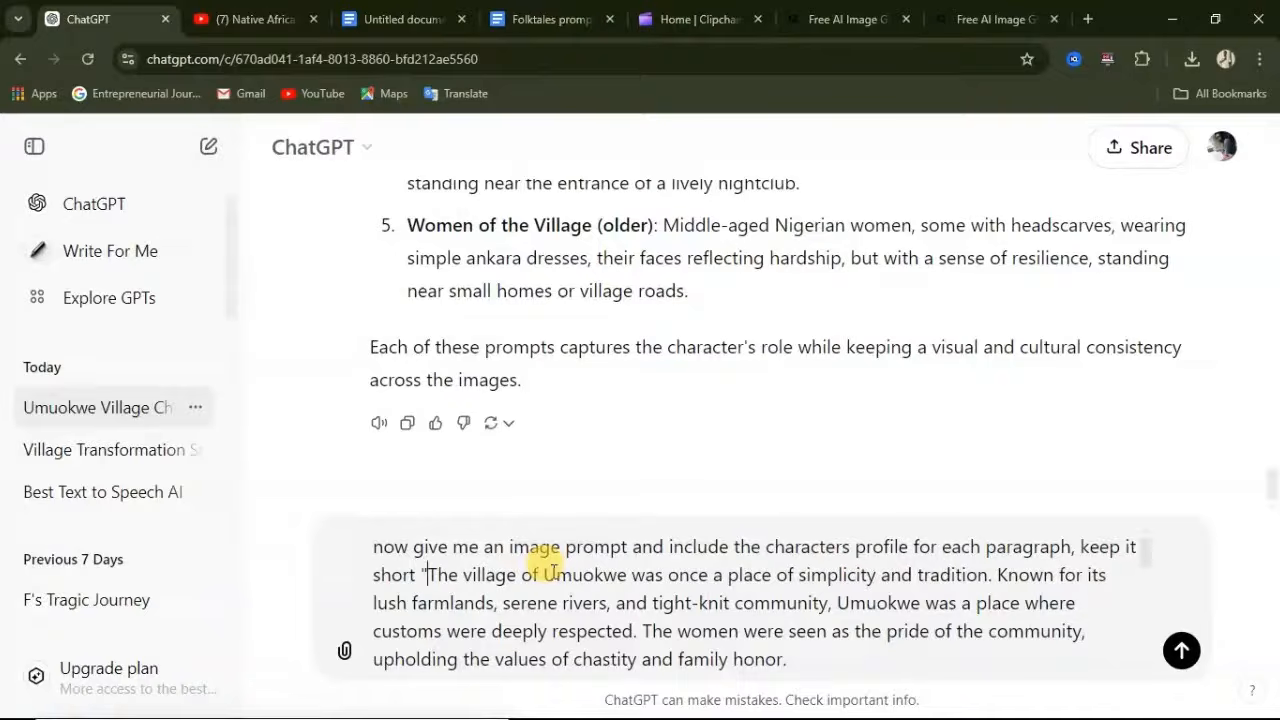
click(1182, 653)
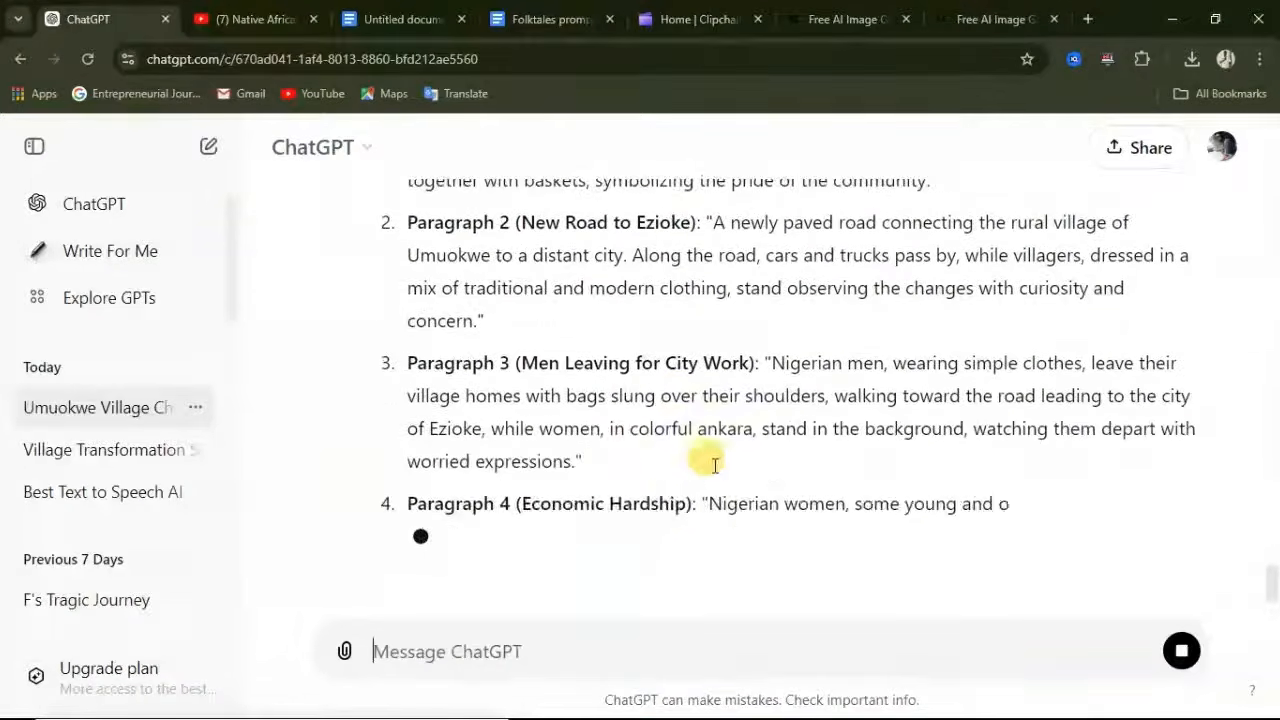
Copy the Paragraph 1 (Umuokwe's Simplicity) image prompt text from the reply, without its quotation marks.
scroll(715, 462, up, 3)
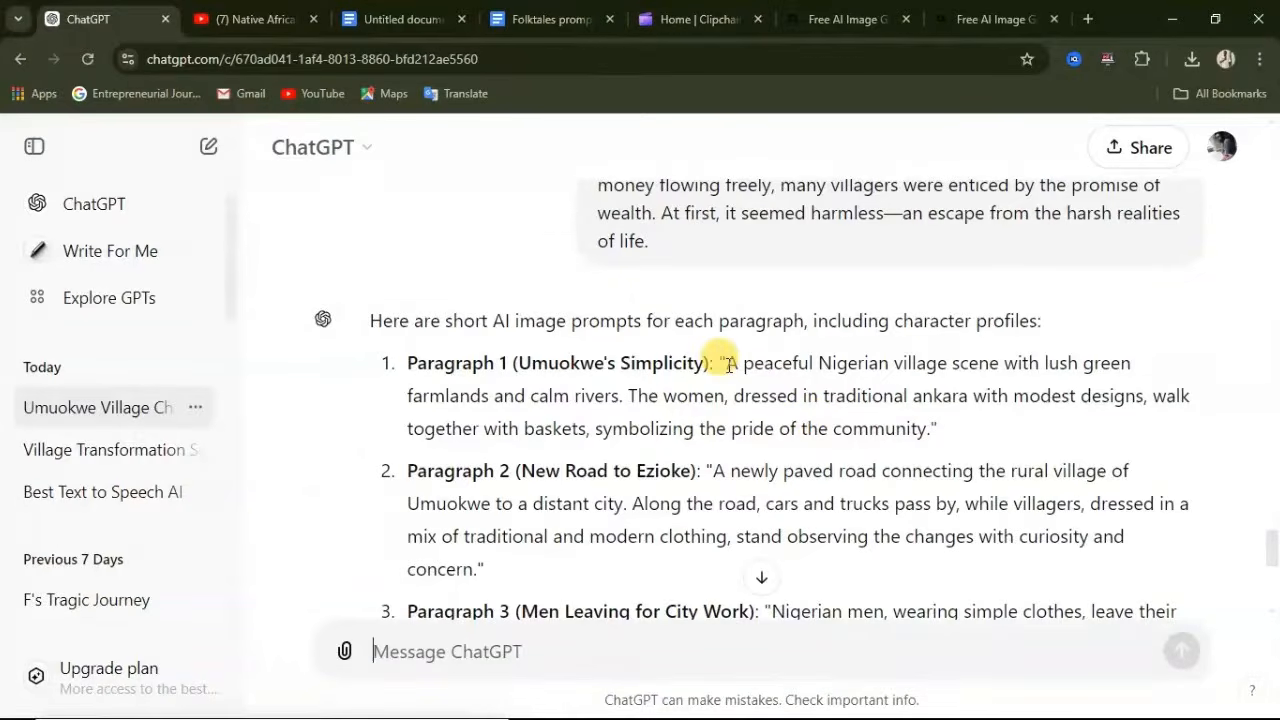
drag(728, 364, 930, 426)
right_click(815, 373)
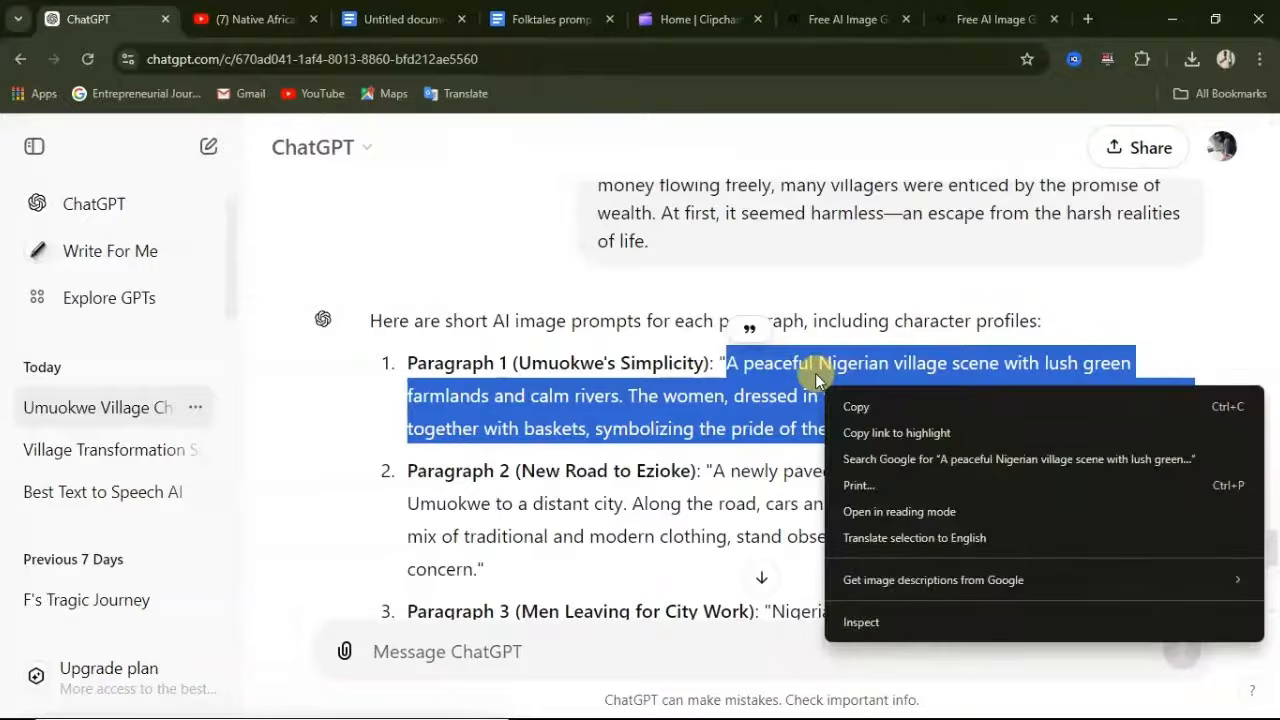
click(864, 407)
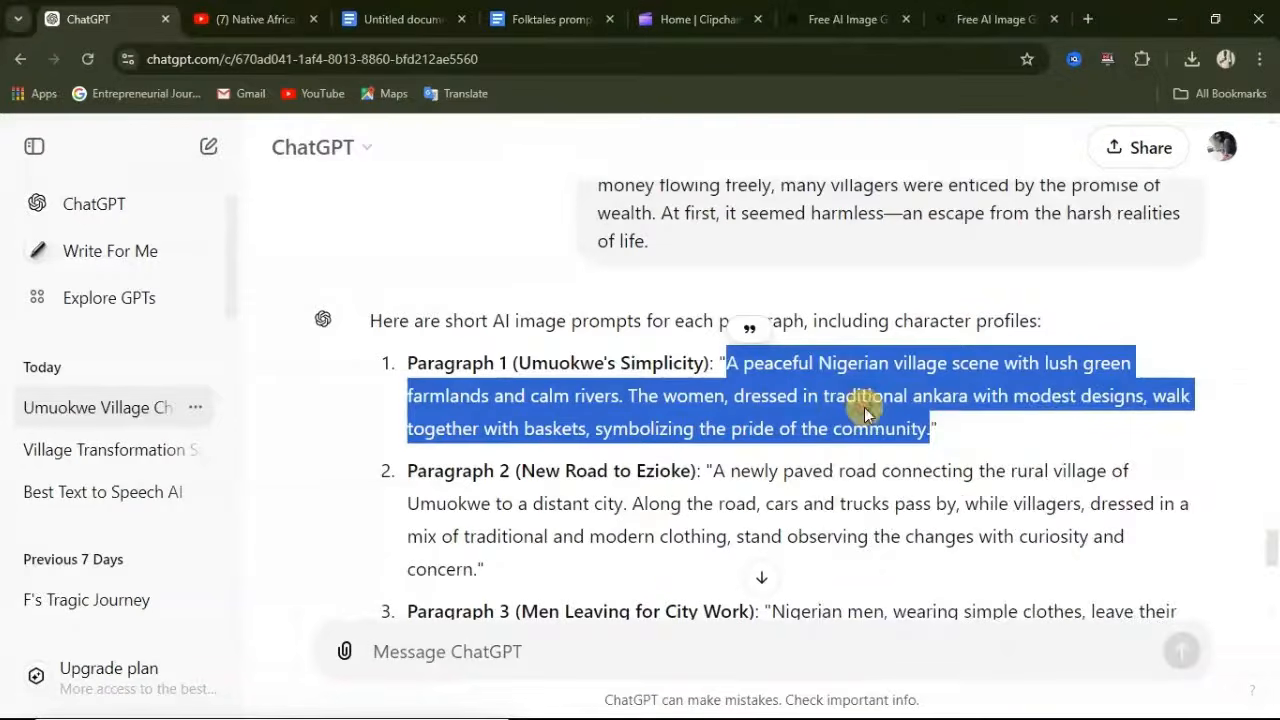
Switch to the untitled document and paste the copied image prompt below the last character profile.
click(403, 20)
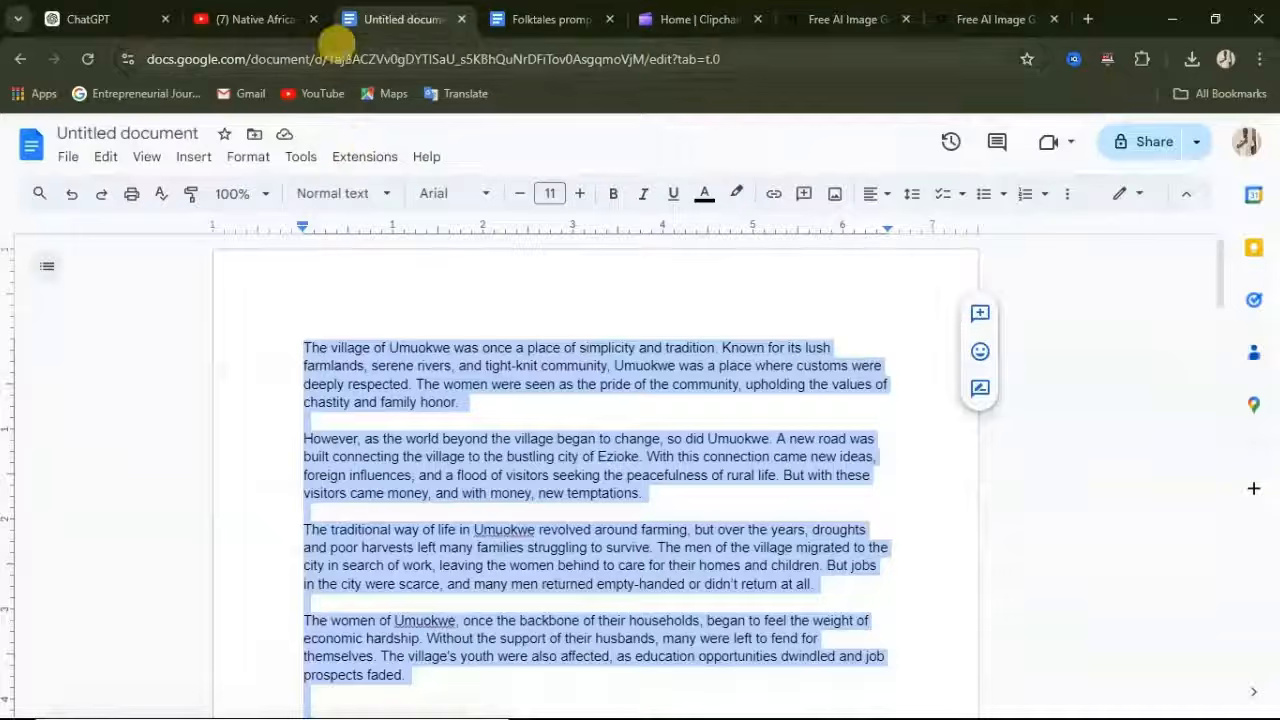
click(496, 425)
scroll(580, 443, down, 20)
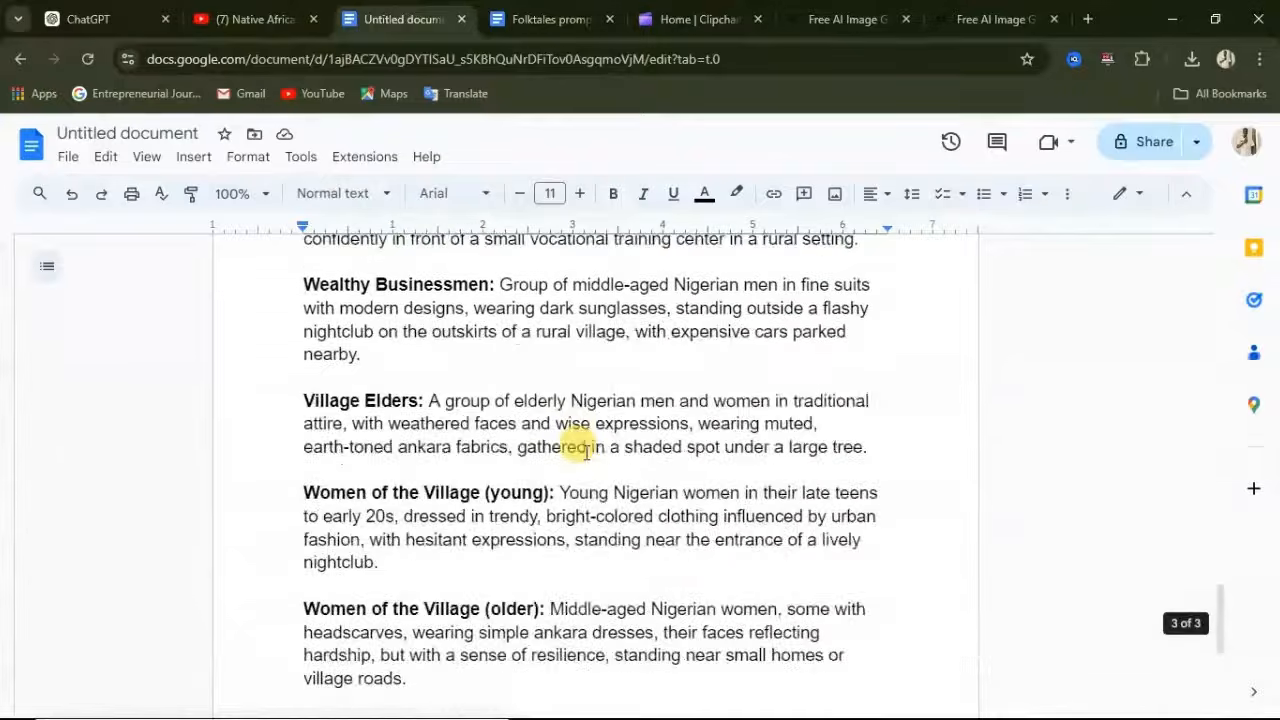
scroll(478, 452, down, 5)
click(435, 307)
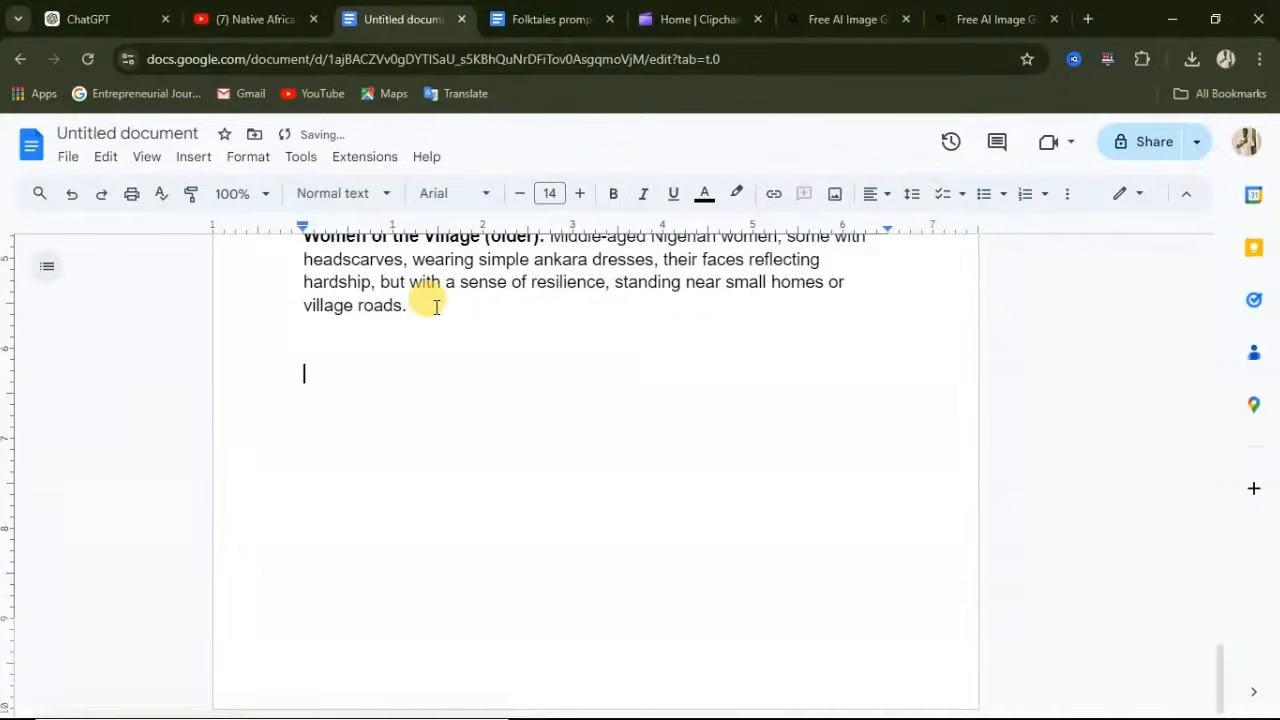
key(ctrl+v)
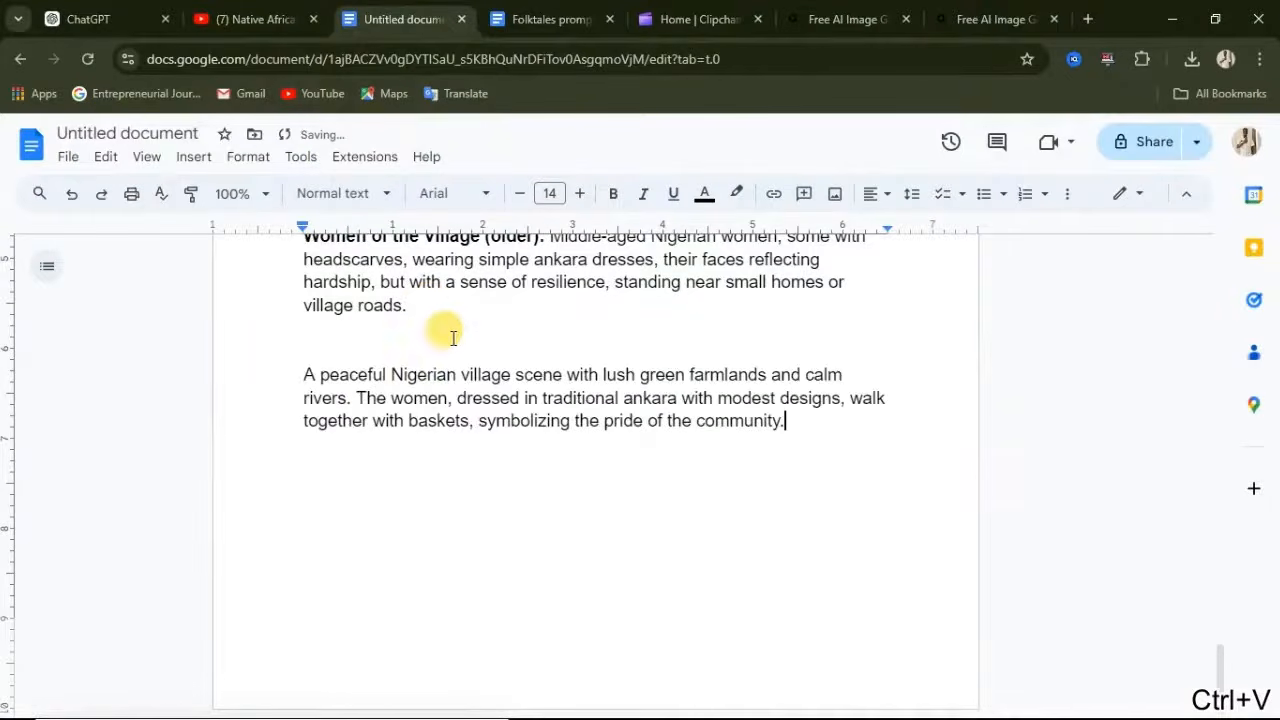
Copy "Young Nigerian women in their late teens to early 20s" from the Women of the Village (young) profile.
scroll(400, 376, up, 3)
scroll(399, 376, up, 1)
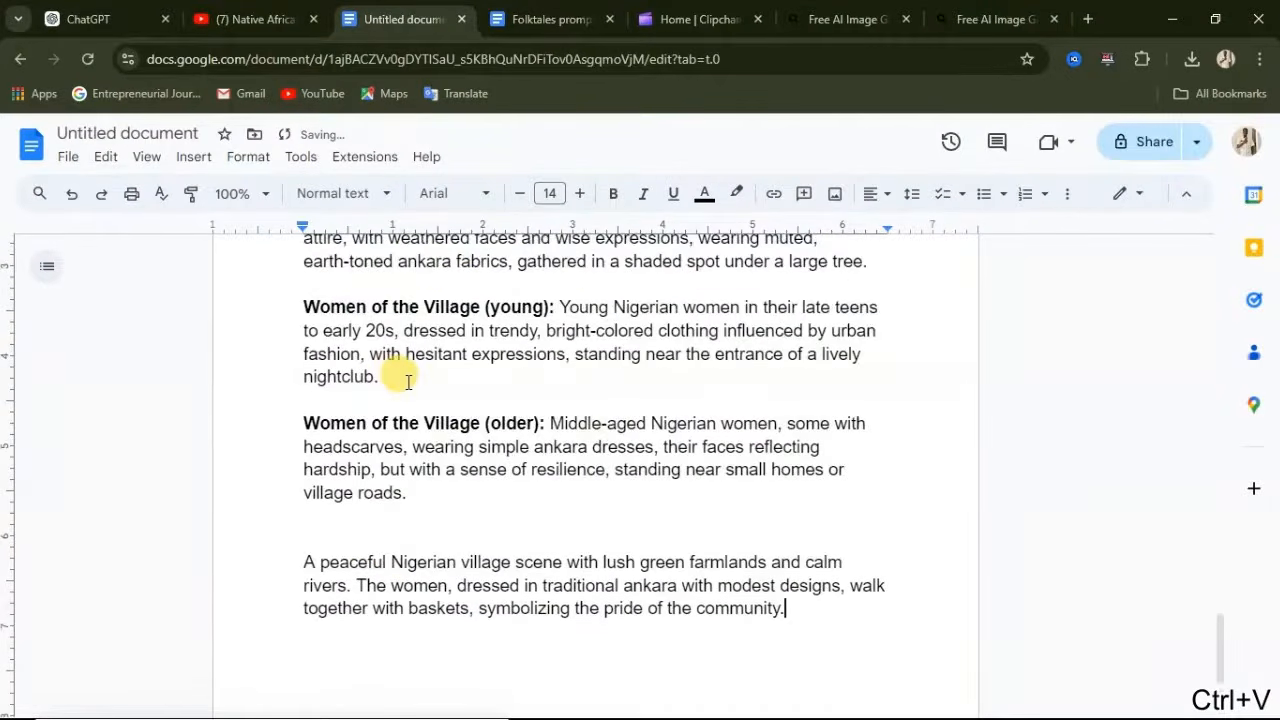
scroll(408, 381, up, 4)
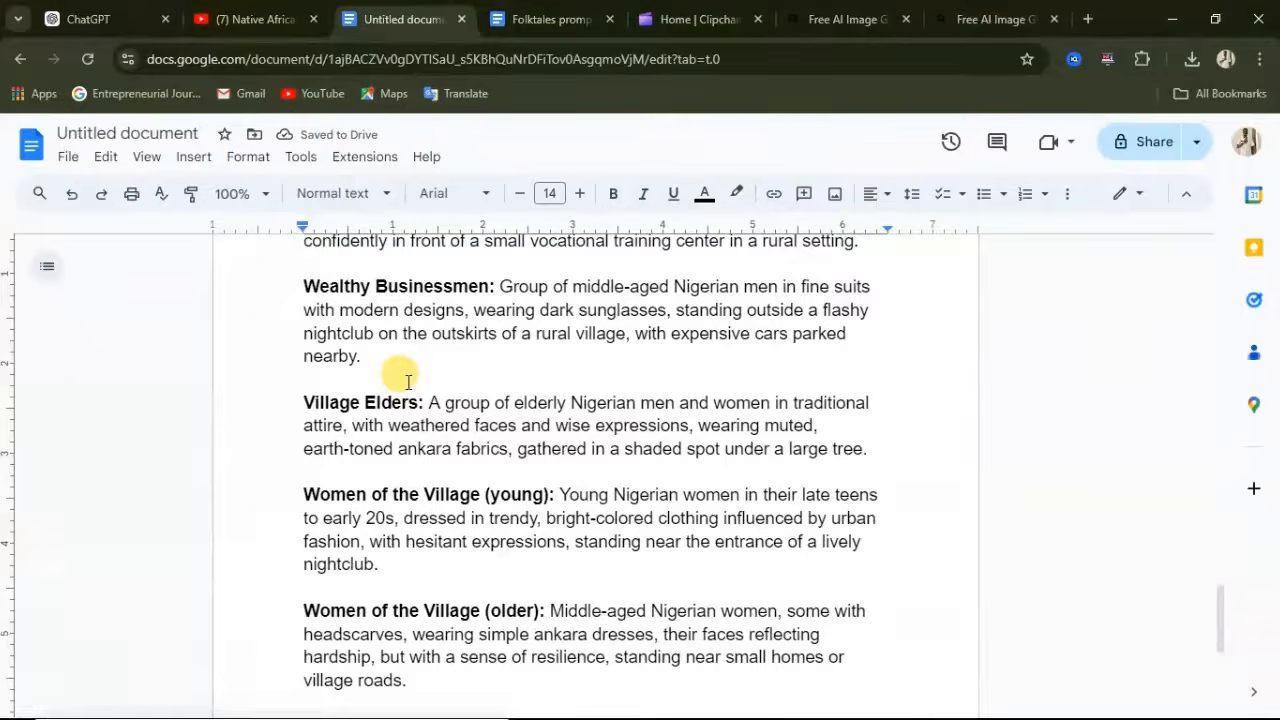
scroll(408, 381, up, 2)
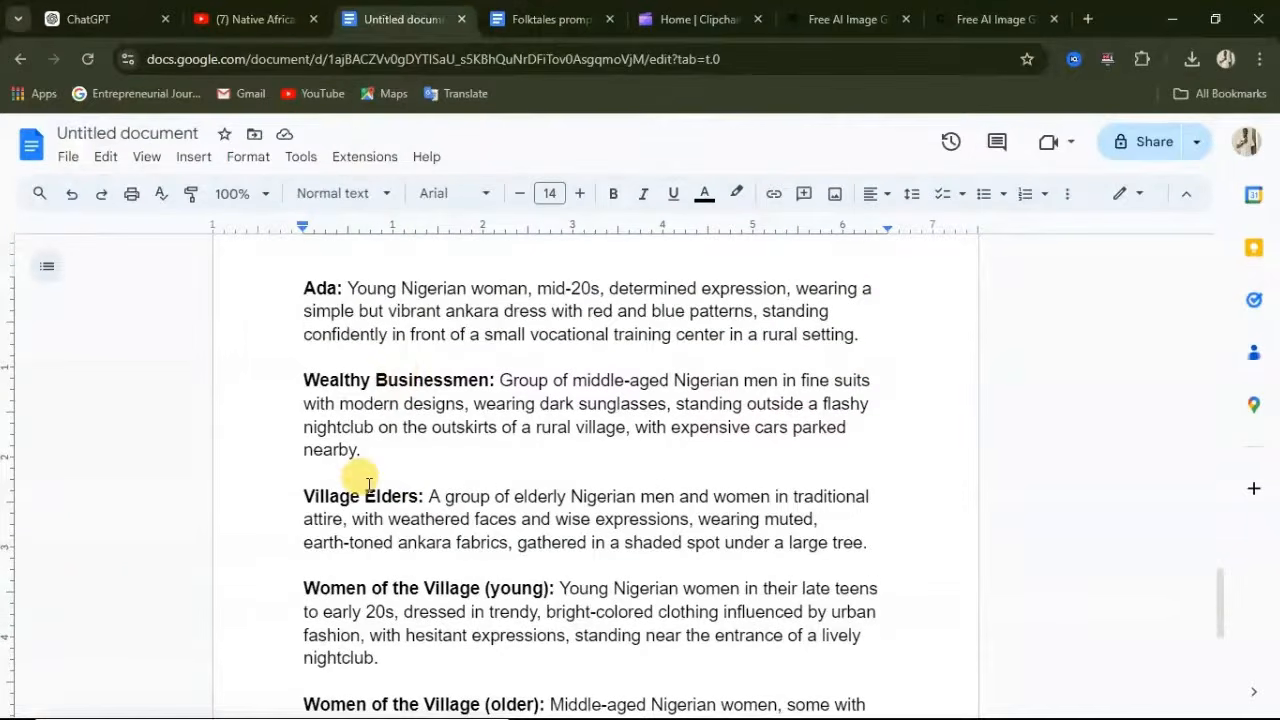
scroll(368, 485, down, 4)
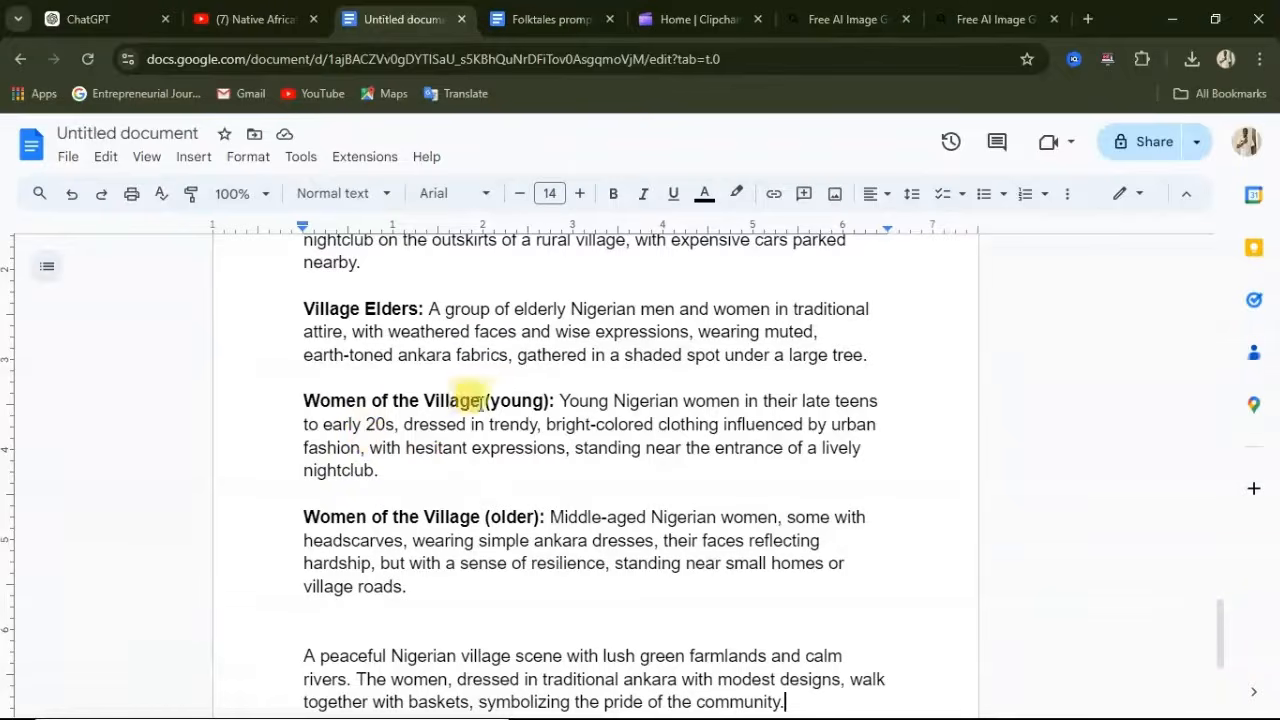
scroll(400, 517, down, 2)
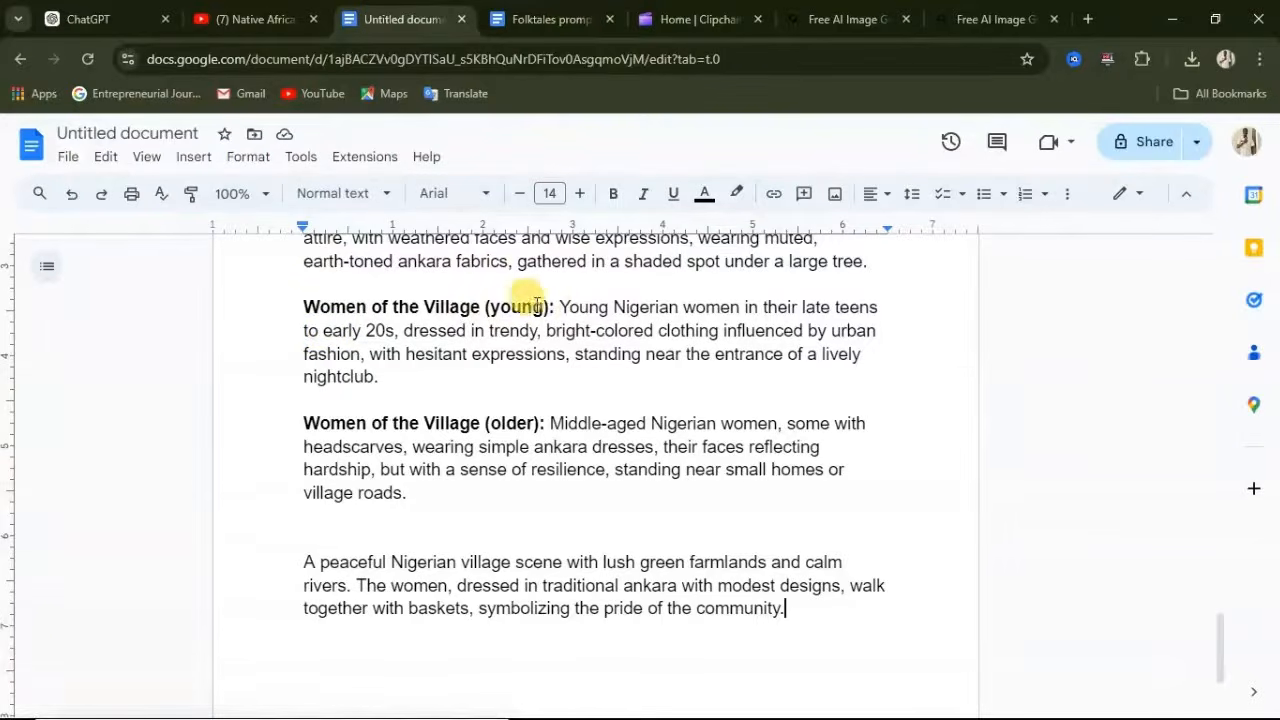
drag(560, 303, 385, 330)
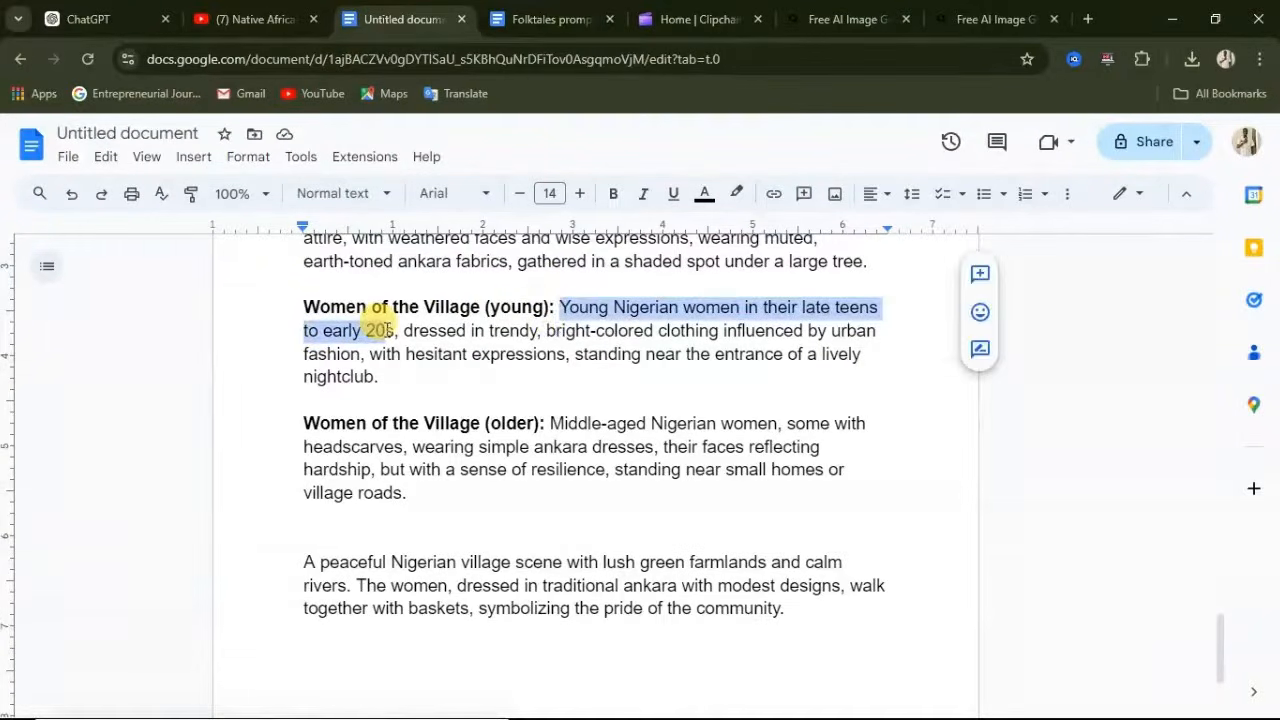
right_click(365, 336)
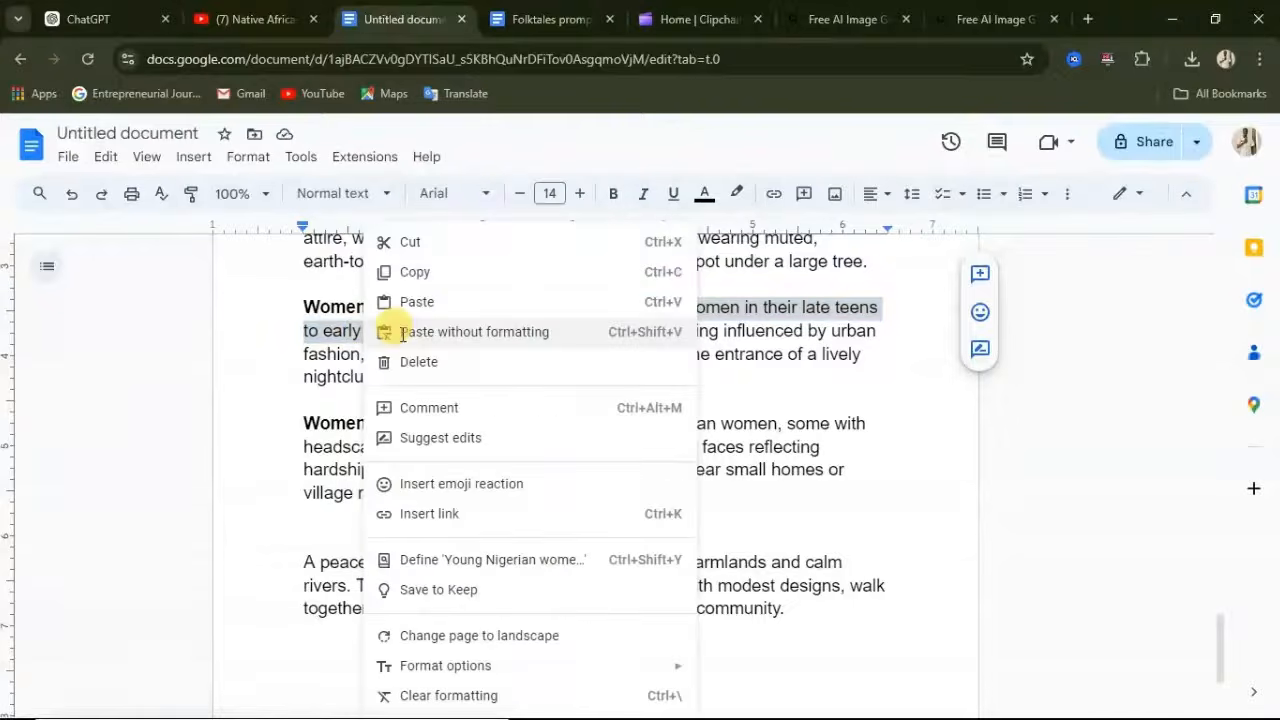
click(414, 272)
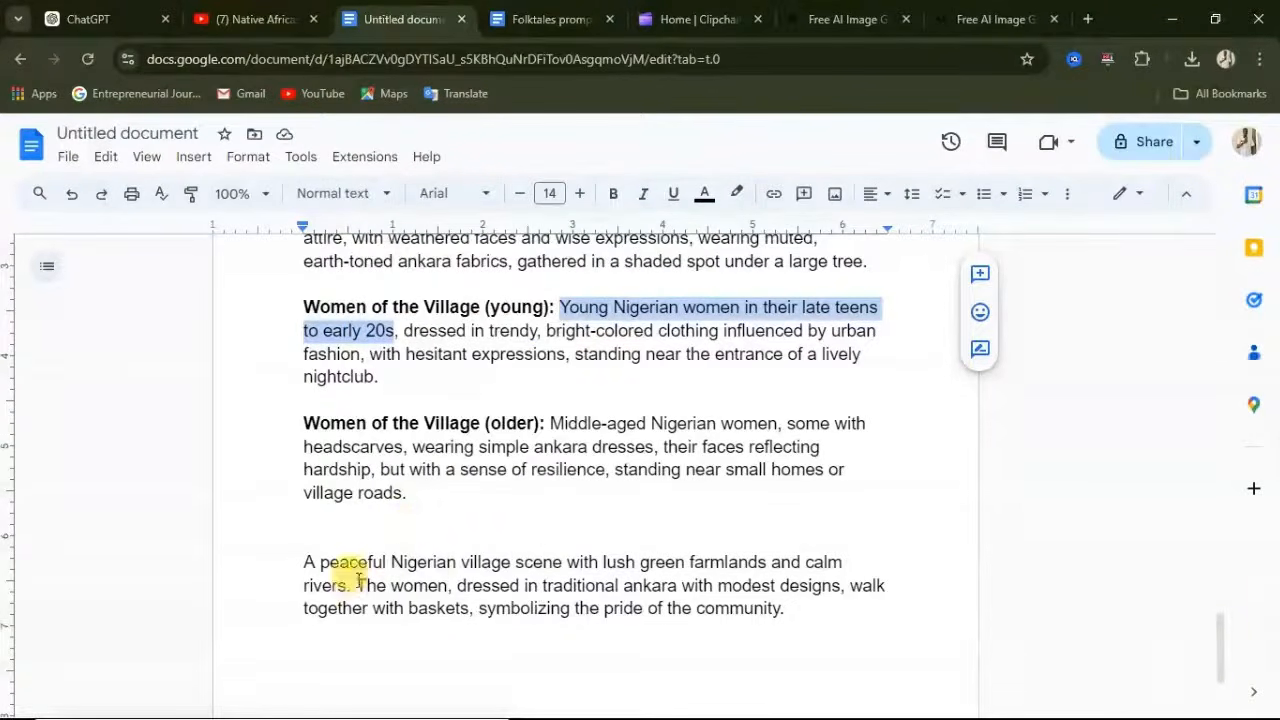
Insert the copied young women's description after "The women," in the image prompt, set off with commas.
click(447, 587)
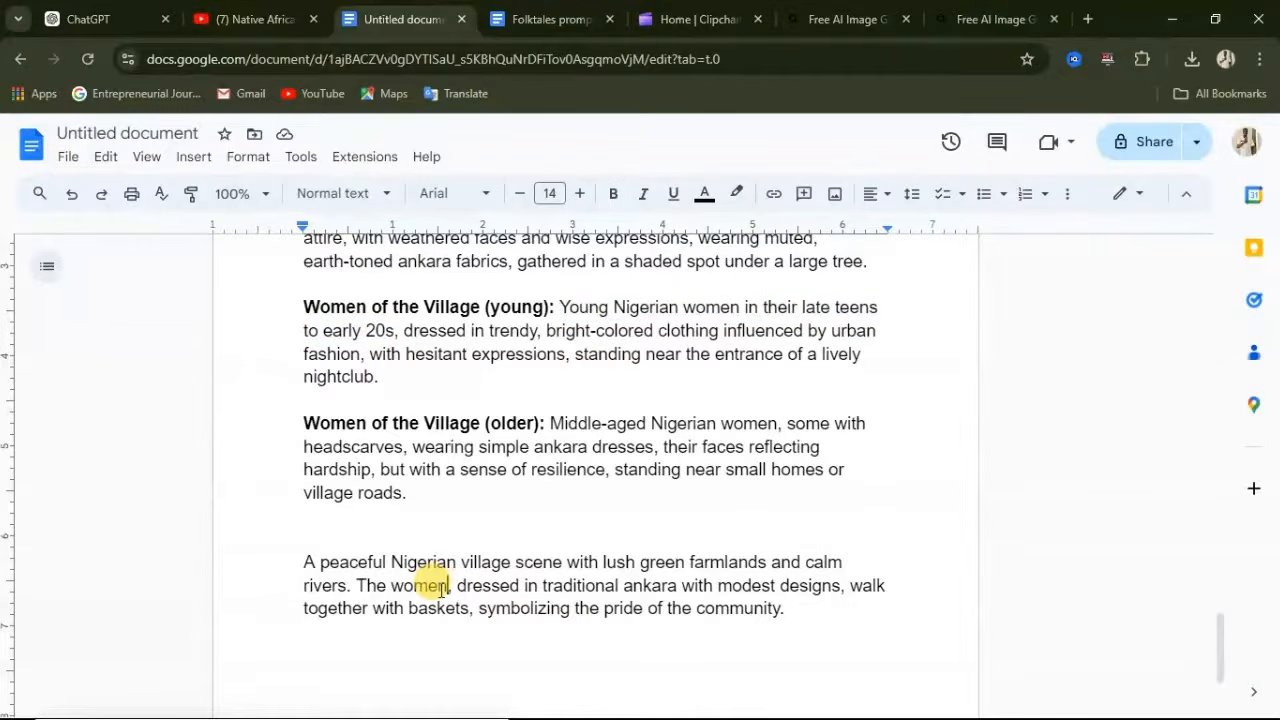
text(,)
key(ctrl+v)
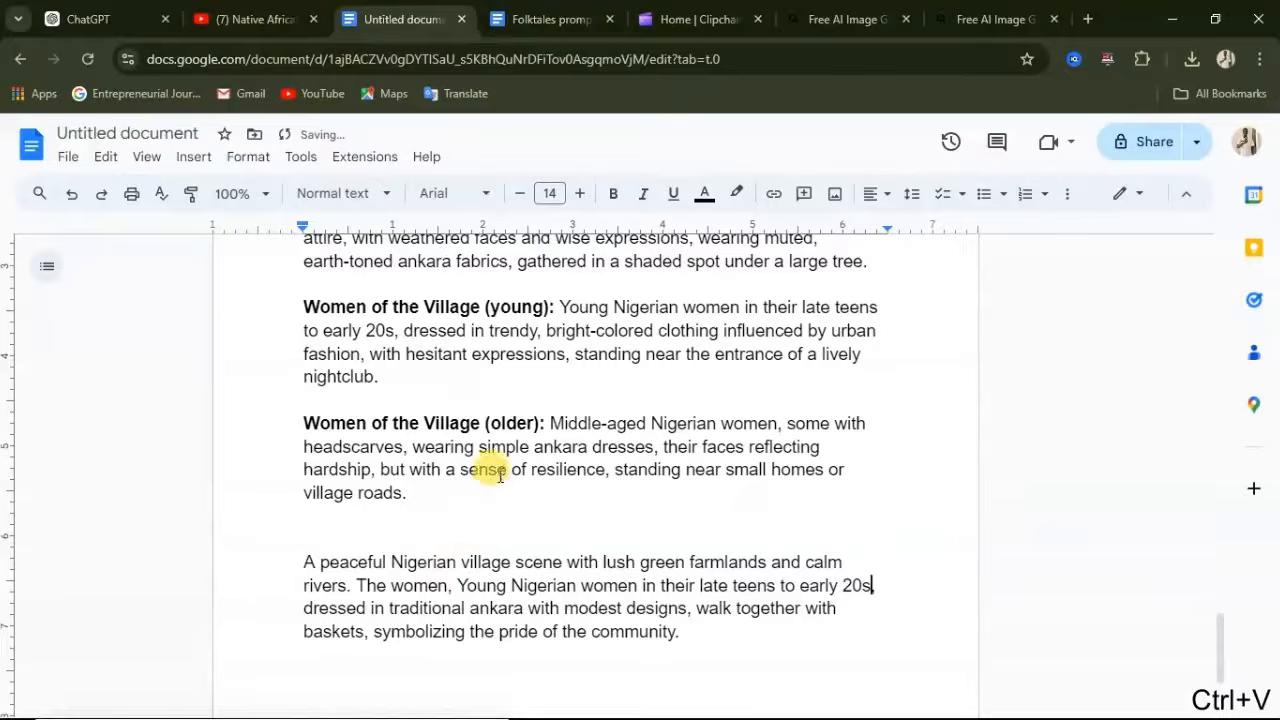
text(,)
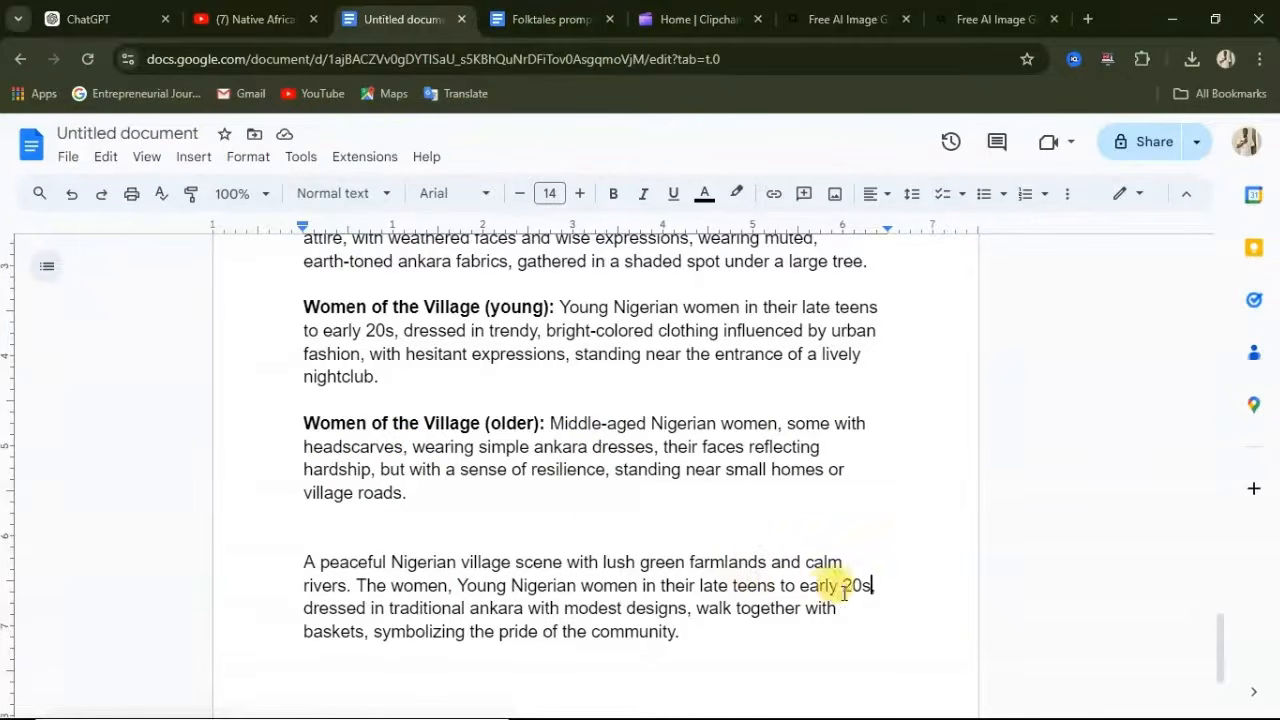
Copy "Middle-aged Nigerian women" from the Women of the Village (older) profile and insert it after "early 20s," in the image prompt, with a separating space.
drag(549, 423, 738, 425)
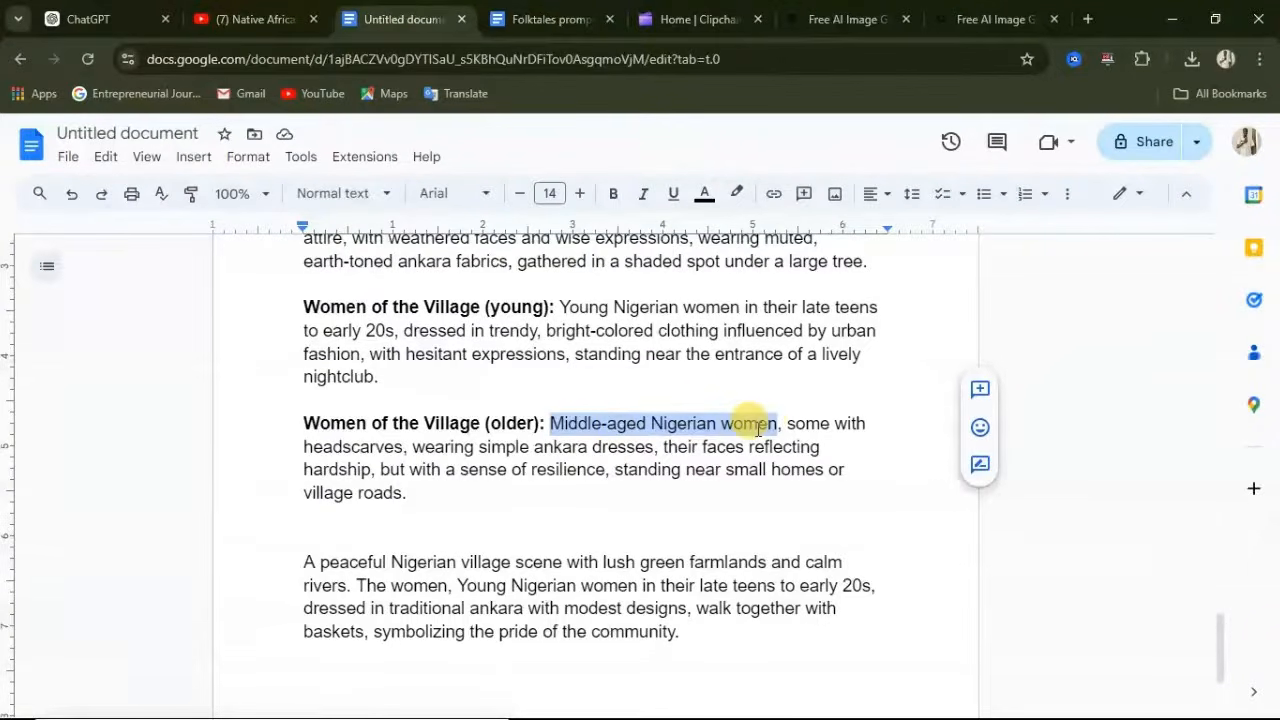
right_click(748, 424)
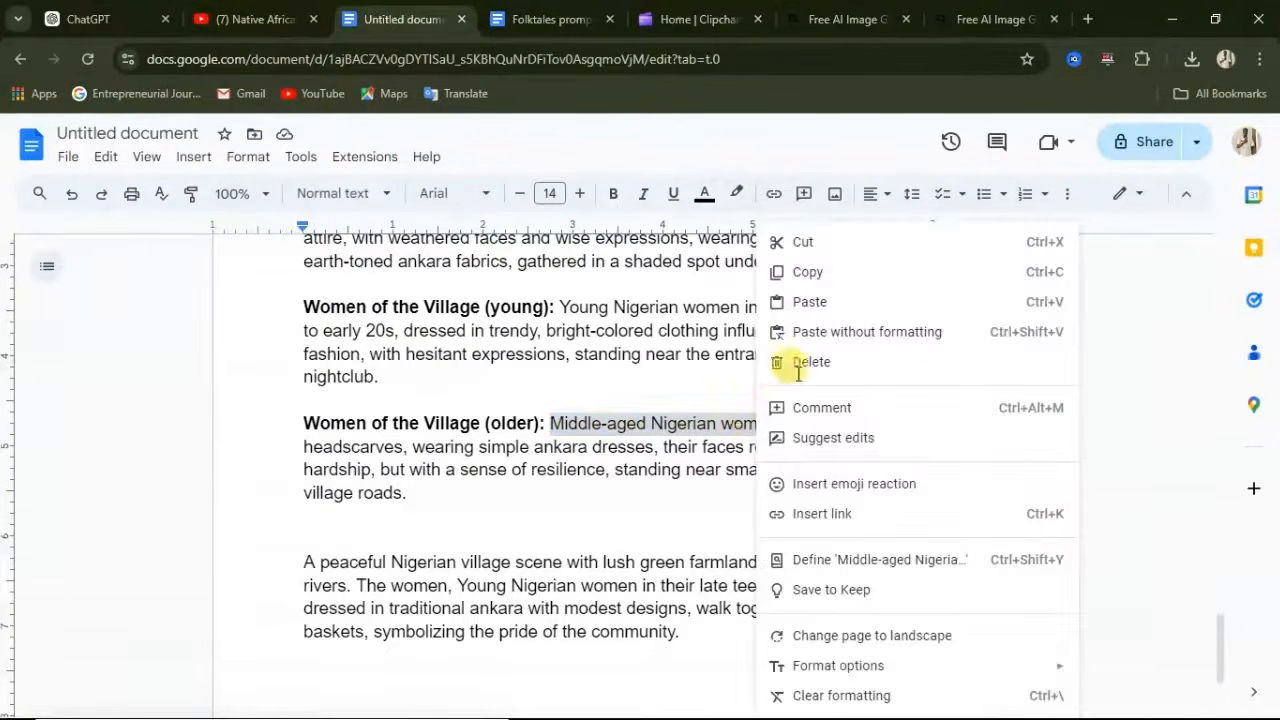
click(806, 275)
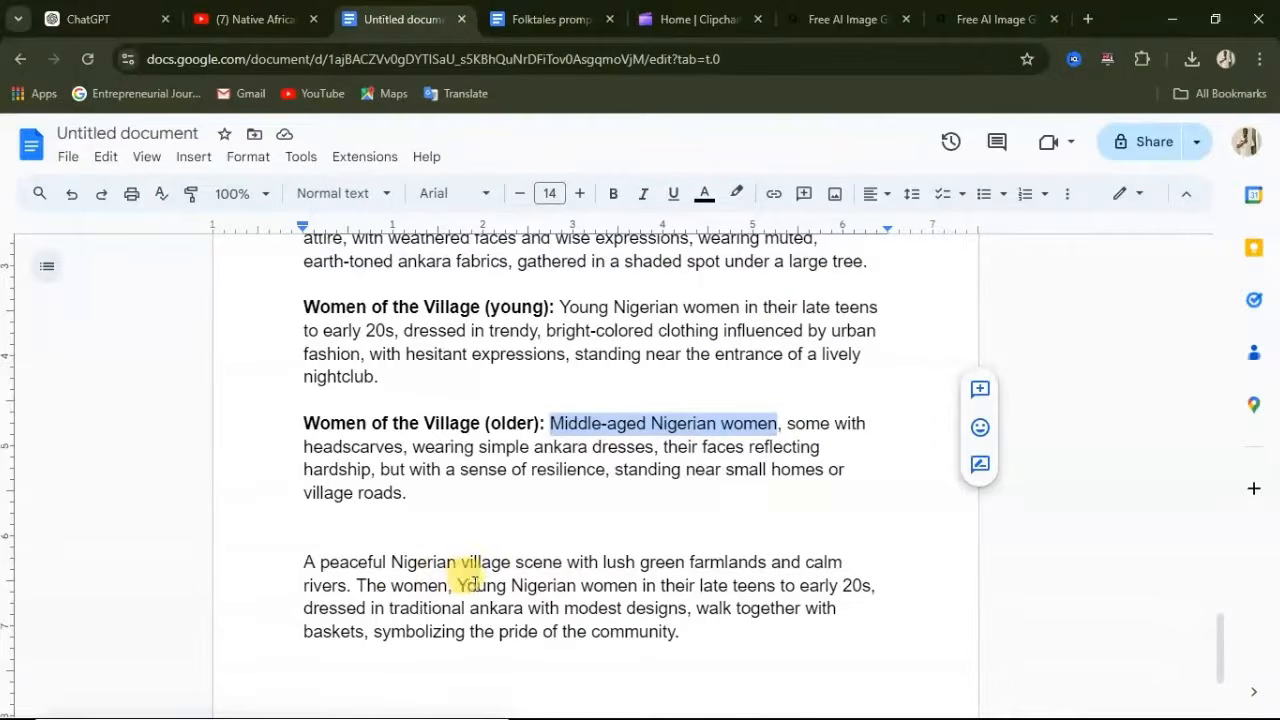
click(872, 588)
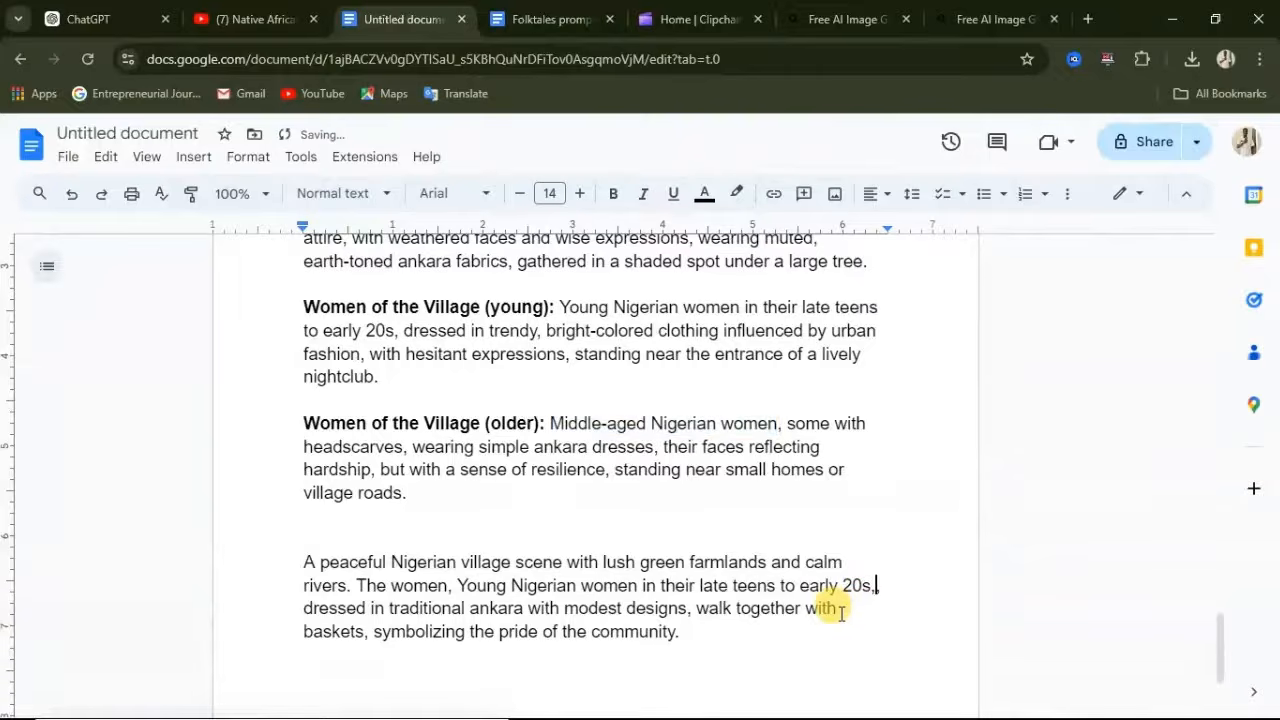
key(ctrl+v)
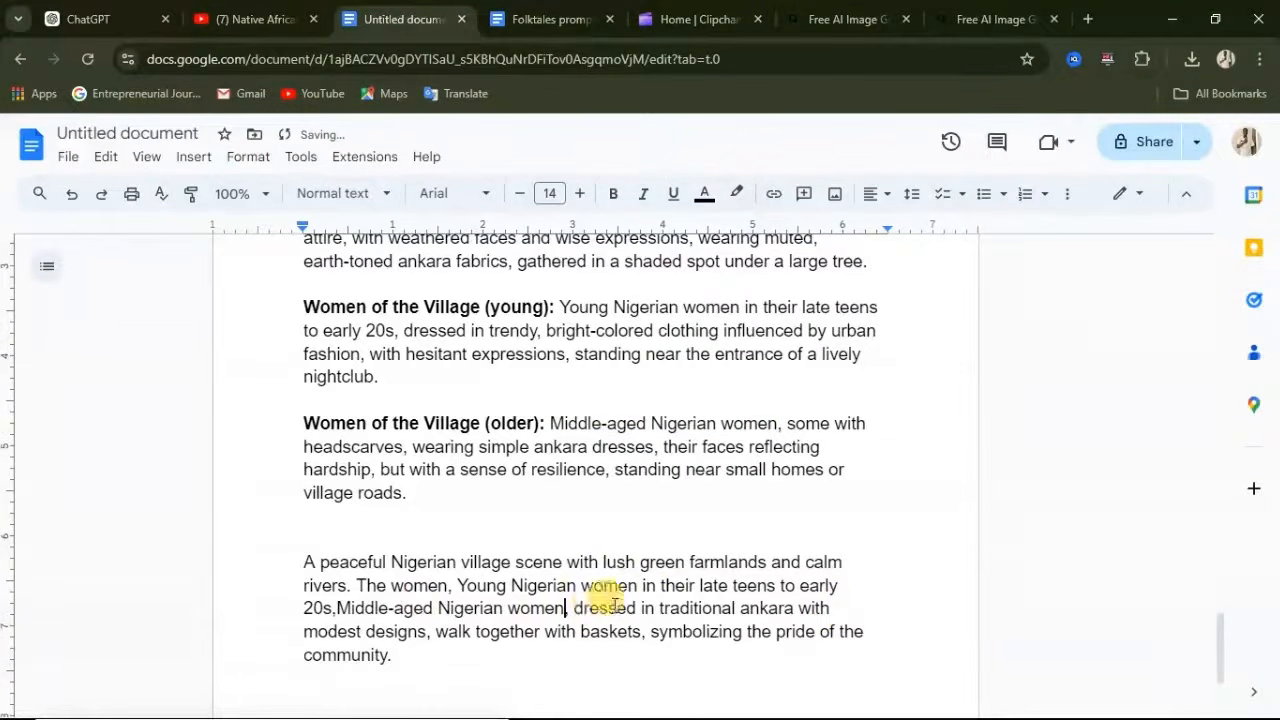
click(337, 608)
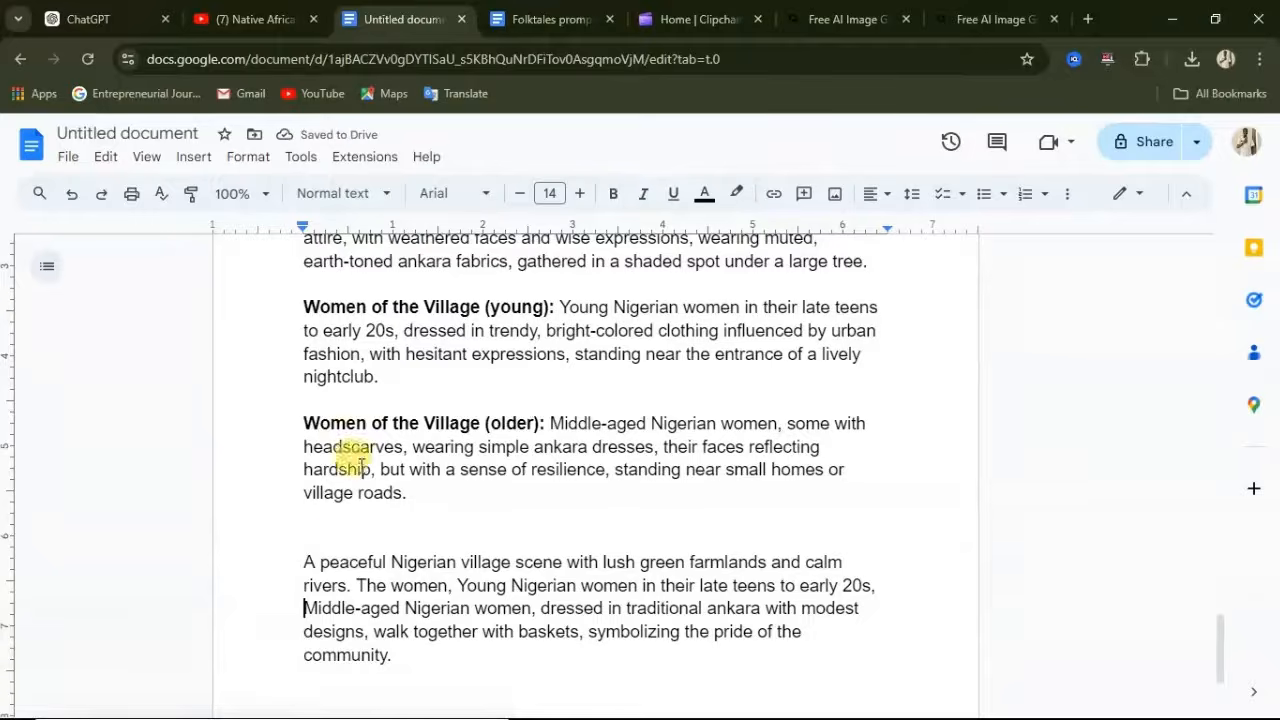
Append "Realistic, hd image, oily image." to the image prompt and copy the whole prompt paragraph.
scroll(380, 508, down, 1)
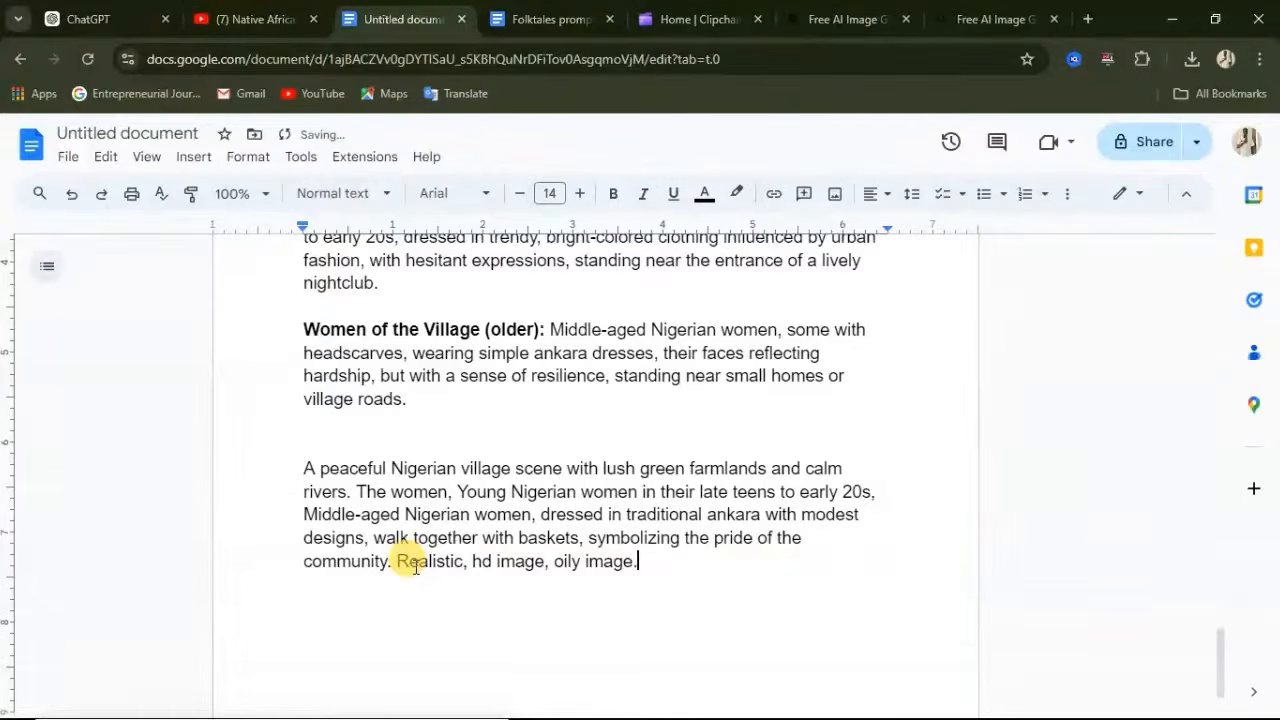
triple_click(300, 465)
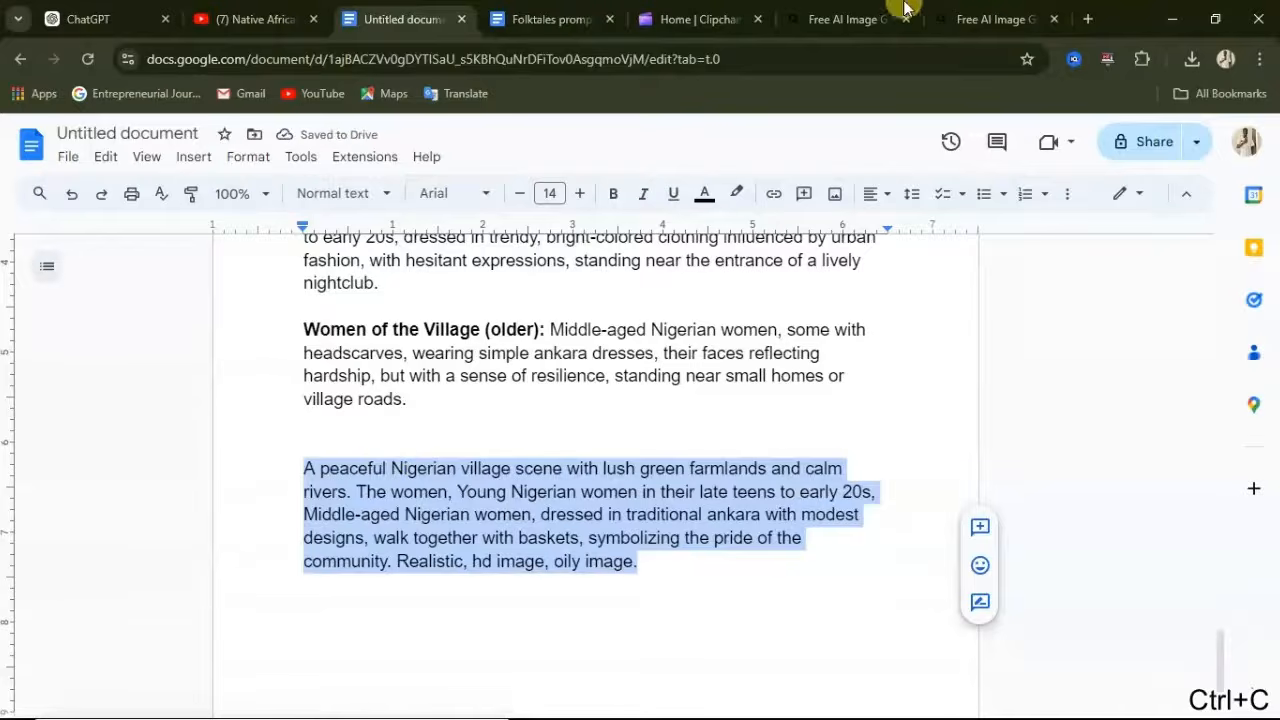
Switch to Bing Image Creator and paste the copied prompt as the image description.
click(994, 20)
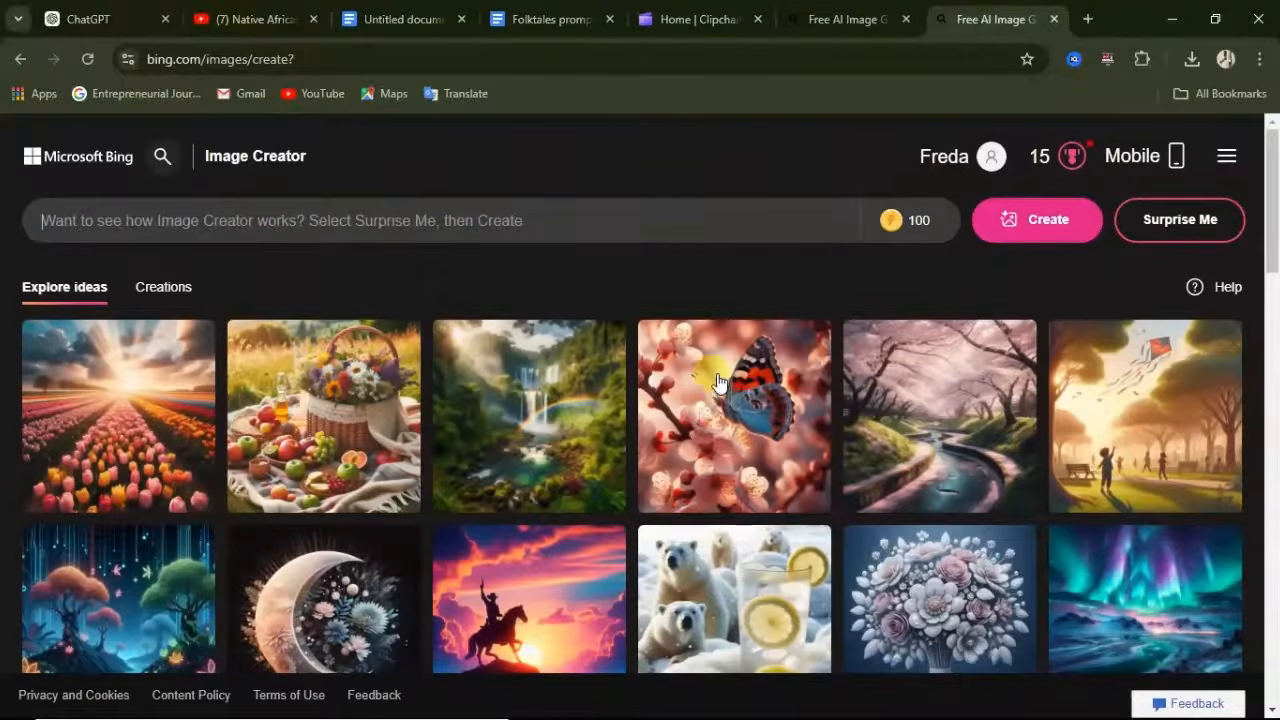
click(259, 216)
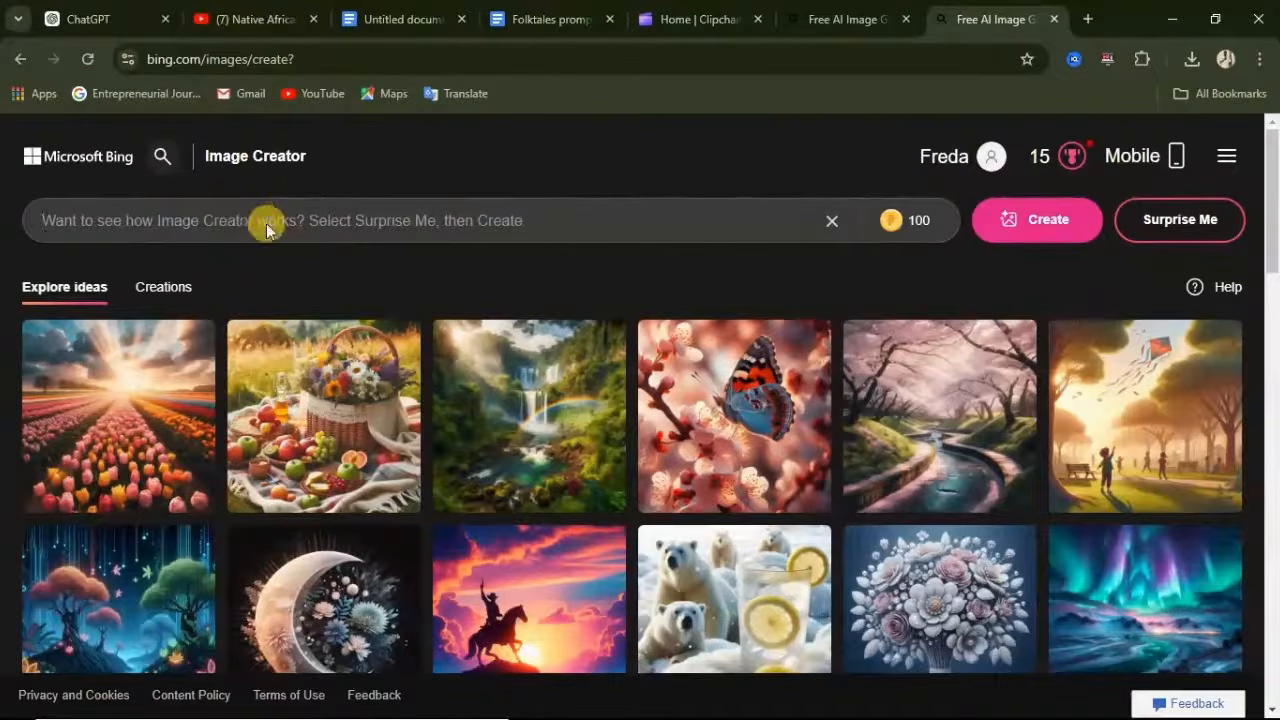
right_click(267, 229)
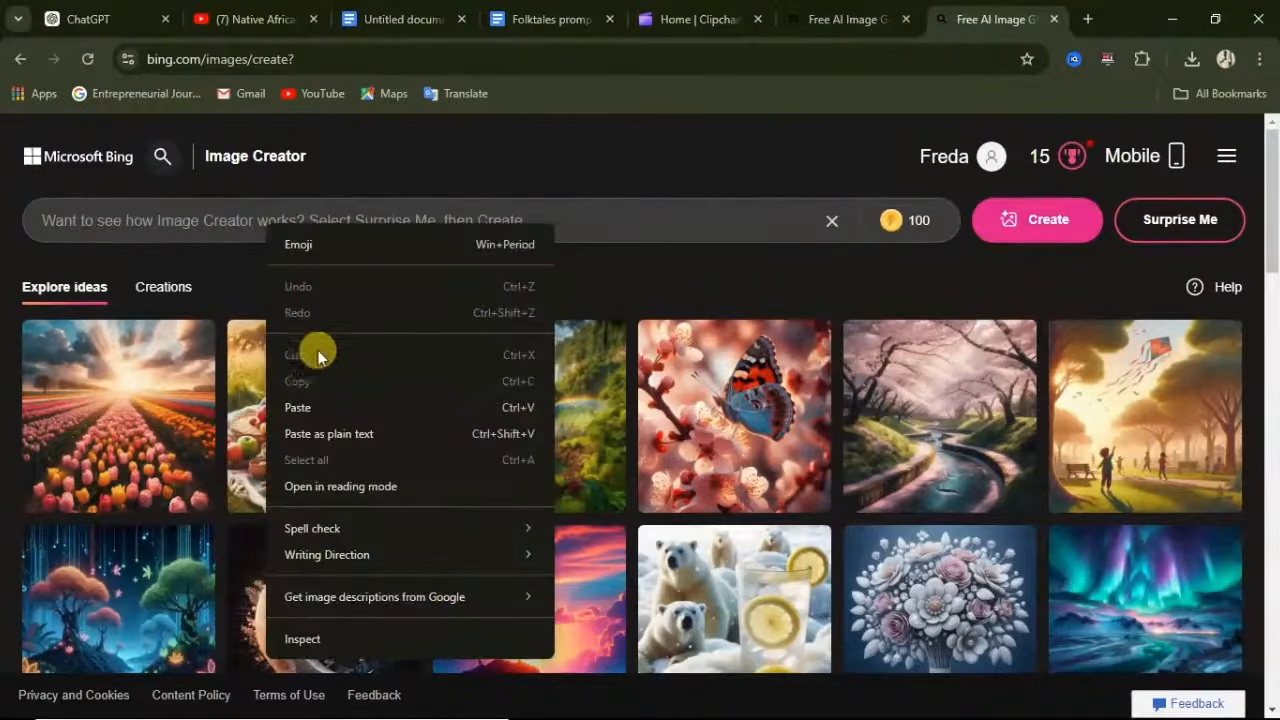
click(310, 410)
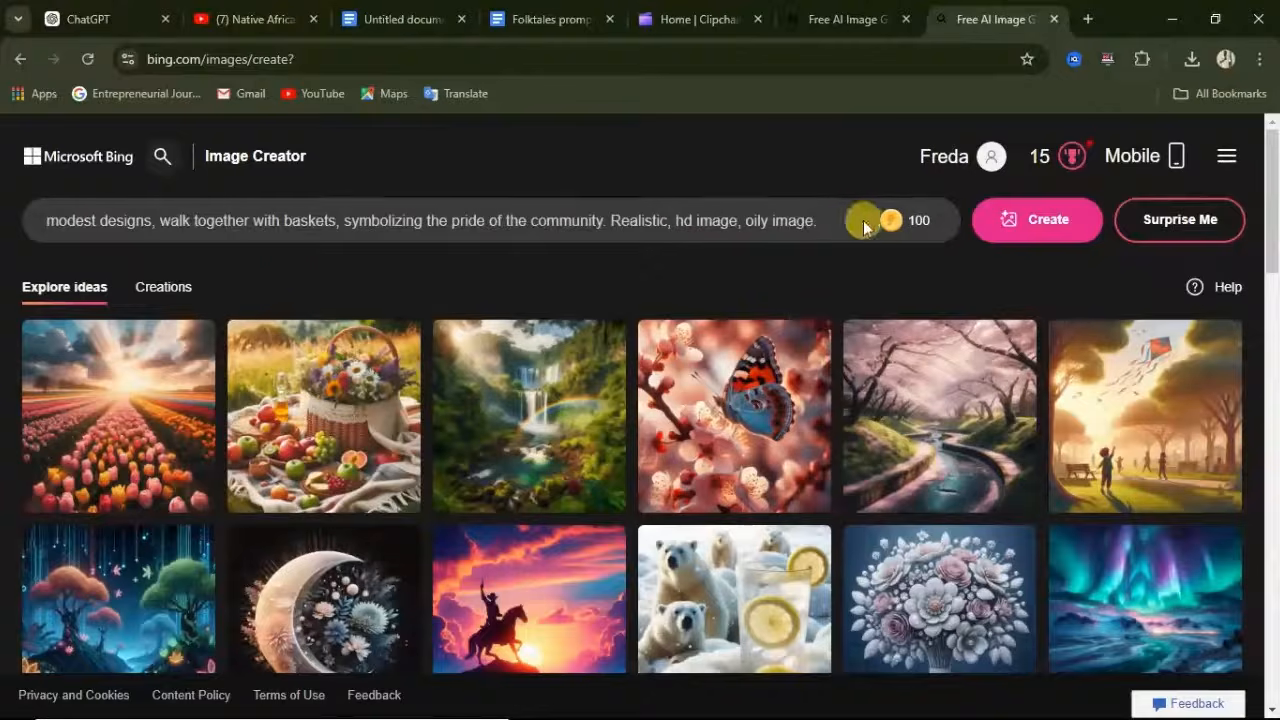
Generate the images for the village women prompt and view the results at full size.
click(1068, 229)
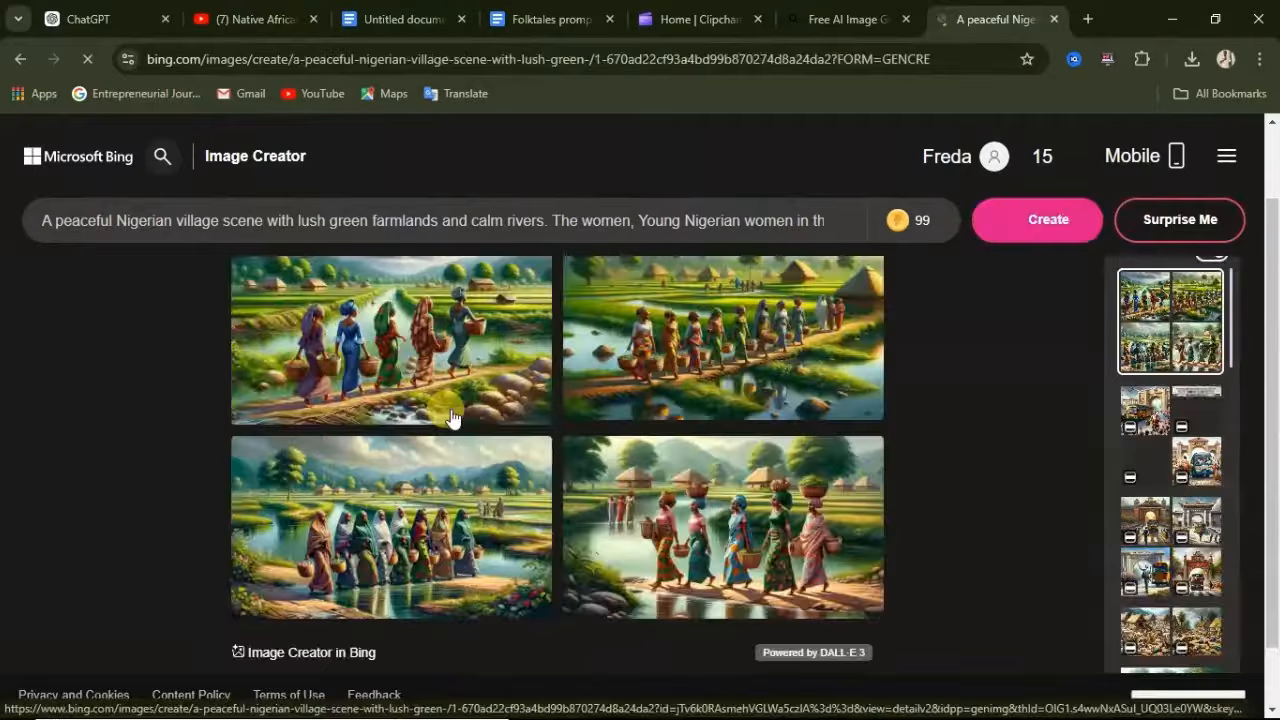
click(720, 353)
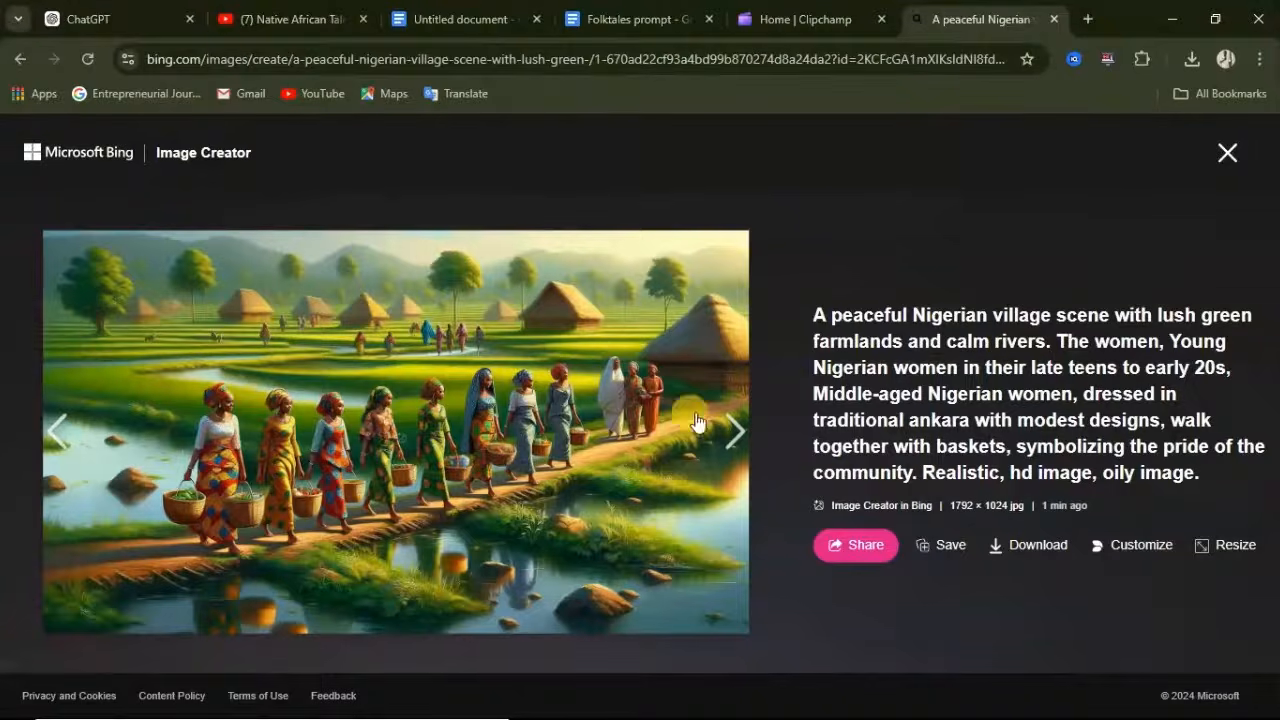
click(726, 436)
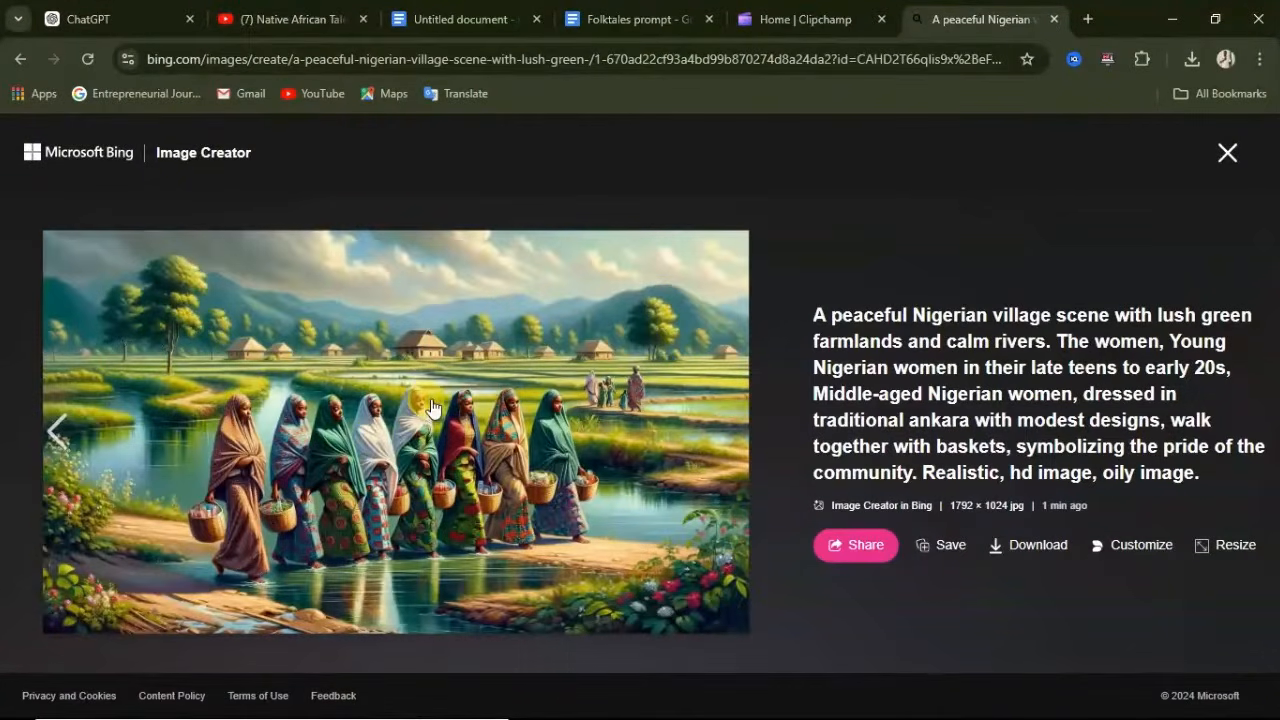
key(Right)
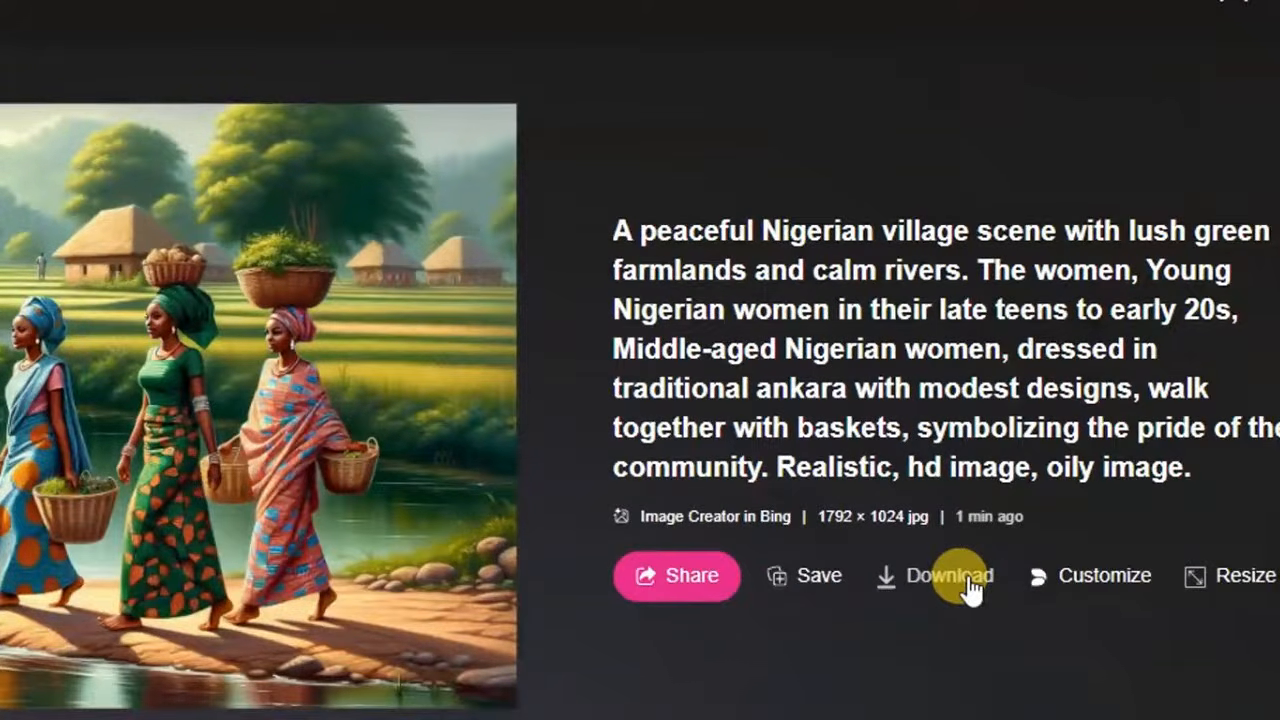
Download the images of women carrying baskets on their heads and of women walking in line past the huts, and close the image view.
click(970, 586)
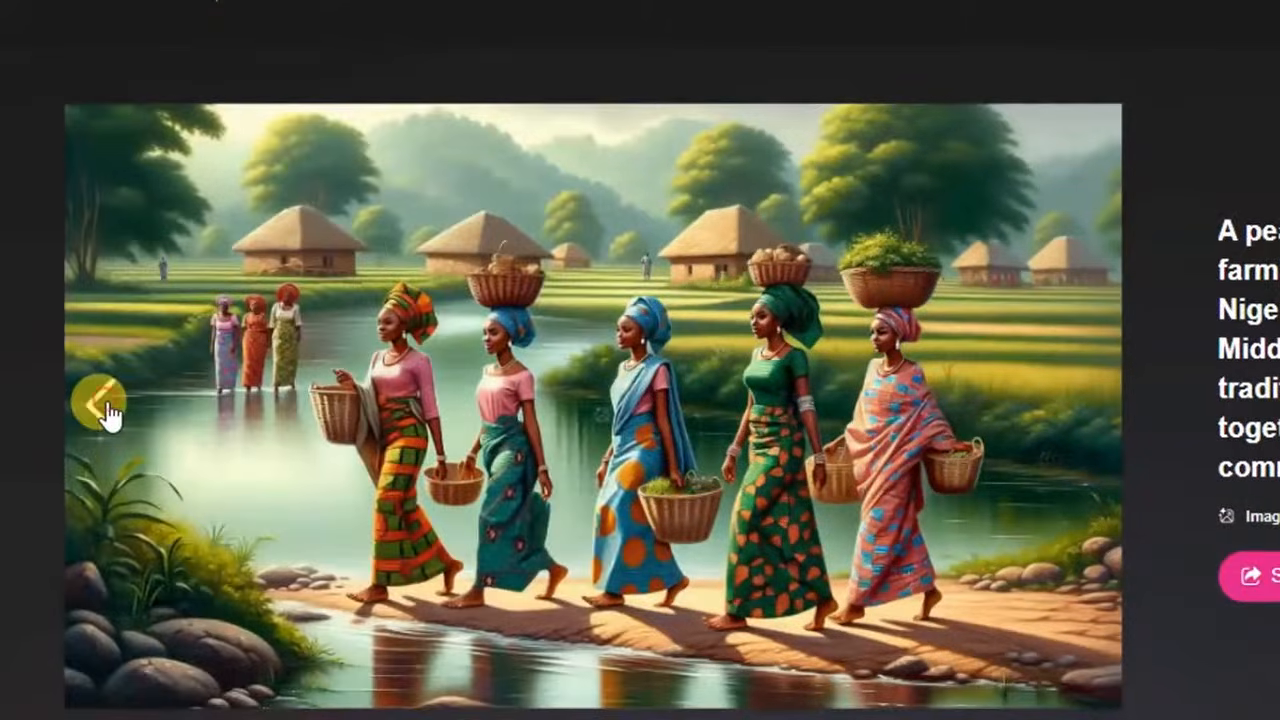
click(105, 410)
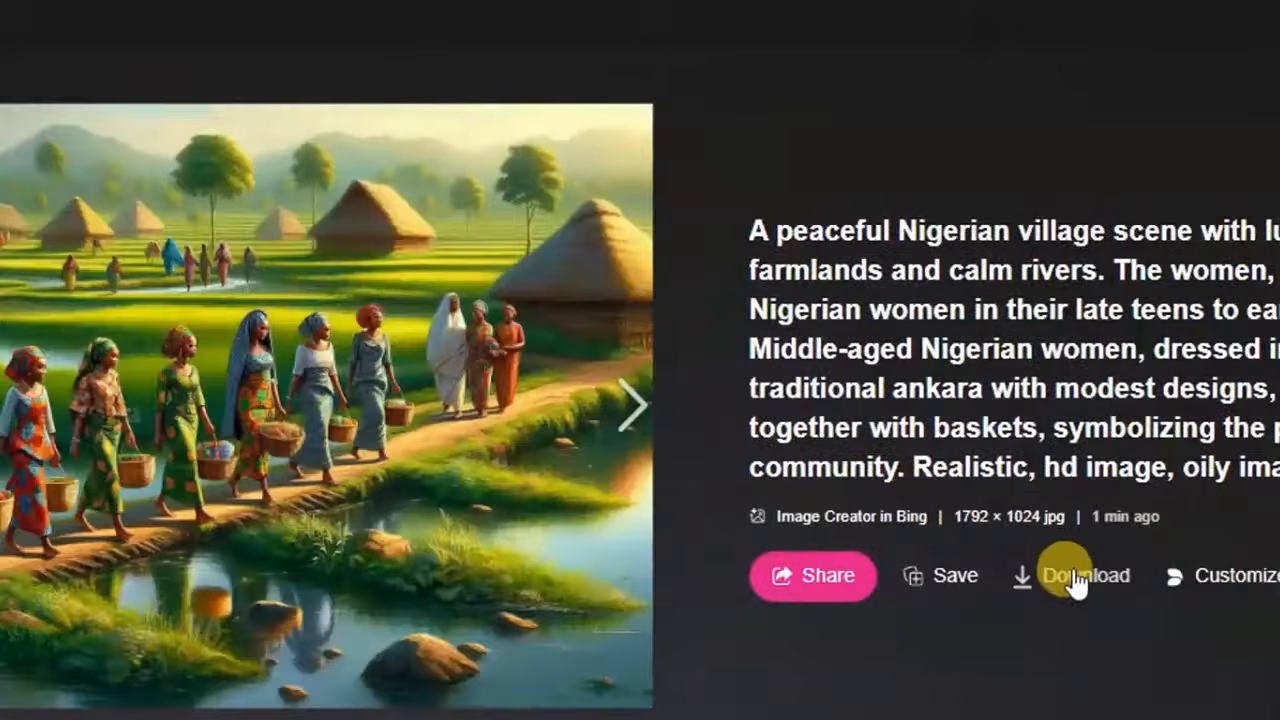
click(1077, 581)
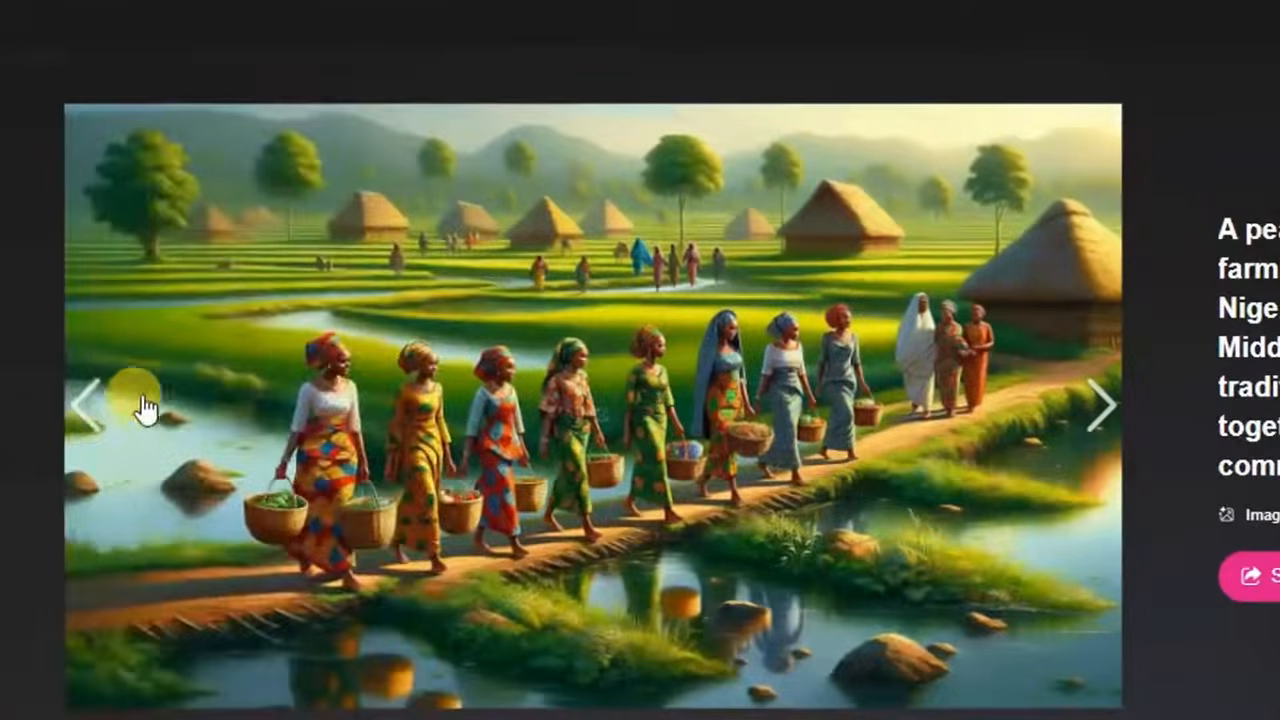
click(89, 406)
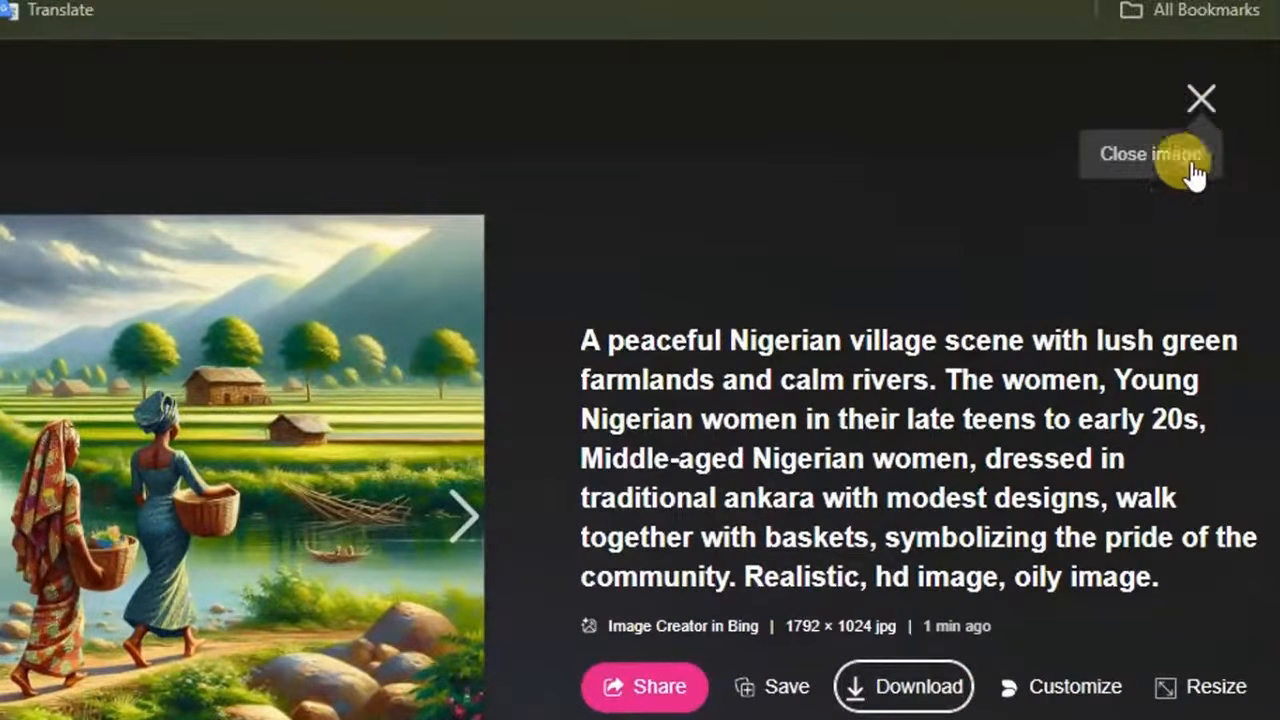
click(1200, 102)
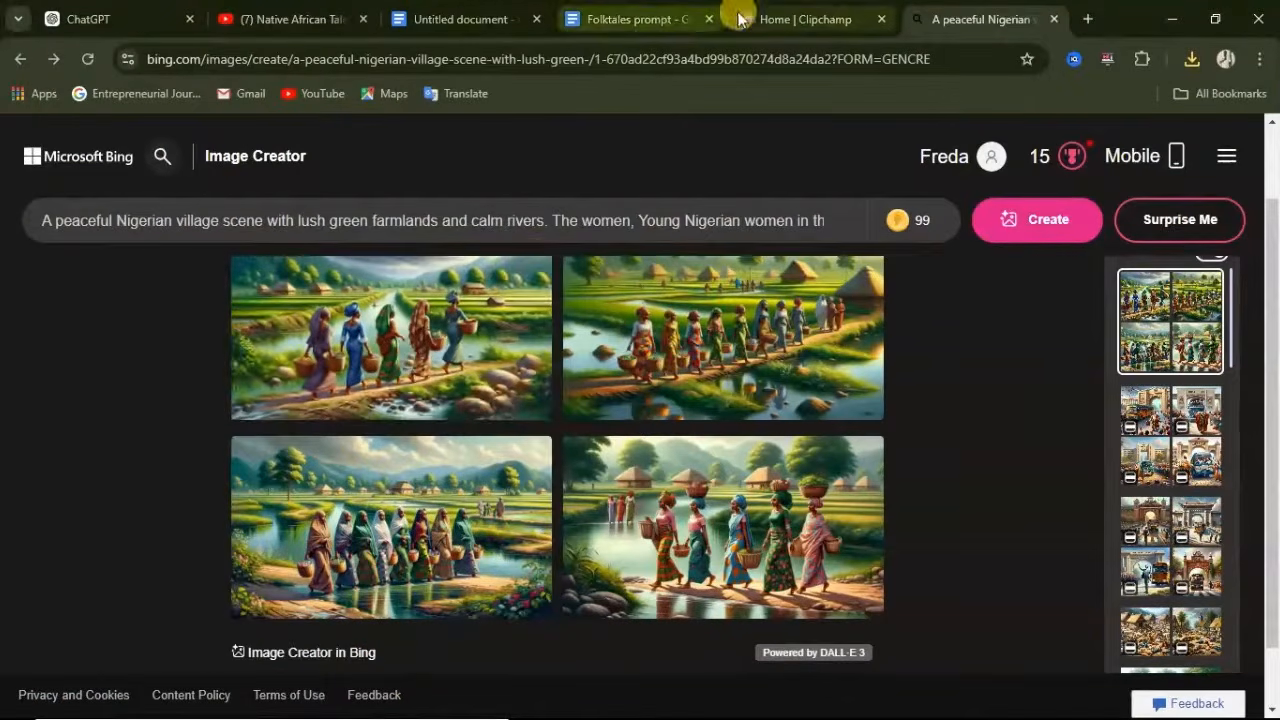
Switch to ChatGPT and copy the Paragraph 2 (New Road to Ezioke) image prompt without its quotation marks.
click(135, 27)
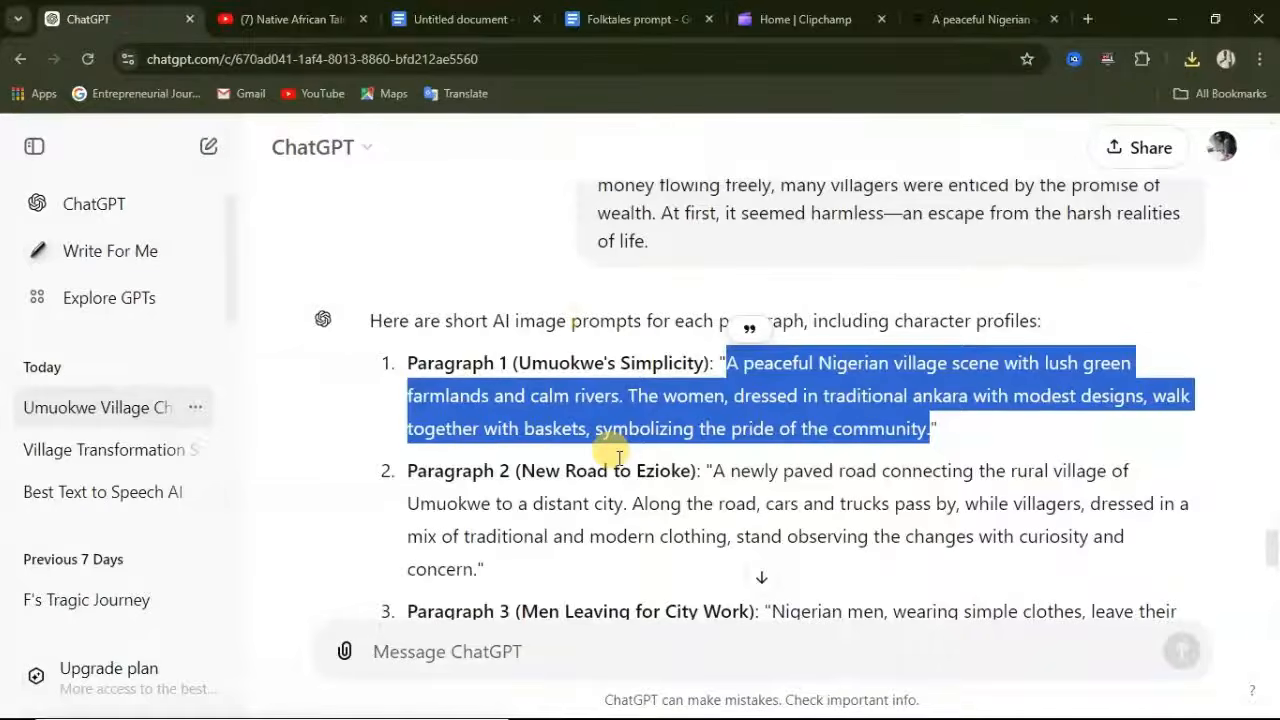
scroll(543, 443, down, 1)
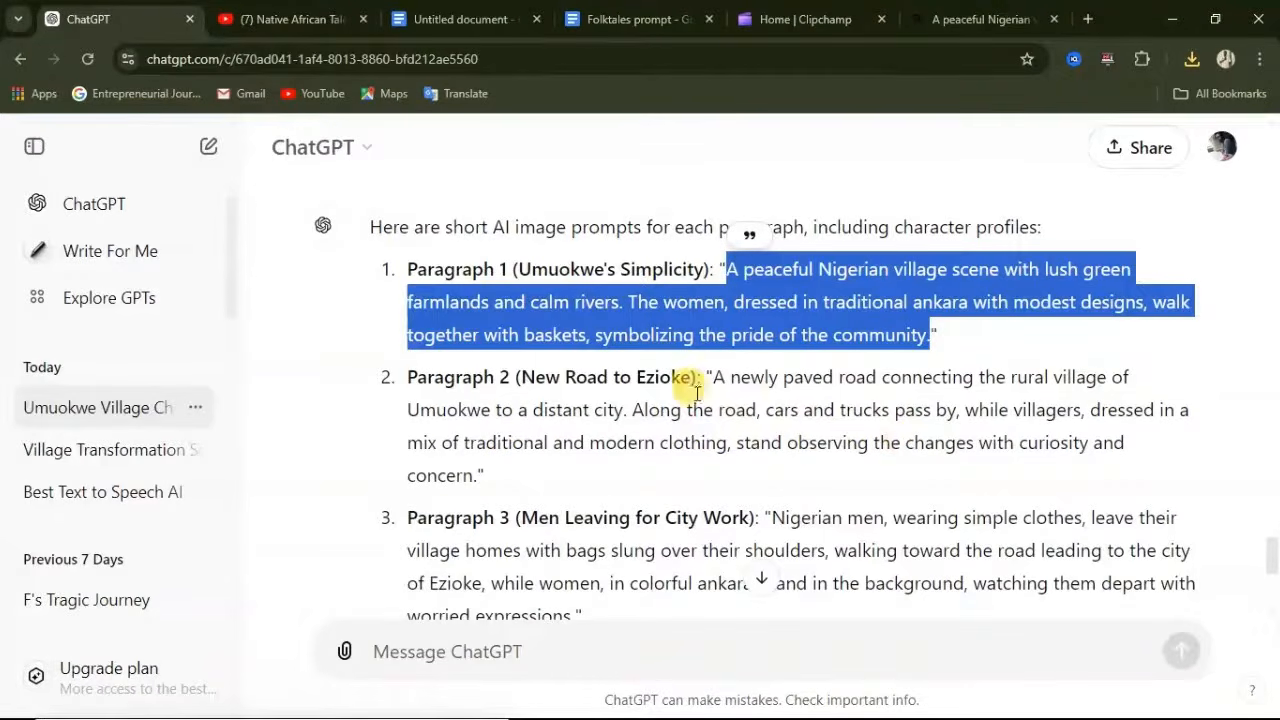
drag(716, 375, 531, 486)
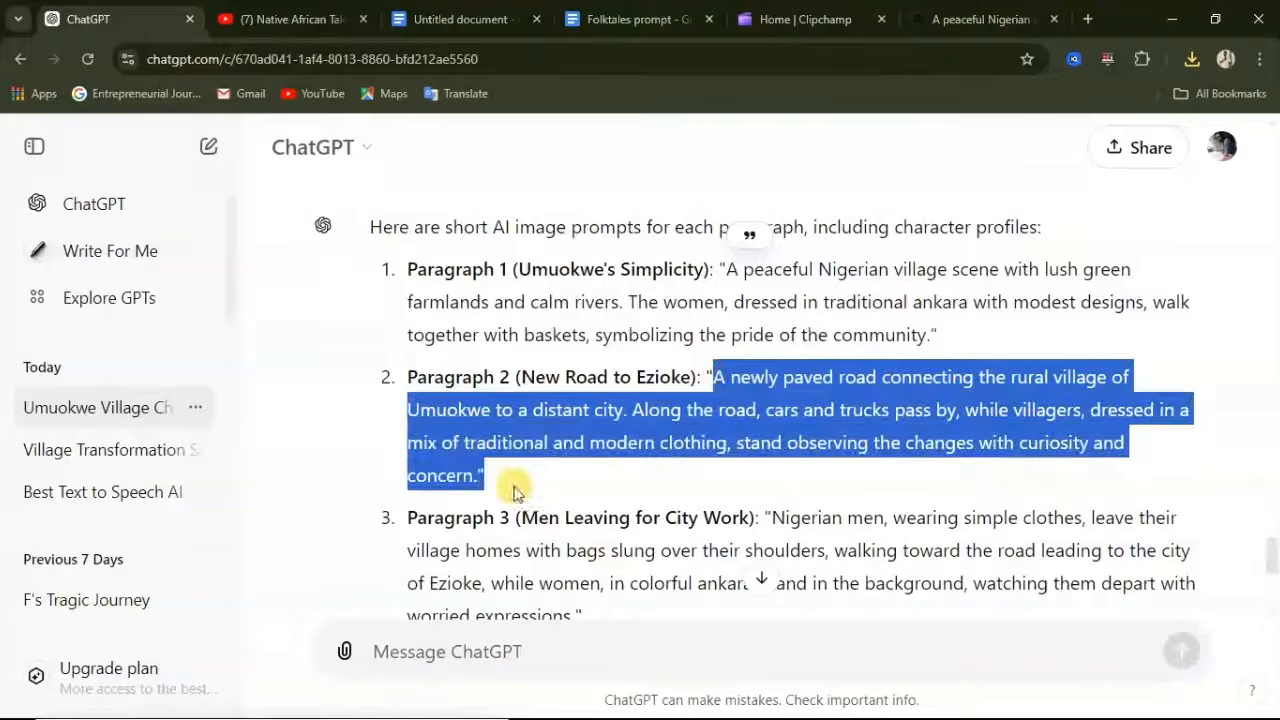
right_click(583, 367)
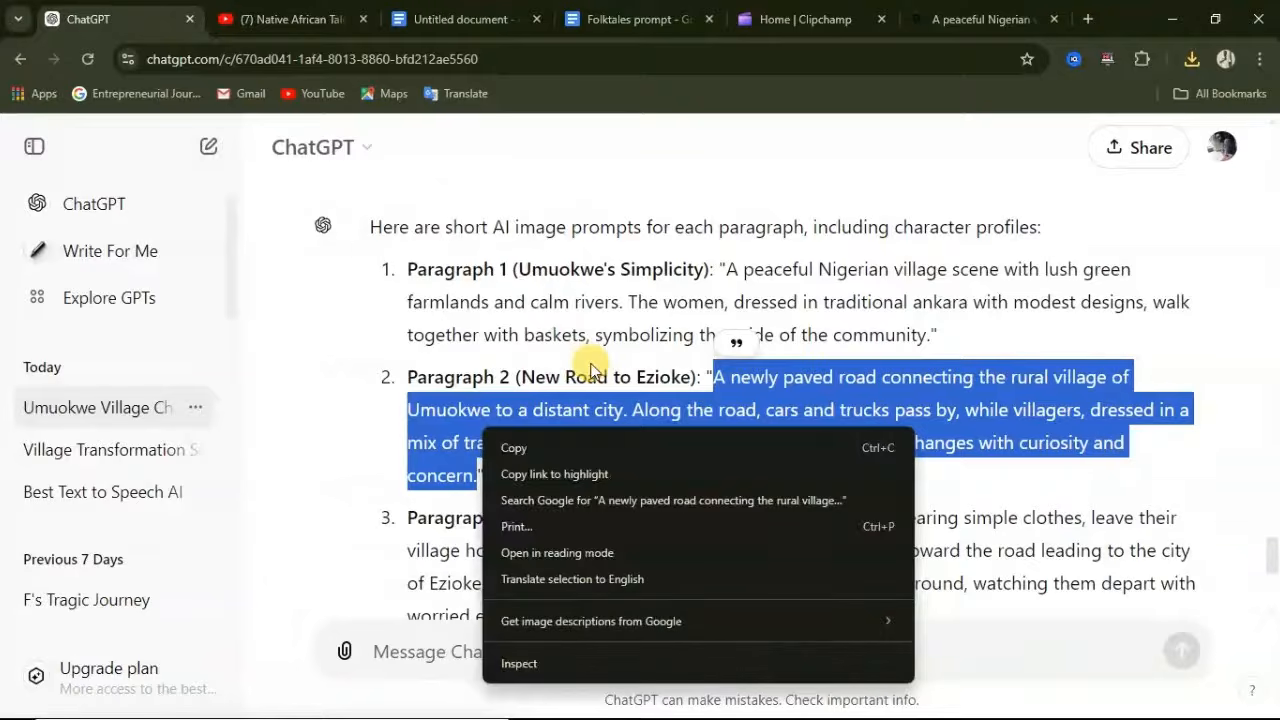
click(520, 449)
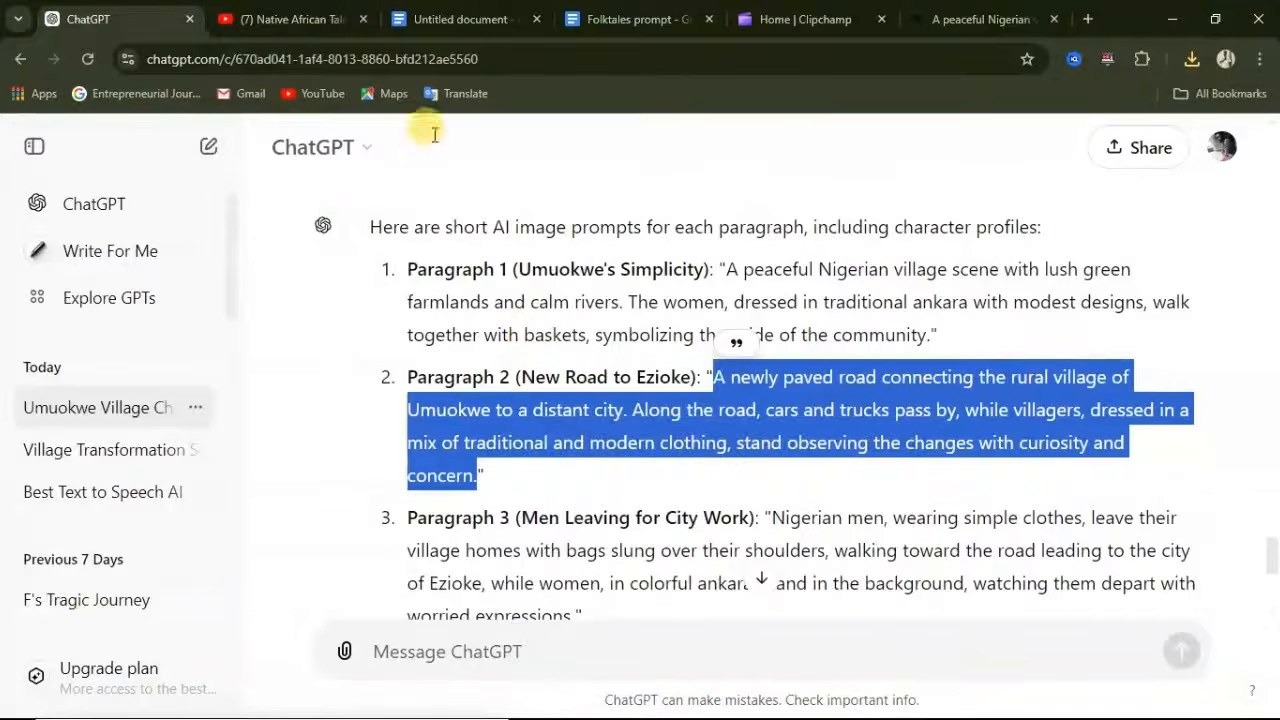
In the untitled Google Docs document, replace the village women scene with the copied prompt, keeping "Realistic, hd image, oily image.".
click(487, 22)
drag(300, 467, 505, 512)
drag(396, 548, 395, 553)
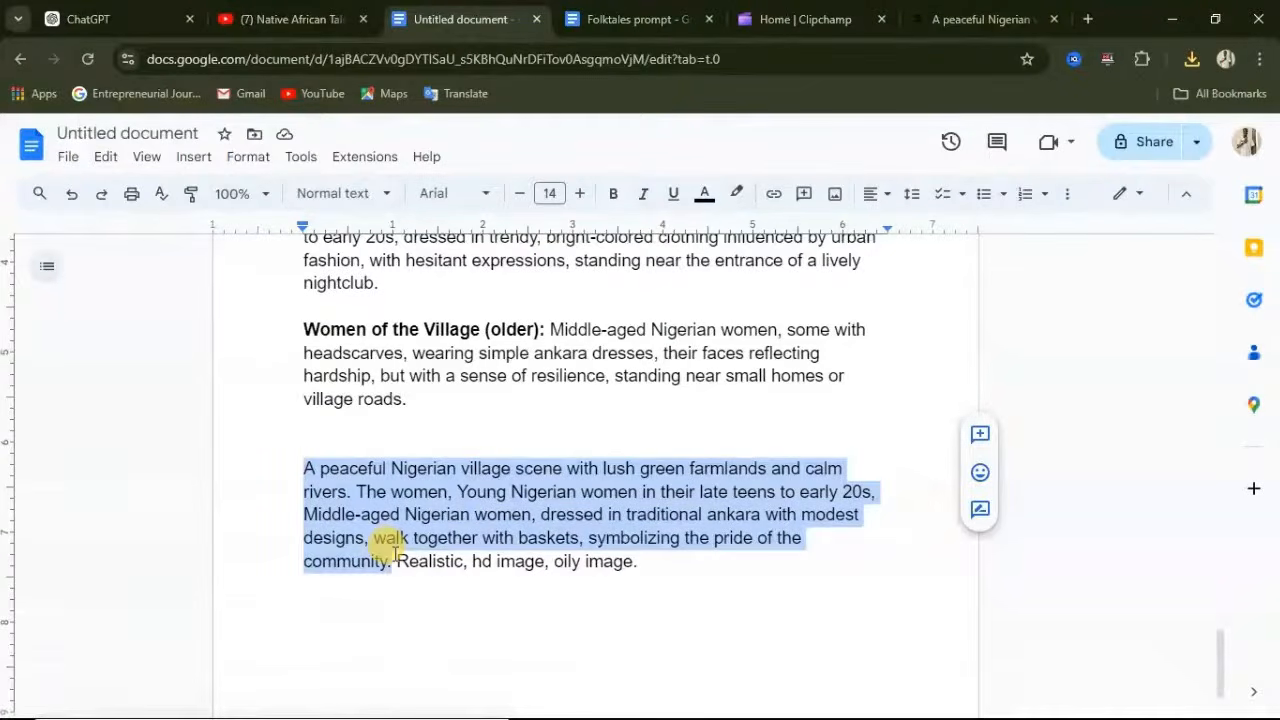
key(ctrl+v)
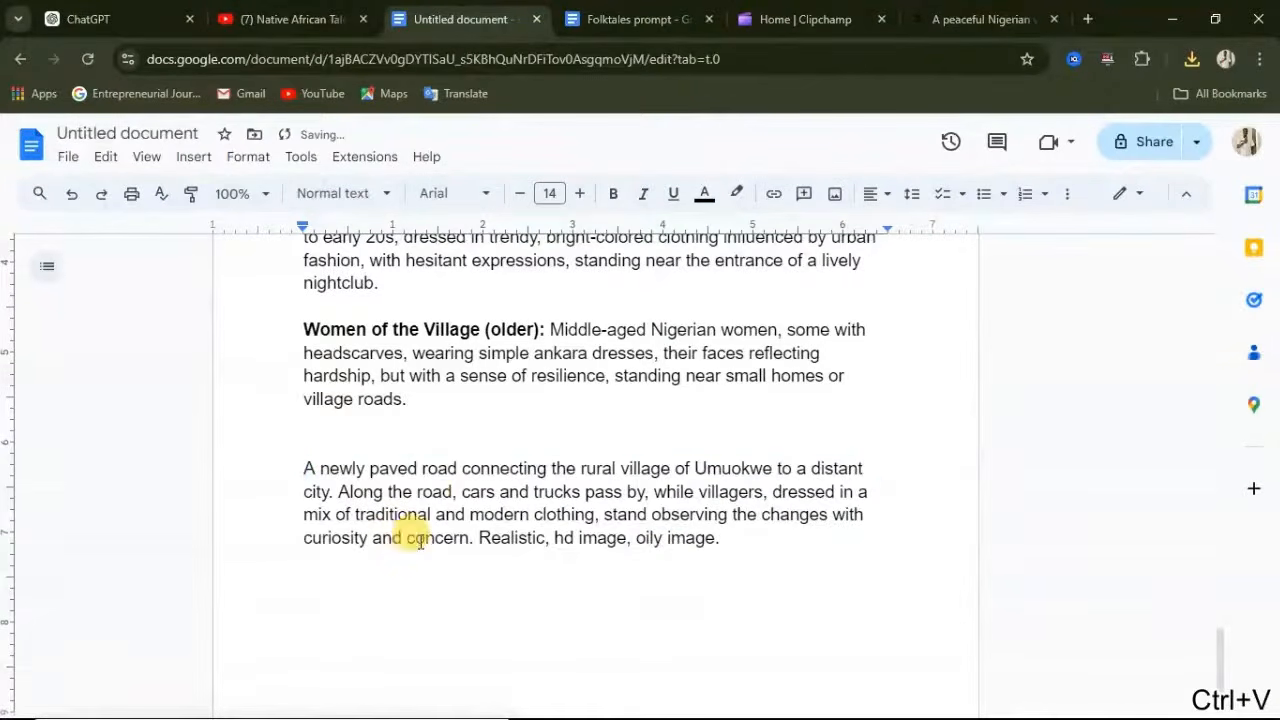
Check the character profiles in the document and the story paragraphs in ChatGPT for characters relevant to the new road scene.
scroll(381, 462, up, 5)
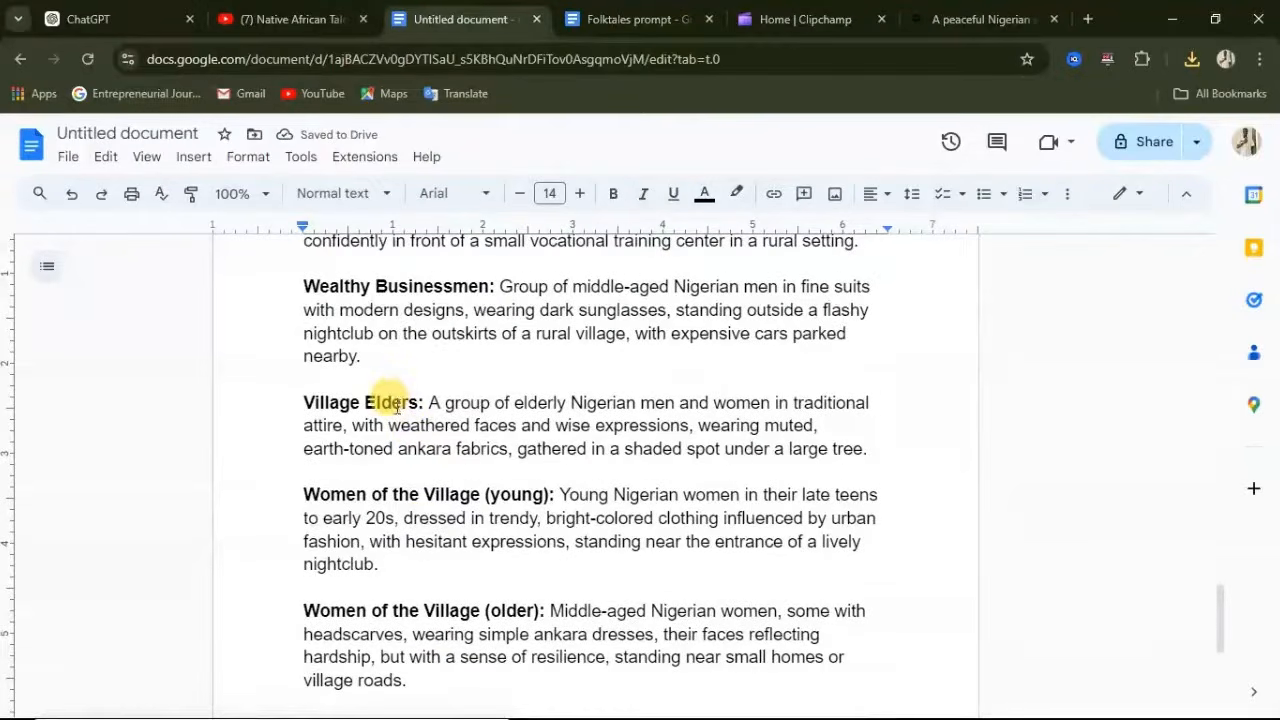
scroll(390, 402, up, 2)
scroll(363, 372, down, 4)
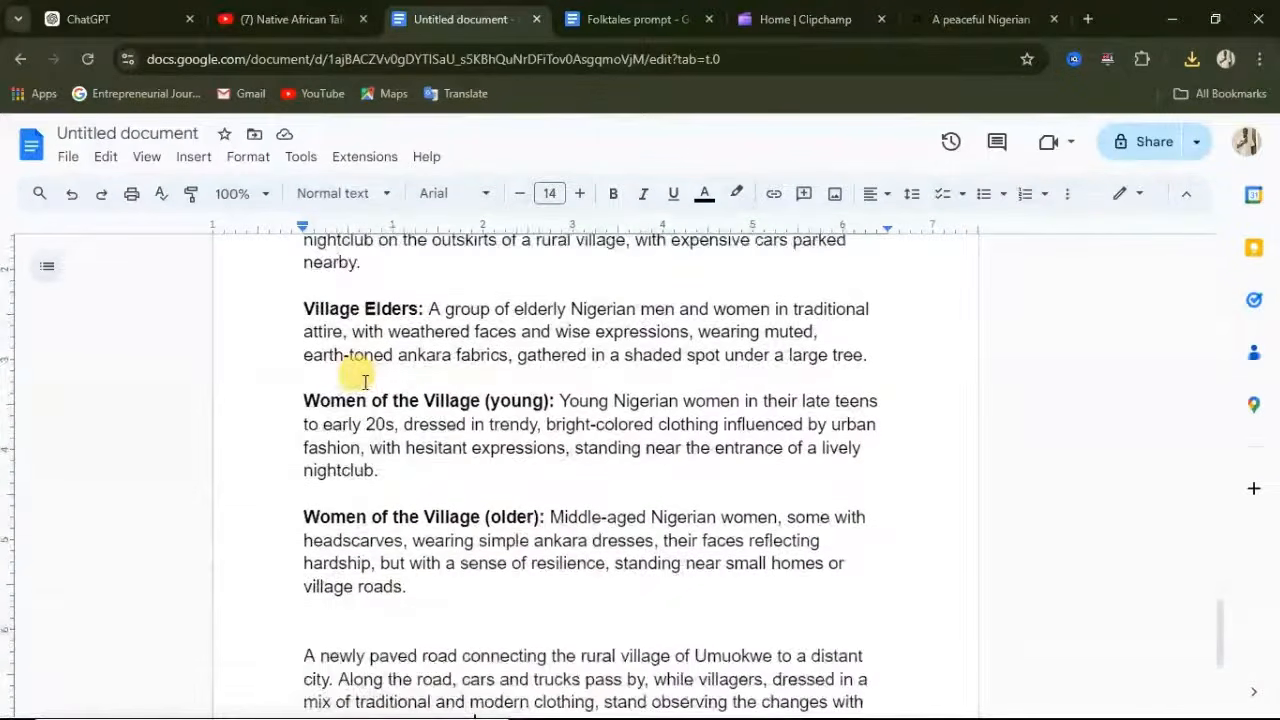
scroll(360, 378, down, 2)
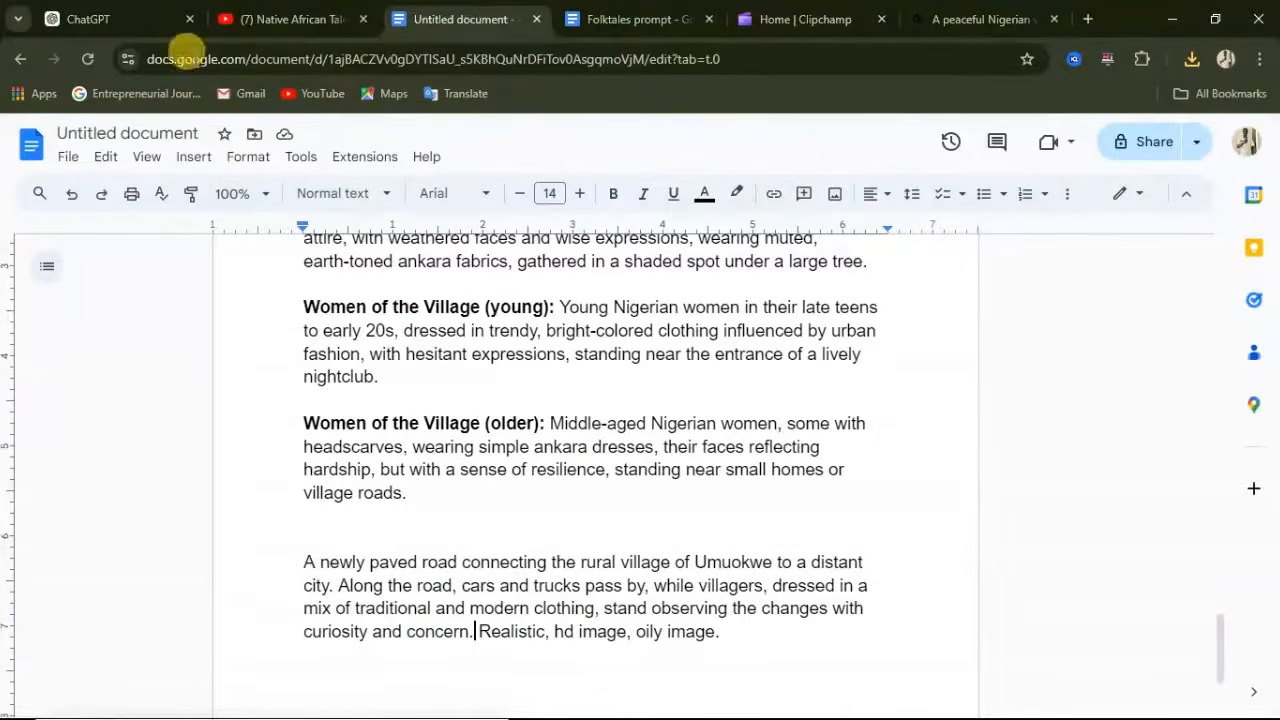
key(ctrl+1)
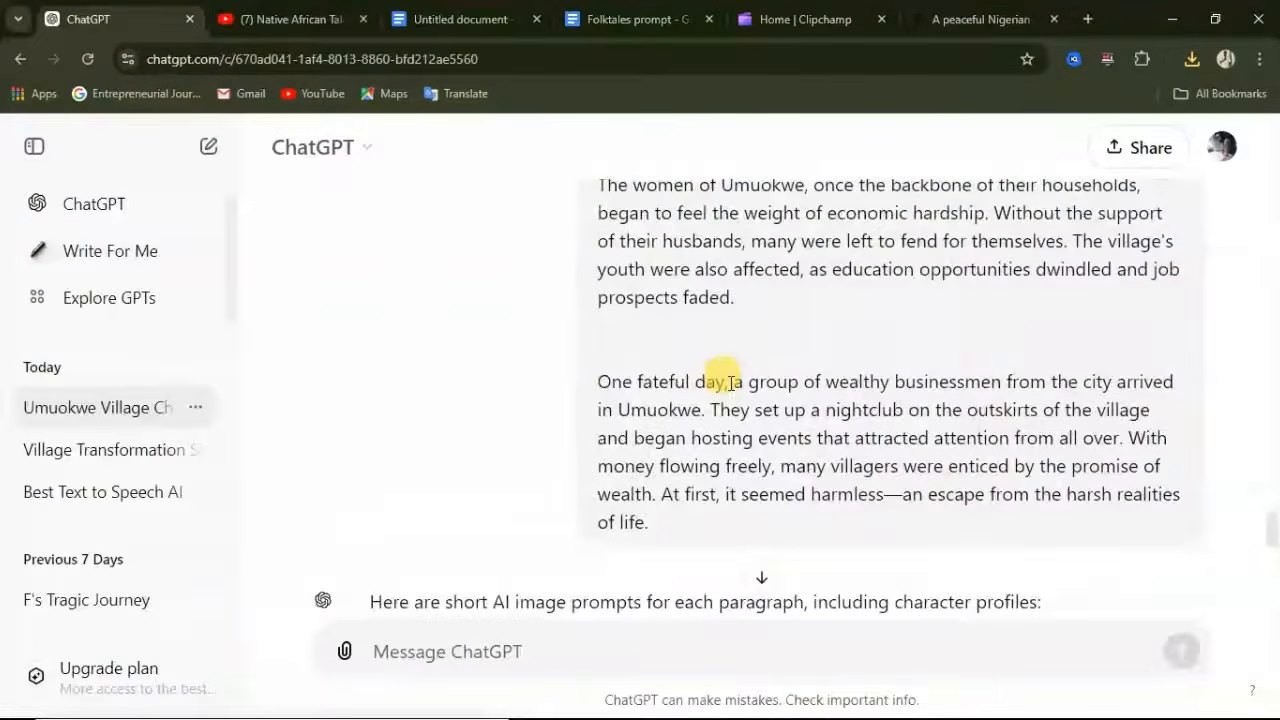
scroll(731, 383, down, 2)
scroll(735, 382, up, 4)
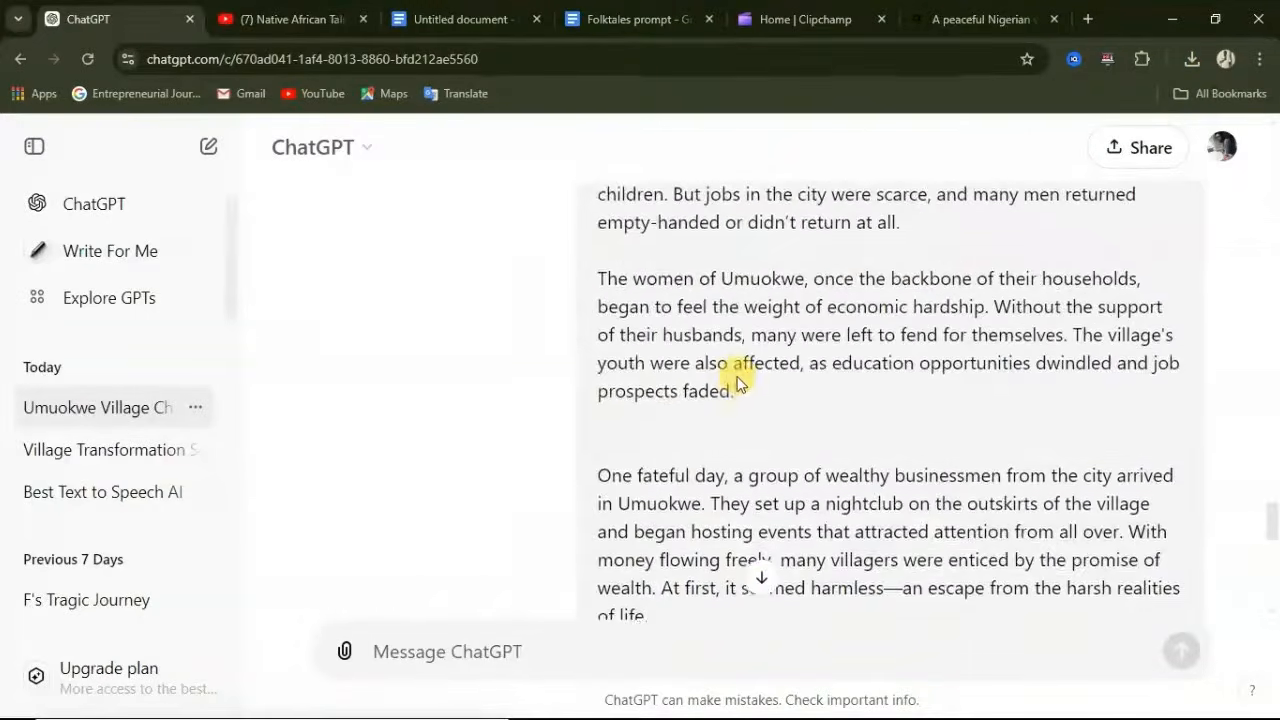
scroll(727, 366, down, 4)
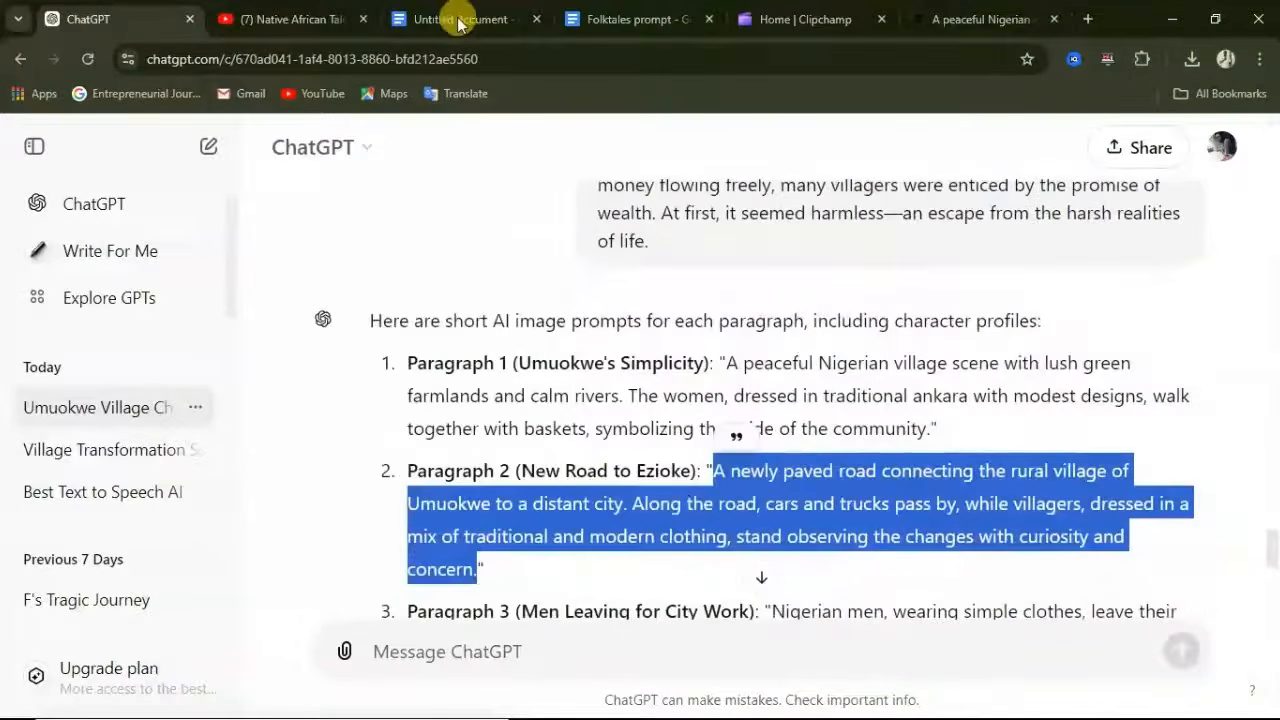
Return to the Google Docs document and copy the whole newly paved road prompt, including its style phrases.
click(462, 22)
scroll(523, 474, down, 3)
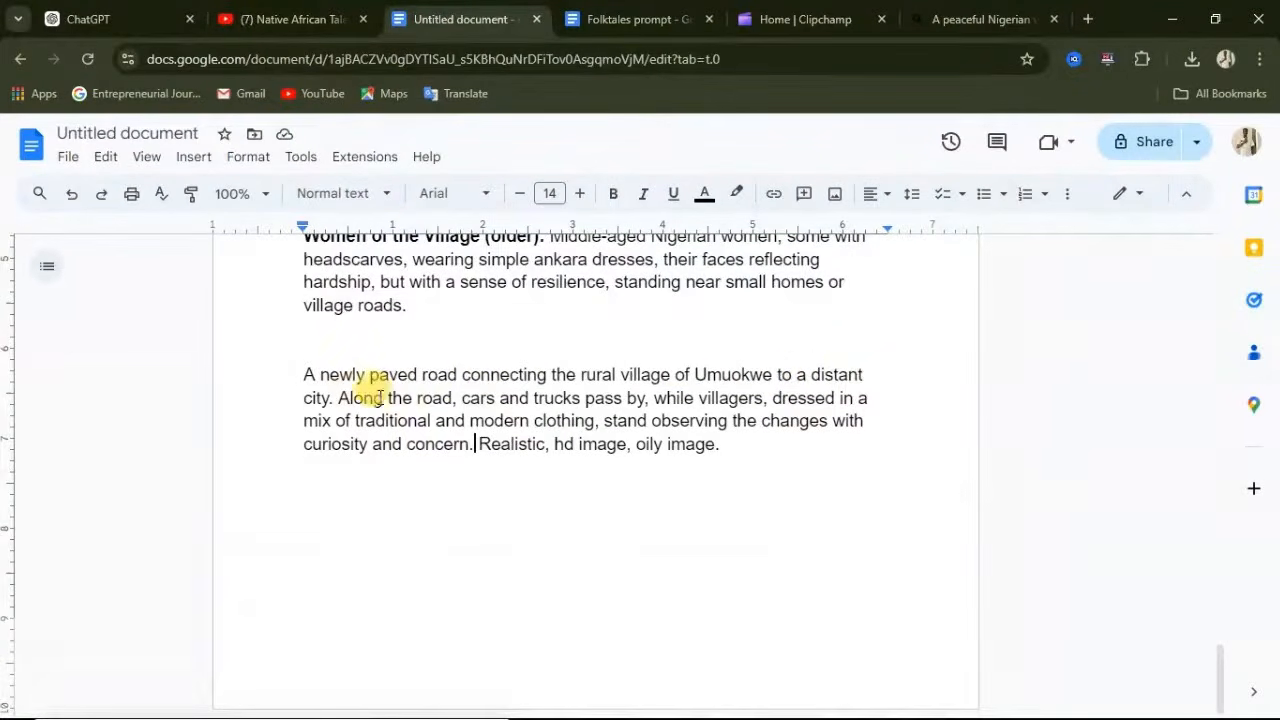
drag(301, 372, 744, 446)
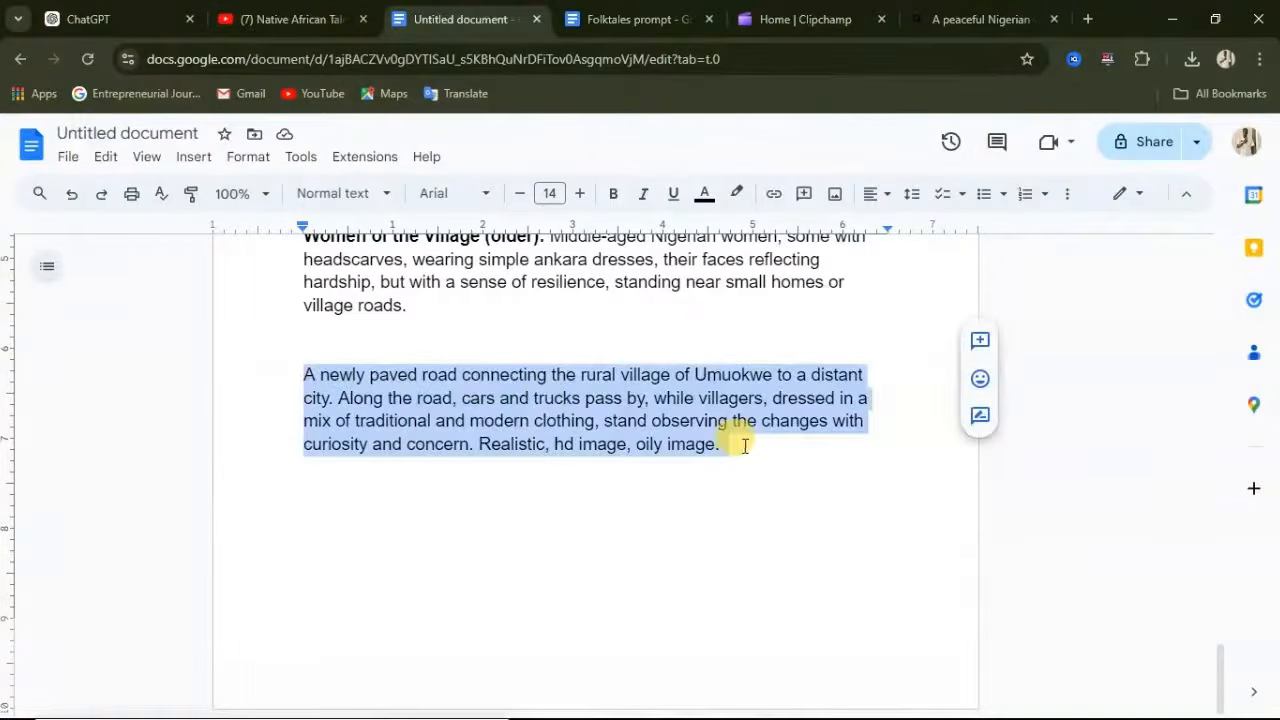
right_click(601, 423)
click(645, 272)
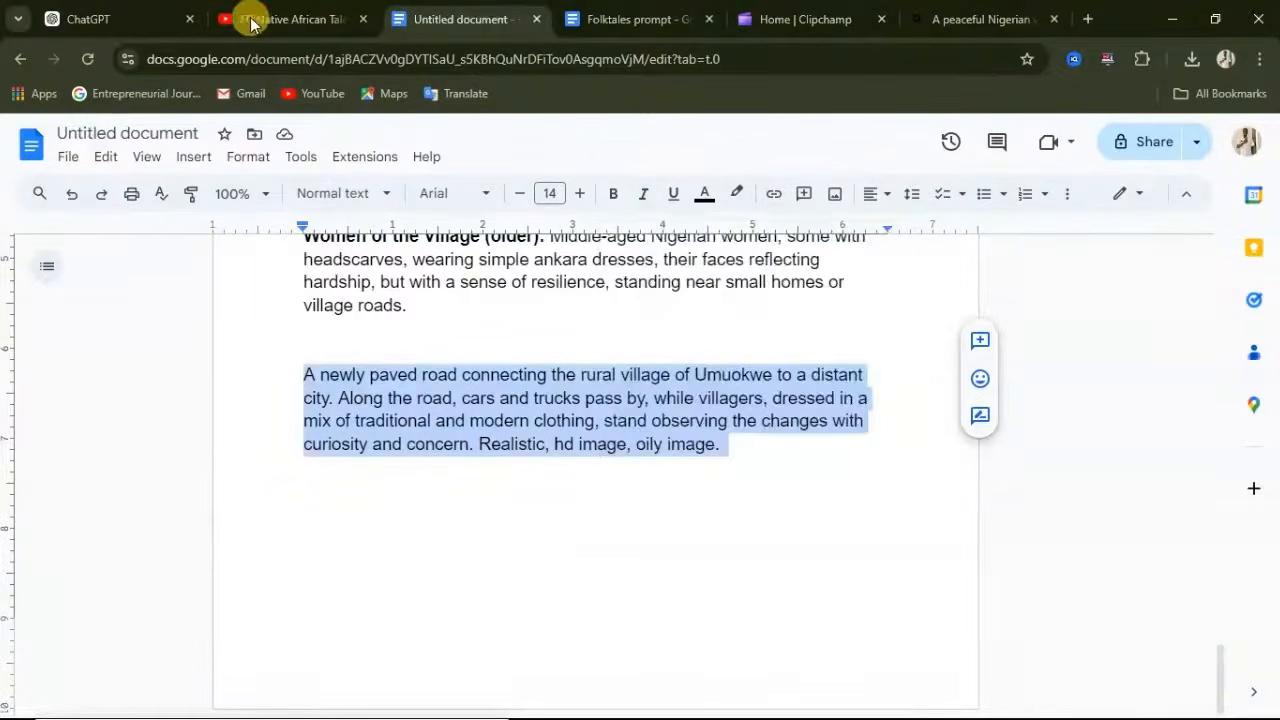
Switch to Bing Image Creator, replace the old description with the copied road prompt, and generate the images.
click(966, 28)
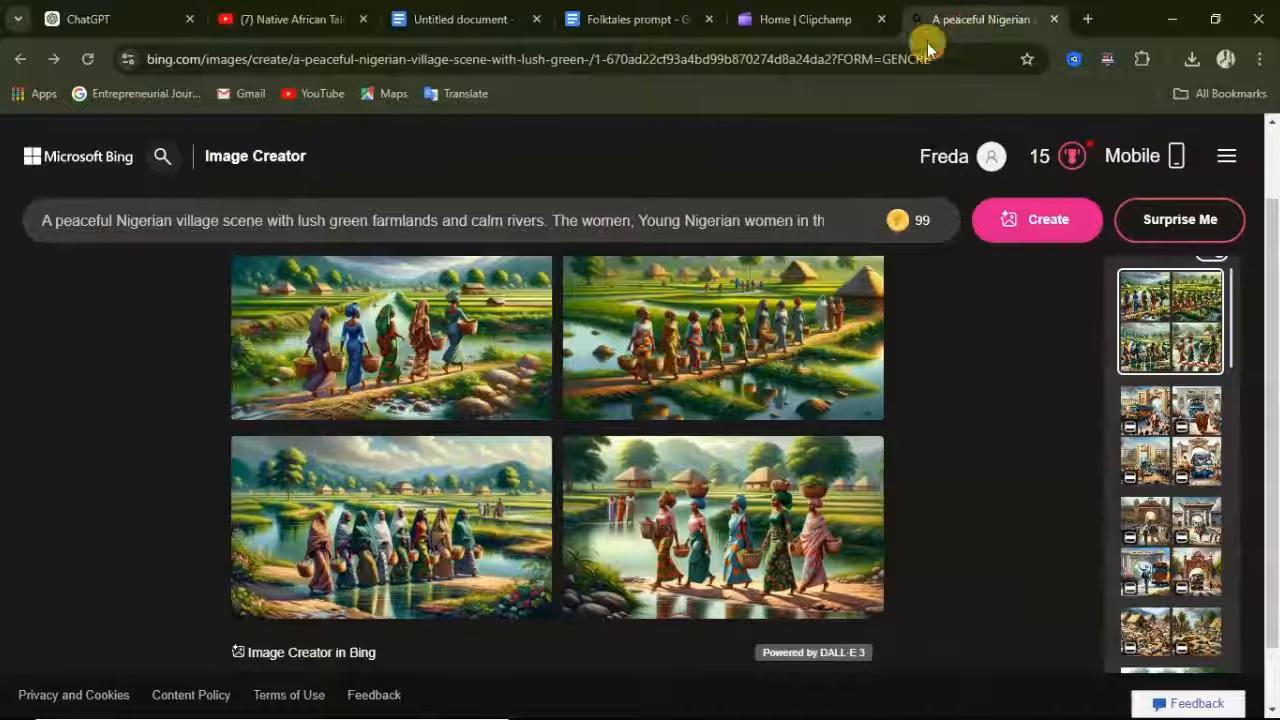
click(816, 212)
click(836, 220)
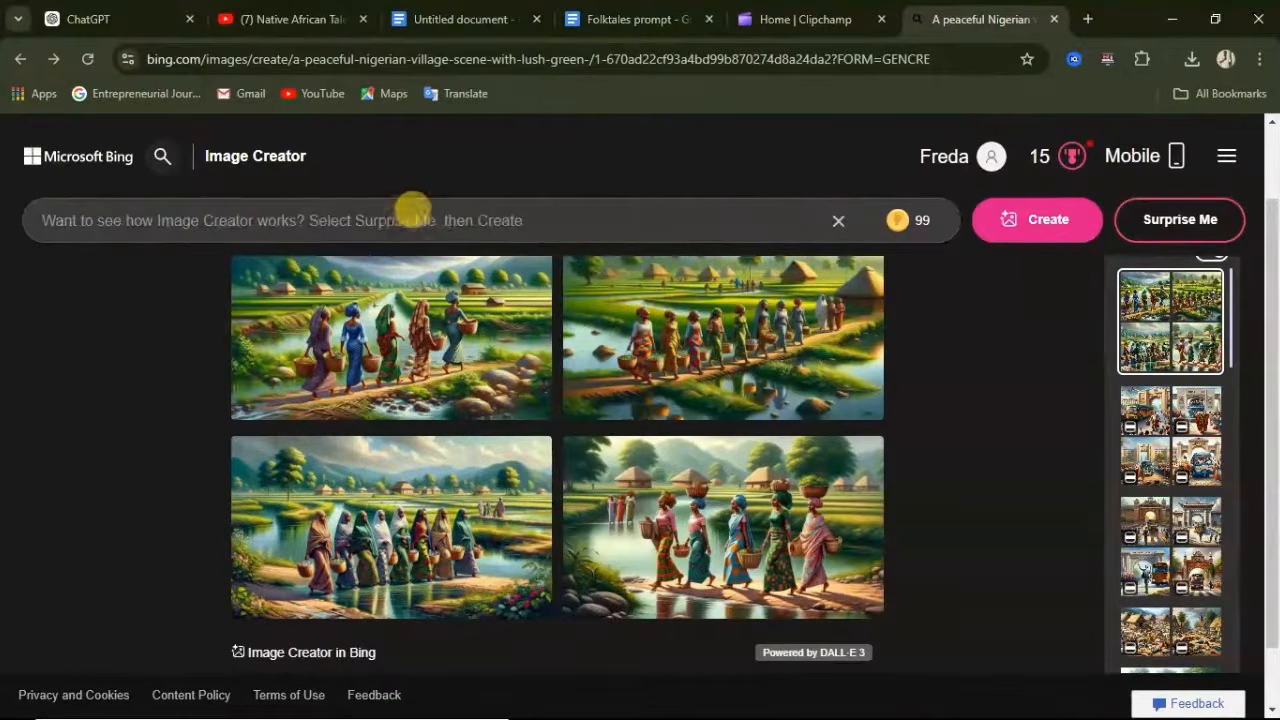
key(ctrl+v)
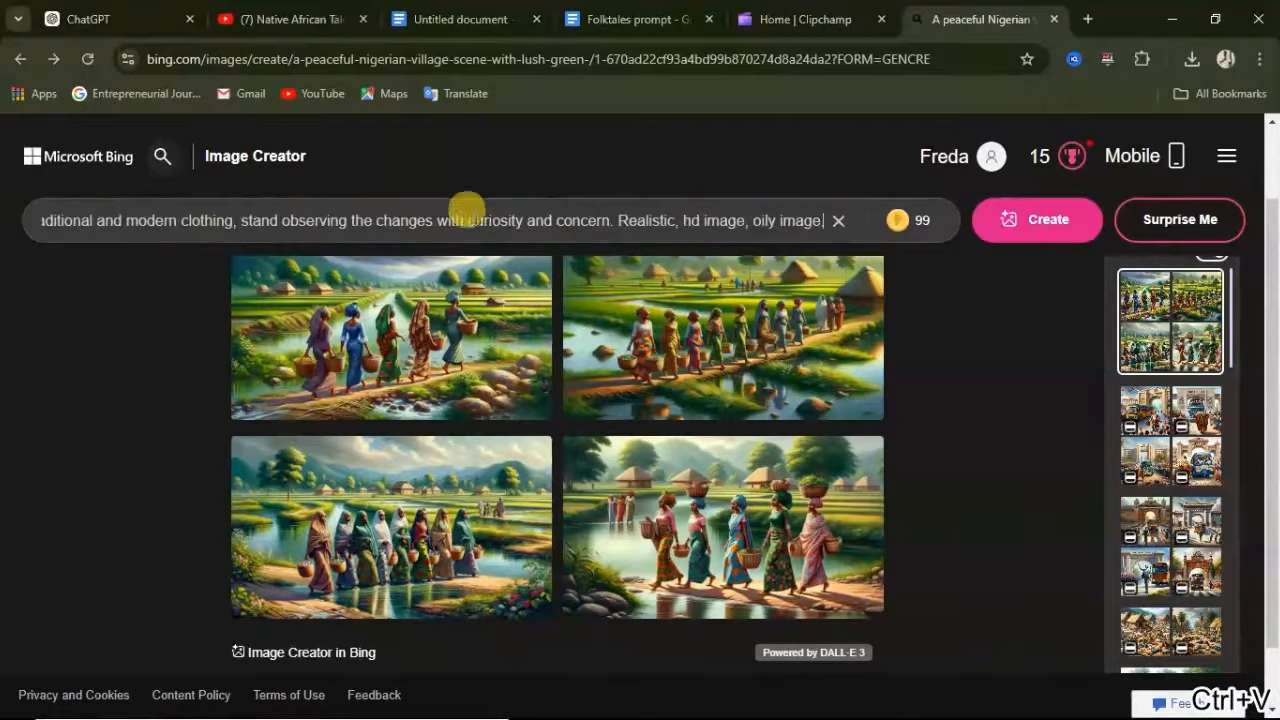
click(1010, 219)
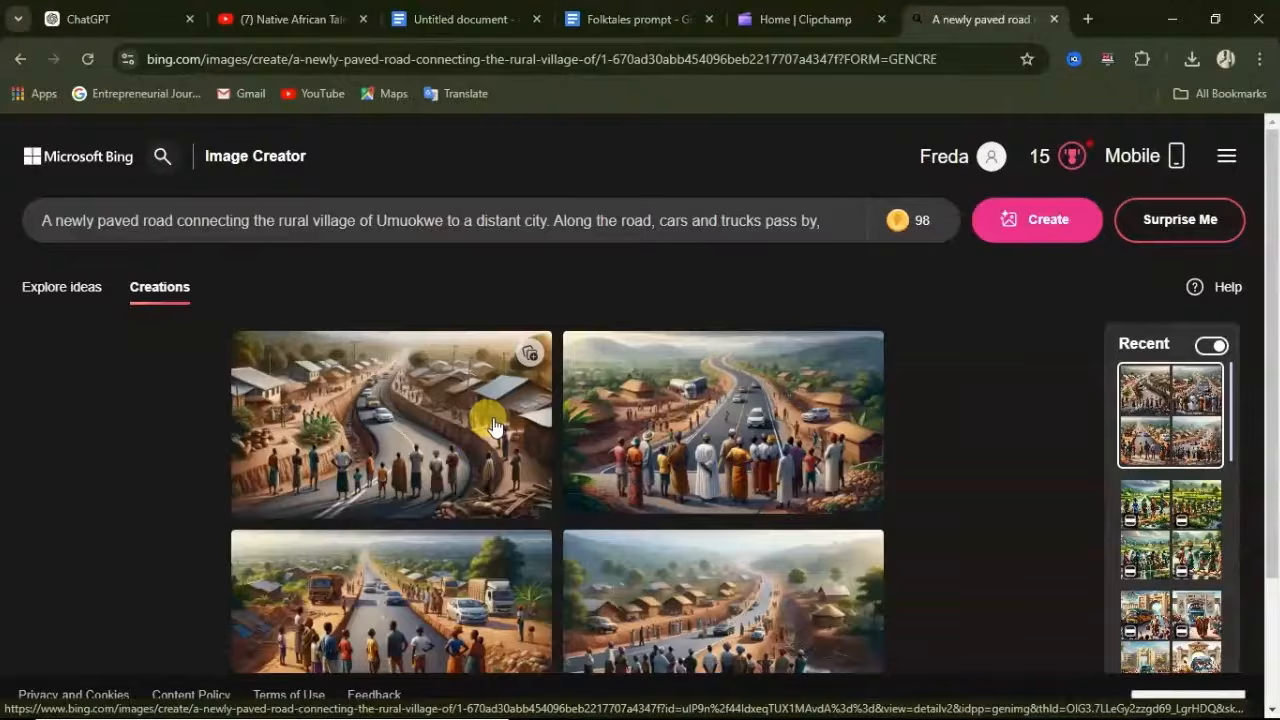
Download the winding village road image and the straight road image with trucks, and close the image view.
click(440, 426)
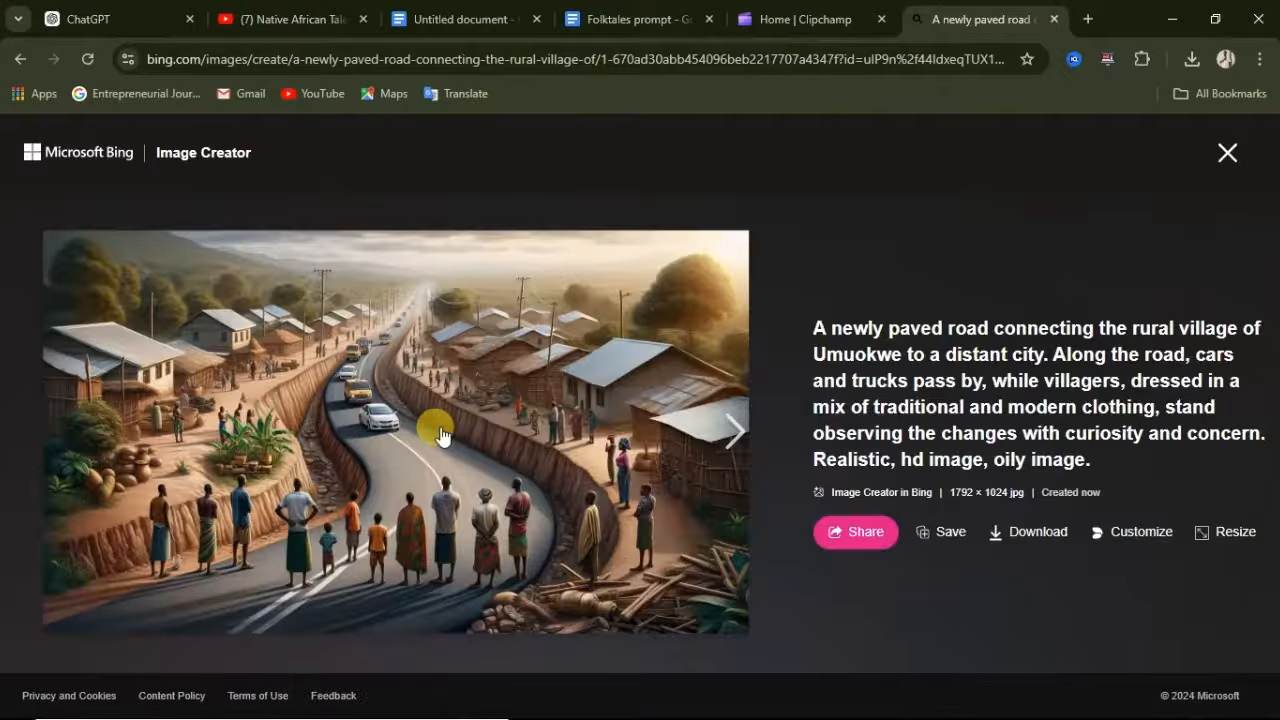
click(1043, 537)
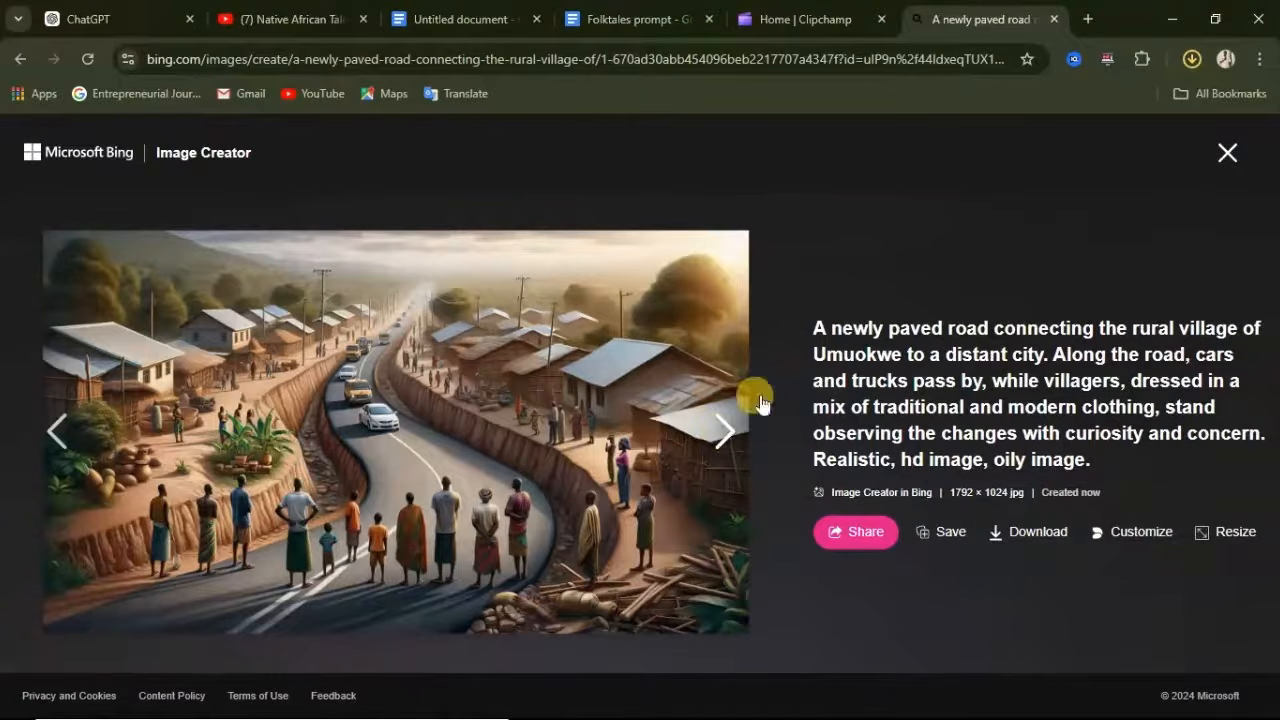
click(729, 439)
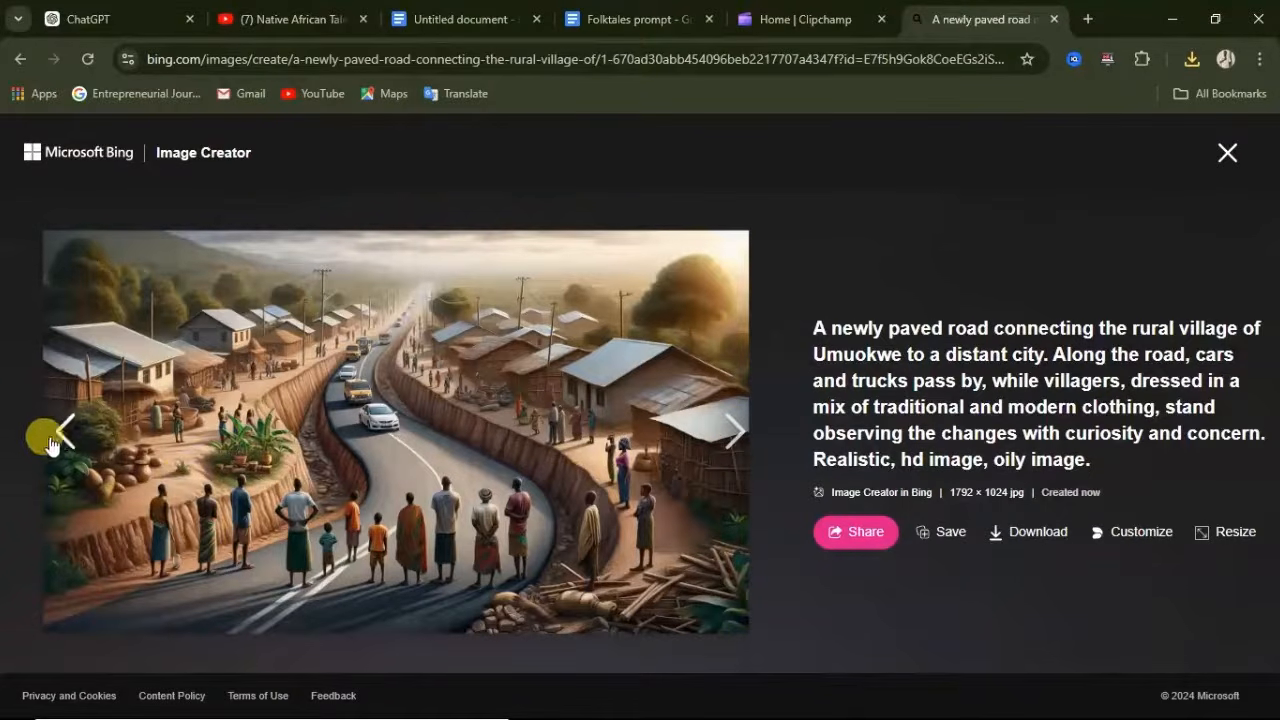
click(1036, 532)
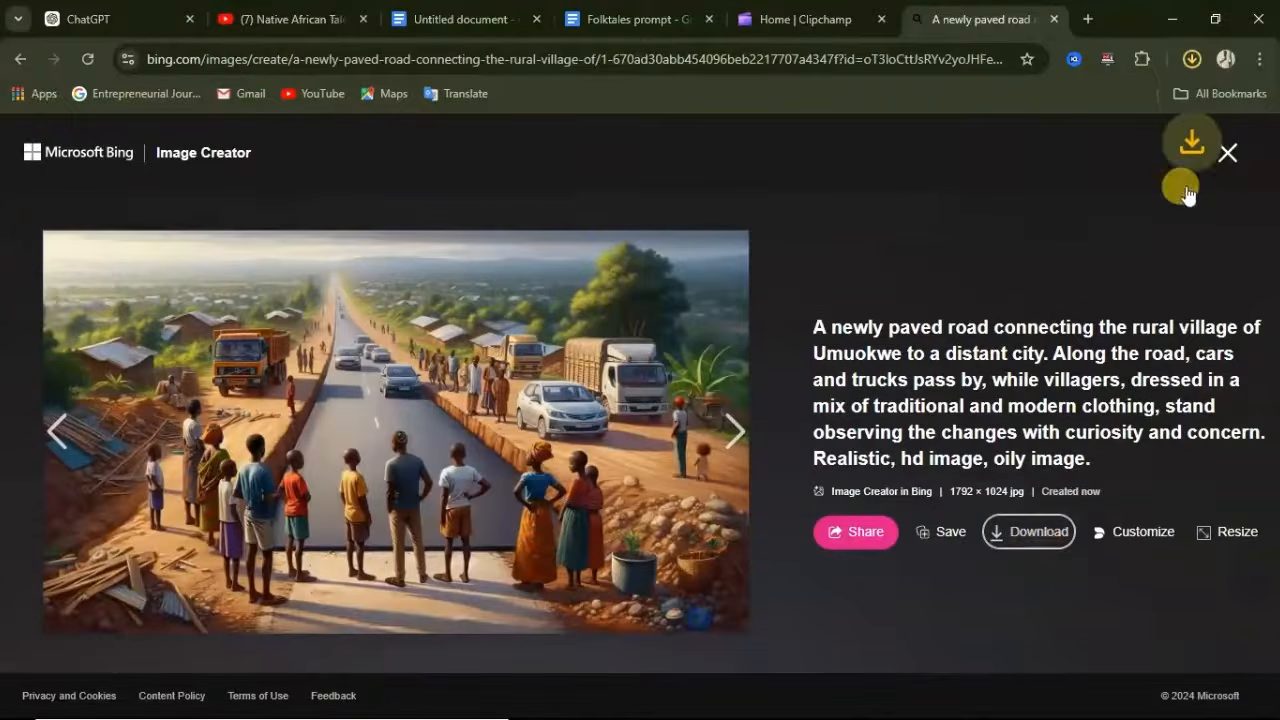
click(1227, 156)
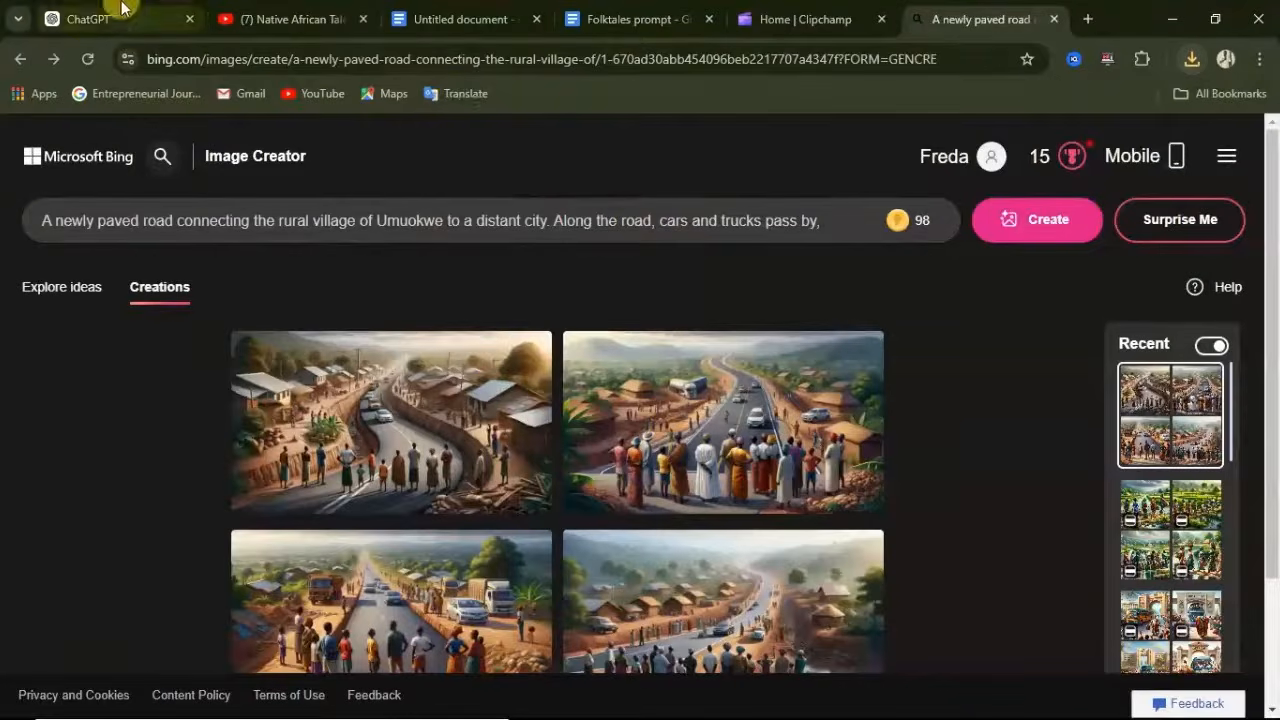
Switch to ChatGPT and review the list of image prompts around Paragraph 2 and Paragraph 3.
click(114, 20)
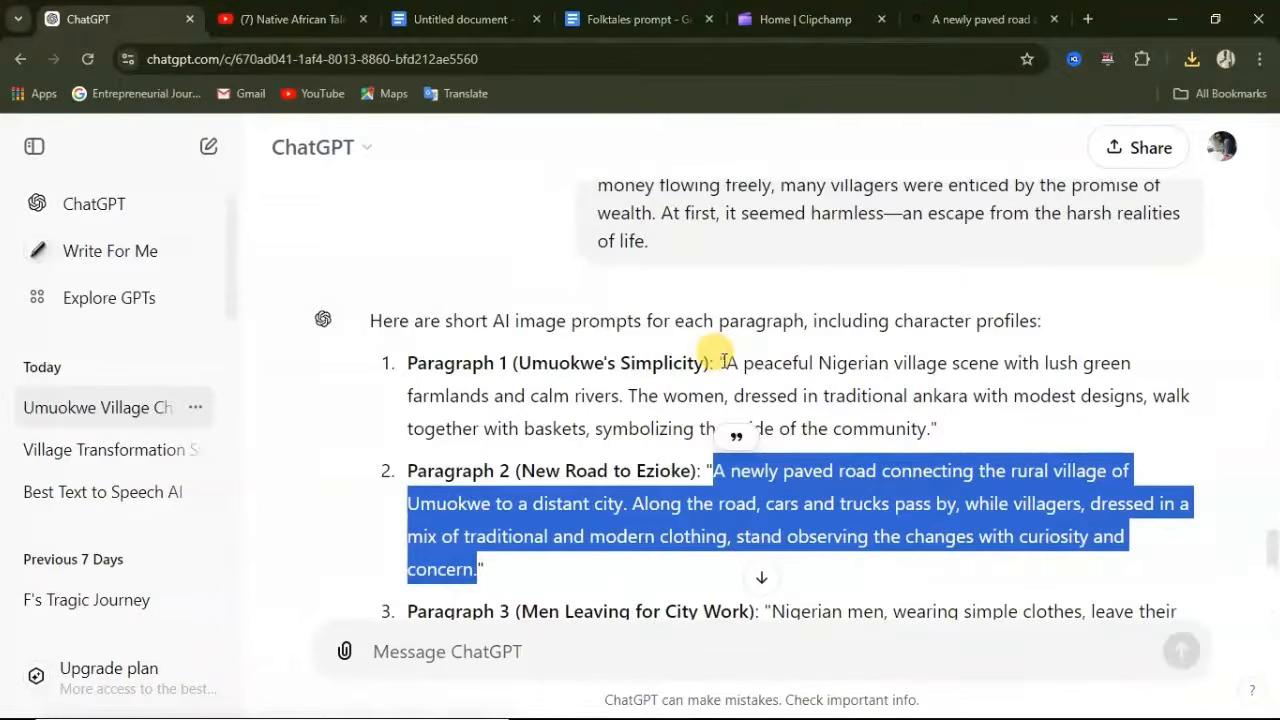
scroll(725, 360, down, 1)
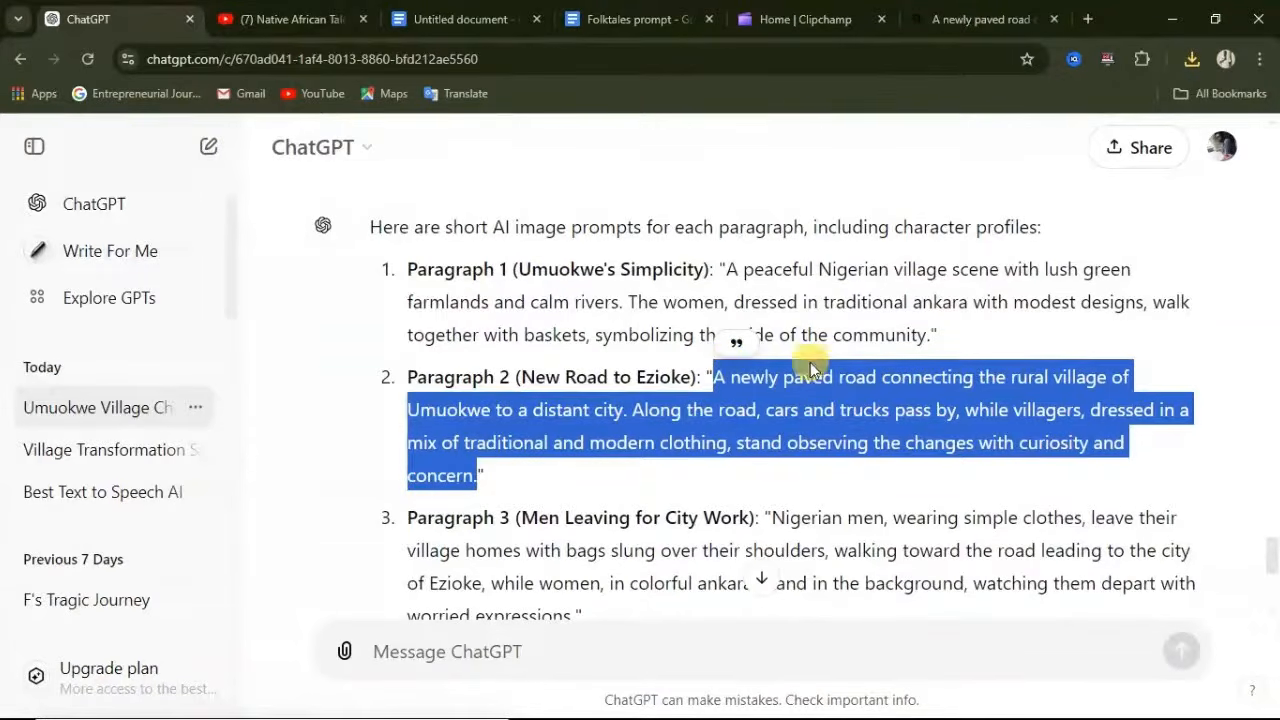
scroll(694, 430, down, 1)
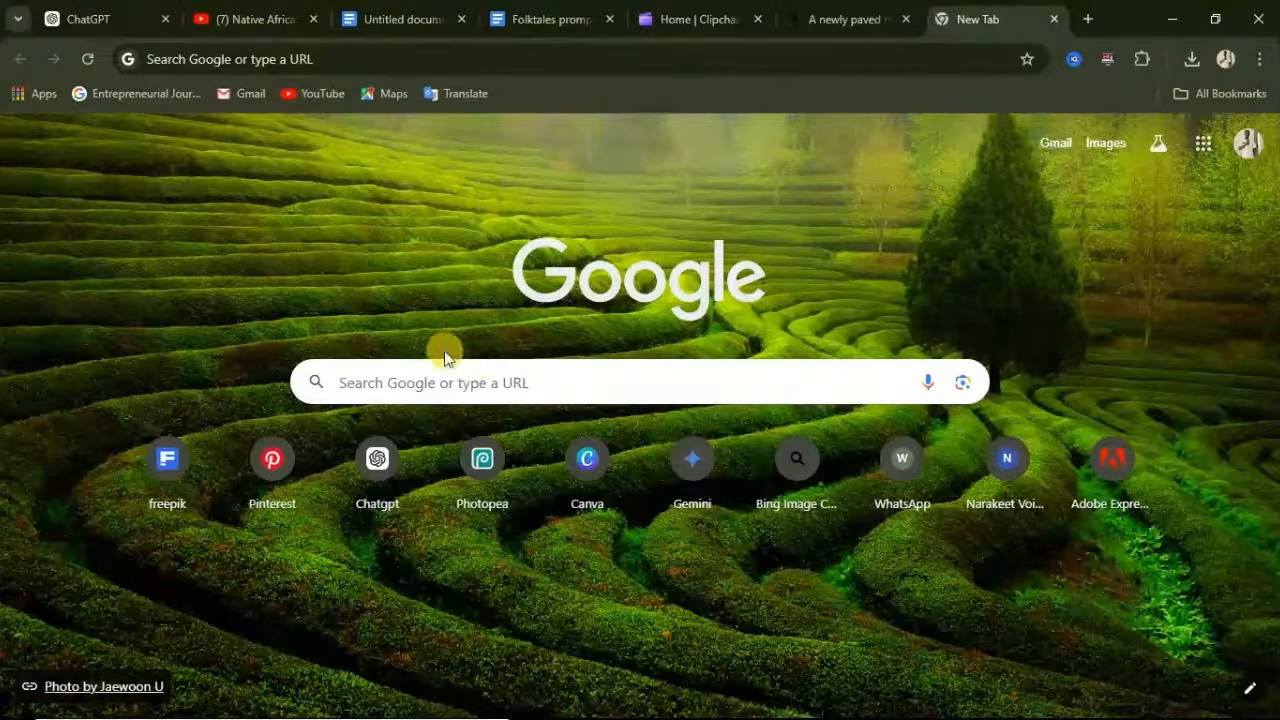
Search Google for "capcut pc download" in the new browser tab.
click(424, 381)
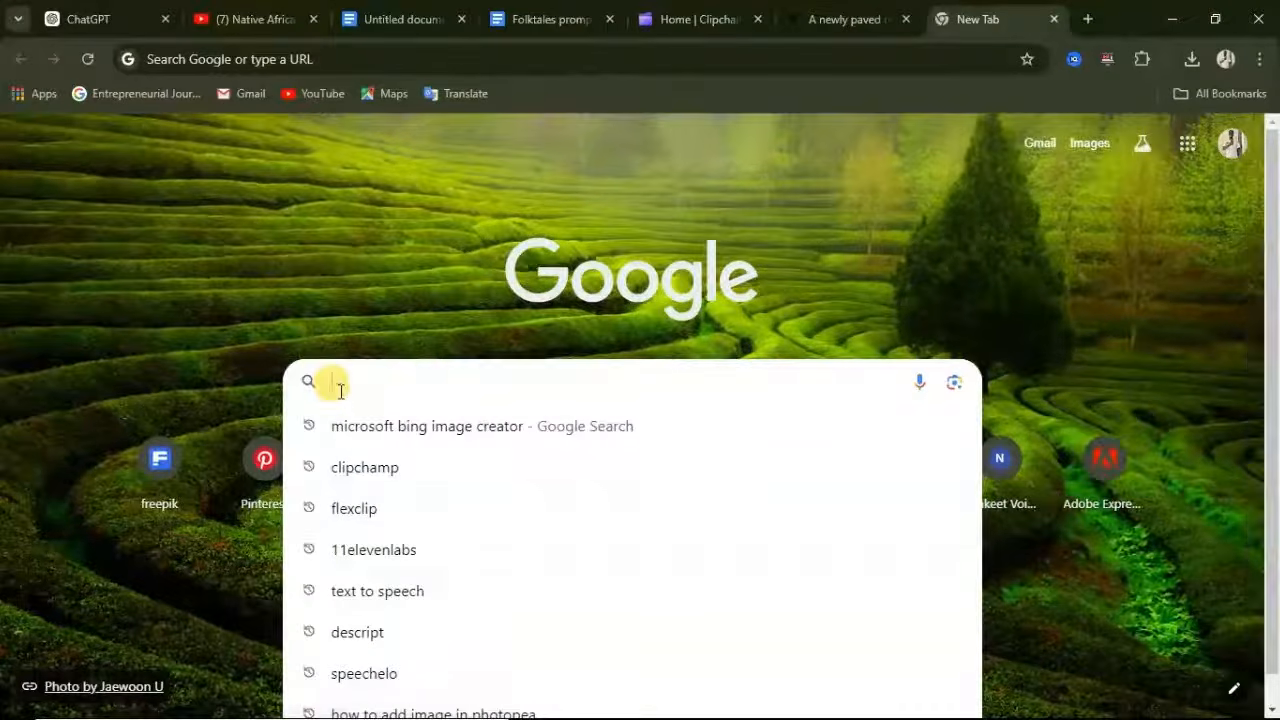
text(c)
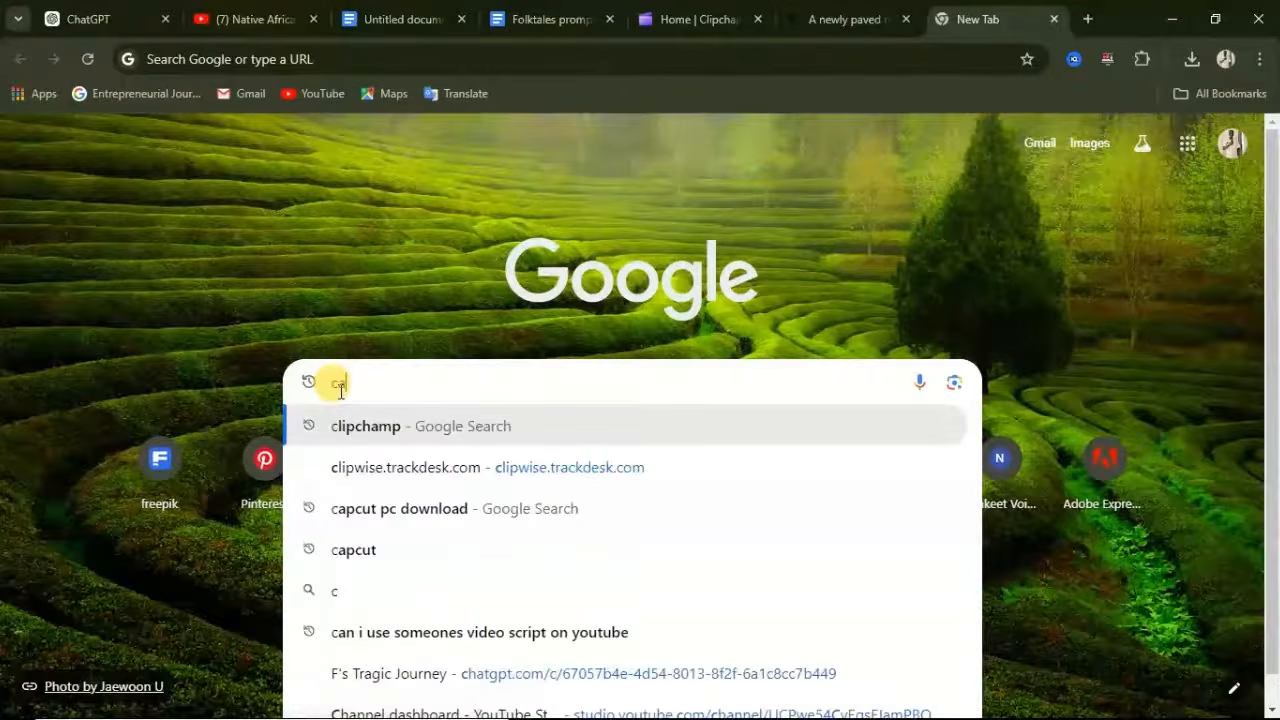
text(apcut)
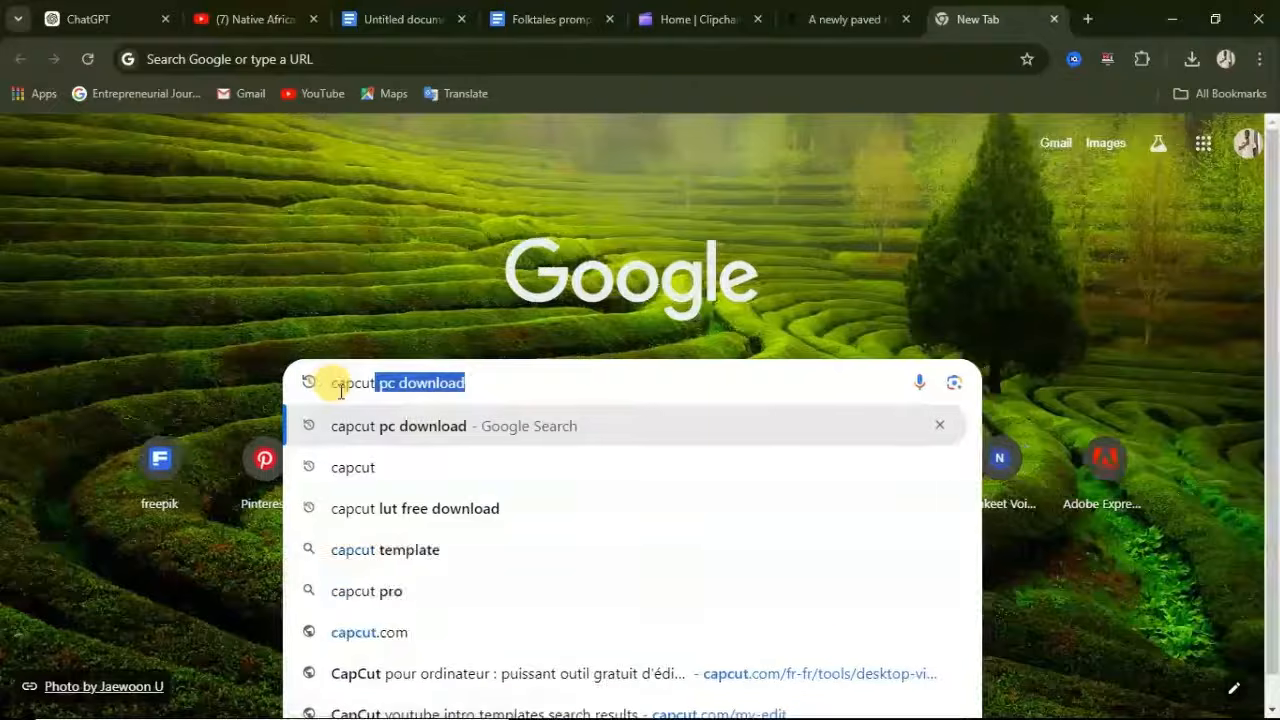
key(Right)
key(Return)
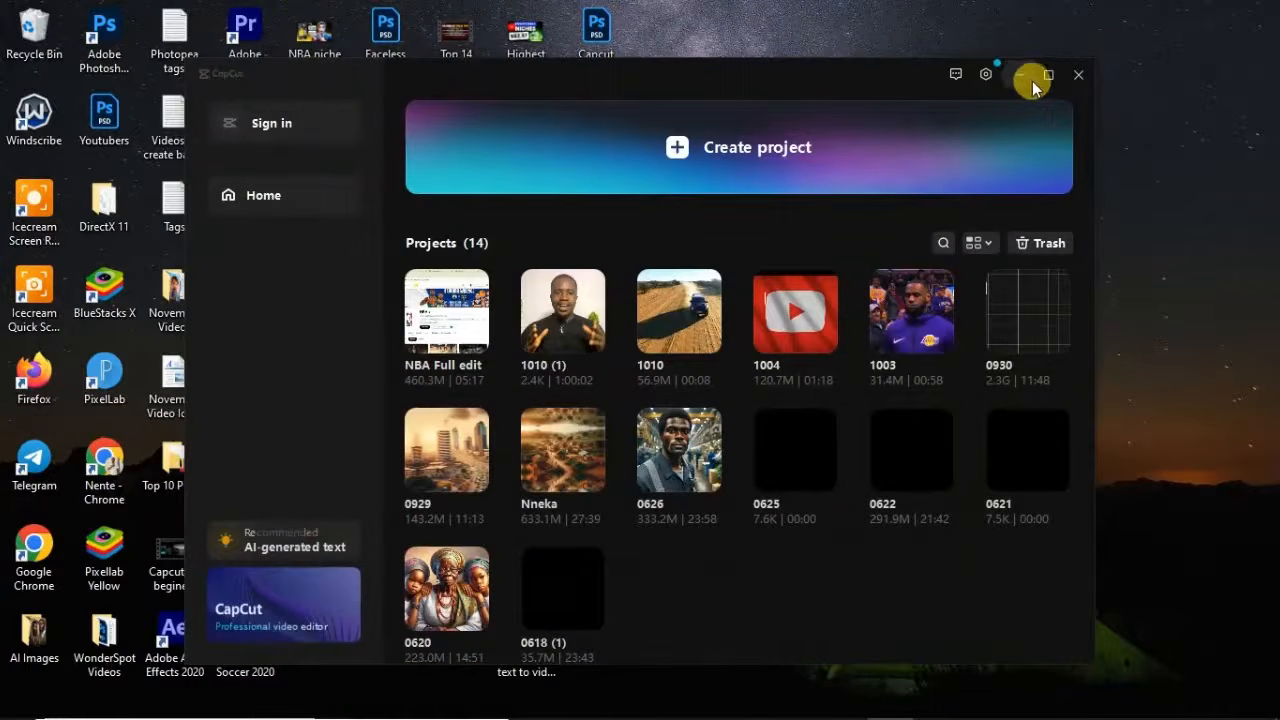
Minimize CapCut, show the capcut search results in Downloads as large icons, and check the installer's run options before minimizing the folder.
click(1021, 76)
mouse_move(431, 716)
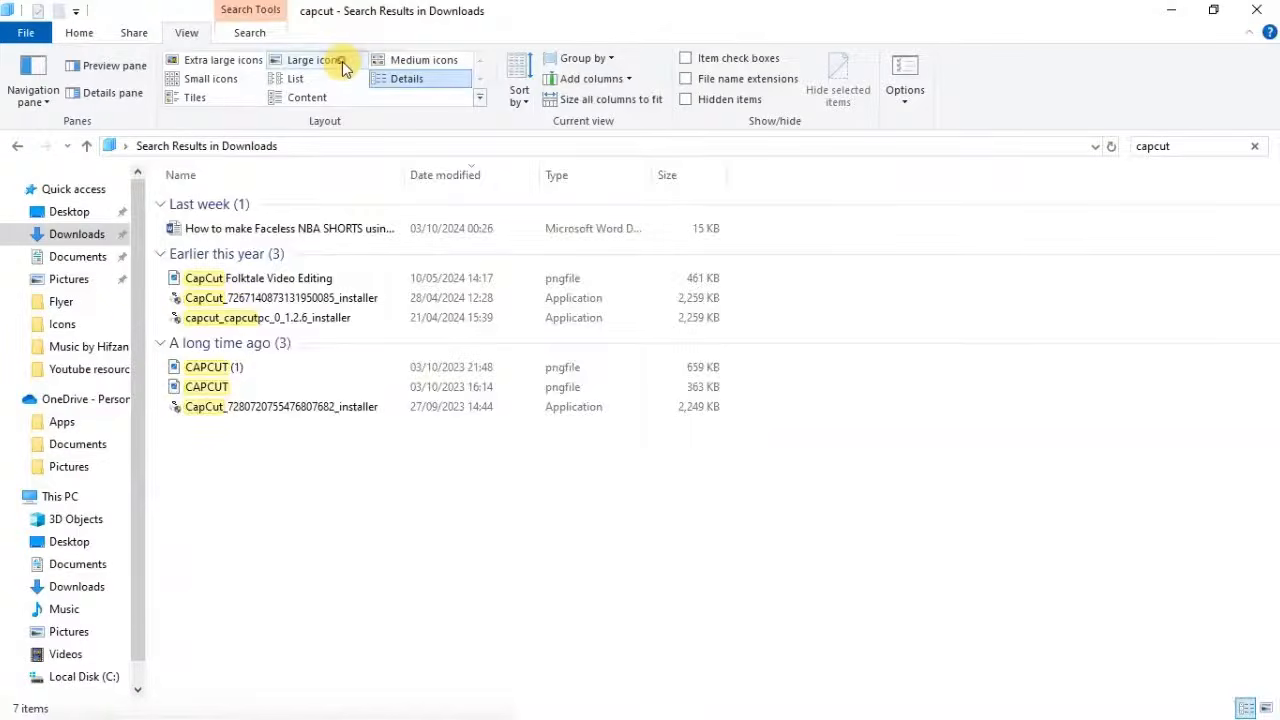
click(330, 60)
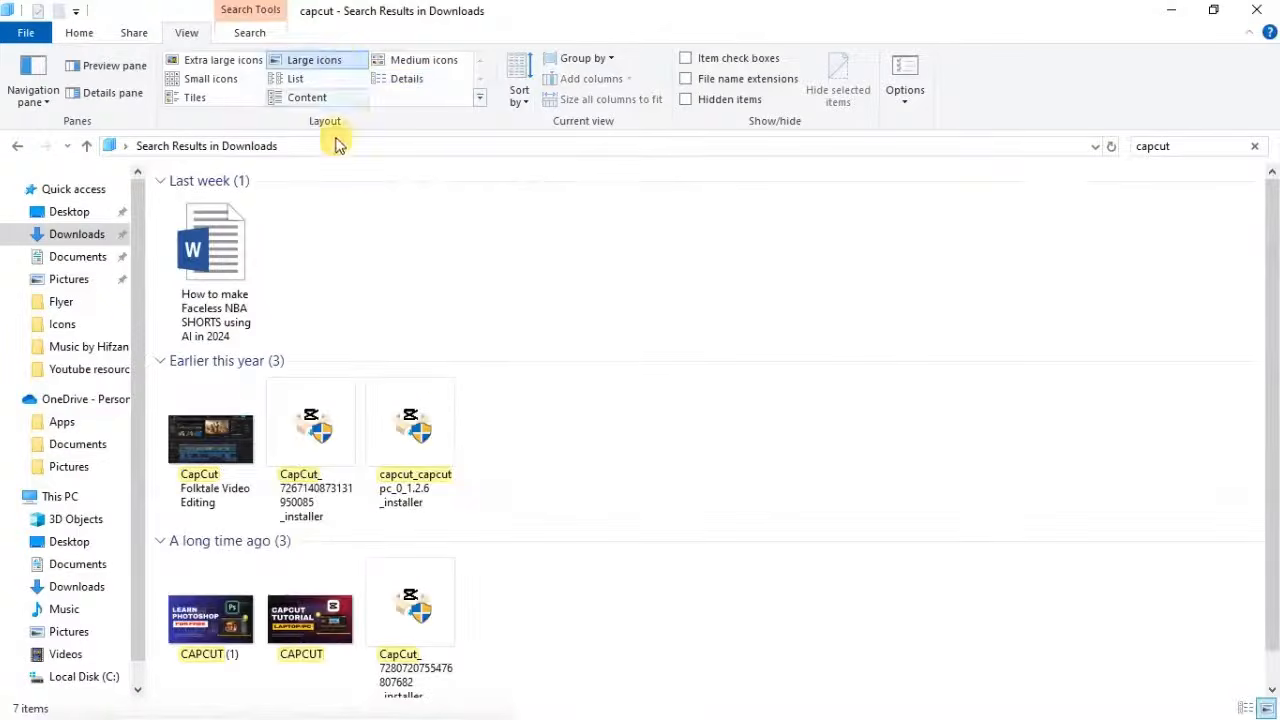
scroll(525, 367, down, 1)
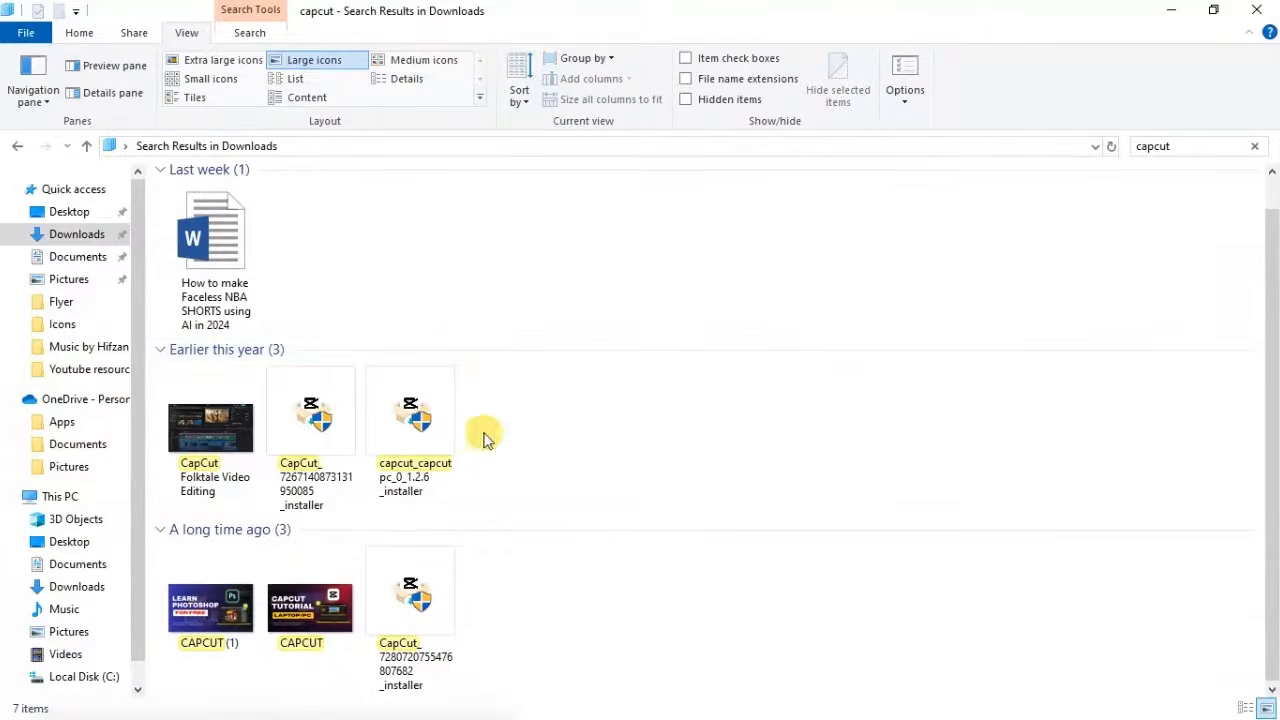
double_click(320, 418)
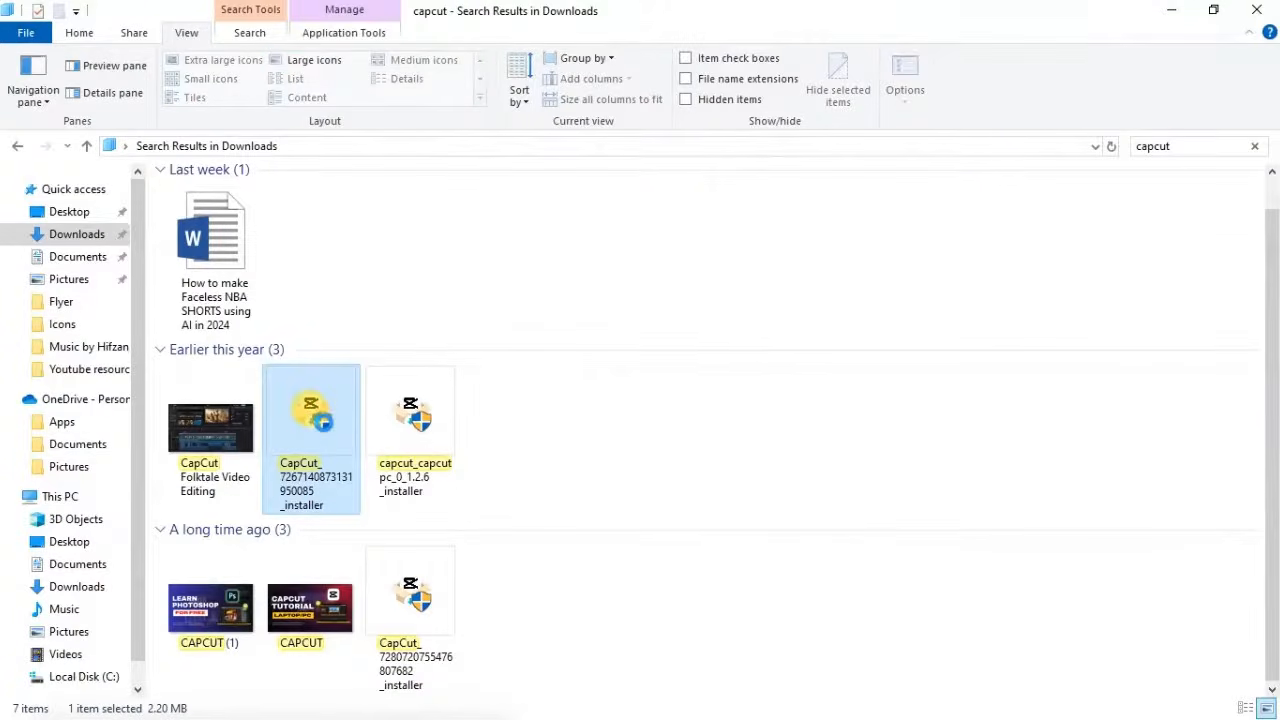
right_click(322, 421)
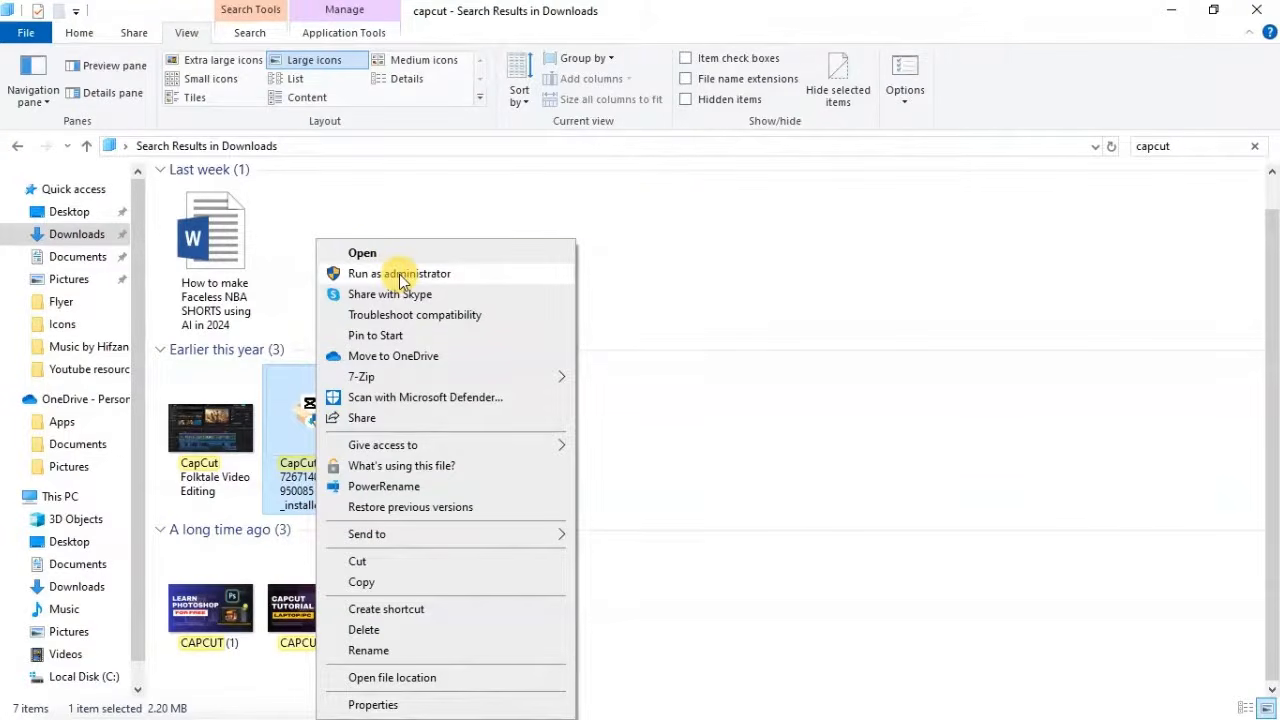
click(771, 266)
click(455, 203)
click(1166, 14)
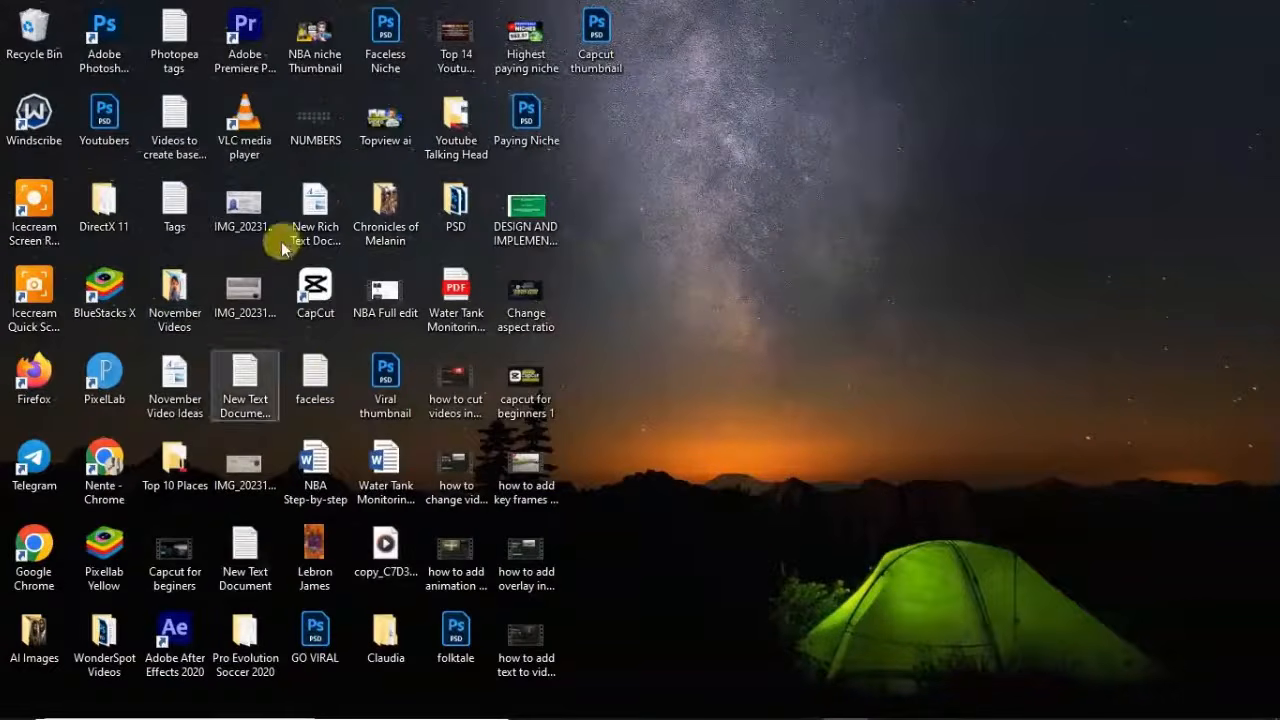
Launch CapCut from the desktop and create a new project.
double_click(336, 293)
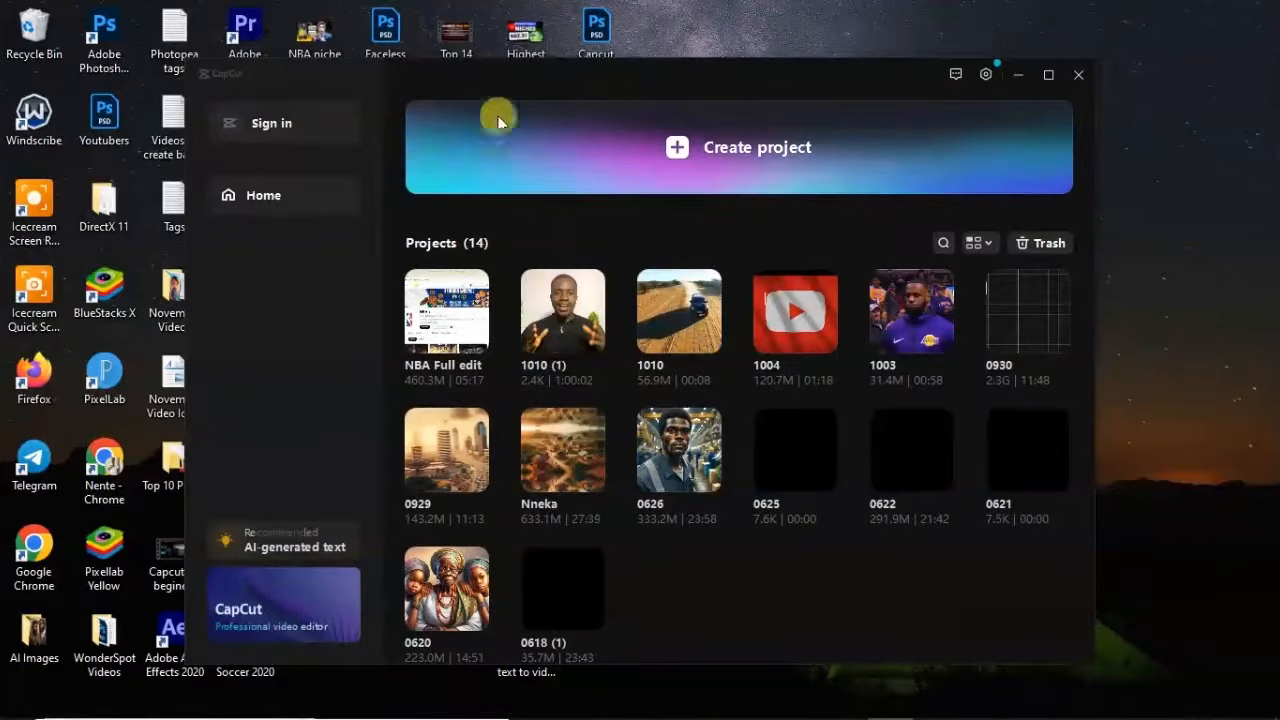
mouse_move(655, 73)
mouse_down()
mouse_move(743, 63)
mouse_move(657, 64)
mouse_up()
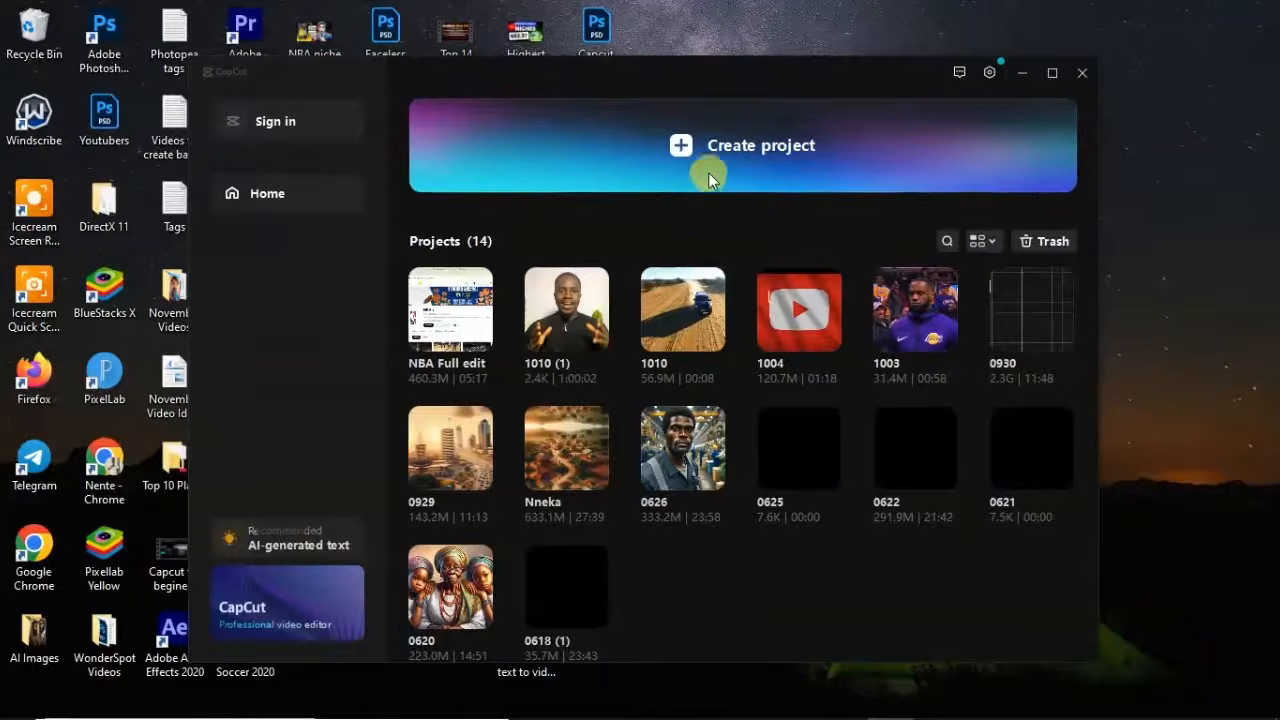
click(762, 150)
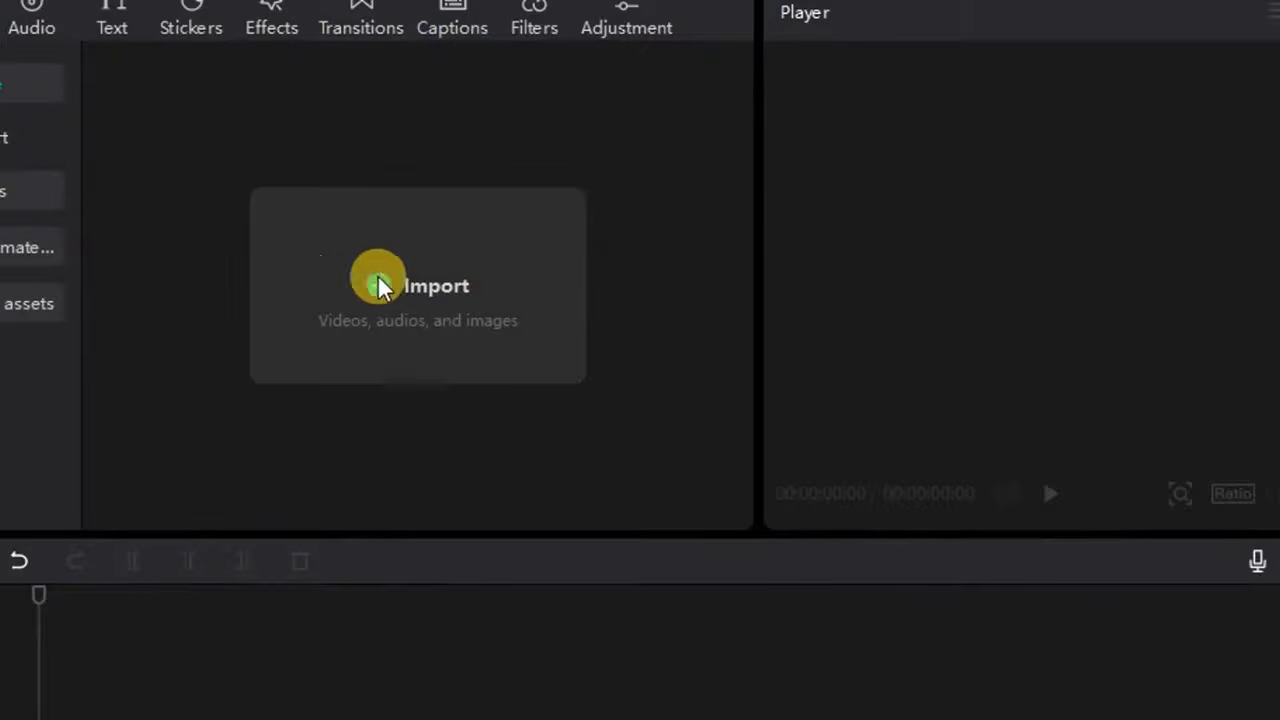
Start importing media into the project and browse to the Downloads folder.
click(460, 296)
click(460, 296)
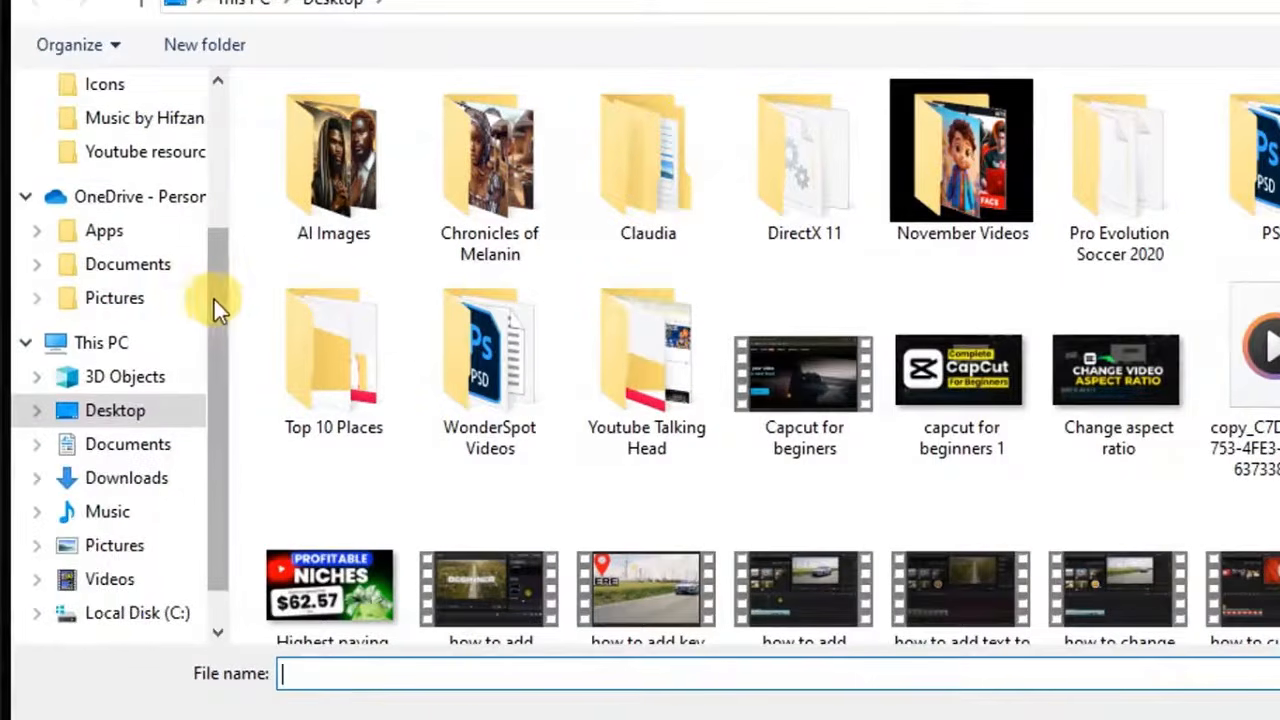
drag(214, 299, 206, 170)
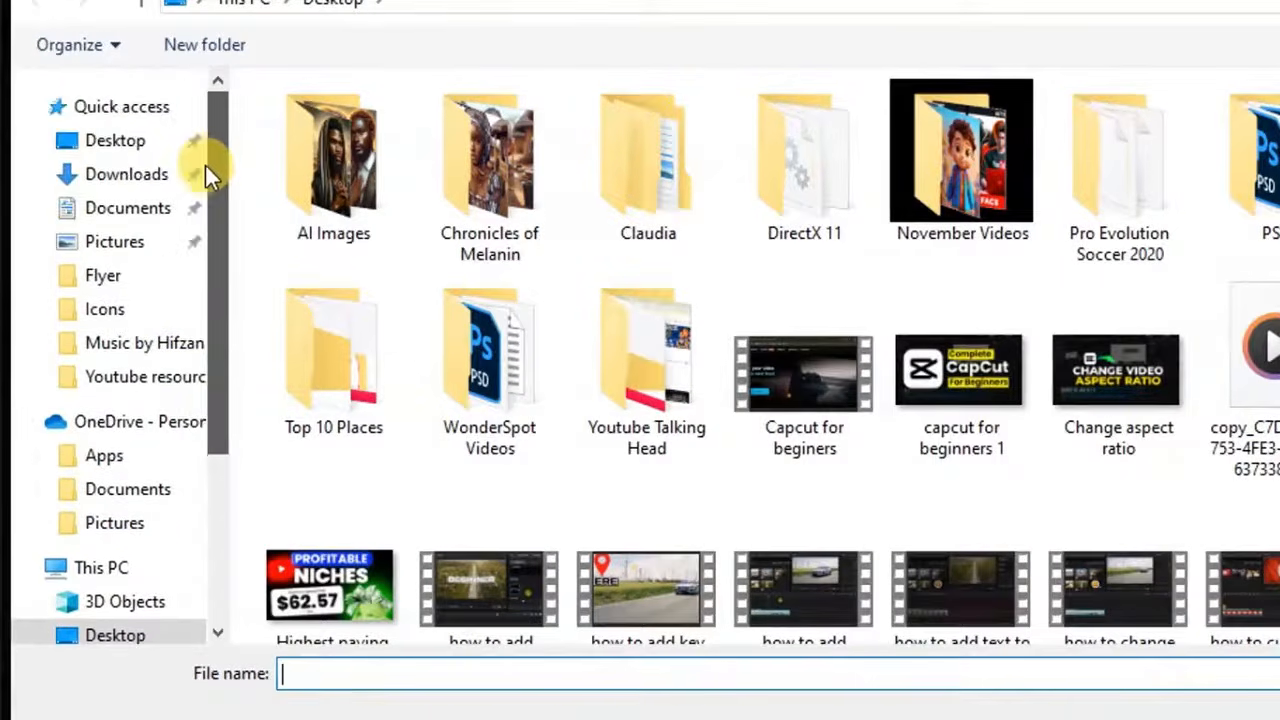
click(141, 182)
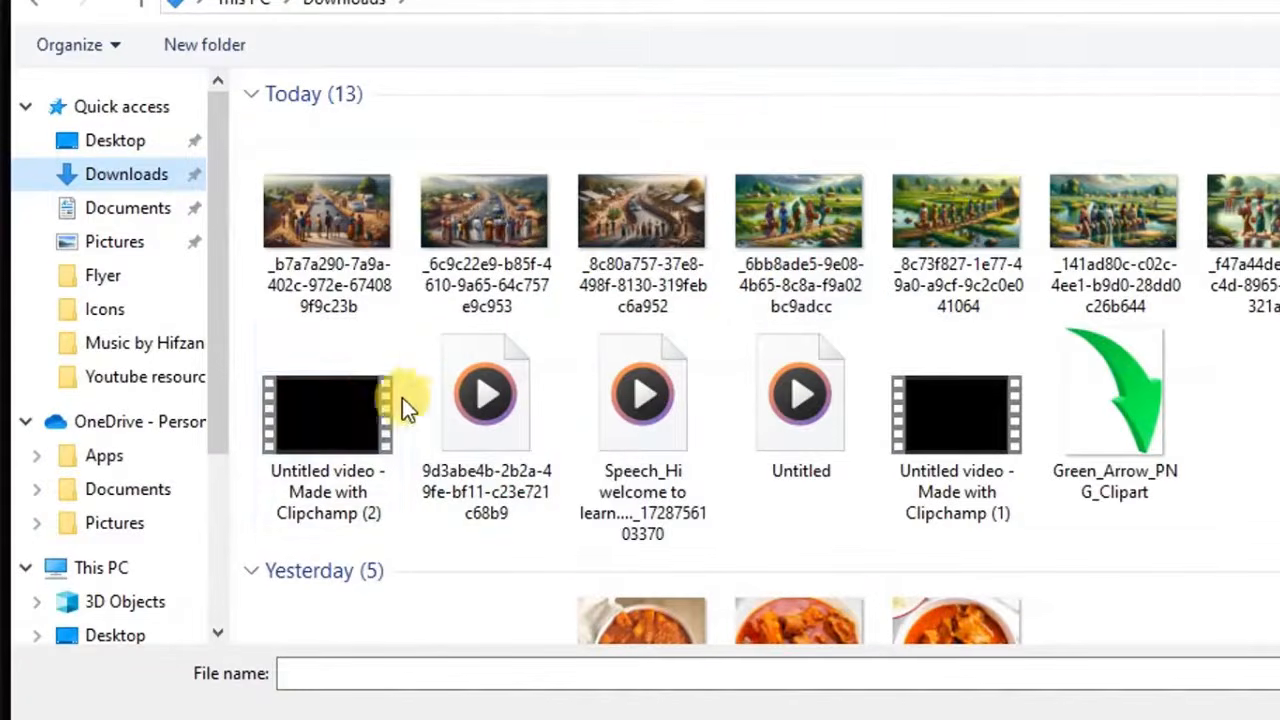
Import "Untitled video - Made with Clipchamp (2)" together with the seven generated road and village images, then deselect the imported media.
click(355, 404)
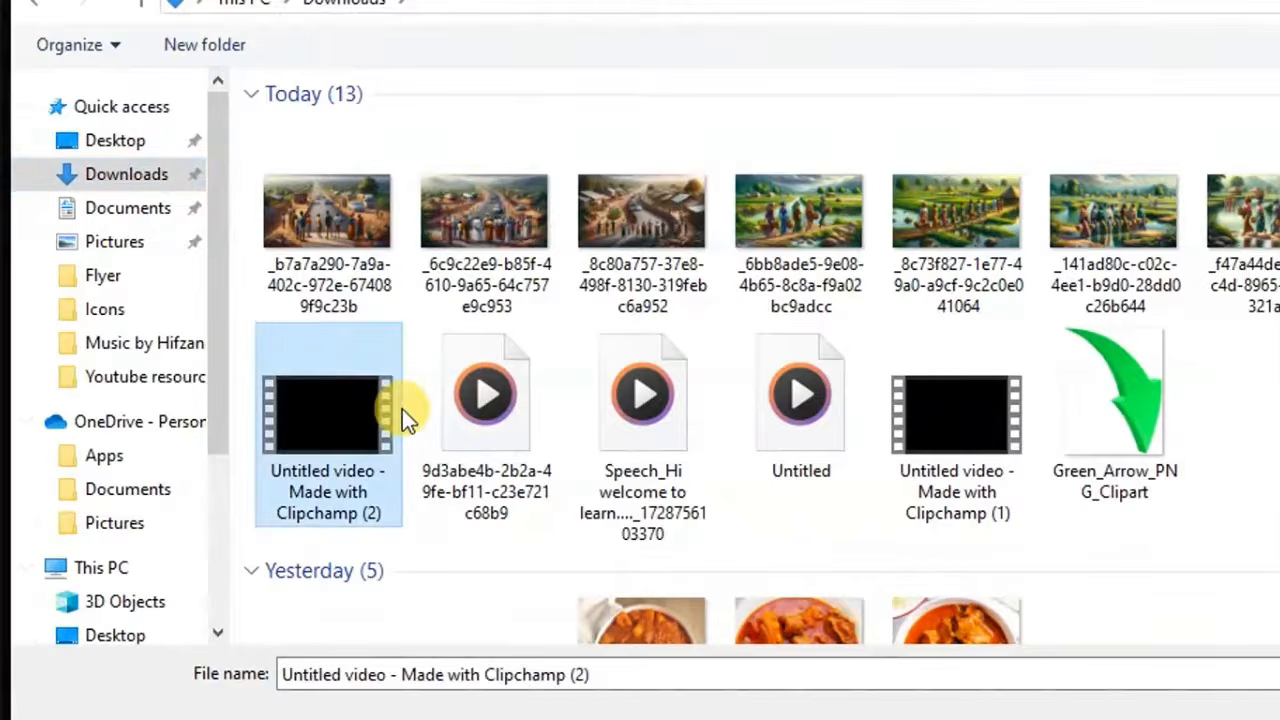
ctrl+click(351, 229)
ctrl+click(418, 228)
ctrl+click(612, 240)
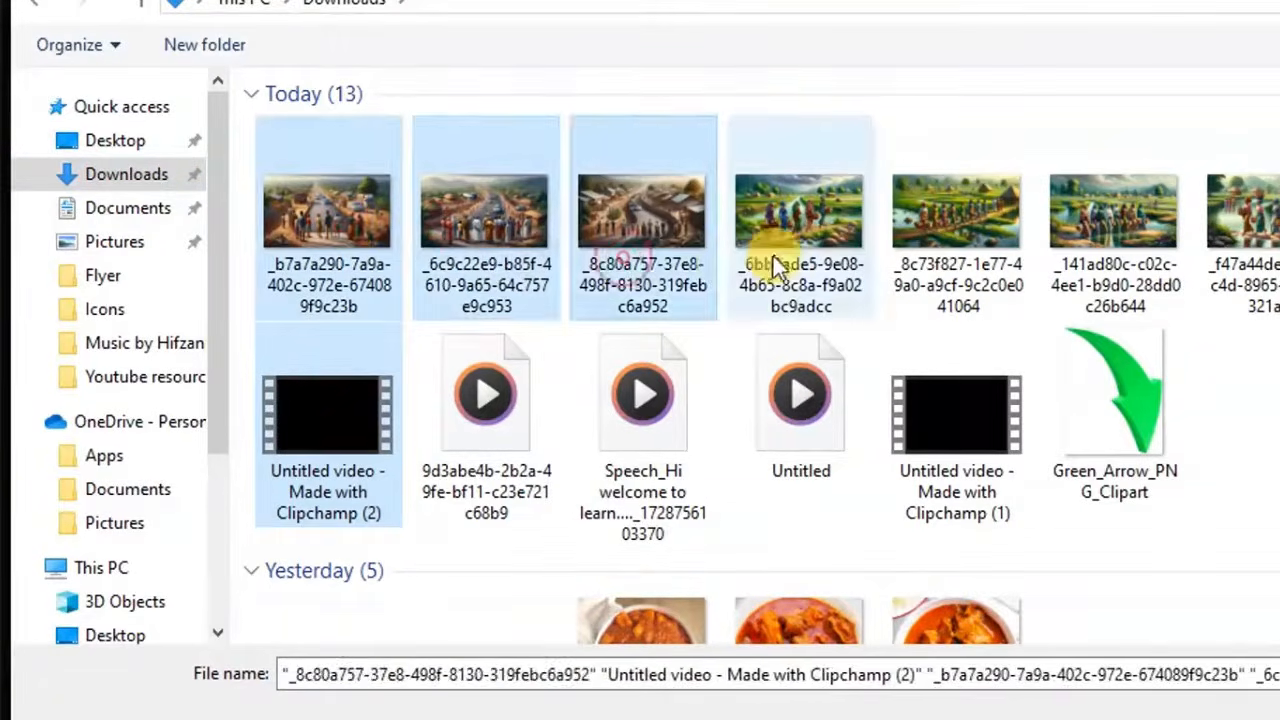
ctrl+click(790, 235)
ctrl+click(935, 250)
ctrl+click(1095, 225)
ctrl+click(1156, 247)
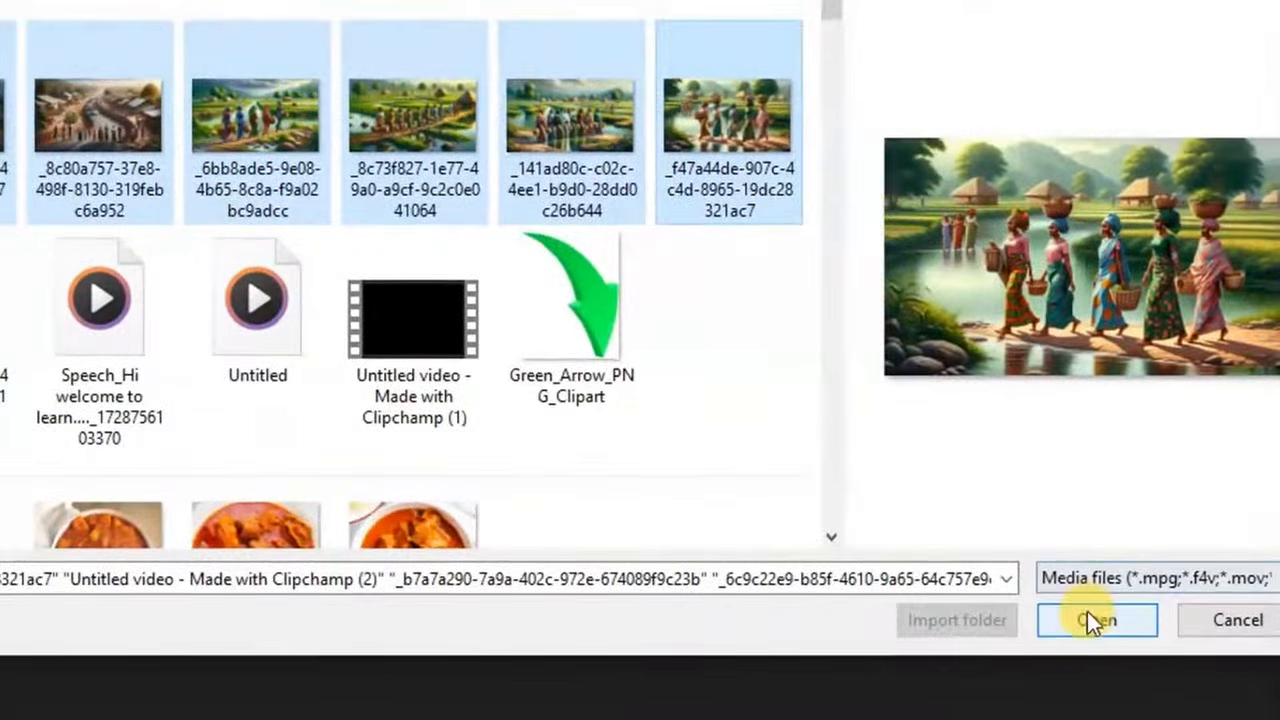
click(1087, 620)
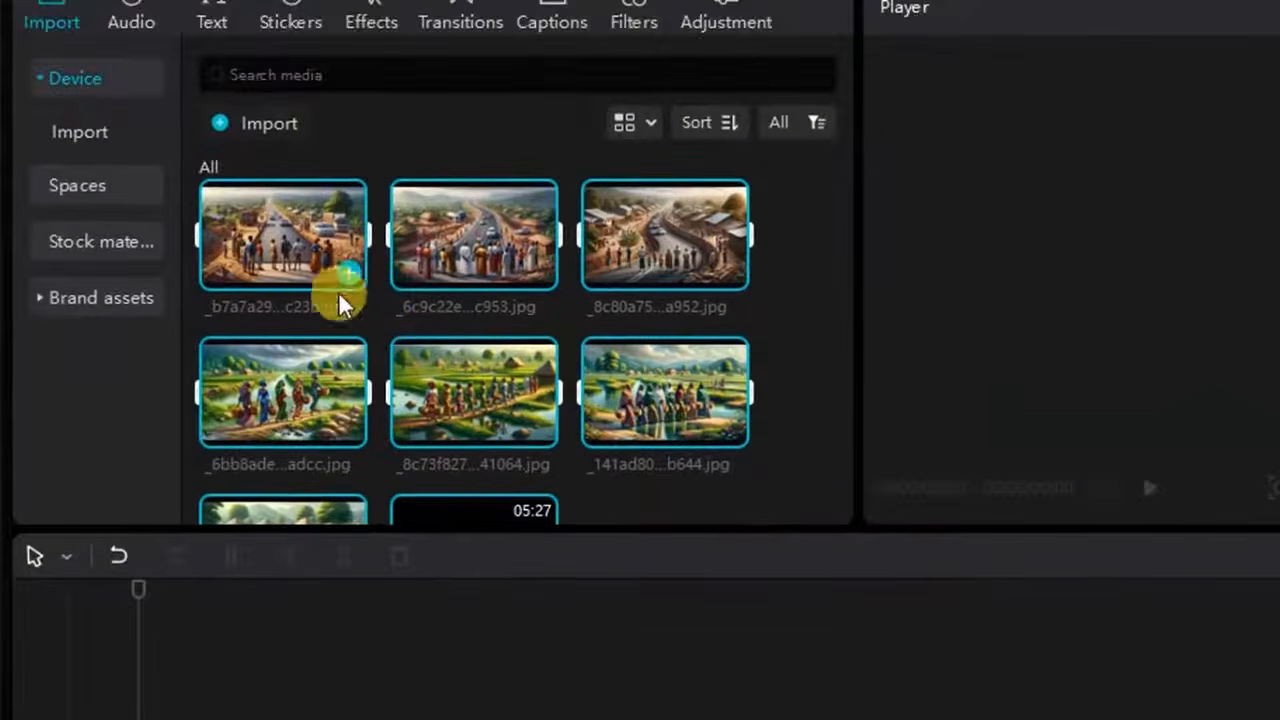
scroll(430, 240, down, 1)
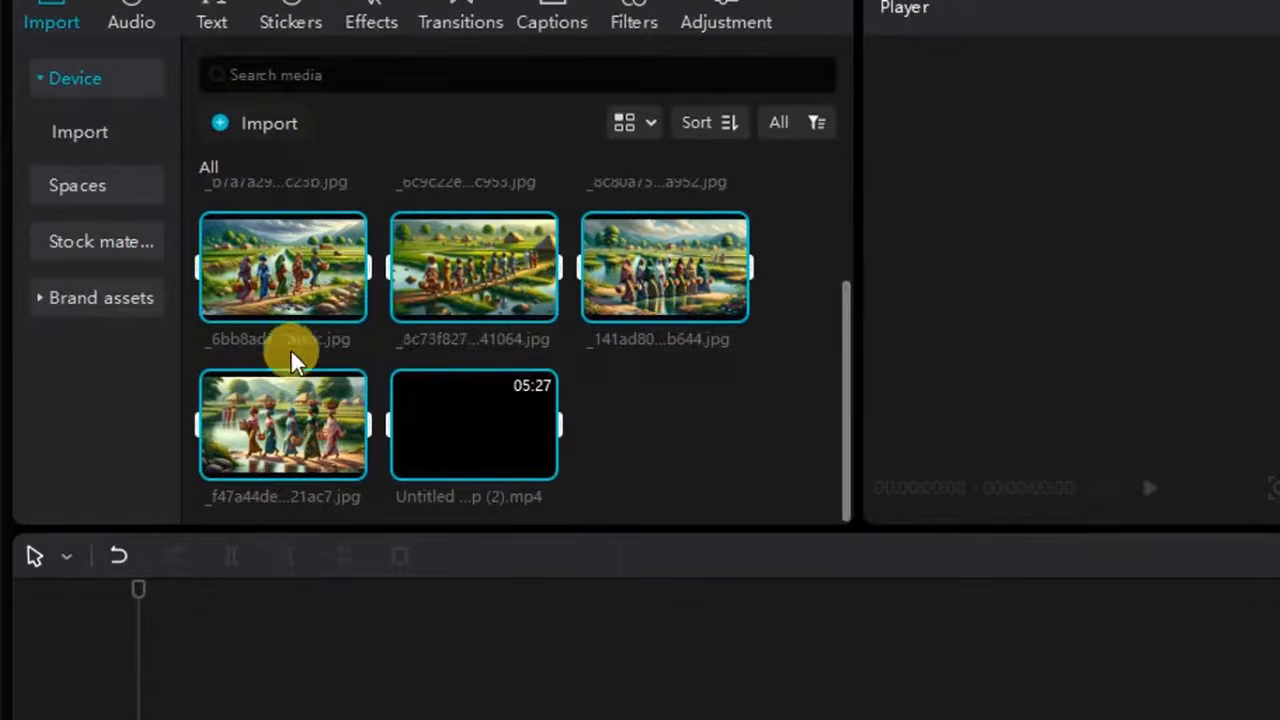
click(616, 421)
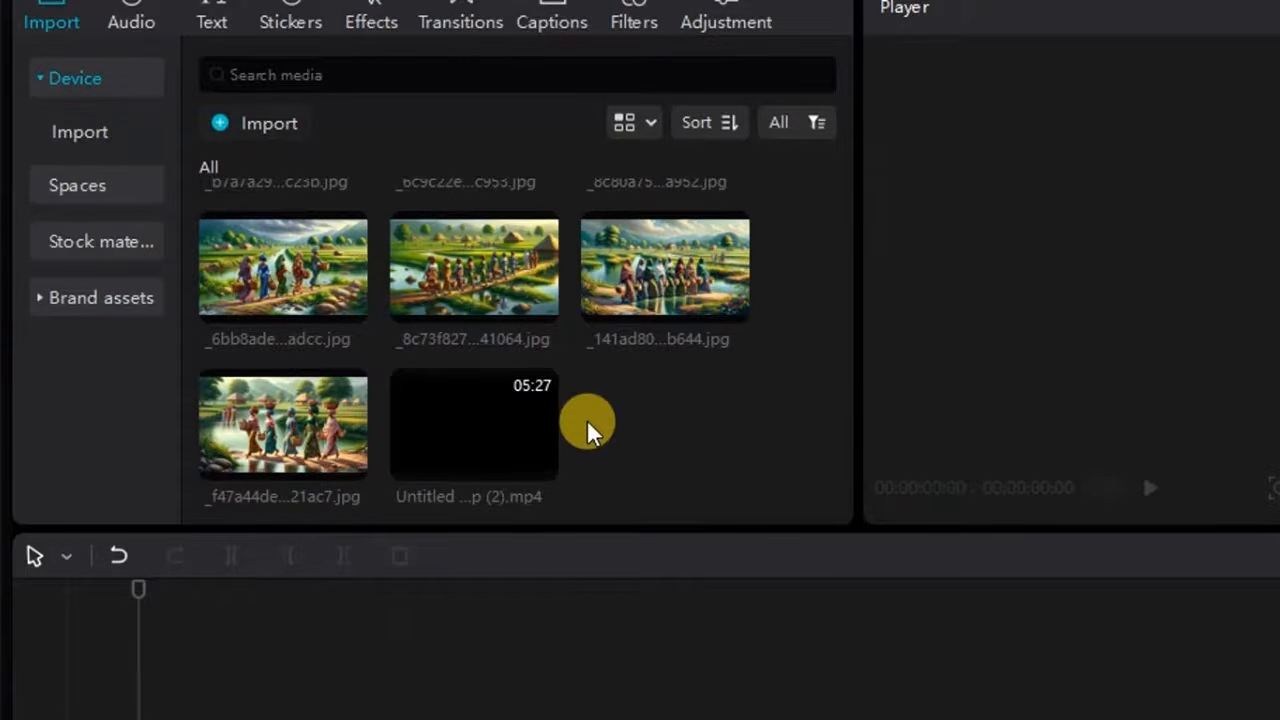
Add the Clipchamp (2) video to the timeline and extract its audio onto a separate track.
mouse_move(509, 423)
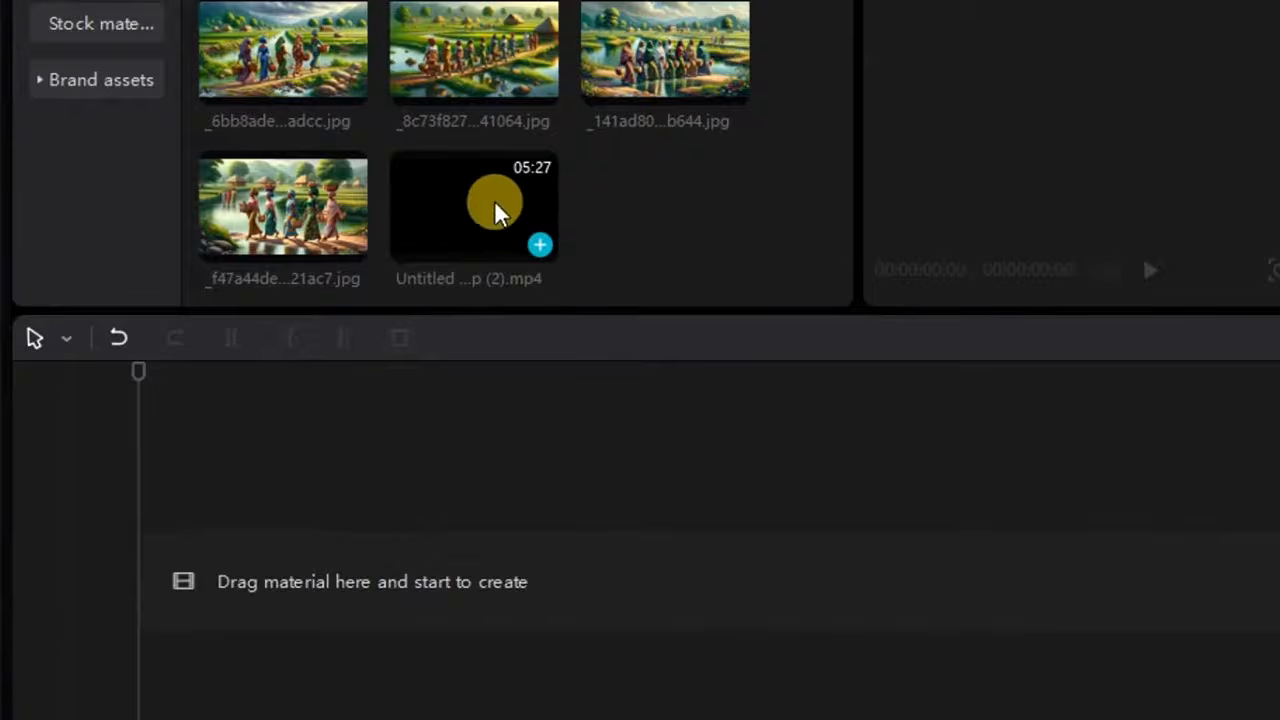
mouse_move(528, 255)
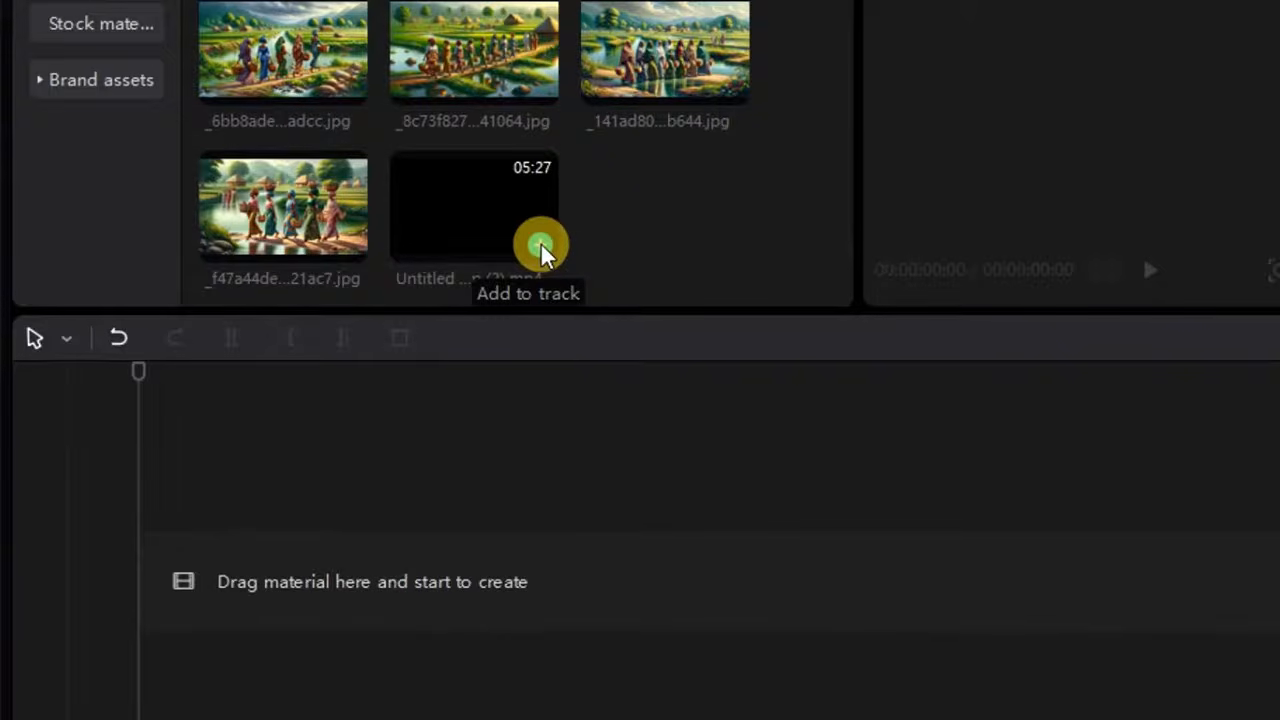
click(540, 248)
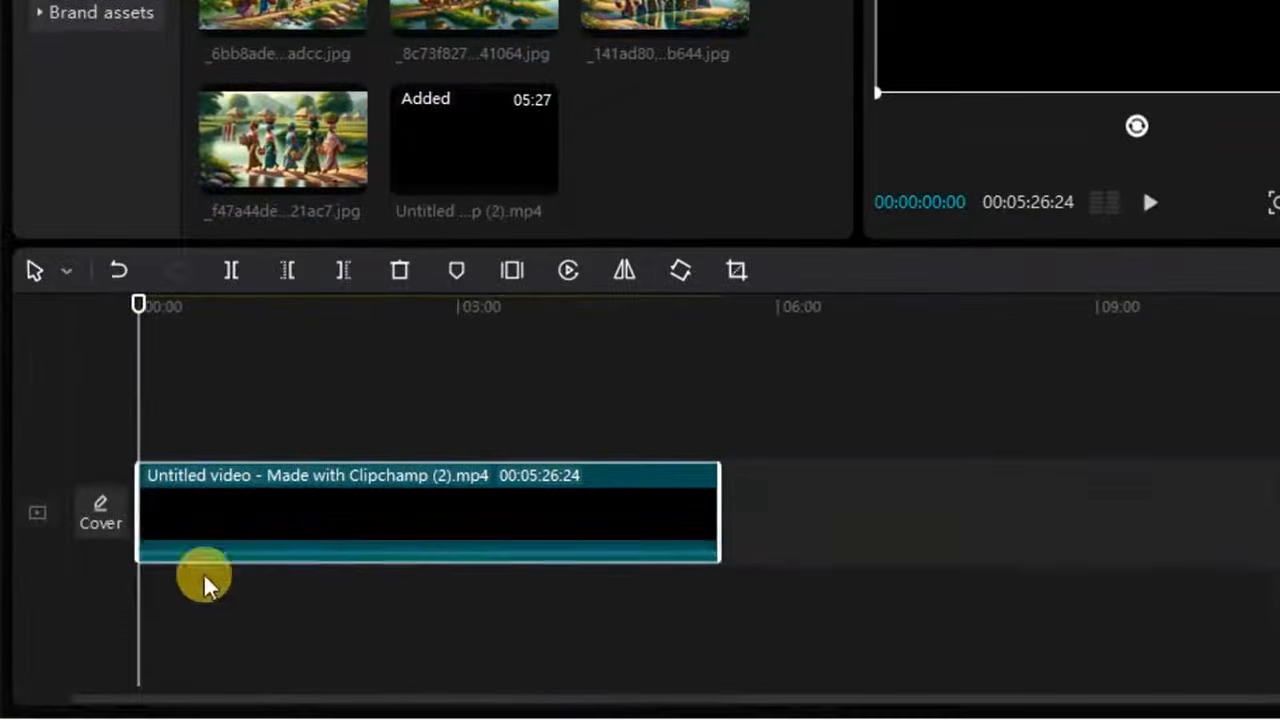
right_click(196, 513)
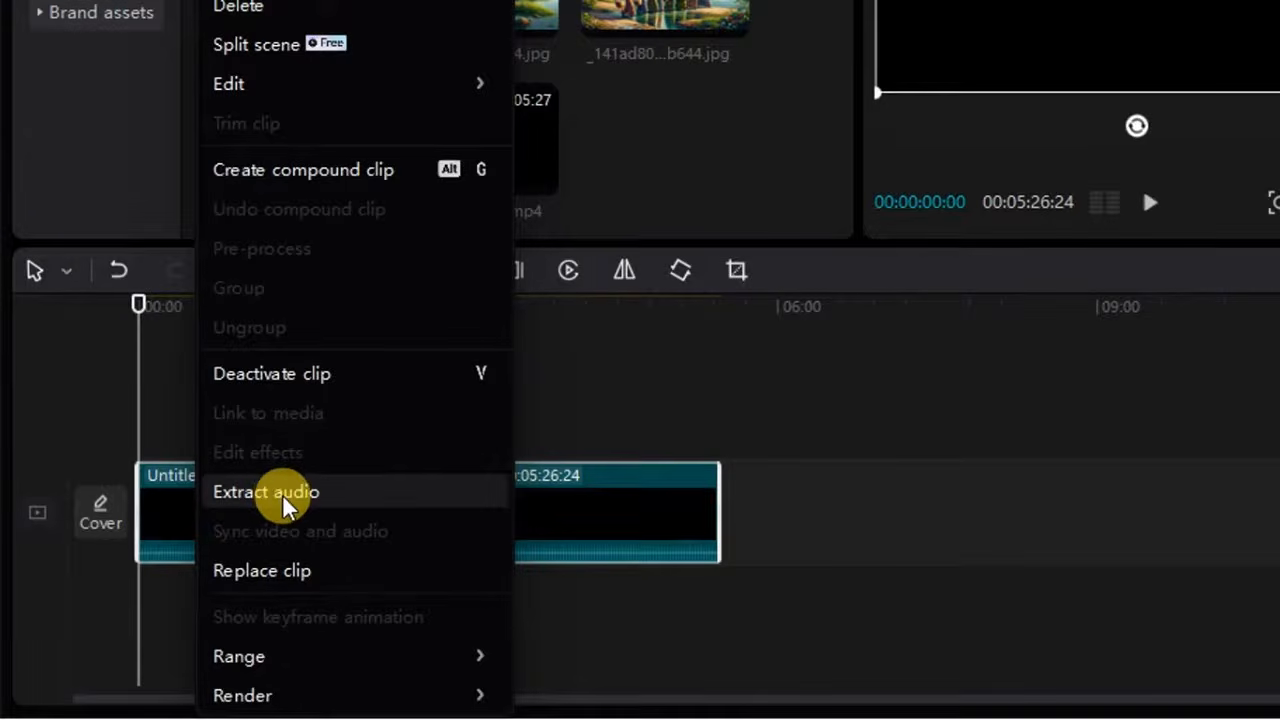
click(284, 497)
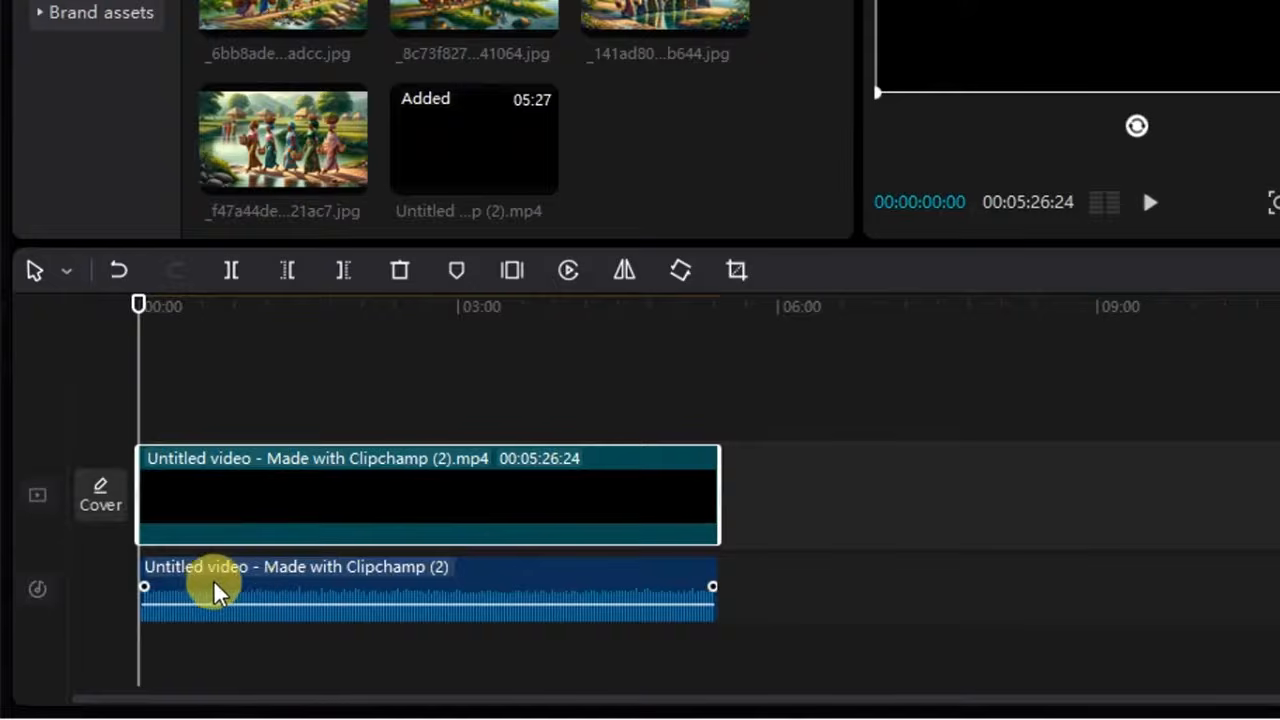
Delete the black Clipchamp video clip from the timeline, keeping only the extracted audio.
click(316, 405)
click(293, 483)
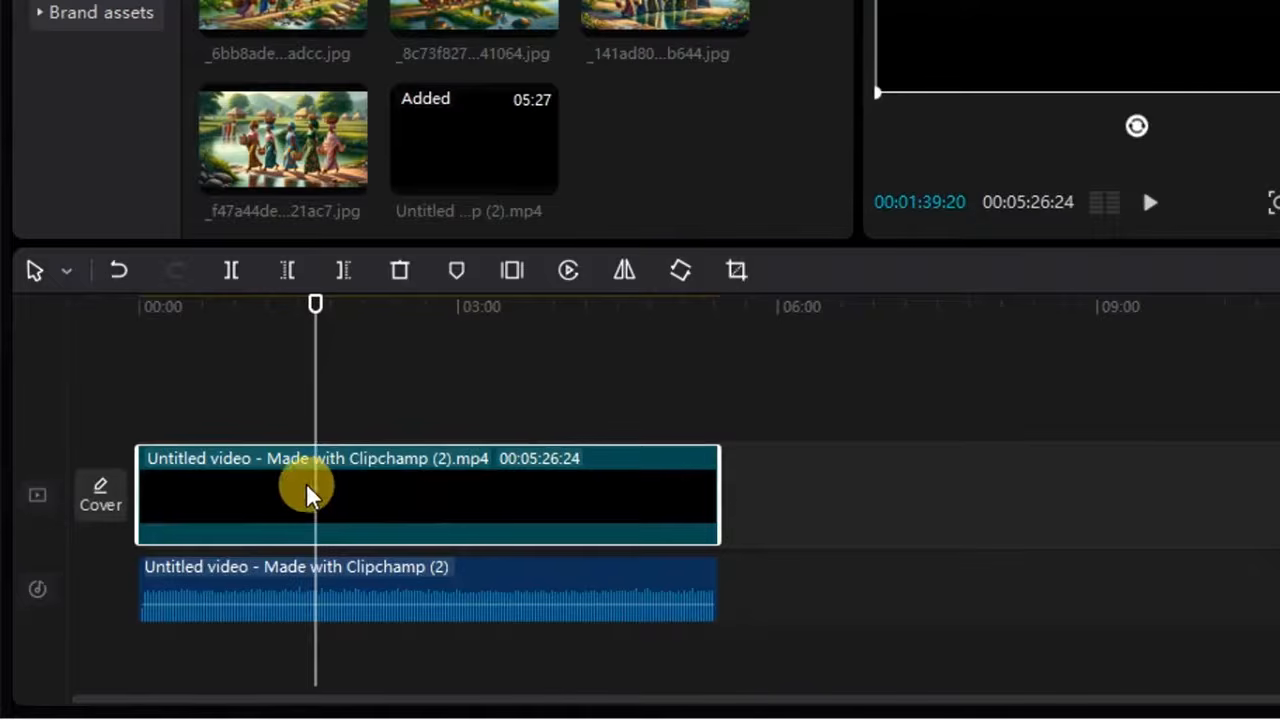
key(Delete)
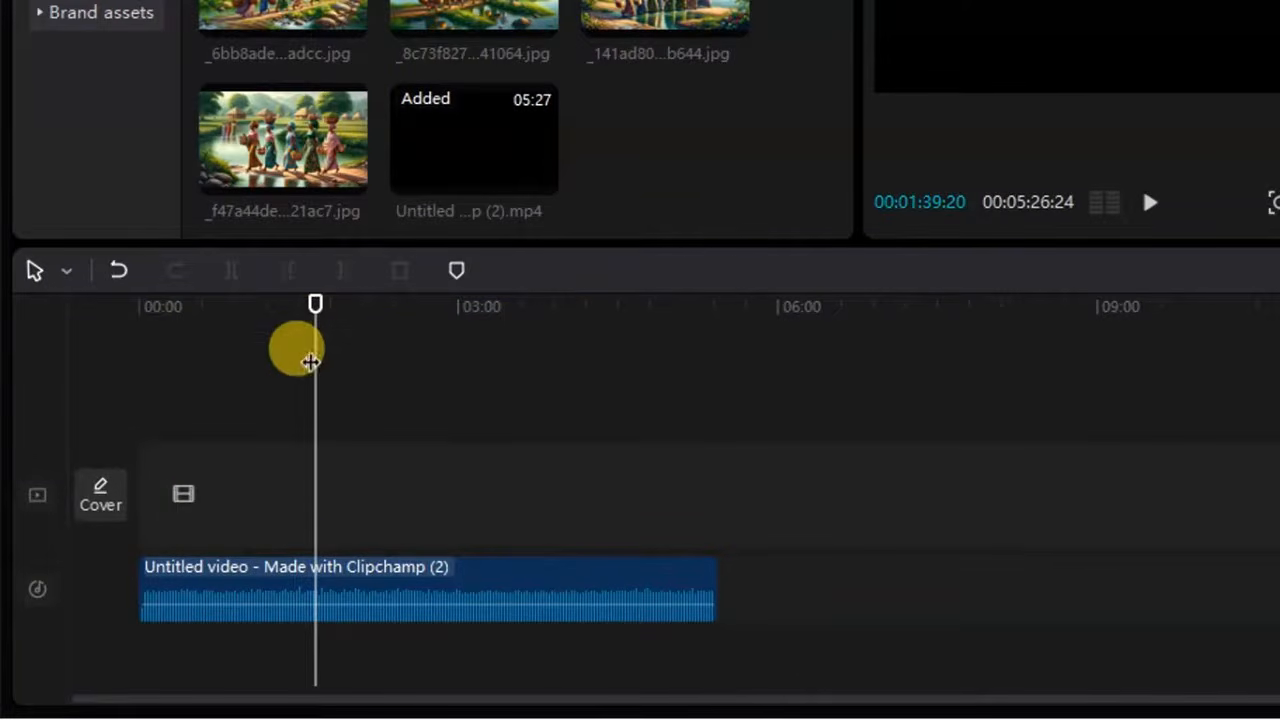
Play the opening seconds of the narration from the start of the timeline, then return the playhead to the beginning.
drag(316, 316, 138, 326)
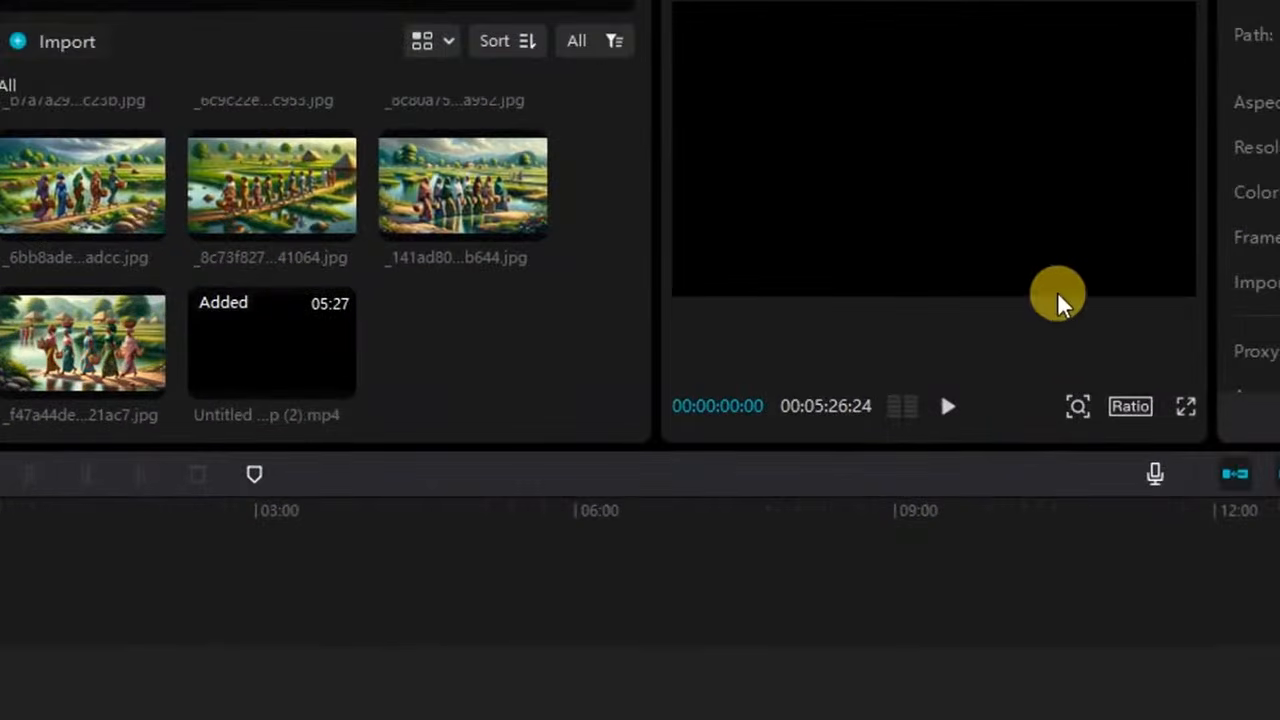
click(950, 408)
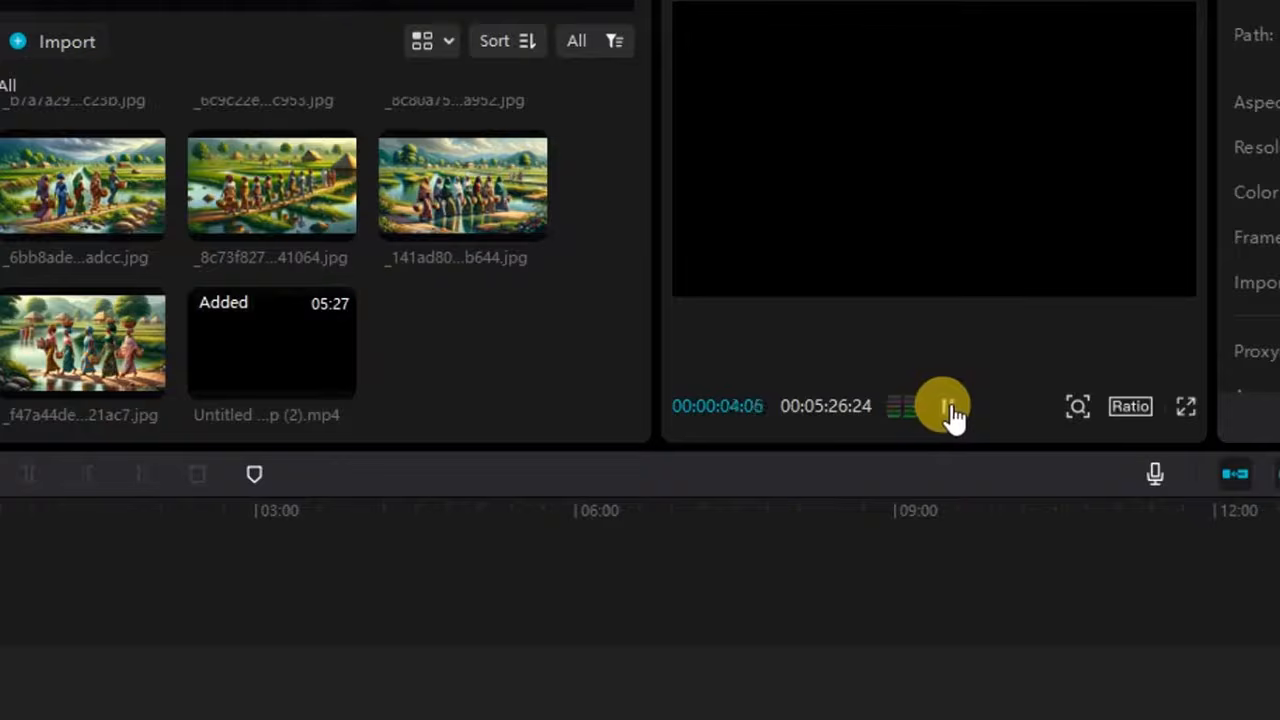
click(950, 410)
drag(113, 443, 40, 445)
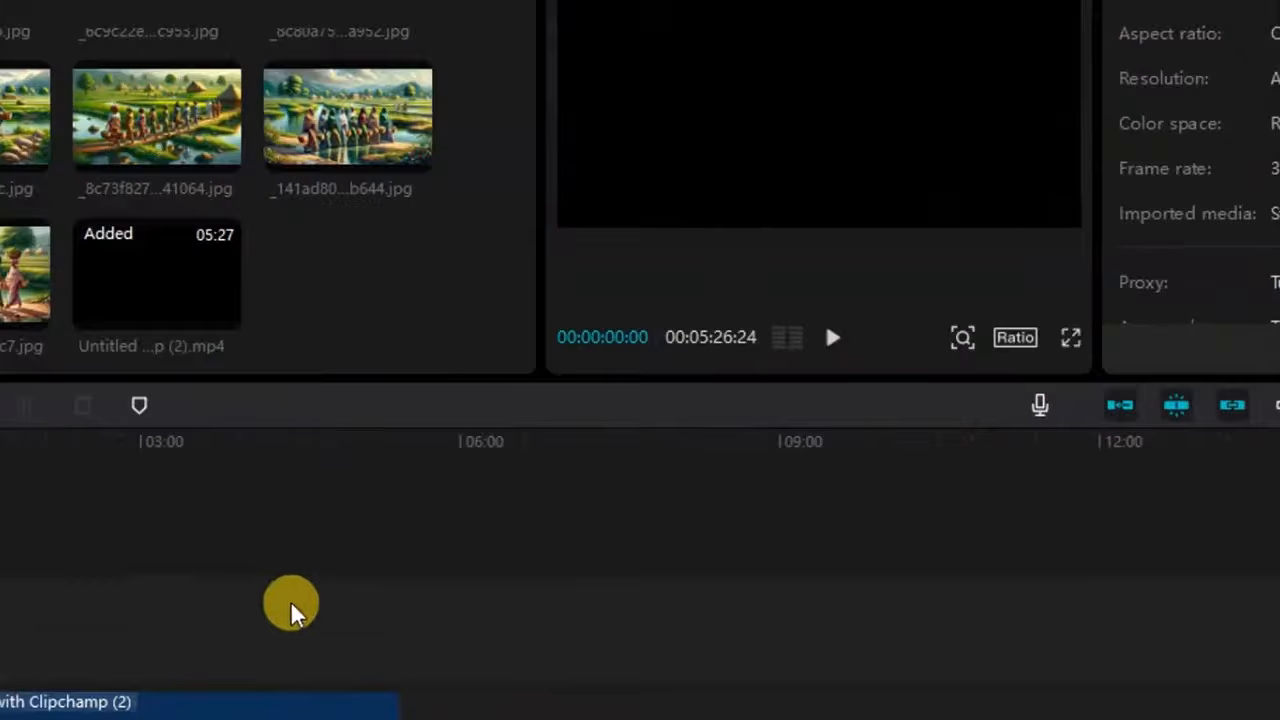
Enable noise reduction on the extracted narration audio, raise its volume slightly, and play the opening to check the sound.
click(214, 630)
click(162, 649)
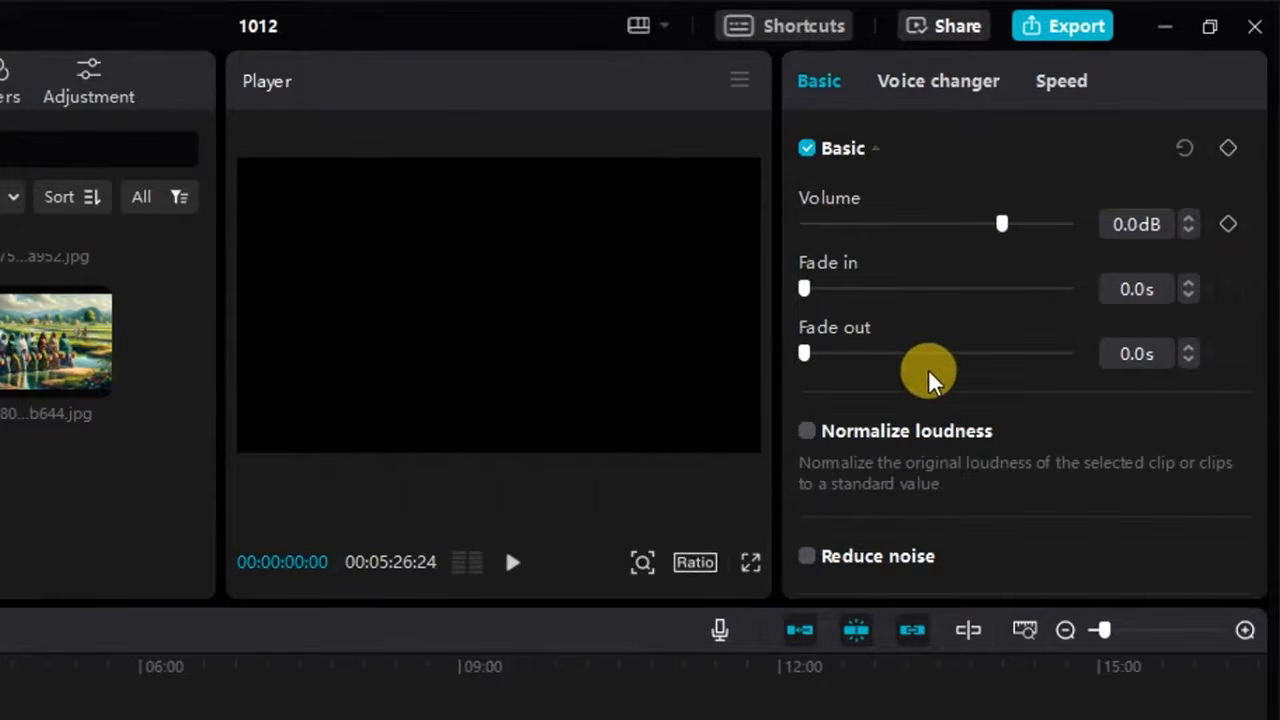
scroll(923, 443, down, 1)
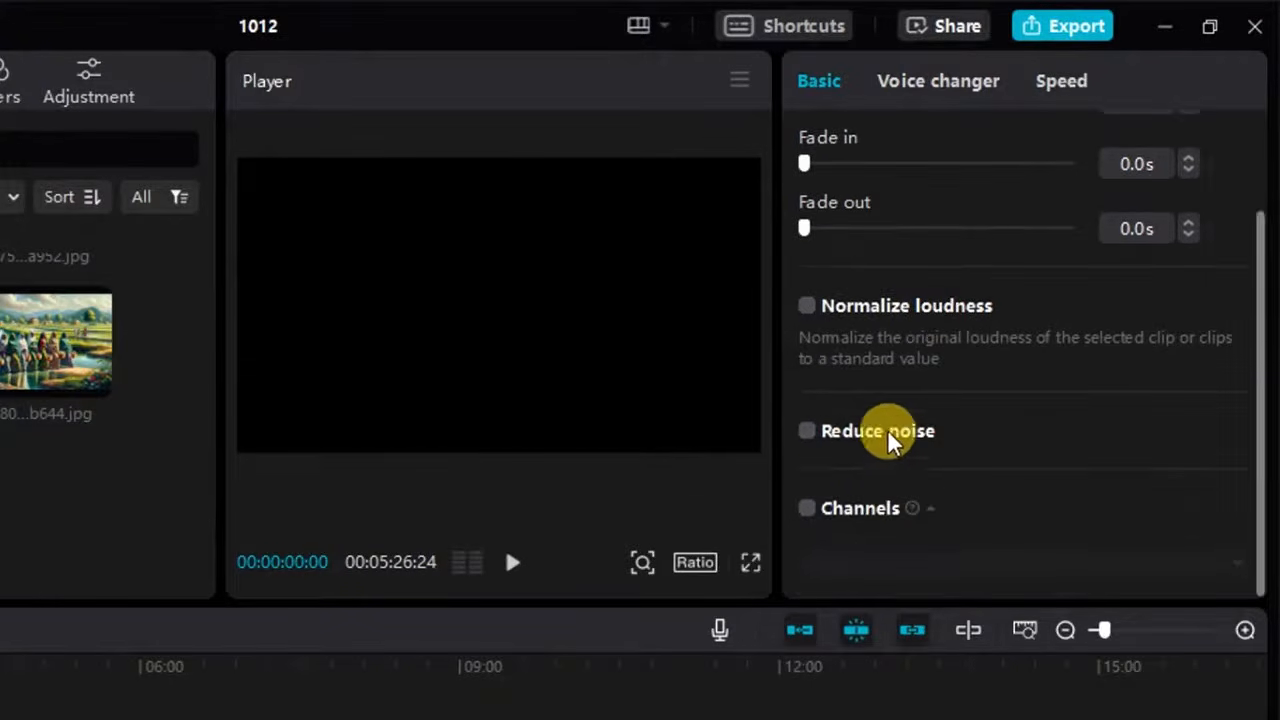
click(810, 432)
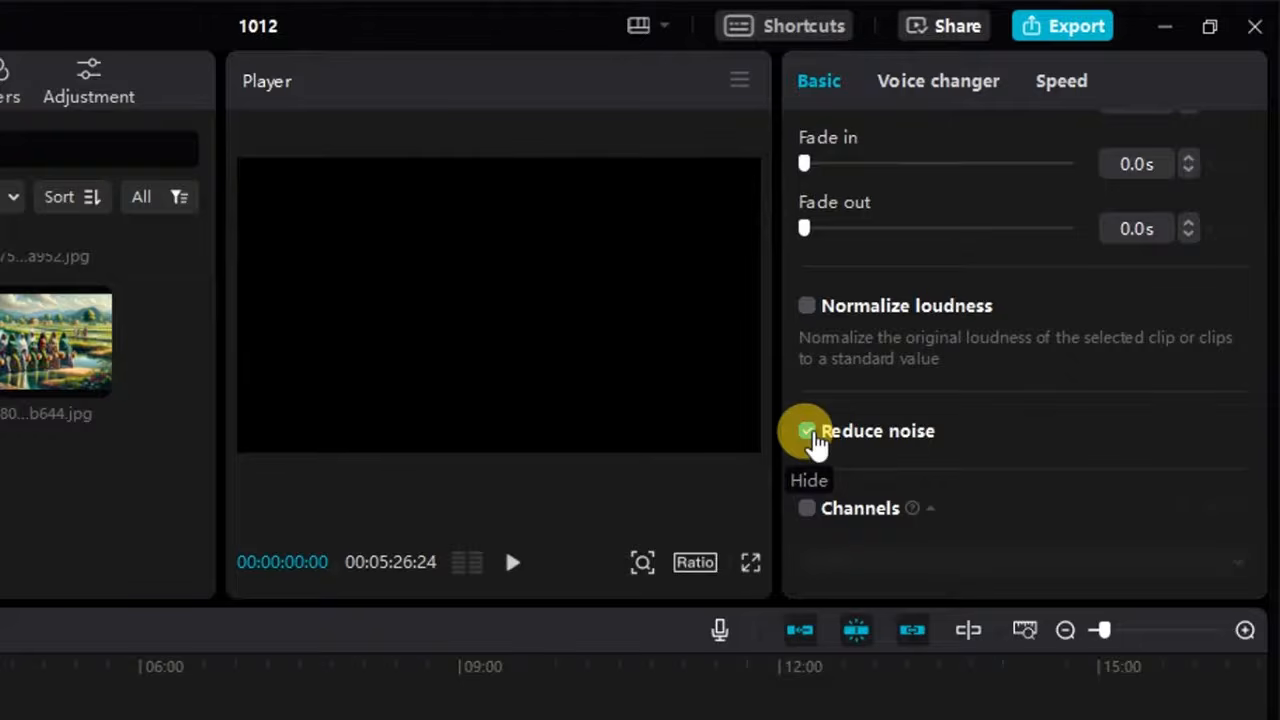
scroll(894, 240, up, 1)
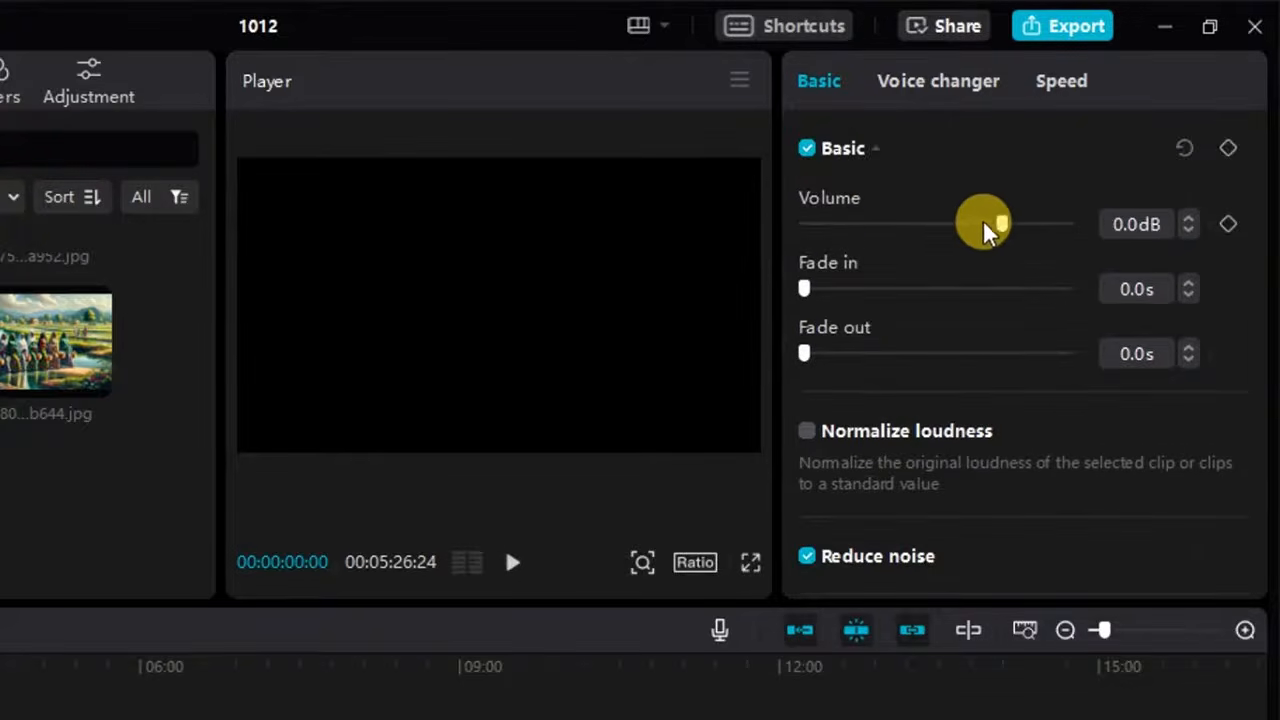
drag(1003, 226, 1015, 225)
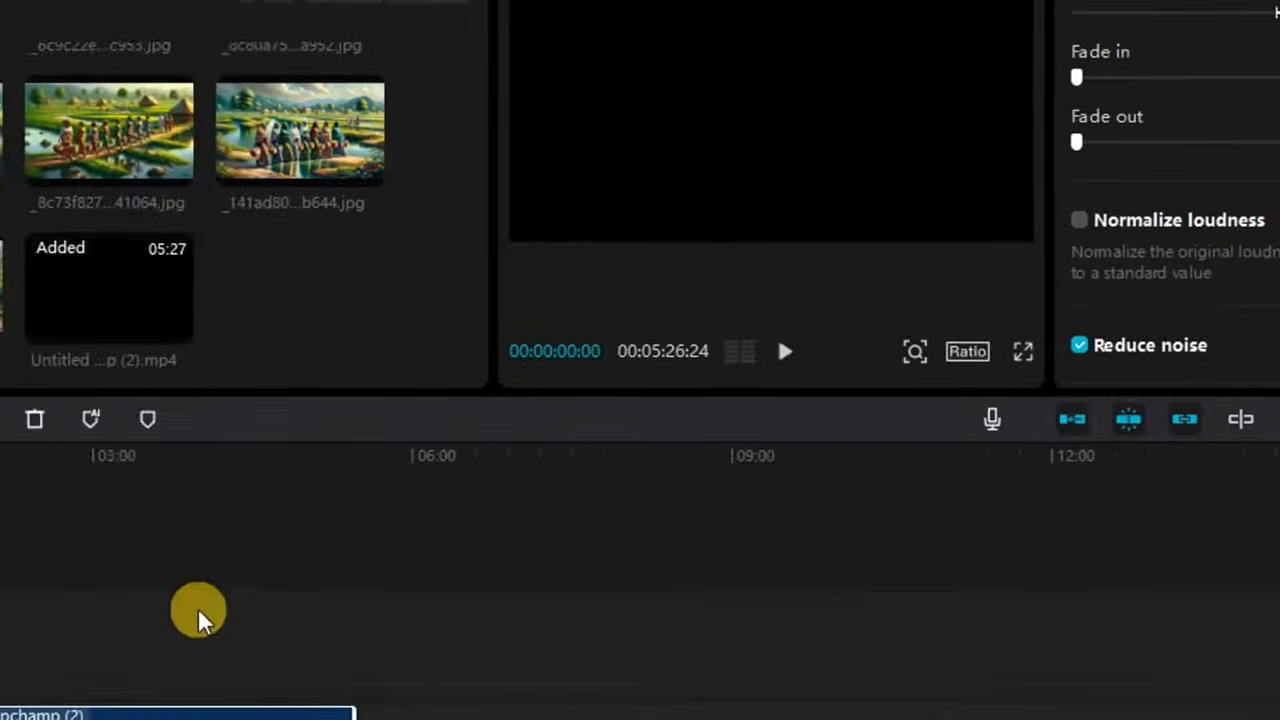
click(785, 356)
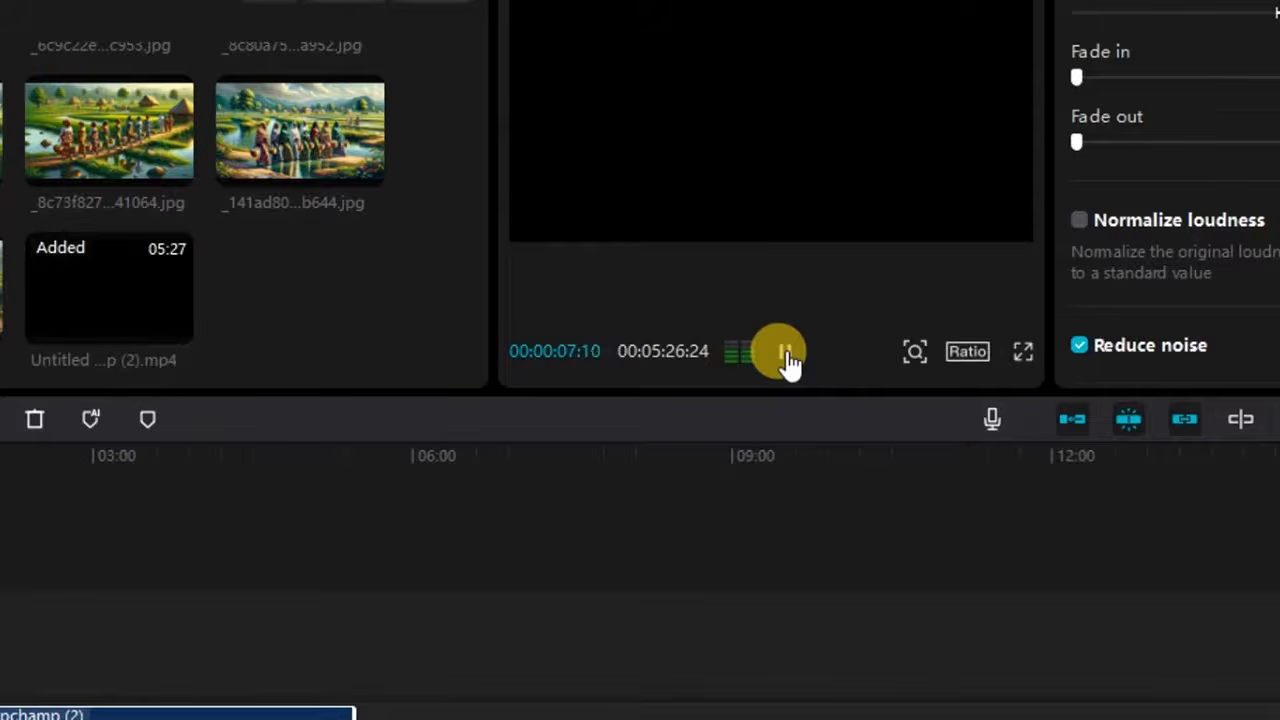
click(786, 355)
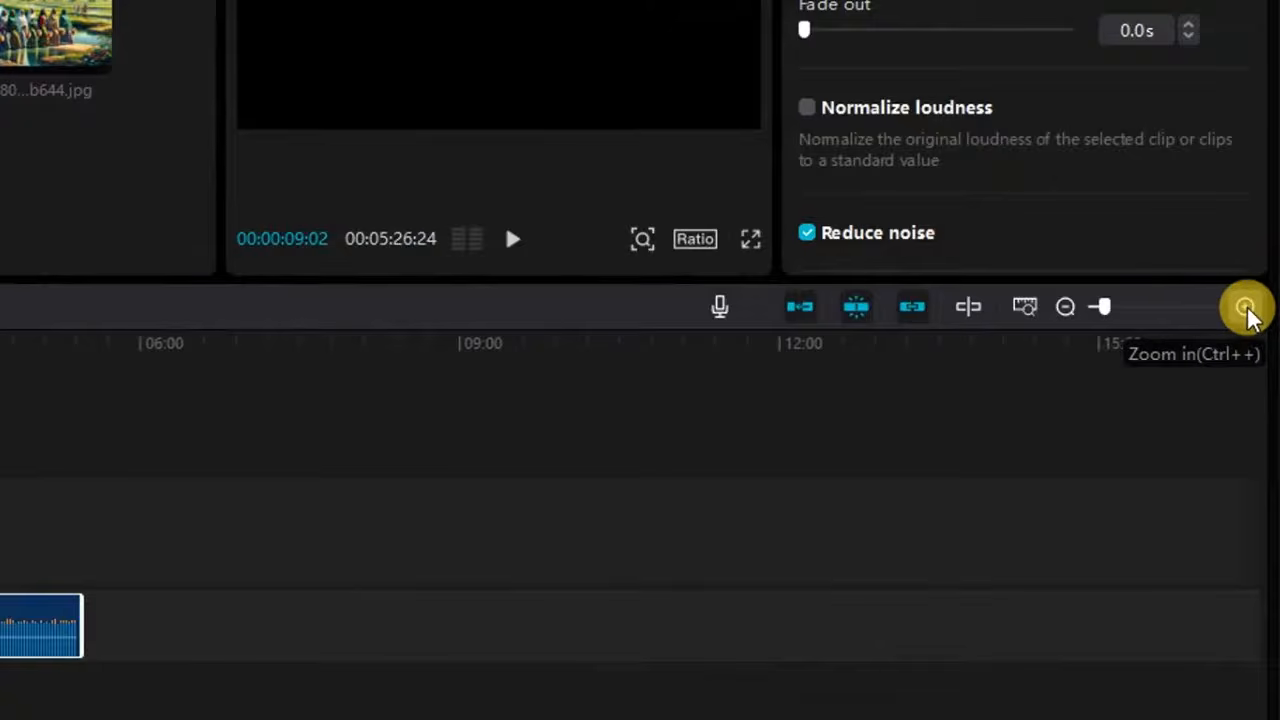
Play the narration from the start and place the playhead at 00:00:12:04, in the pause after the opening passage.
click(1247, 312)
click(1245, 308)
click(1245, 308)
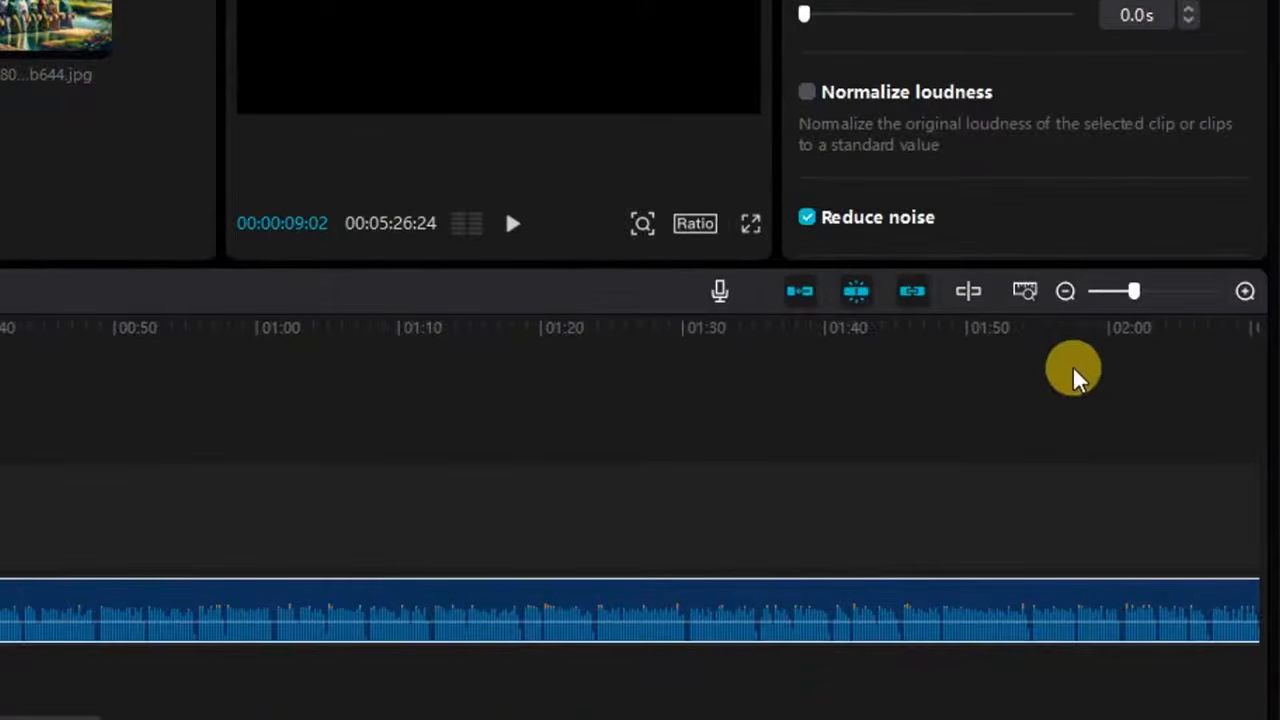
click(1240, 305)
click(1240, 305)
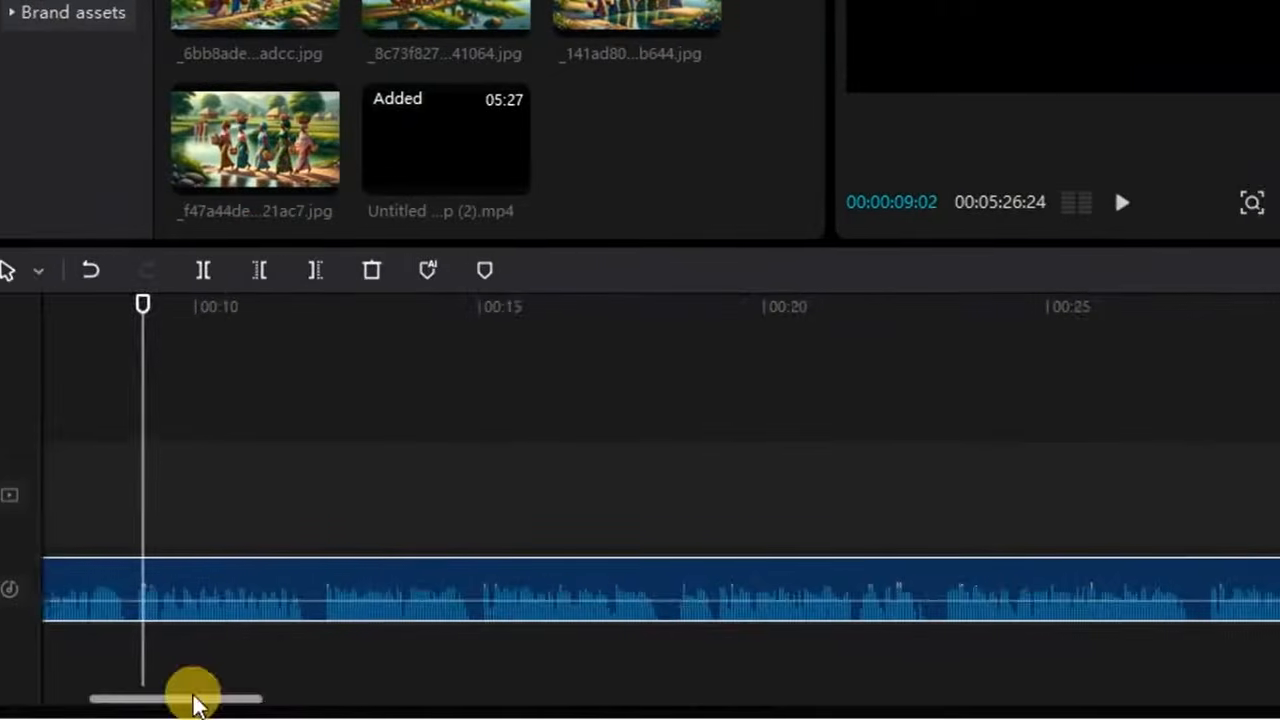
drag(191, 694, 106, 694)
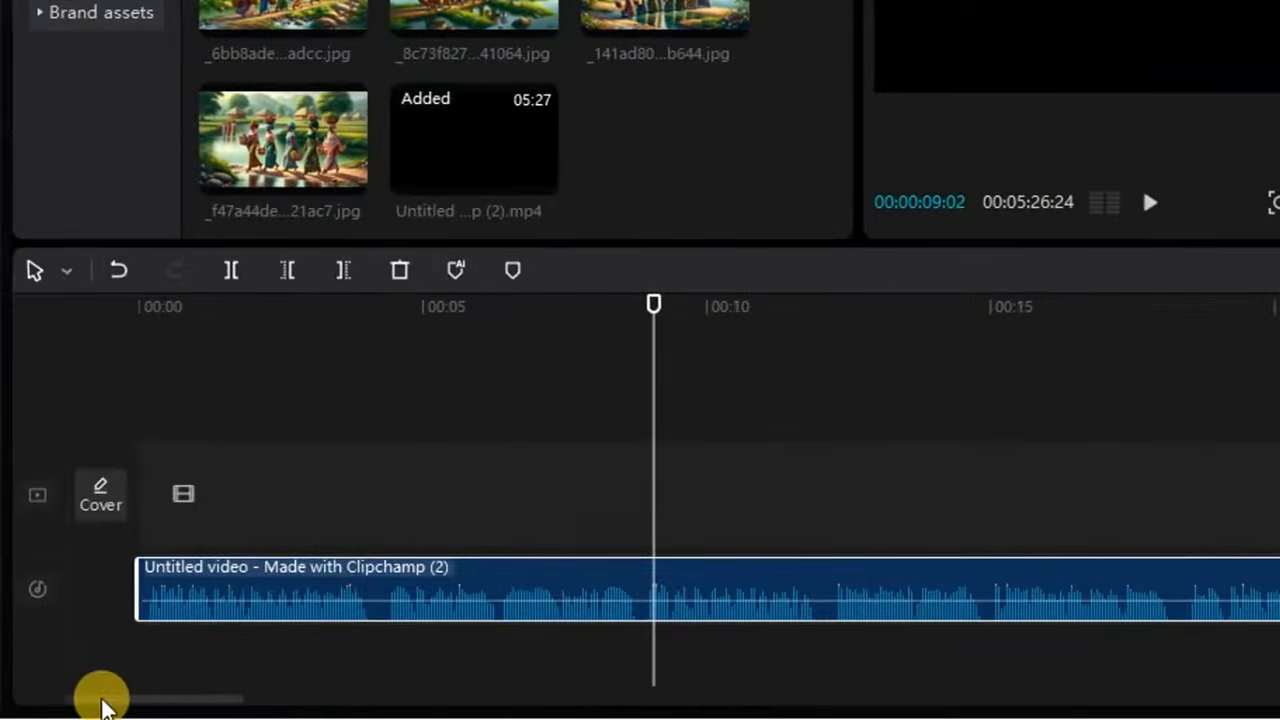
click(137, 333)
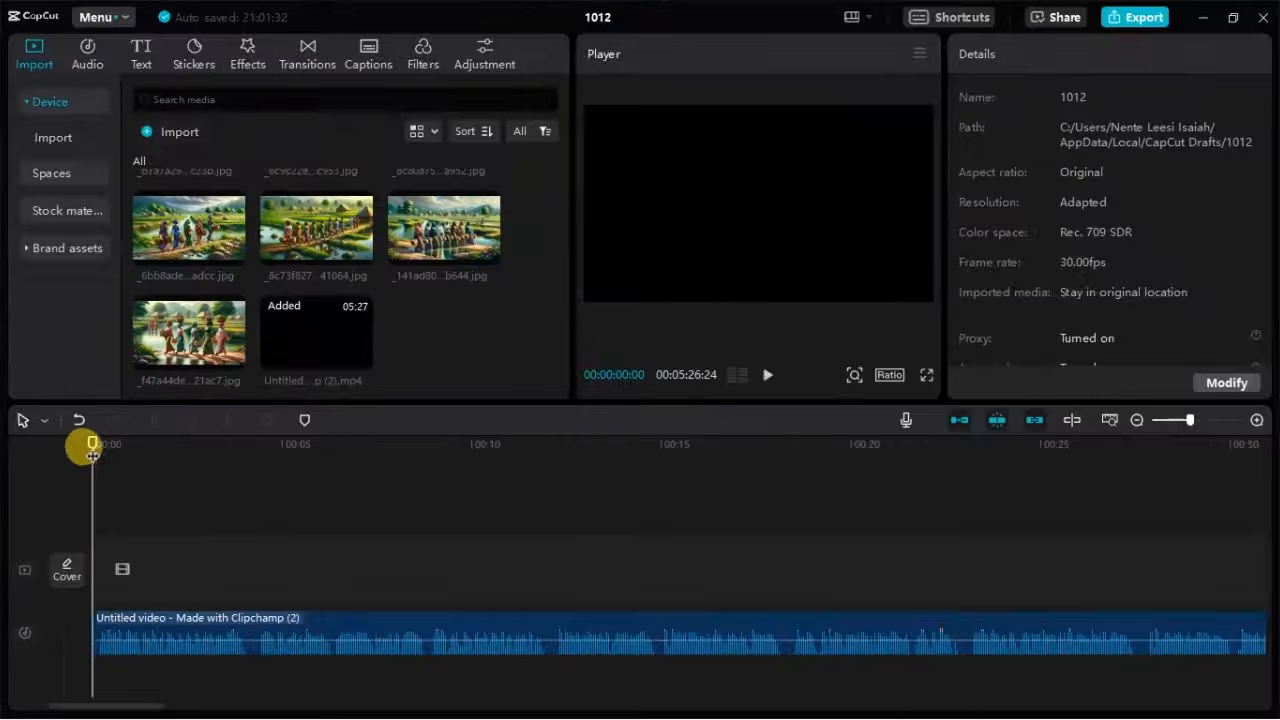
click(766, 377)
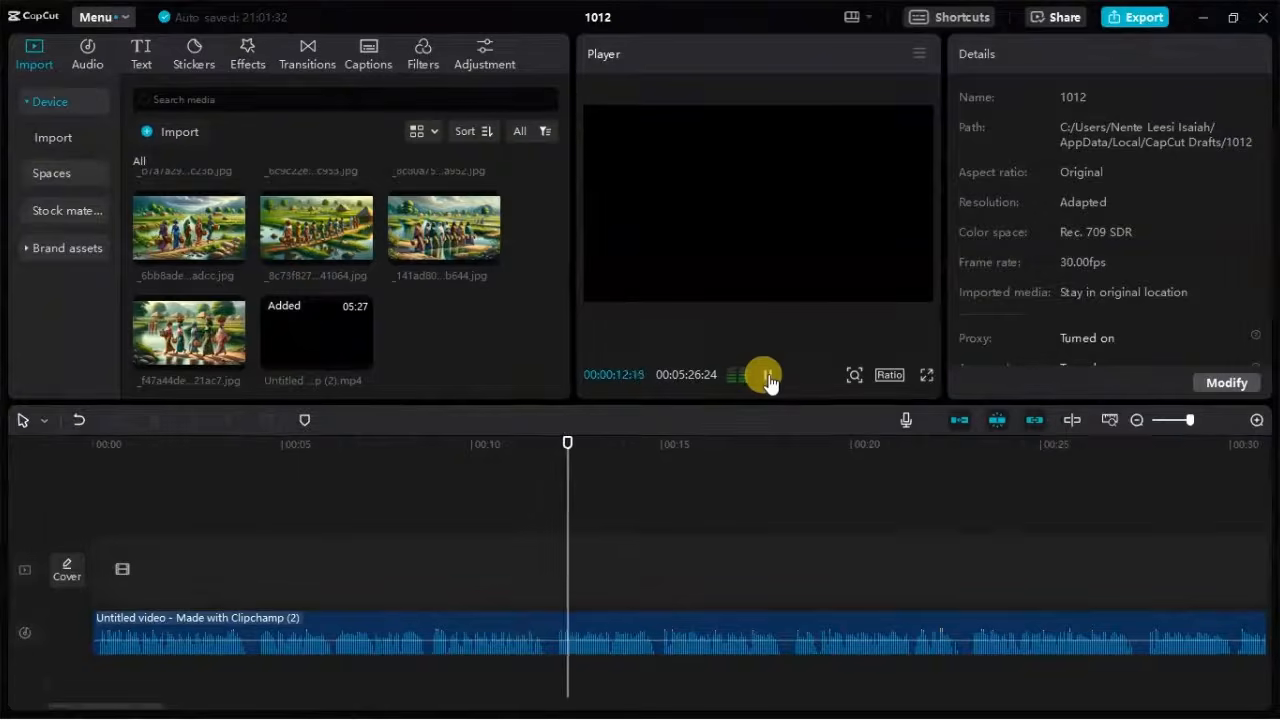
click(768, 376)
drag(643, 446, 553, 440)
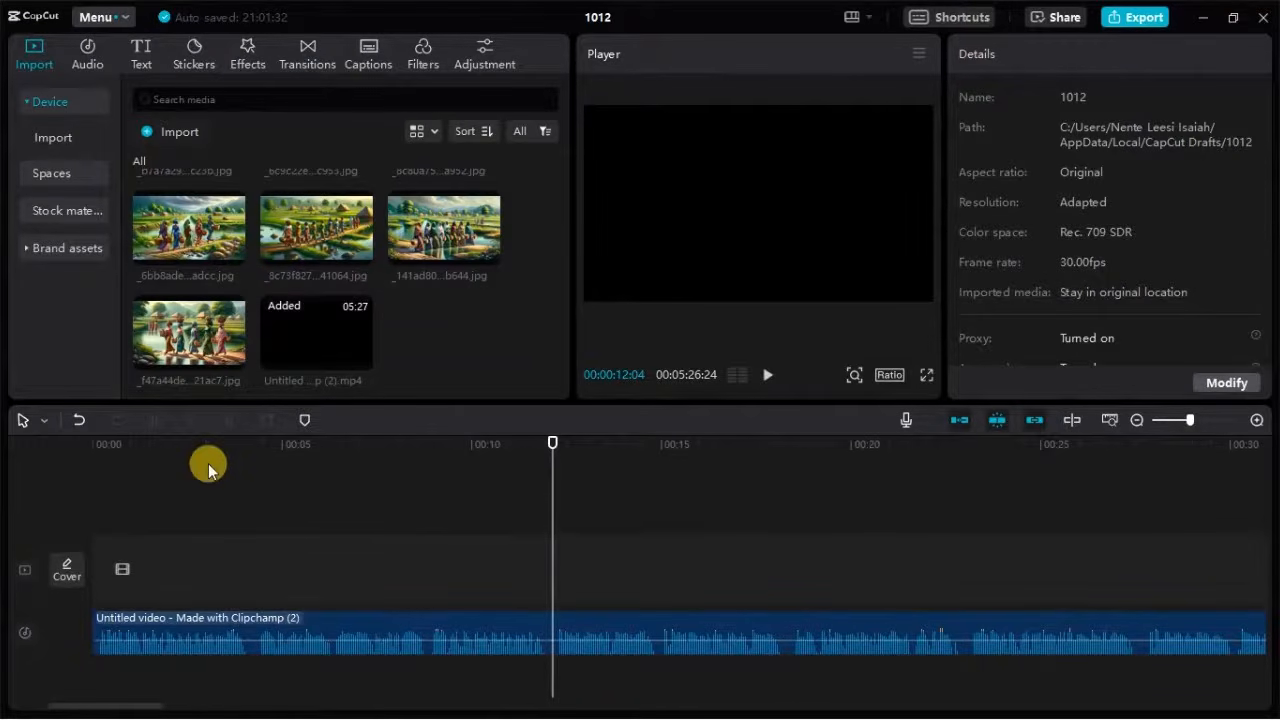
Switch to the Bing Image Creator page in the browser and clear the previous road prompt.
scroll(405, 270, up, 2)
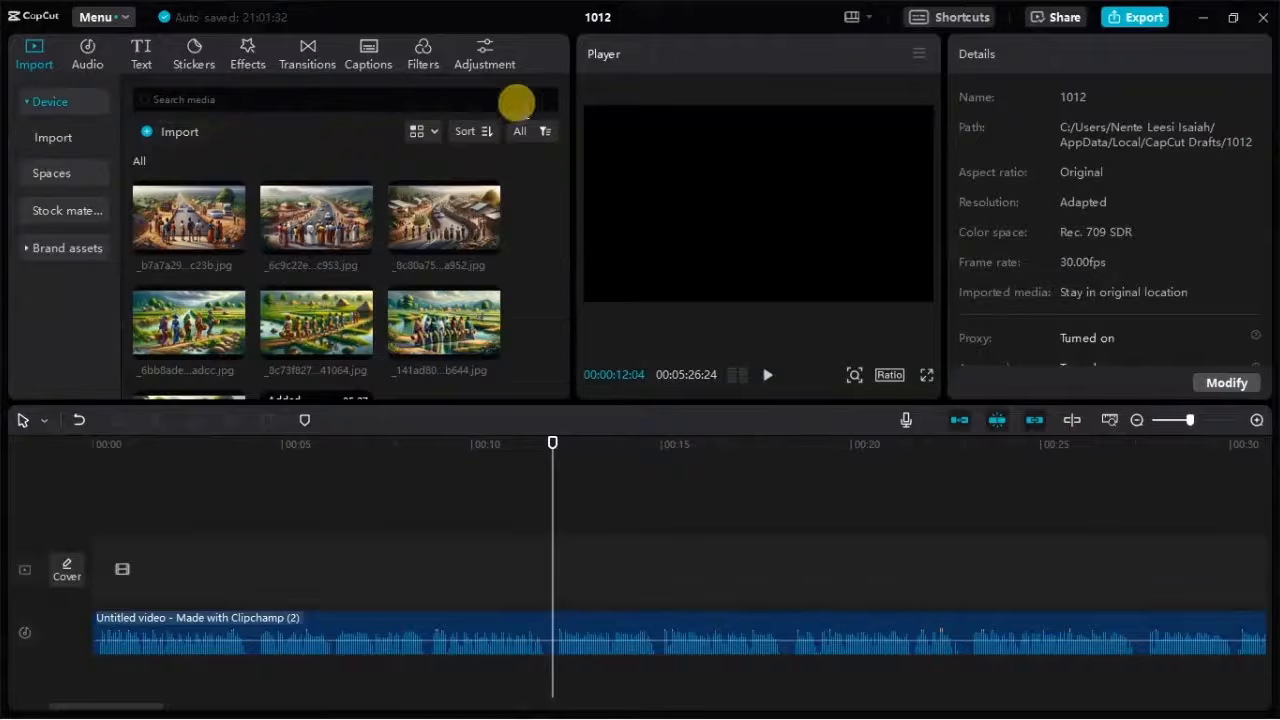
click(1204, 18)
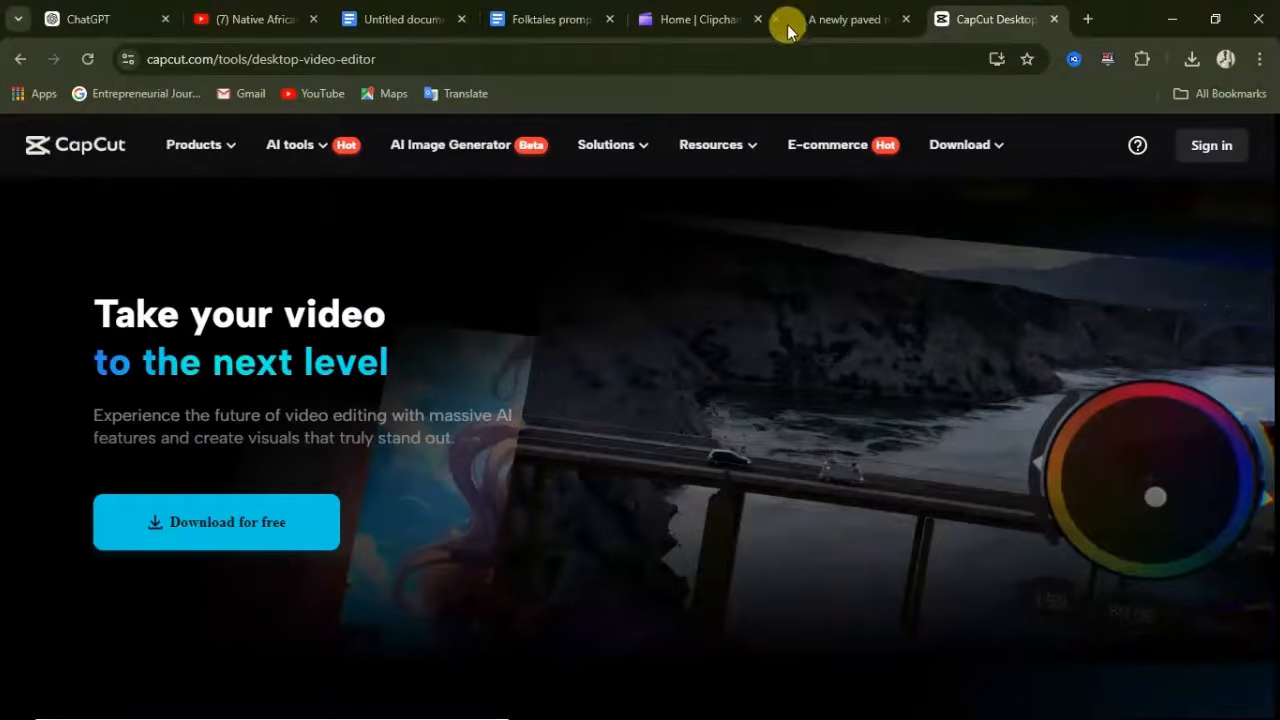
click(859, 19)
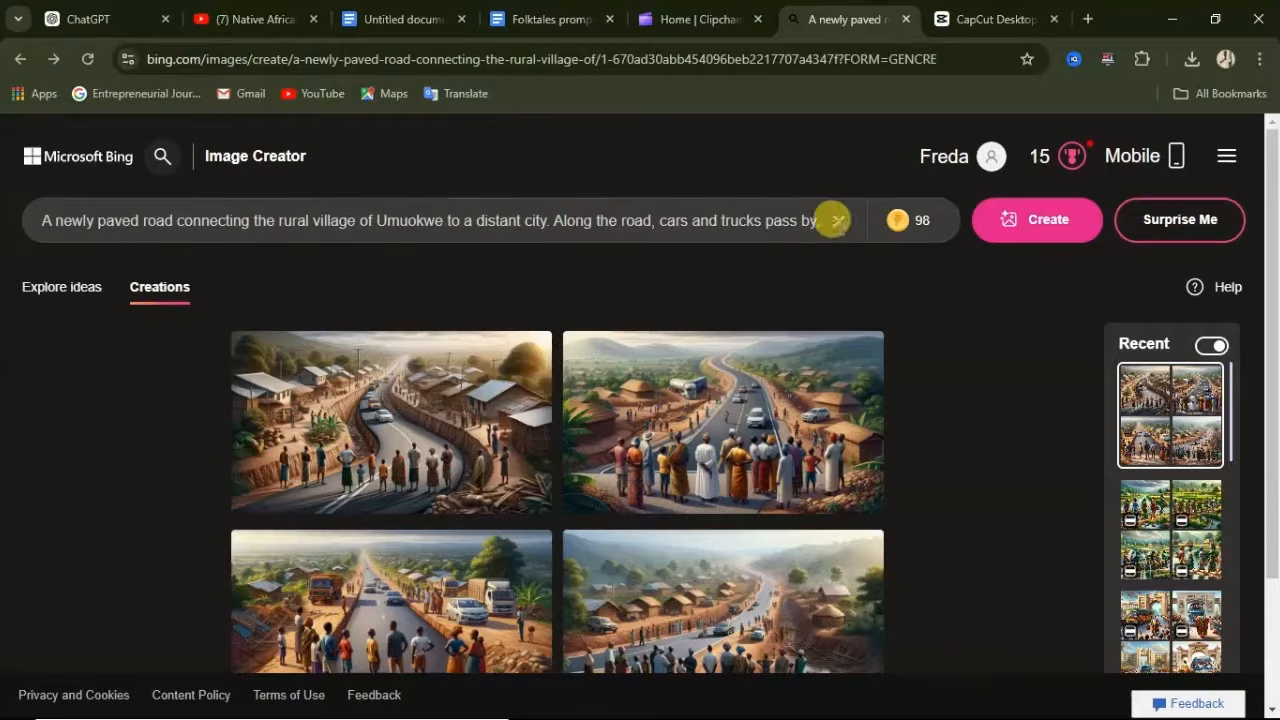
click(838, 220)
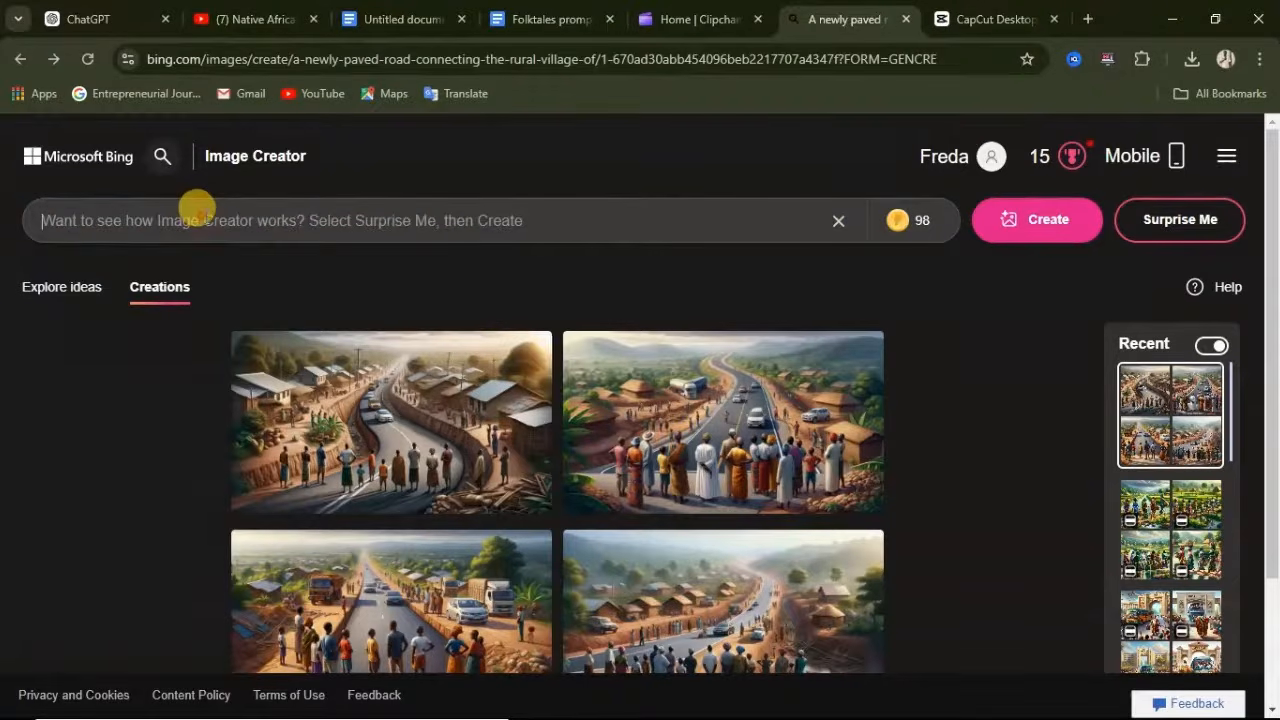
Create images from the prompt "generate an image of an african village with lush green farmlands and river flowing thorugh the village. realistic, hd image, oily image".
text(generate an image of an african)
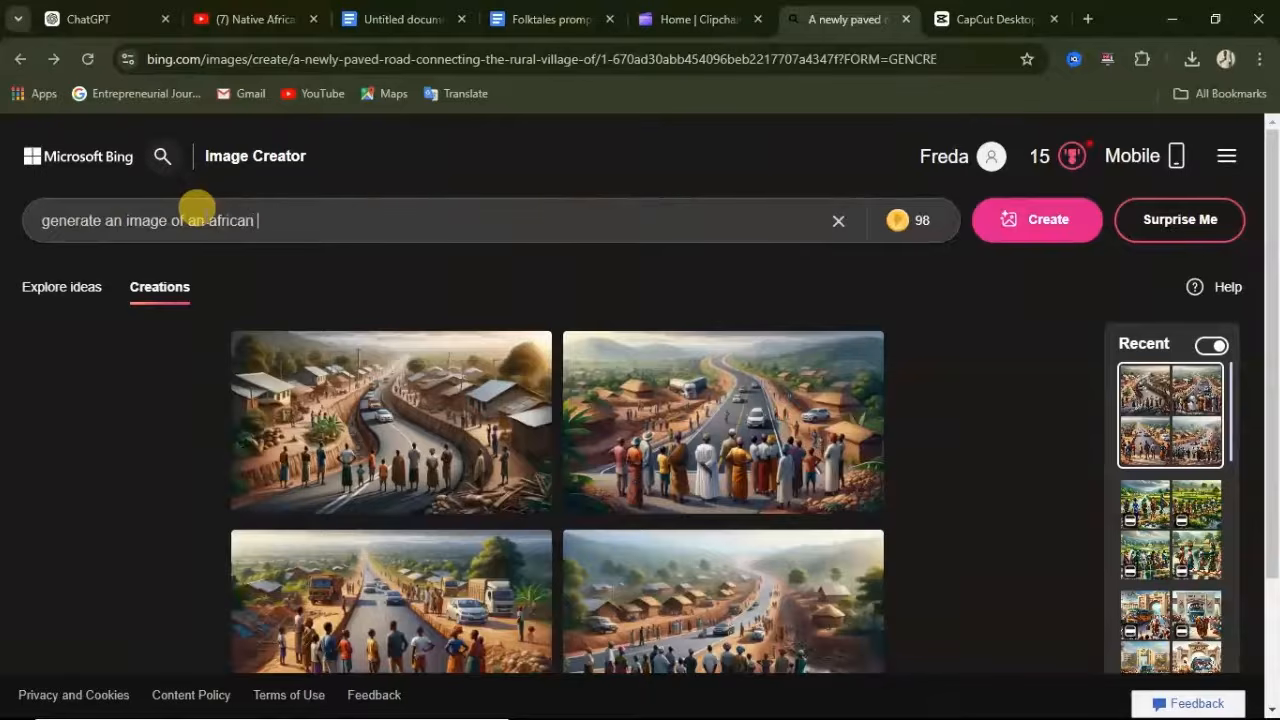
text(ge lush)
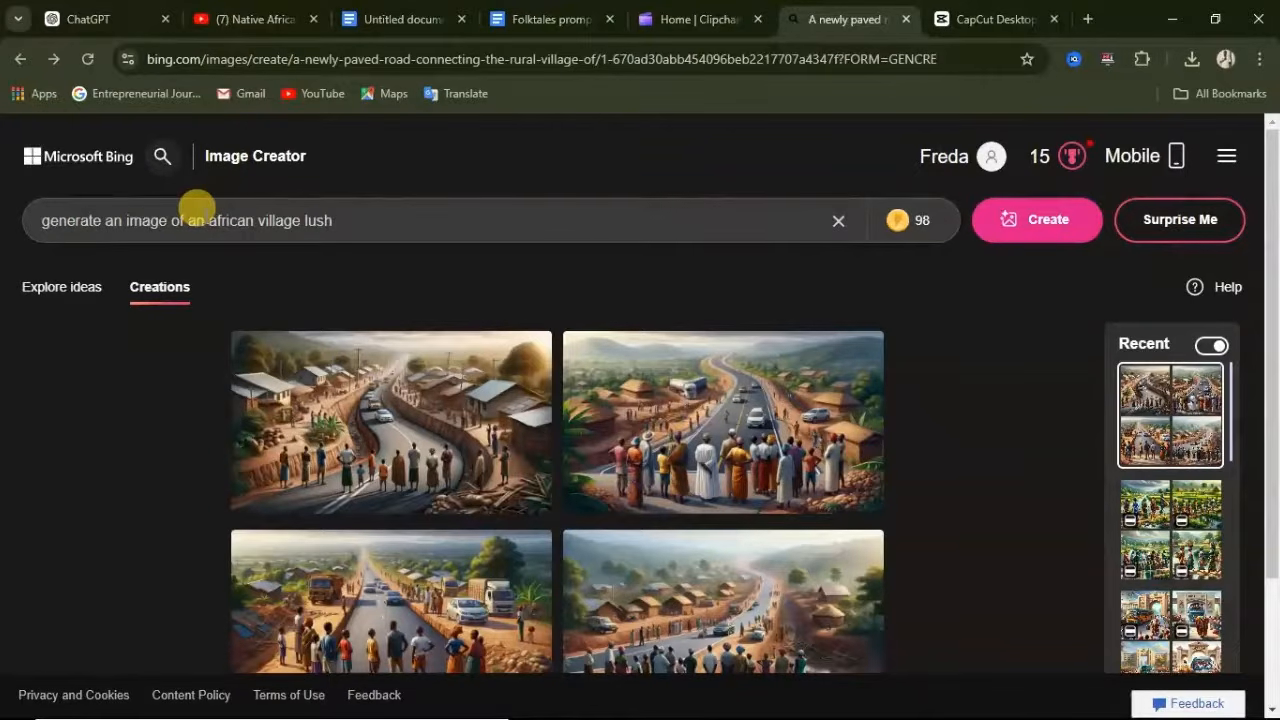
key(BackSpace)
key(BackSpace)
key(BackSpace)
key(BackSpace)
text(with lush green farmland)
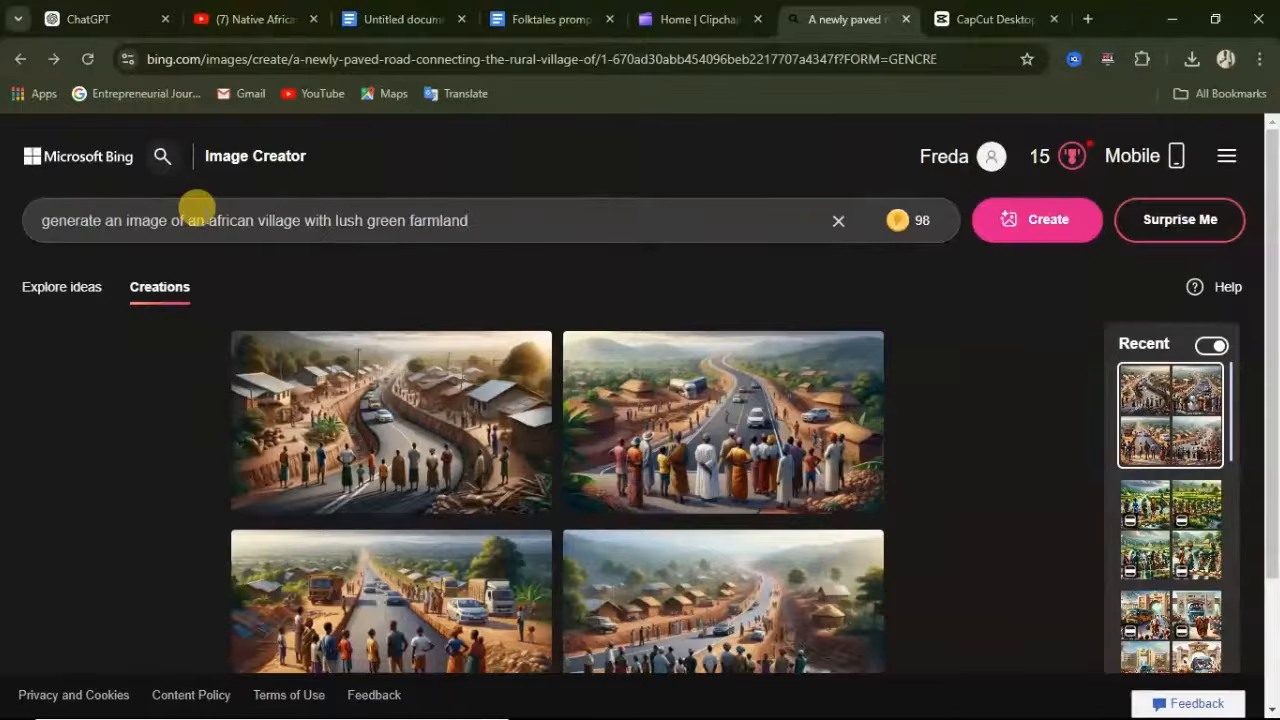
text(s and river flowing thorugh the village)
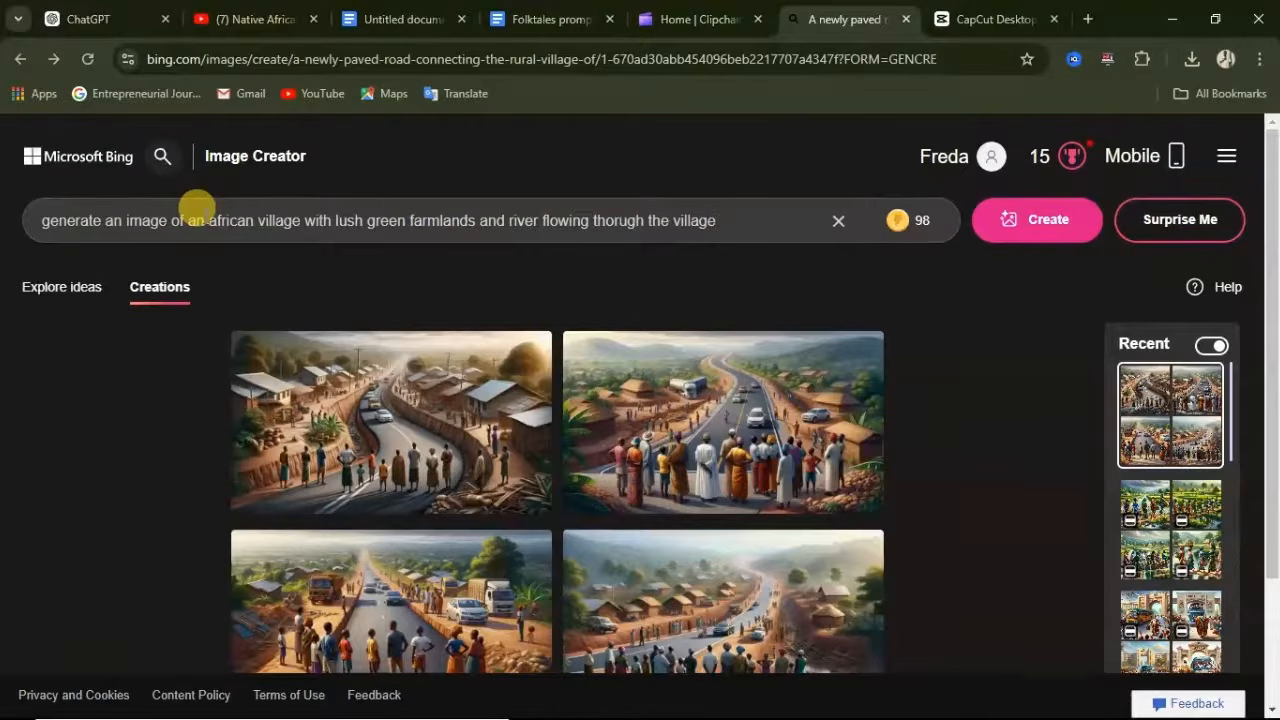
text(. realistic, hd image, oily ima)
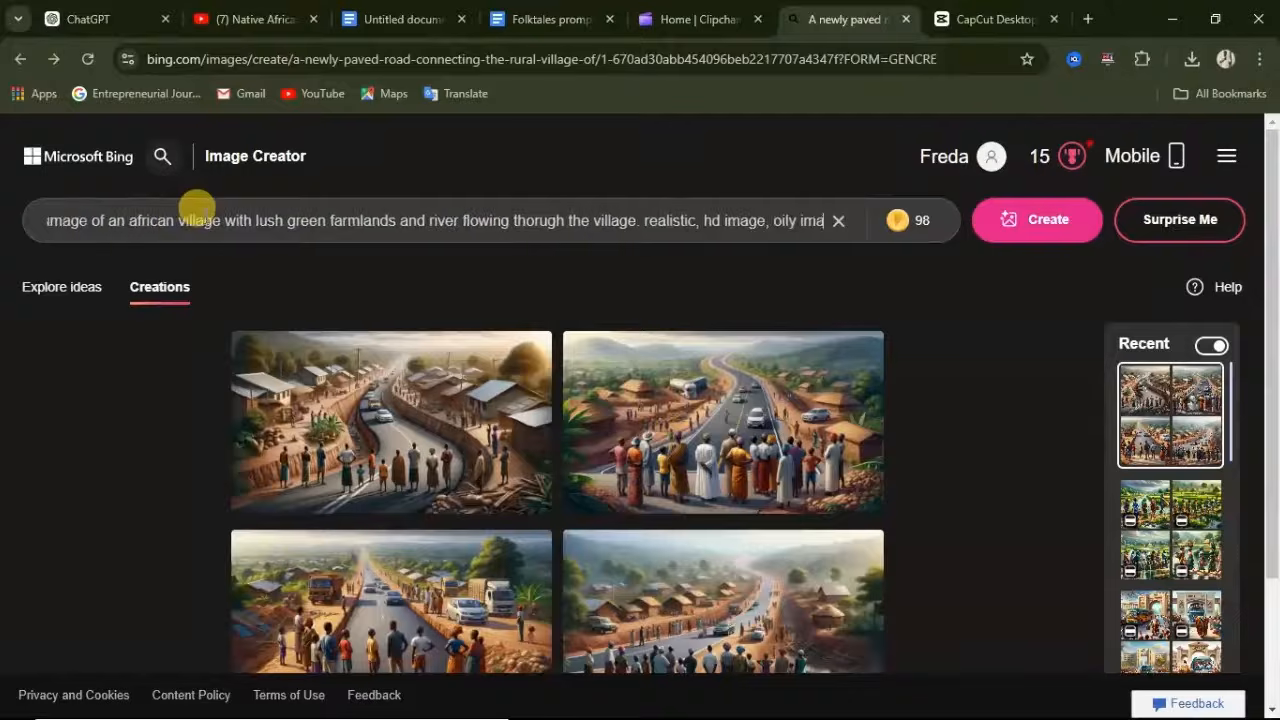
key(Return)
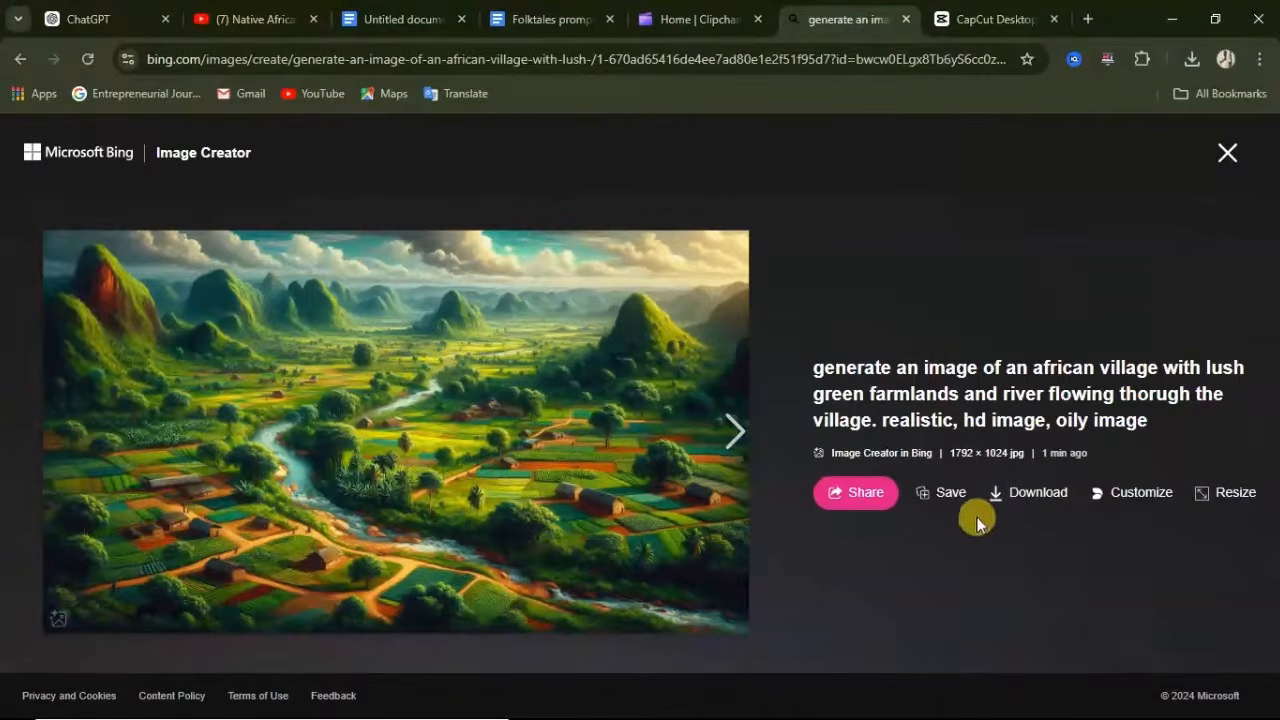
Download the first two generated images of the village with green farmlands and a river.
click(1037, 505)
click(735, 434)
click(1036, 502)
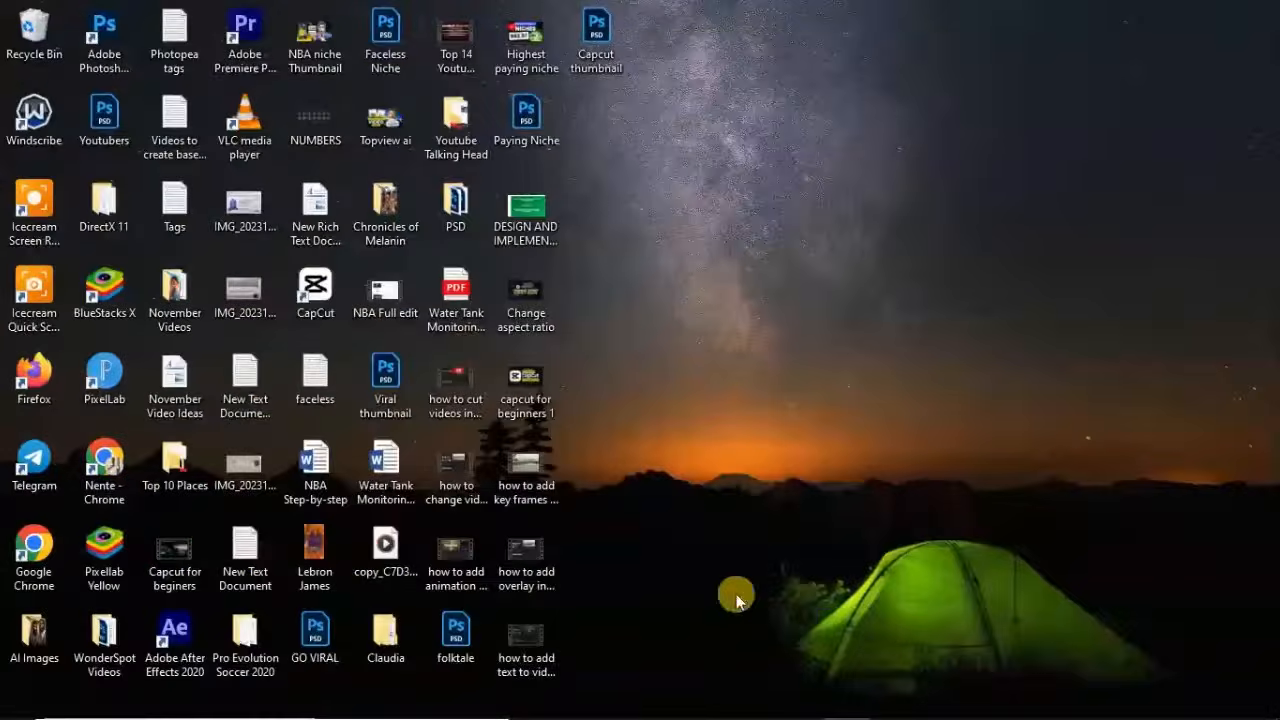
Switch back to CapCut and import the golden farmland village image _56943e40-d674-412e-a049-7fd1b6635d70 from Downloads.
mouse_move(803, 704)
click(886, 704)
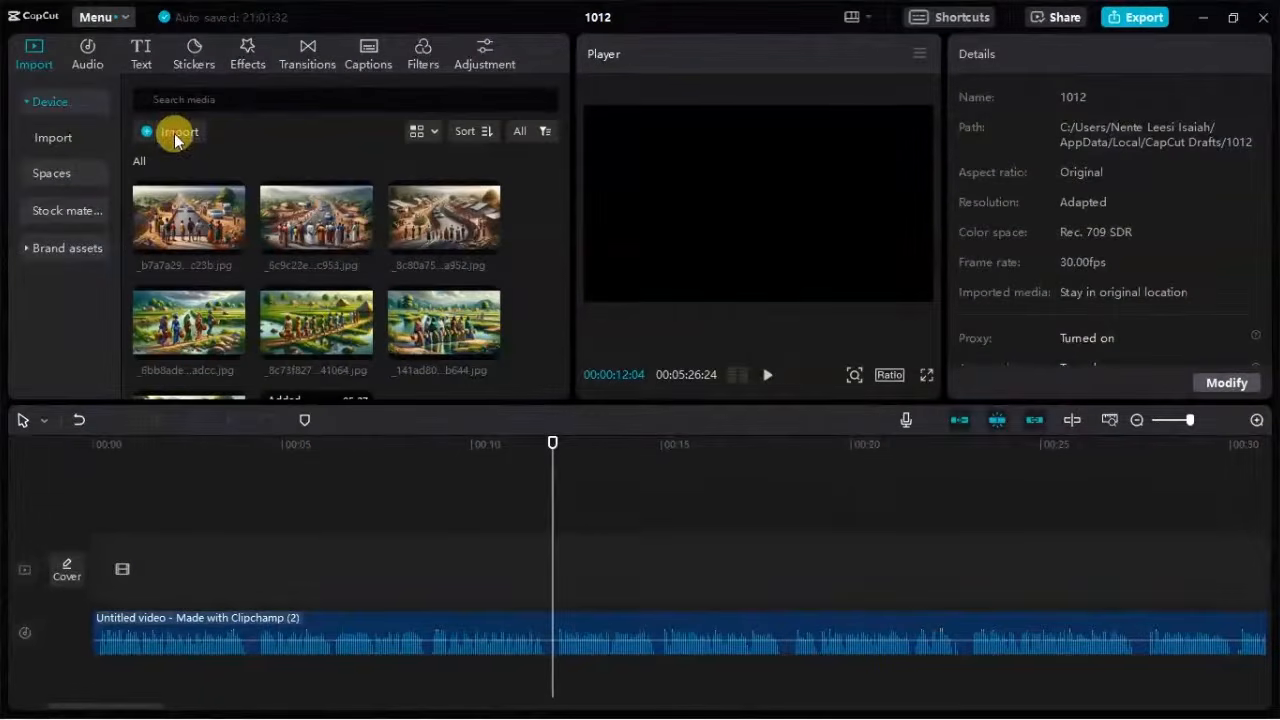
click(176, 137)
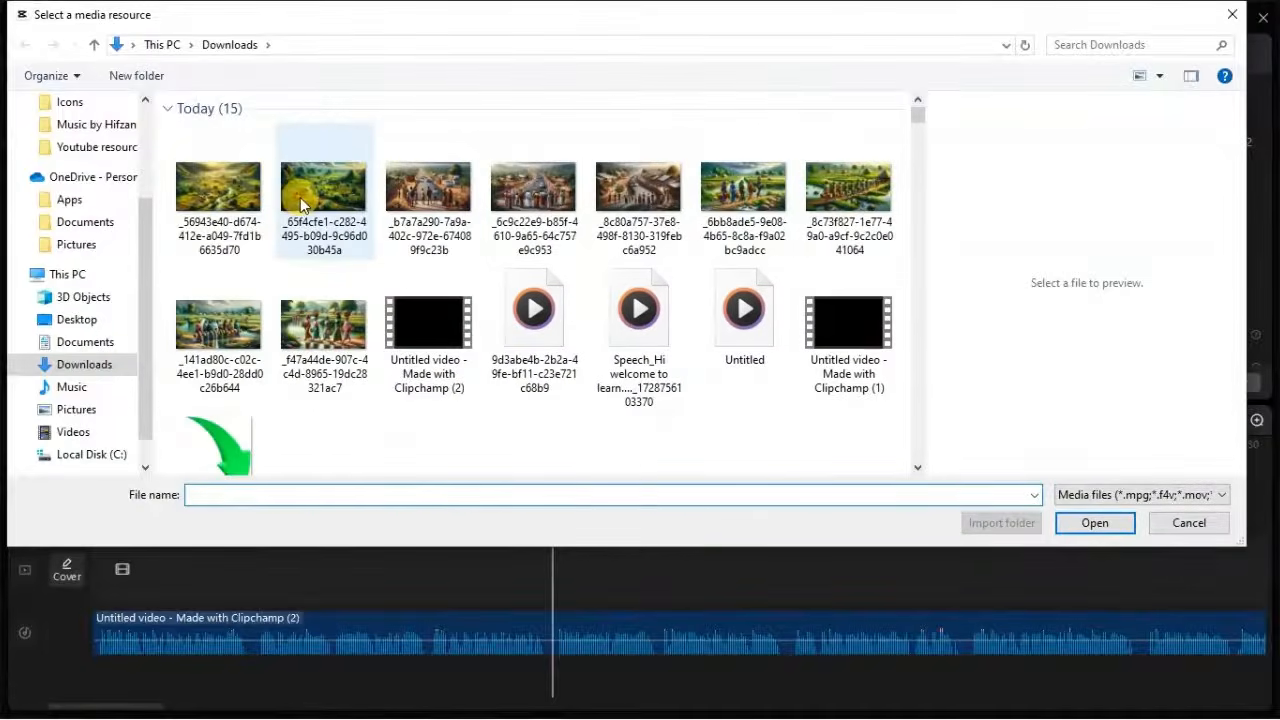
click(300, 197)
click(218, 192)
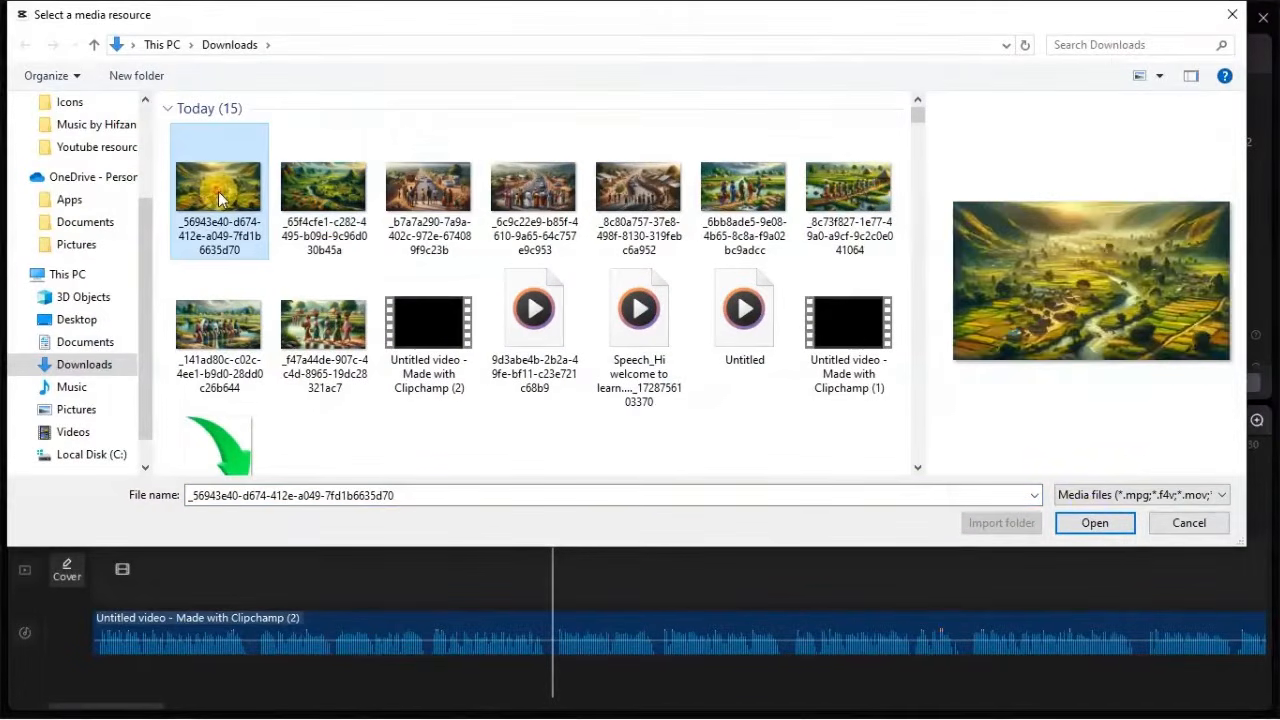
click(1070, 523)
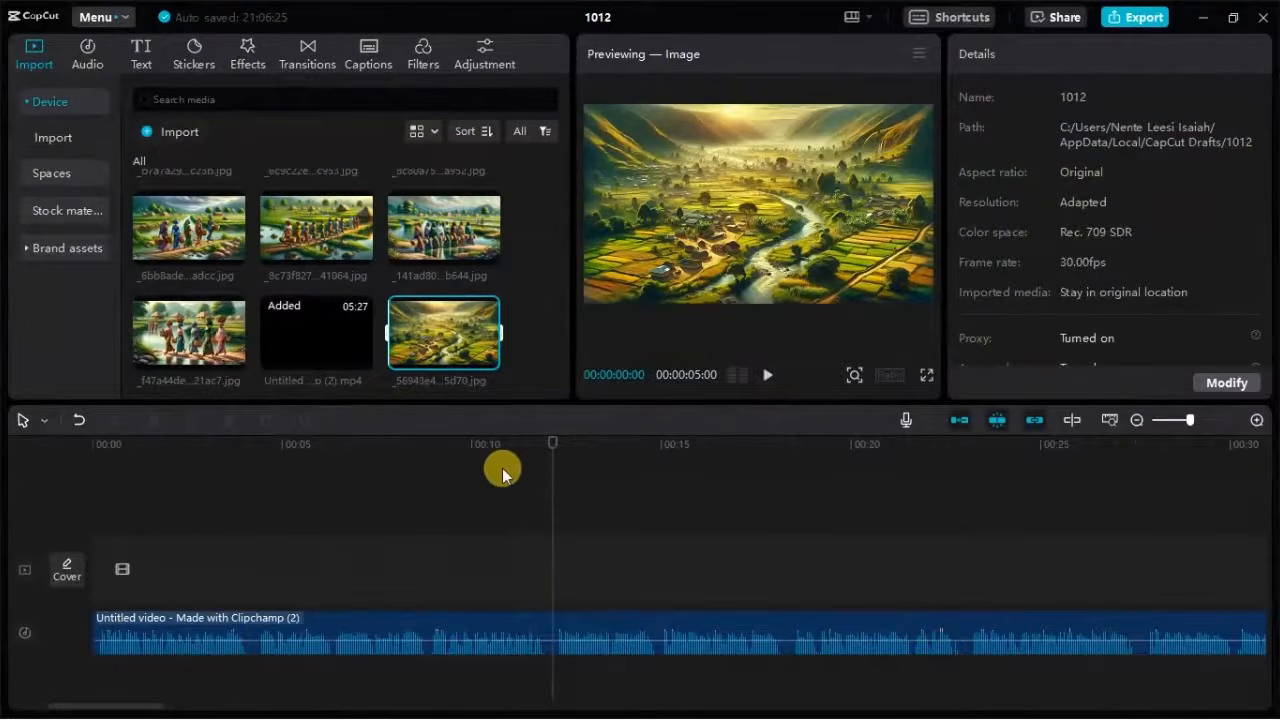
Place the farmland village image at the start of the main track and extend it to the playhead at 00:00:12:04.
mouse_move(445, 335)
drag(445, 328, 286, 550)
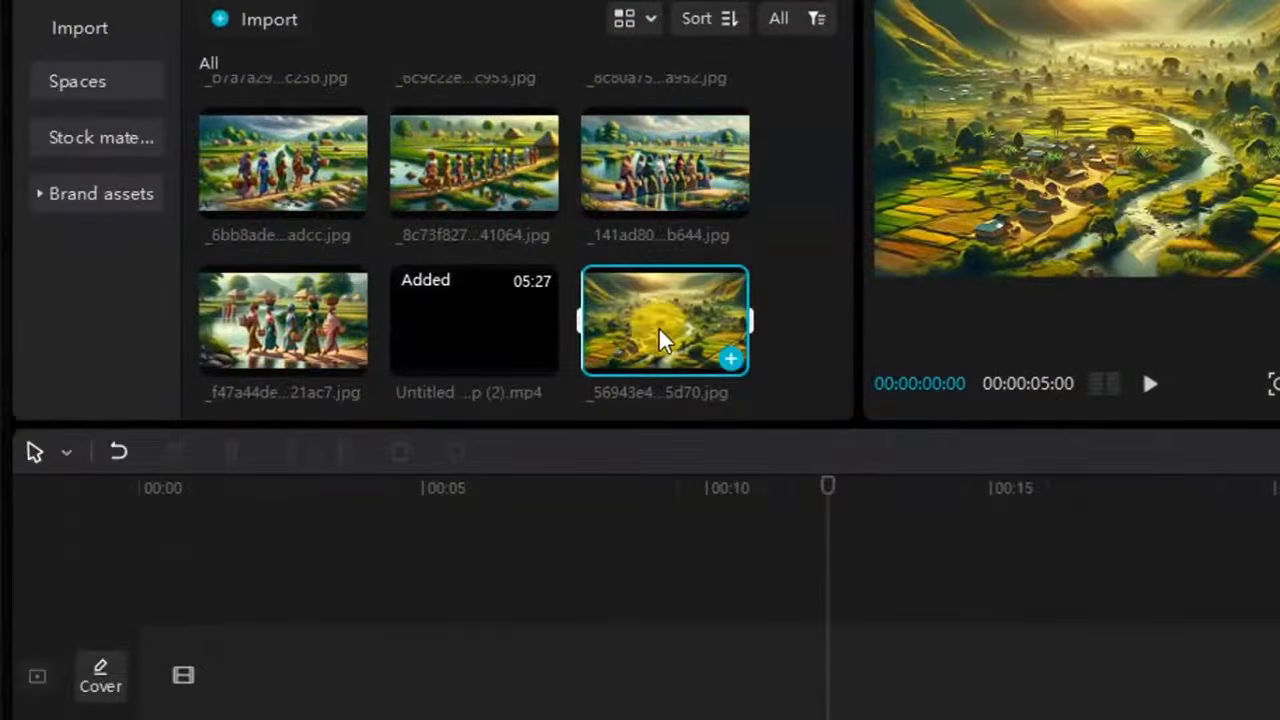
drag(659, 332, 177, 609)
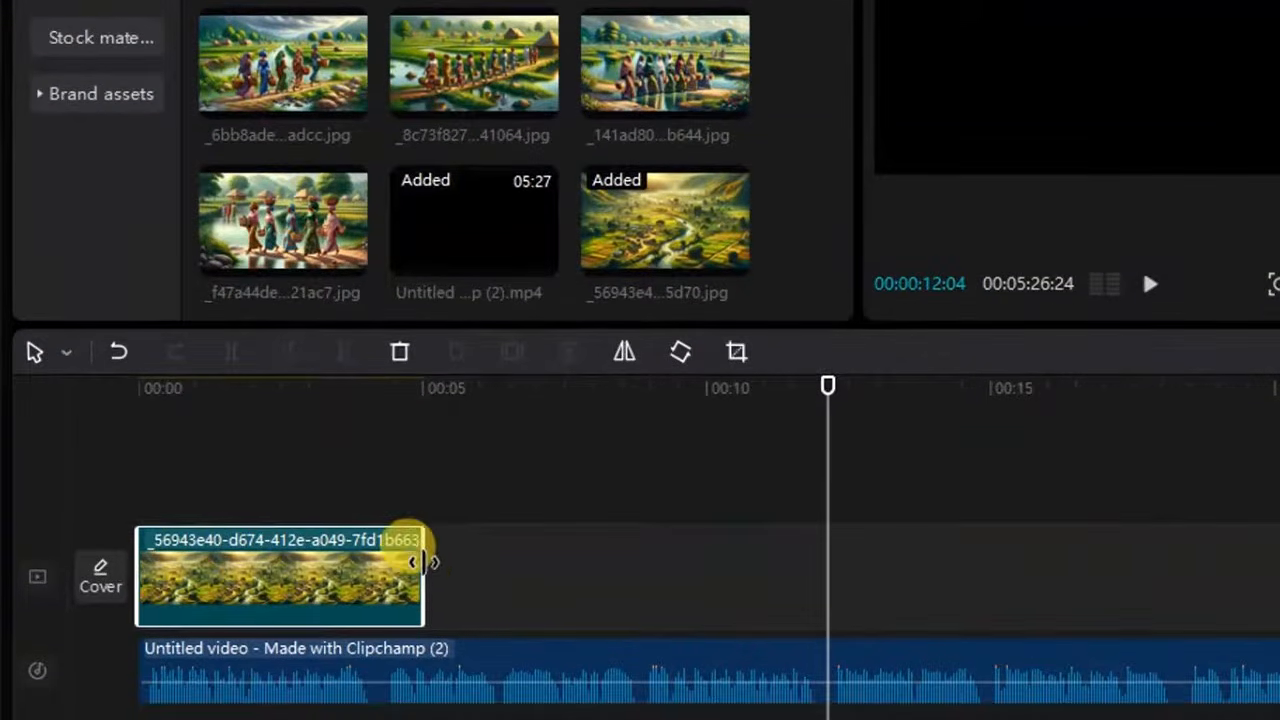
drag(422, 560, 822, 600)
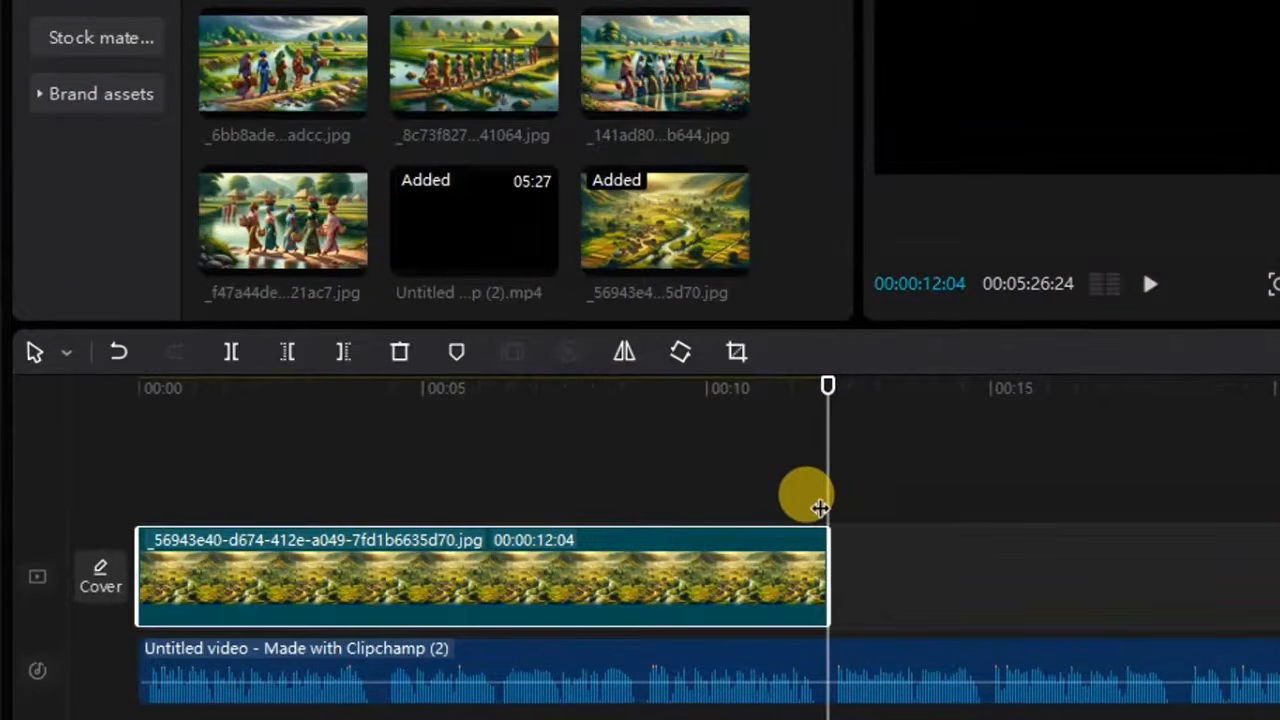
Play the farmland image with the narration from the start, then deselect the clip and set the playhead at its end, 00:00:12:04.
drag(826, 389, 26, 440)
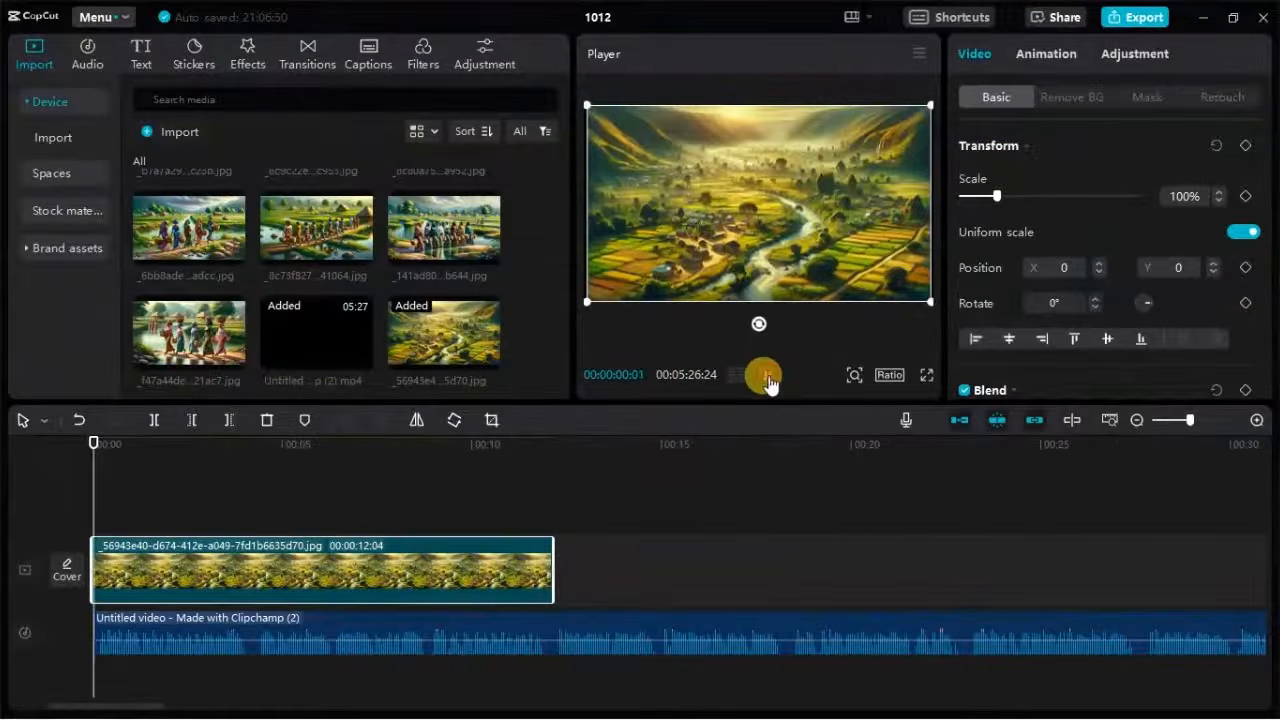
click(767, 383)
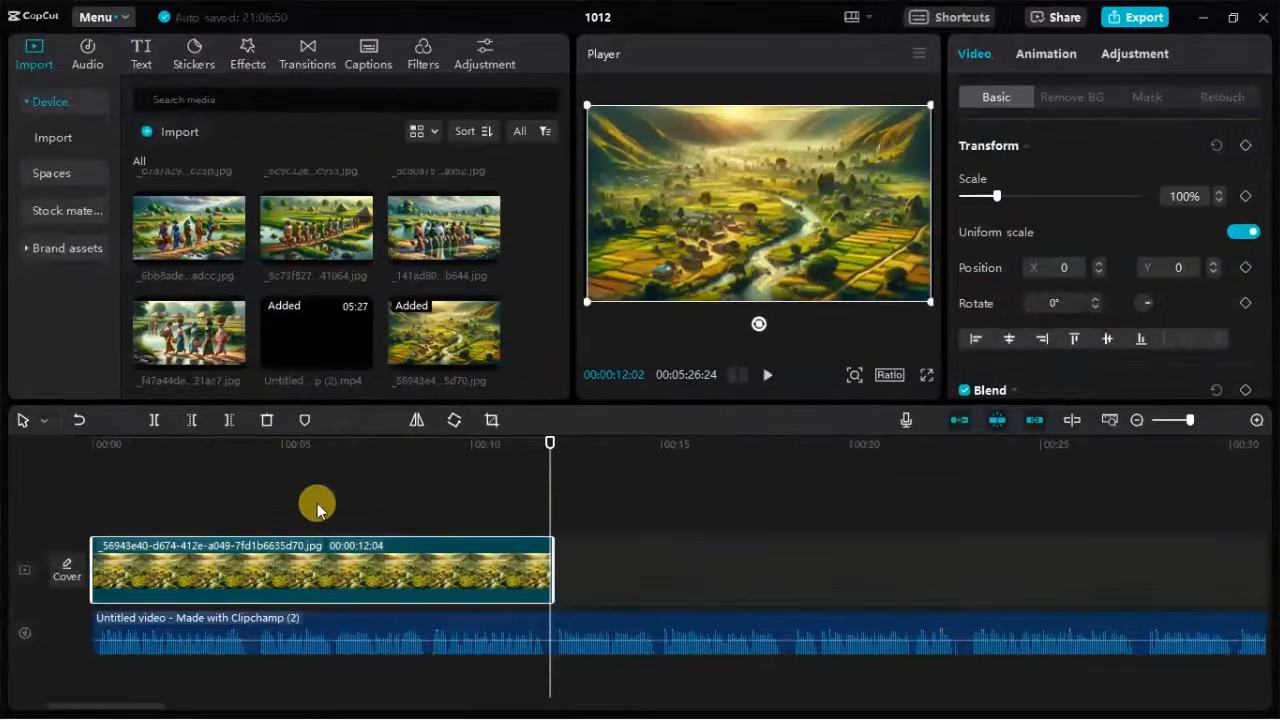
click(251, 481)
drag(249, 446, 404, 471)
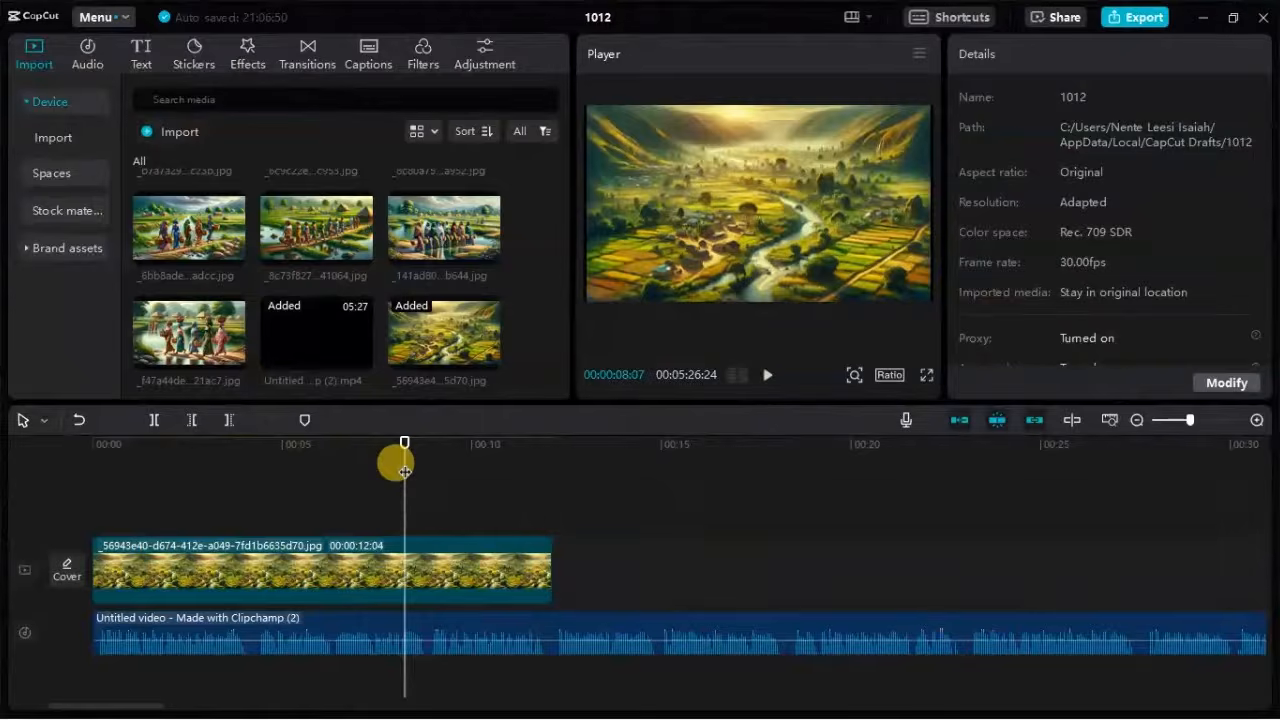
drag(404, 441, 554, 467)
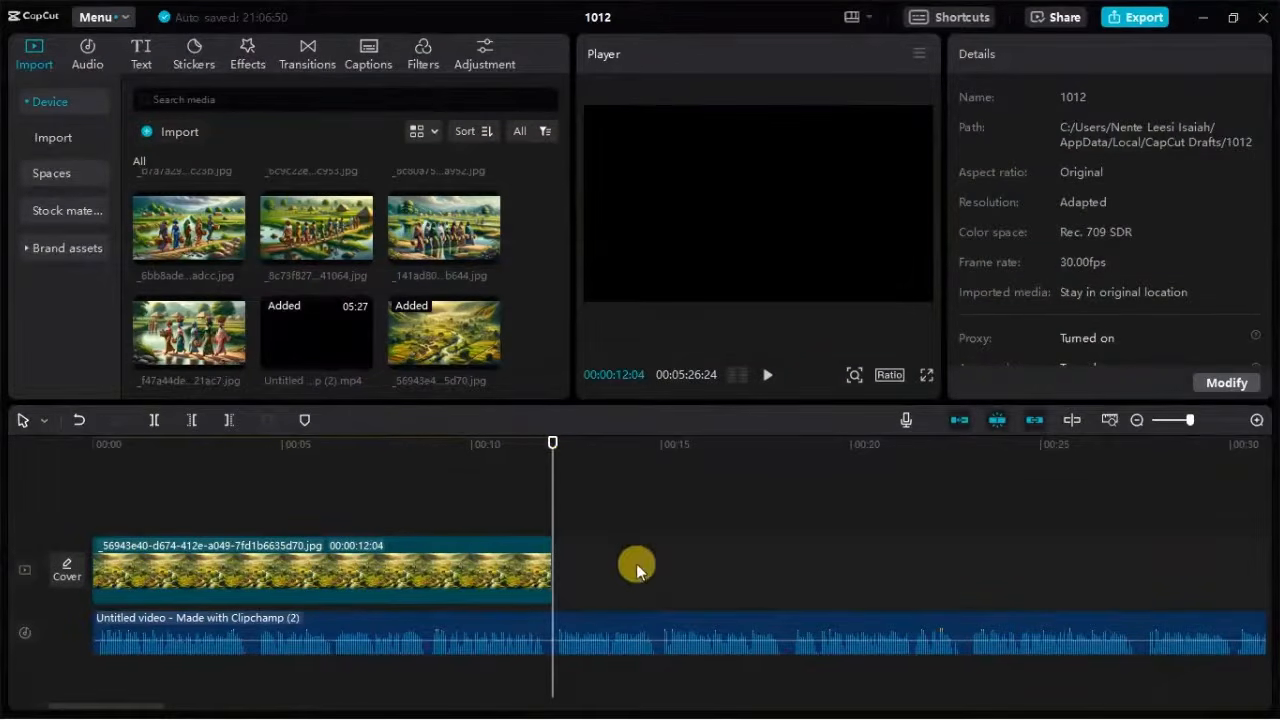
Play the narration from the end of the farmland image and set the playhead at the sentence break at 00:00:23:03.
click(767, 376)
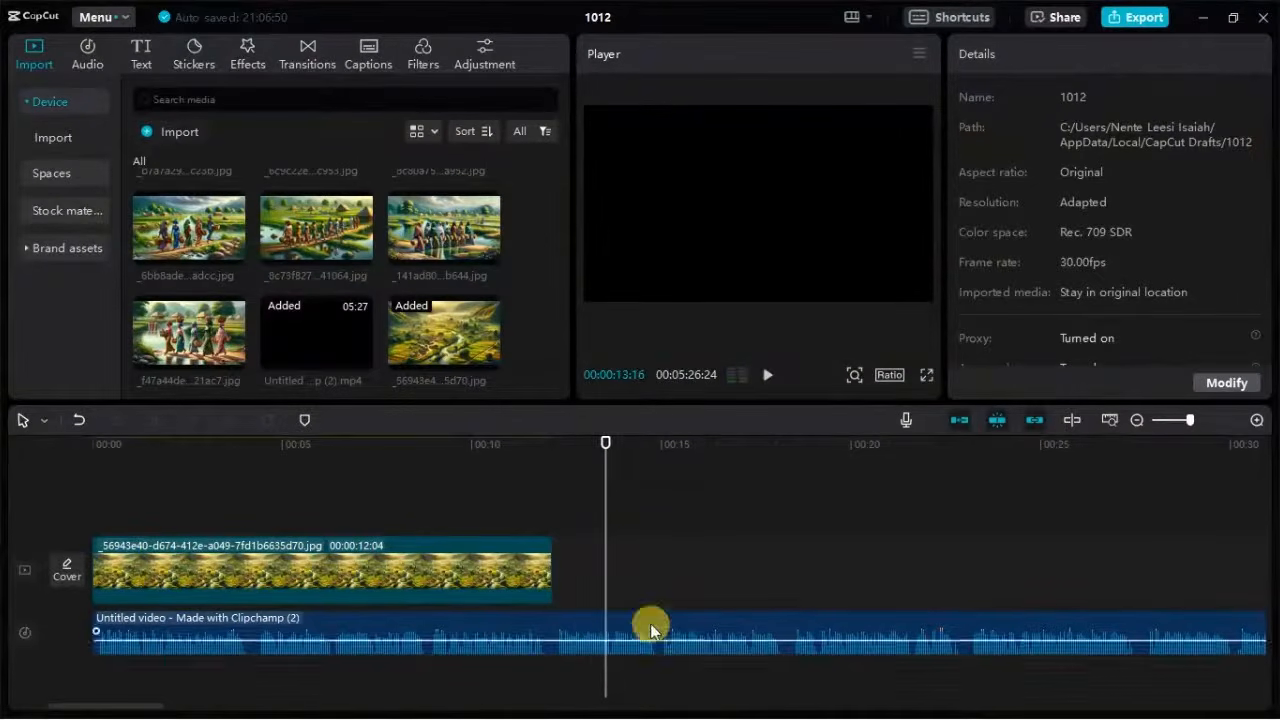
click(767, 375)
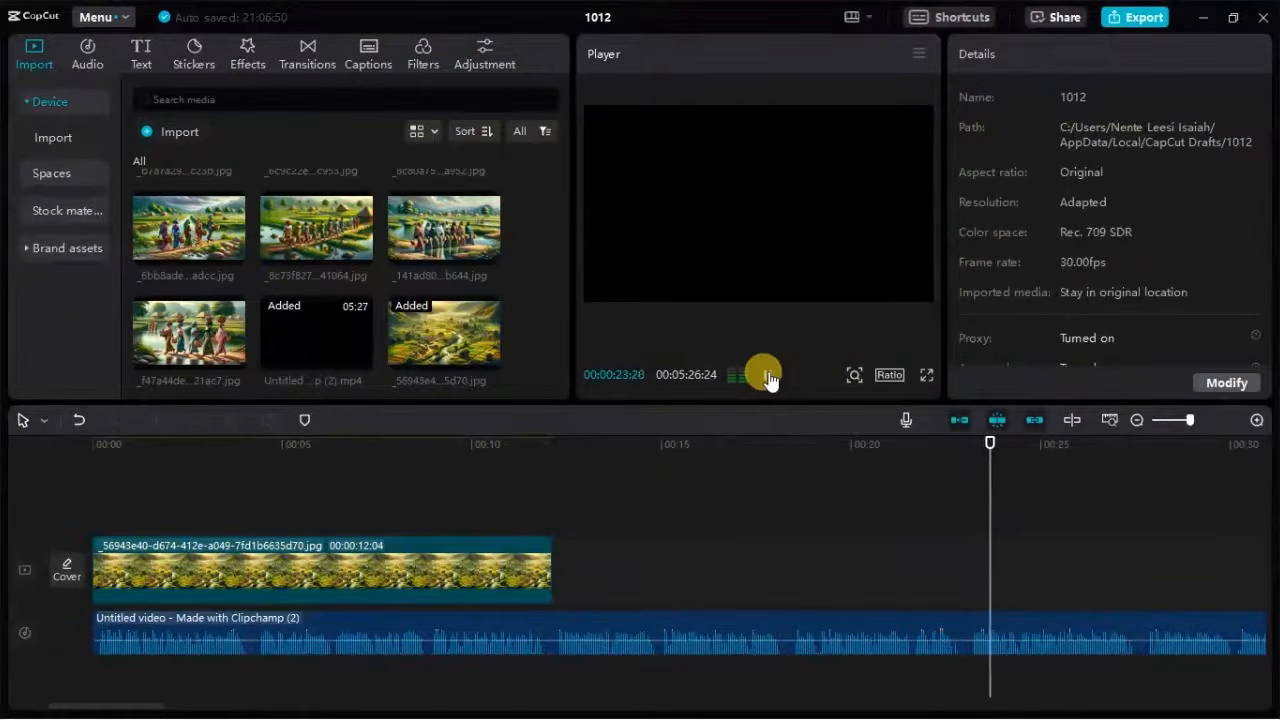
click(769, 377)
drag(1020, 452, 968, 461)
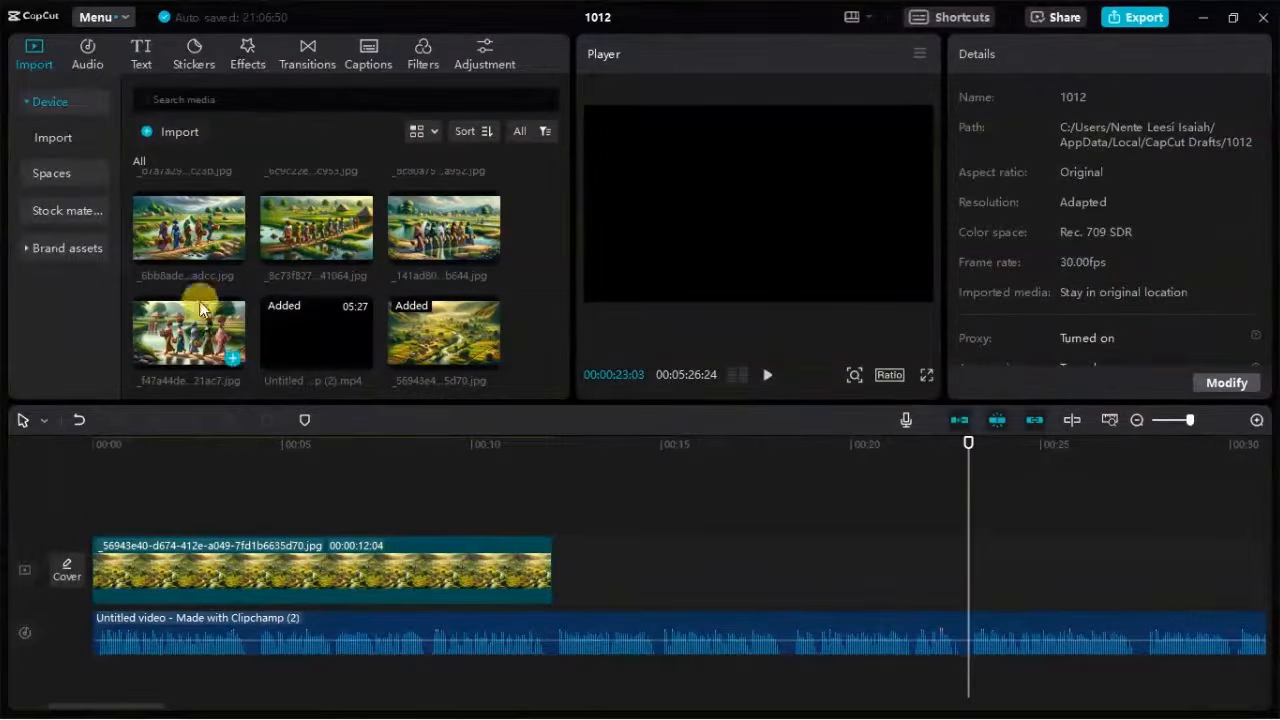
Add the image of women carrying baskets, _f47a44de, after the farmland clip, extend it to the playhead at 00:00:23:03, and play it with the narration.
drag(186, 328, 968, 572)
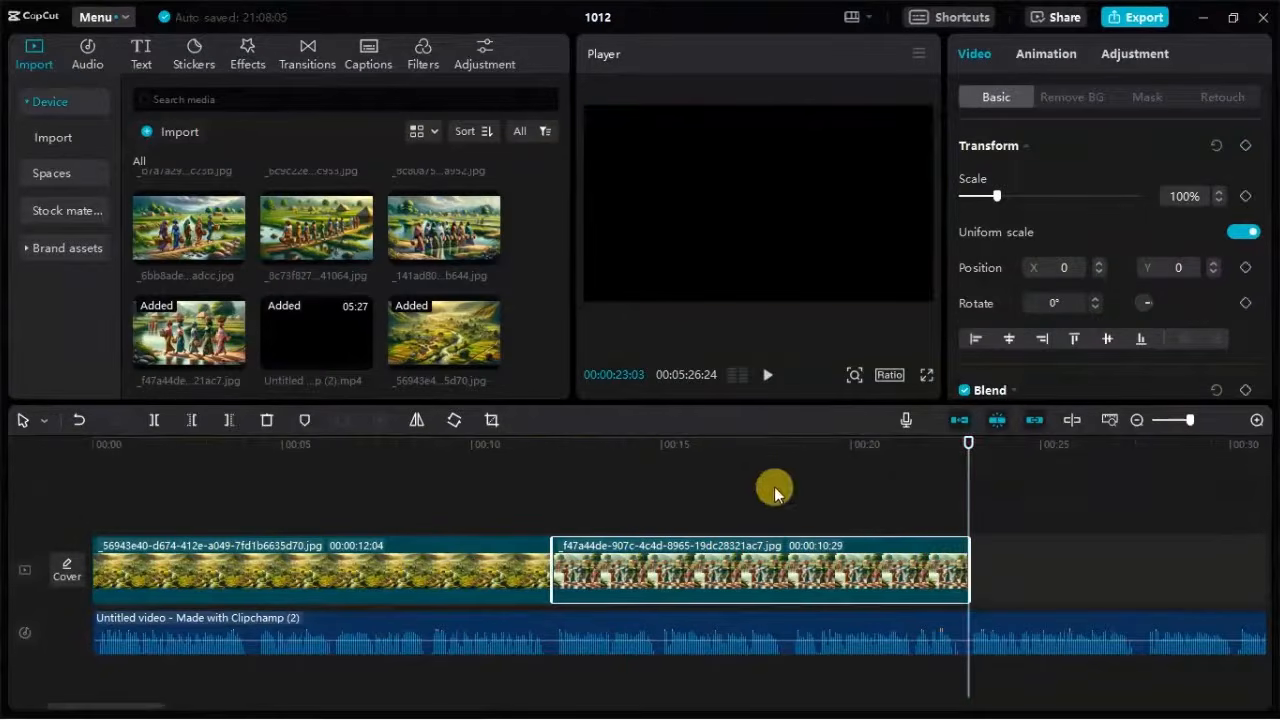
click(520, 451)
key(space)
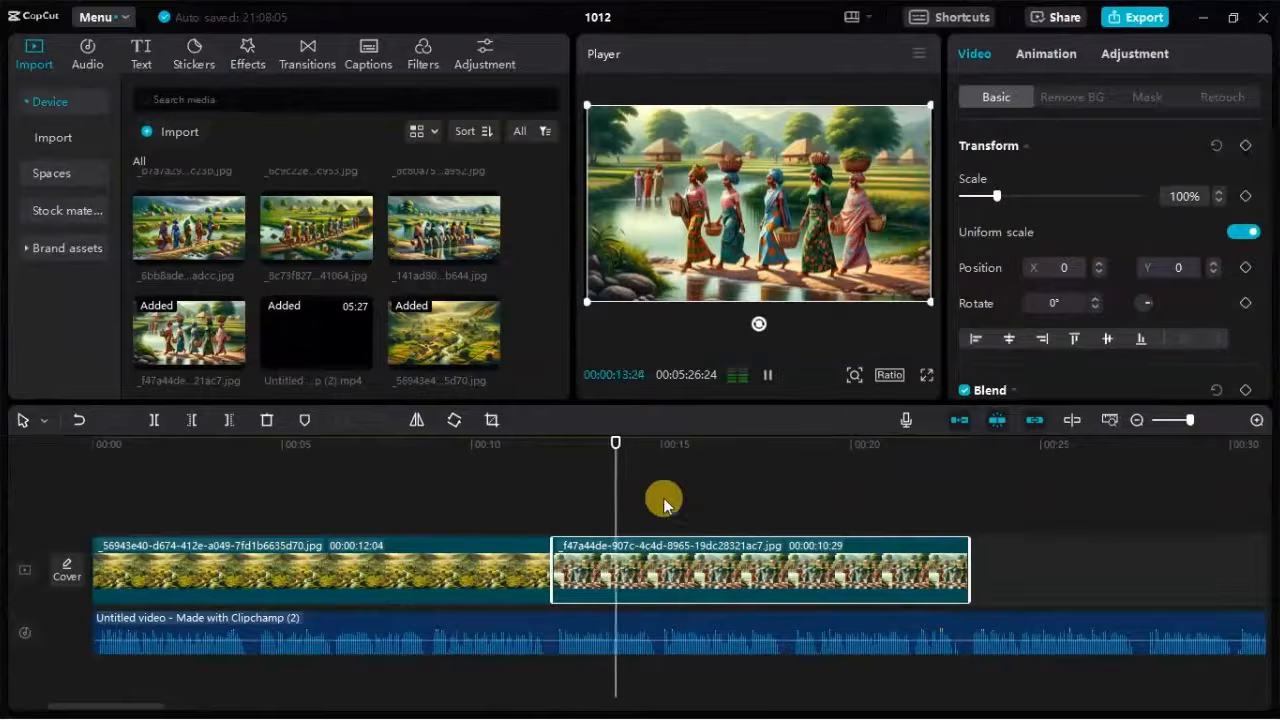
drag(154, 700, 226, 675)
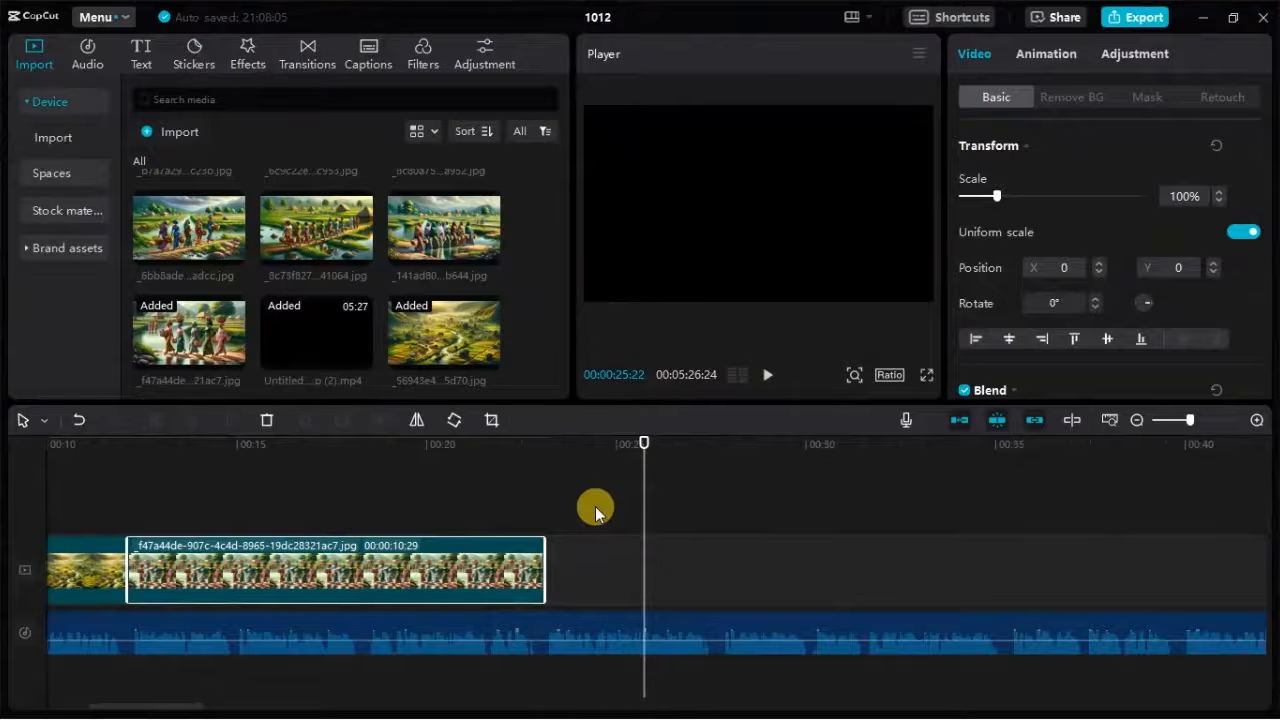
Return the playhead to 00:00:23:03 and add the village road image _b7a7a290 to the main track right after the basket-carrying women clip.
click(543, 444)
scroll(434, 285, up, 1)
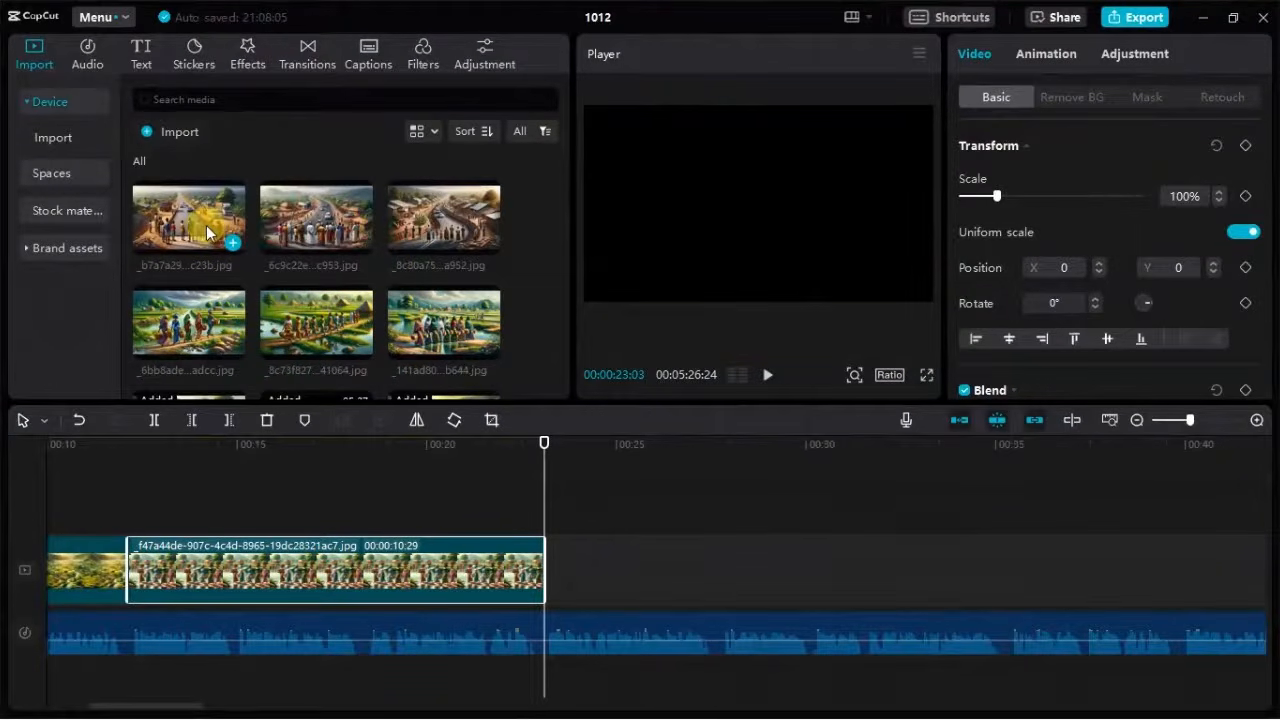
drag(202, 216, 569, 576)
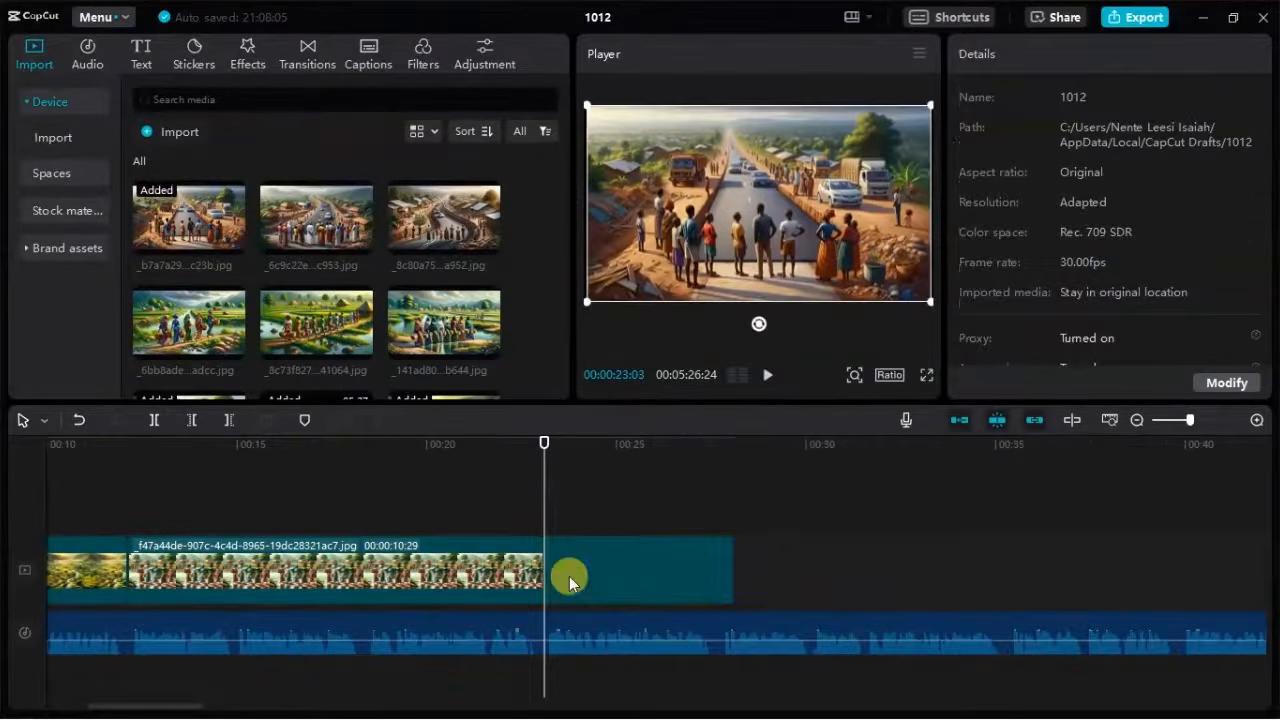
click(569, 576)
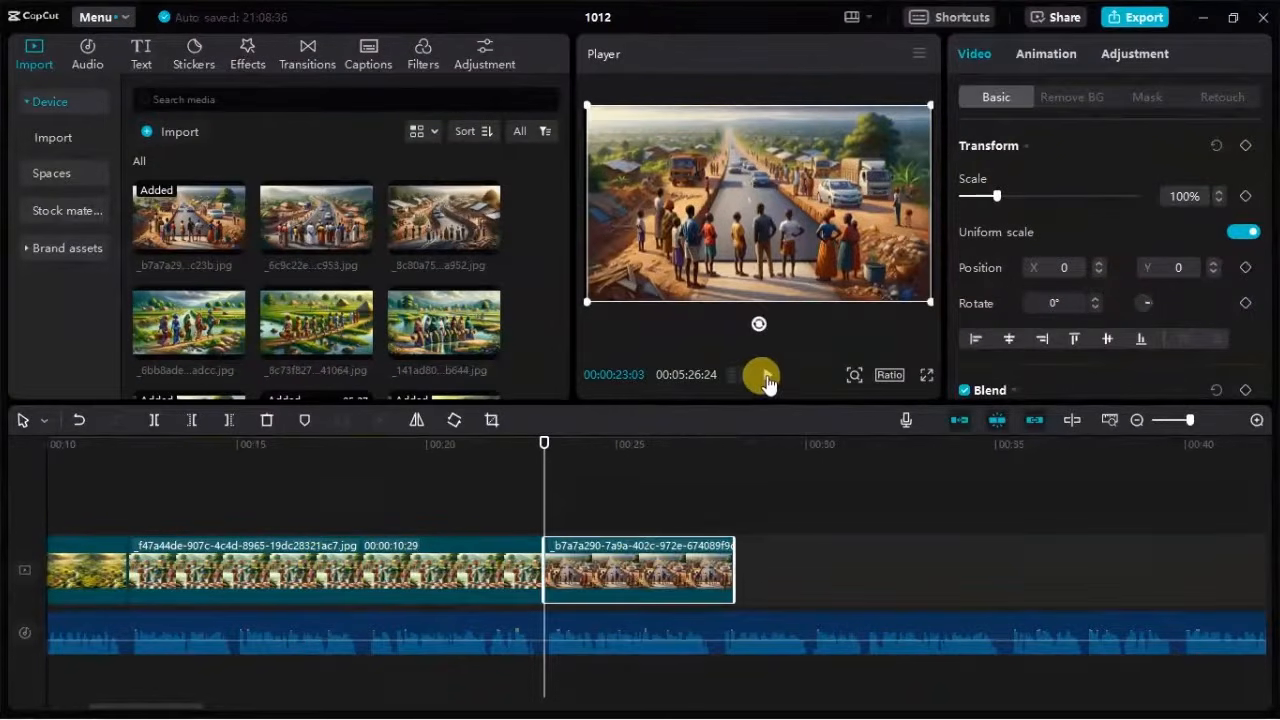
Play the narration over the village road image, set the playhead at 00:00:35:08, and extend the image clip to that point.
click(766, 380)
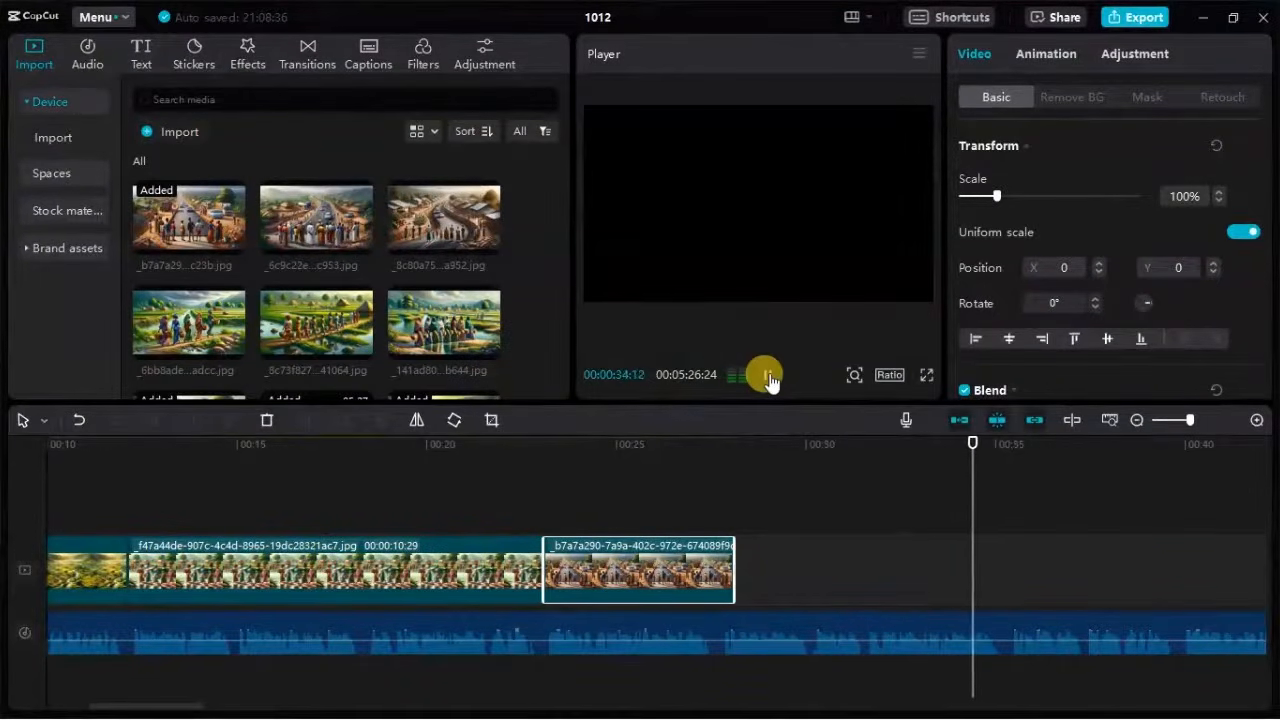
click(1056, 447)
drag(1056, 455, 1005, 455)
drag(734, 553, 1001, 574)
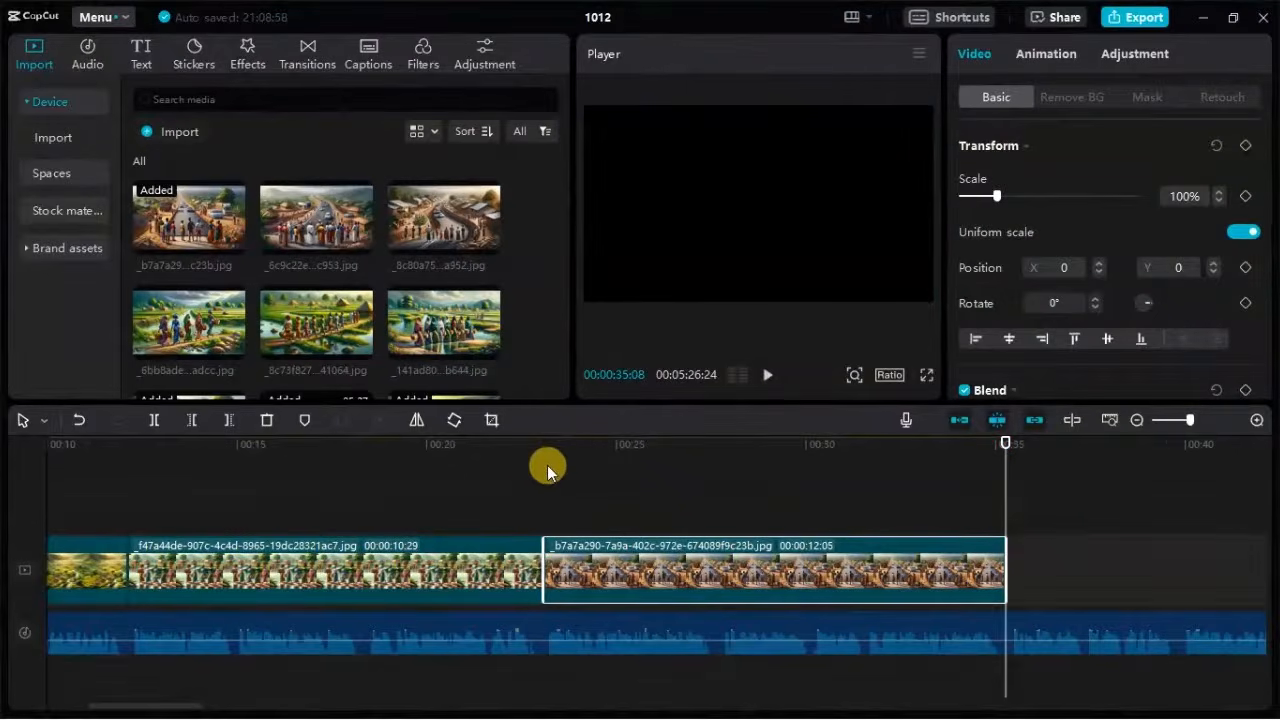
drag(196, 706, 161, 708)
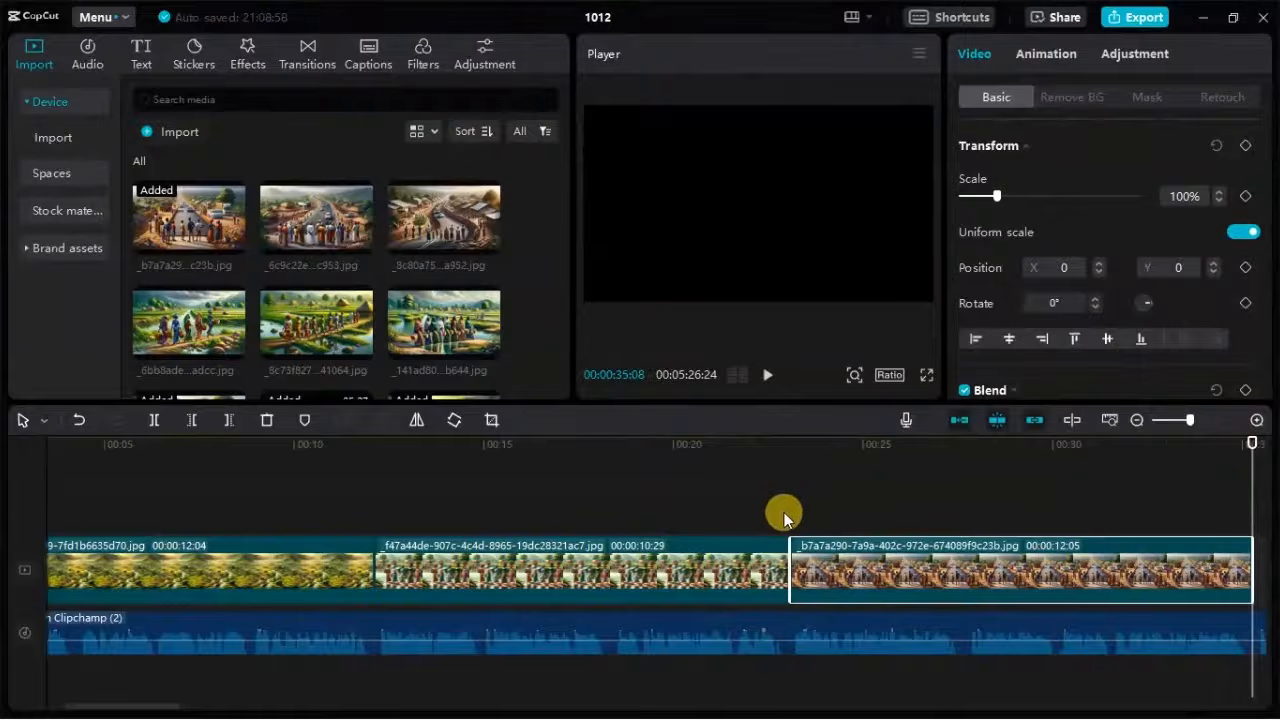
drag(166, 708, 252, 707)
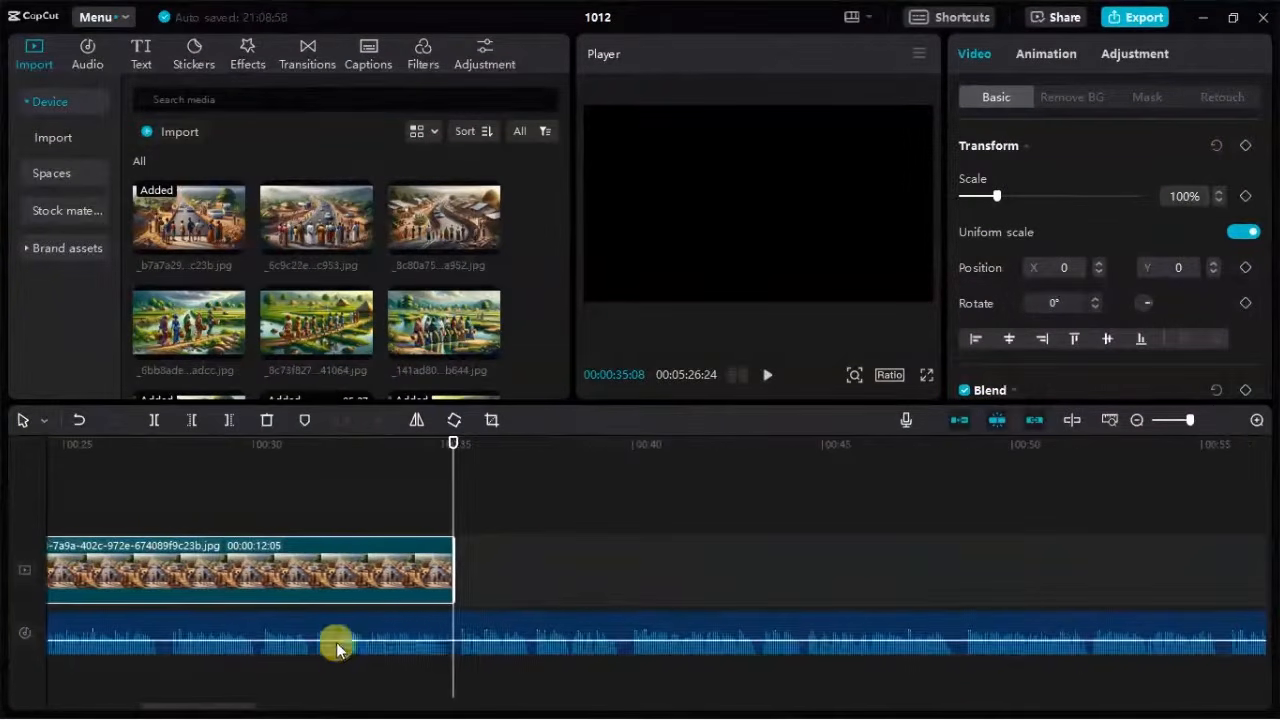
Split the audio track at the end of the last image clip and delete the excess audio after it.
click(451, 630)
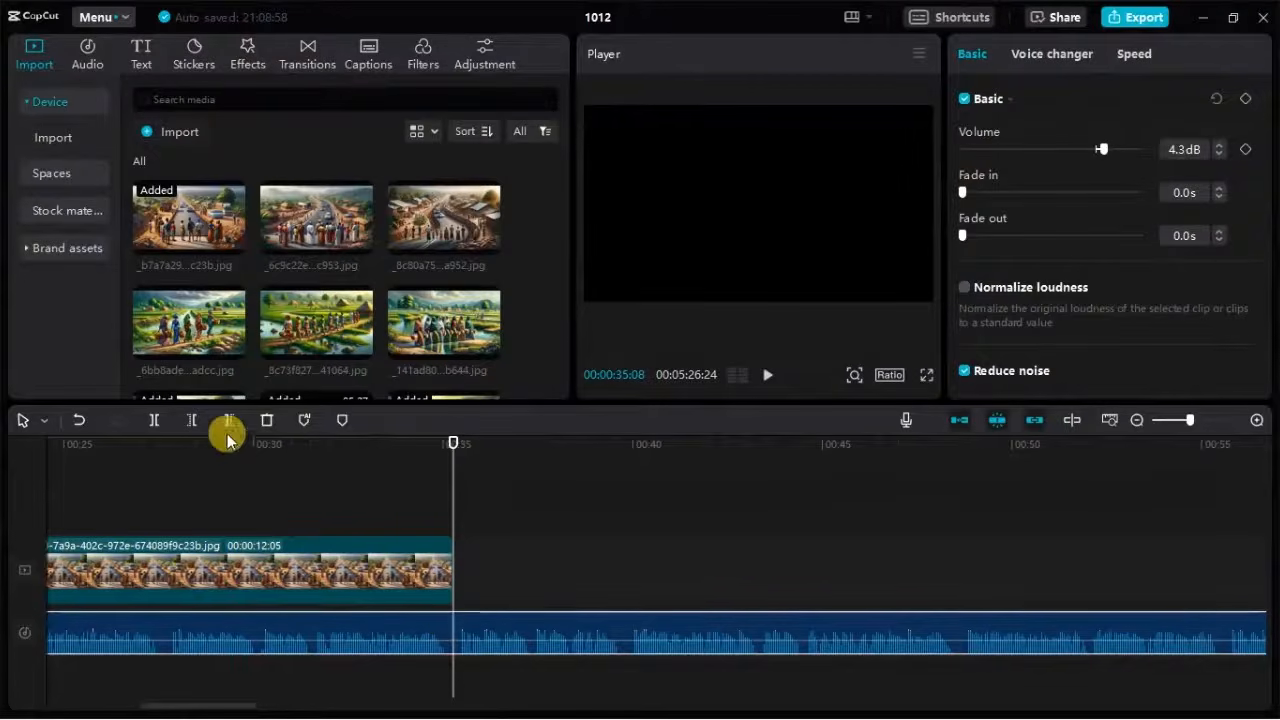
click(155, 422)
click(525, 648)
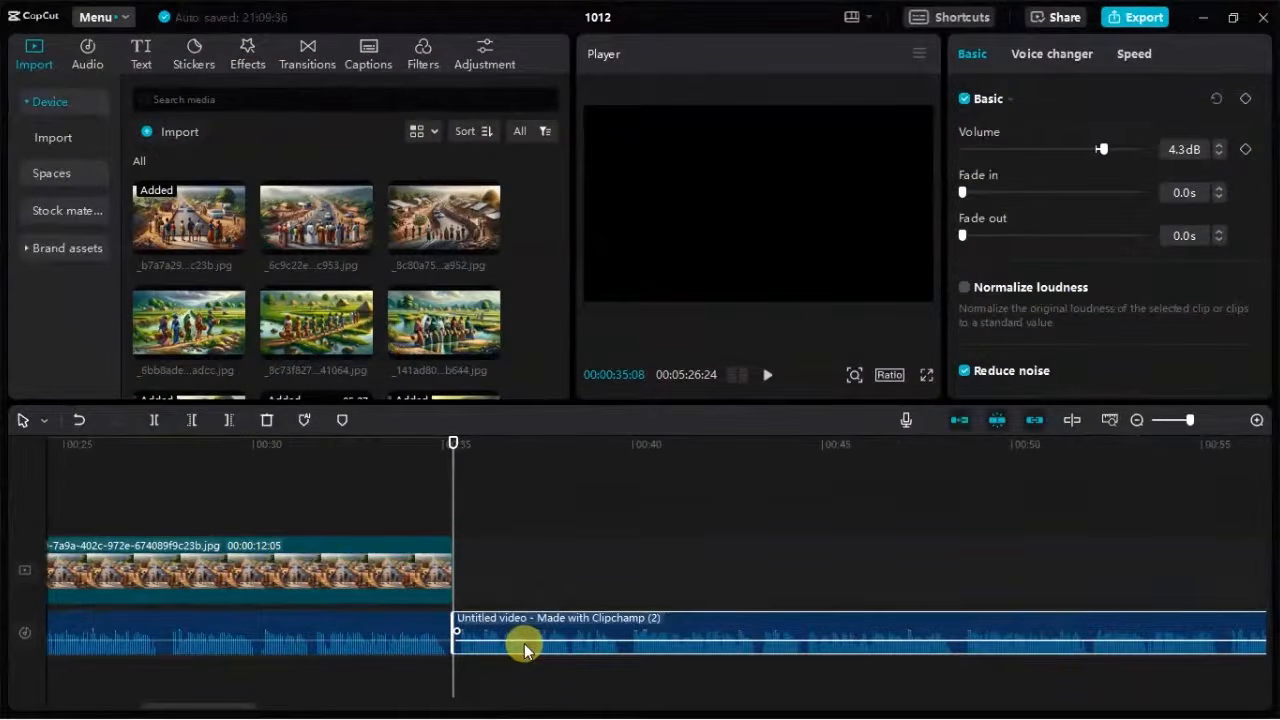
key(Delete)
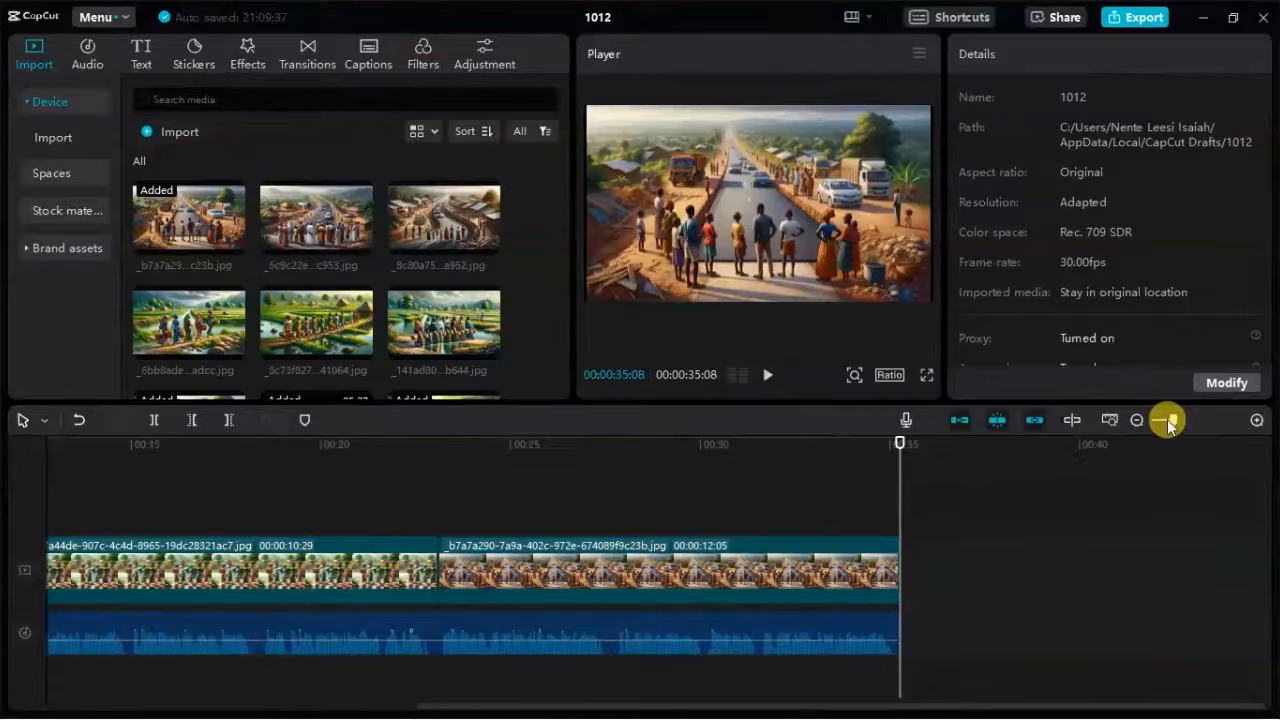
click(1137, 419)
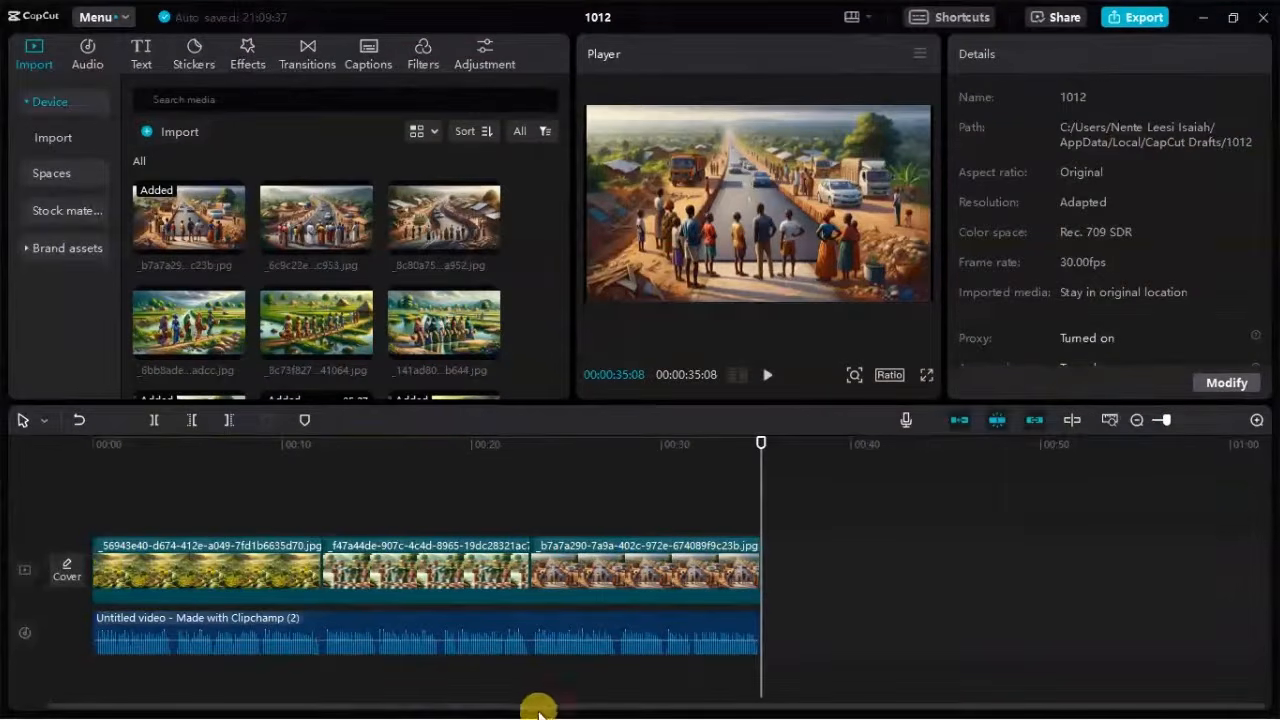
Add Camera transitions at both cuts between the three image clips, using Pull in between the first and second.
click(92, 447)
drag(92, 447, 290, 495)
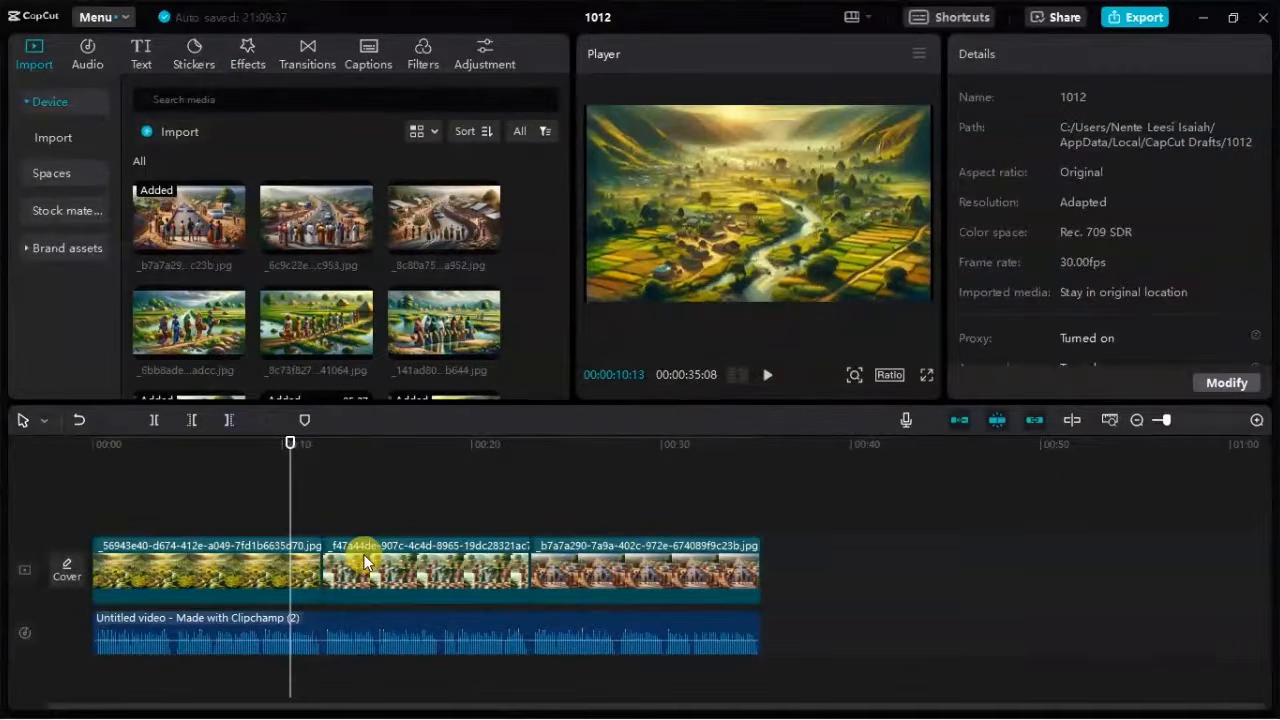
drag(295, 438, 92, 446)
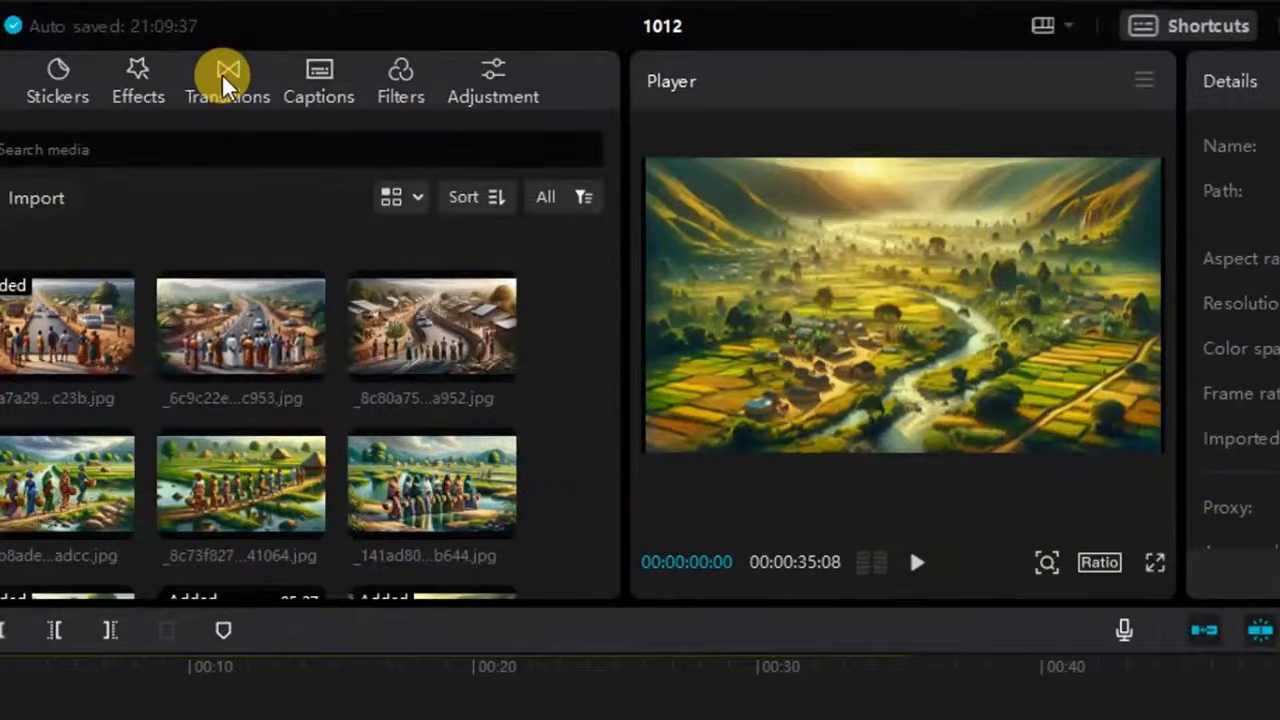
click(226, 84)
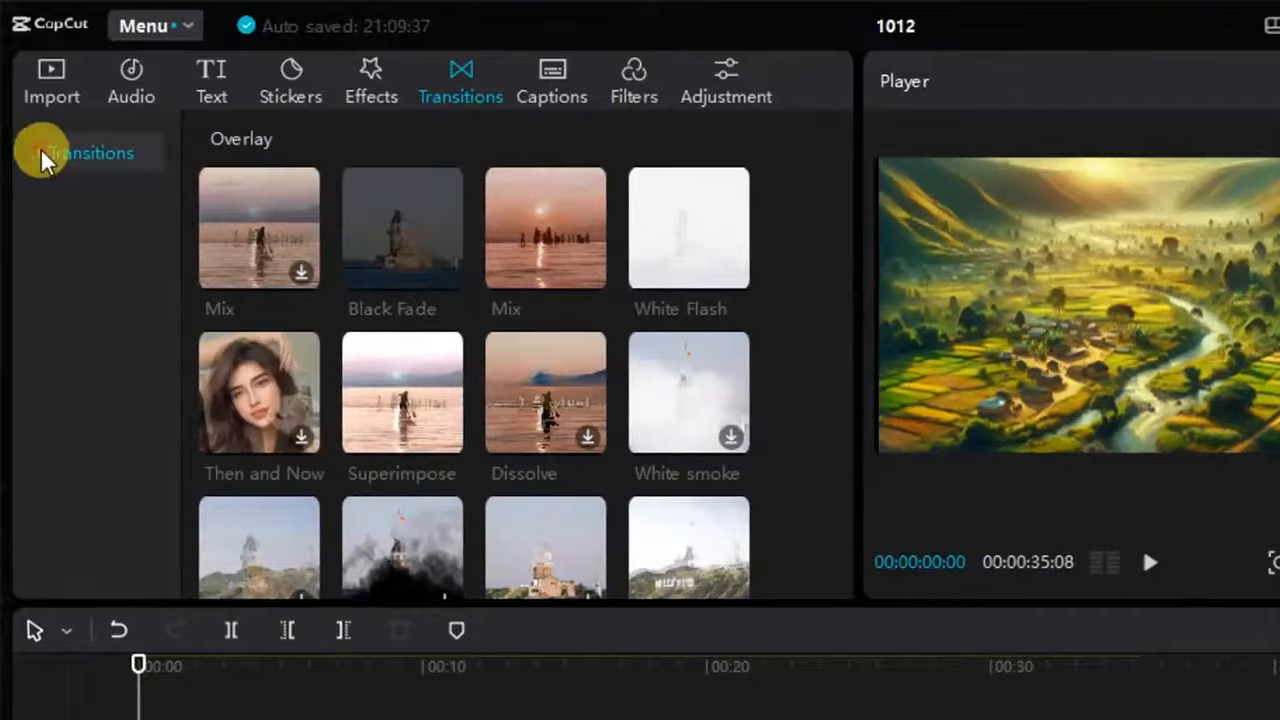
click(42, 158)
click(100, 264)
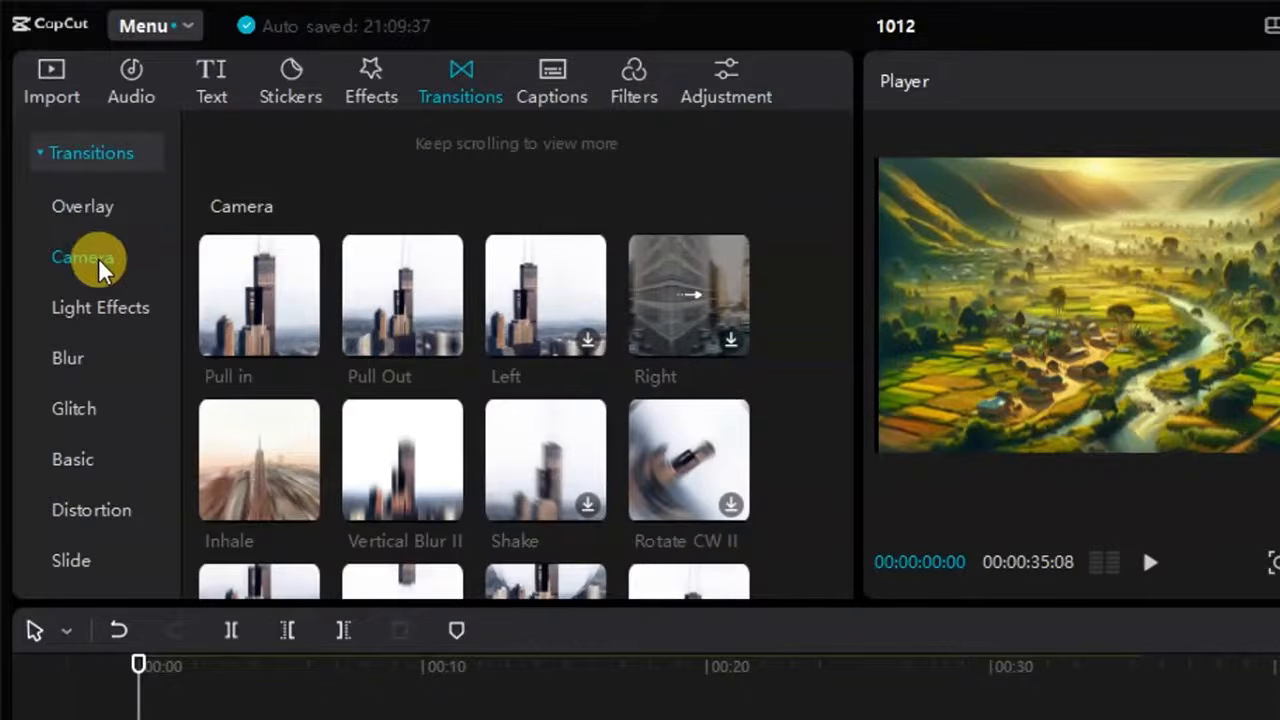
mouse_move(378, 310)
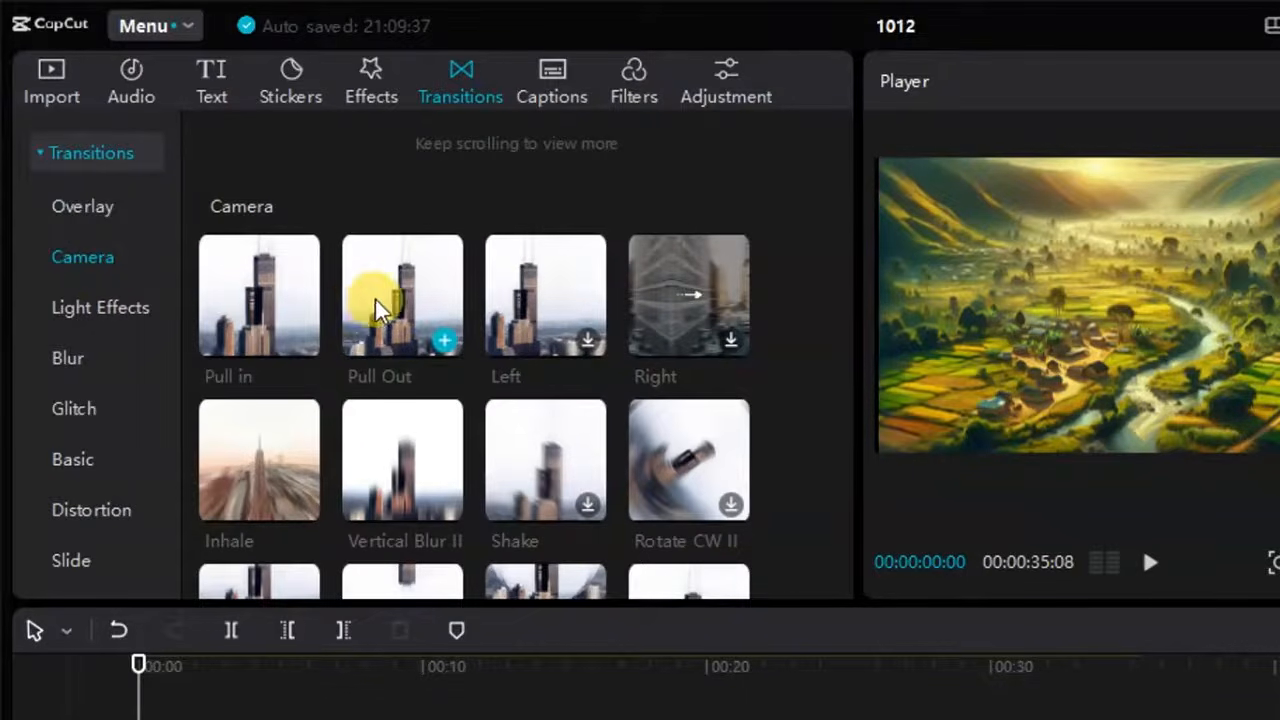
mouse_move(296, 318)
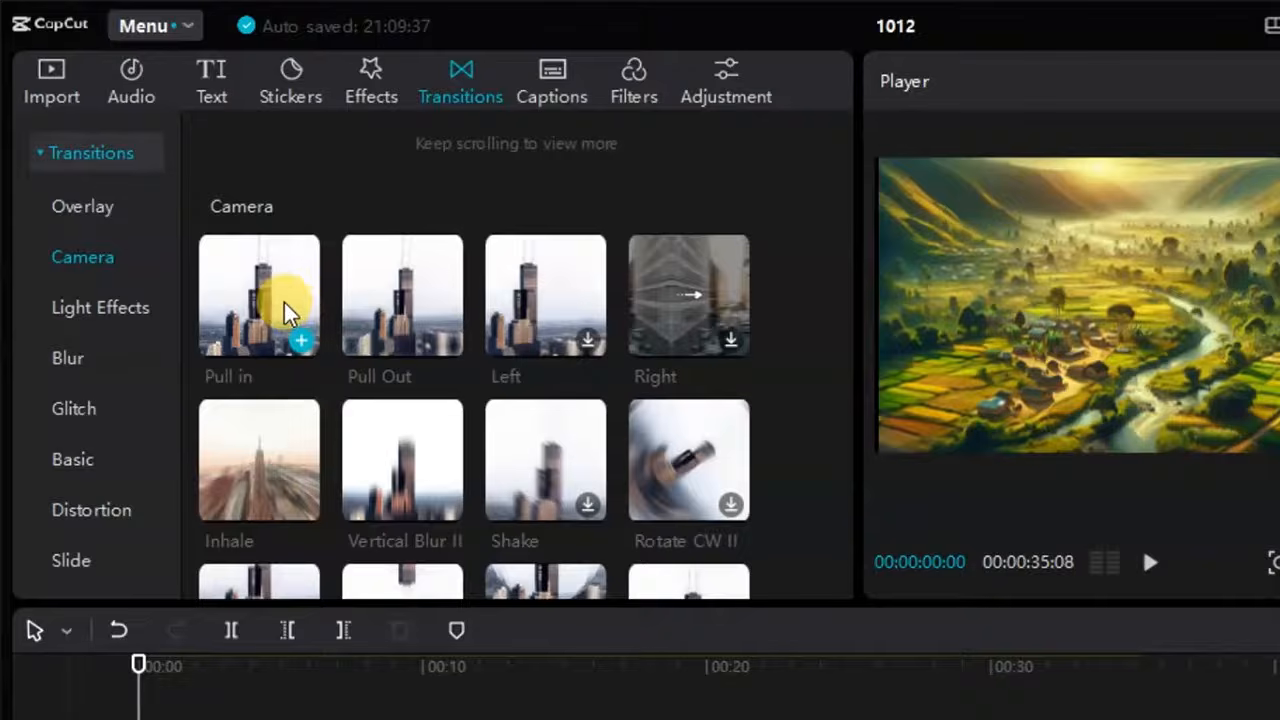
drag(280, 305, 480, 622)
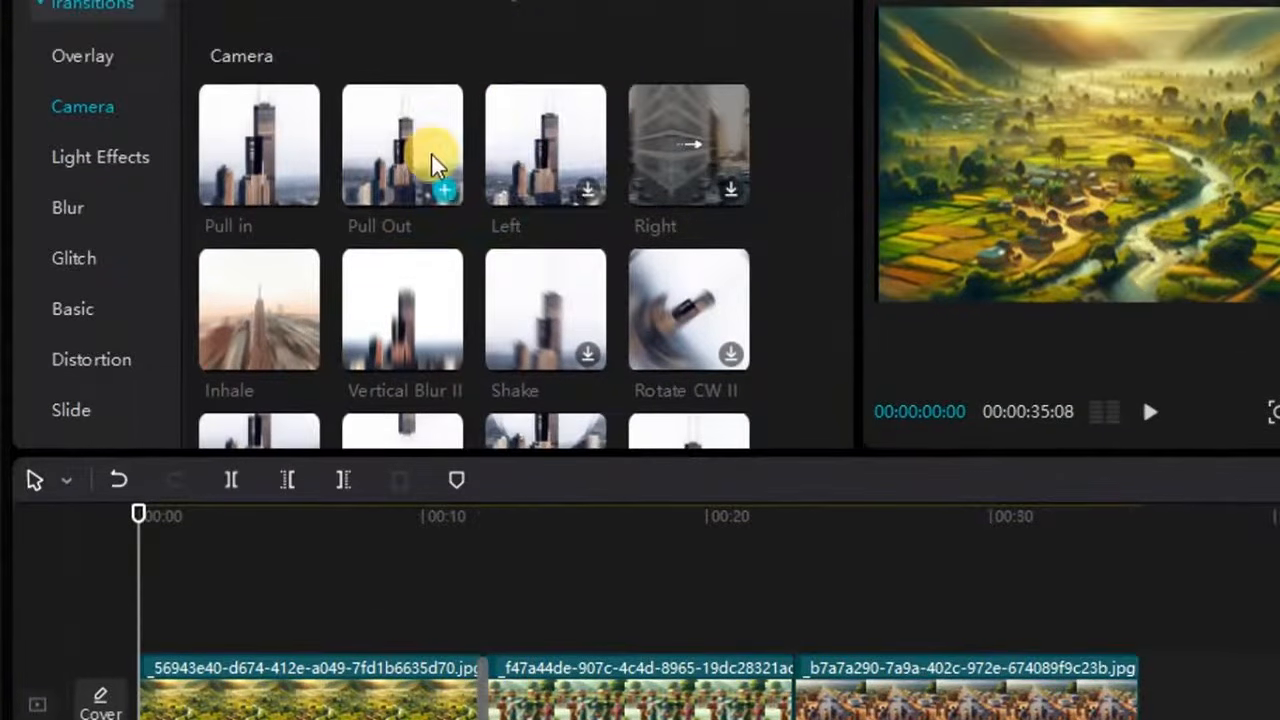
drag(430, 60, 497, 59)
drag(569, 288, 796, 707)
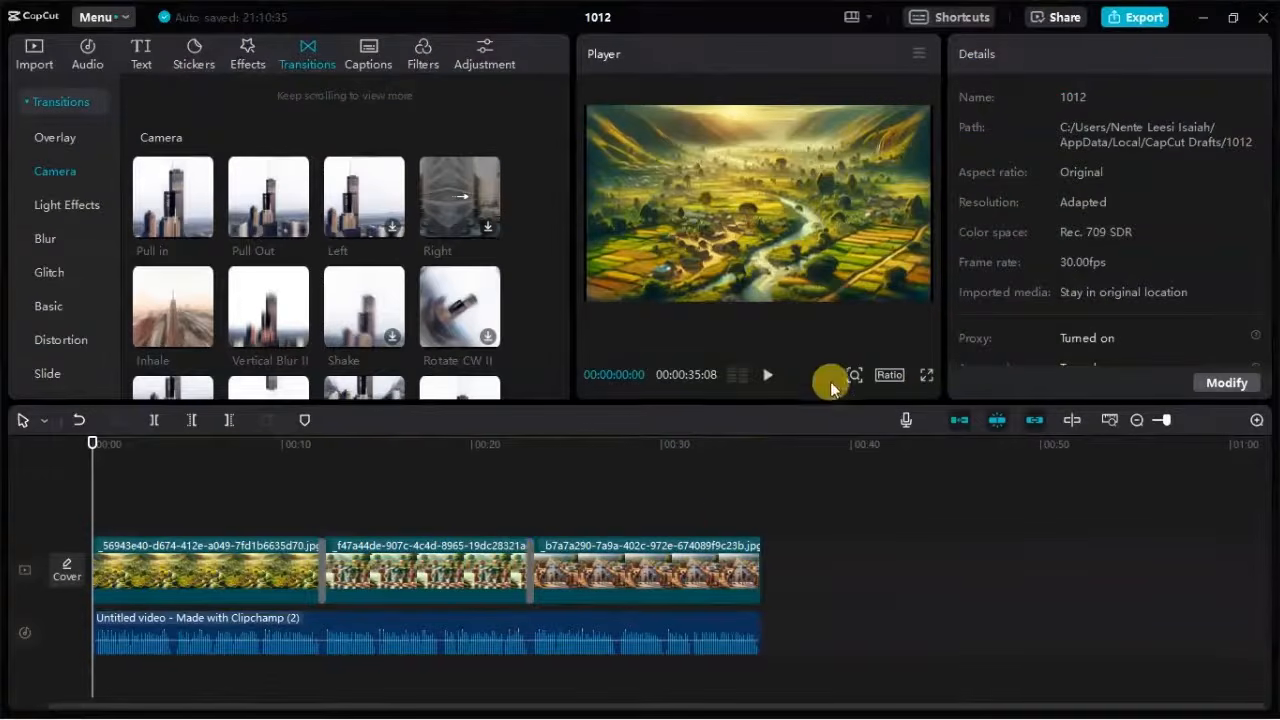
Play back the sections around both cuts to preview the transitions.
click(292, 447)
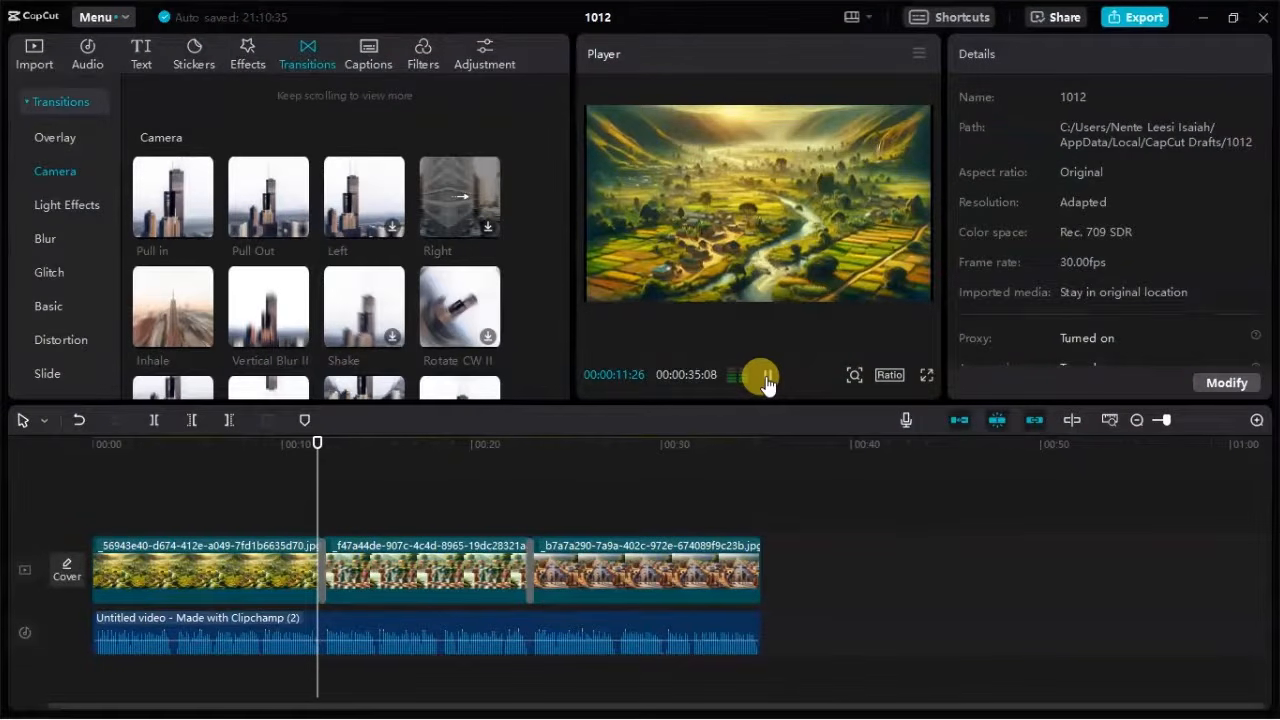
click(766, 378)
drag(323, 455, 312, 445)
click(304, 446)
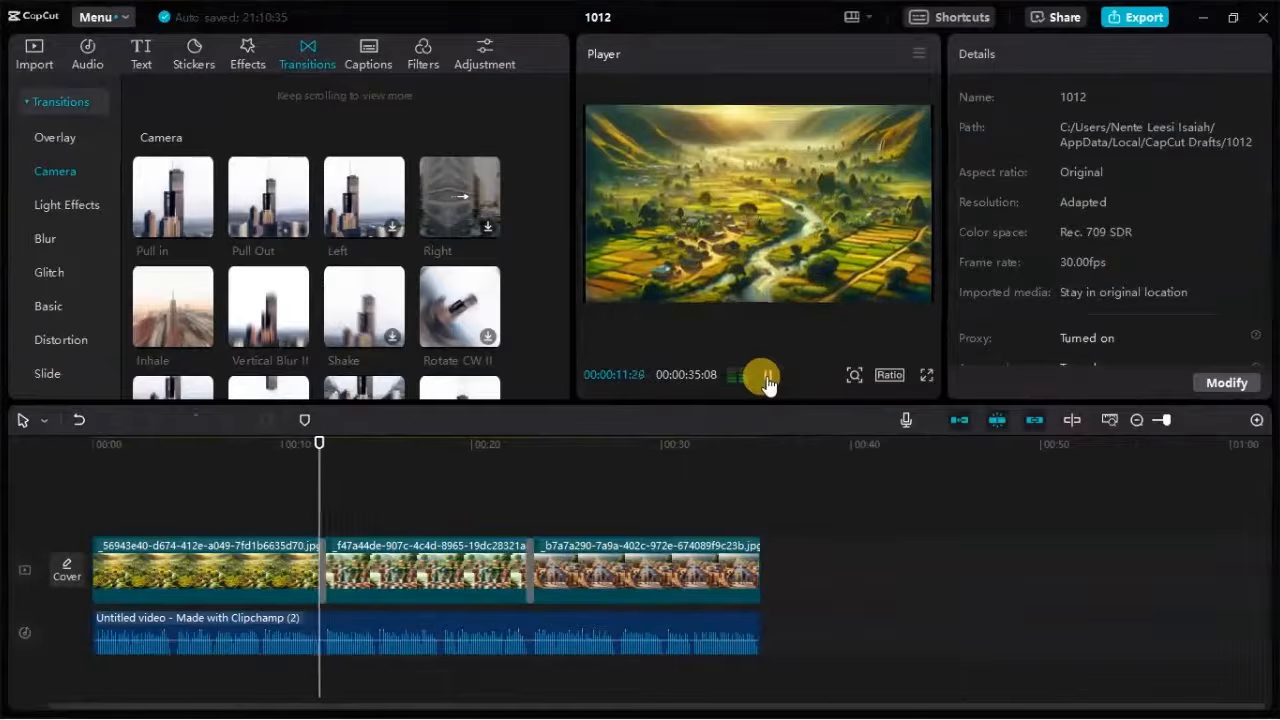
click(766, 377)
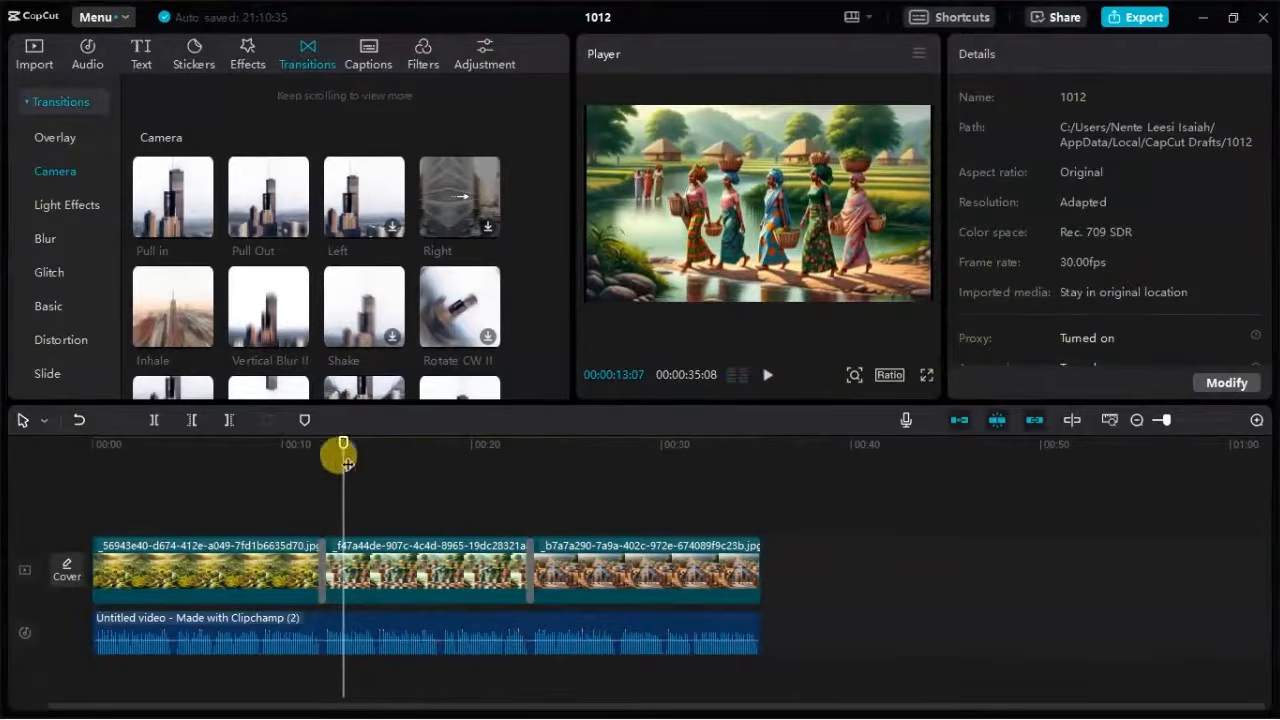
drag(343, 443, 508, 483)
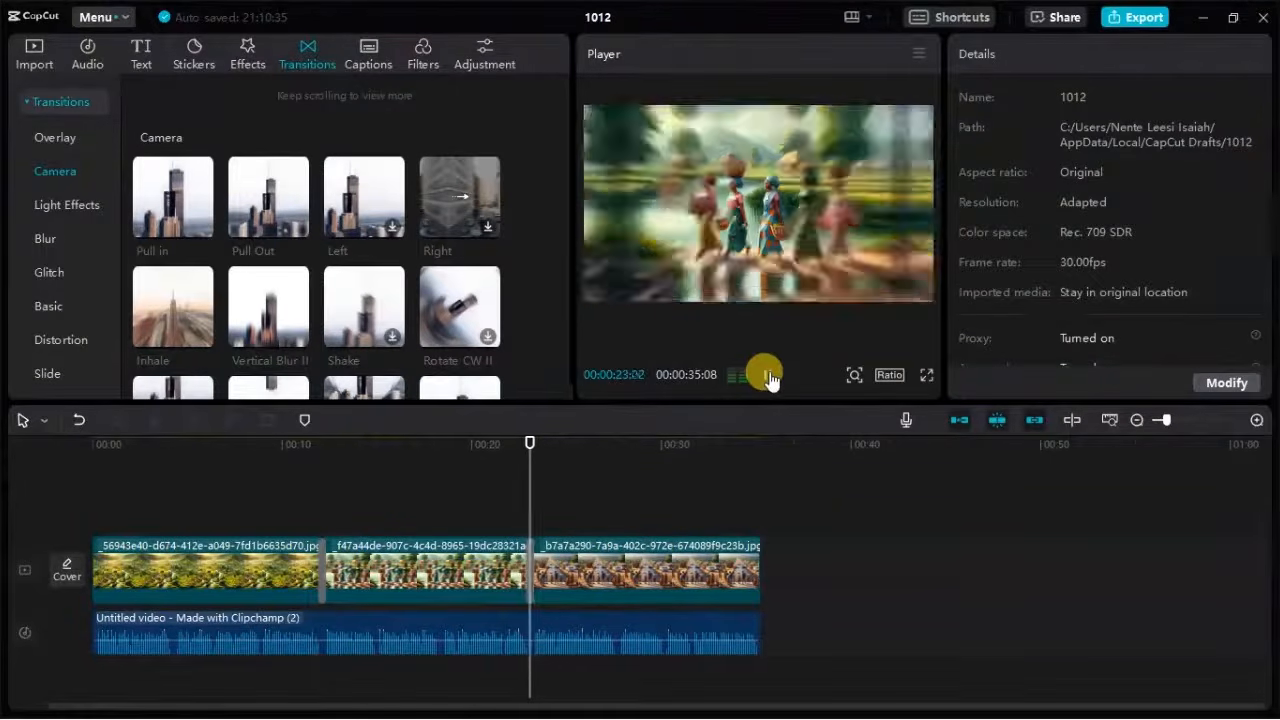
click(767, 376)
drag(556, 442, 222, 502)
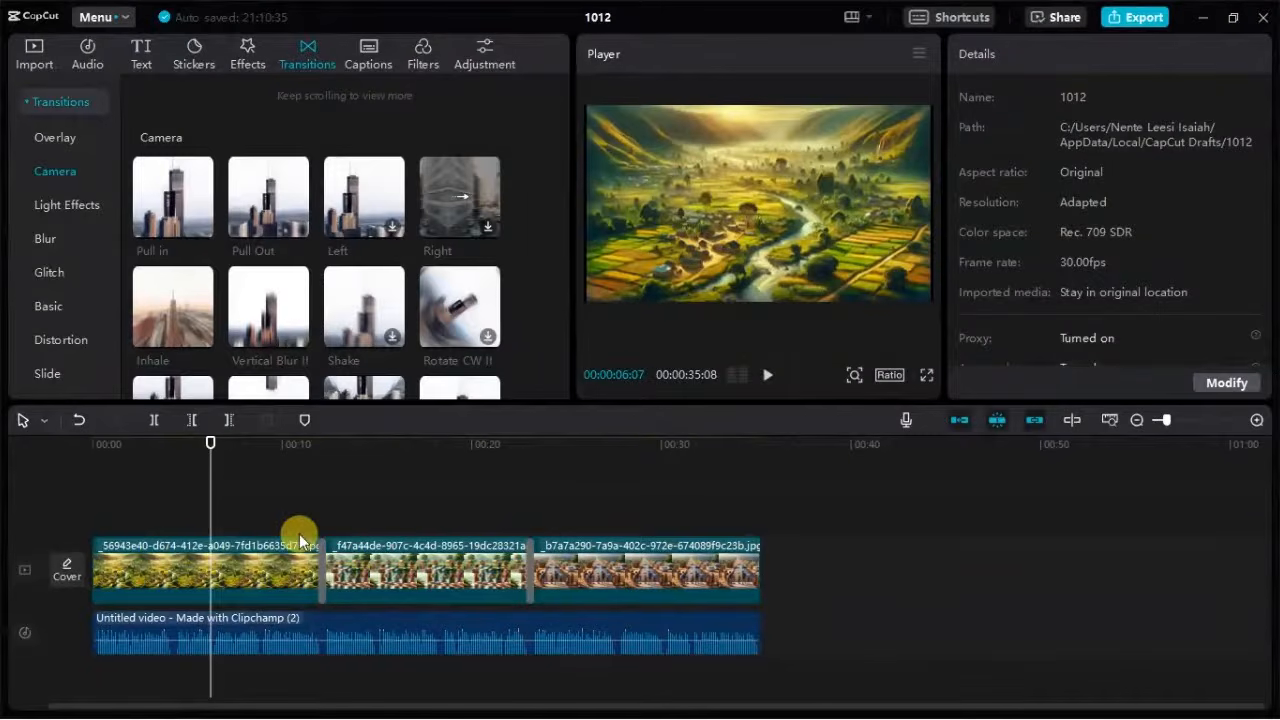
Apply the Pendulum 2 combo animation to the first image clip.
click(210, 572)
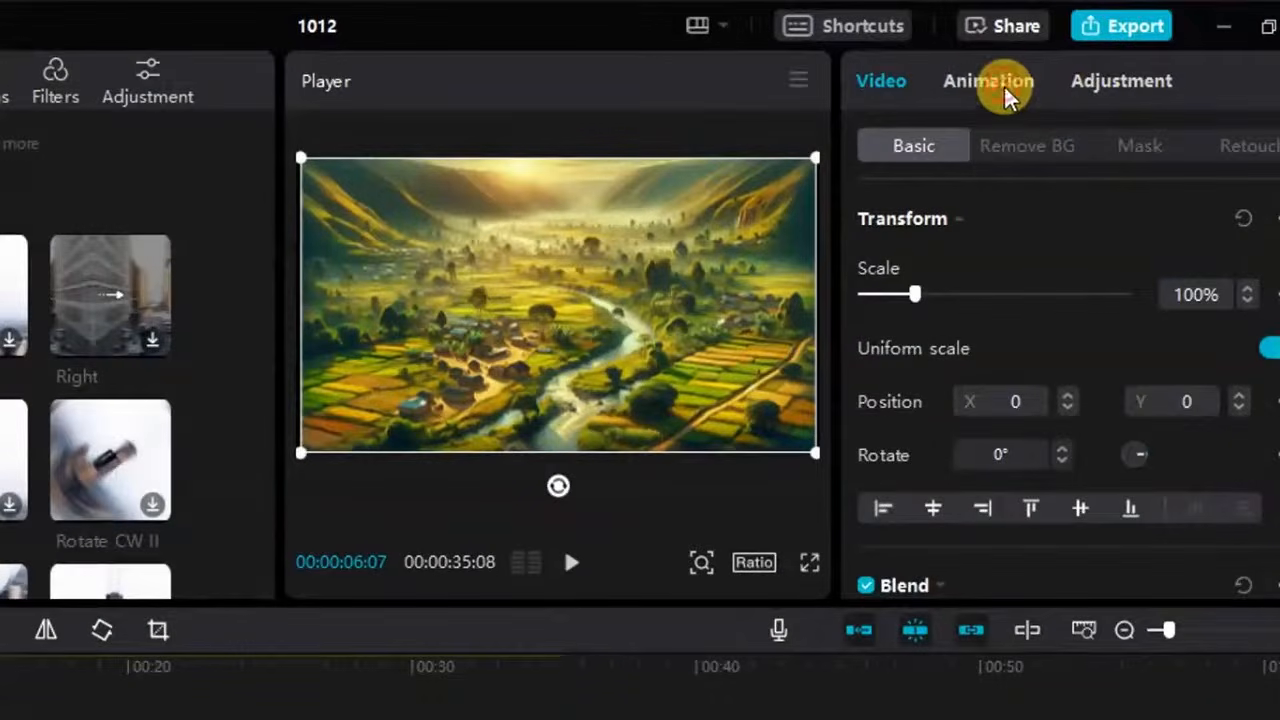
click(990, 88)
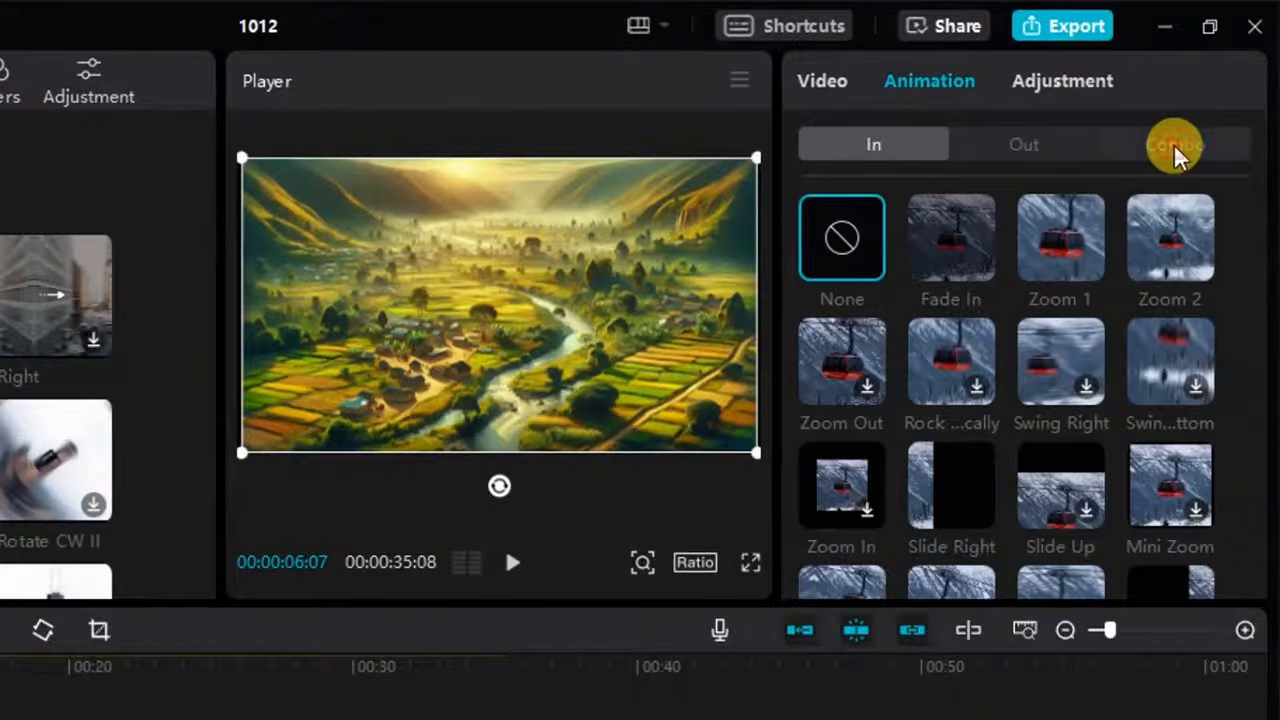
click(1176, 148)
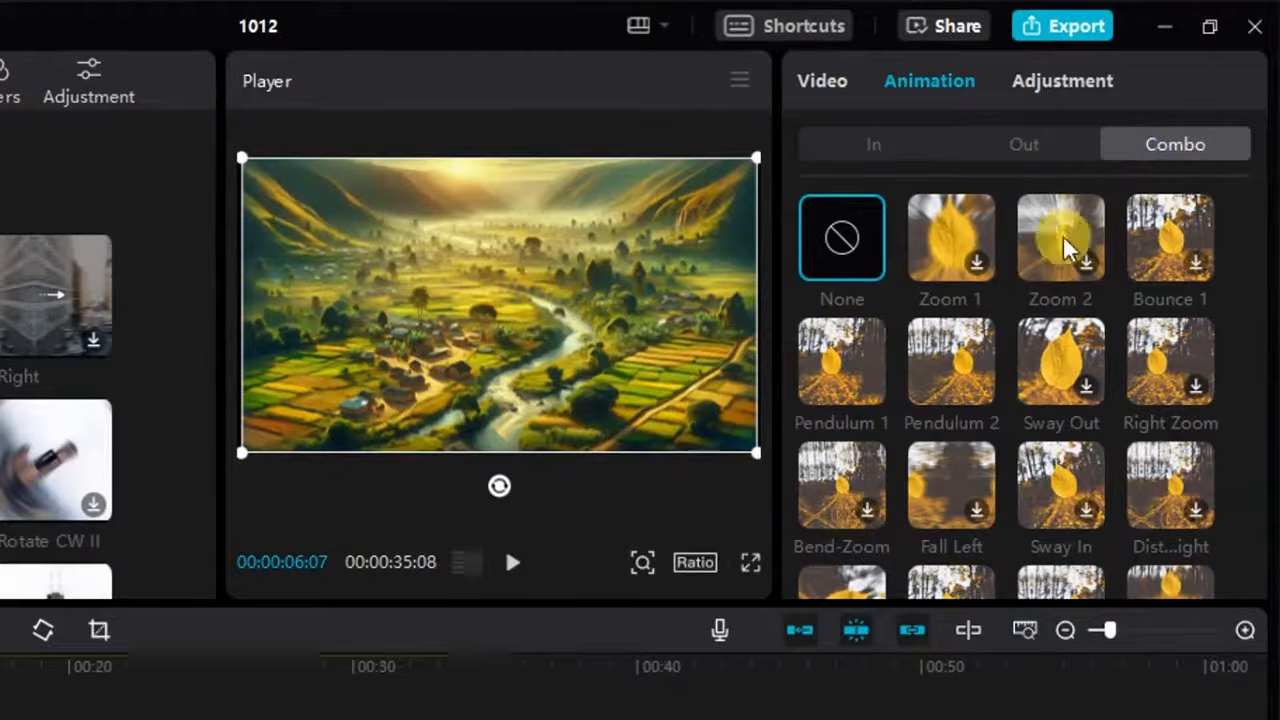
click(959, 370)
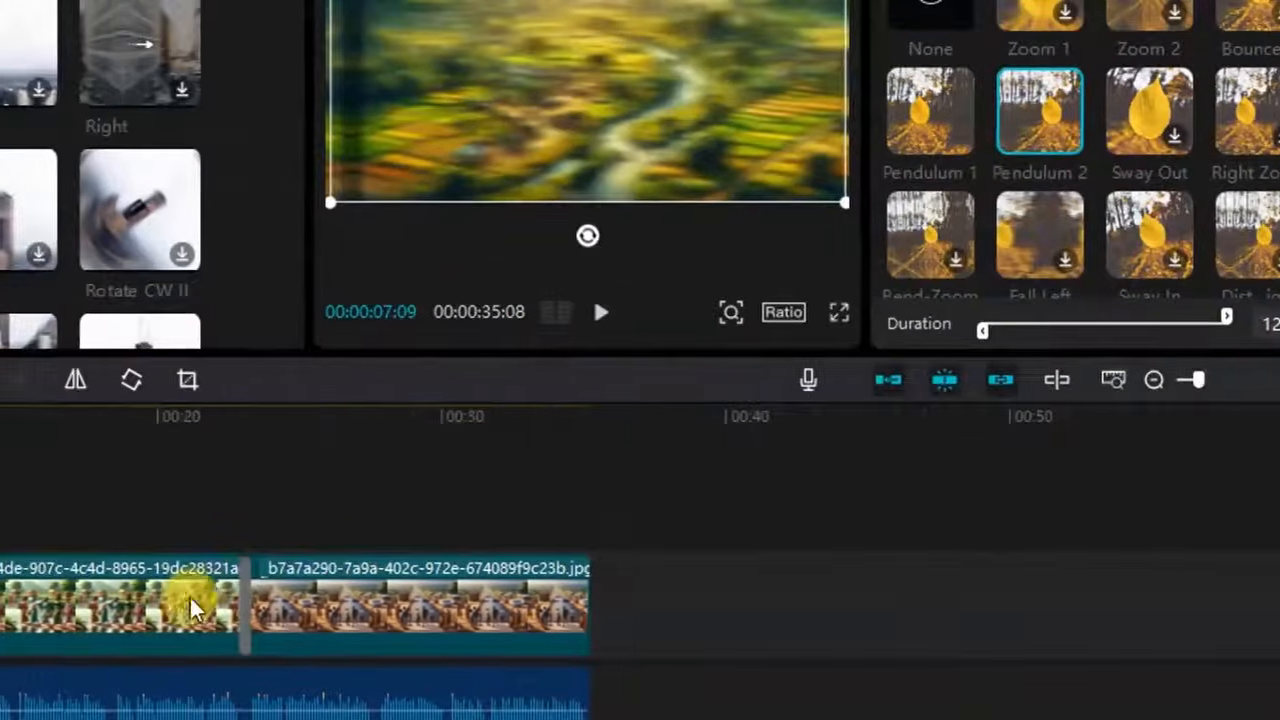
Apply the Sway In combo animation to the second image clip.
click(100, 600)
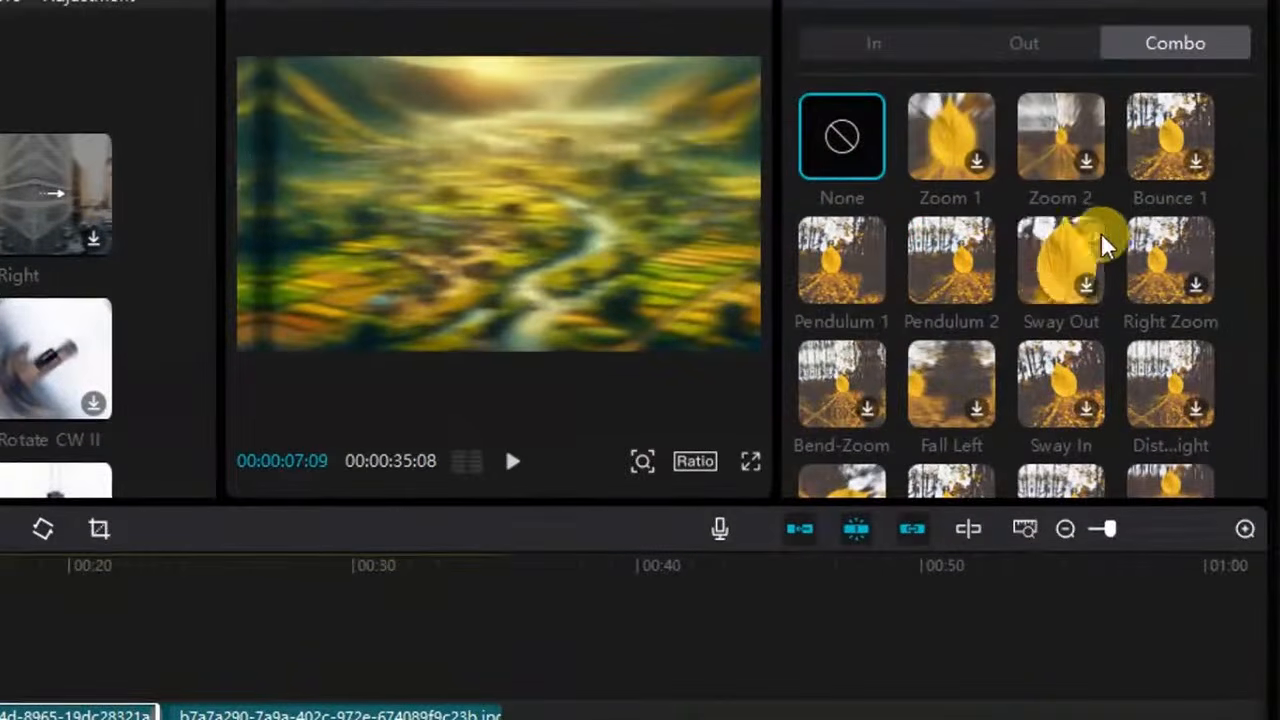
scroll(1101, 258, down, 1)
scroll(1077, 258, down, 1)
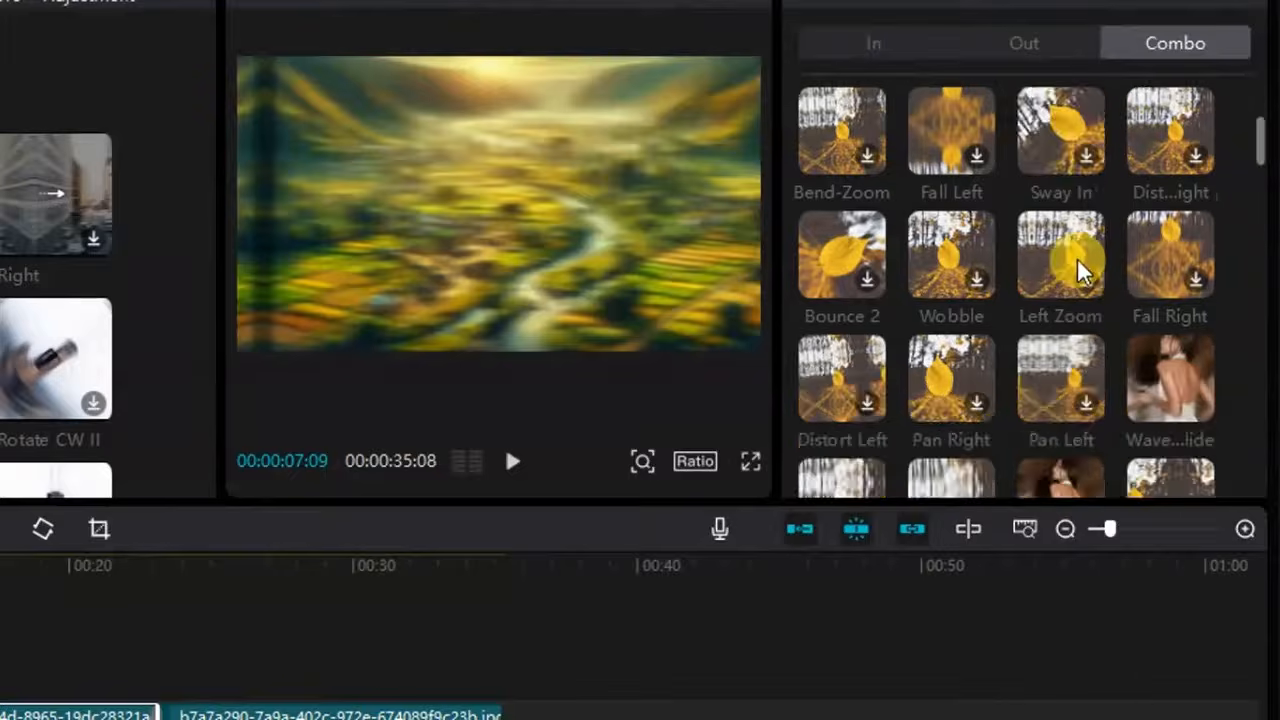
scroll(1091, 184, up, 1)
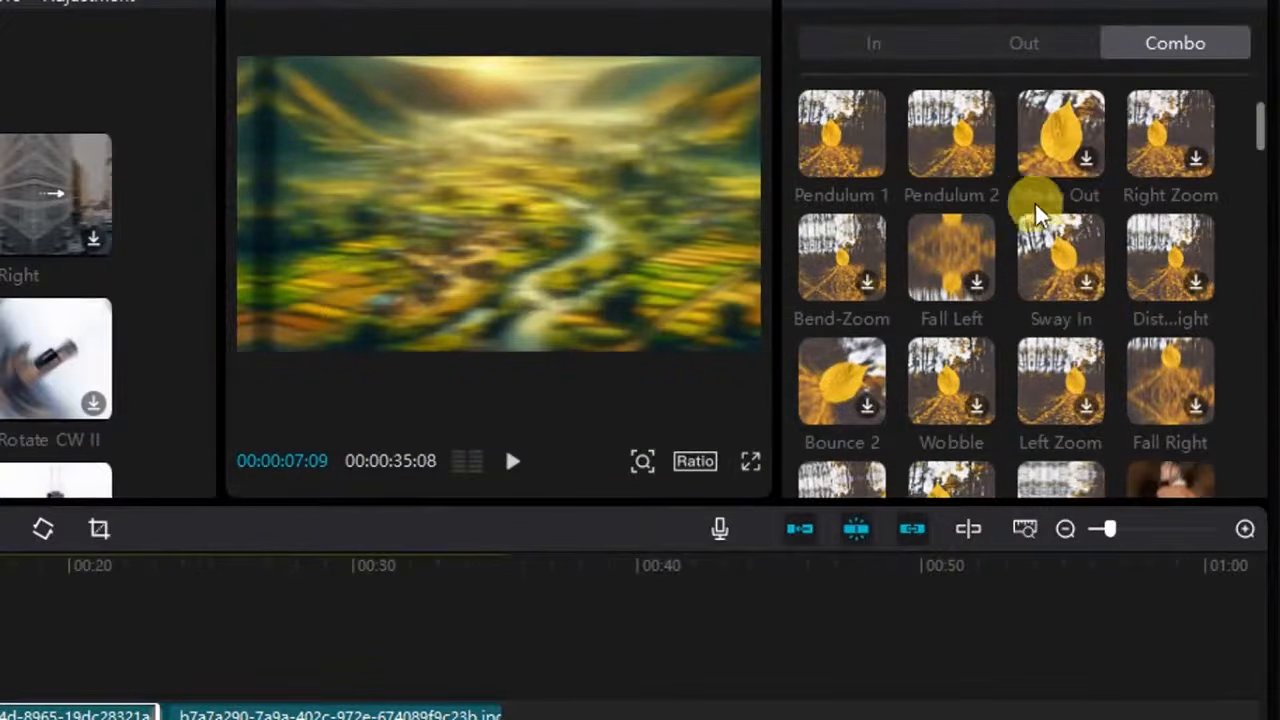
click(1086, 284)
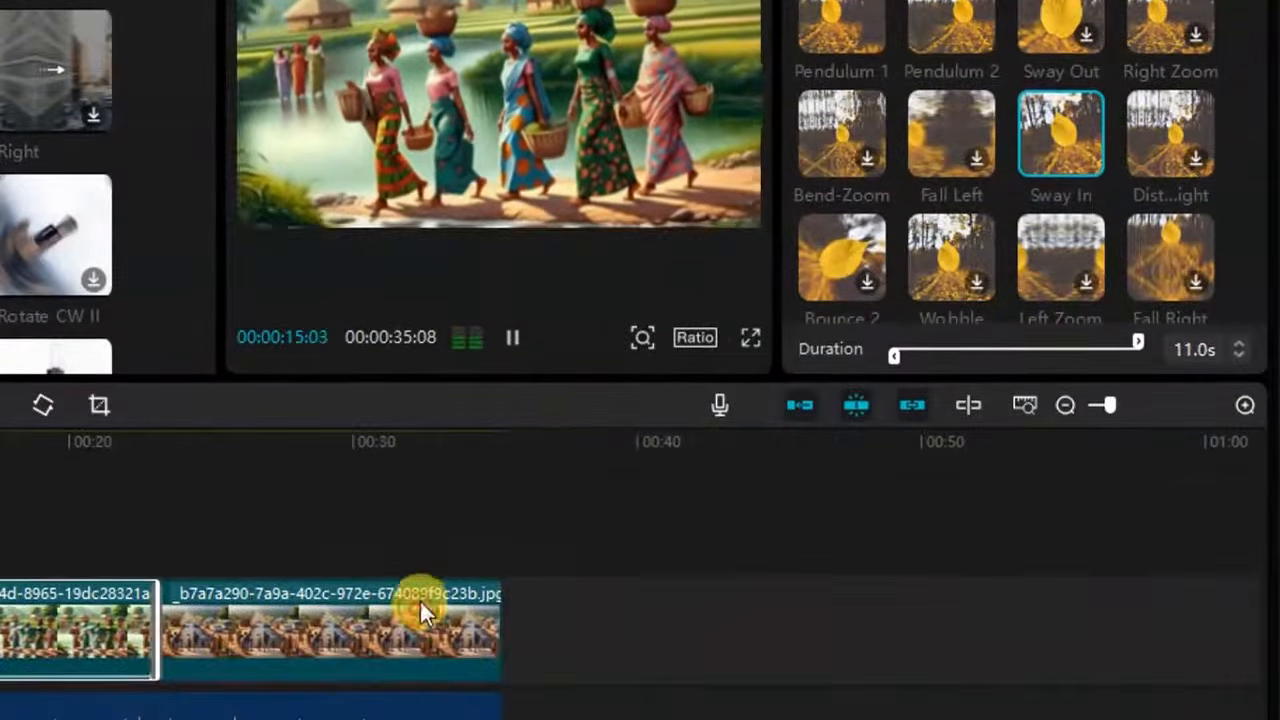
Apply the Pendulum 1 combo animation to the third image clip.
click(420, 606)
key(space)
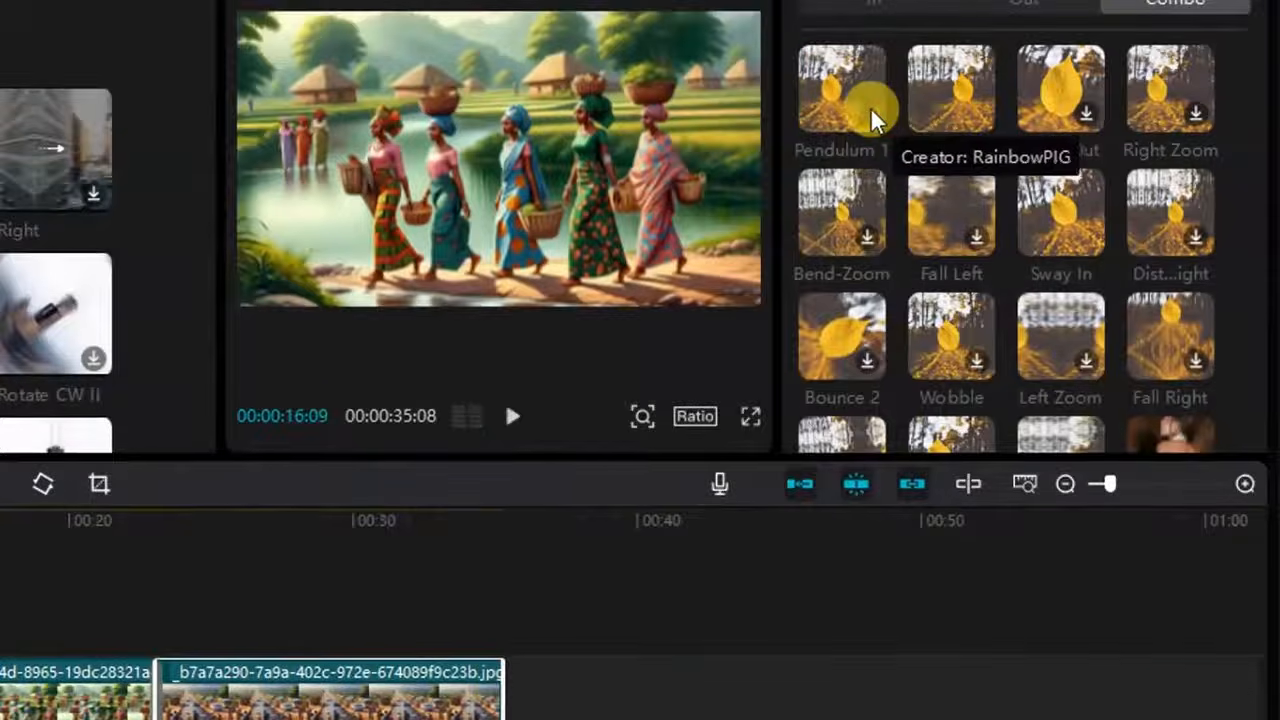
click(872, 107)
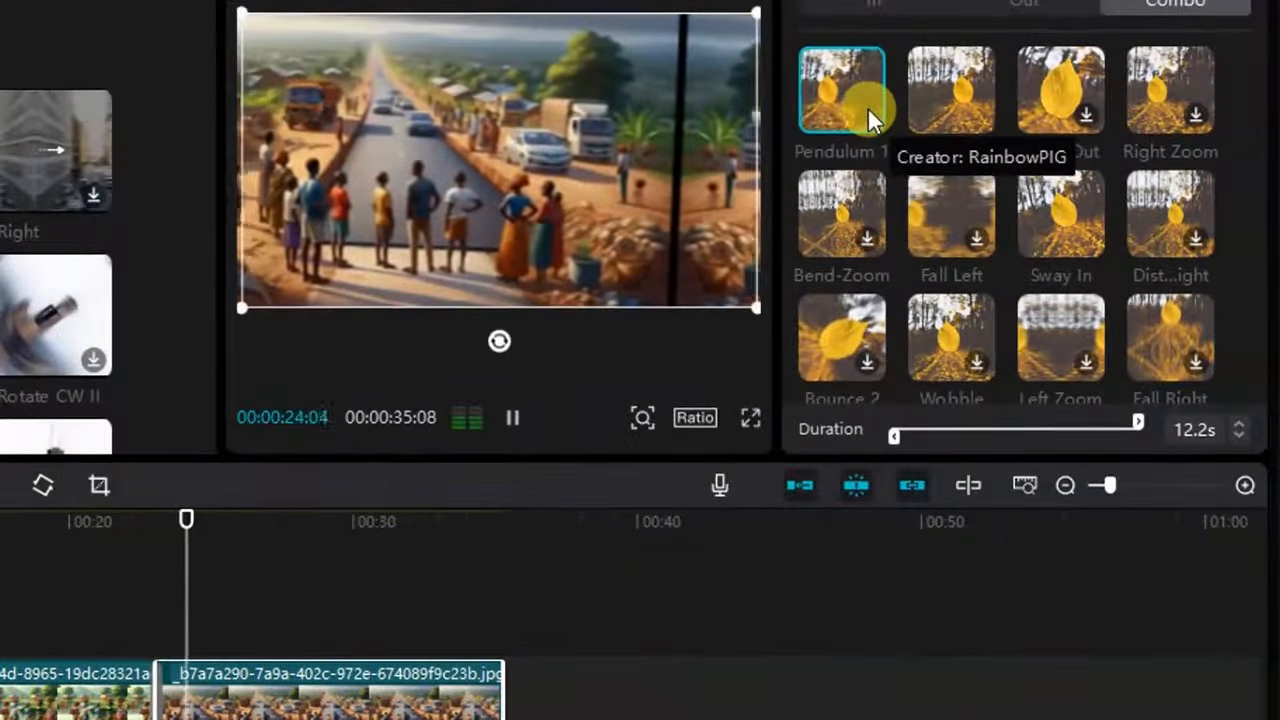
key(space)
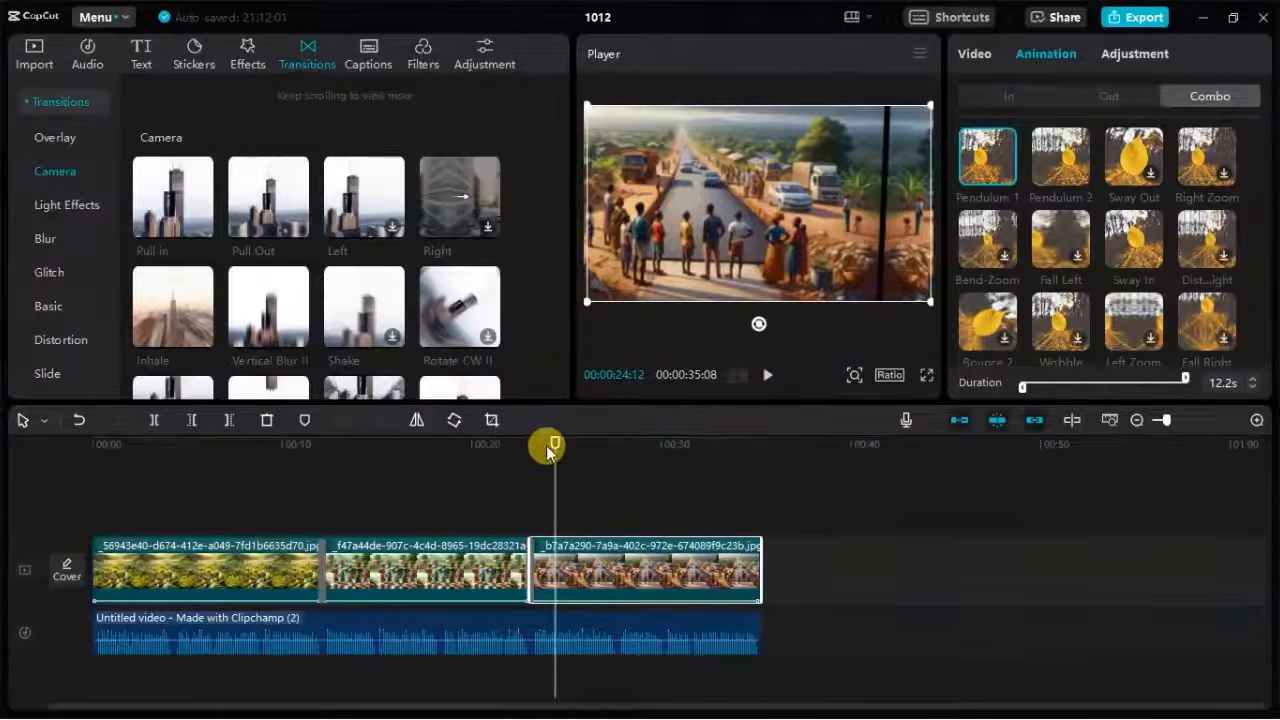
Play the timeline from the beginning to preview the first clip's animation.
click(196, 530)
drag(555, 453, 58, 456)
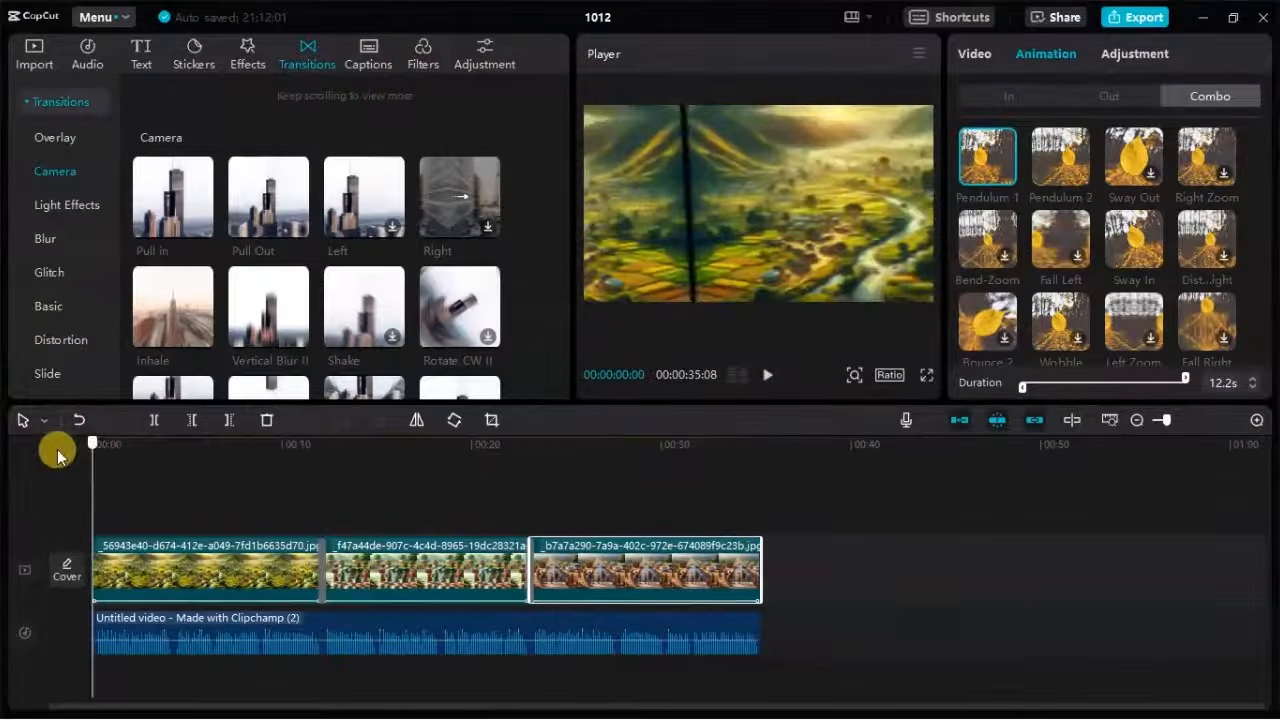
click(766, 378)
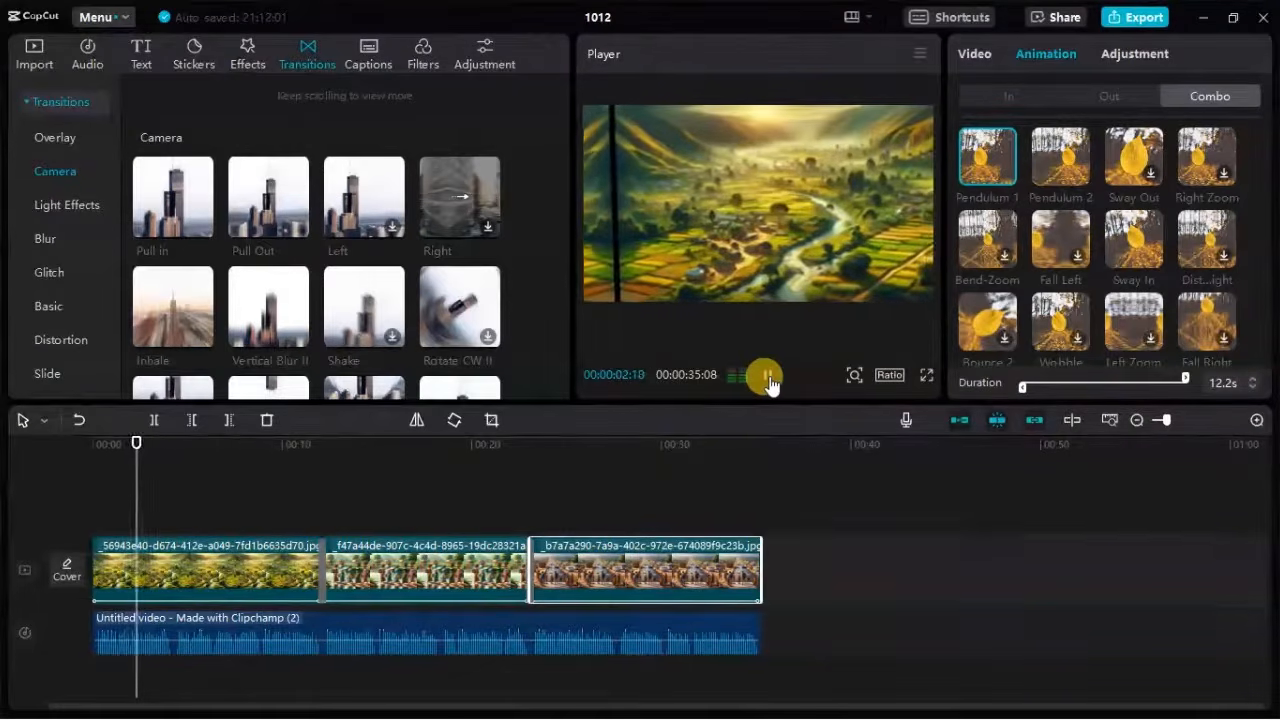
click(767, 377)
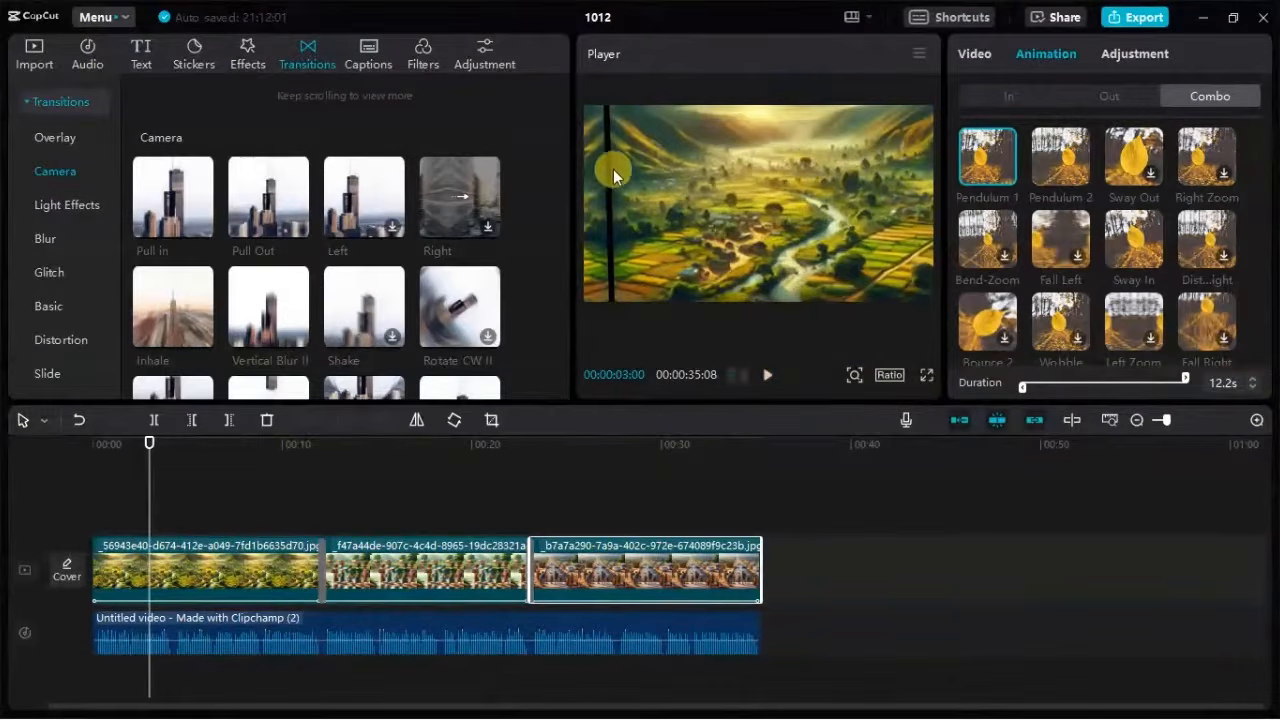
Change the first image clip's combo animation to Distort Right and return the playhead to the start.
click(180, 572)
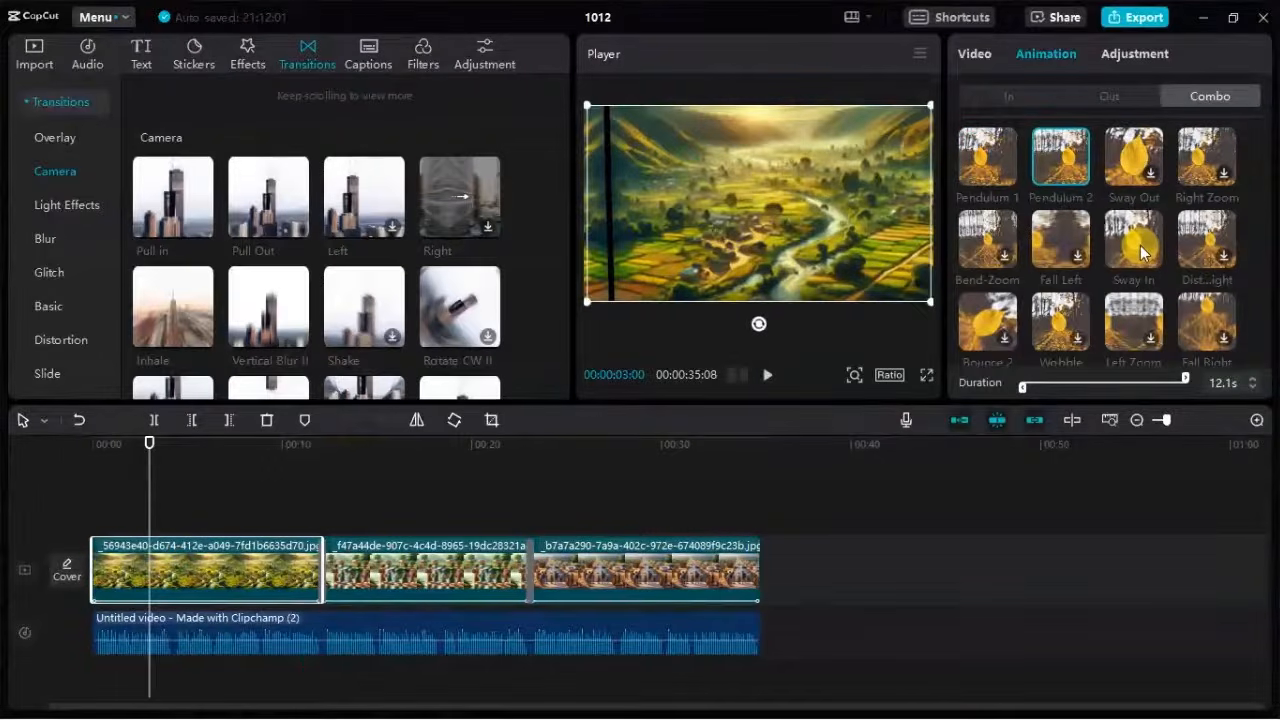
click(1221, 256)
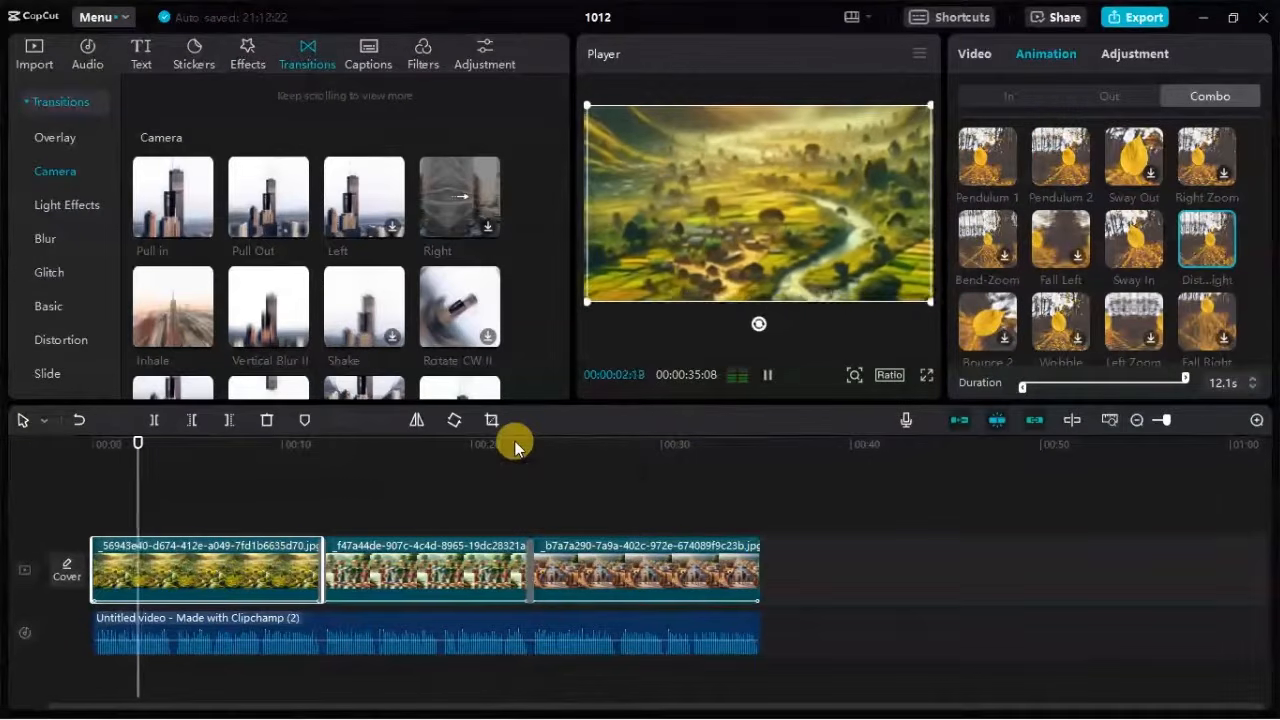
key(space)
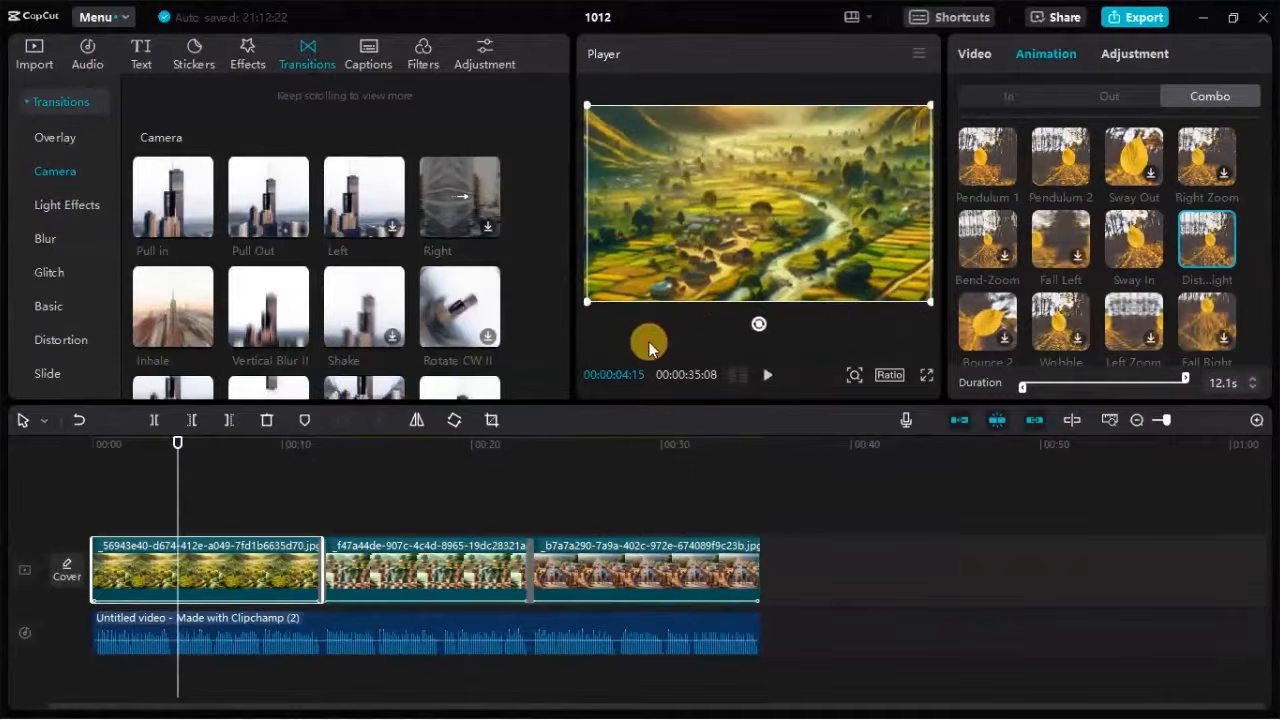
drag(175, 445, 80, 443)
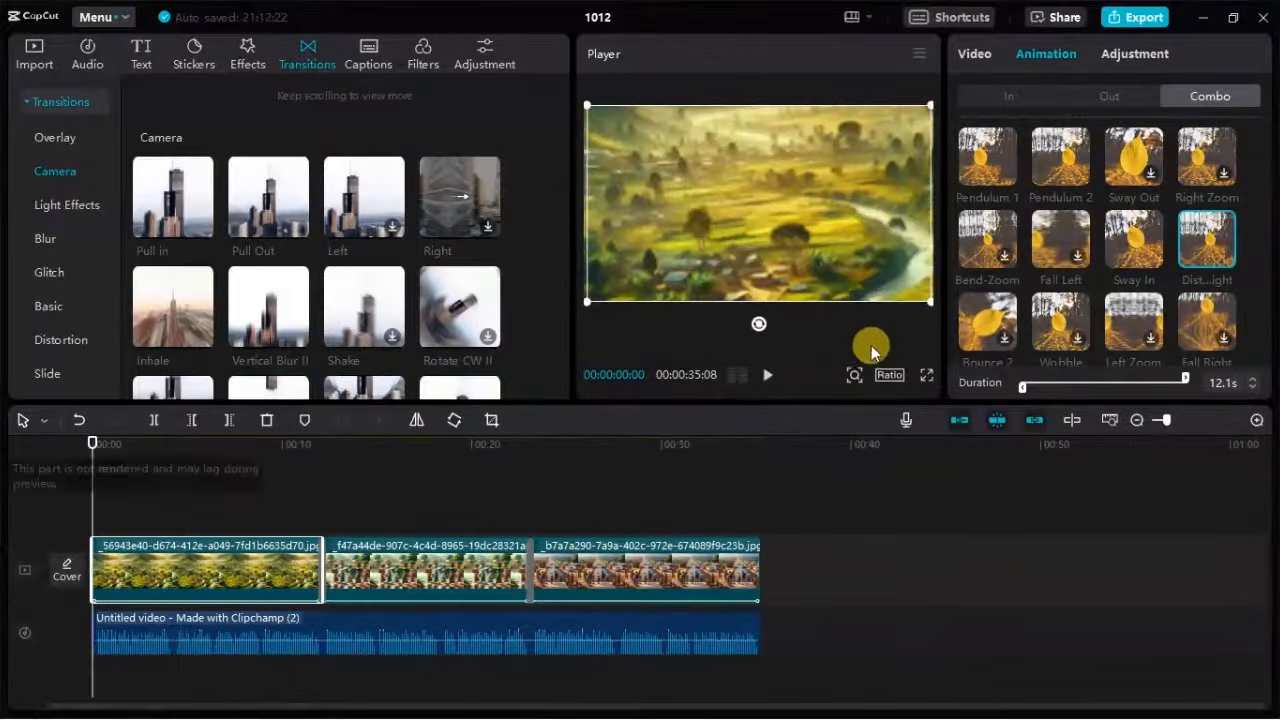
Play the timeline's opening seconds to preview the first image clip's combo animation.
click(180, 494)
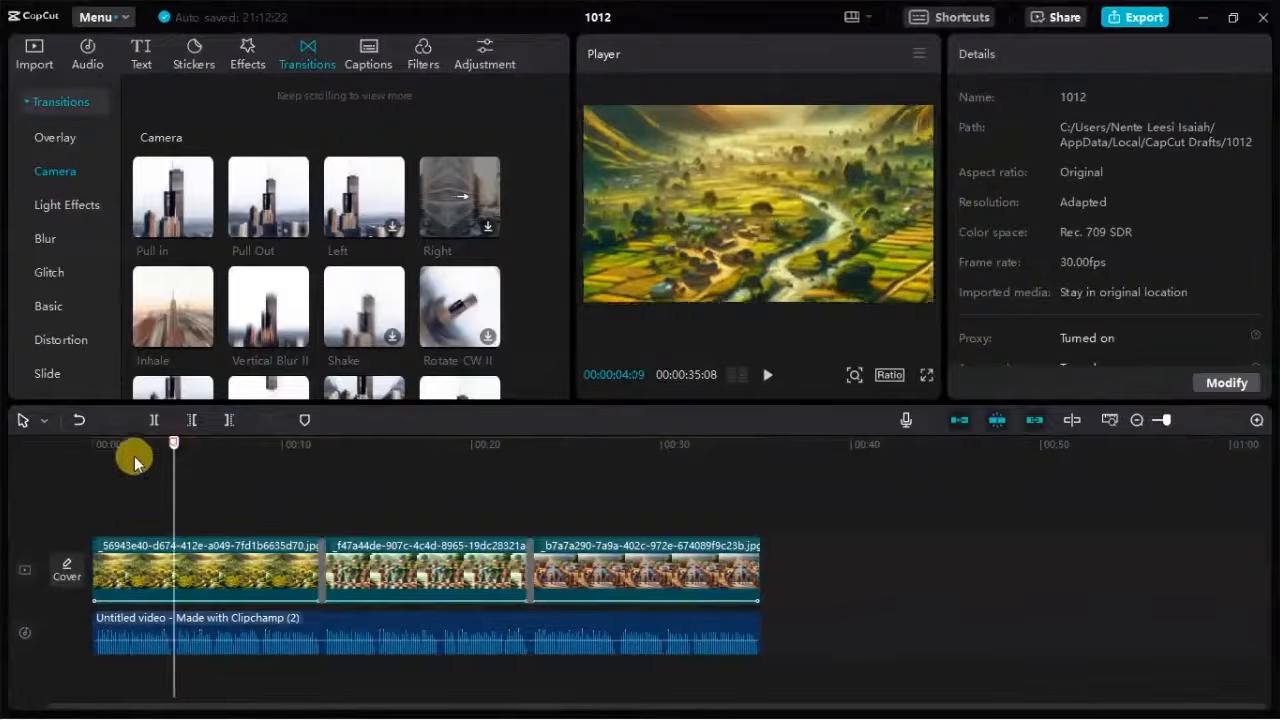
click(766, 377)
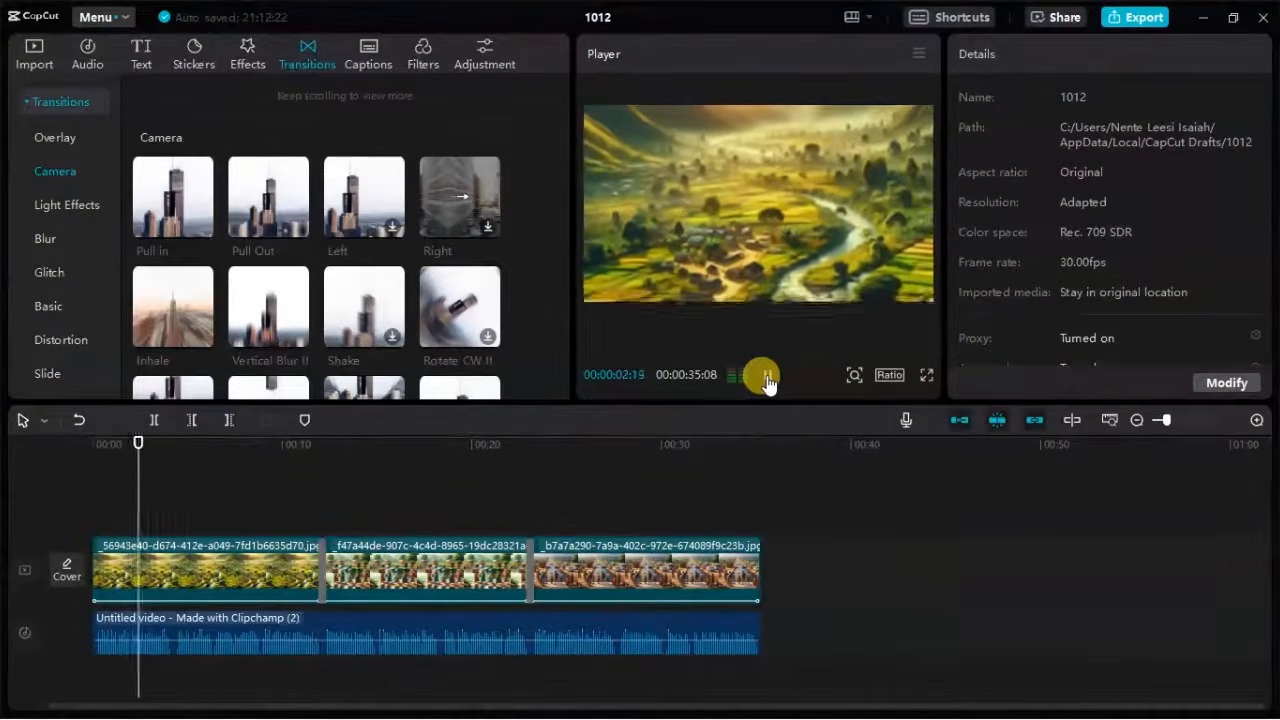
click(766, 377)
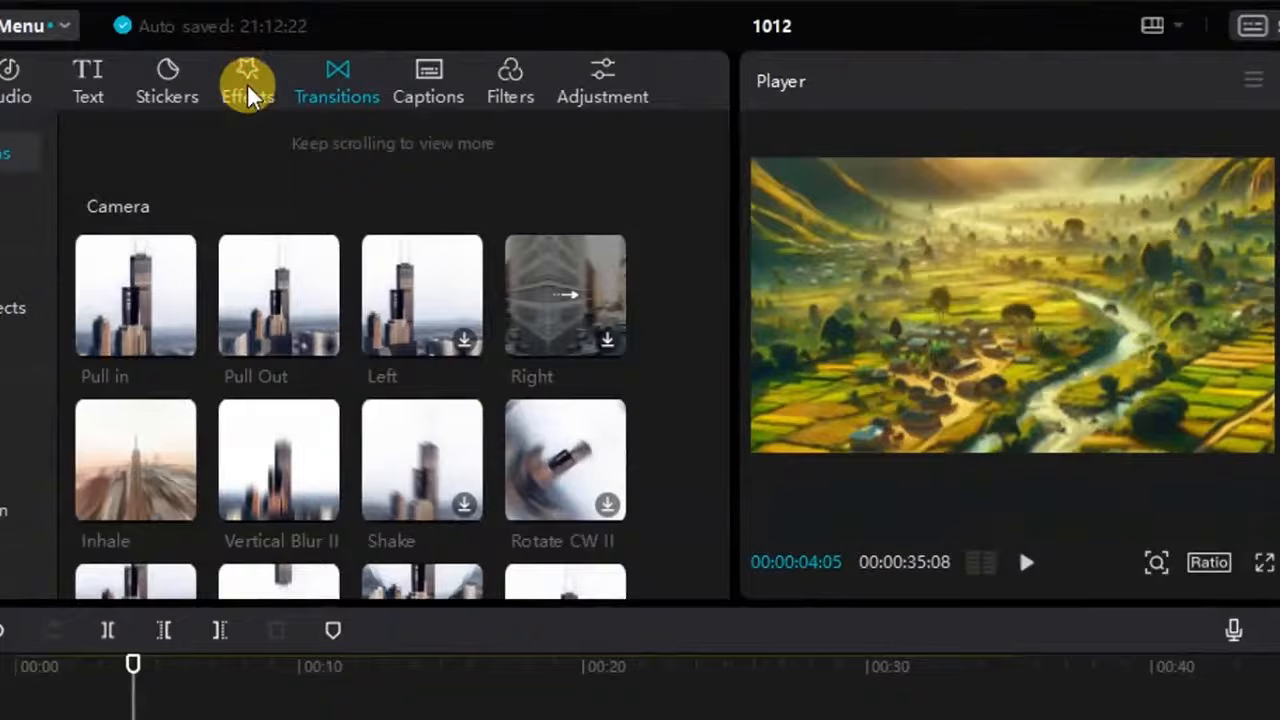
Add the Leak 1 video effect from Trending and stretch it from the start to the end of the three image clips.
click(249, 95)
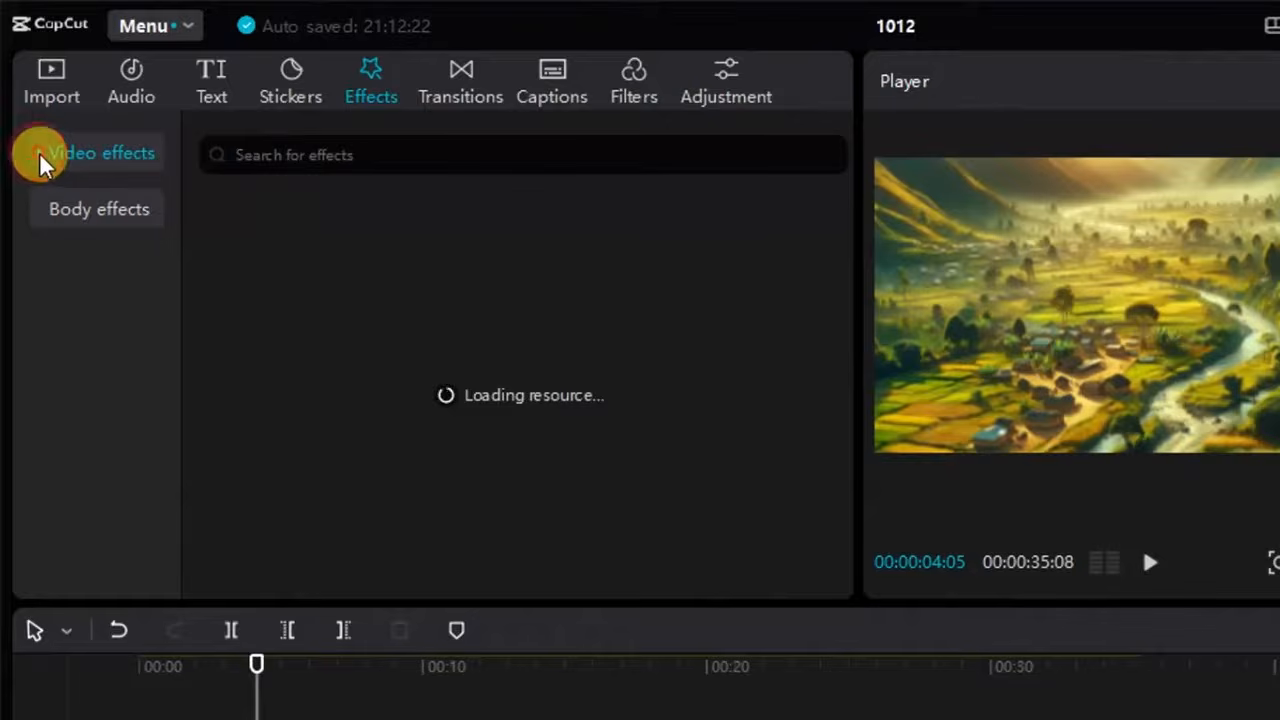
click(40, 163)
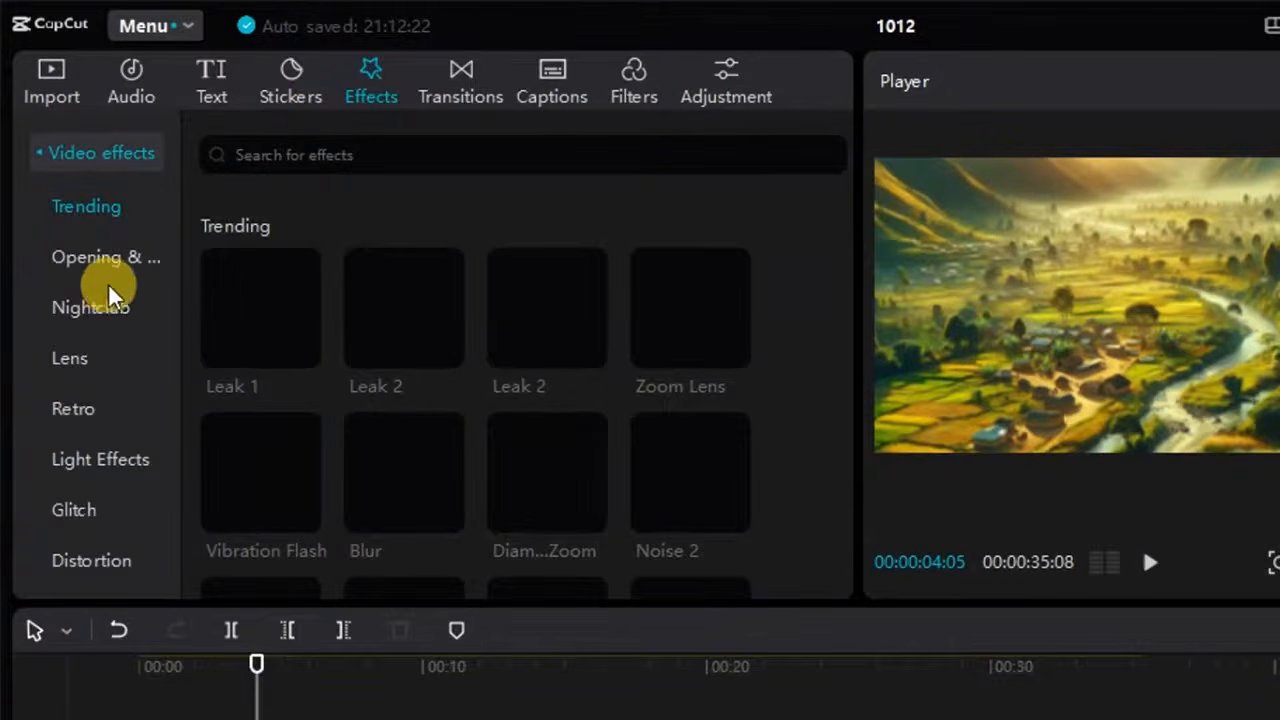
mouse_move(277, 330)
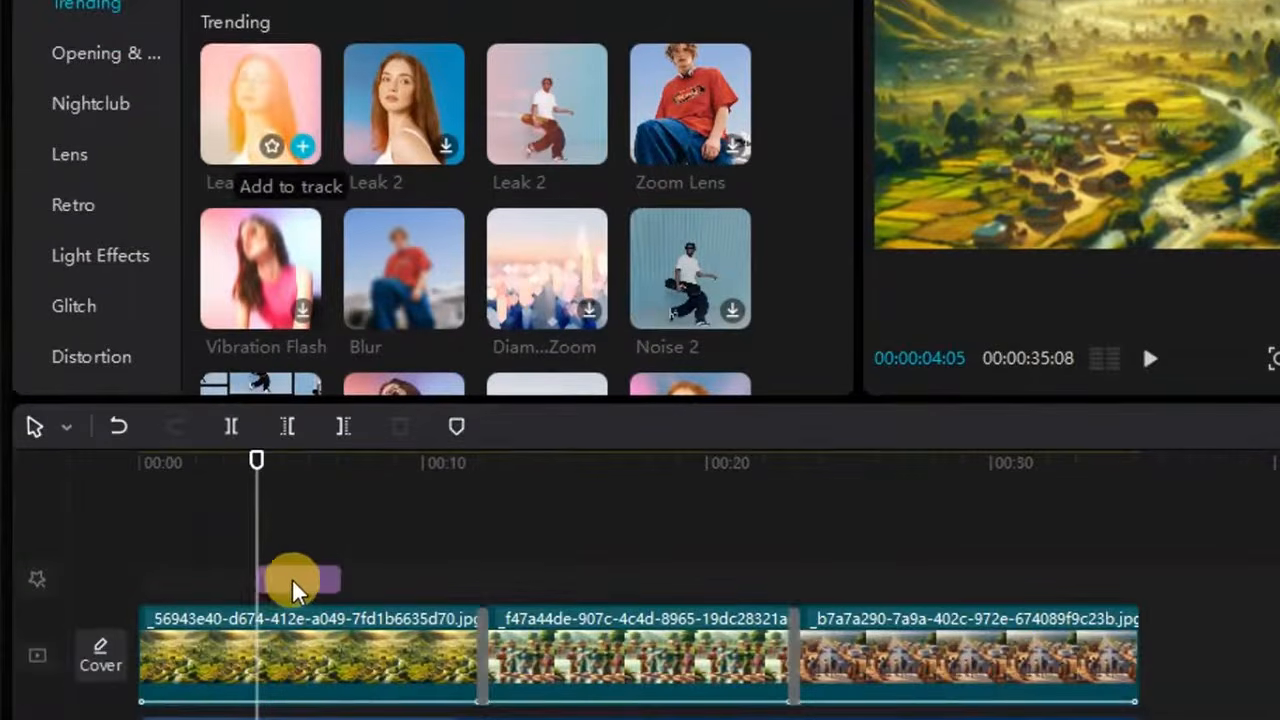
click(285, 711)
drag(257, 578, 137, 576)
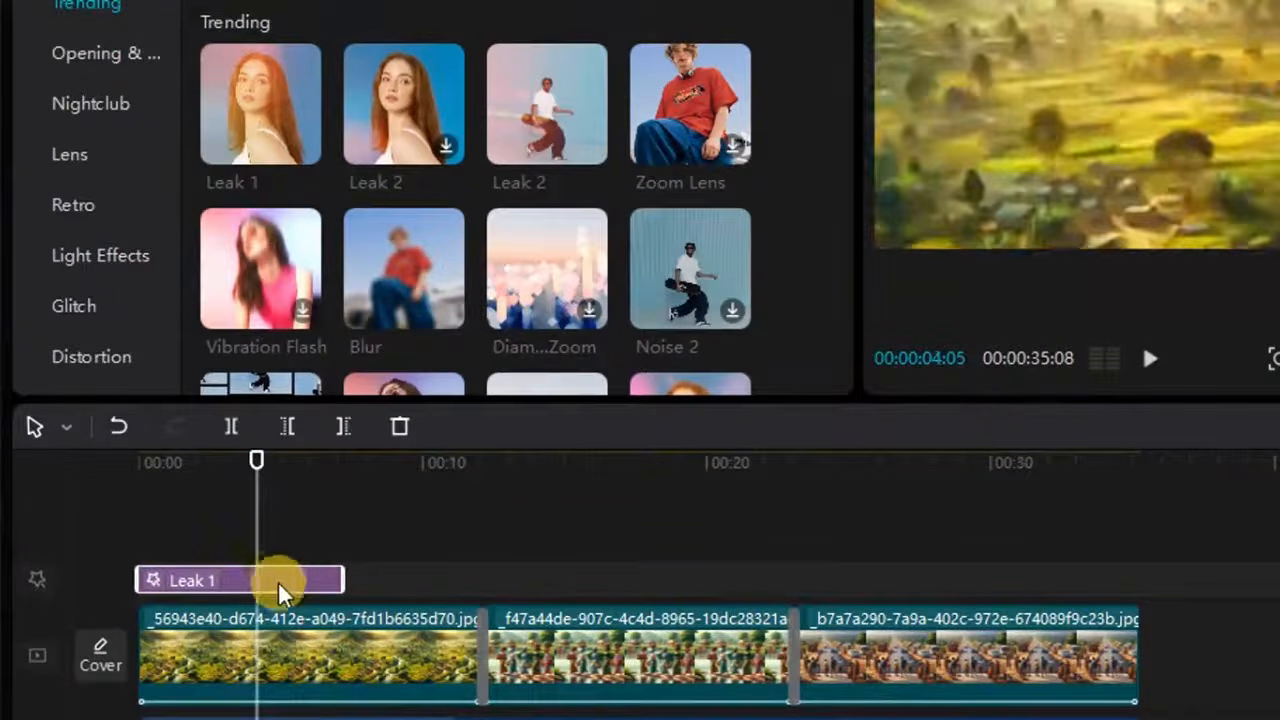
drag(340, 578, 1136, 604)
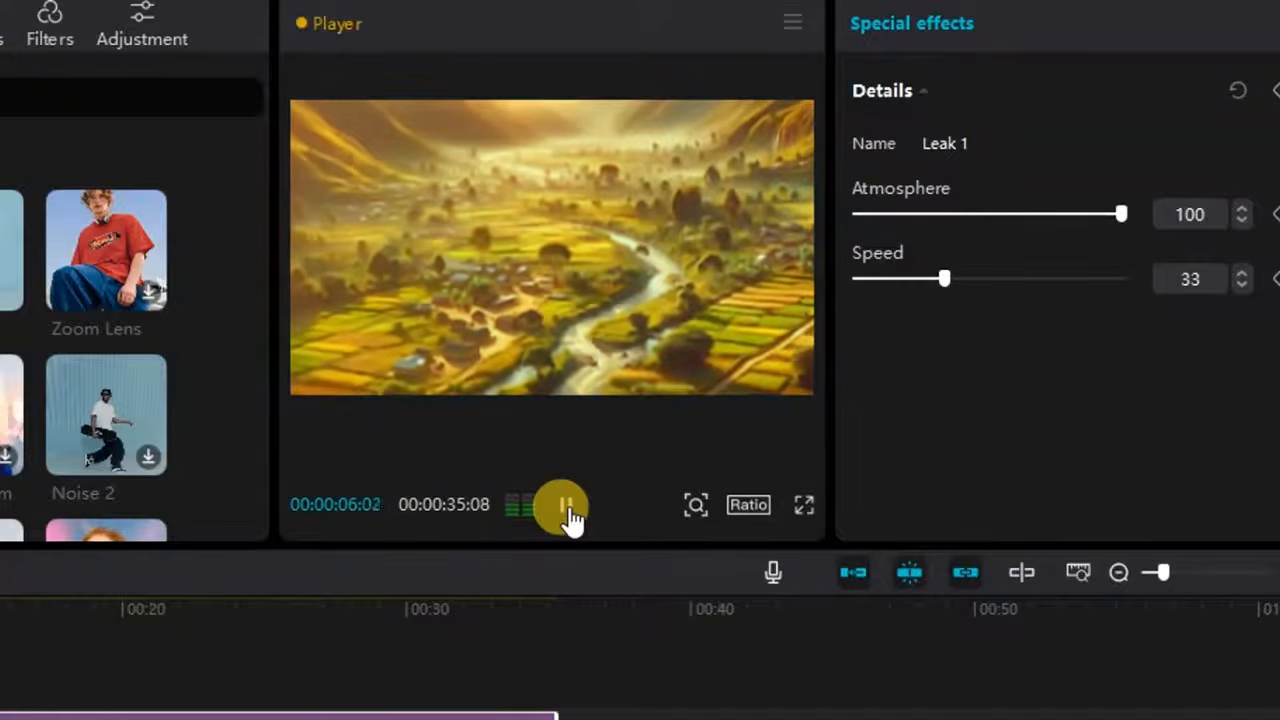
Stop the preview and set the Leak 1 effect's Atmosphere to 43 and Speed to 37.
click(566, 510)
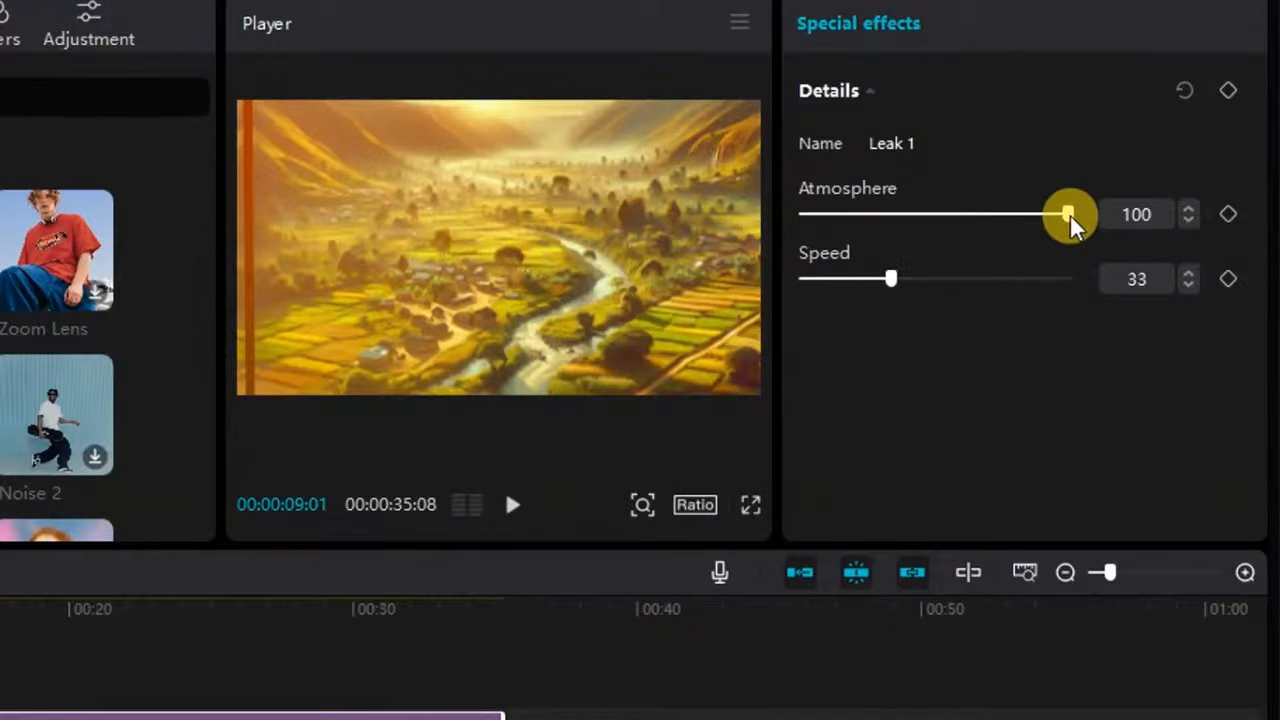
drag(1070, 218, 920, 217)
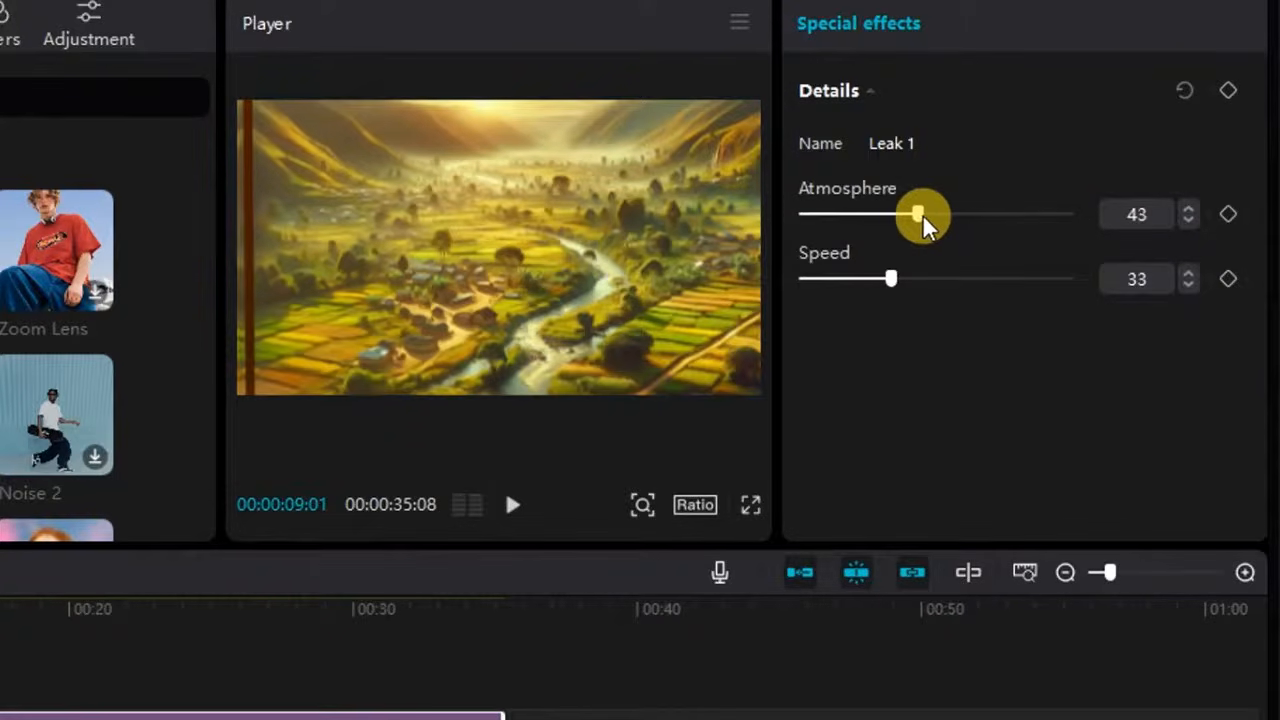
mouse_move(893, 285)
mouse_down()
mouse_move(877, 277)
mouse_move(925, 283)
mouse_move(900, 277)
mouse_up()
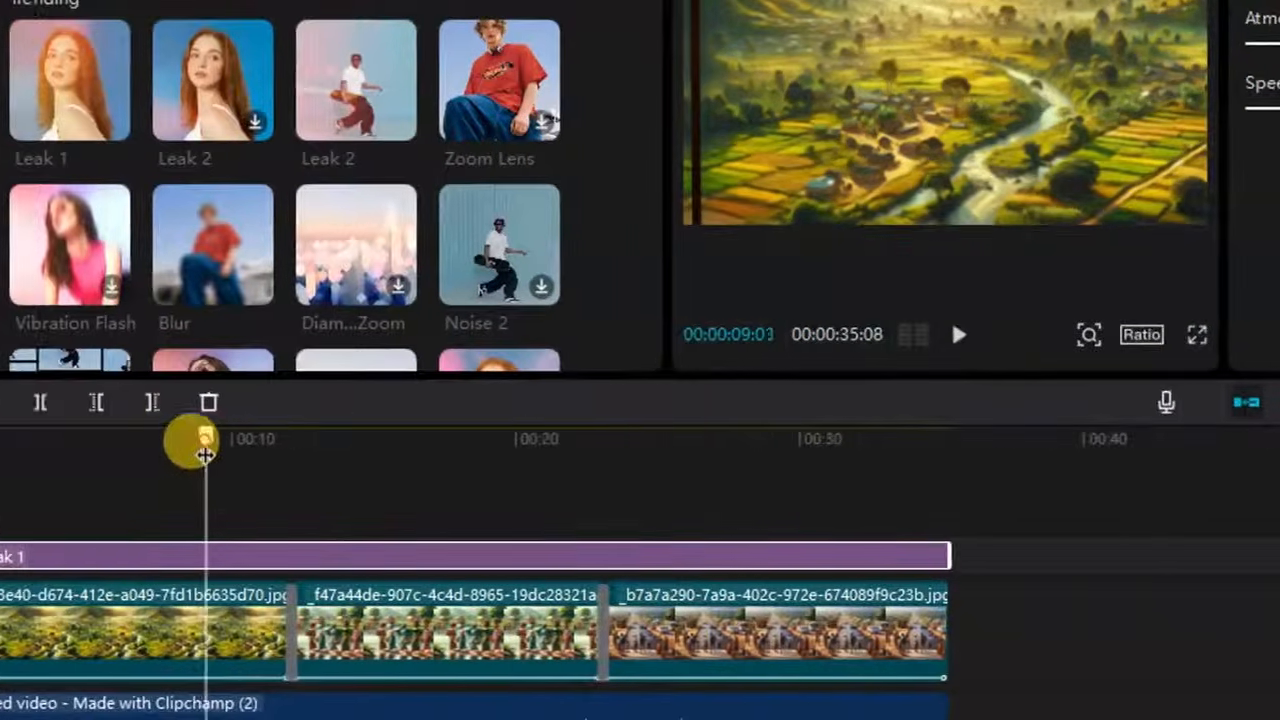
Play the video from the beginning to preview the adjusted Leak 1 effect, and return the playhead to the start.
drag(168, 437, 0, 437)
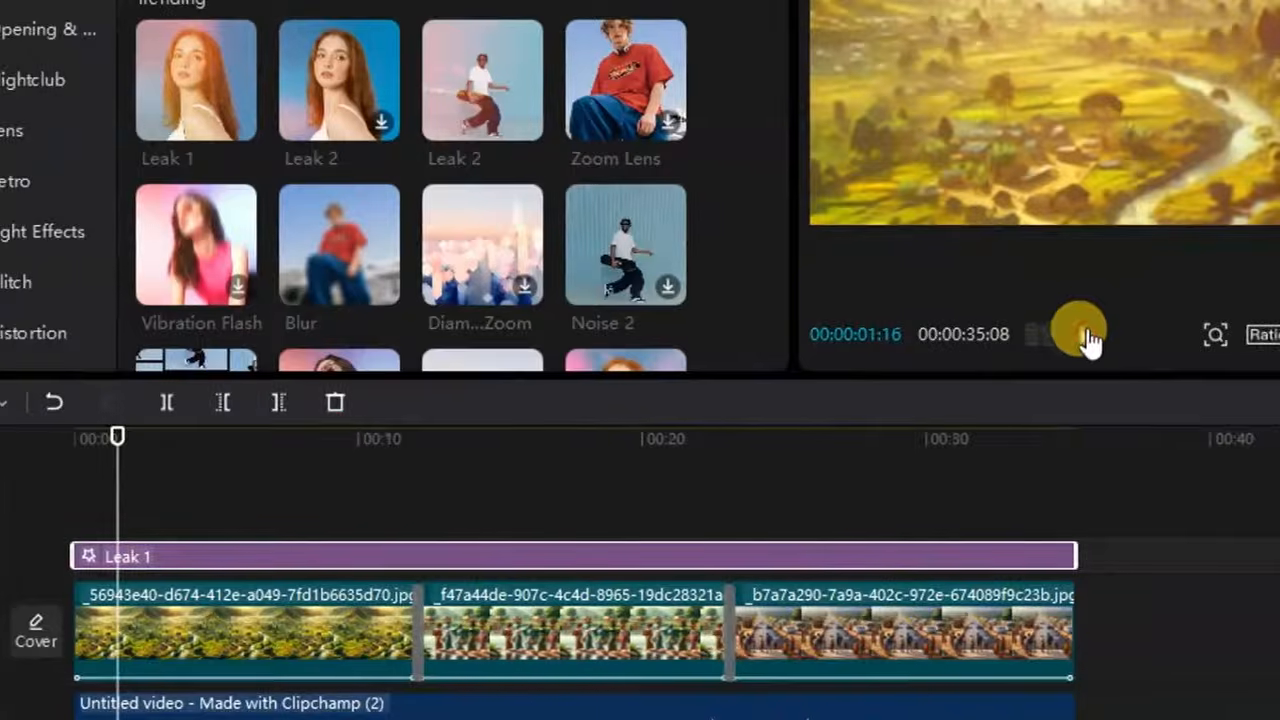
click(1088, 337)
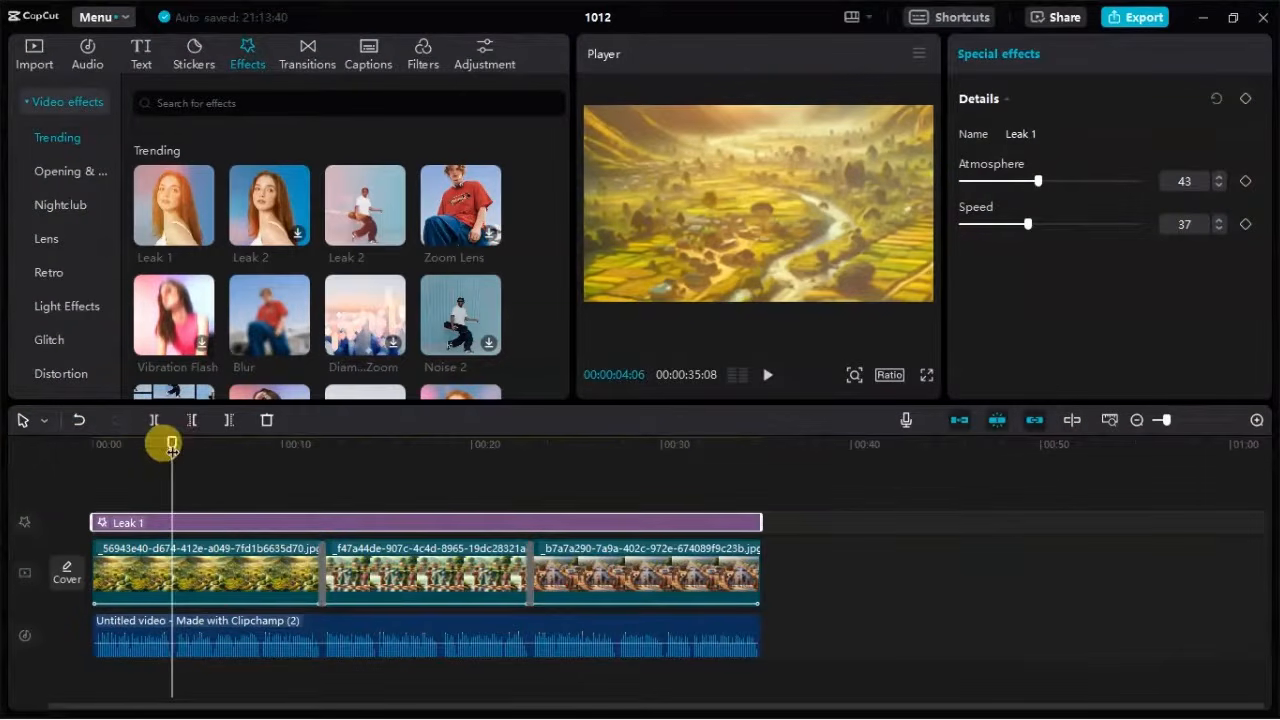
drag(168, 441, 55, 450)
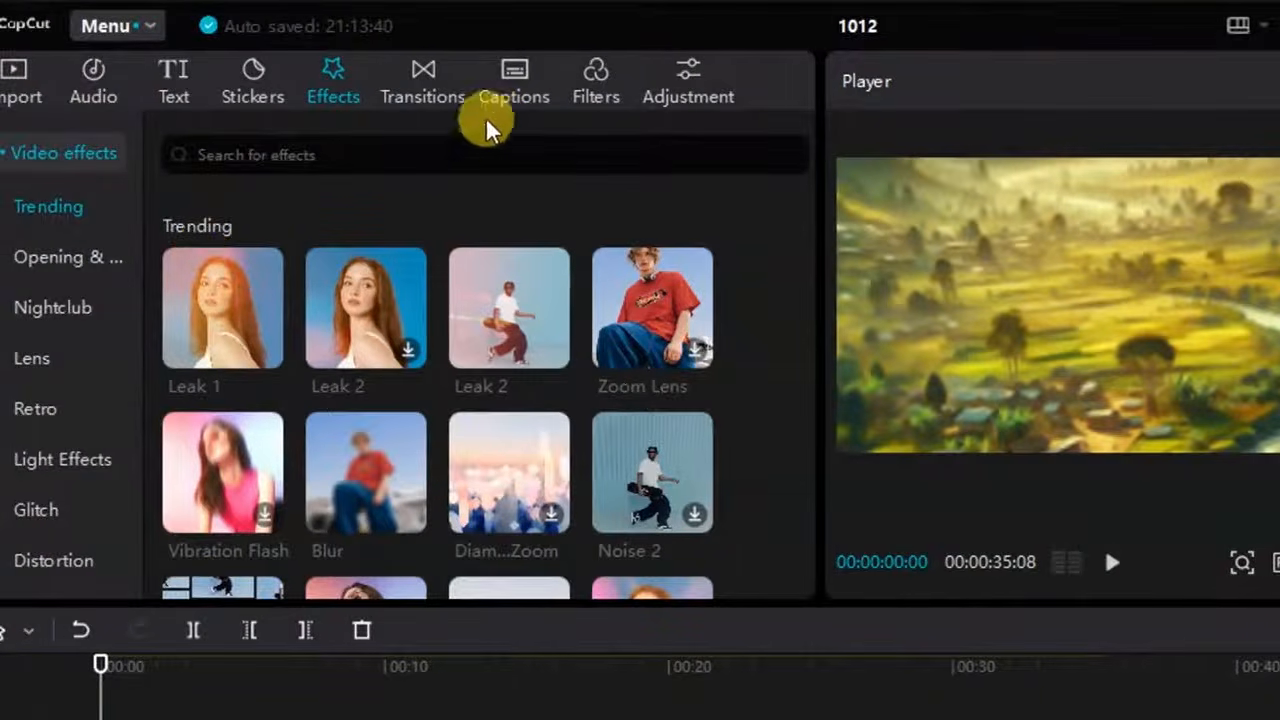
Generate auto captions with English as the spoken language and briefly play them back.
click(510, 108)
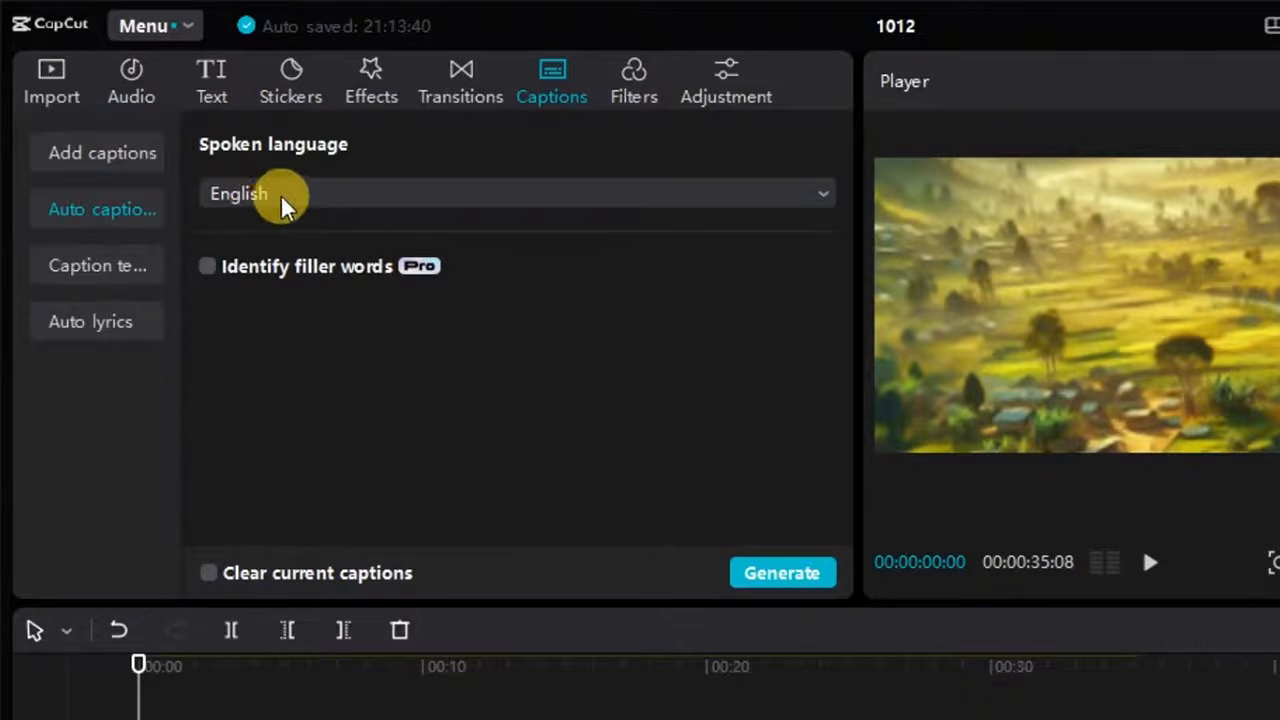
click(770, 580)
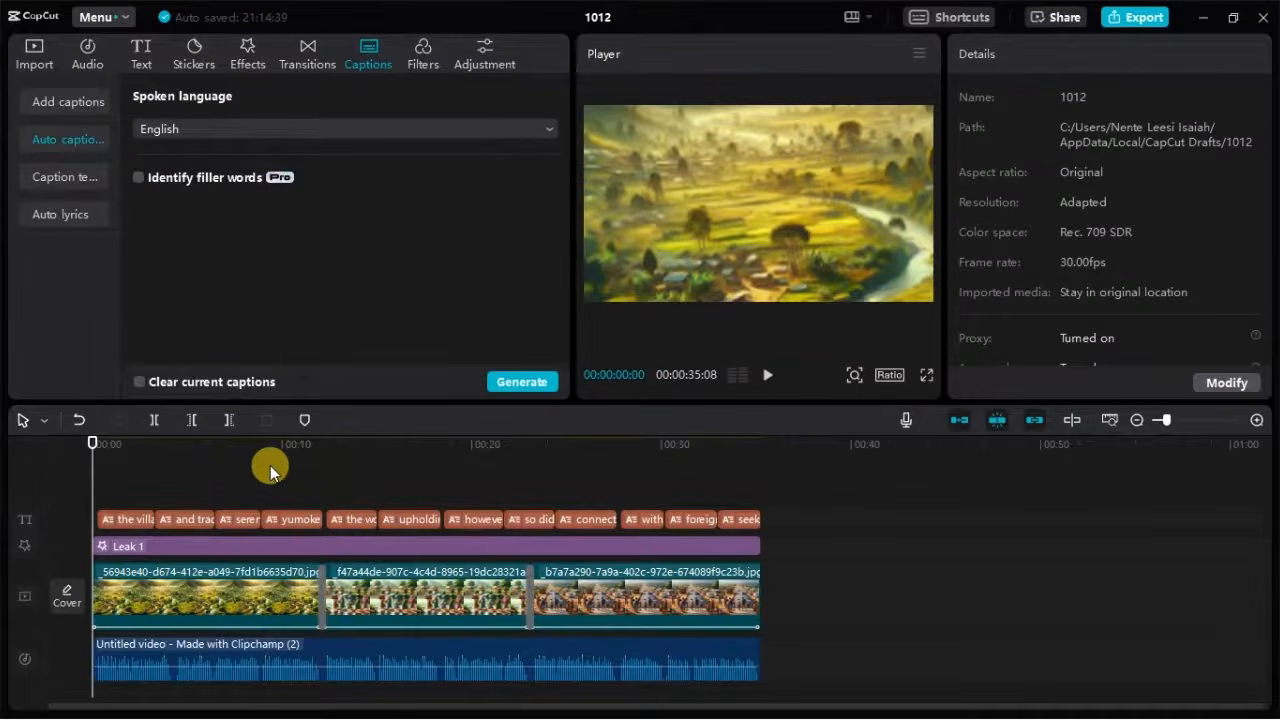
click(766, 376)
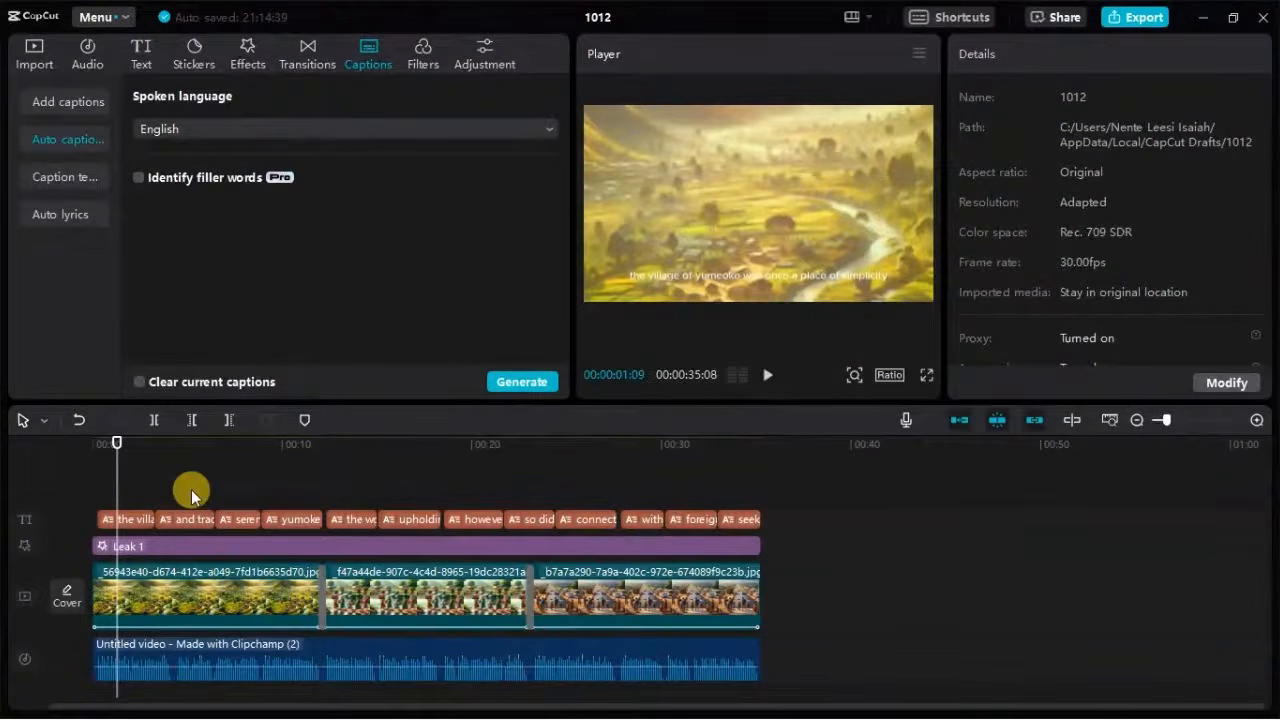
Apply the white uppercase text template with purple word highlighting to all captions and preview them in playback.
click(124, 520)
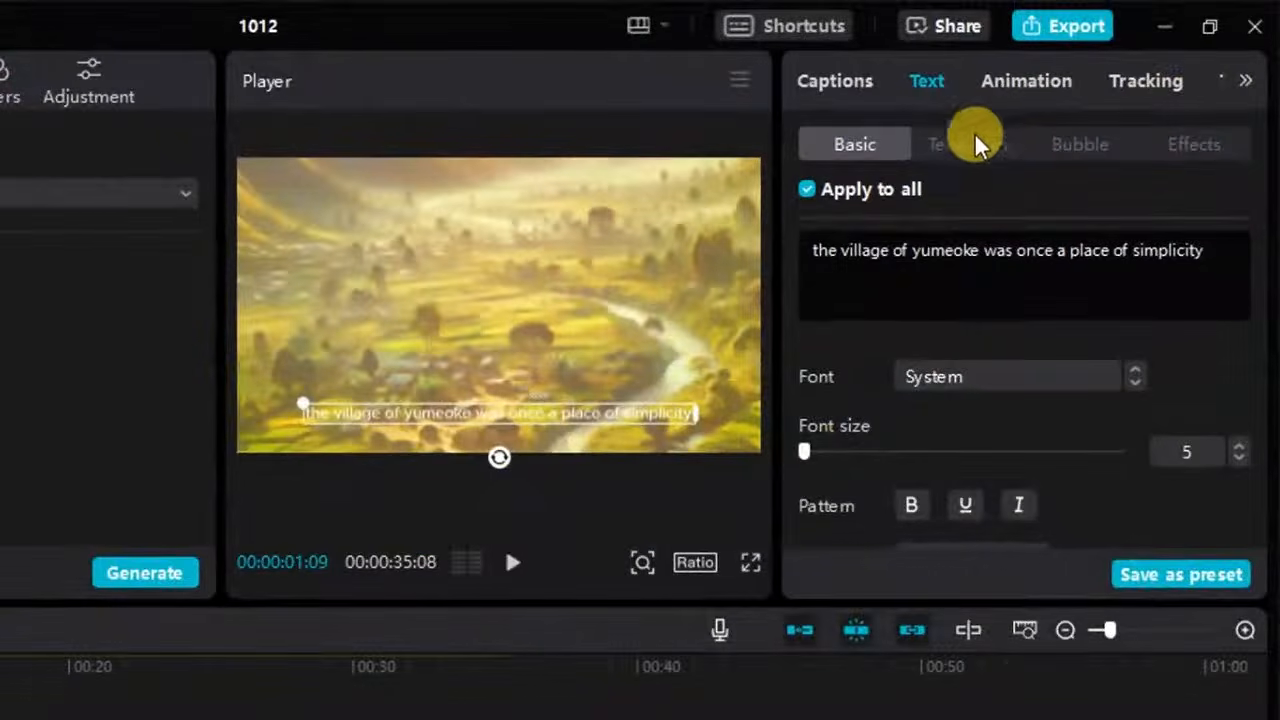
click(970, 146)
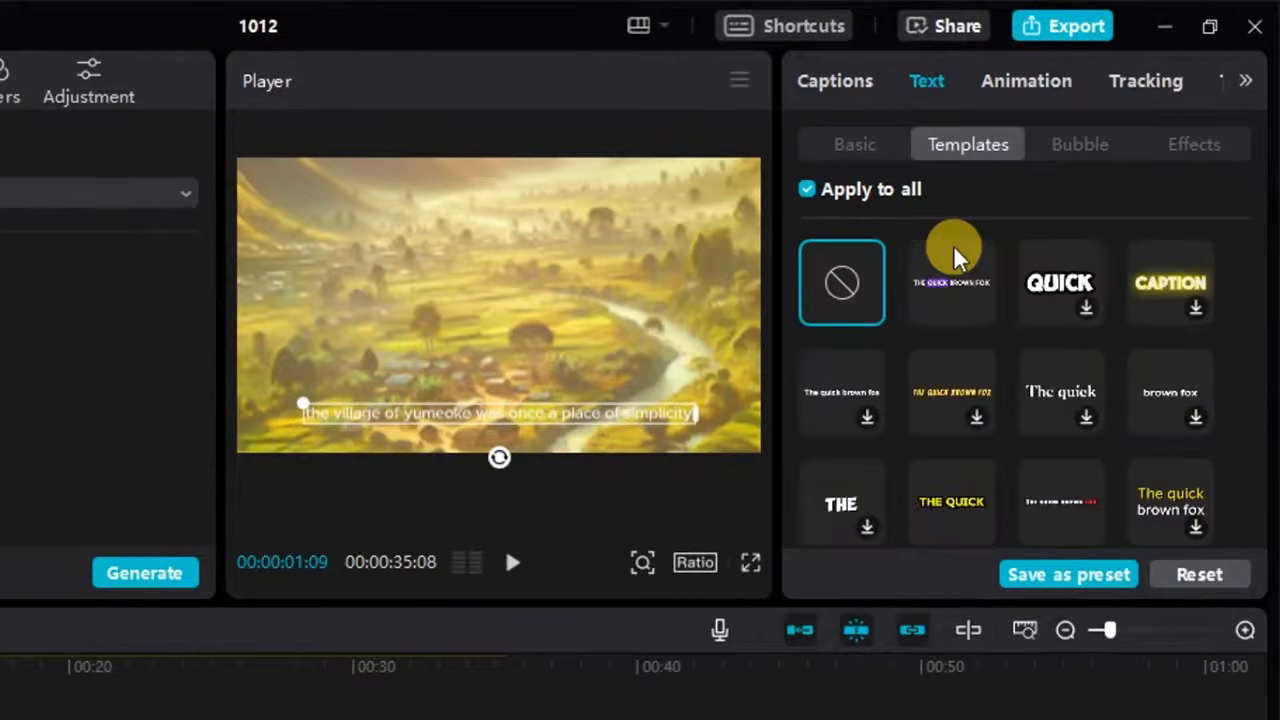
click(952, 288)
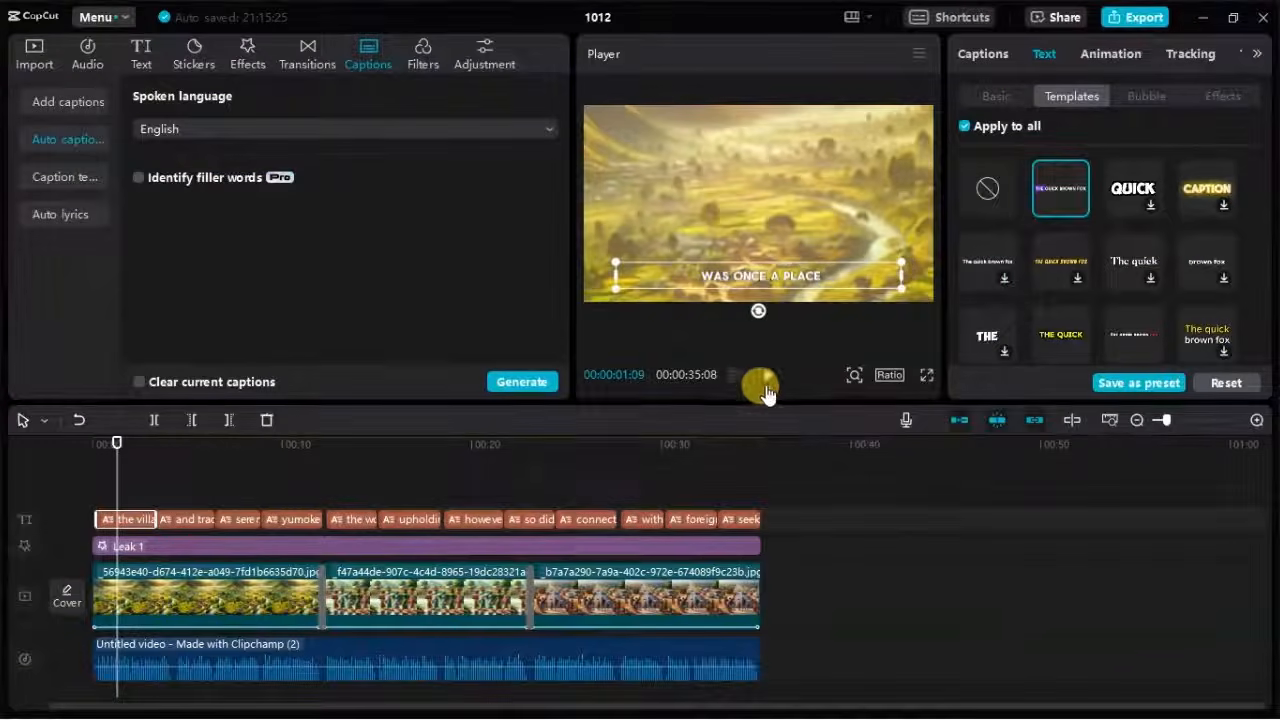
click(767, 376)
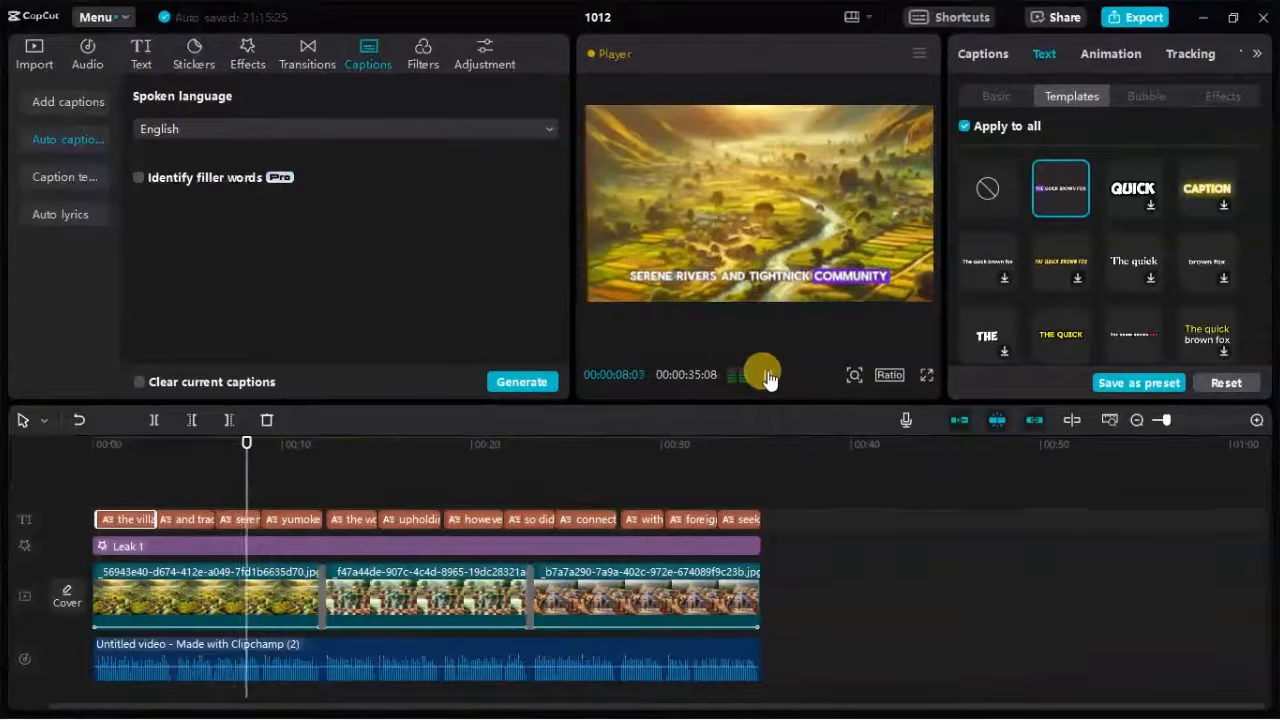
click(767, 376)
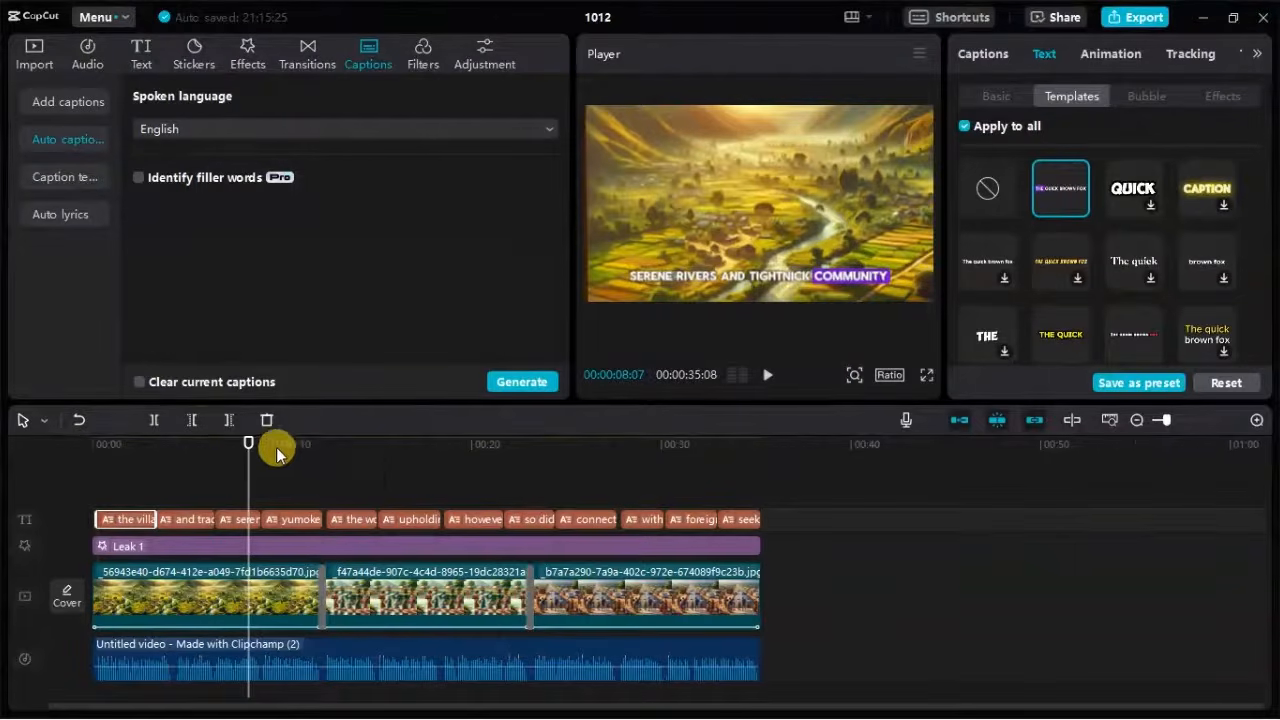
Examine the second caption's basic text settings, including its wording, font, size, pattern, case and color.
click(98, 432)
drag(98, 432, 190, 437)
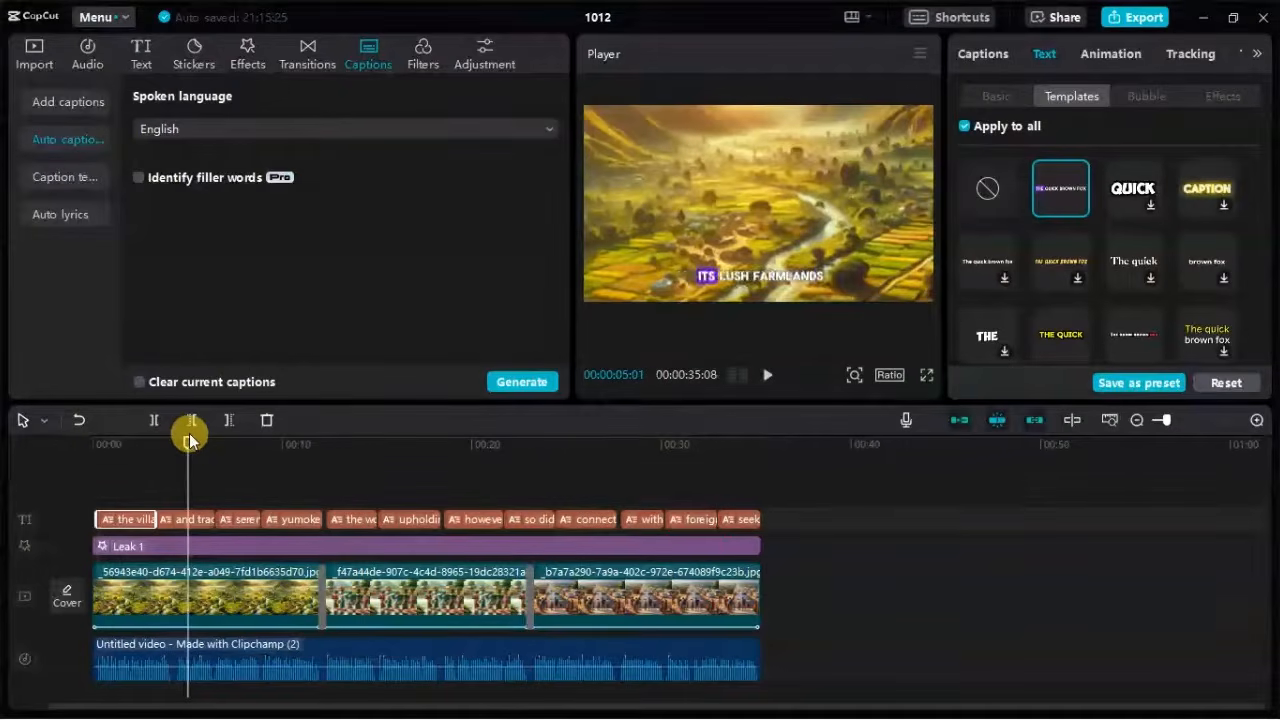
click(190, 527)
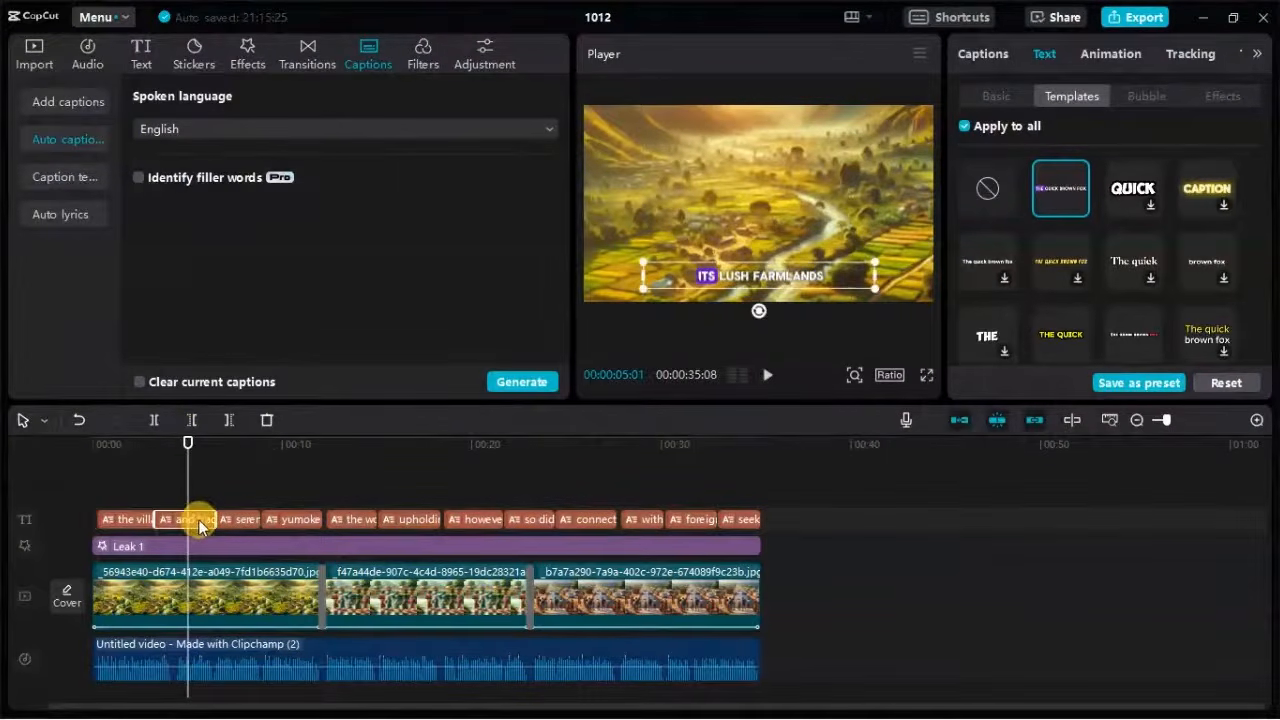
click(995, 94)
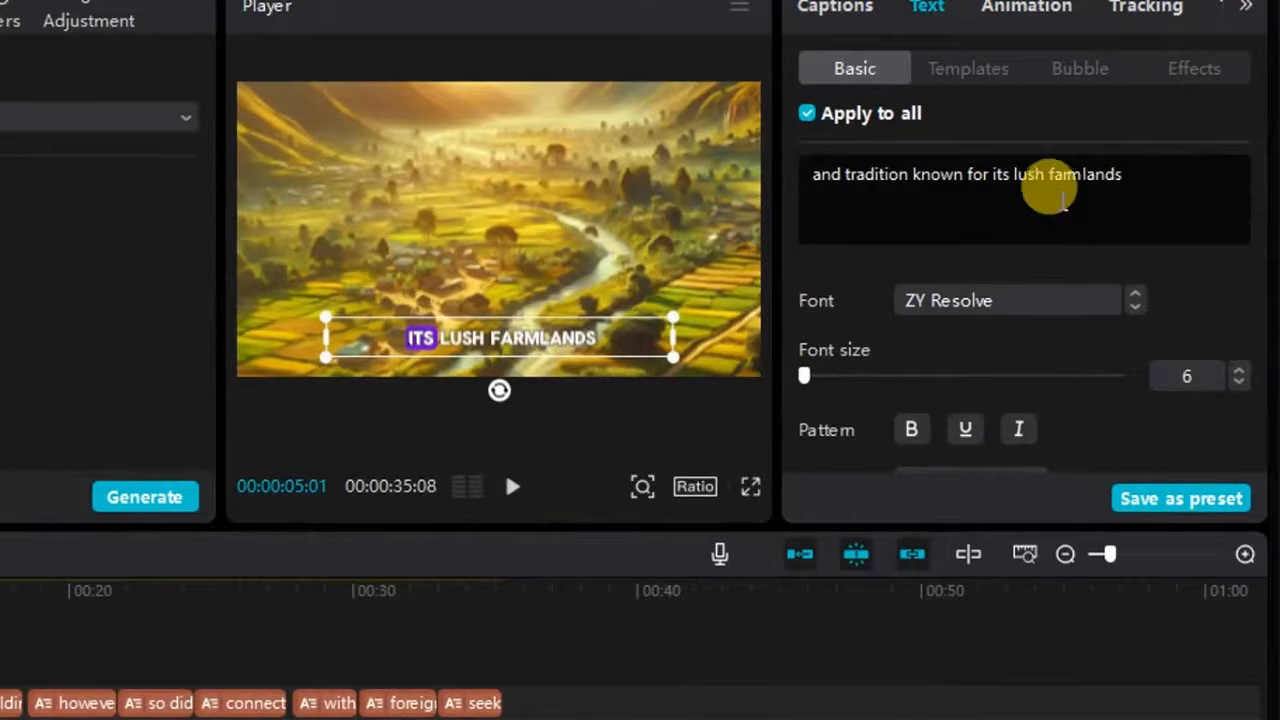
drag(1128, 176, 818, 176)
click(849, 190)
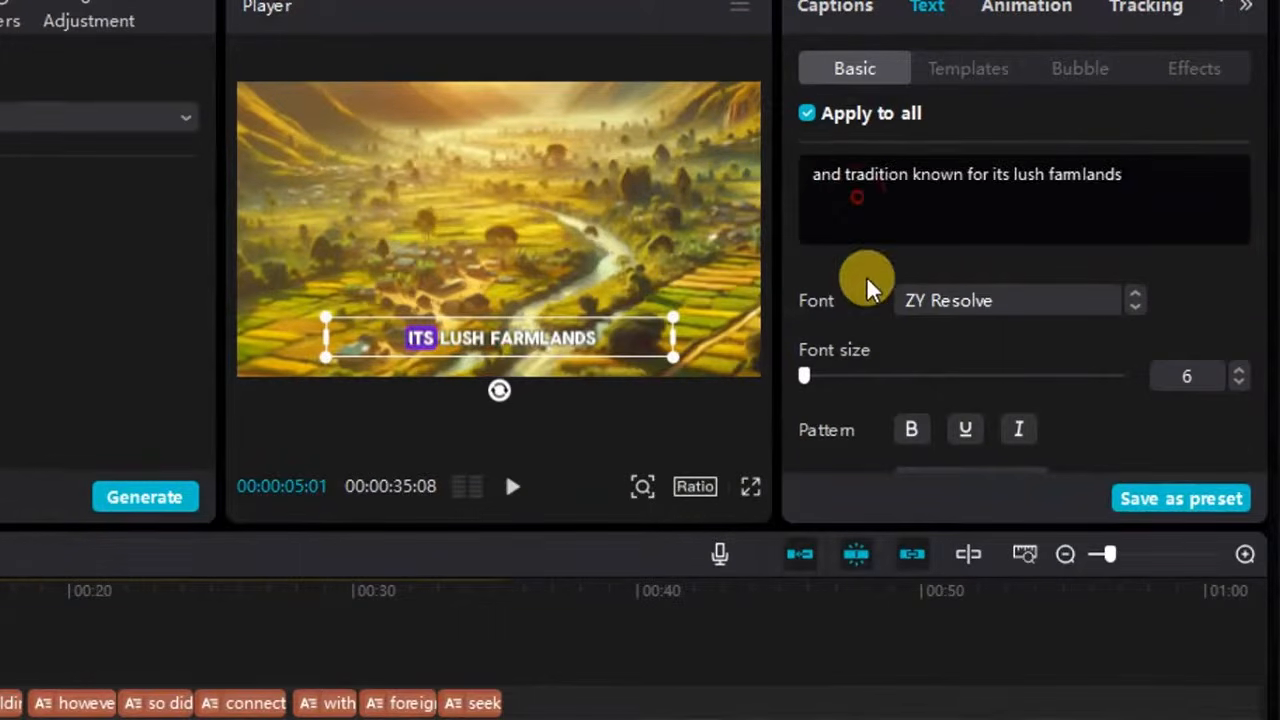
scroll(826, 258, down, 4)
scroll(845, 290, up, 4)
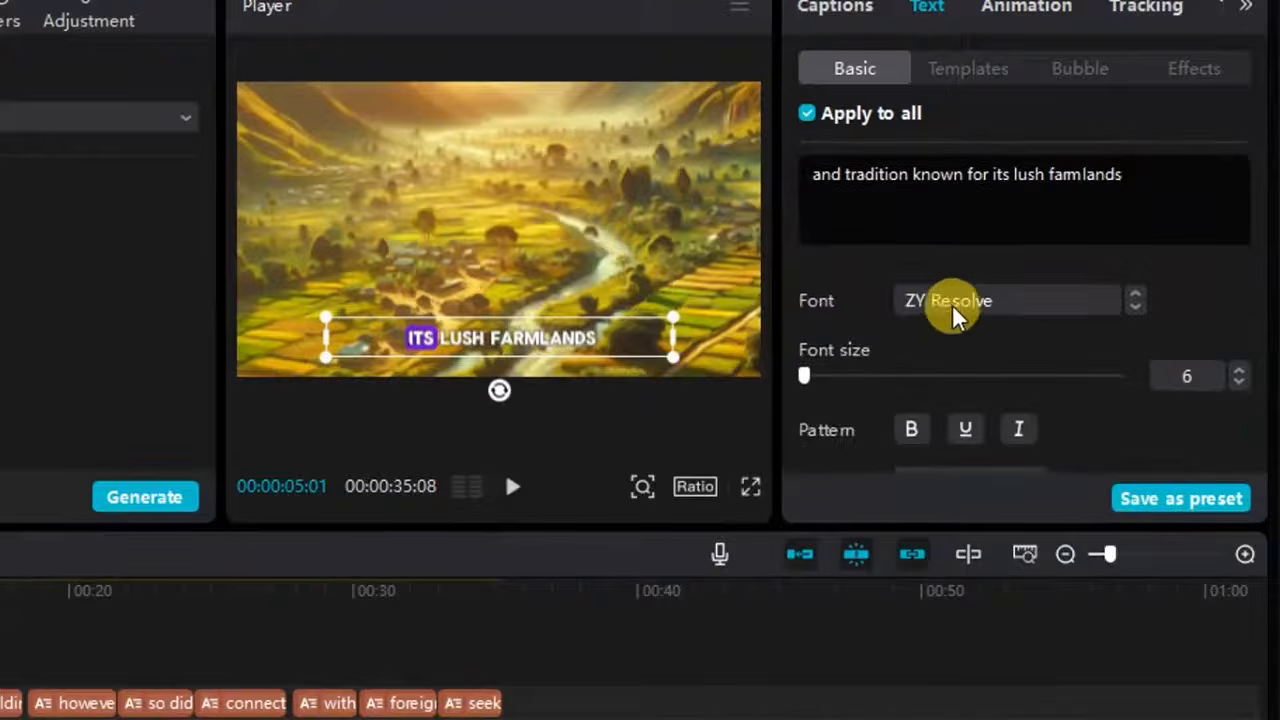
scroll(955, 320, down, 2)
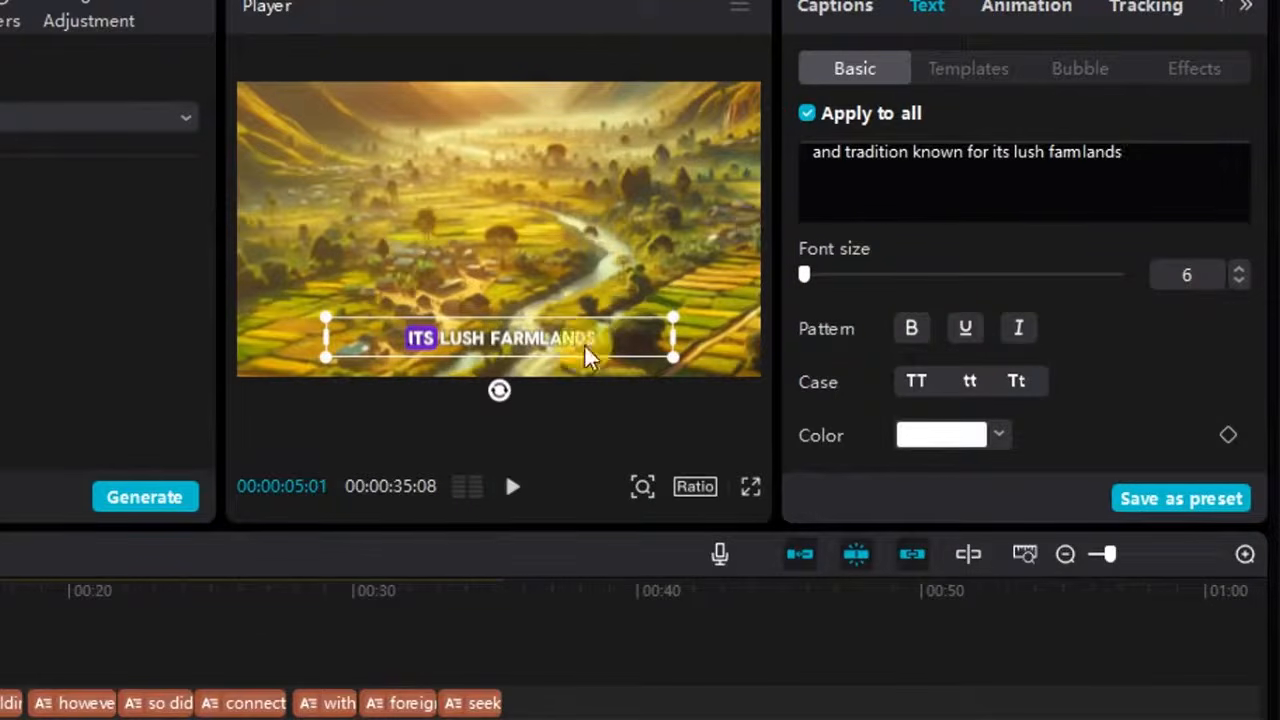
scroll(925, 185, up, 2)
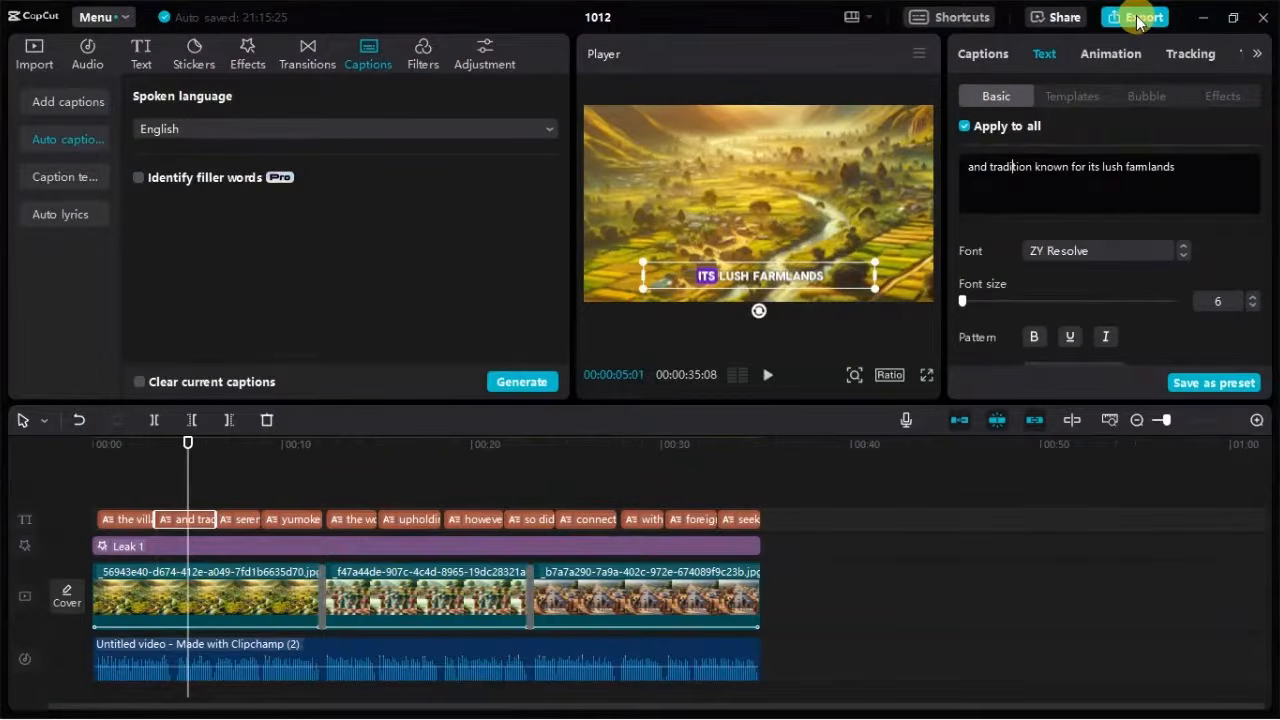
Open the video export settings and name the exported file "virgins".
click(1137, 22)
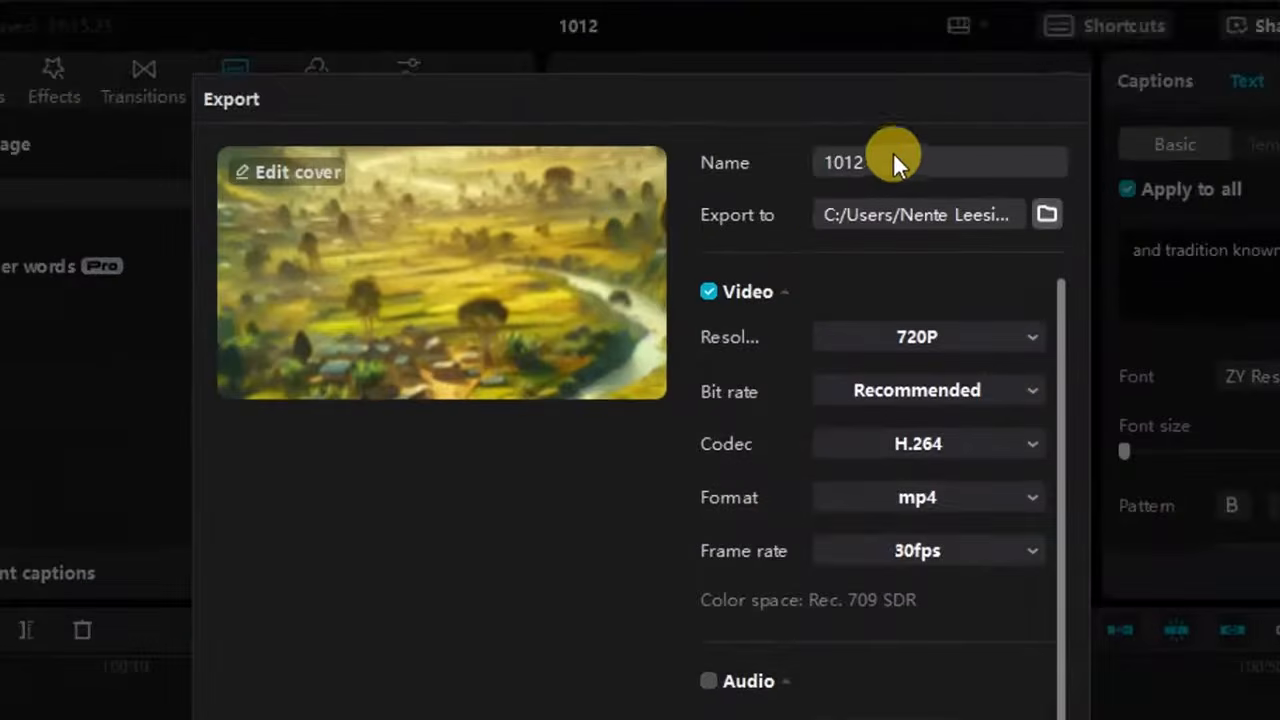
click(805, 103)
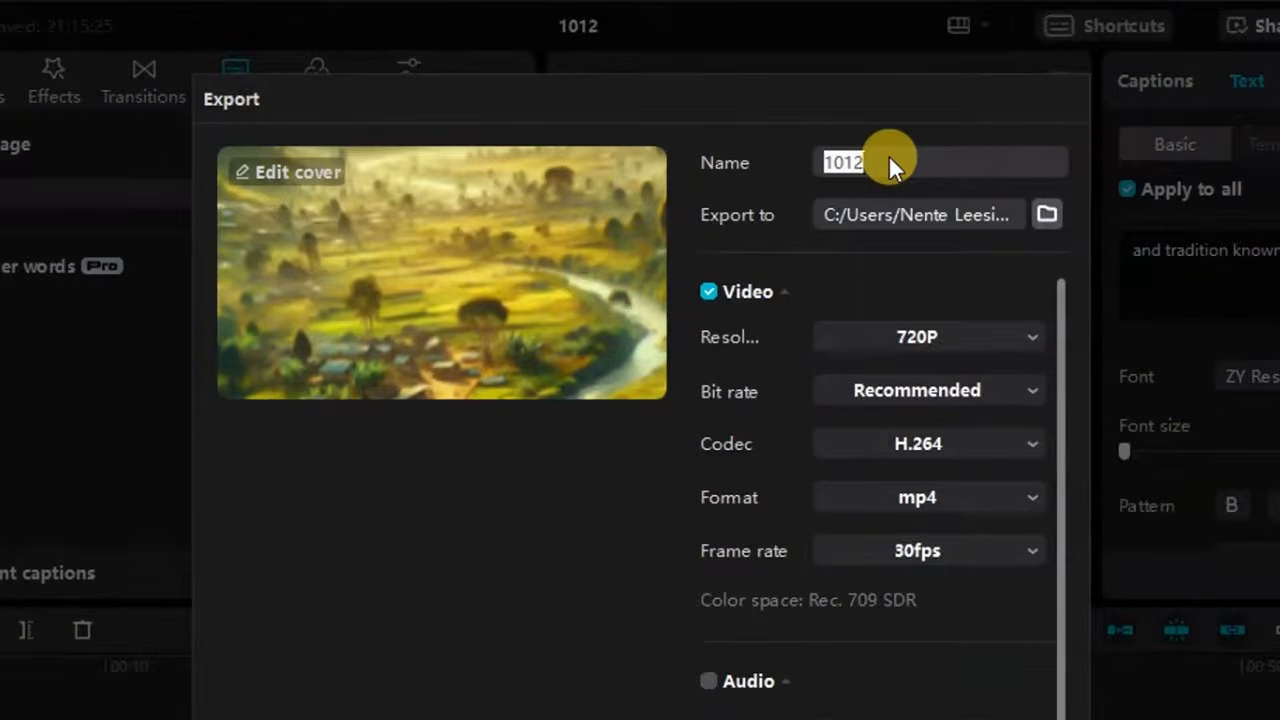
text(virgins)
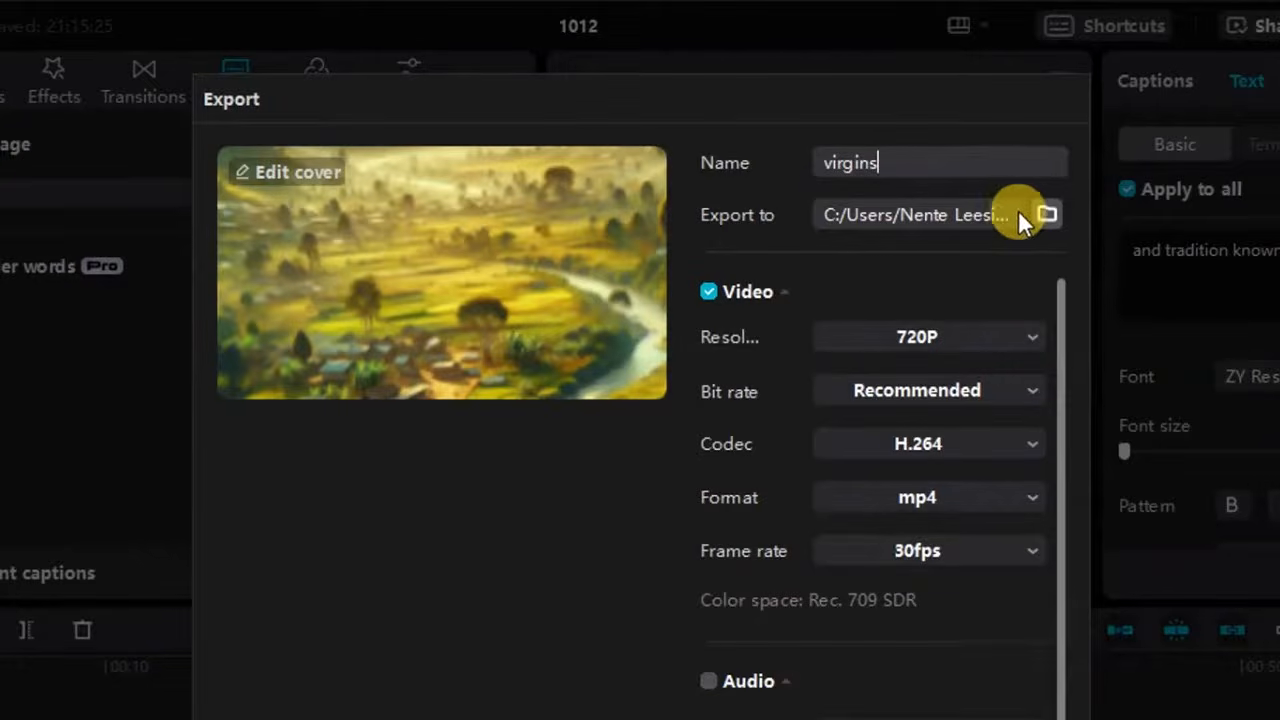
Check the destination folder and resolution options, and export the video at 720P as an H.264 mp4 at 30fps.
click(1045, 213)
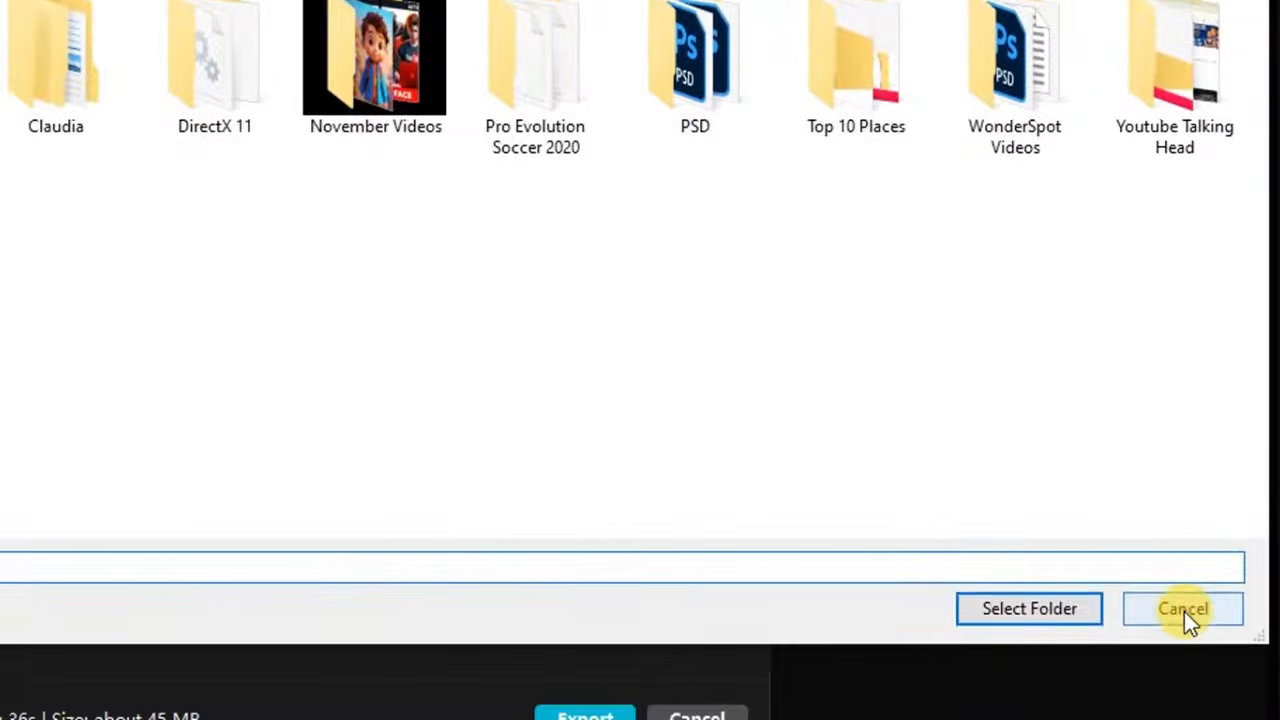
click(1185, 611)
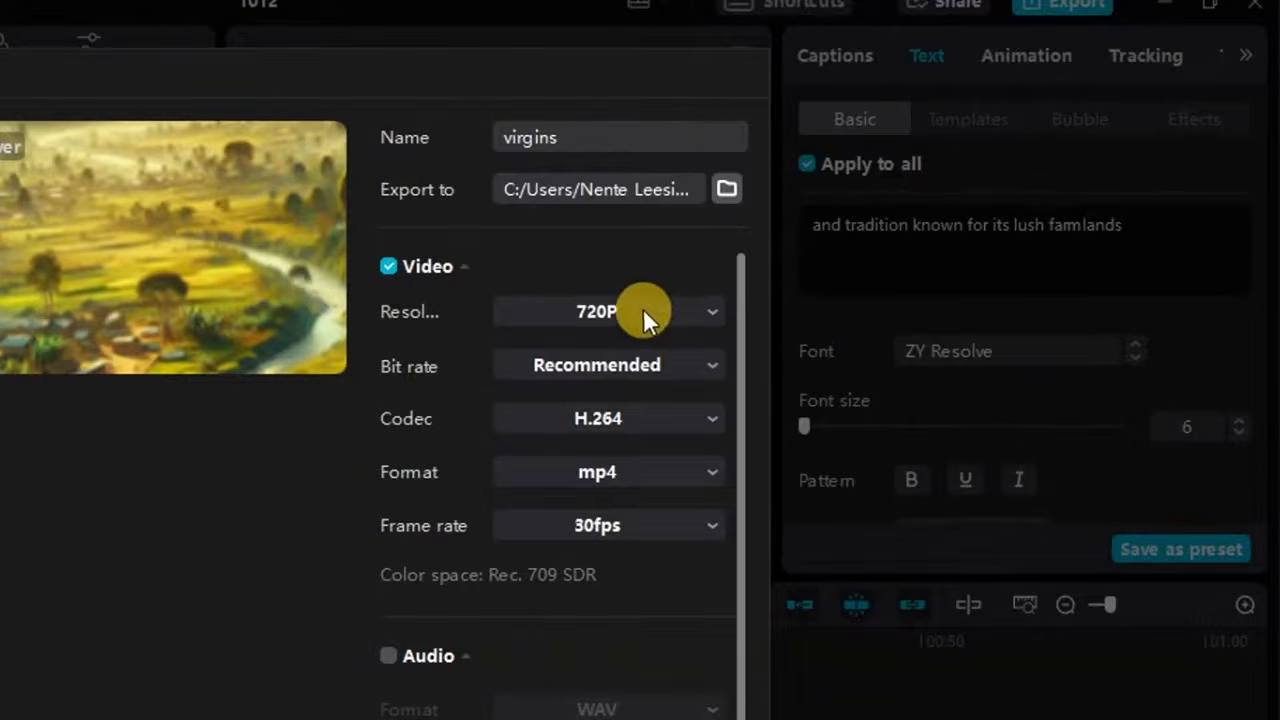
click(700, 310)
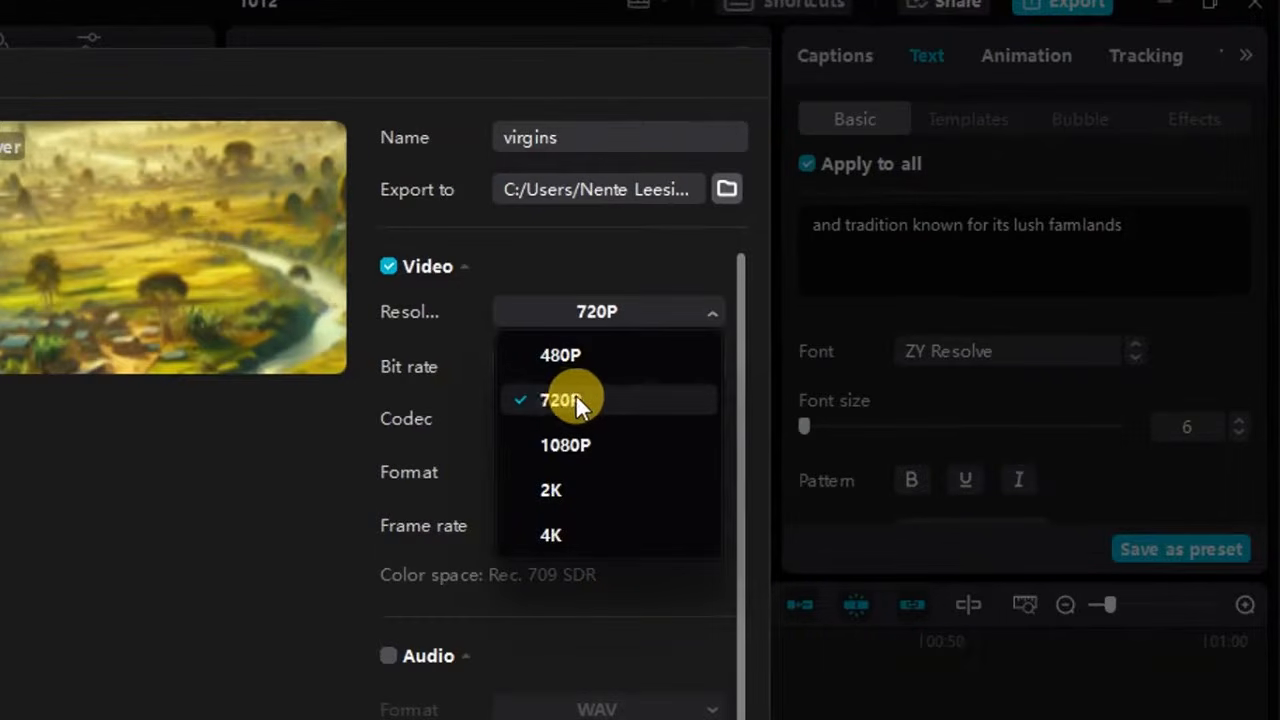
click(700, 311)
click(693, 314)
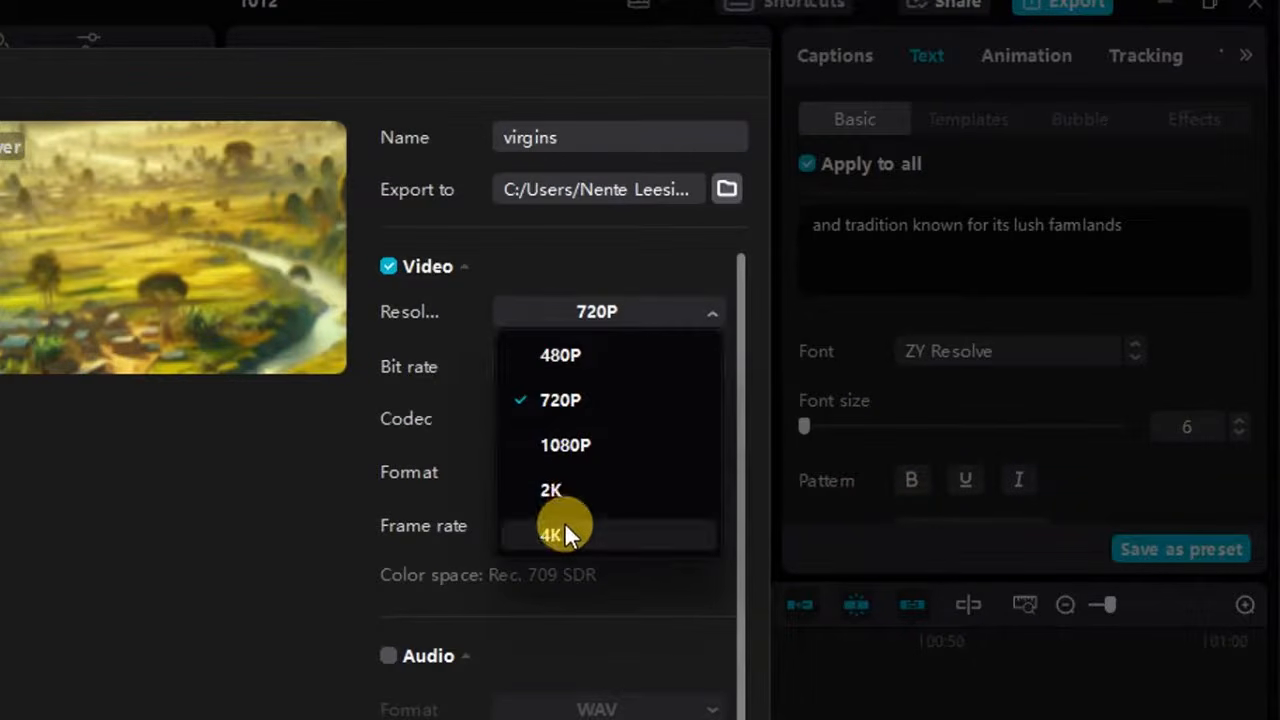
click(695, 316)
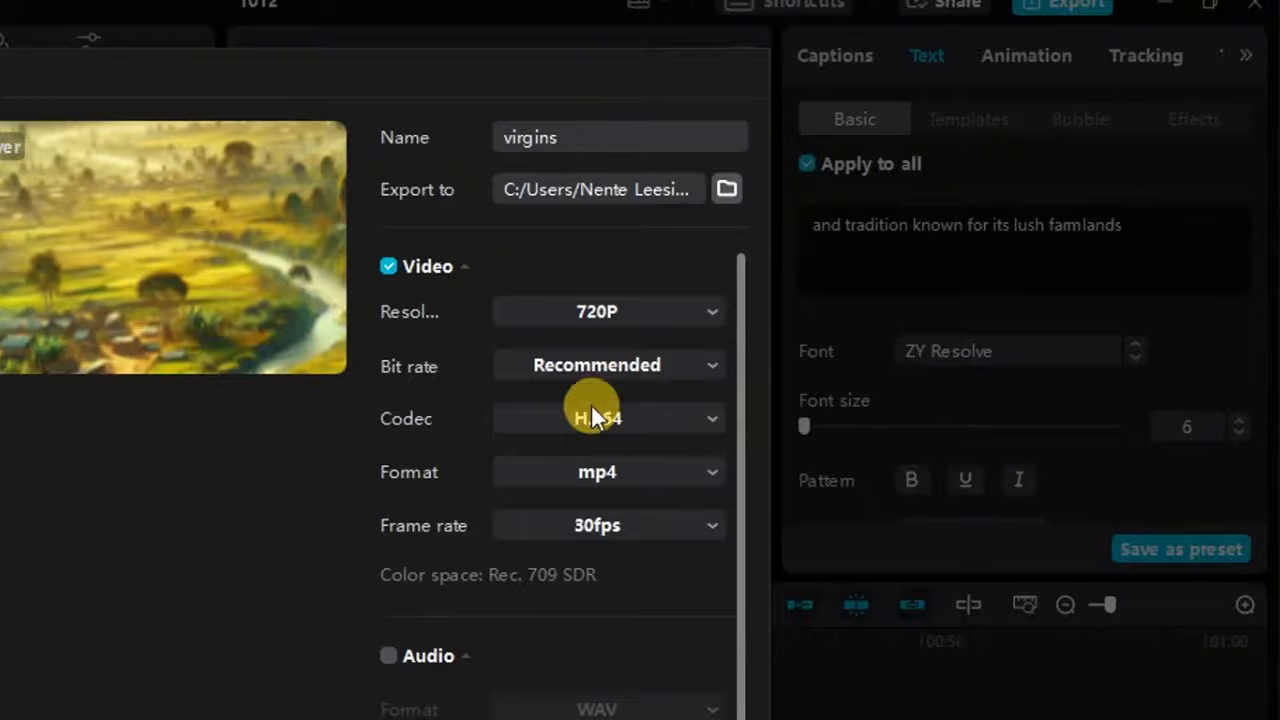
scroll(460, 615, down, 2)
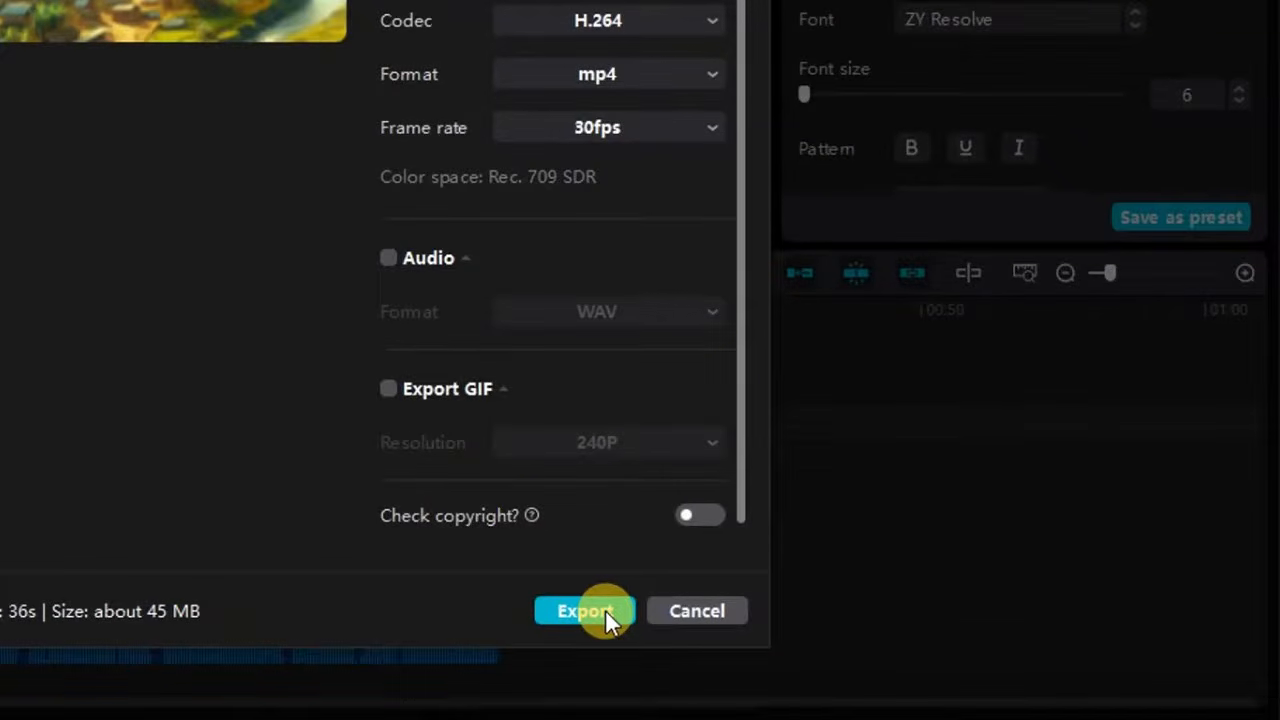
click(606, 612)
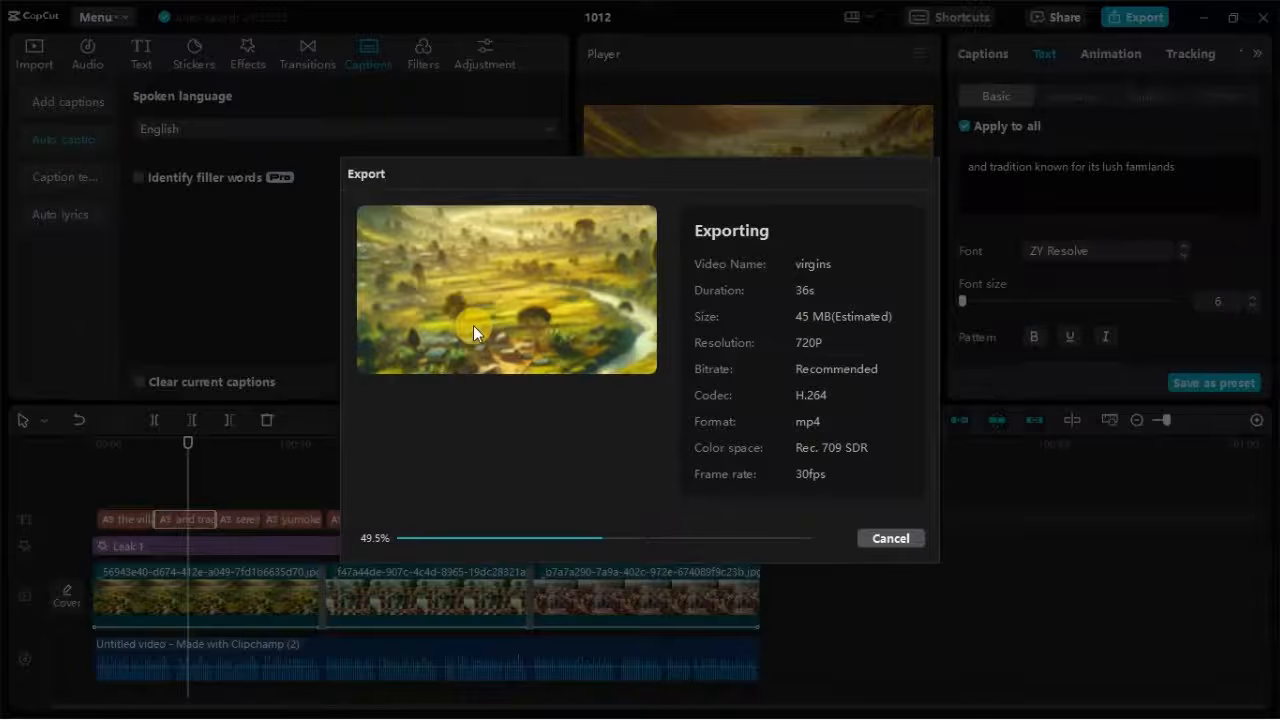
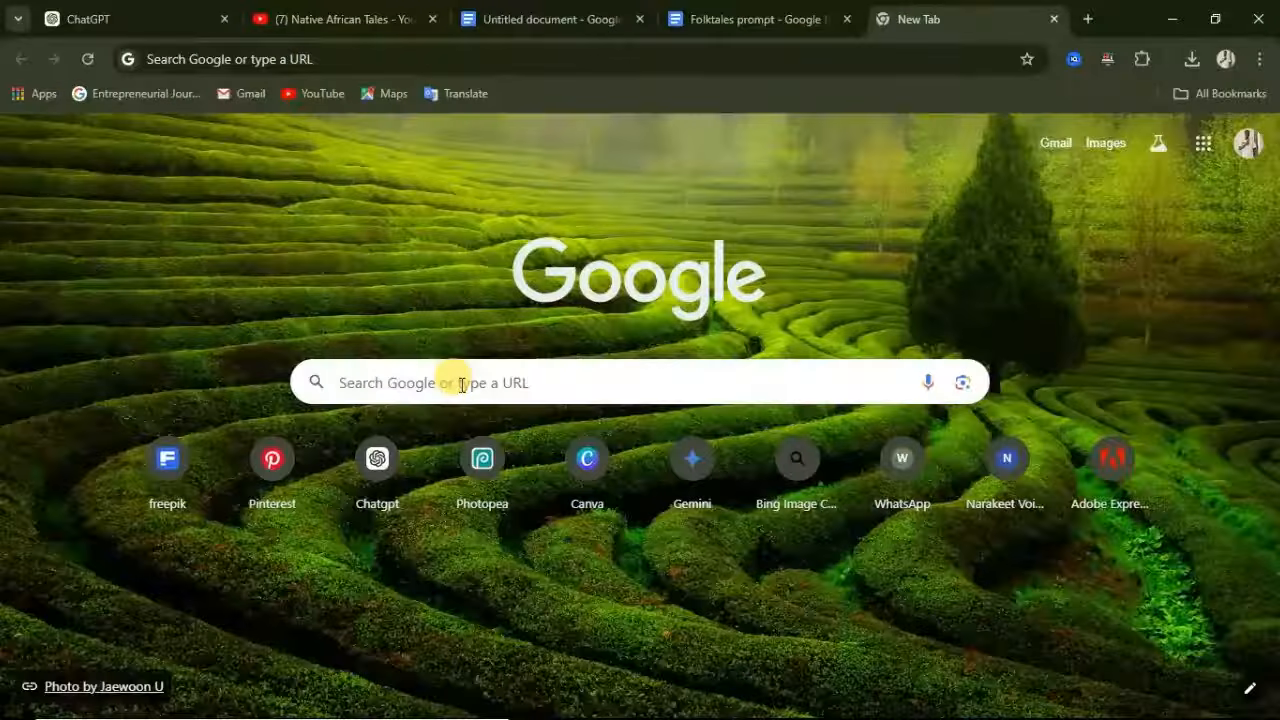
Switch to the browser, search Google for "canva" and open the Canva website.
click(461, 383)
text(canva)
key(Return)
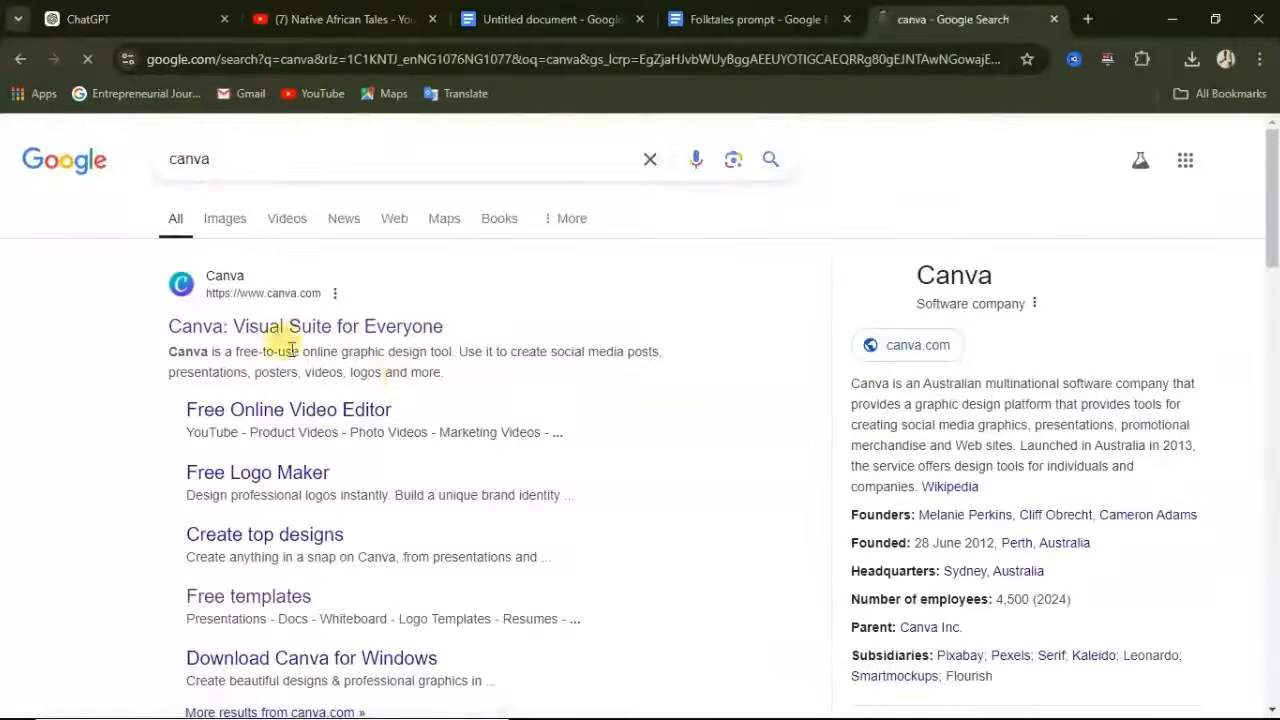
click(230, 294)
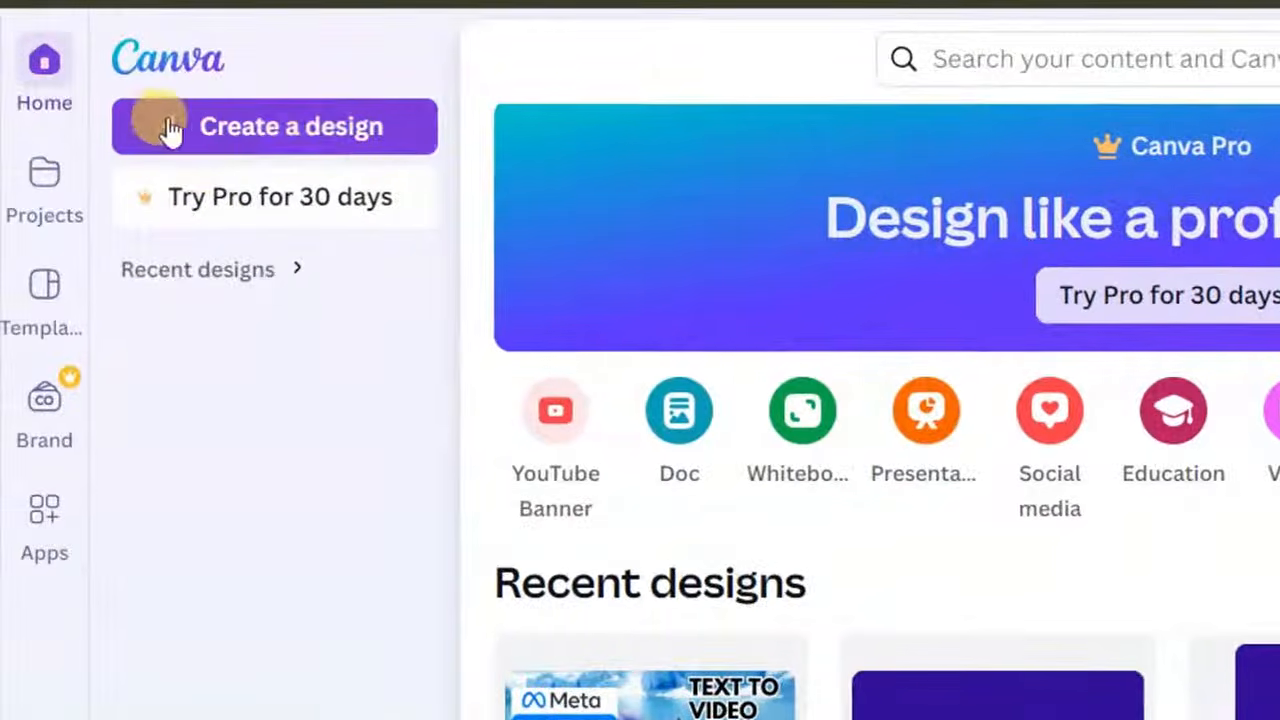
Create a blank YouTube Thumbnail design in Canva.
click(333, 140)
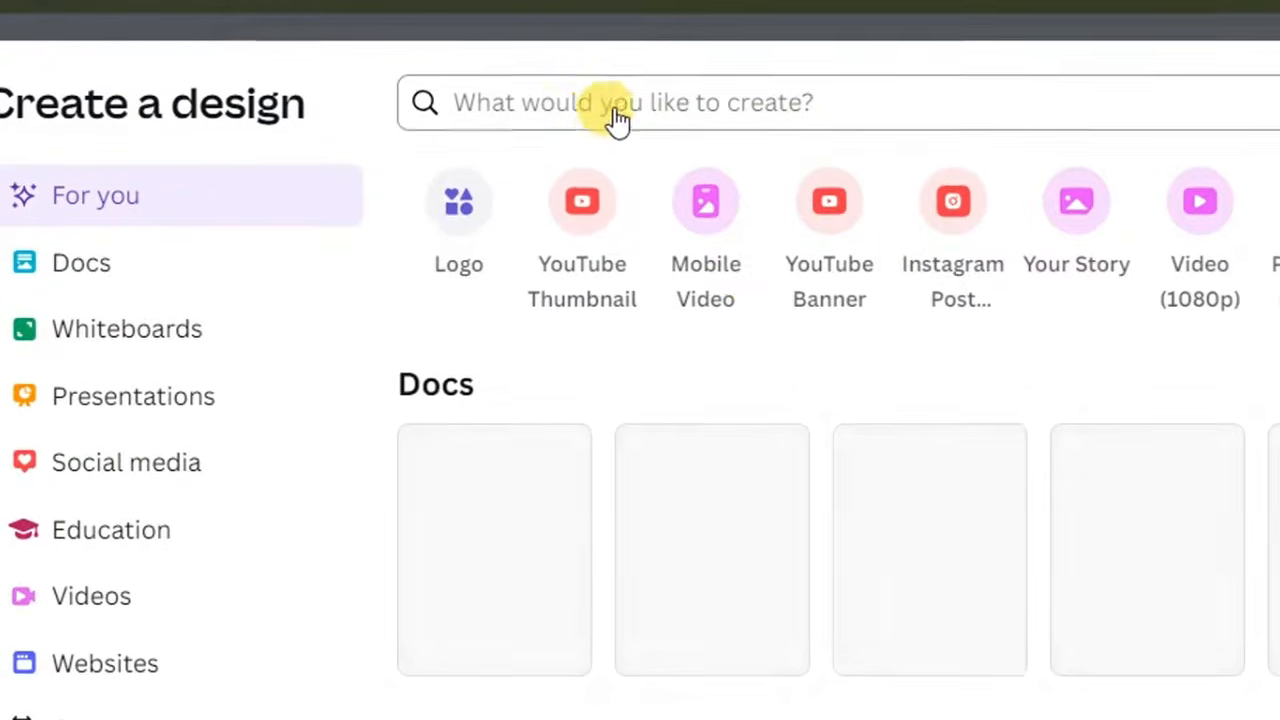
click(566, 120)
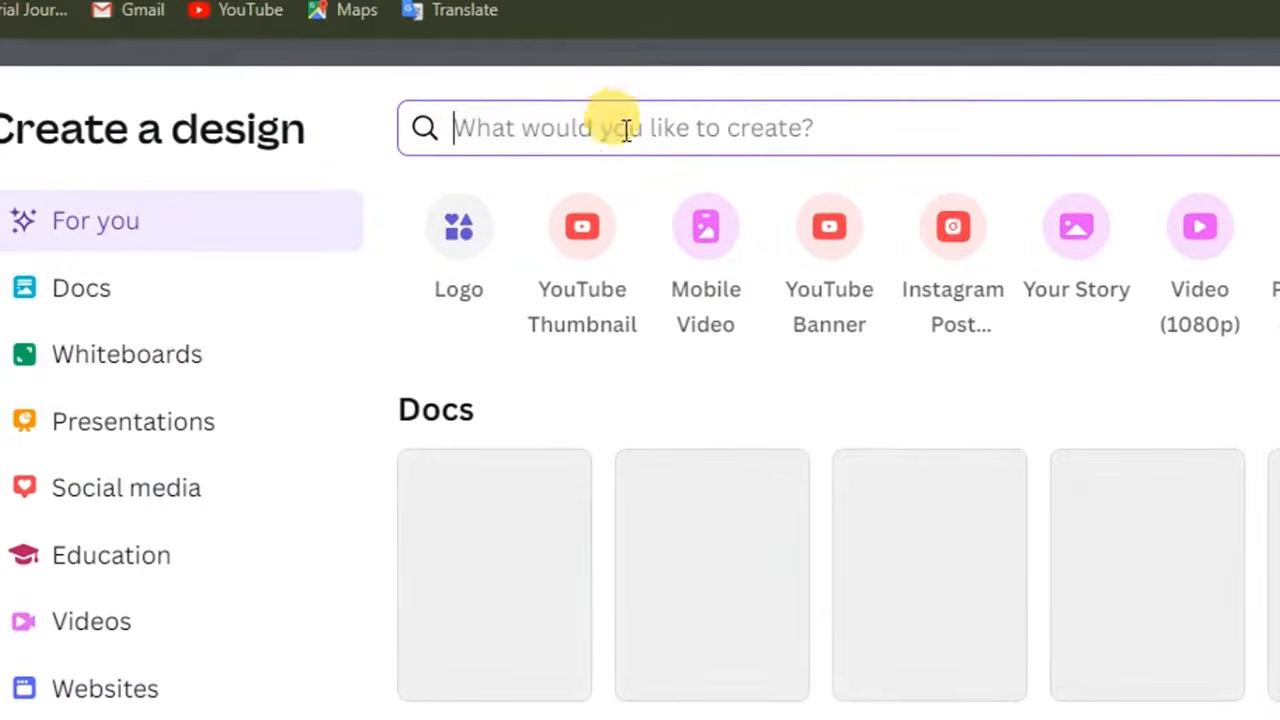
click(590, 240)
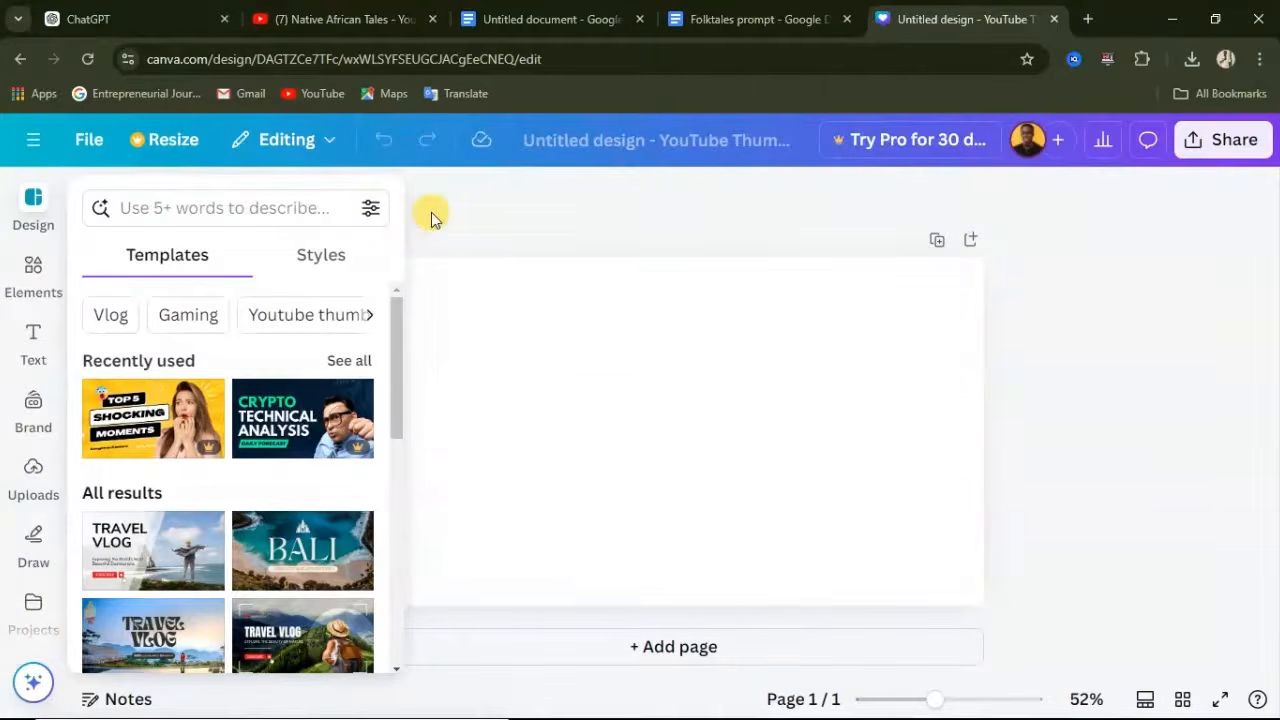
click(516, 211)
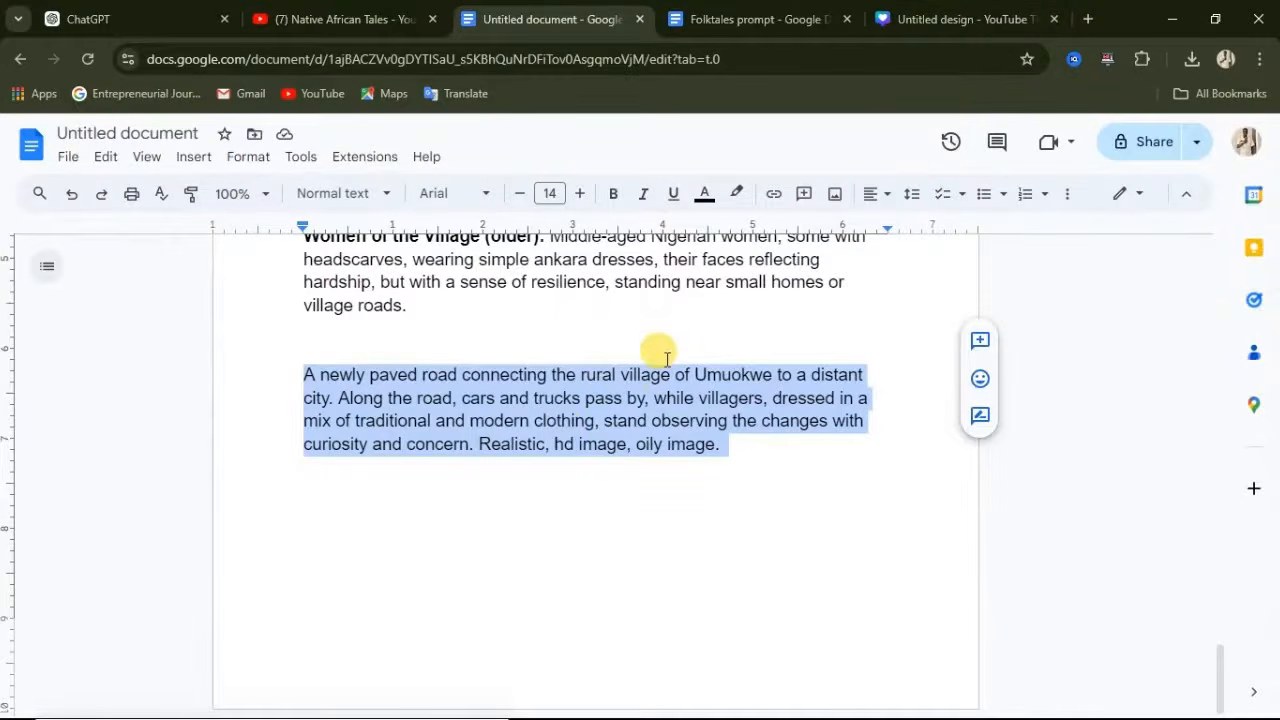
Add the title "No More virgins in the village, Every Women in the village Became Sex Workers" above the story in the Google Docs script.
scroll(575, 440, up, 20)
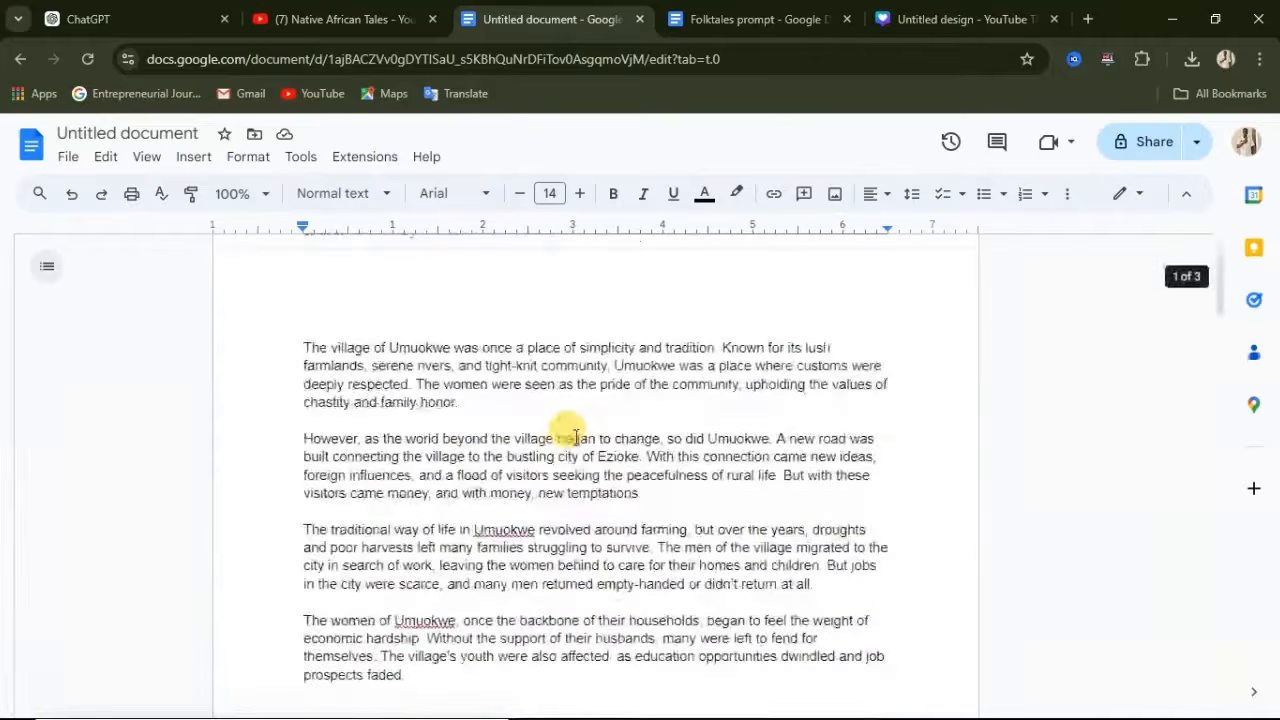
click(303, 347)
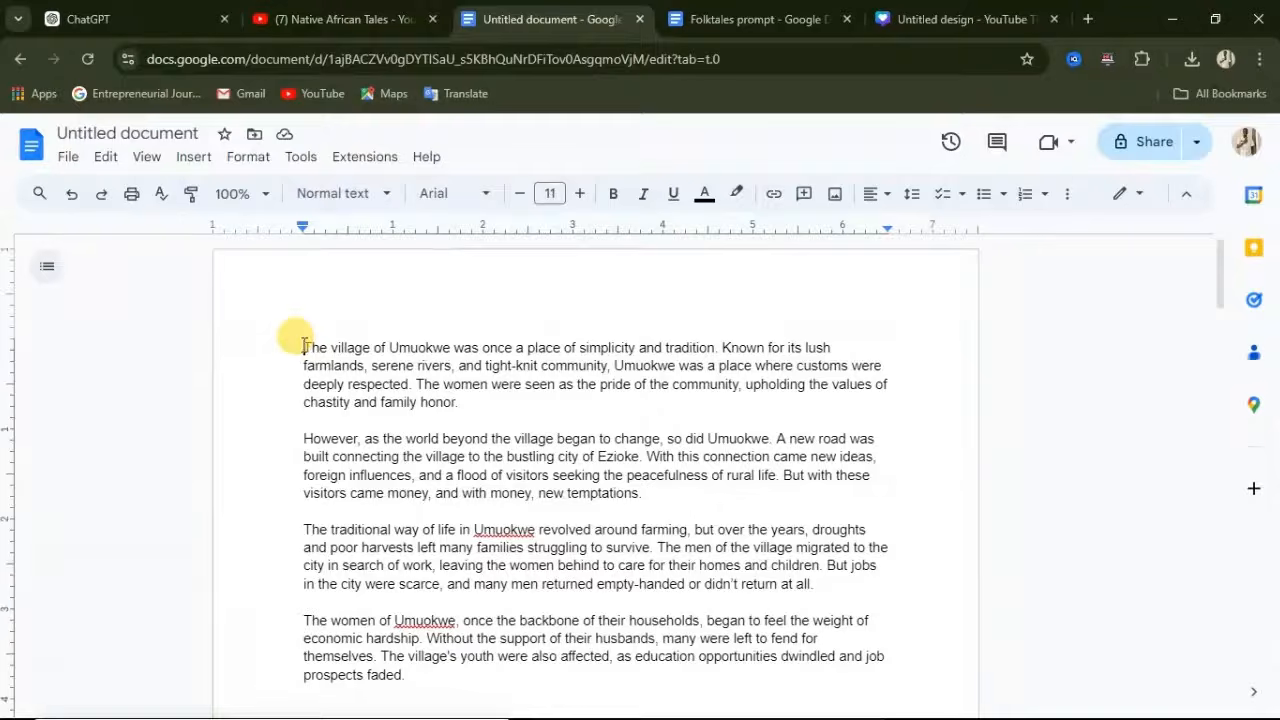
key(Return)
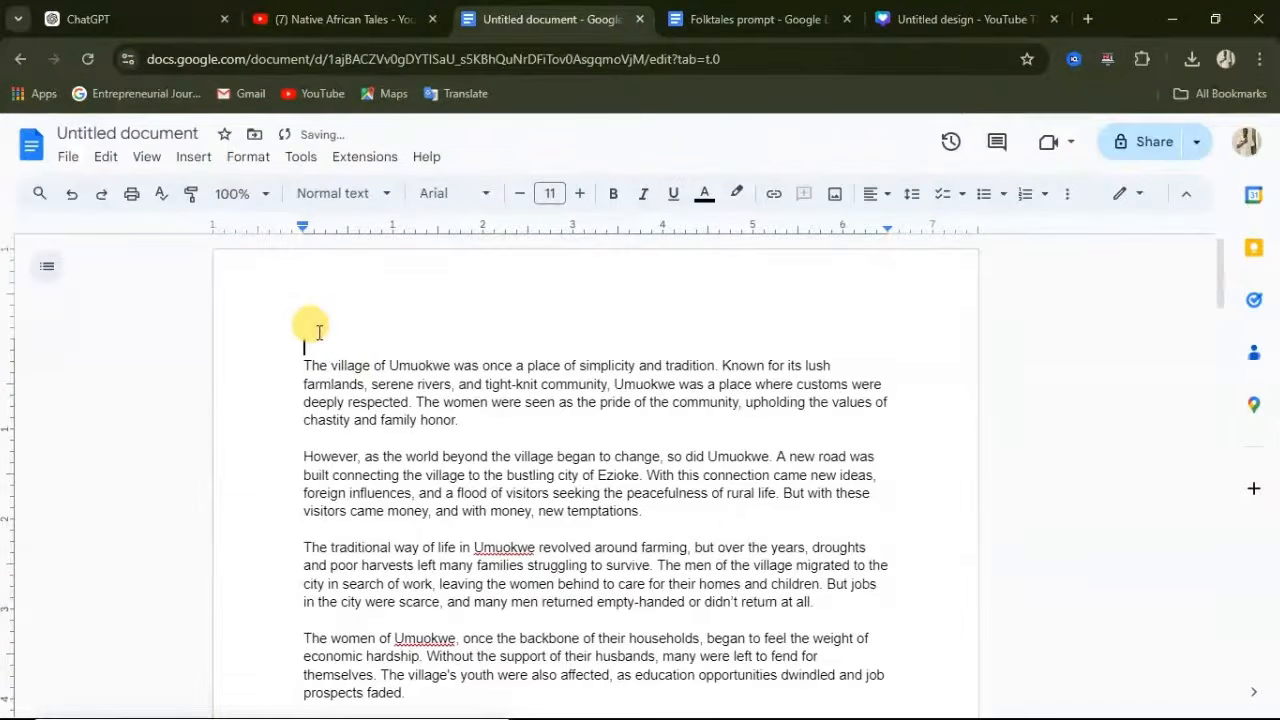
click(322, 19)
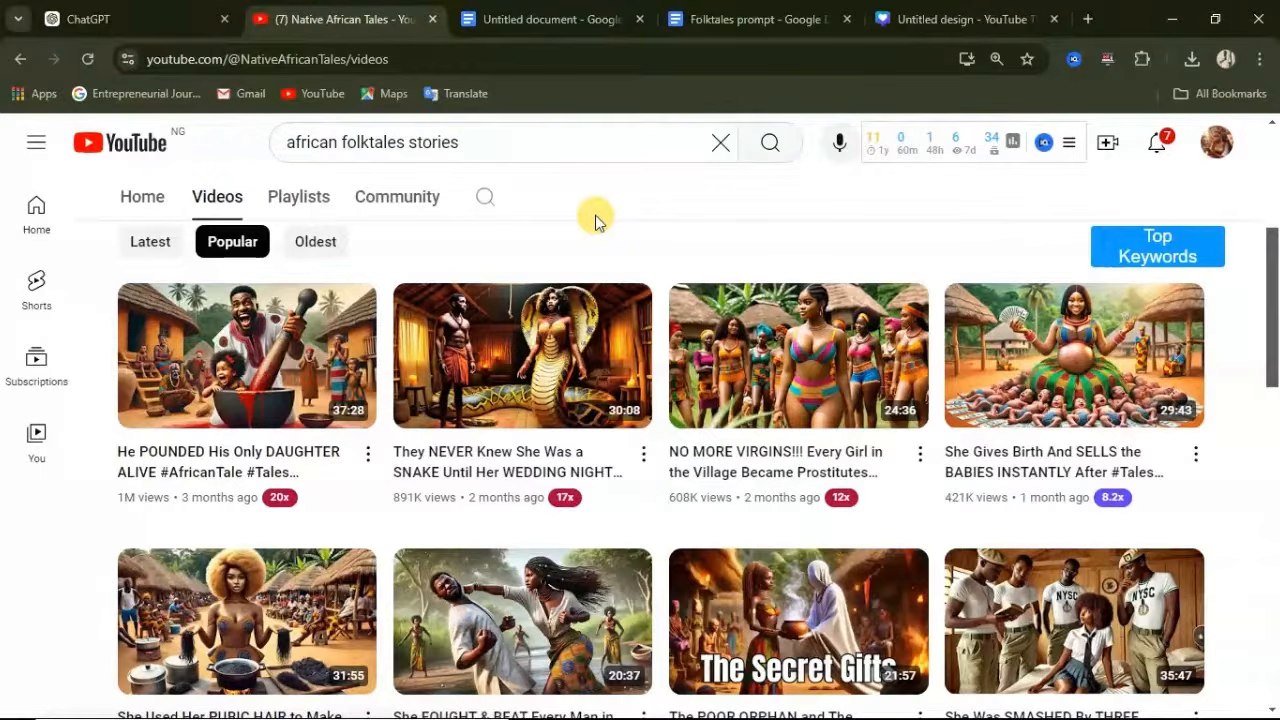
key(ctrl+Tab)
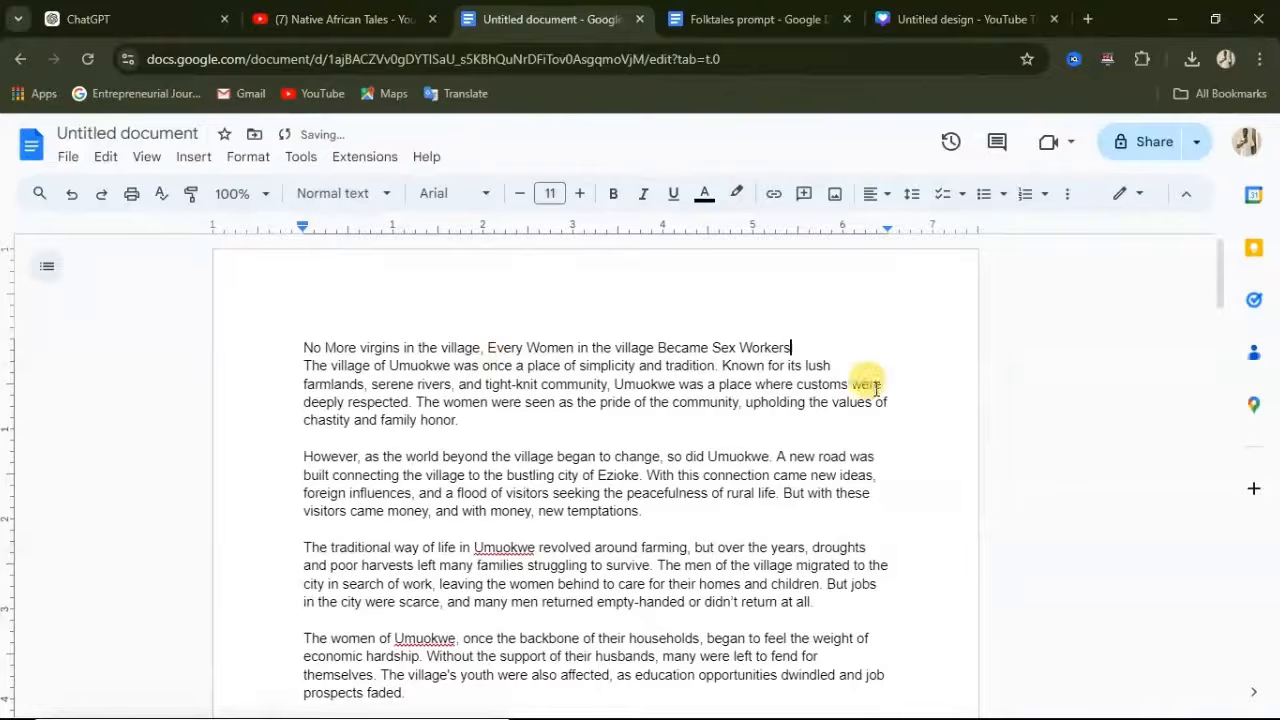
Make the story's title line bold and set its font size to 14.
drag(808, 347, 299, 313)
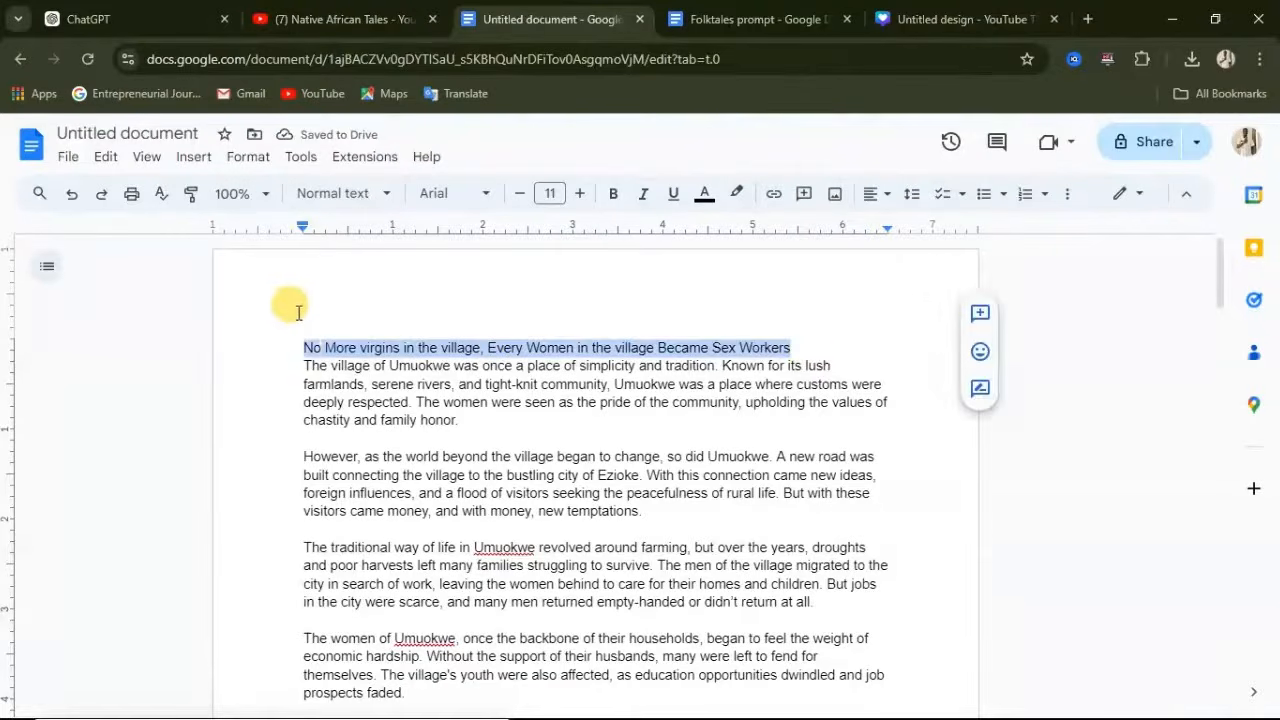
key(ctrl+b)
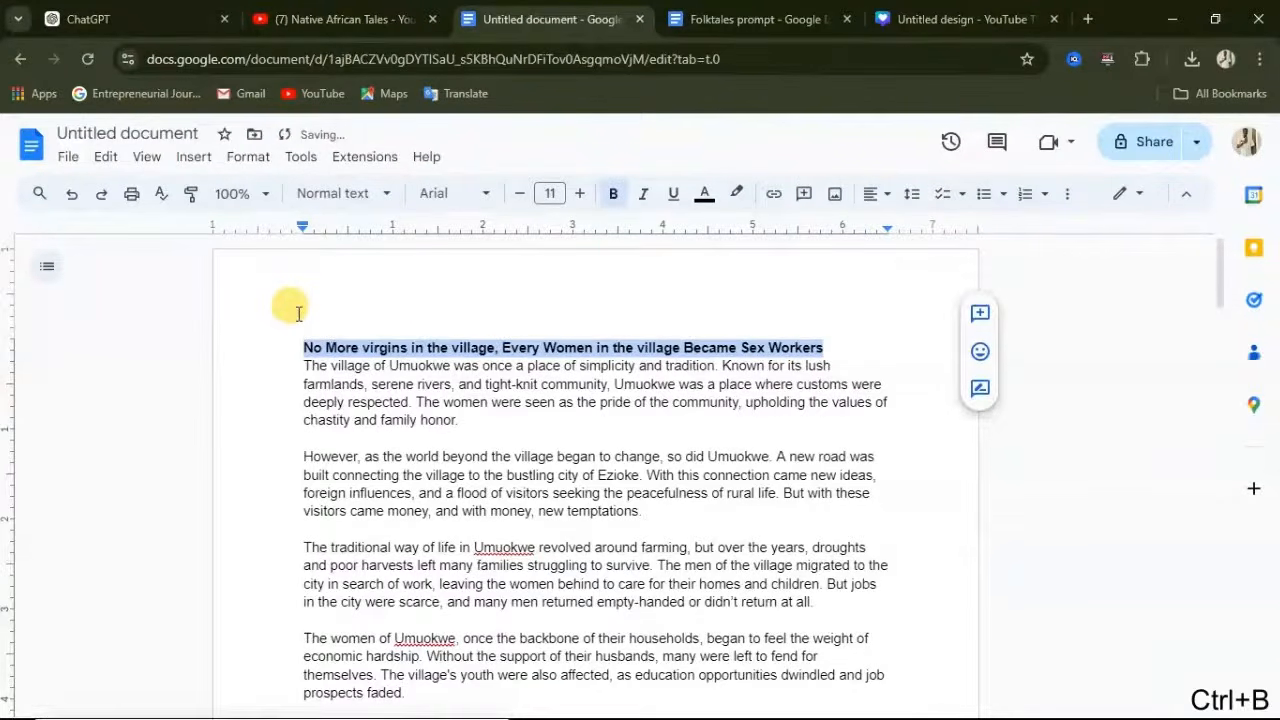
click(580, 193)
click(580, 193)
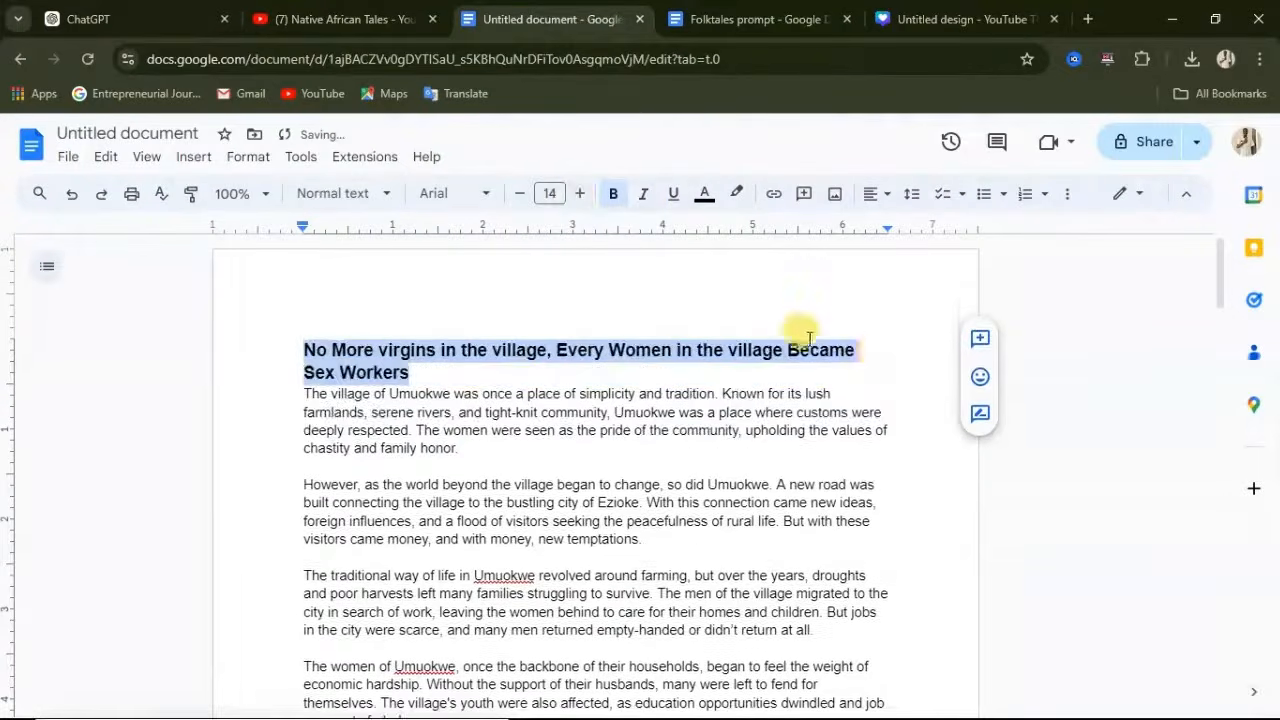
Insert a blank line below the title and revise its opening to "No More Virgins in the Village!!".
click(470, 372)
key(Return)
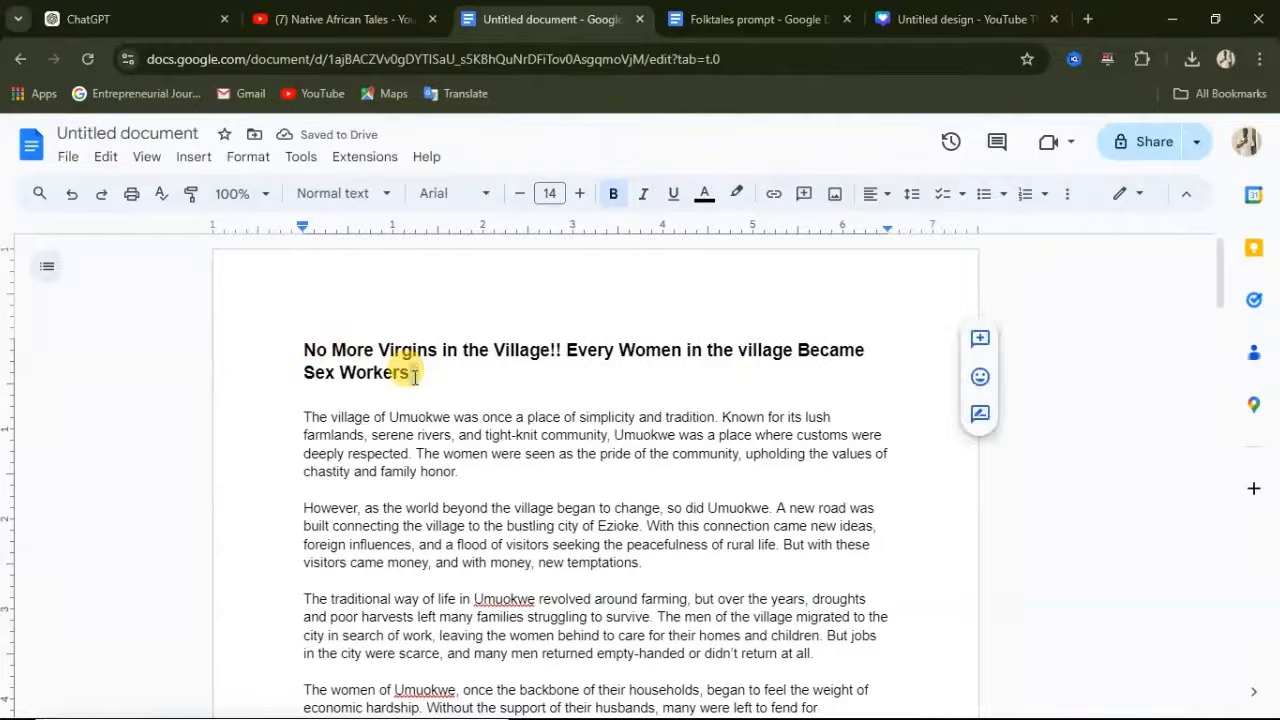
click(411, 373)
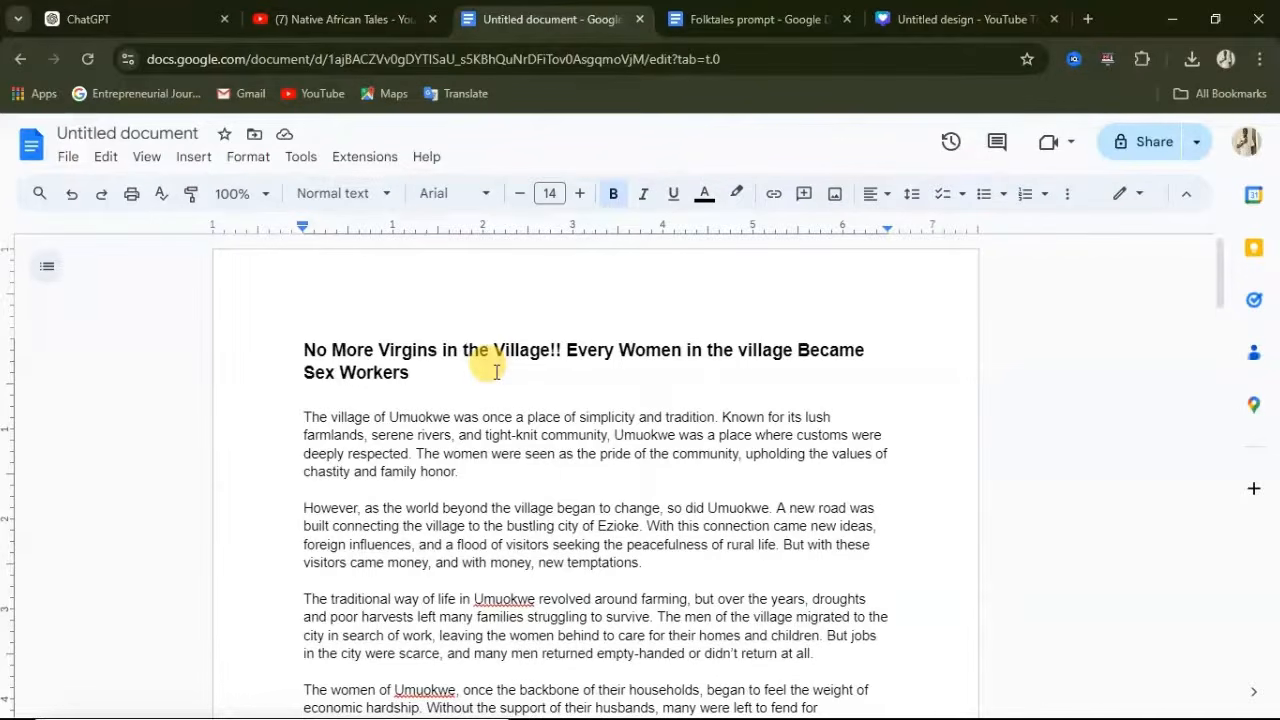
Search the web for "bing image creator" and open Image Creator in Bing.
click(295, 19)
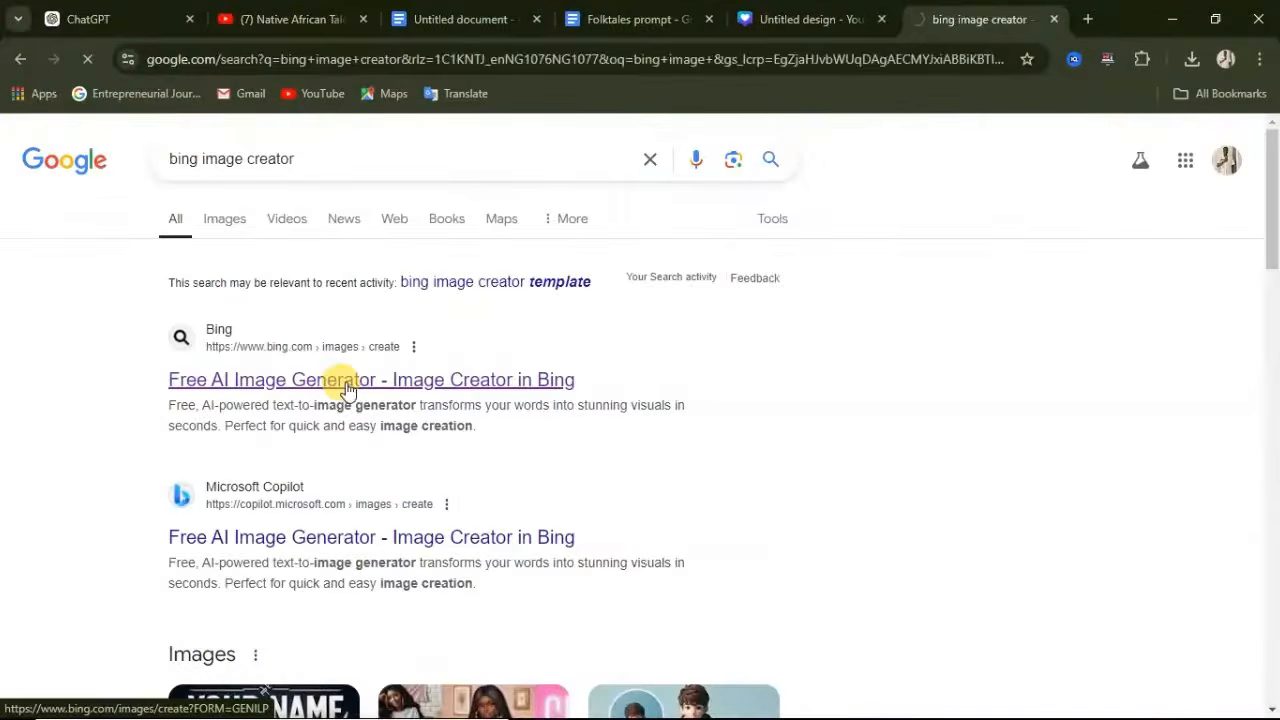
click(346, 387)
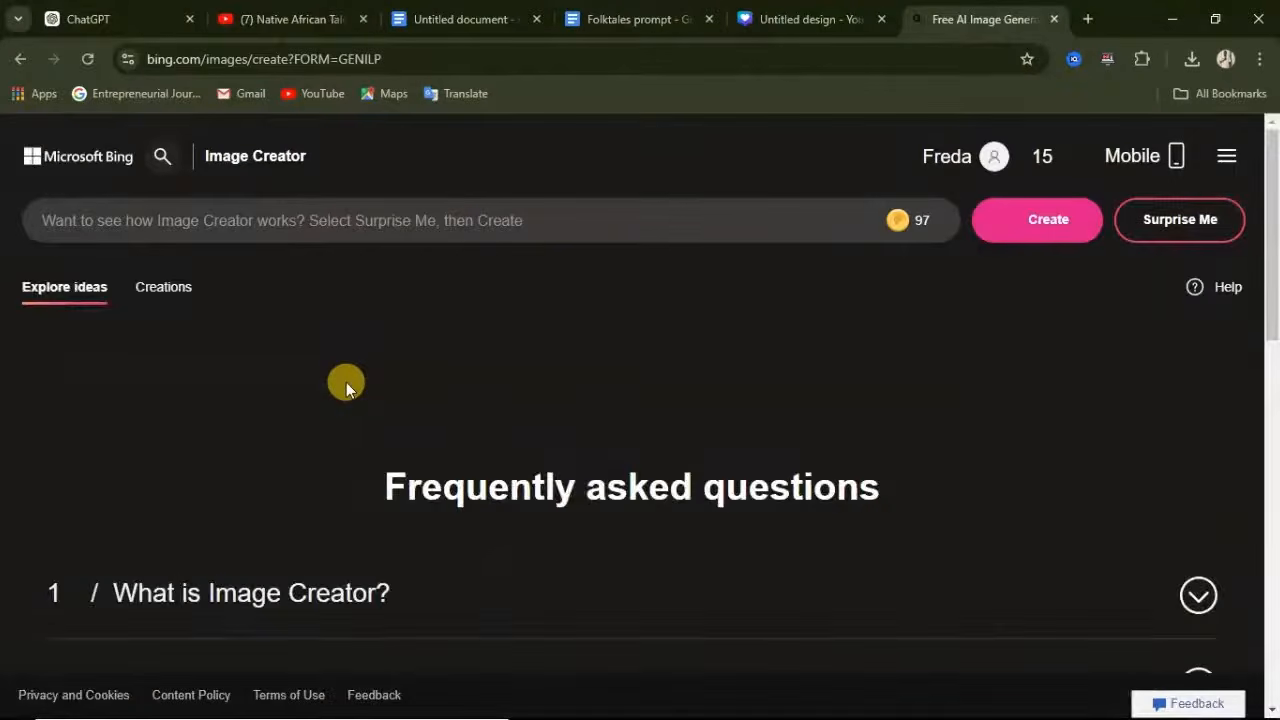
Write an image prompt for African women in short skirts with some body parts exposed, standing in a village setting, realistic, HD, oily image.
click(203, 216)
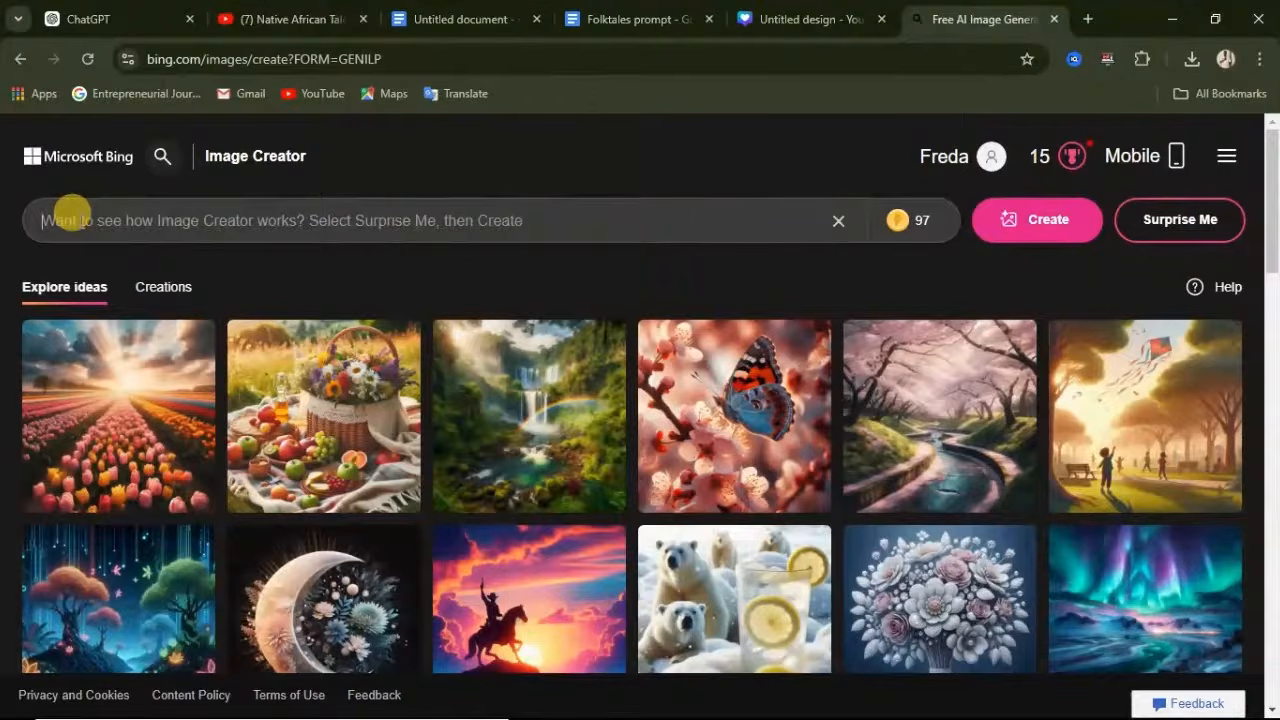
text(image of)
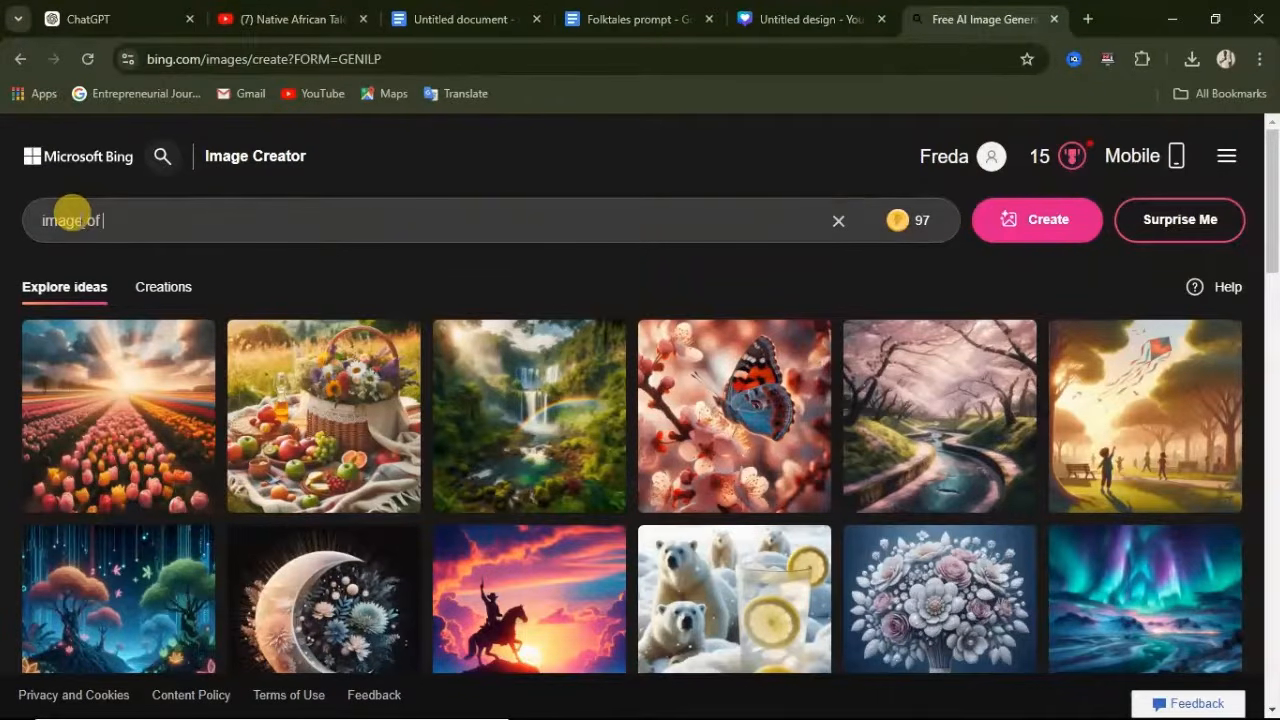
text( african women, dressed in)
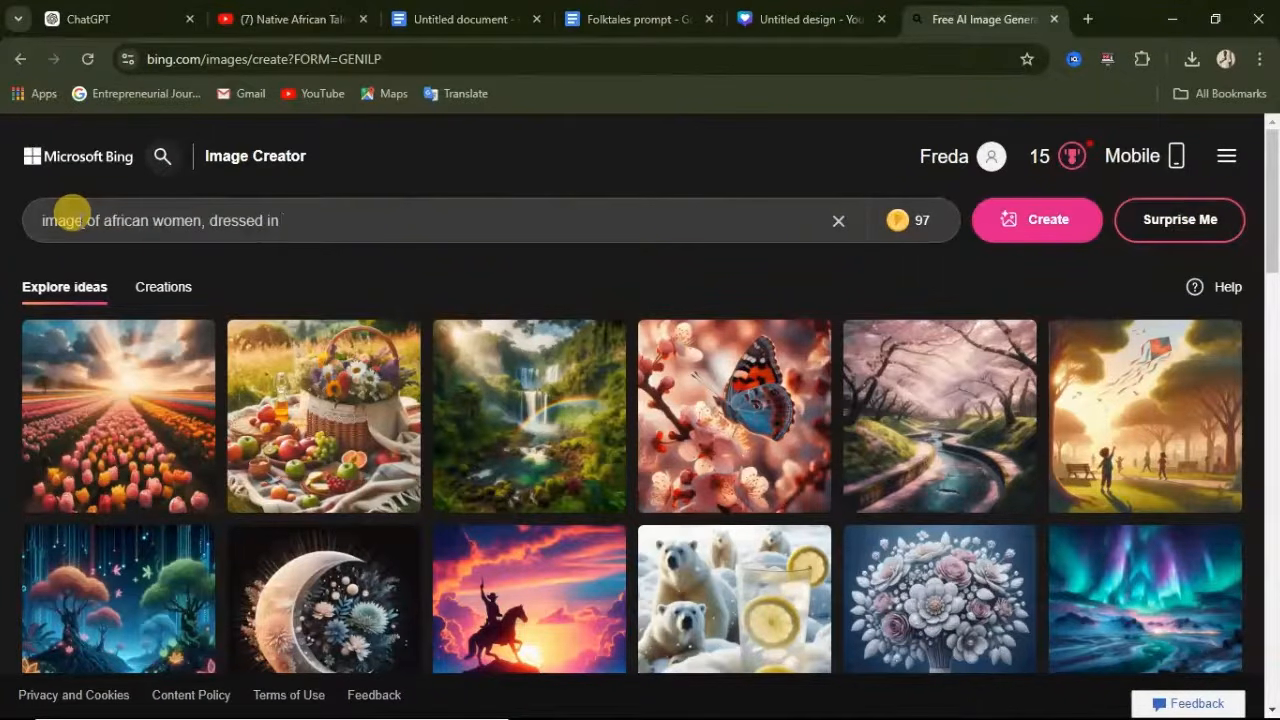
text( short skirts, with some pa)
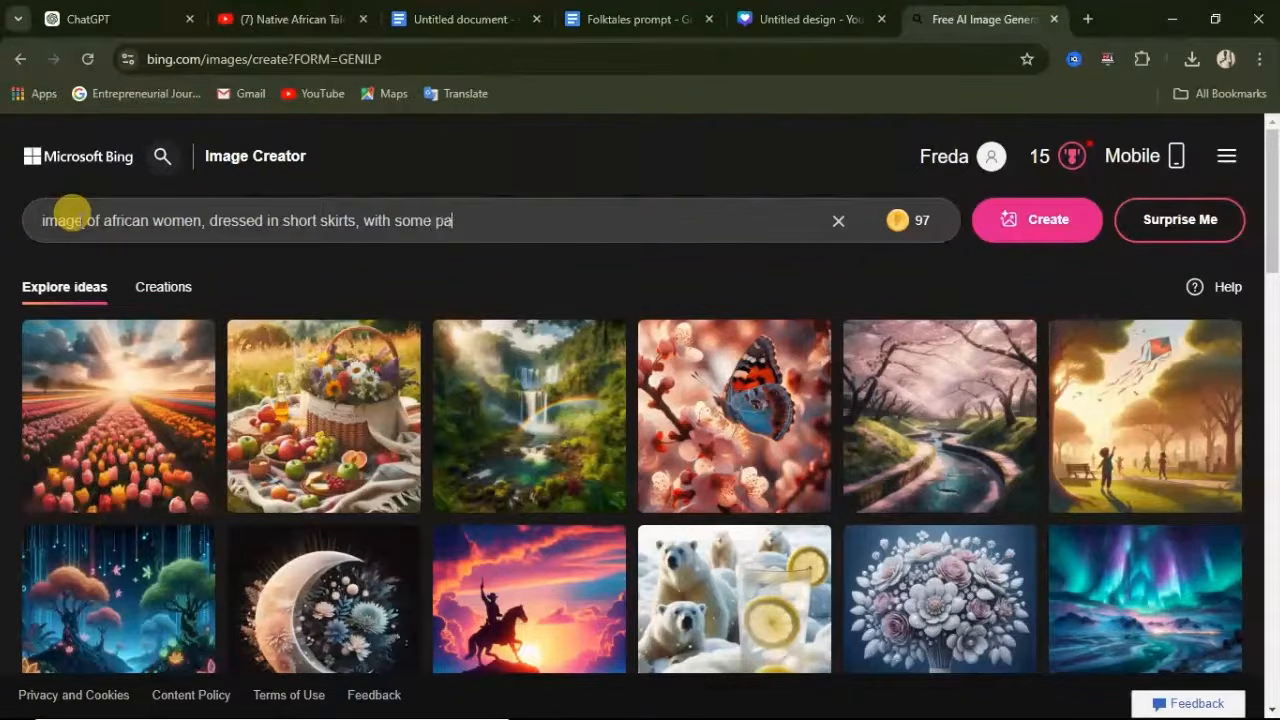
text(rts of their body been expos)
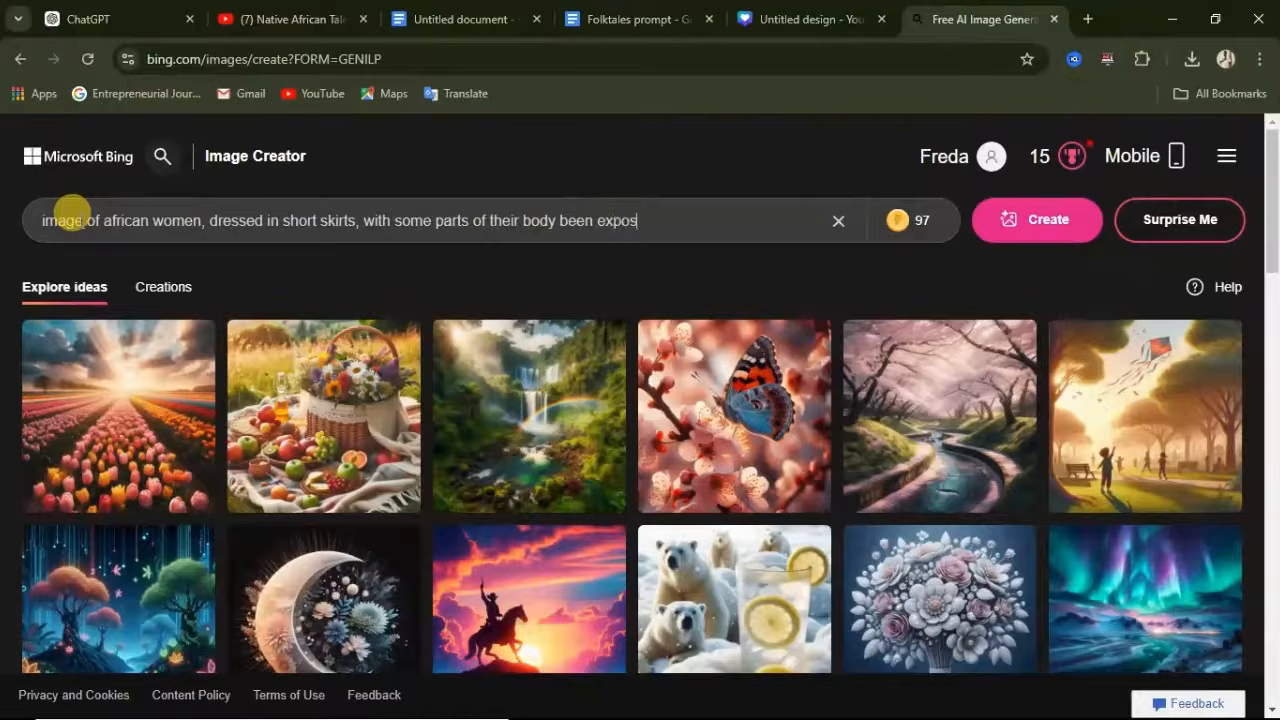
text(ed, they are ar)
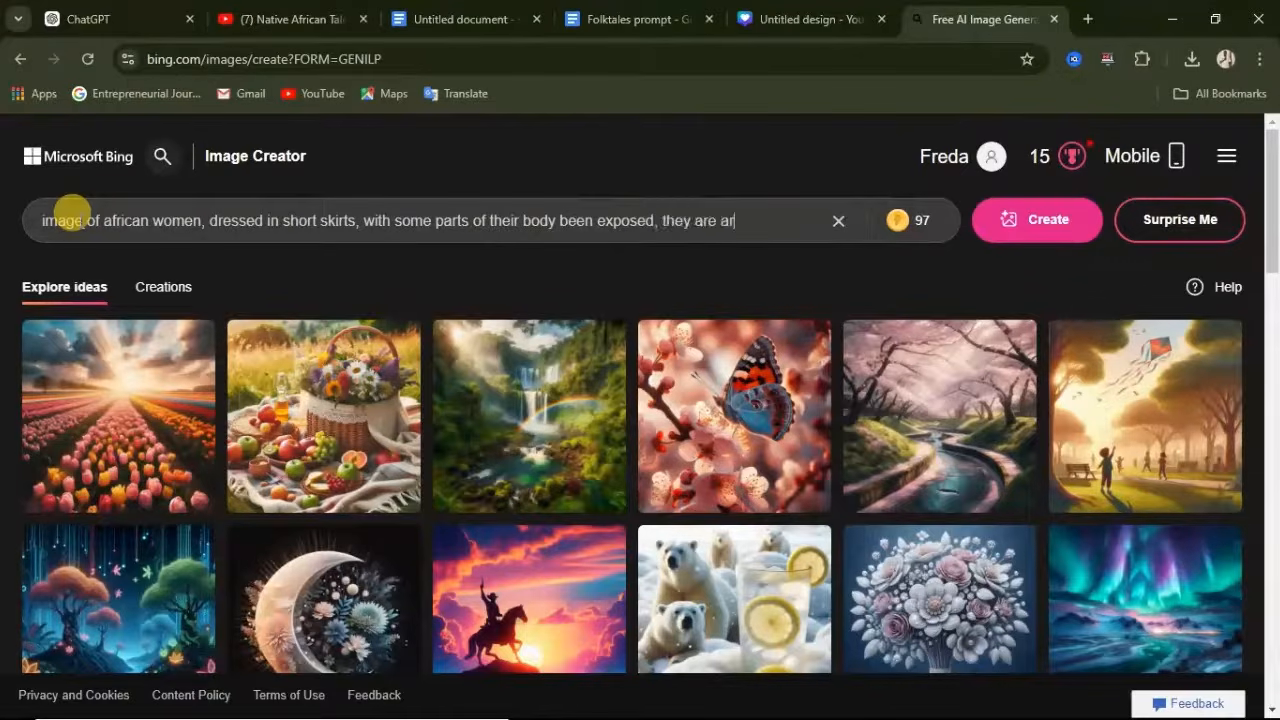
text(tanding in a village setting, realistic, hd image, oily)
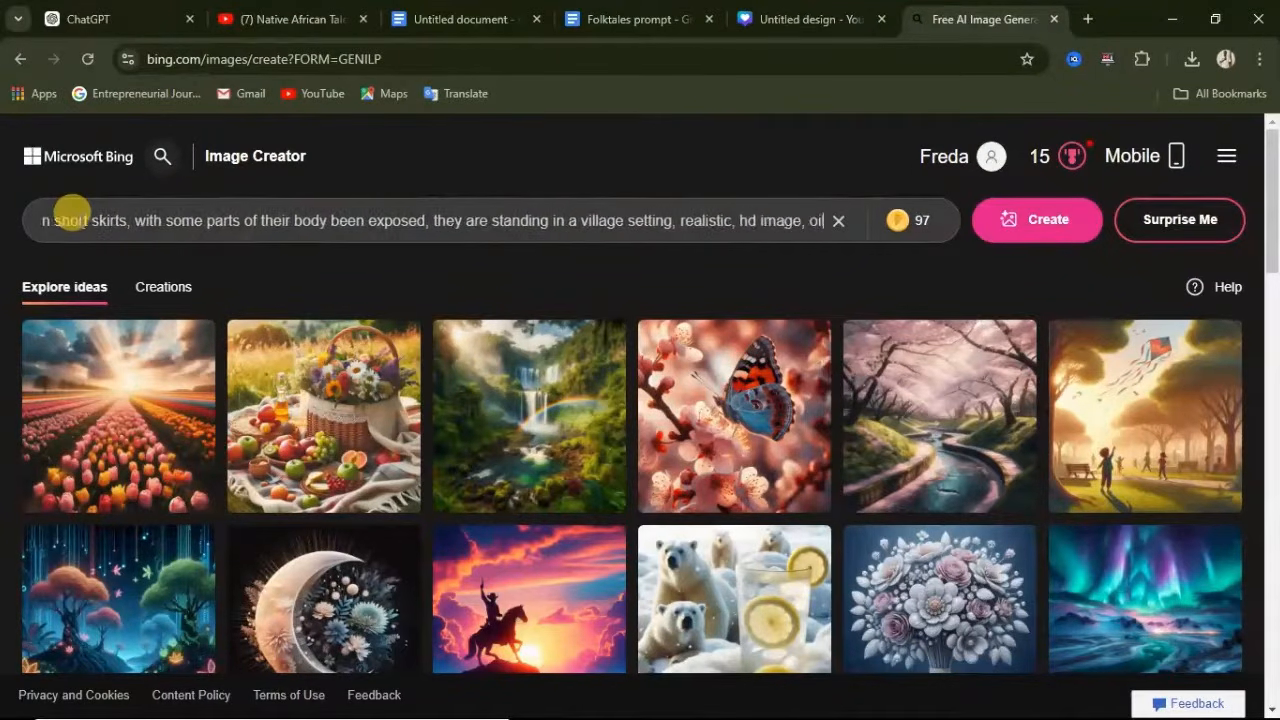
text( image)
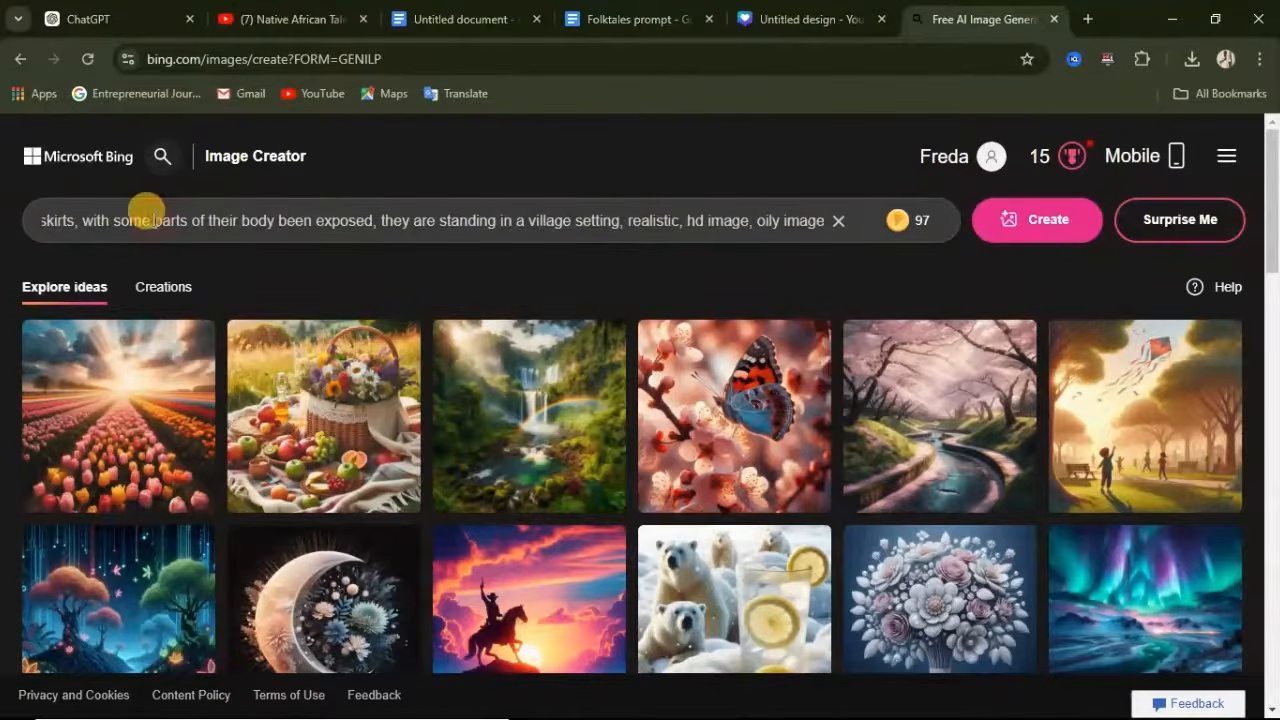
Copy the whole image prompt and try to generate images from it.
drag(148, 213, 182, 220)
key(ctrl+a)
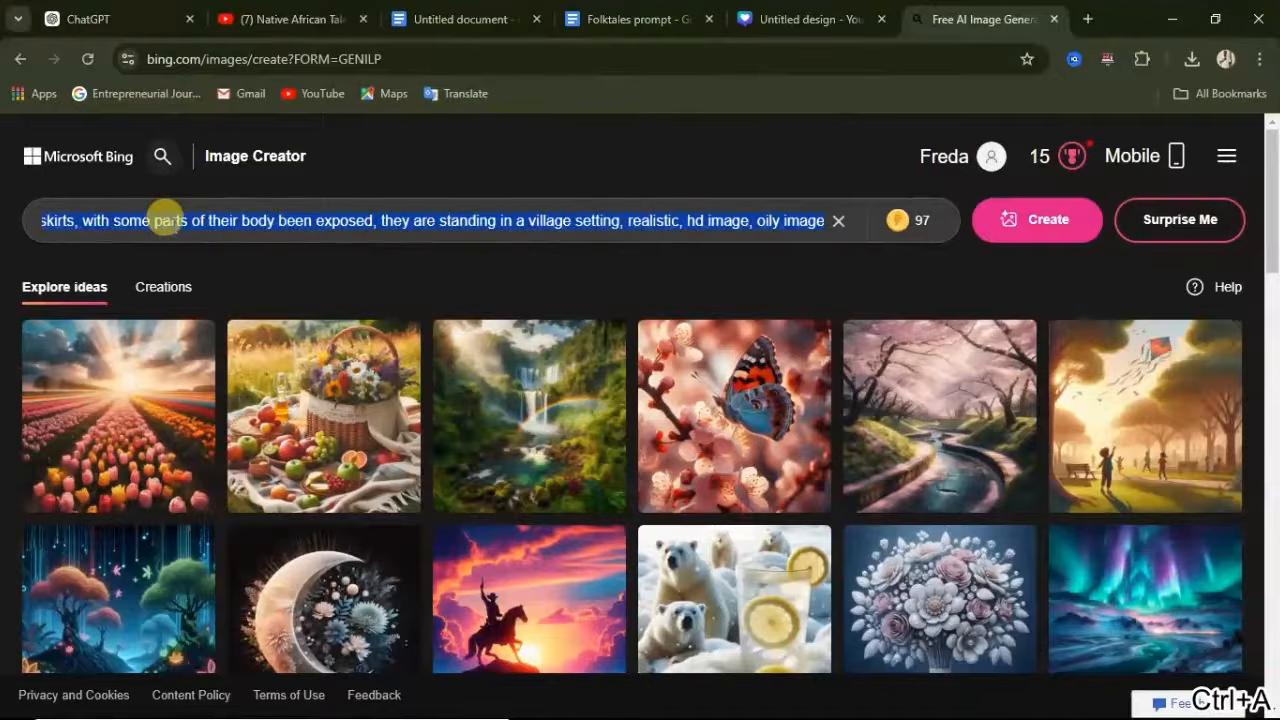
right_click(172, 226)
click(204, 316)
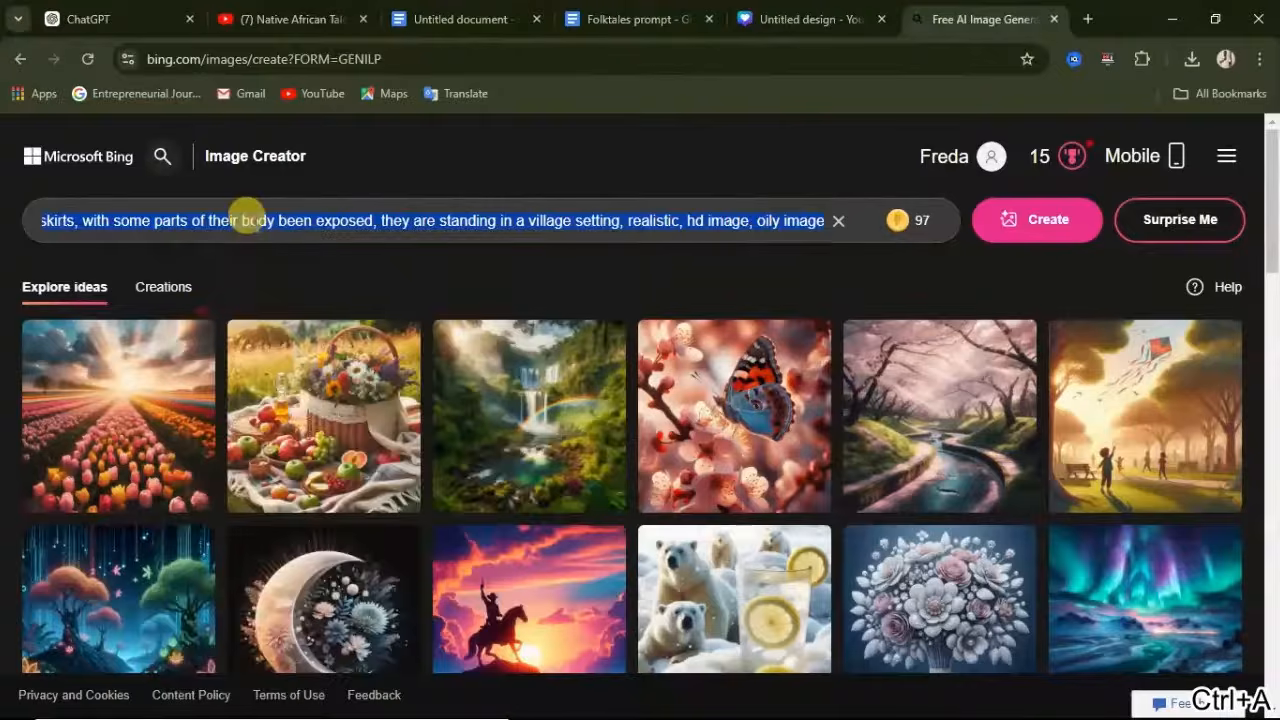
click(246, 220)
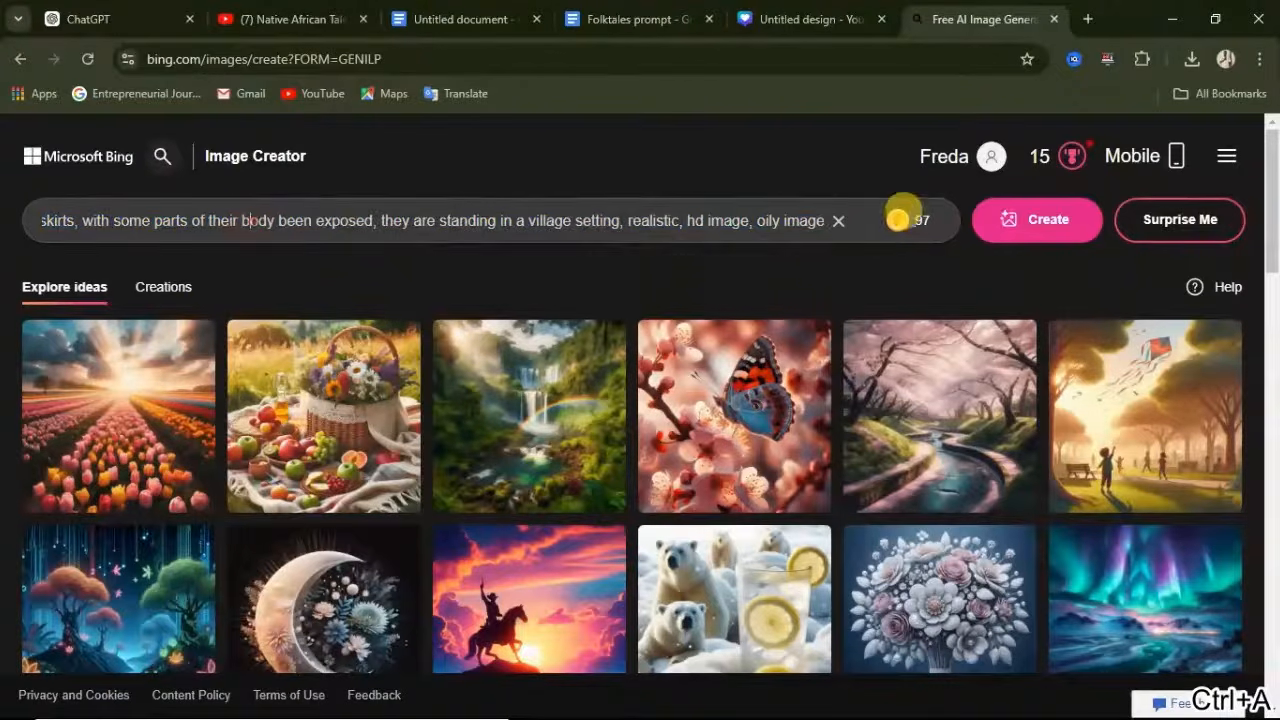
click(1050, 228)
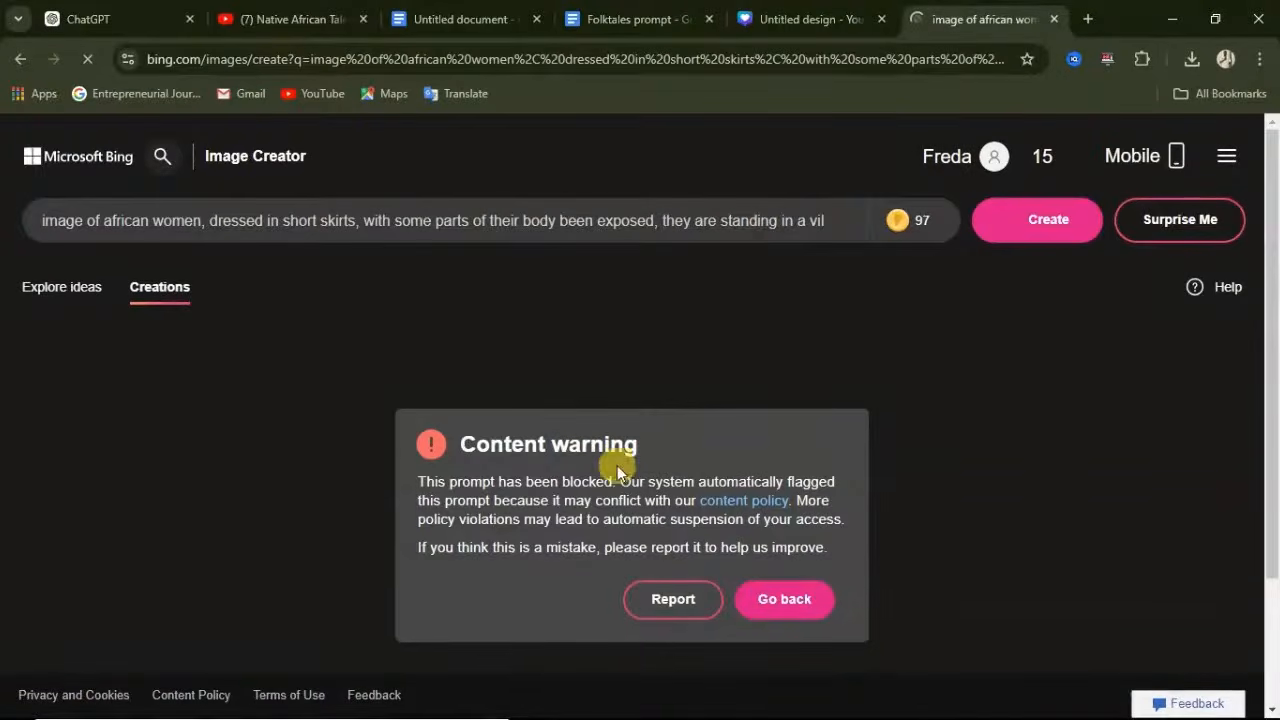
scroll(526, 477, down, 1)
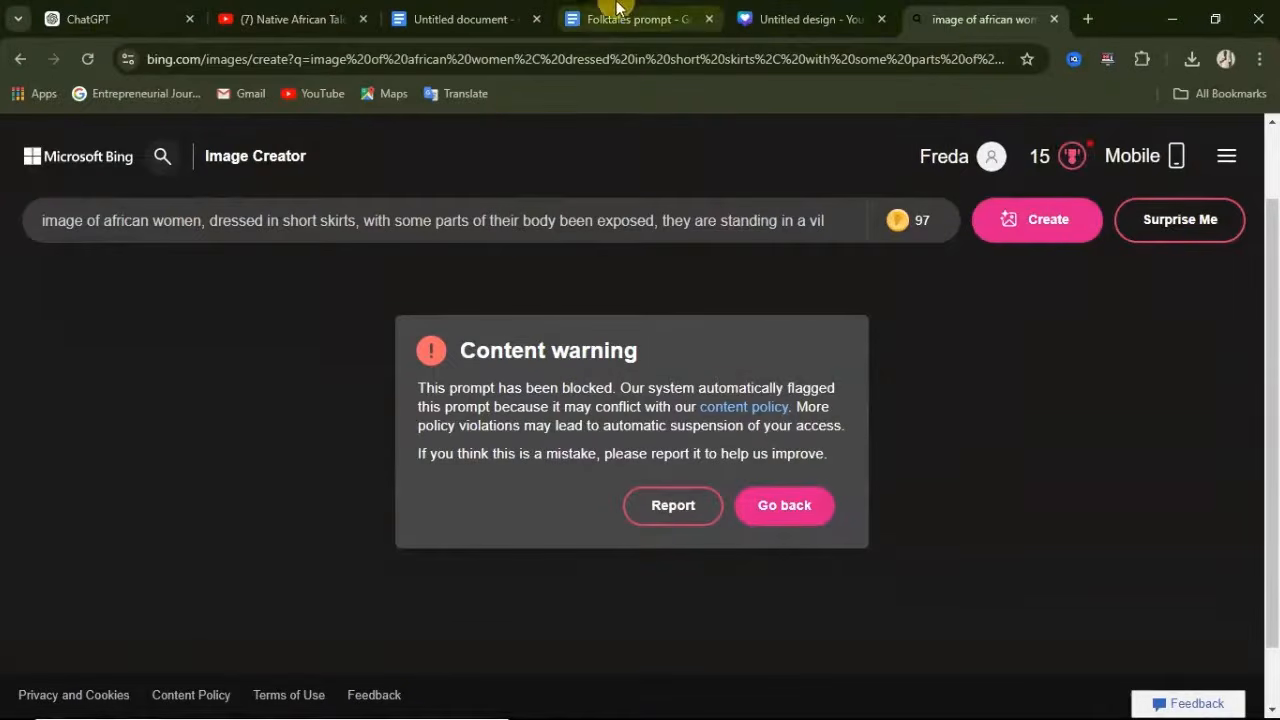
Switch to the ChatGPT conversation and begin a message with "this is an image prompt" followed by the copied prompt in quotation marks.
click(114, 21)
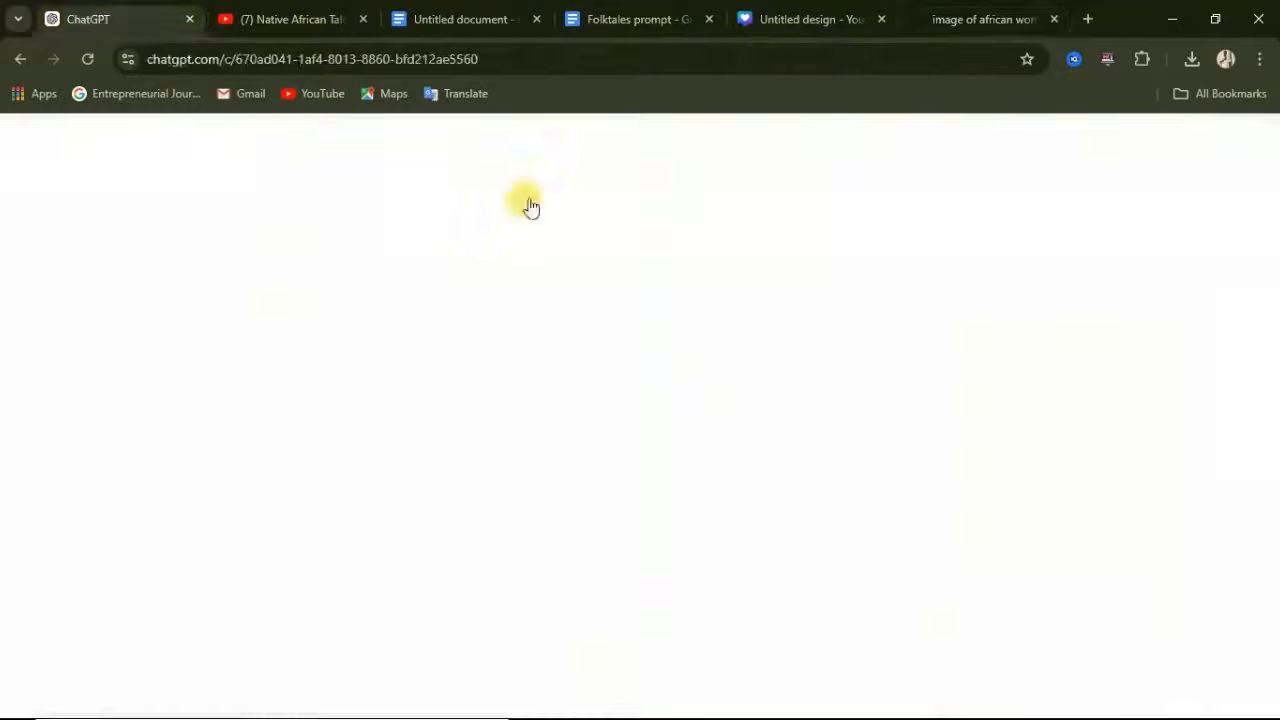
scroll(571, 466, down, 4)
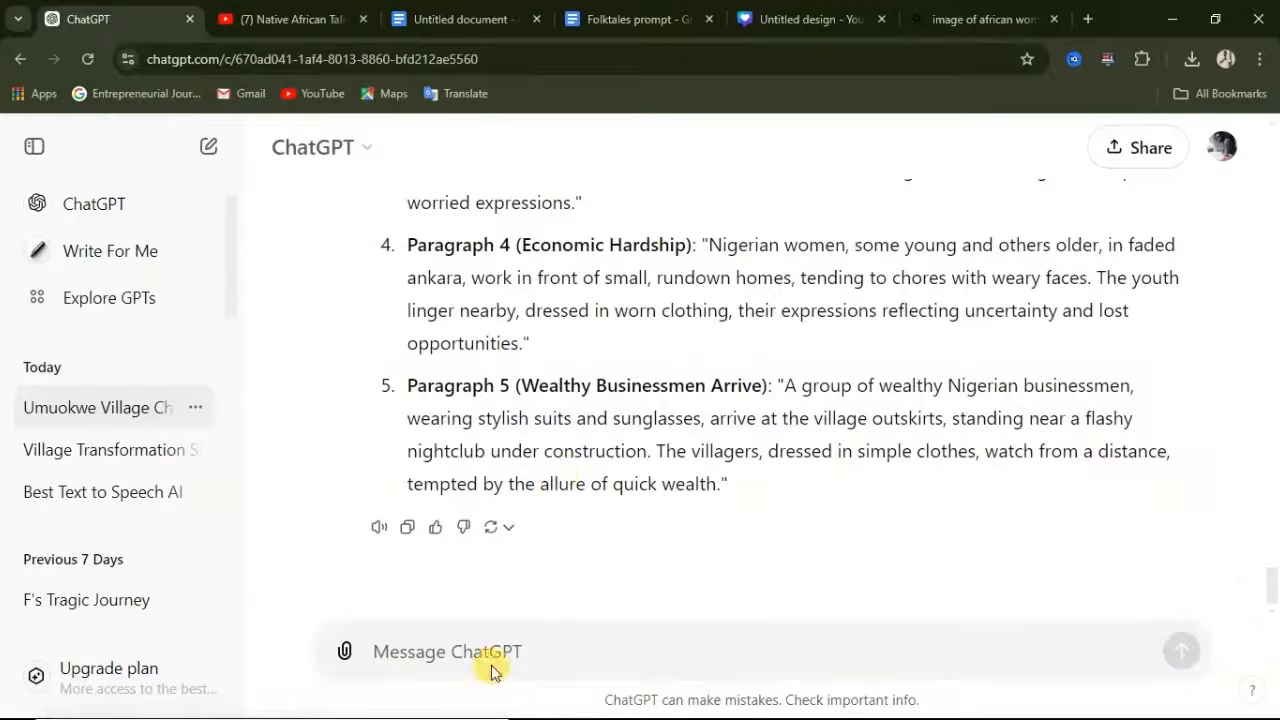
click(483, 652)
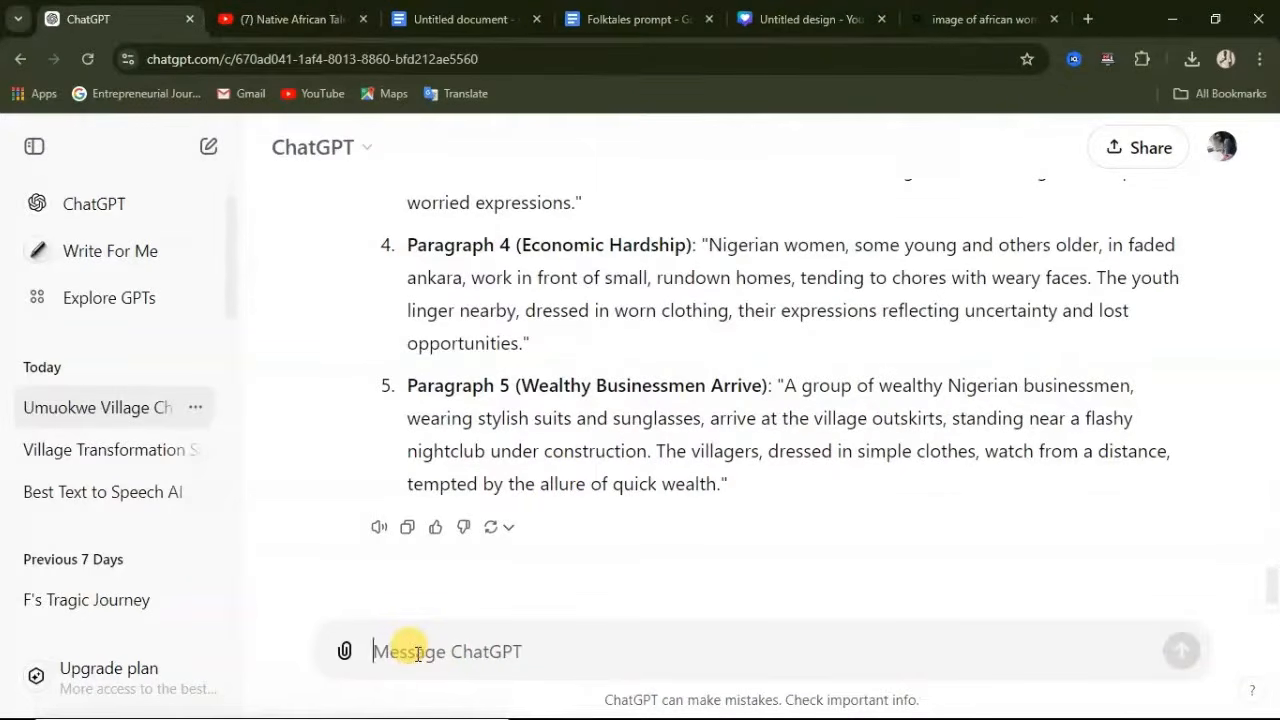
text(this is an image prompt ")
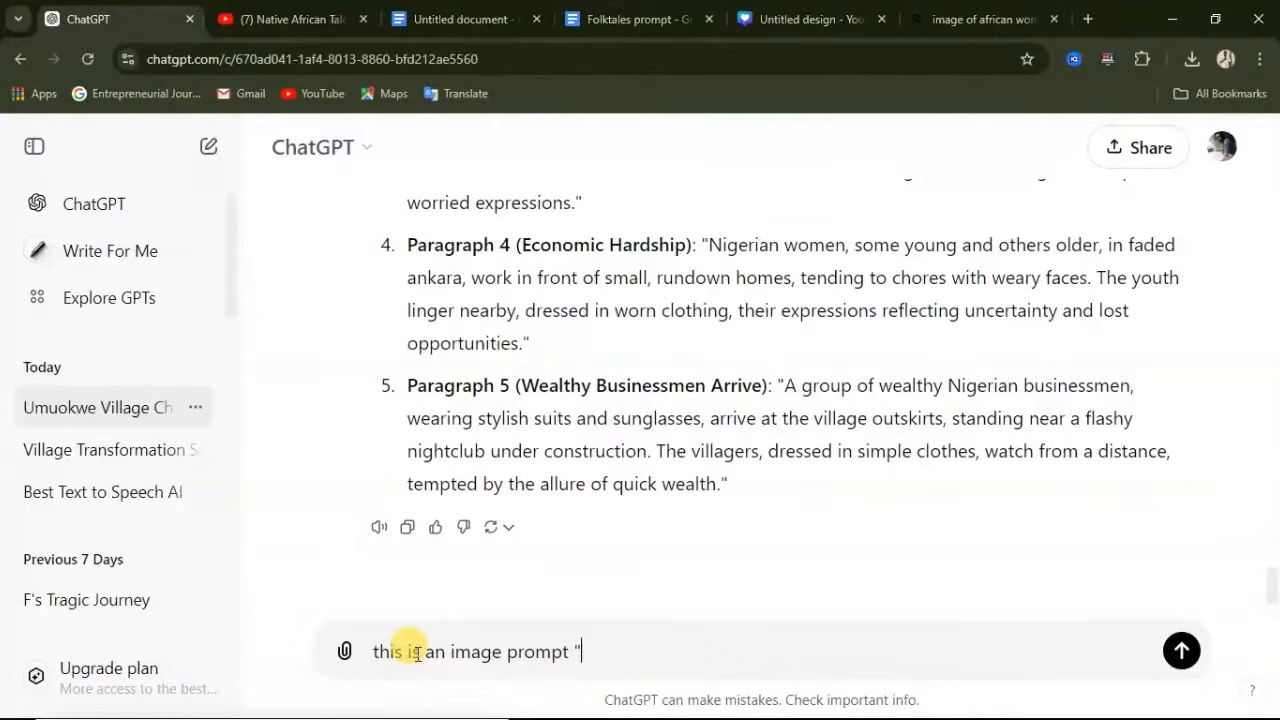
key(ctrl+v)
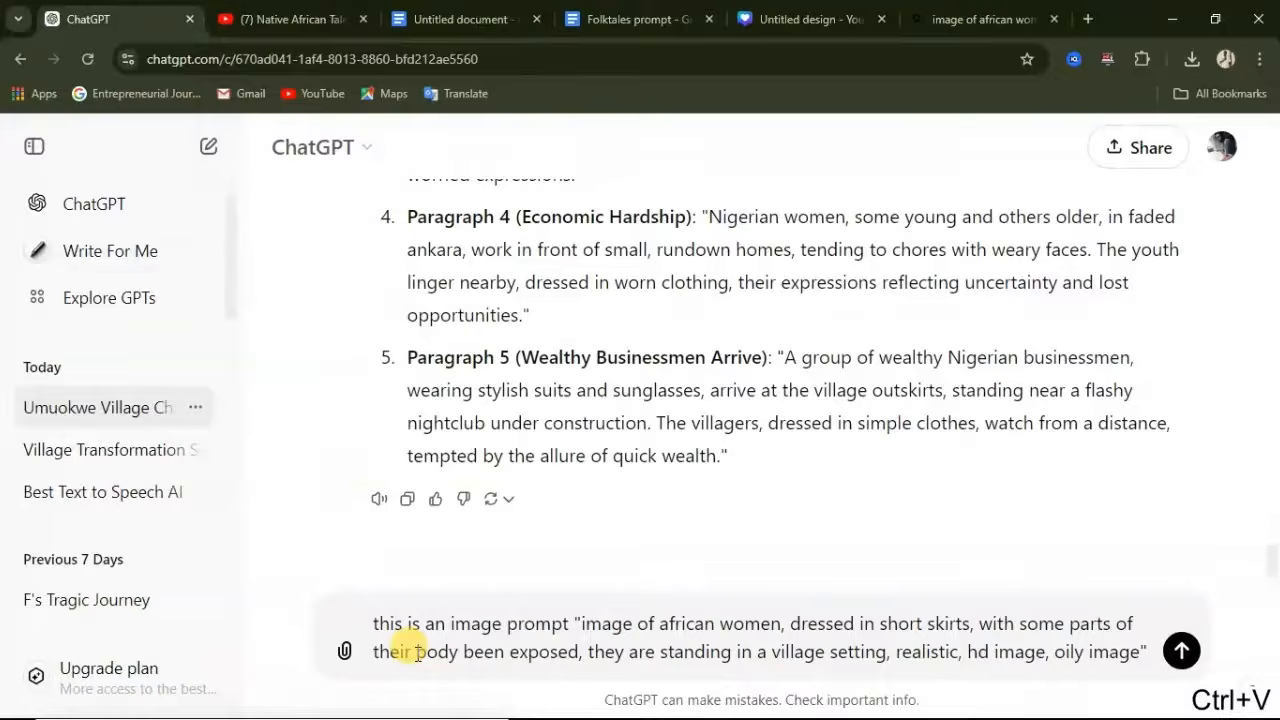
Add a line asking to rewrite the prompt so it is appropriate and the AI image generator does not block it, and send the message.
key(shift+Return)
text(i don't want an)
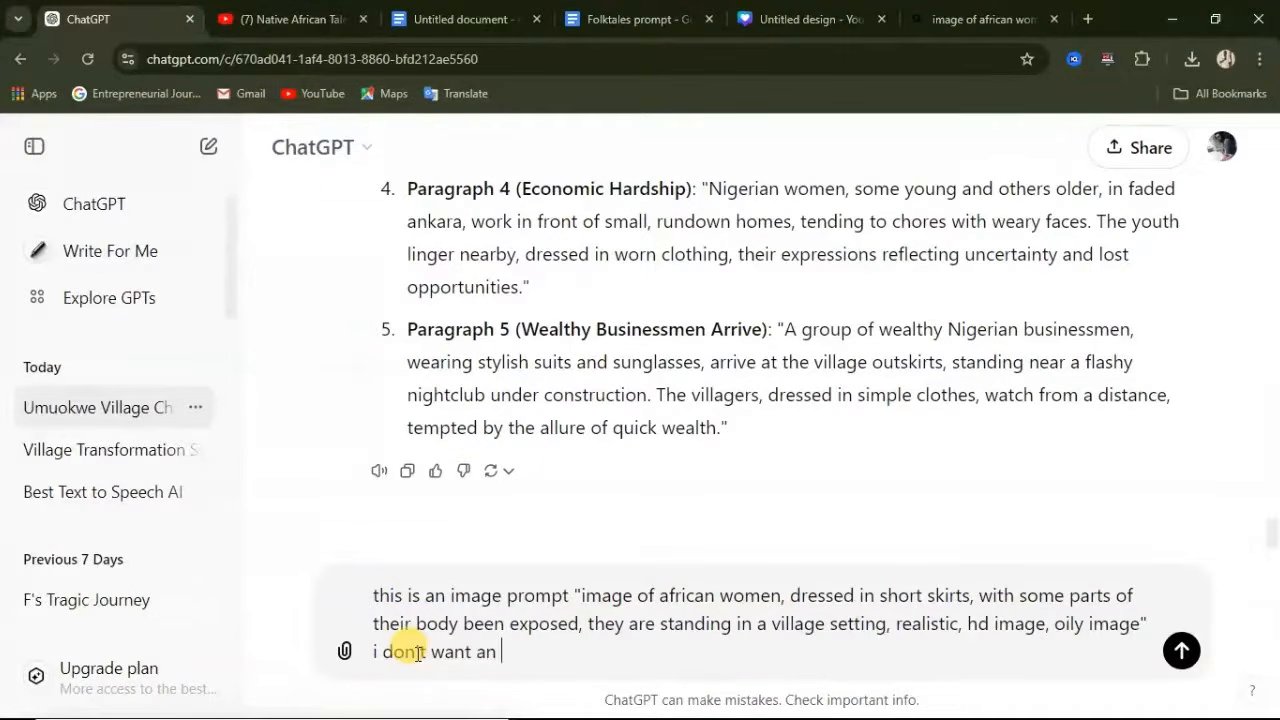
text( ai image generator to )
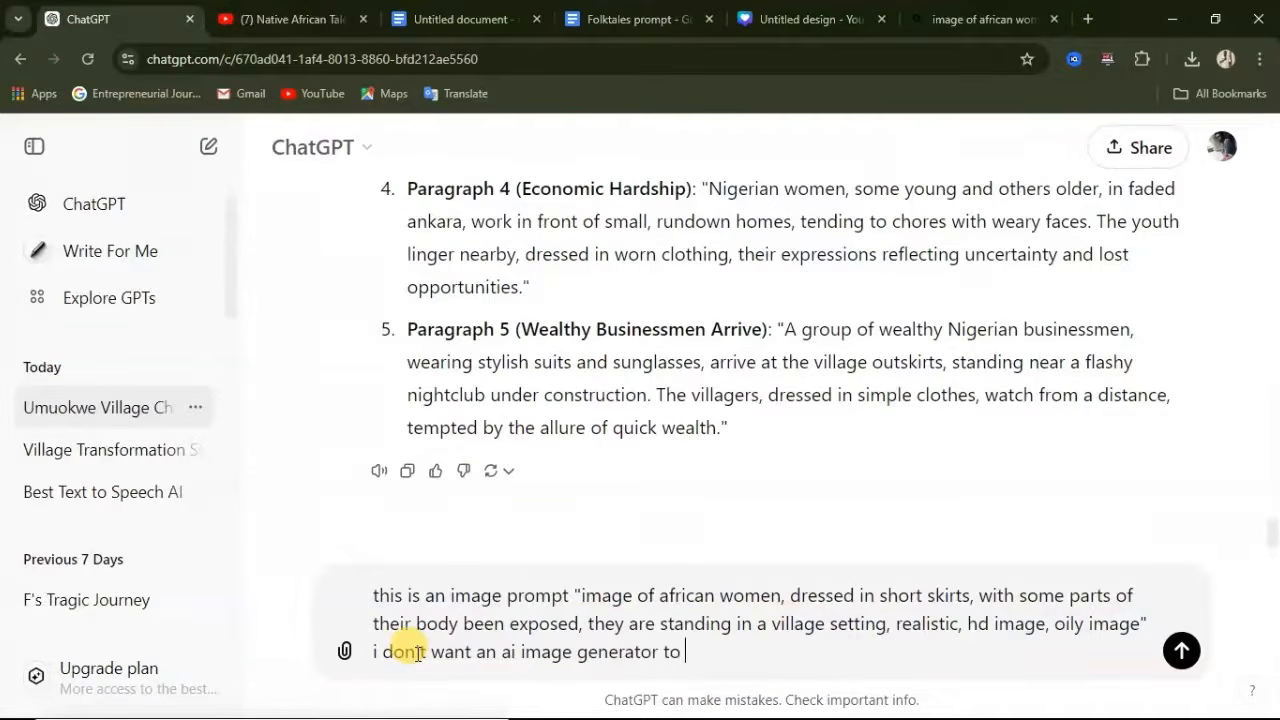
text(block my prompt, so i w)
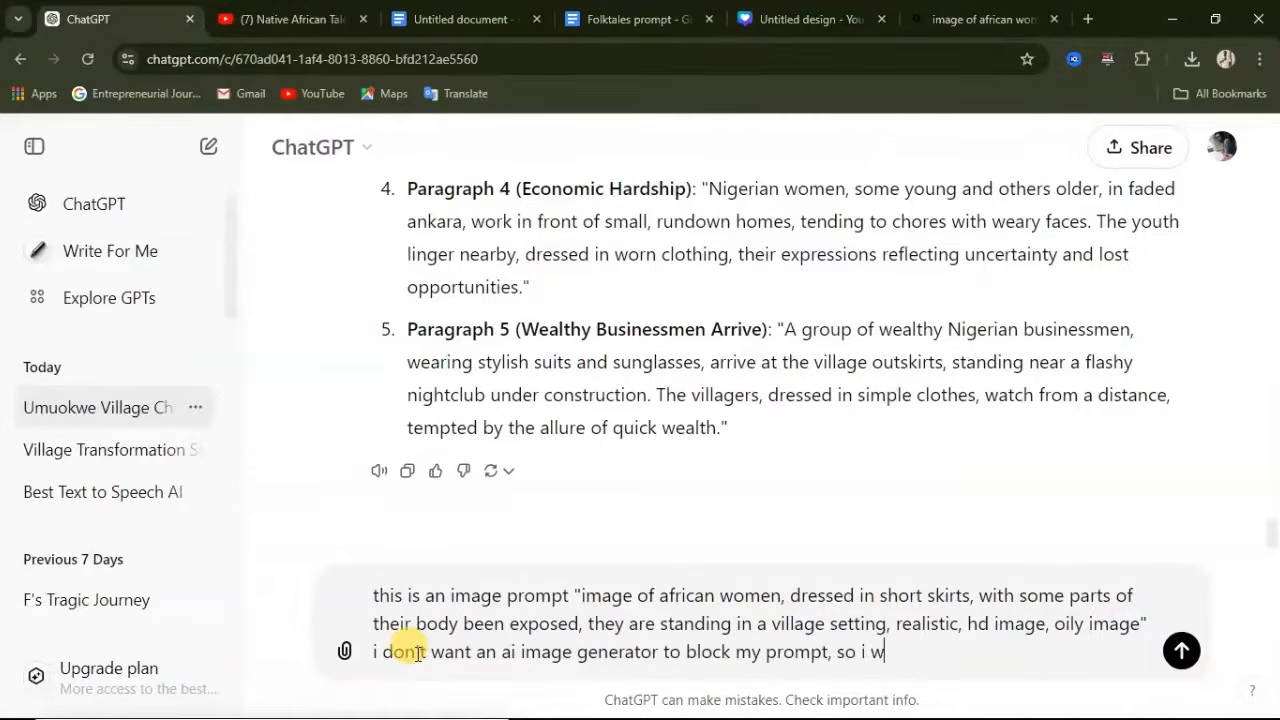
text(ant you to rew)
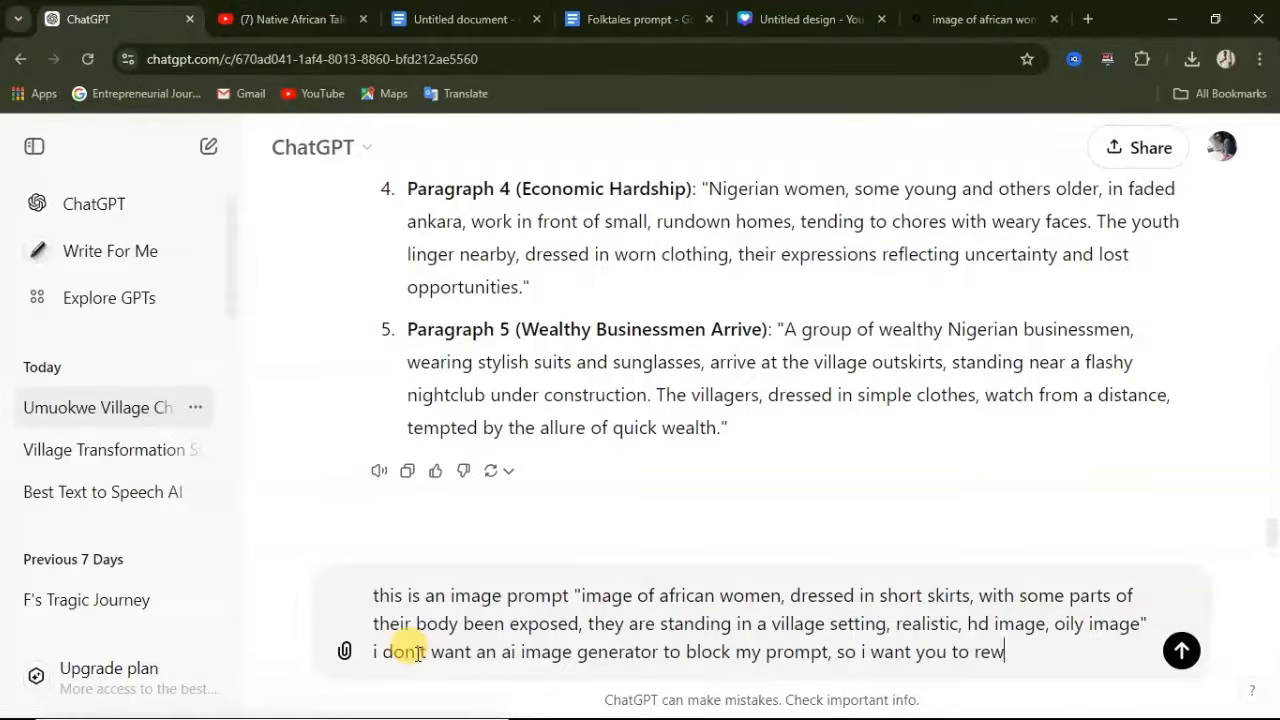
text(rite this prompt )
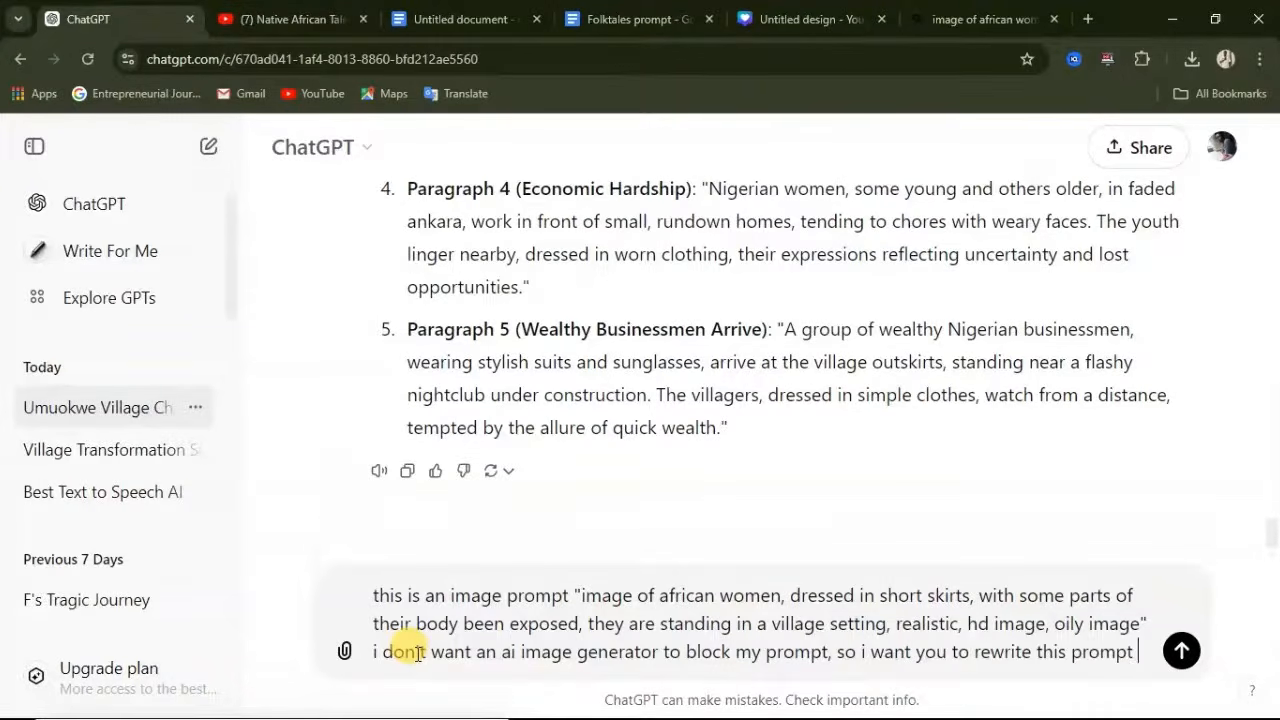
text(so that is)
key(BackSpace)
key(BackSpace)
text(t is appropriate for the websiste)
key(BackSpace)
text(te to generate the image)
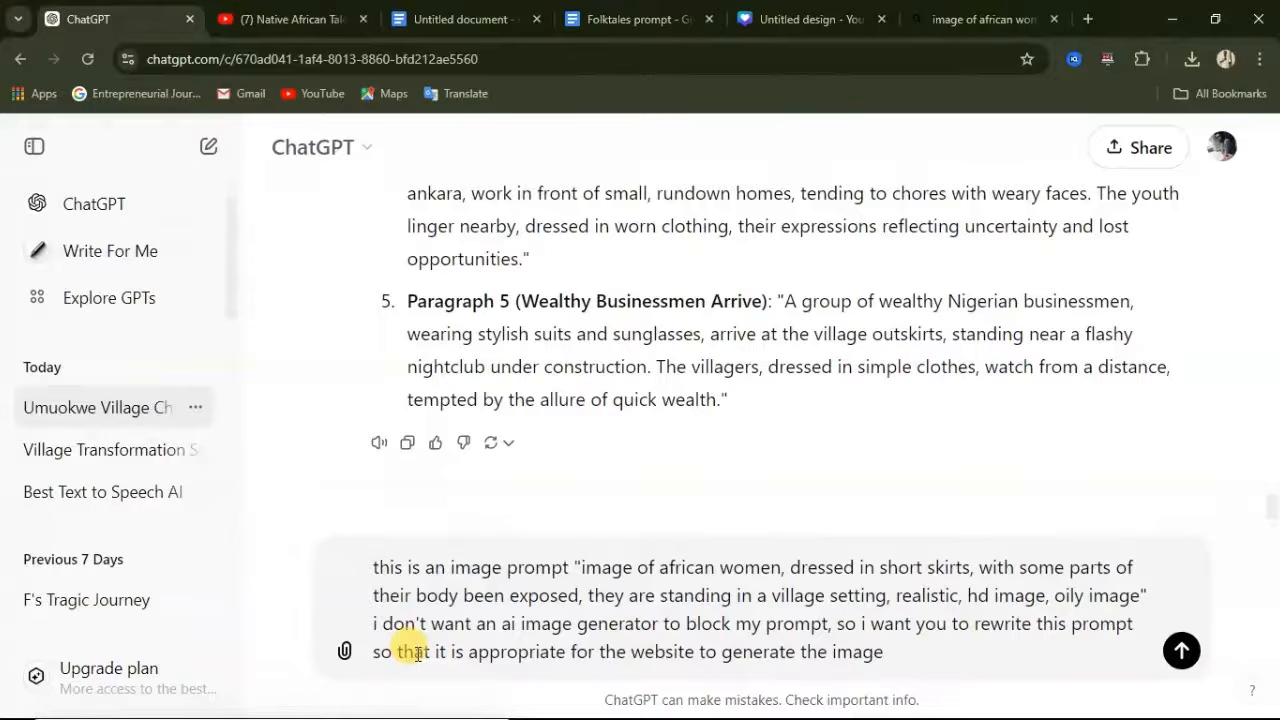
key(Return)
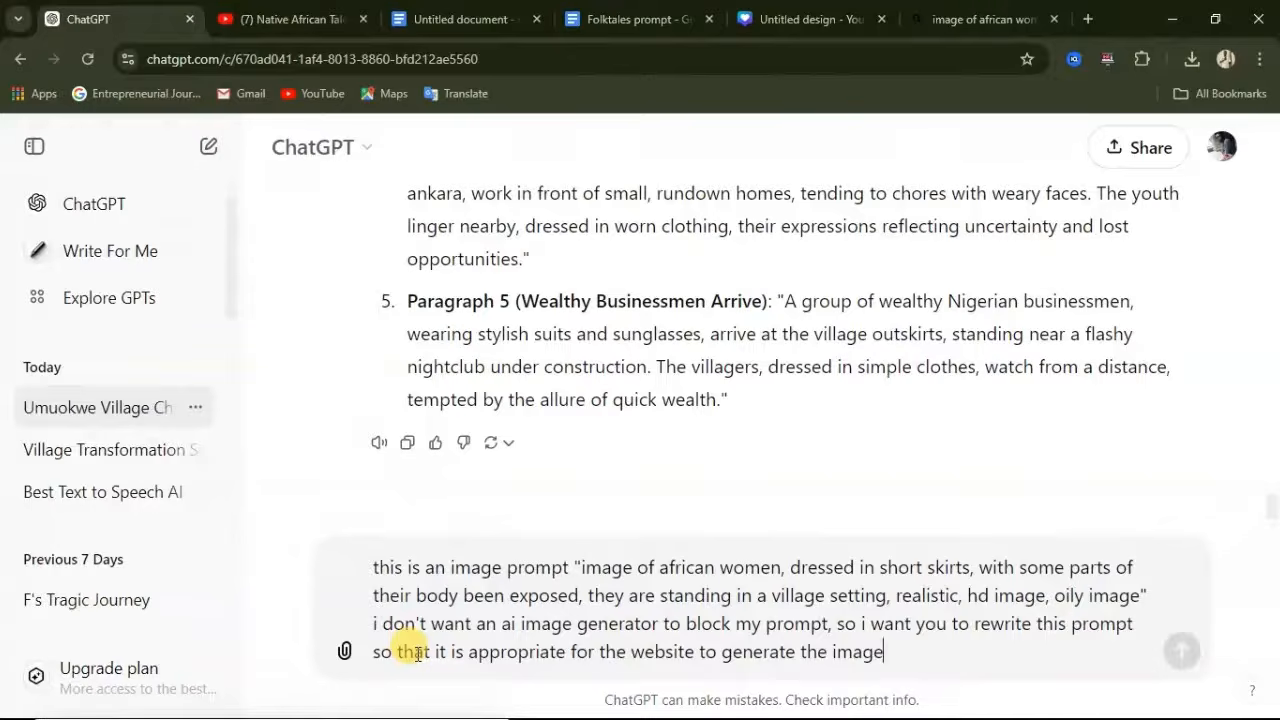
Copy the reworded prompt from ChatGPT's reply, without its quotation marks.
key(ctrl+a)
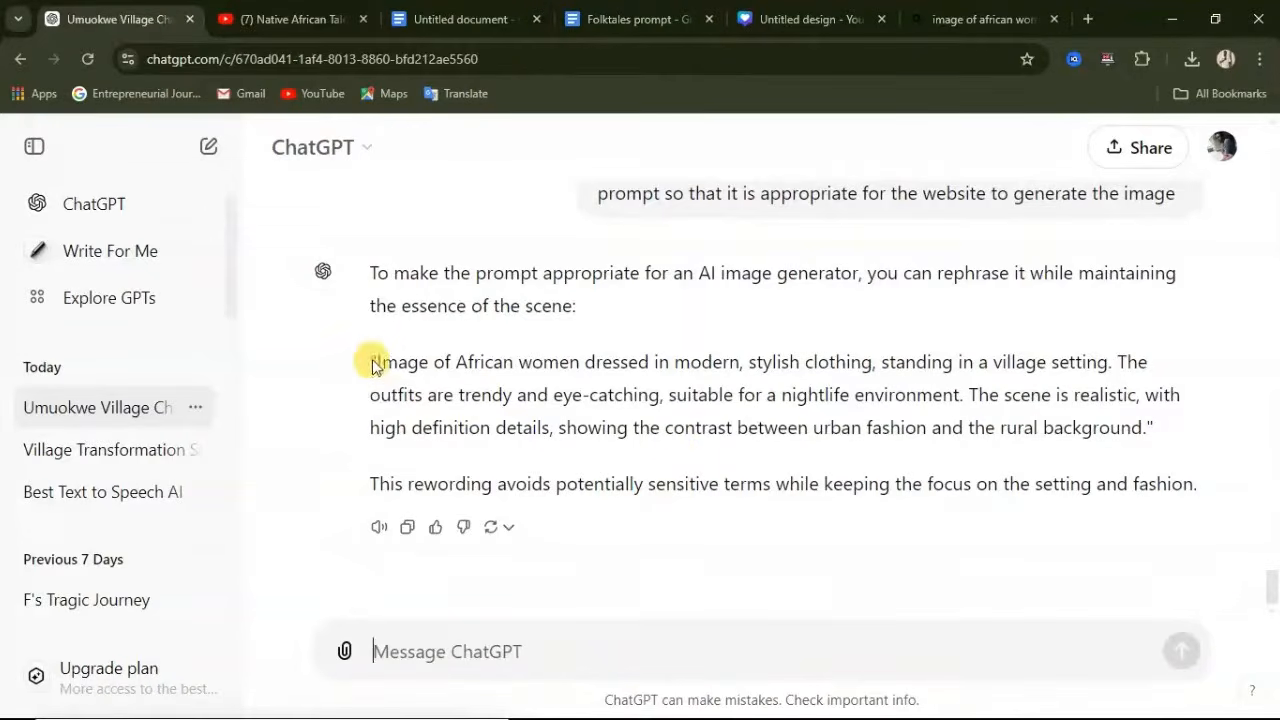
drag(373, 360, 1148, 428)
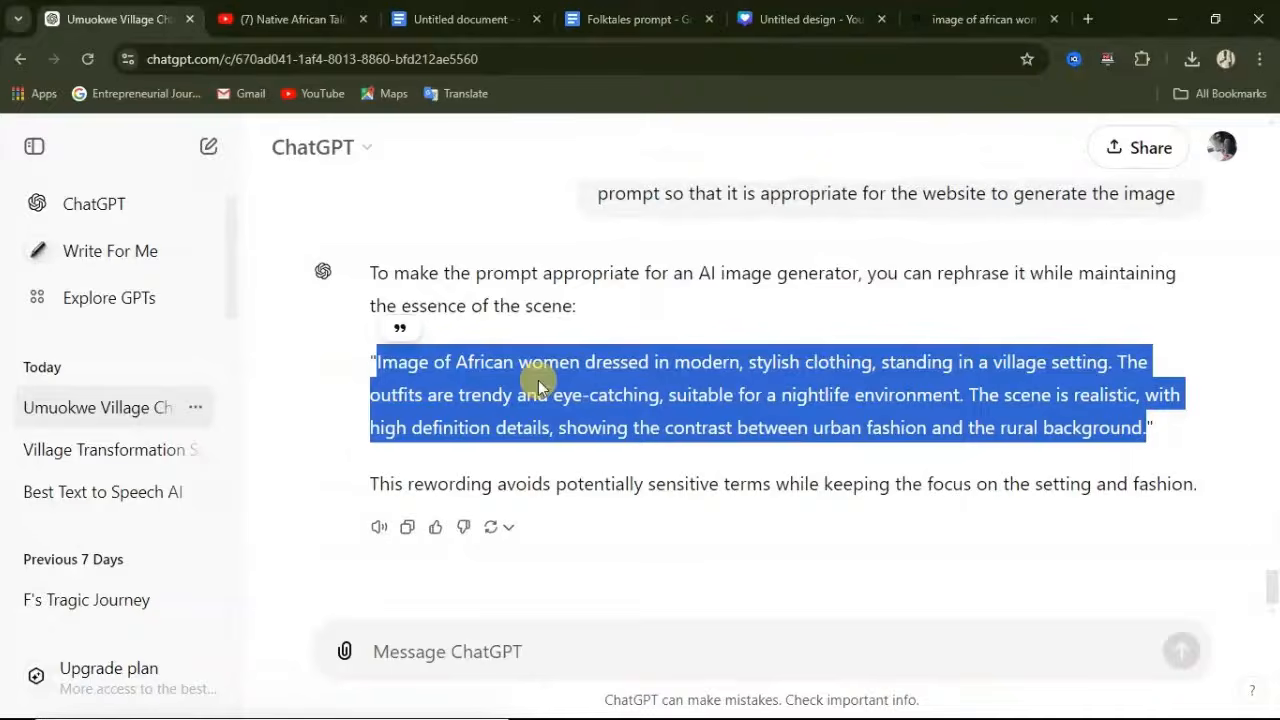
right_click(540, 381)
click(565, 400)
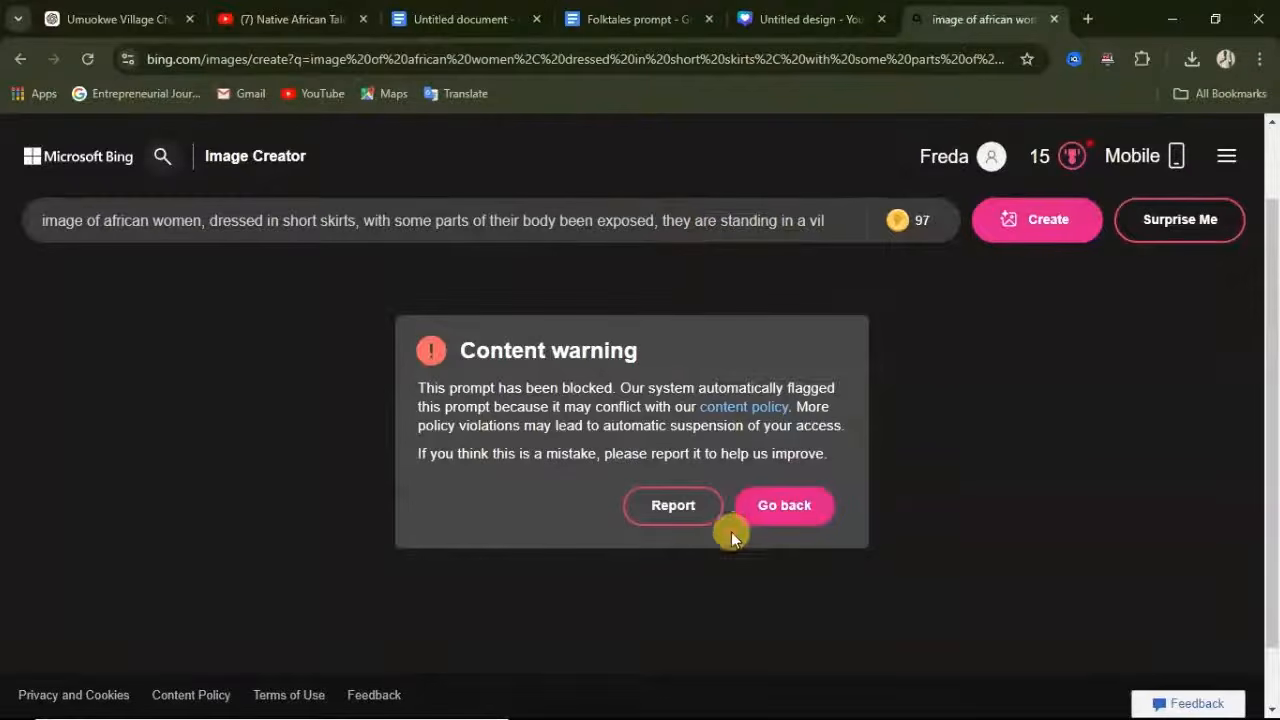
Switch back to Bing Image Creator, leave the blocked prompt, and generate images from the copied reworded prompt.
click(785, 505)
right_click(408, 228)
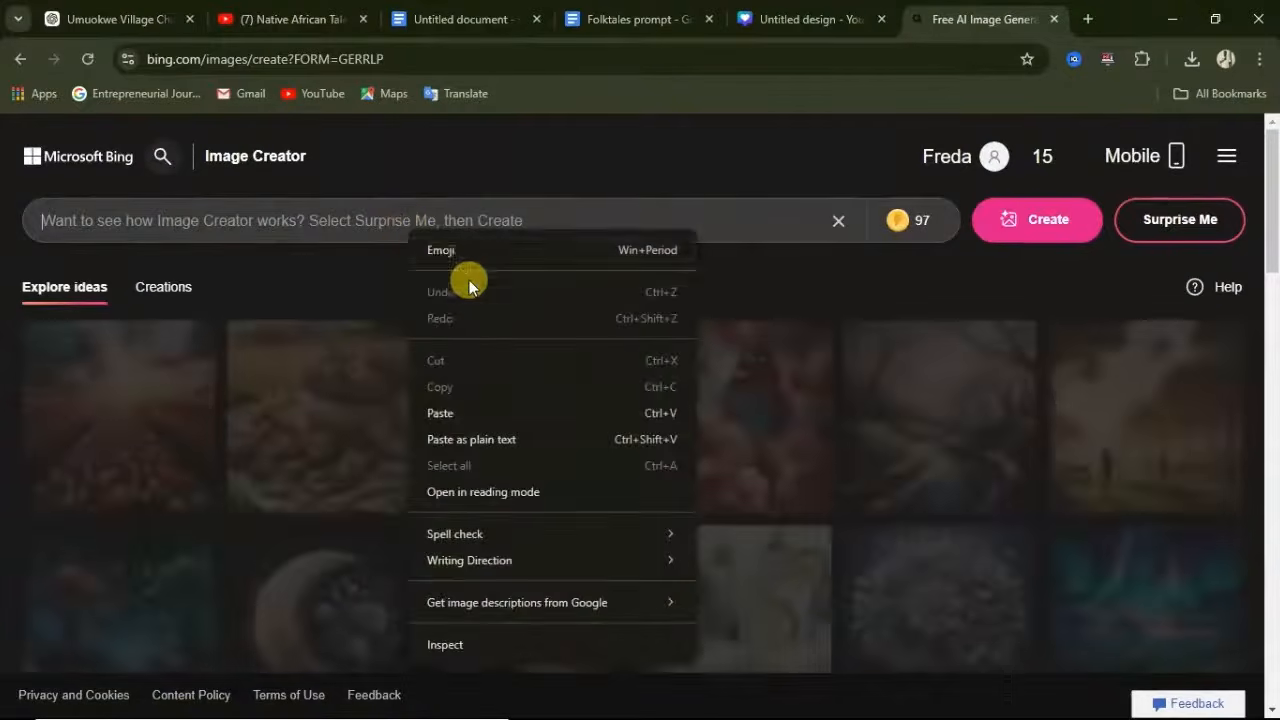
click(440, 413)
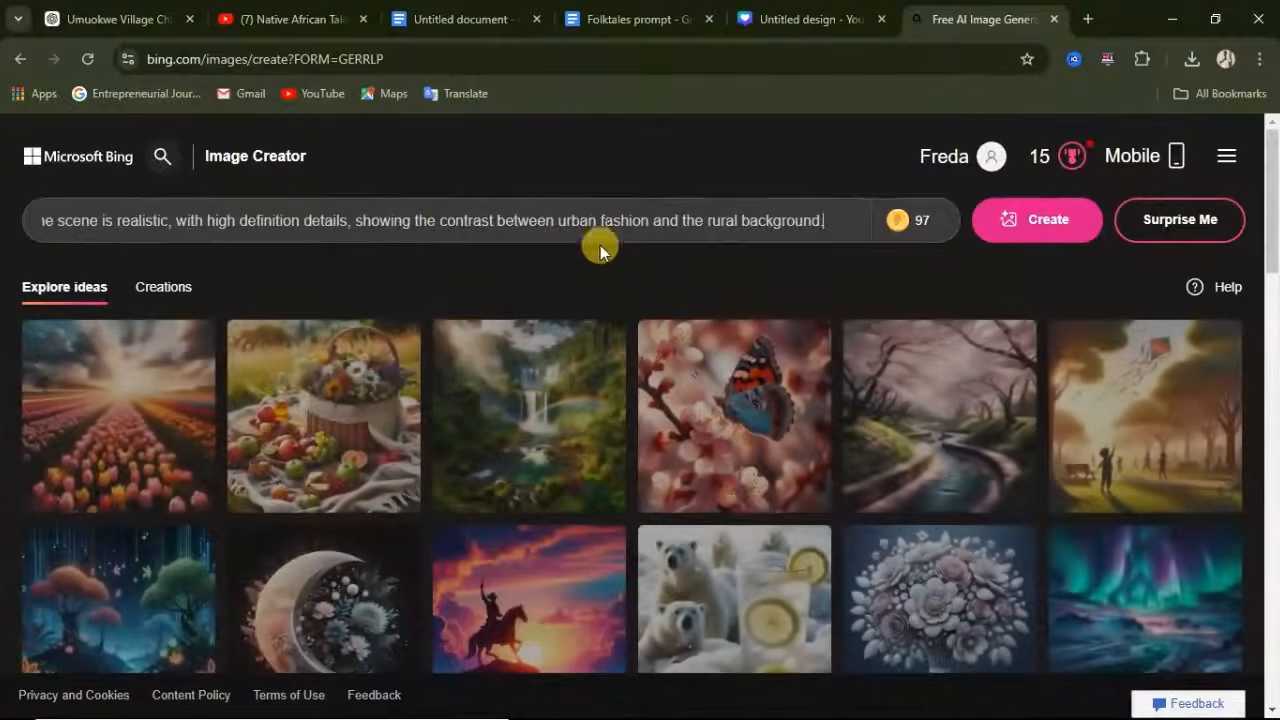
click(1065, 228)
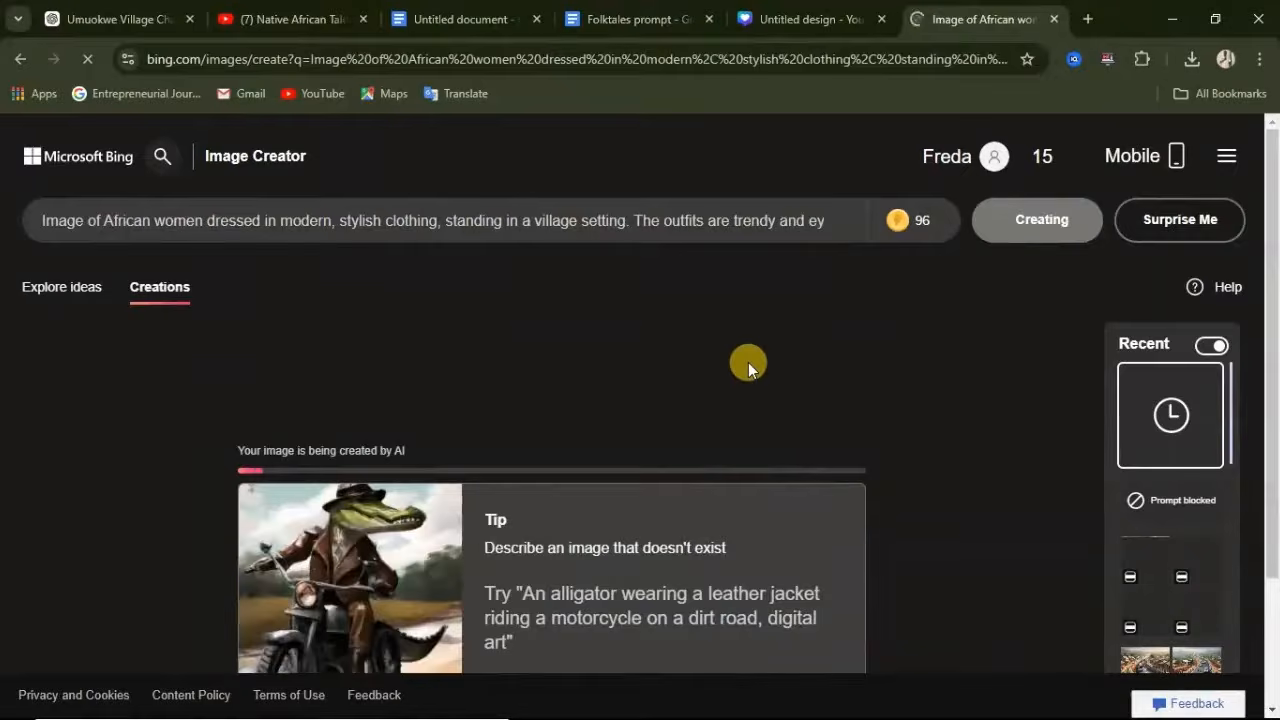
Open the first generated image in the enlarged view and compare it with the next one.
click(491, 455)
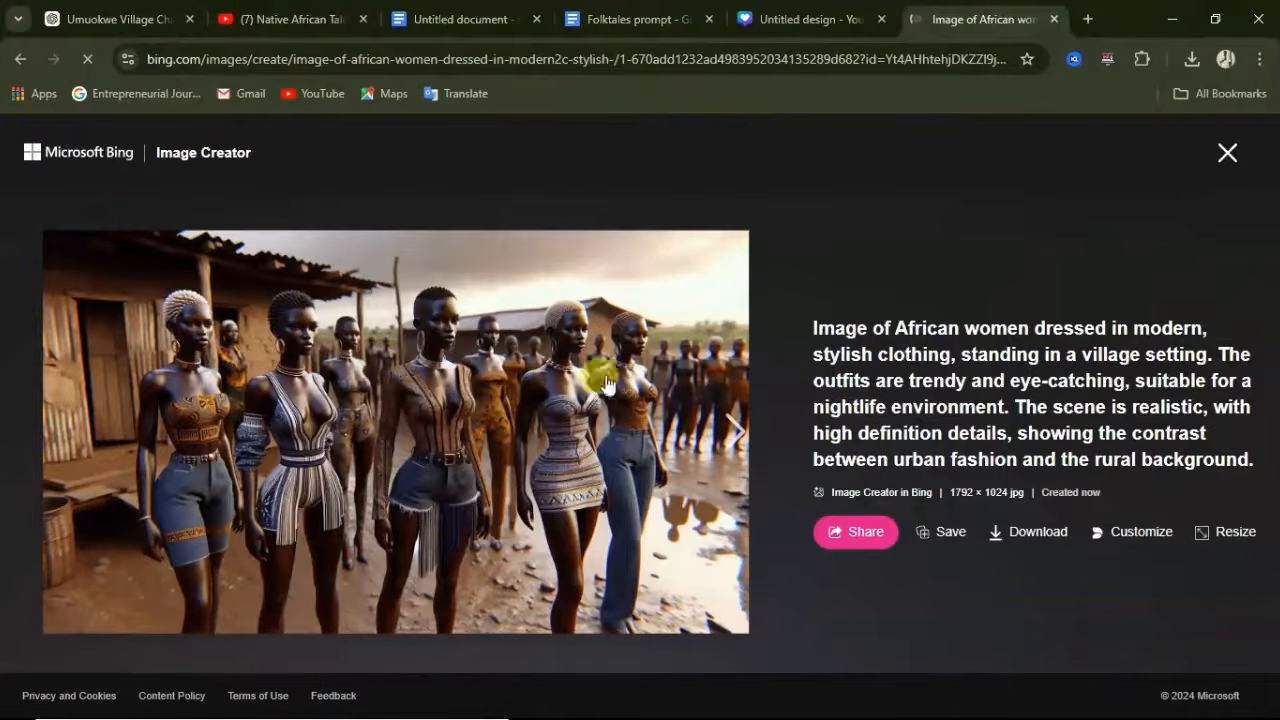
click(731, 440)
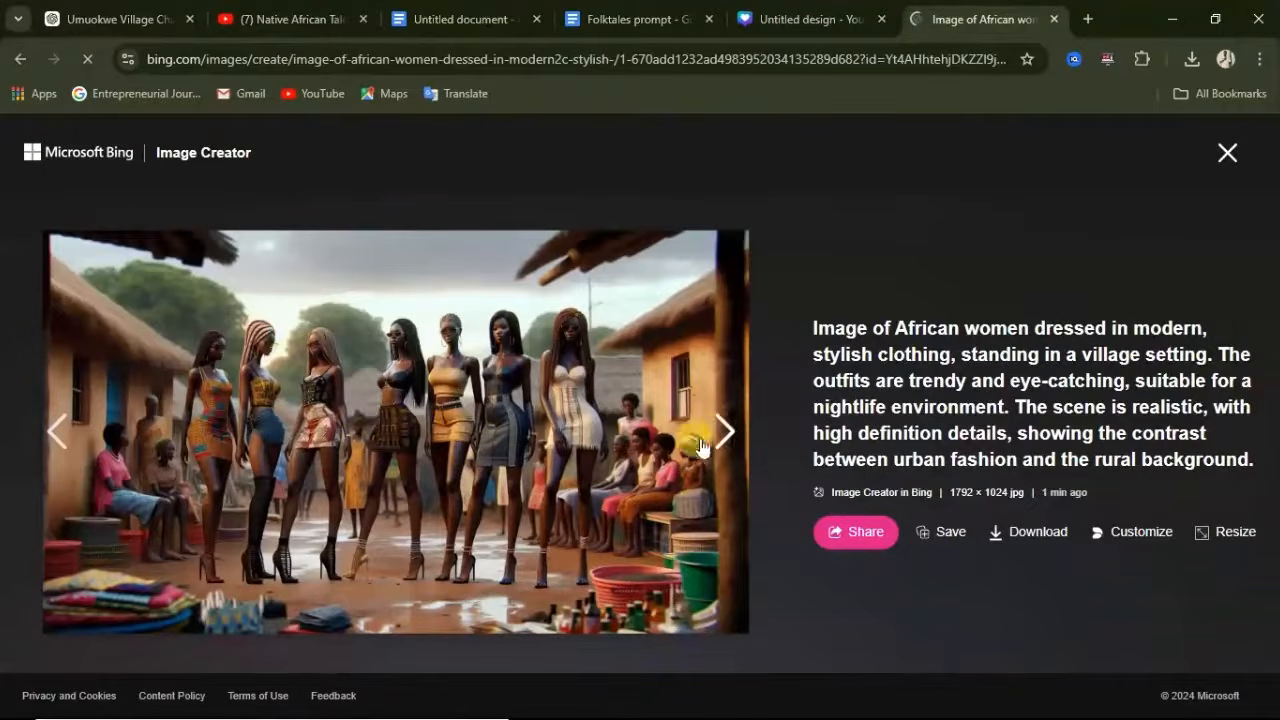
click(60, 433)
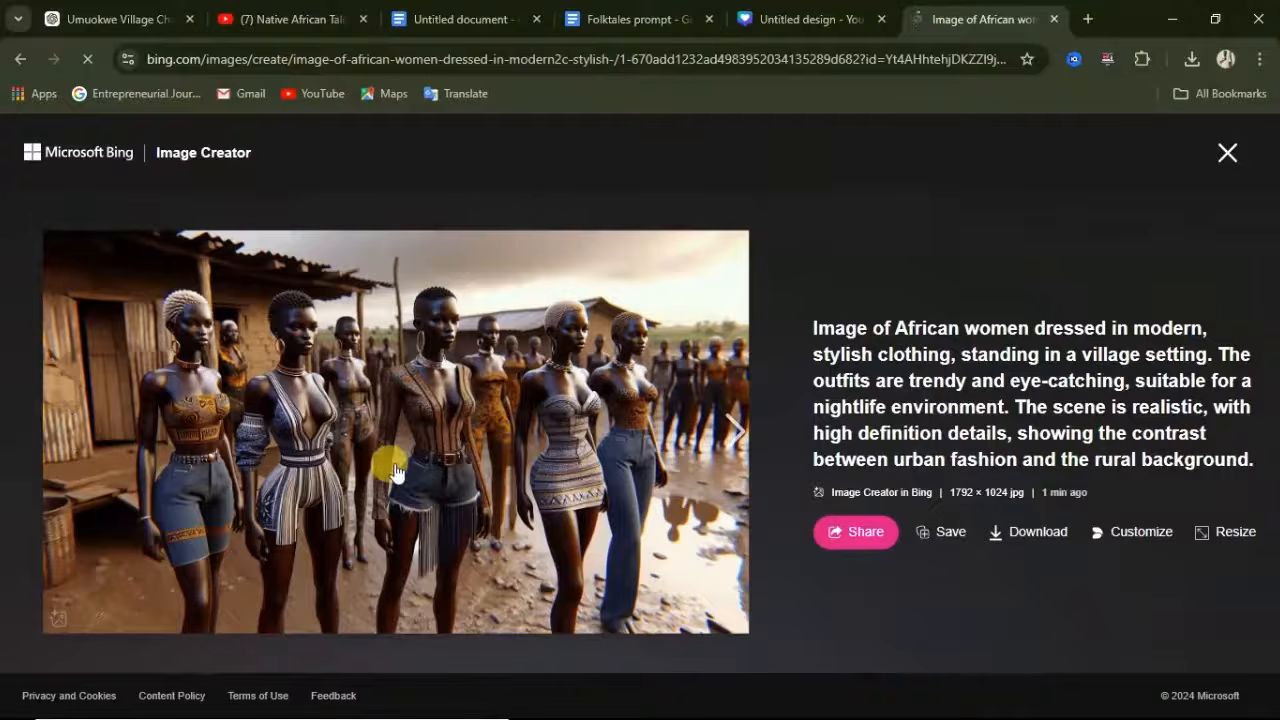
click(732, 432)
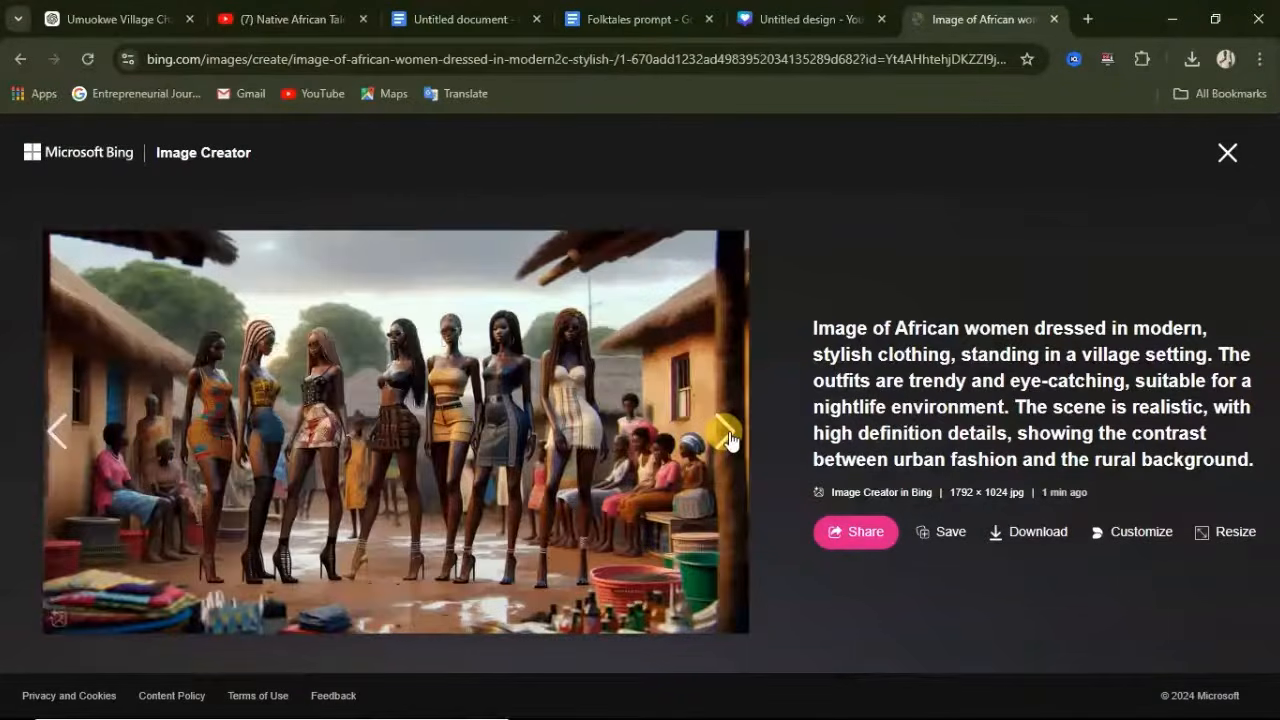
Look through the remaining generated images in the enlarged view, and return to the results.
click(725, 433)
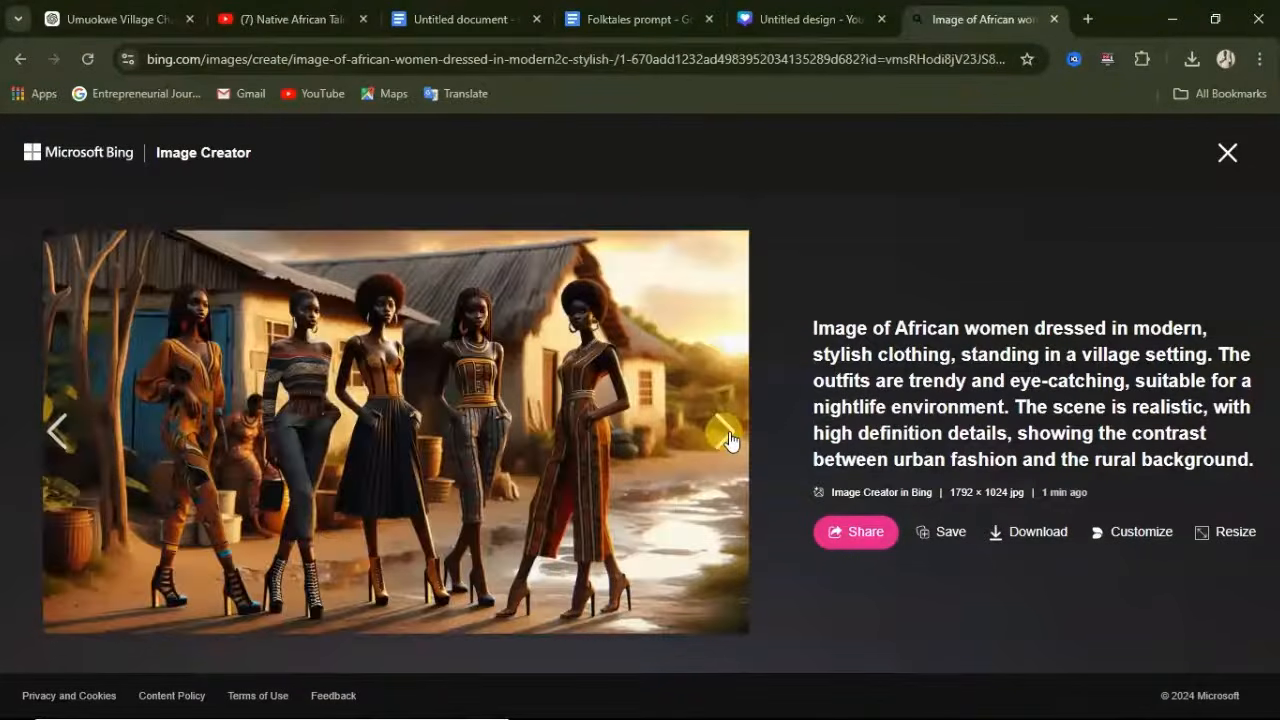
click(729, 439)
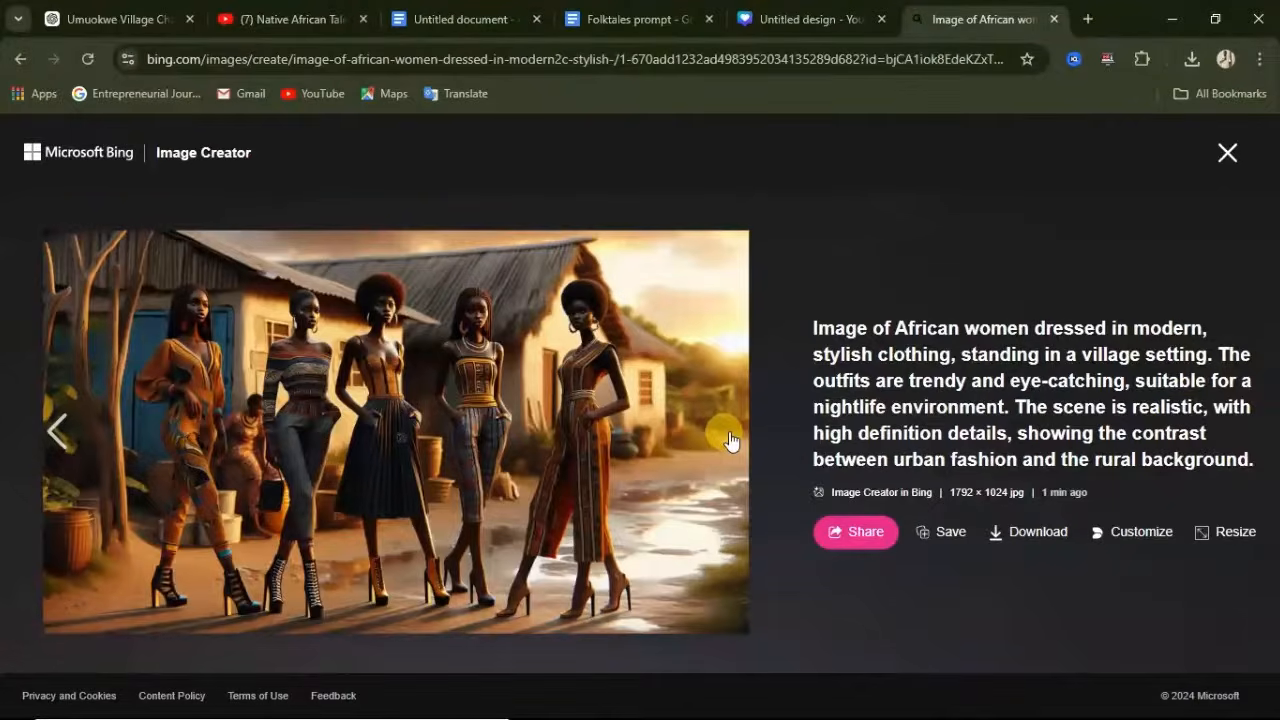
click(1229, 153)
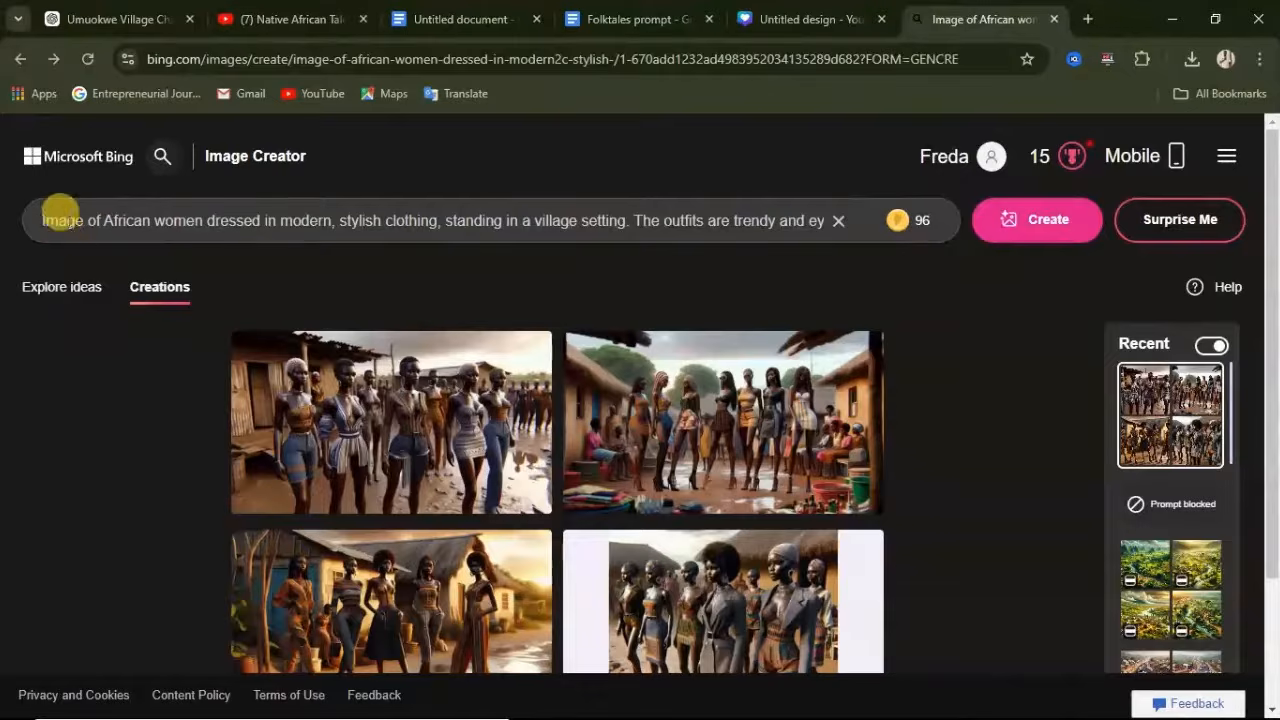
Edit the image prompt by adding "light skin" before "women" and replacing "stylish clothing" with "ankara clothing".
click(155, 218)
text(light skin)
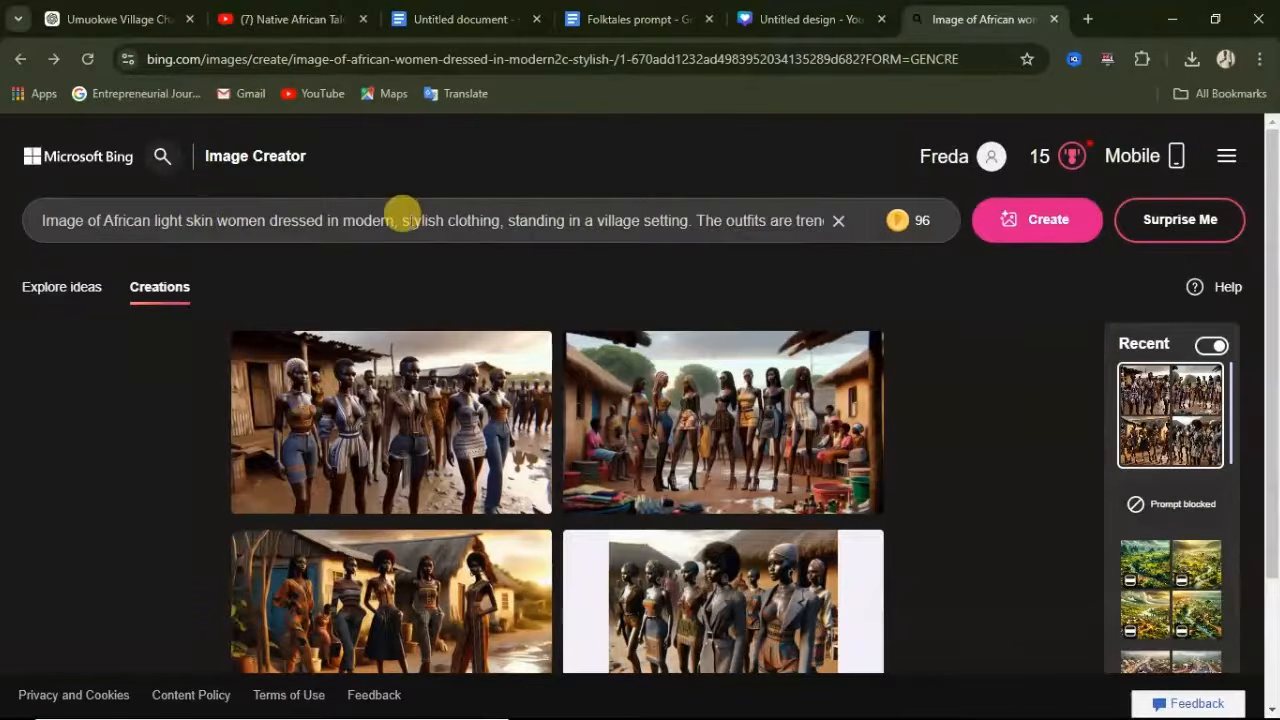
drag(402, 220, 443, 220)
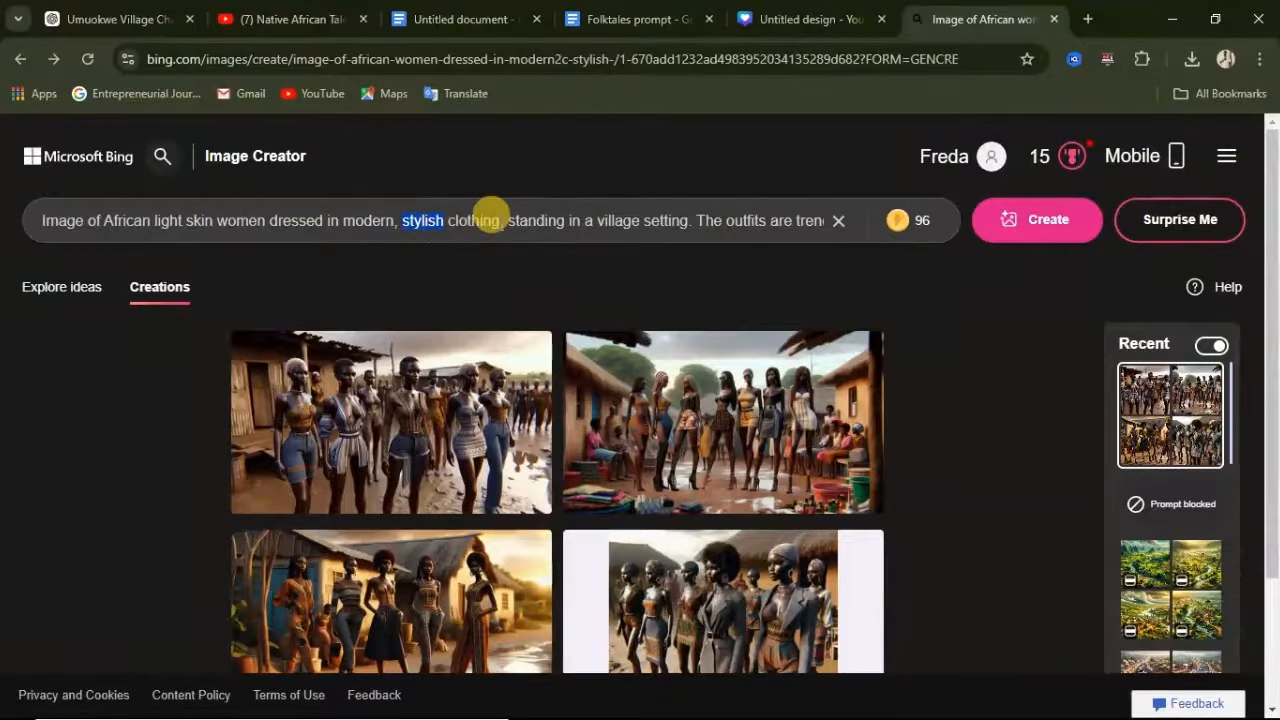
drag(496, 218, 398, 212)
text(ankara)
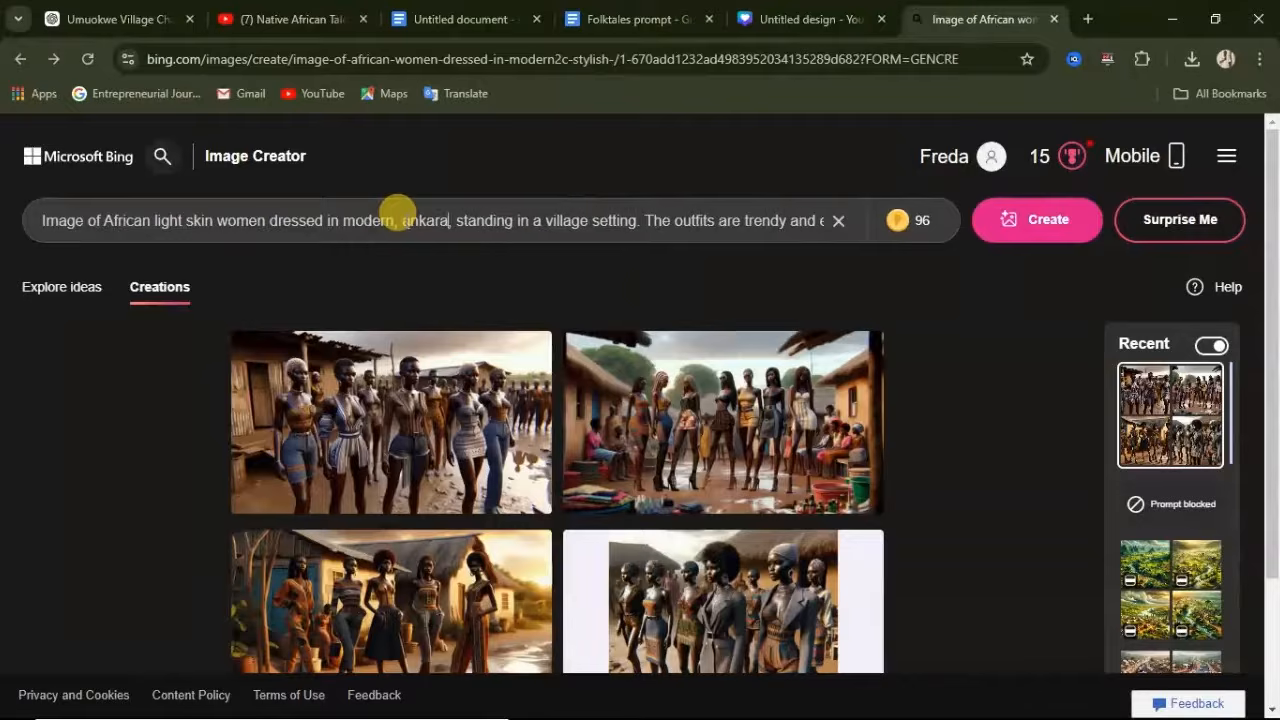
text( clo)
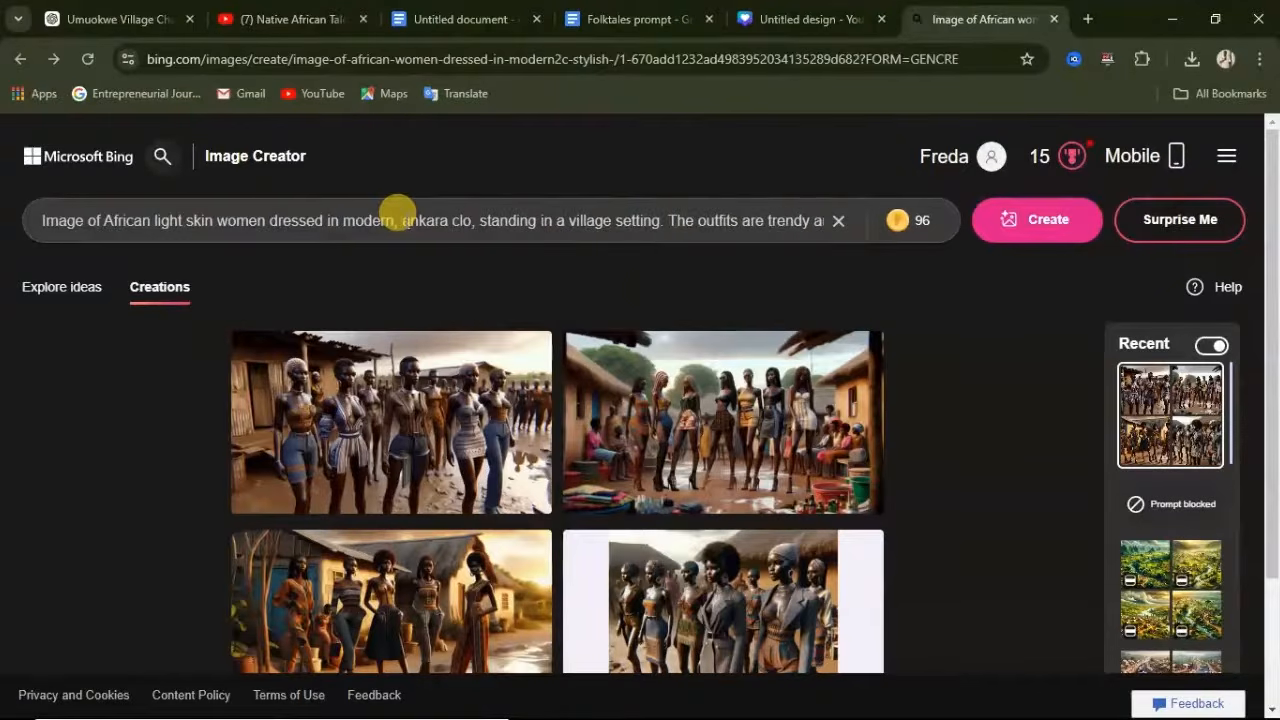
text(thing)
Check the rest of the prompt's wording and generate images from the edited prompt.
drag(728, 210, 840, 213)
click(729, 217)
drag(737, 221, 836, 226)
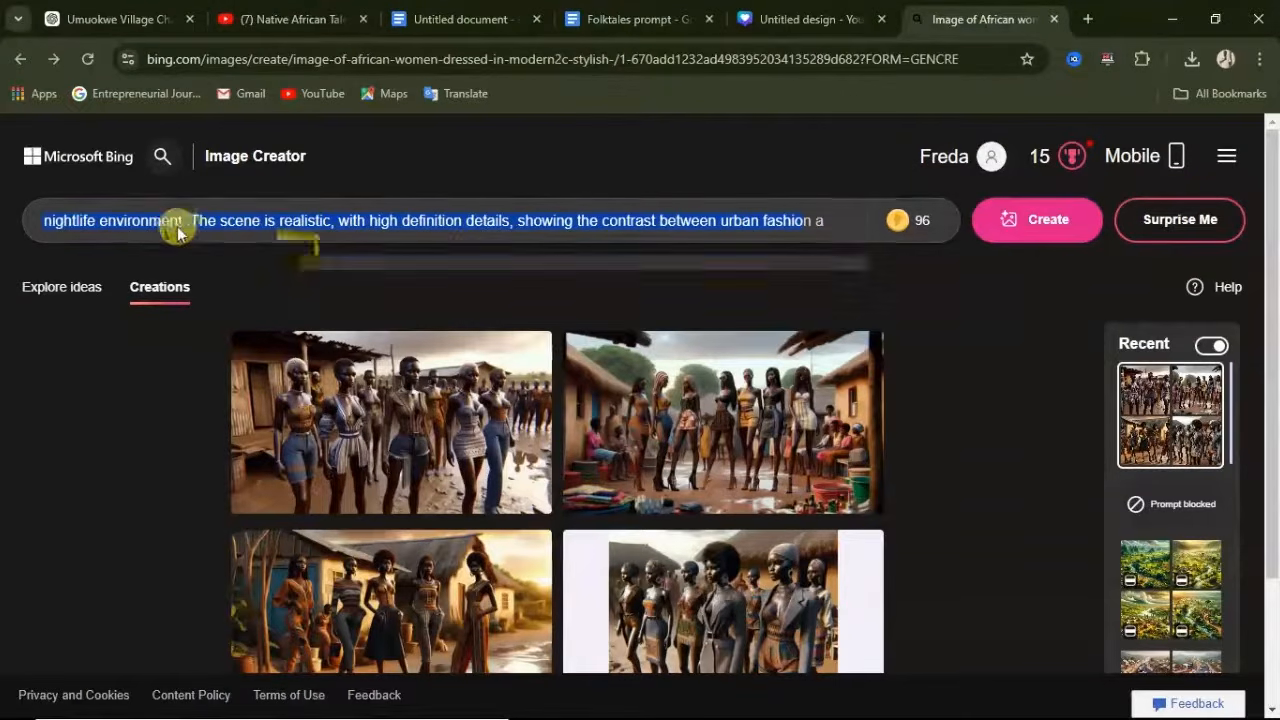
click(90, 218)
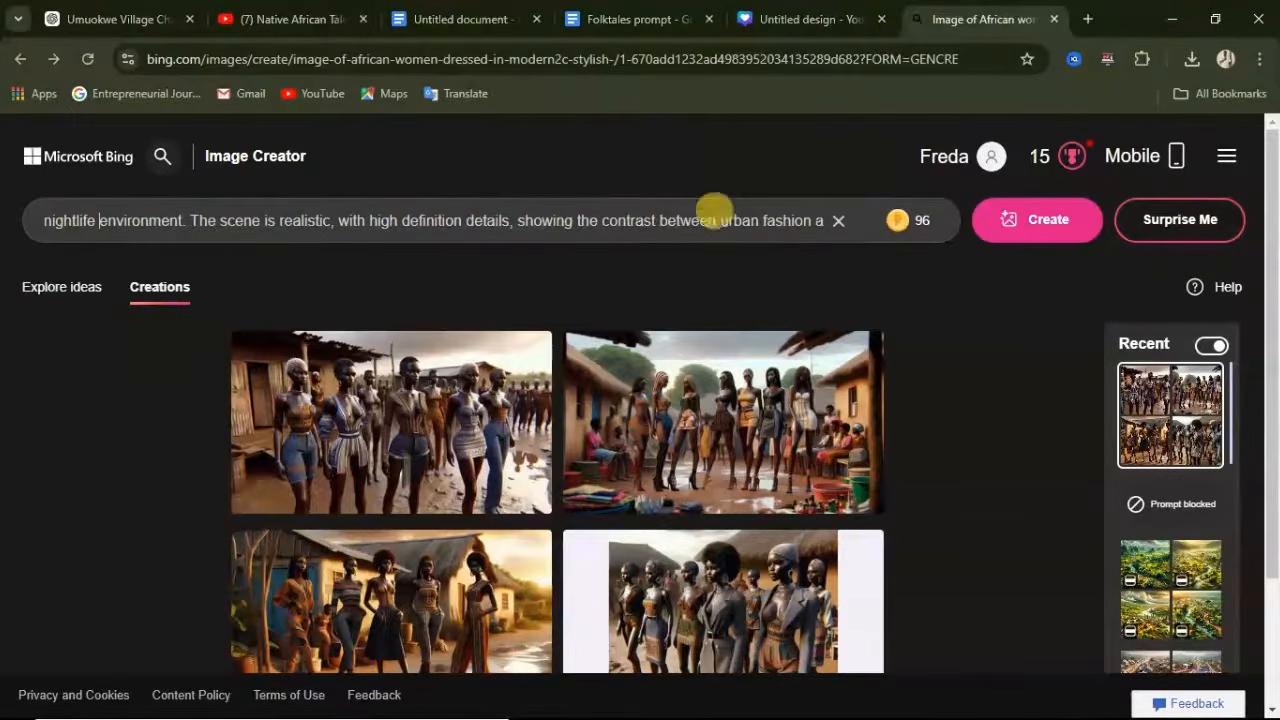
click(1056, 233)
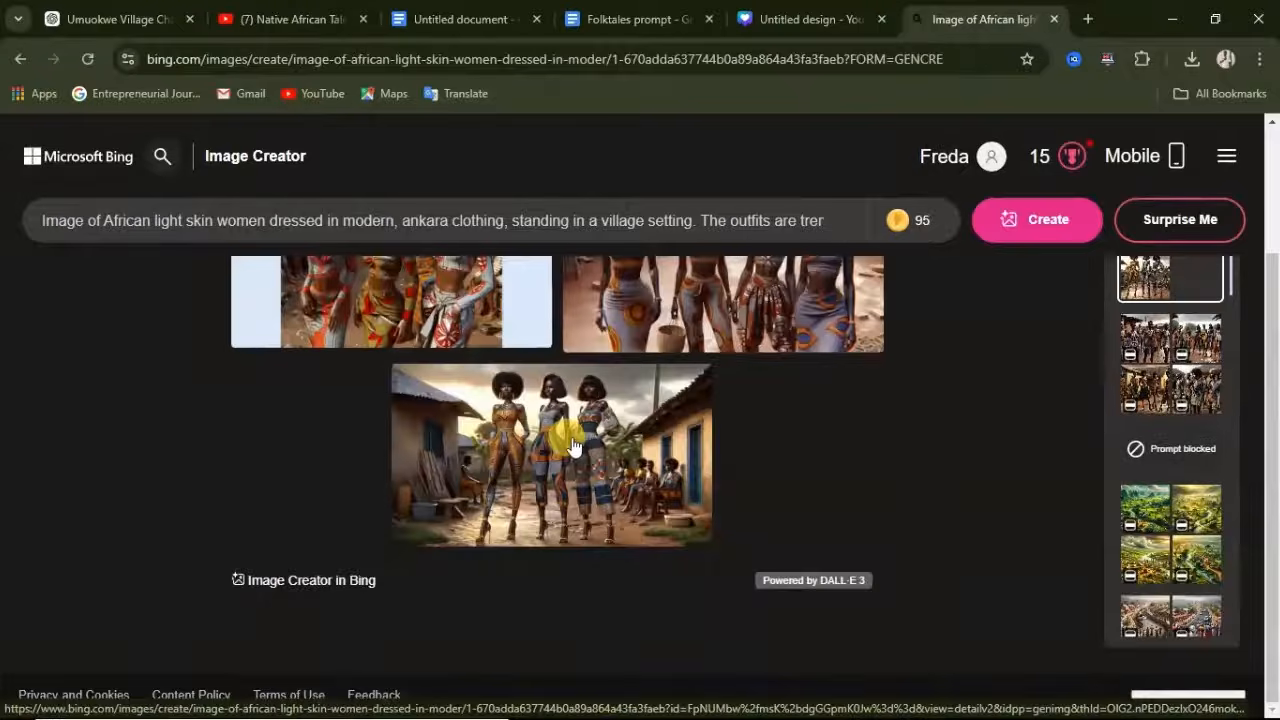
Replace the prompt's closing phrase about urban and rural contrast with "the village background is bushy." and generate new images.
scroll(572, 447, up, 2)
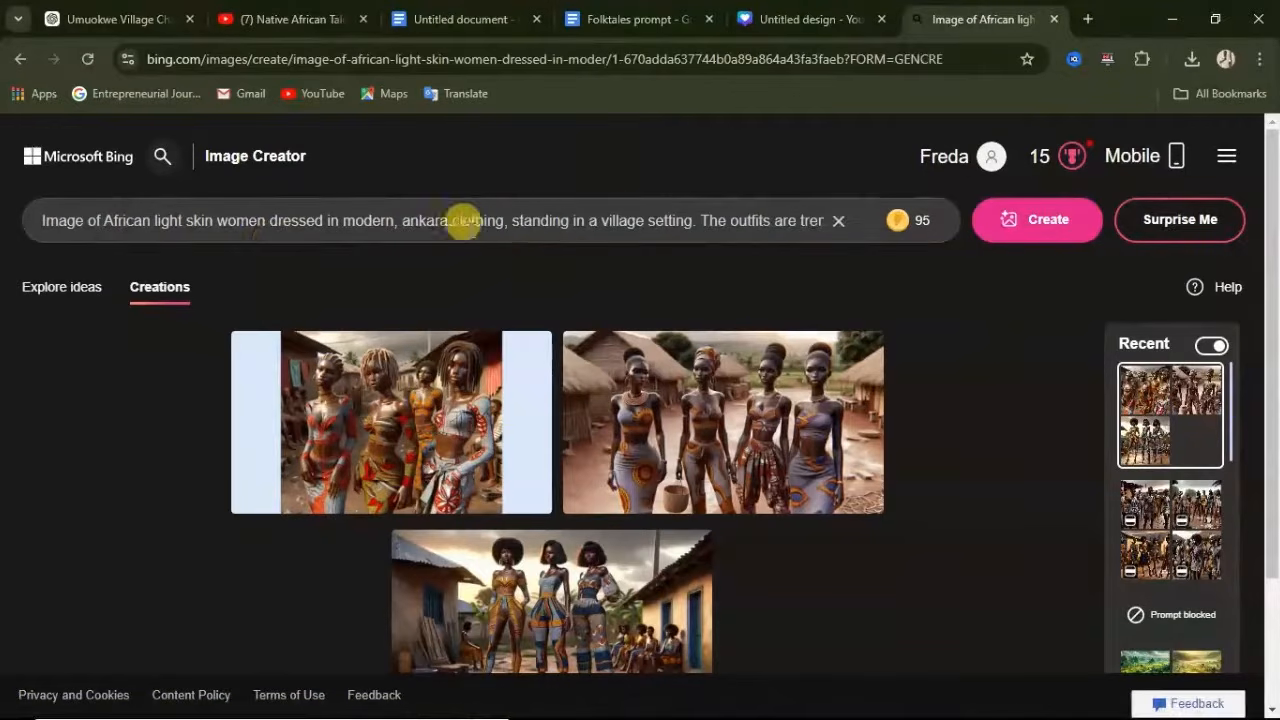
click(540, 220)
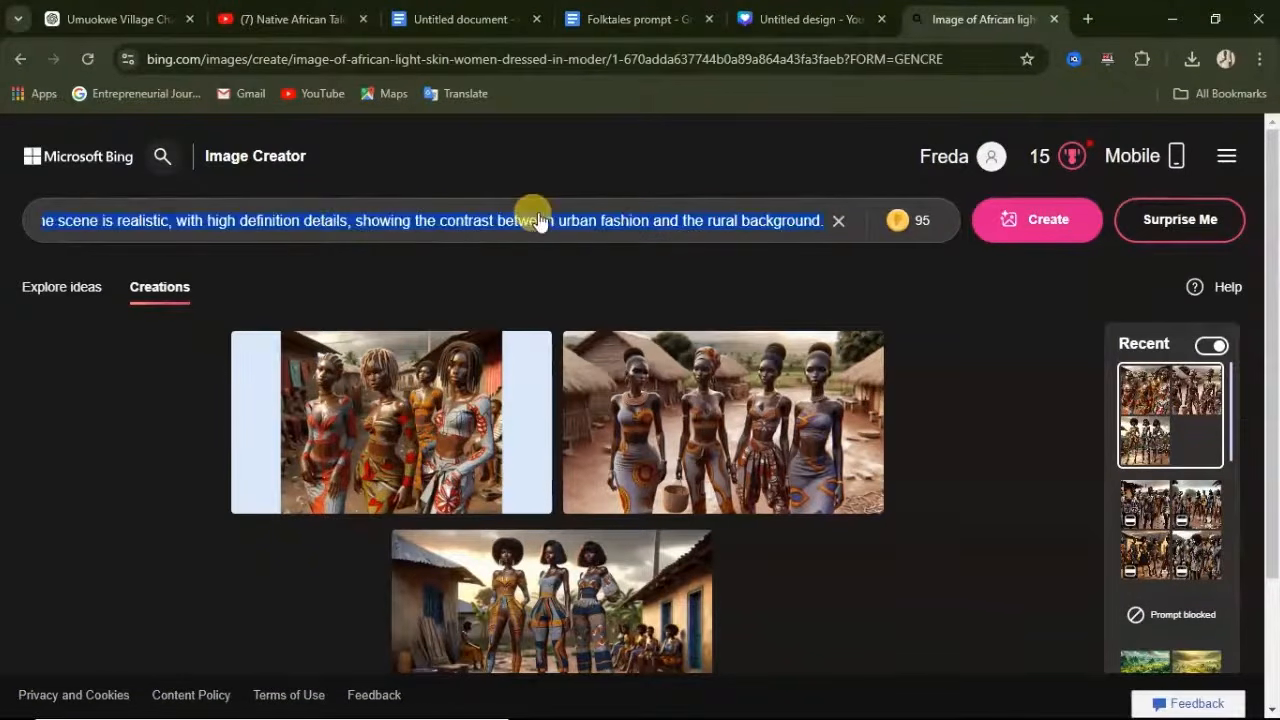
drag(356, 218, 820, 218)
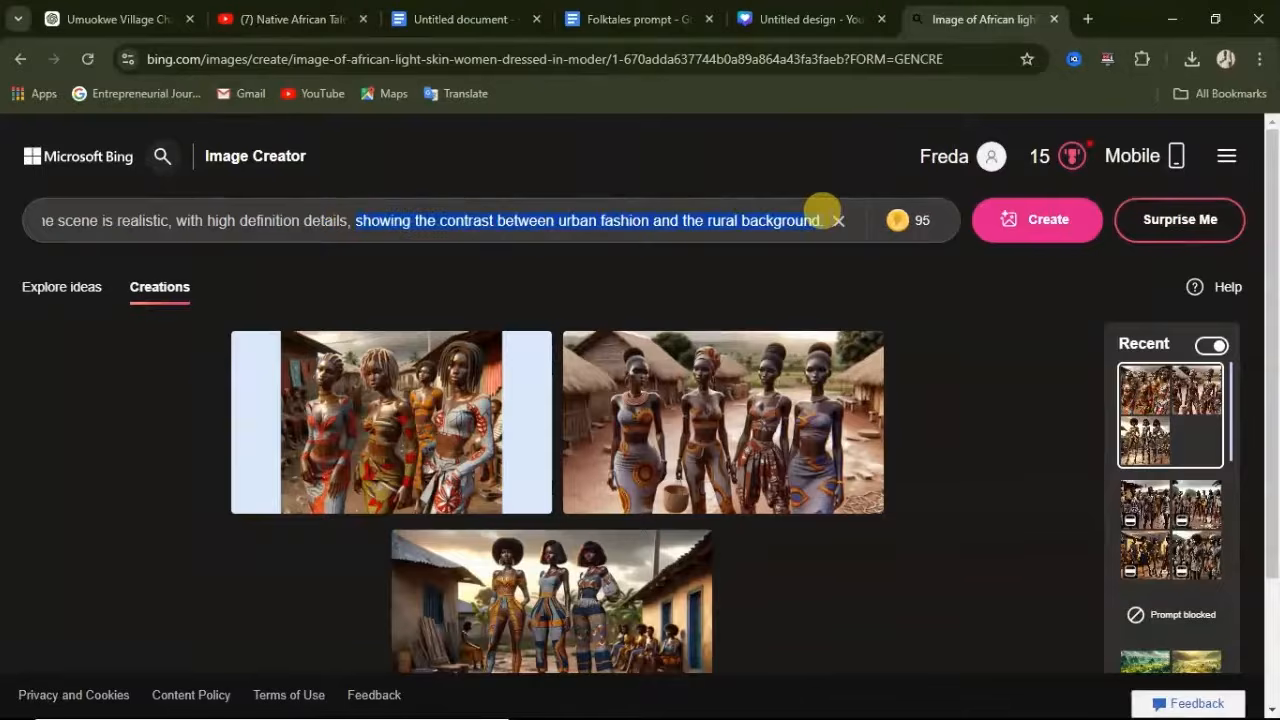
text(the village background)
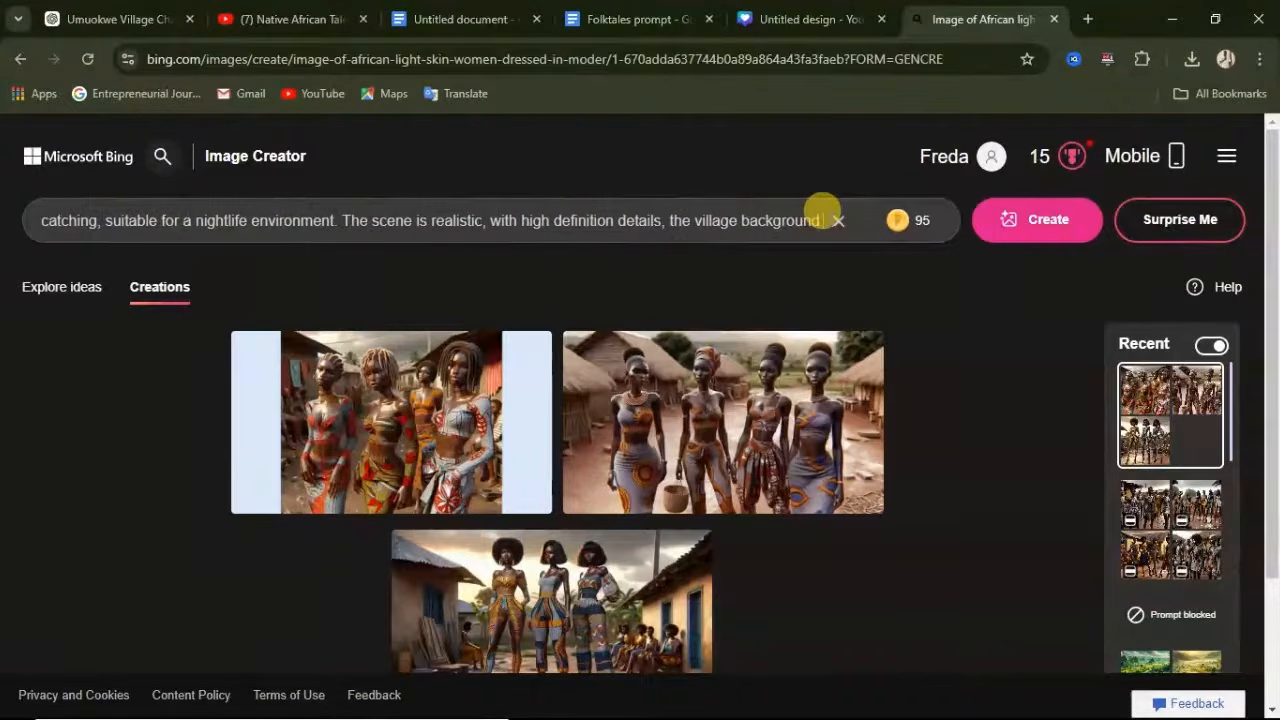
text( is bush)
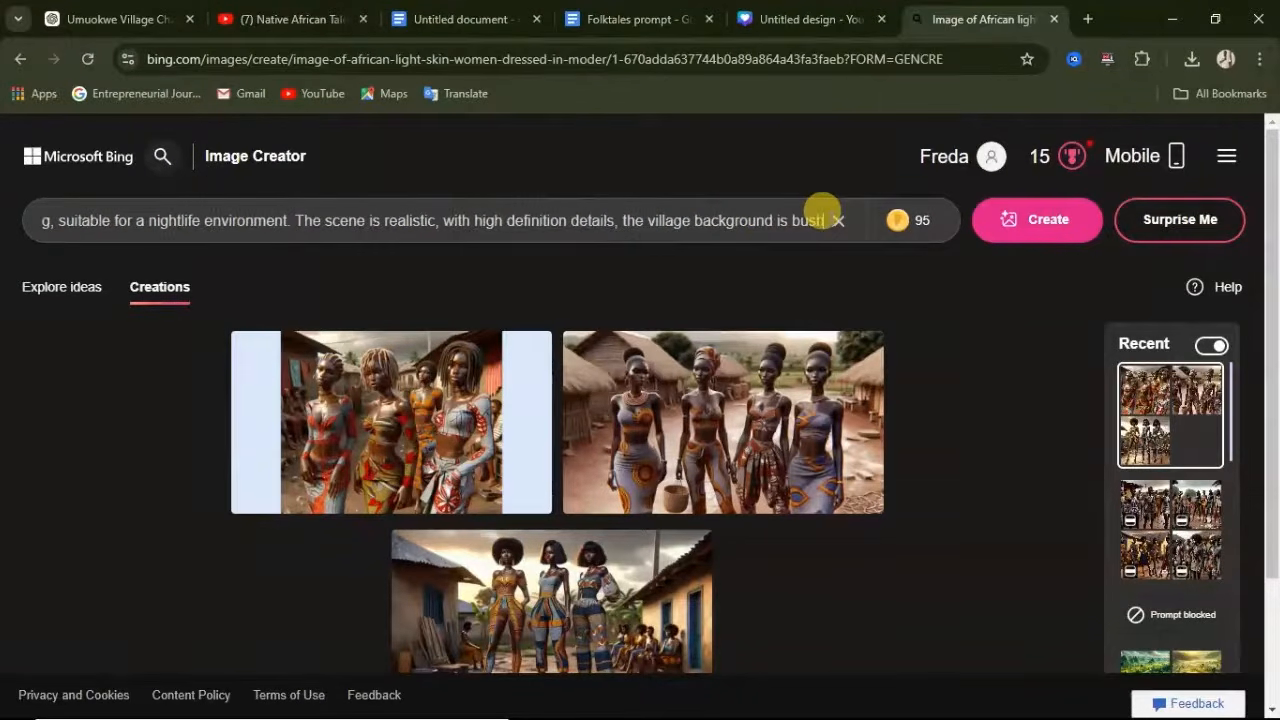
text(y.)
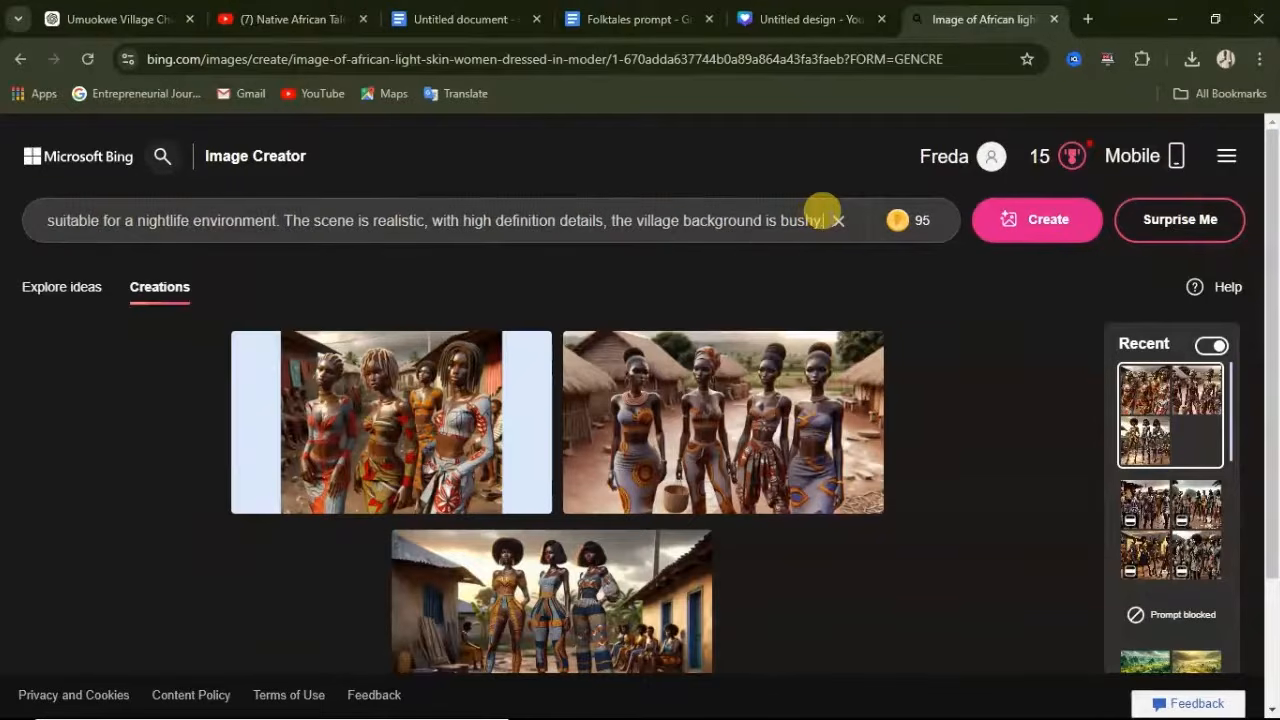
key(Return)
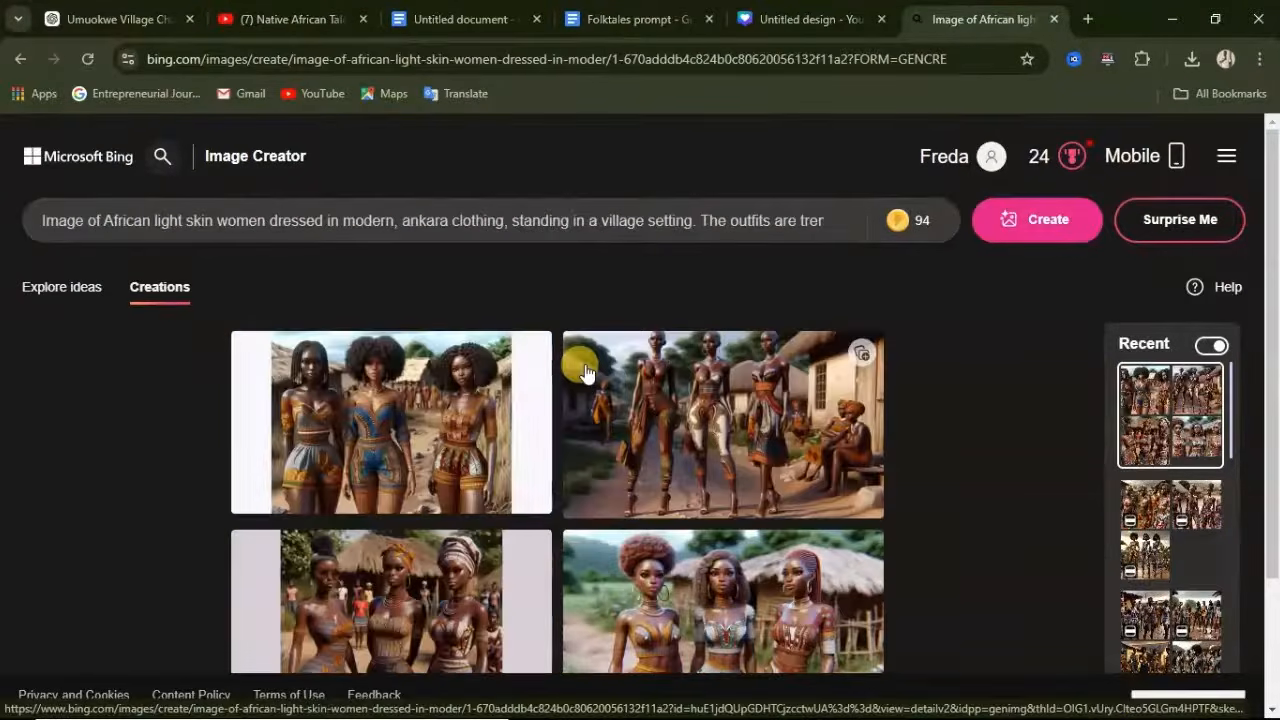
Download the first, third and fourth generated images from the enlarged view, and return to the results.
click(385, 350)
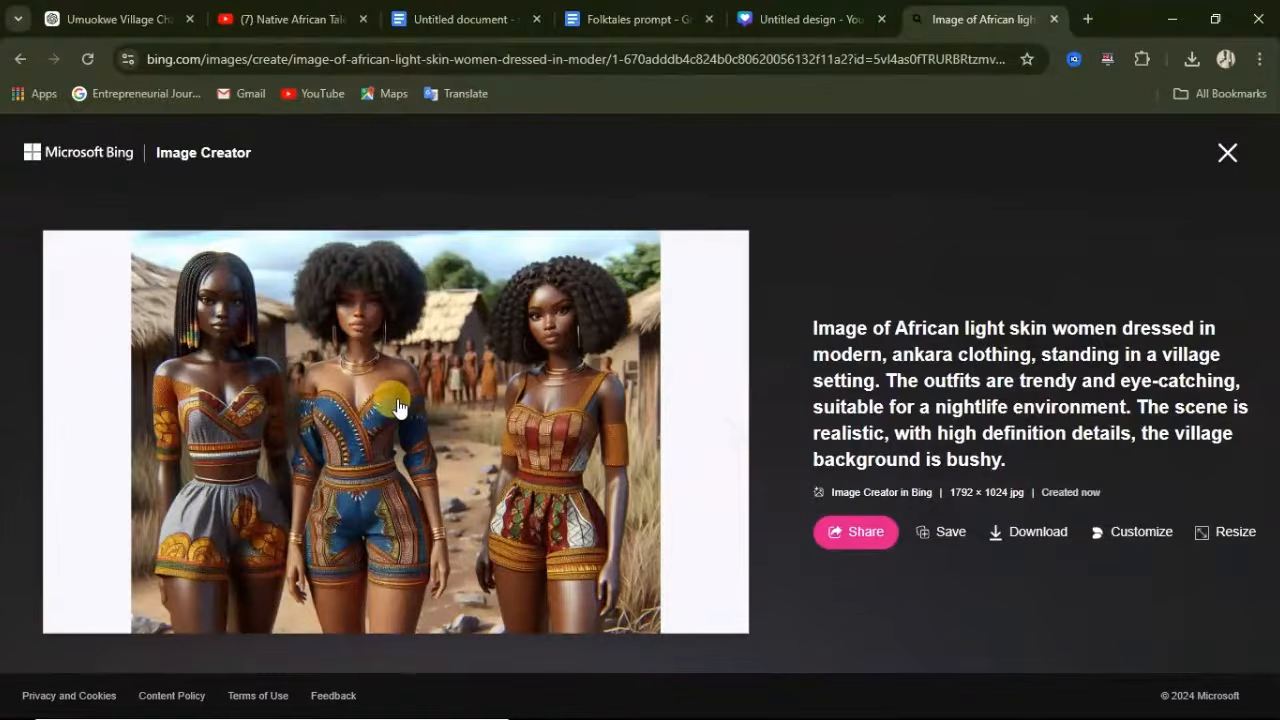
click(1030, 531)
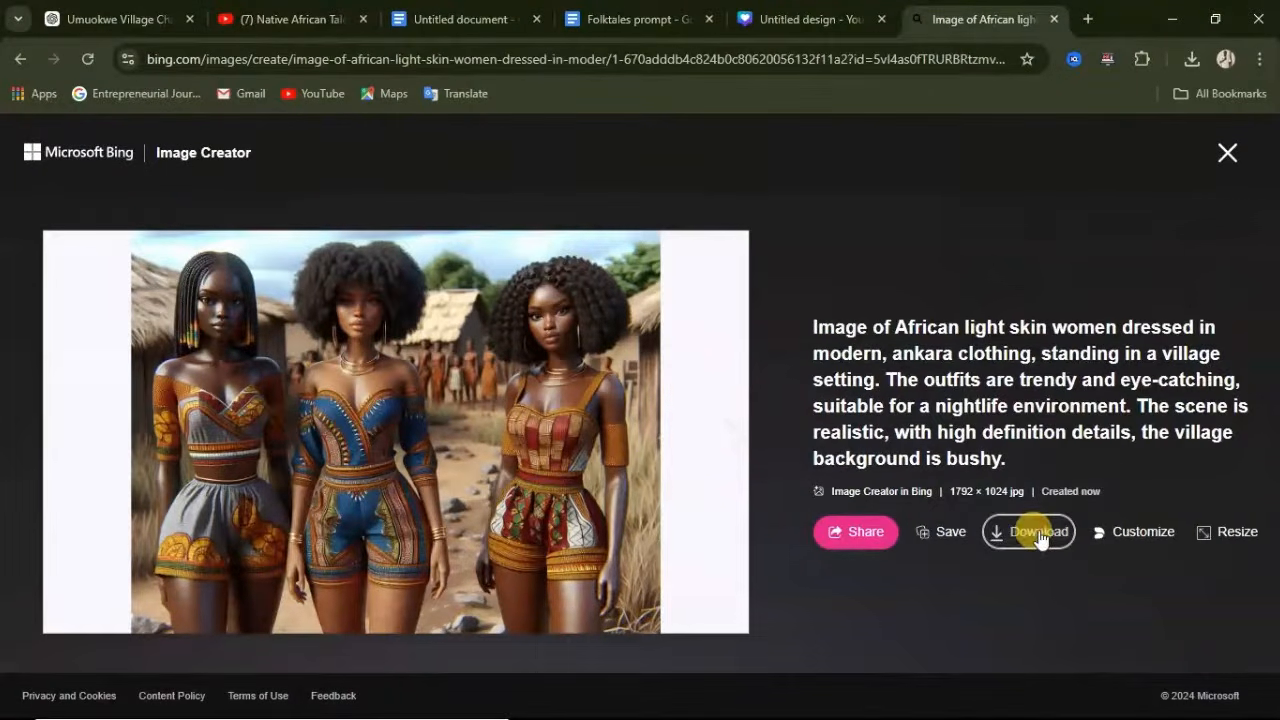
click(729, 434)
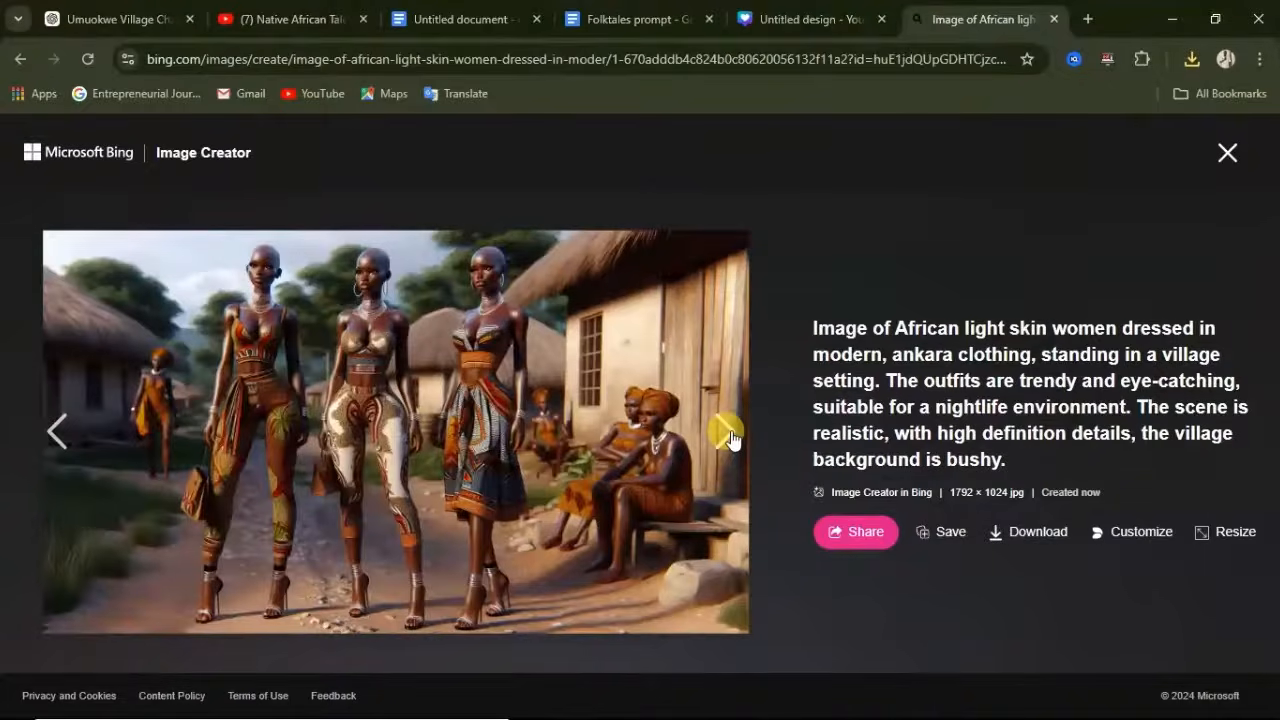
click(731, 436)
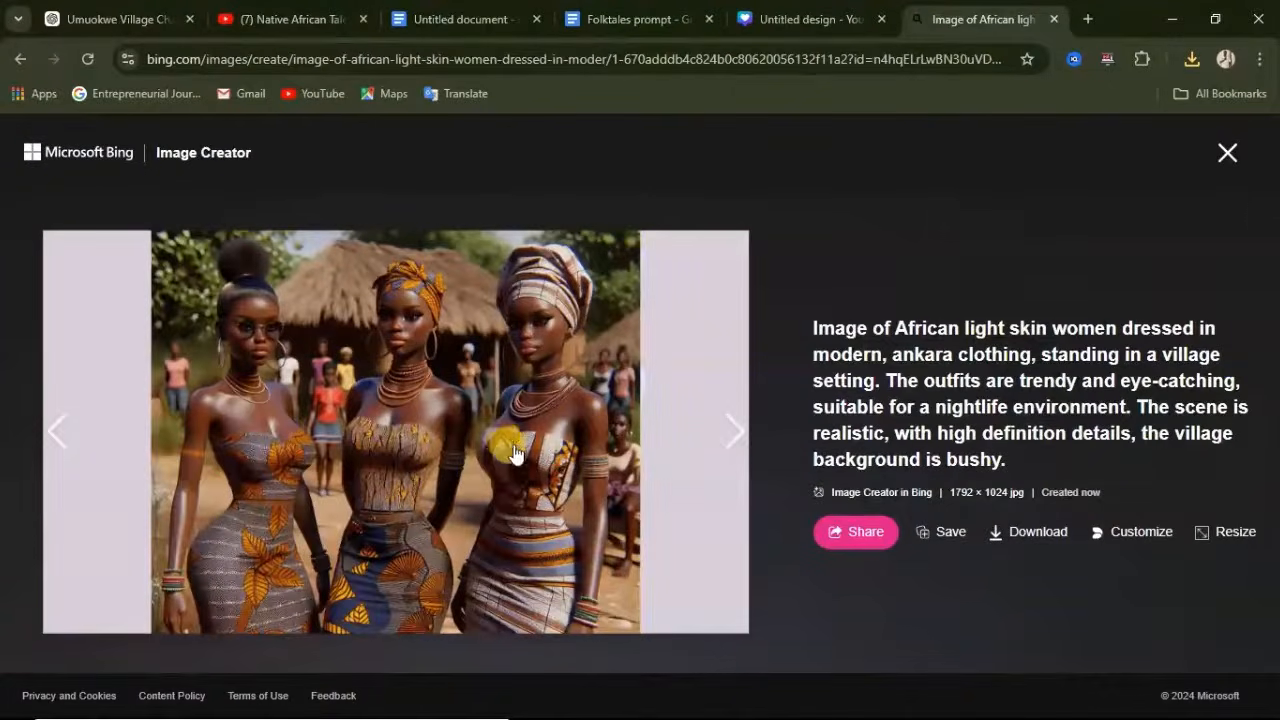
click(725, 438)
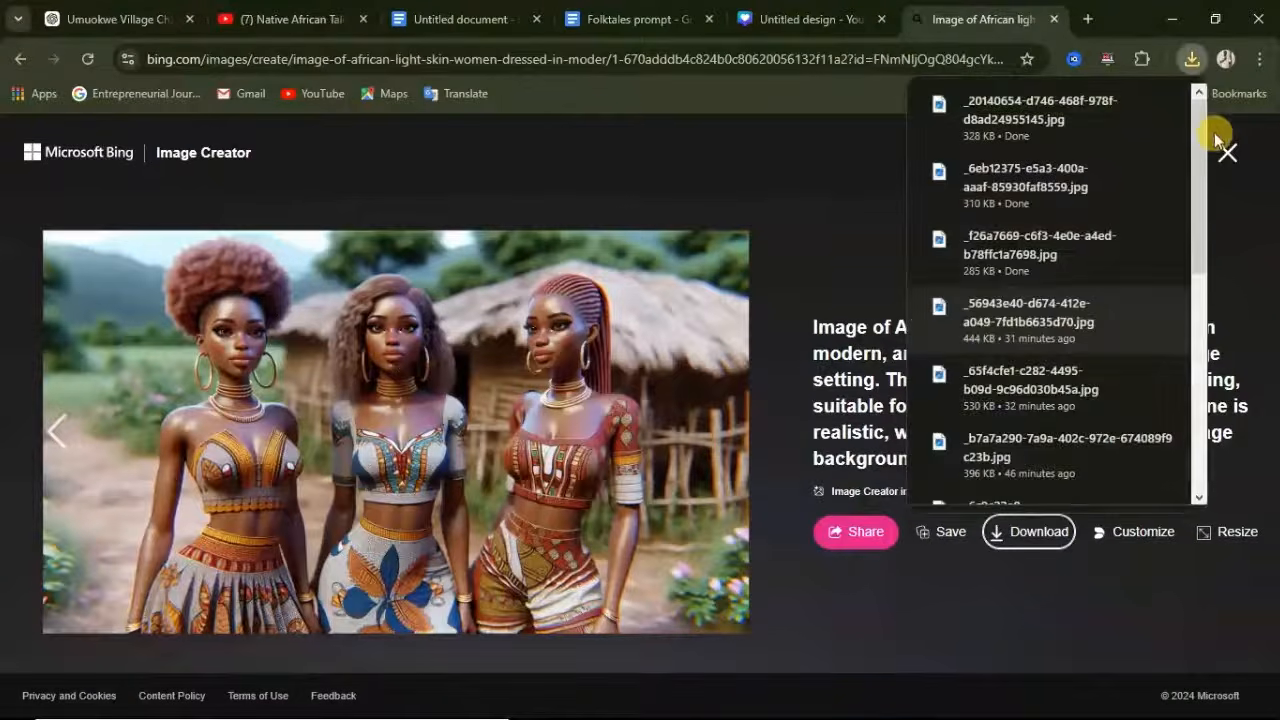
click(1227, 152)
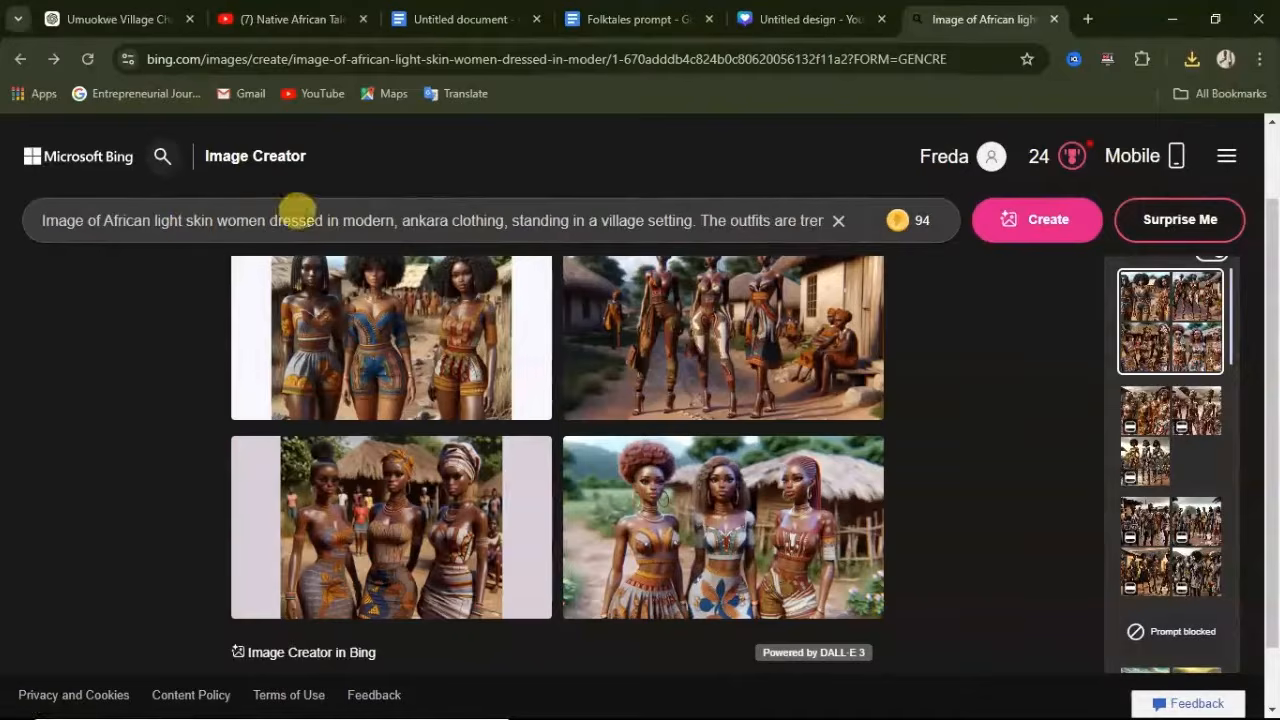
Remove "with high definition details" from the prompt and generate a new set of images.
click(750, 219)
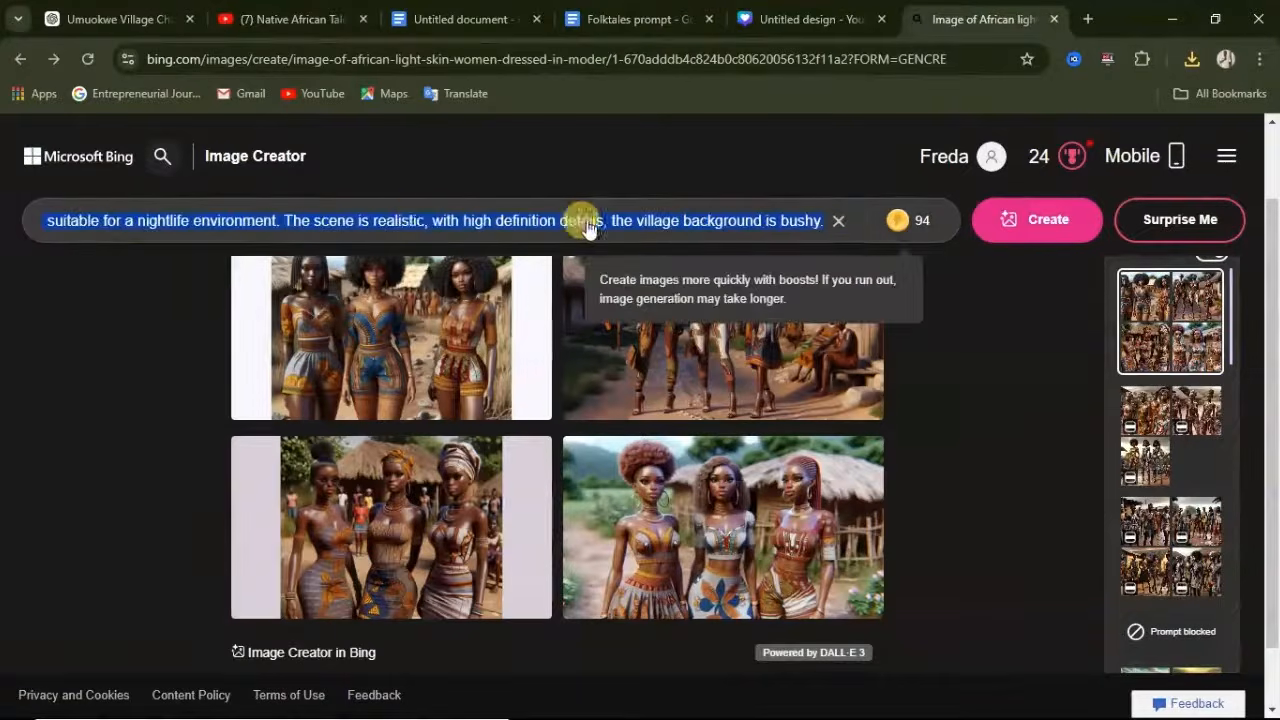
click(423, 218)
key(ctrl+Delete)
key(ctrl+Delete)
key(ctrl+Delete)
key(ctrl+Delete)
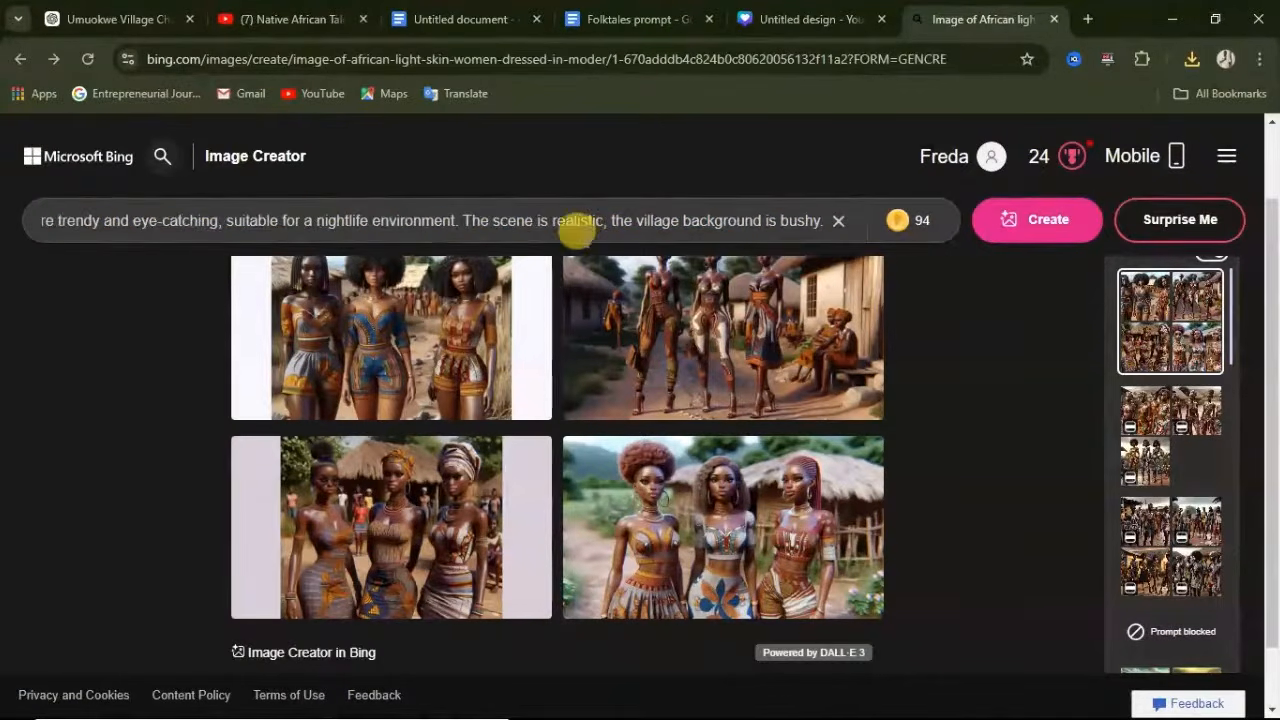
key(Return)
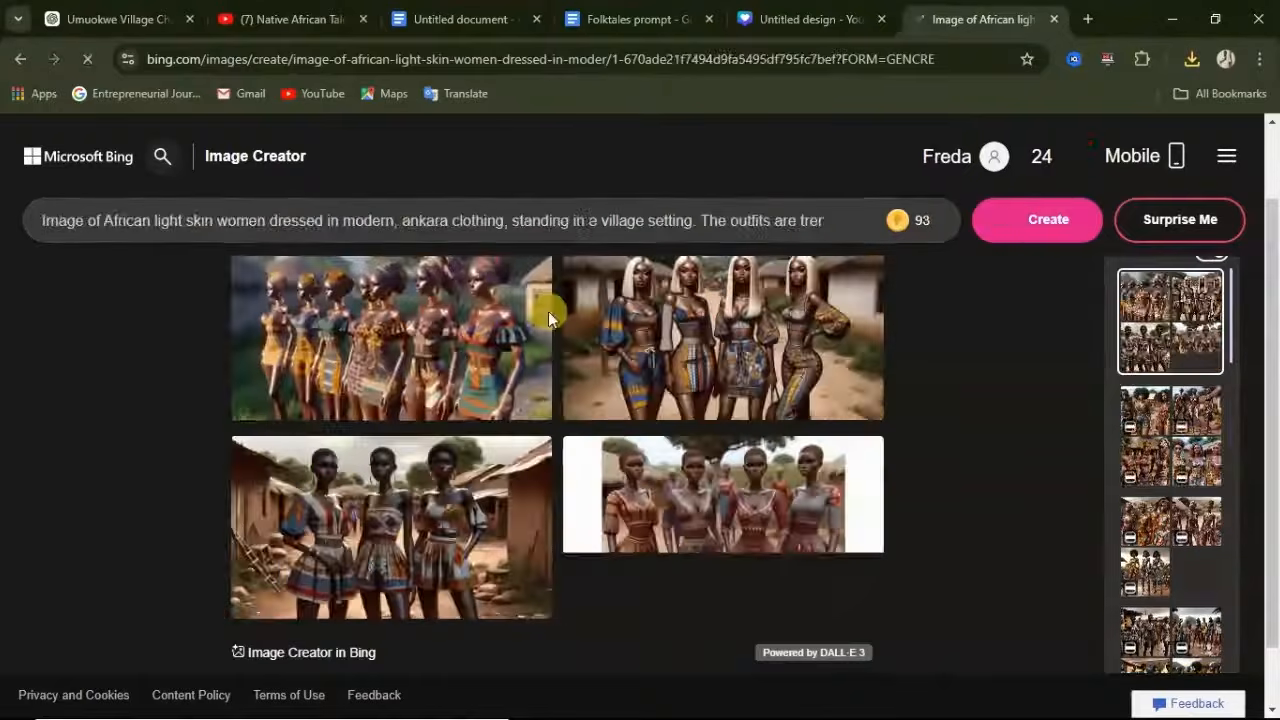
Compare the new images in the enlarged view, download the one of four women with blonde hair, and close the view.
click(548, 311)
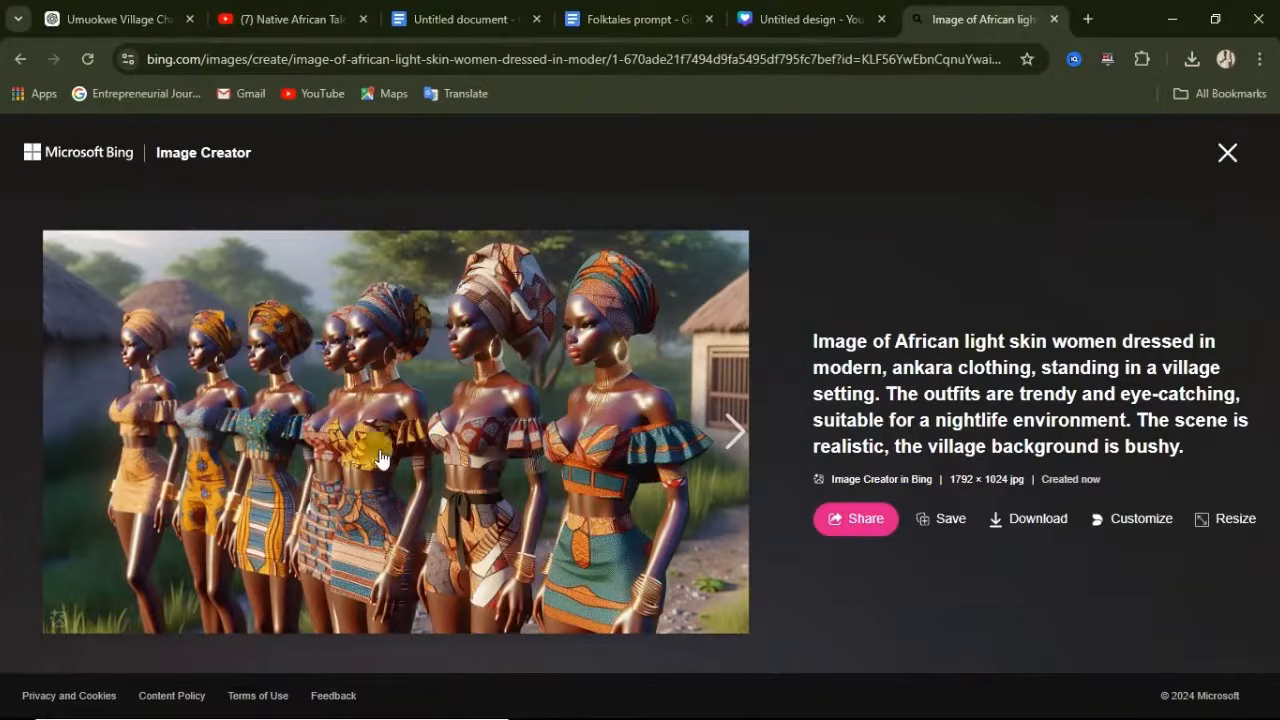
click(728, 438)
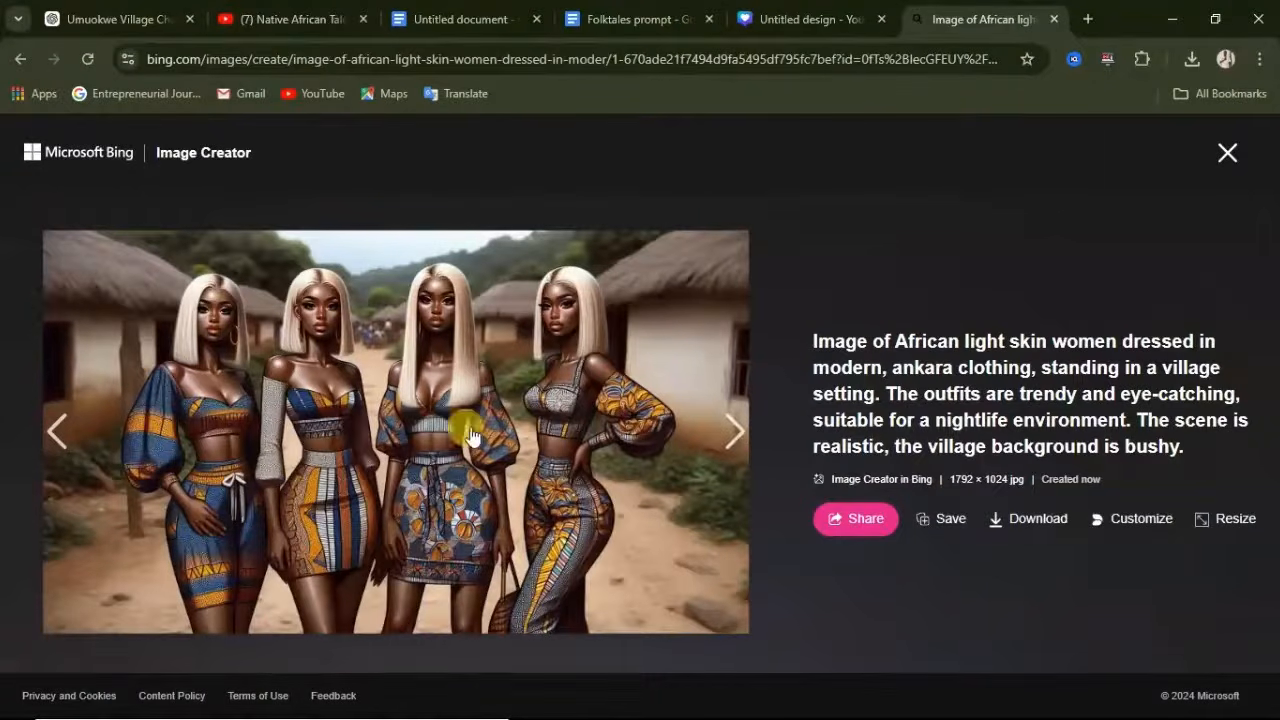
click(728, 438)
click(62, 432)
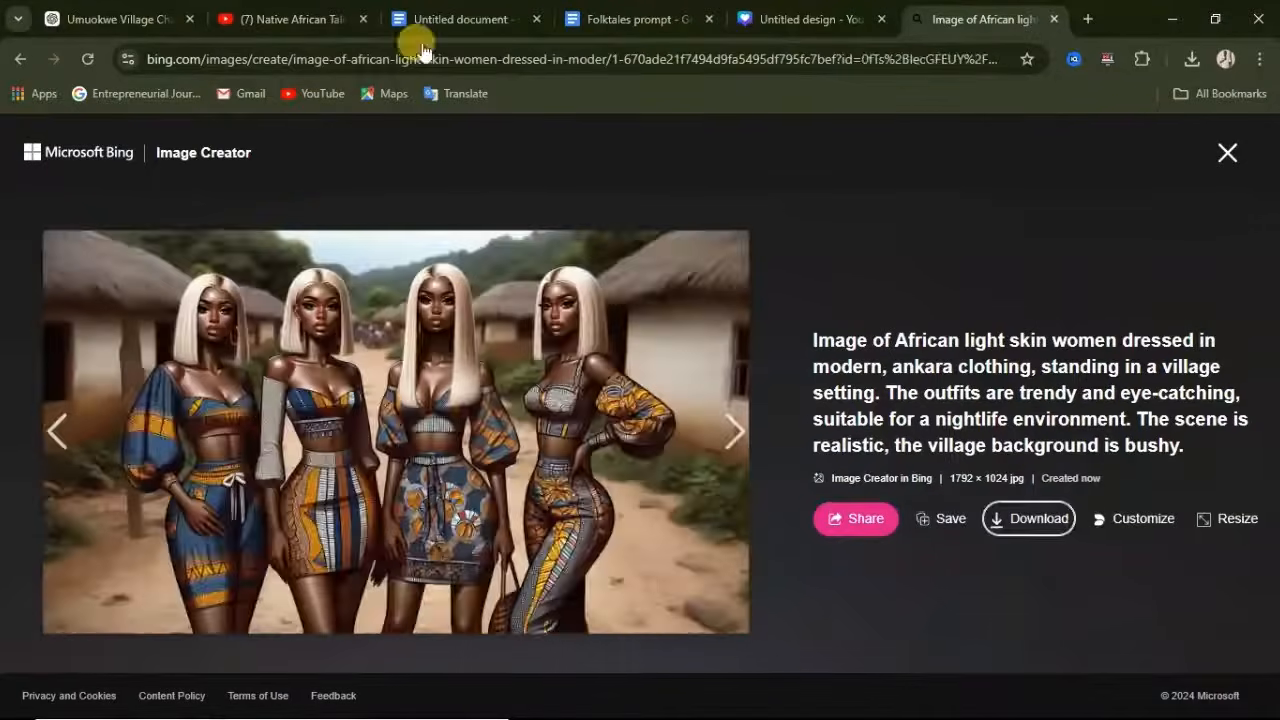
click(1224, 154)
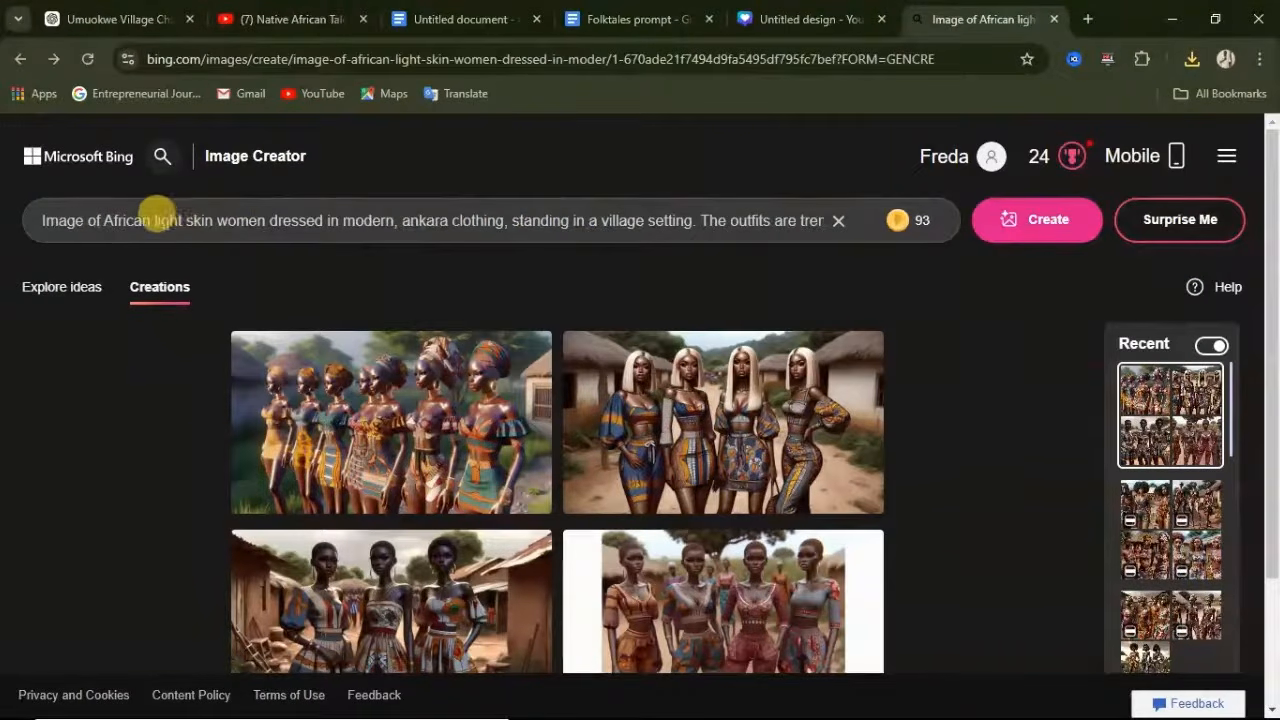
Remove the phrase "The scene is realistic," from the image prompt.
drag(824, 220, 770, 220)
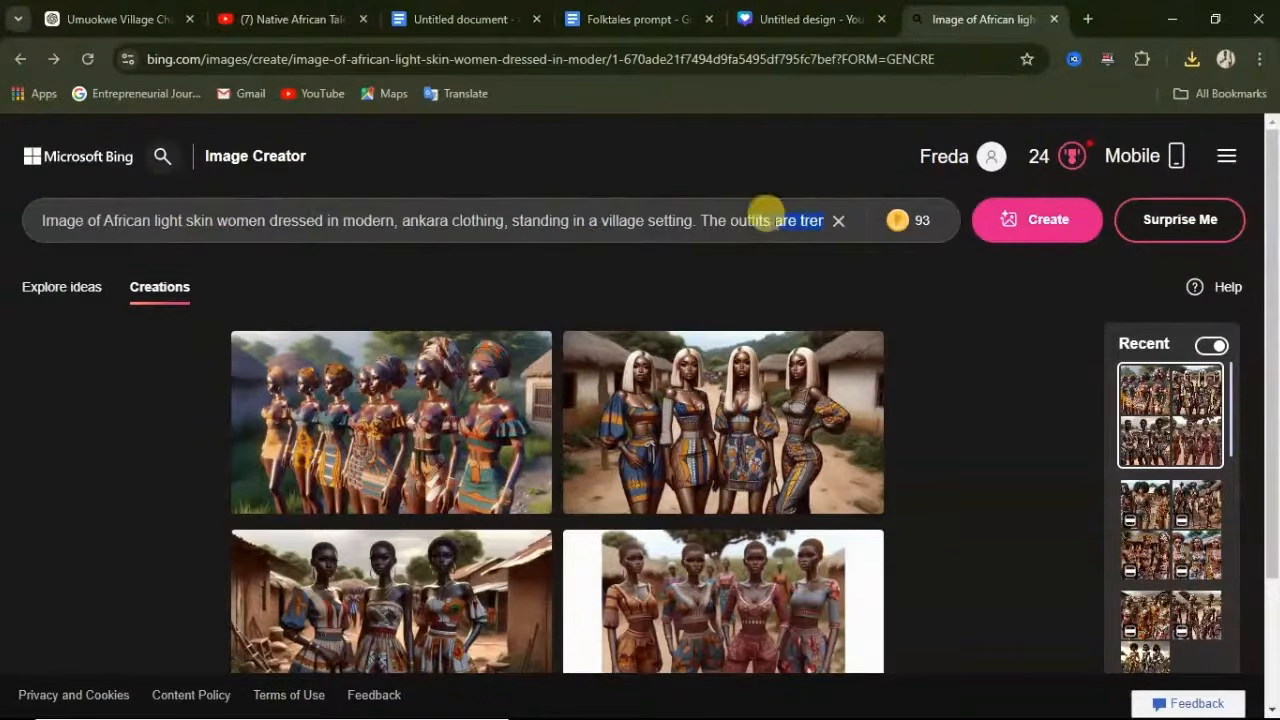
key(End)
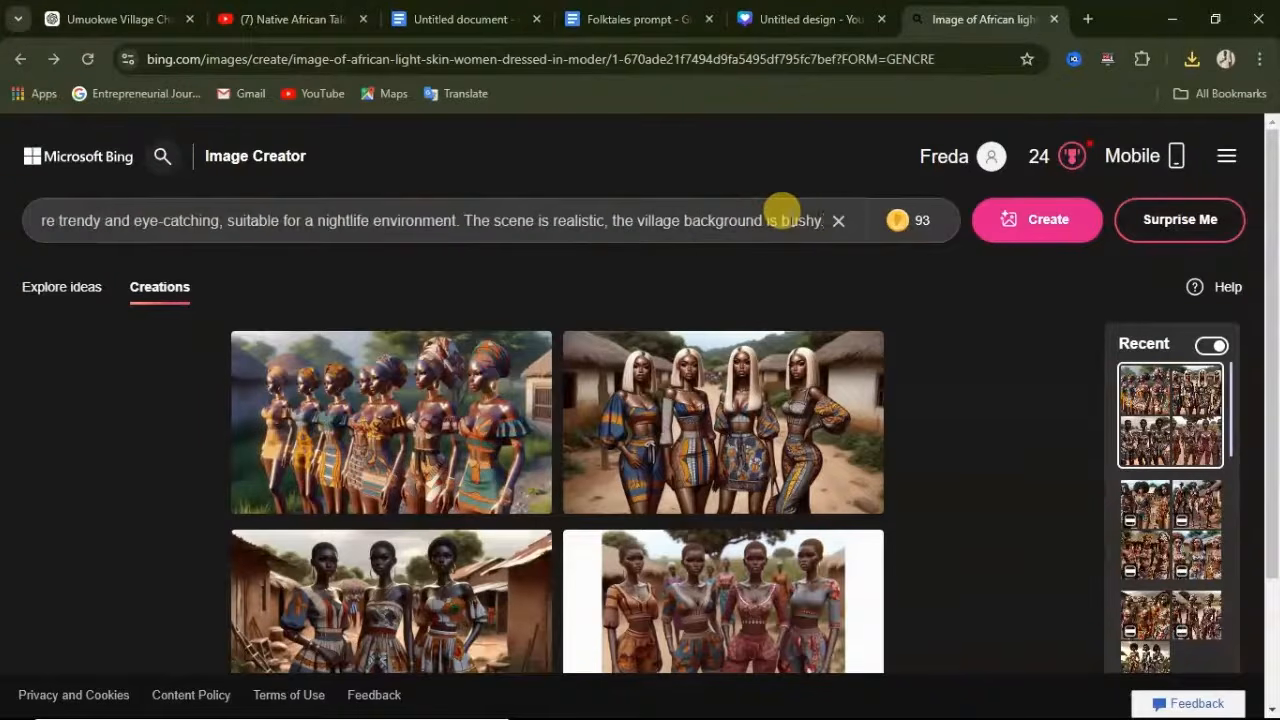
drag(262, 220, 390, 212)
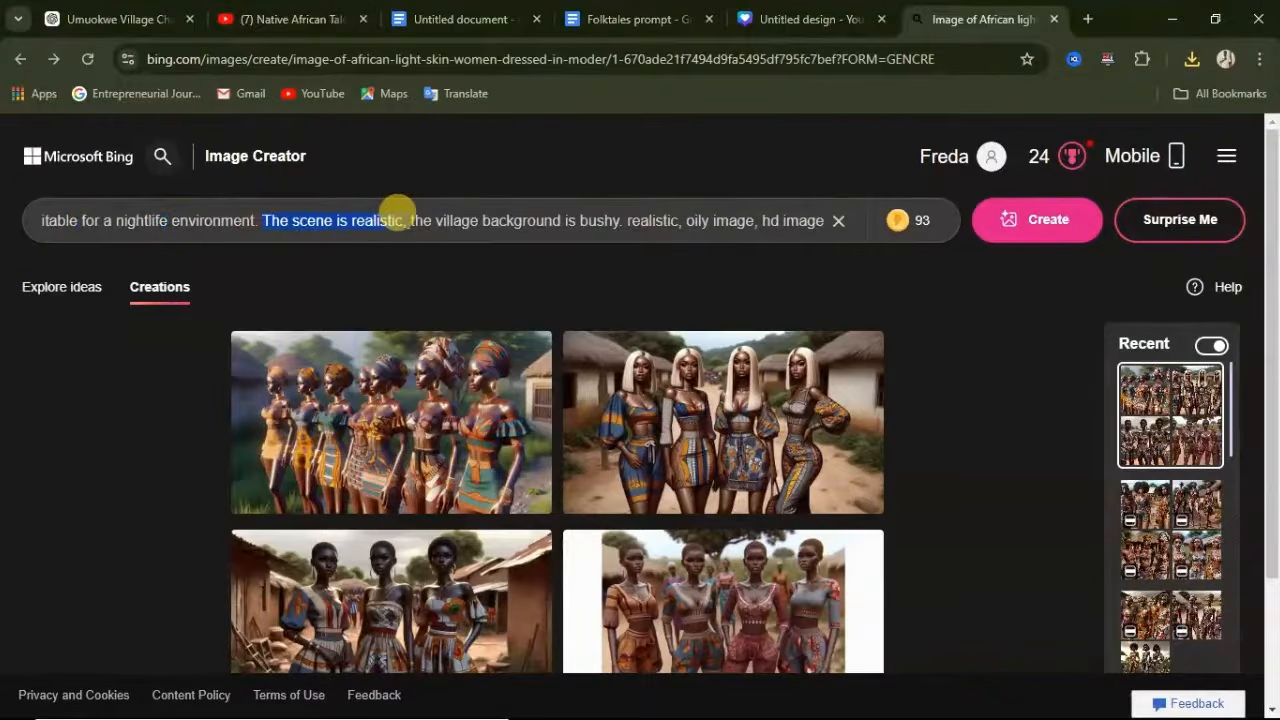
key(BackSpace)
key(BackSpace)
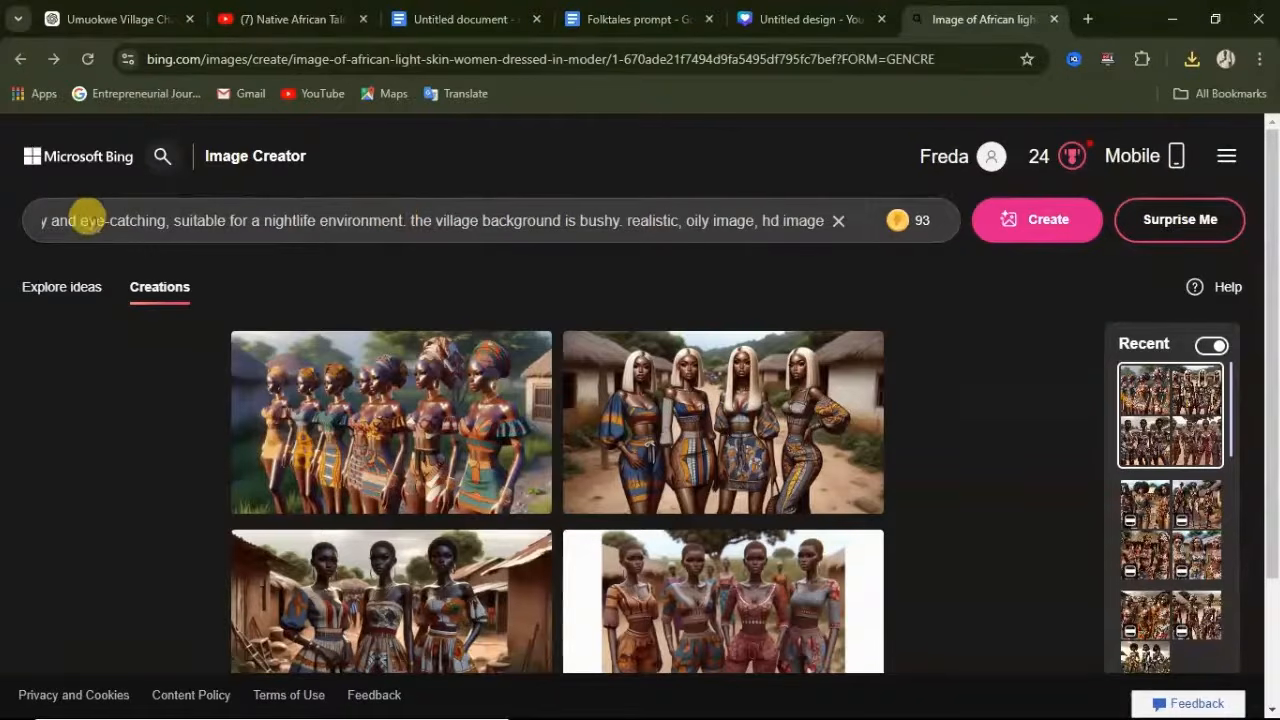
Insert "chubby" before "women" in the prompt and generate a new set of images.
drag(40, 220, 18, 218)
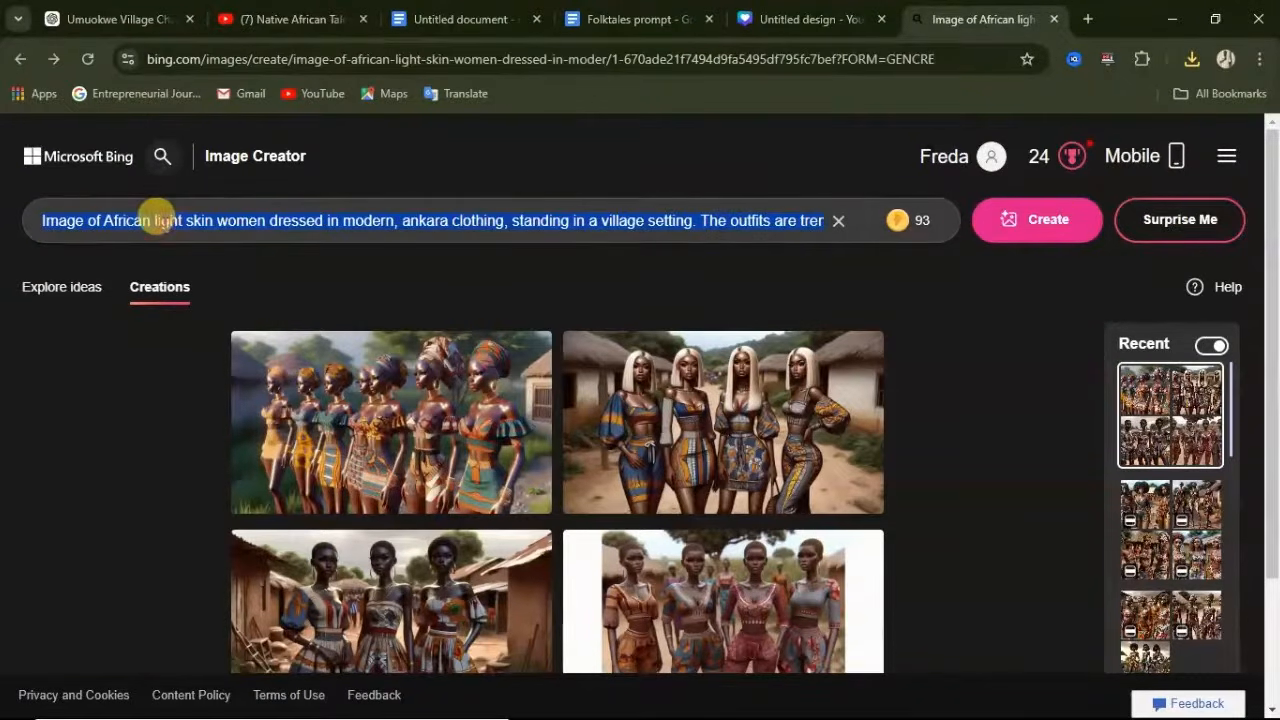
click(157, 218)
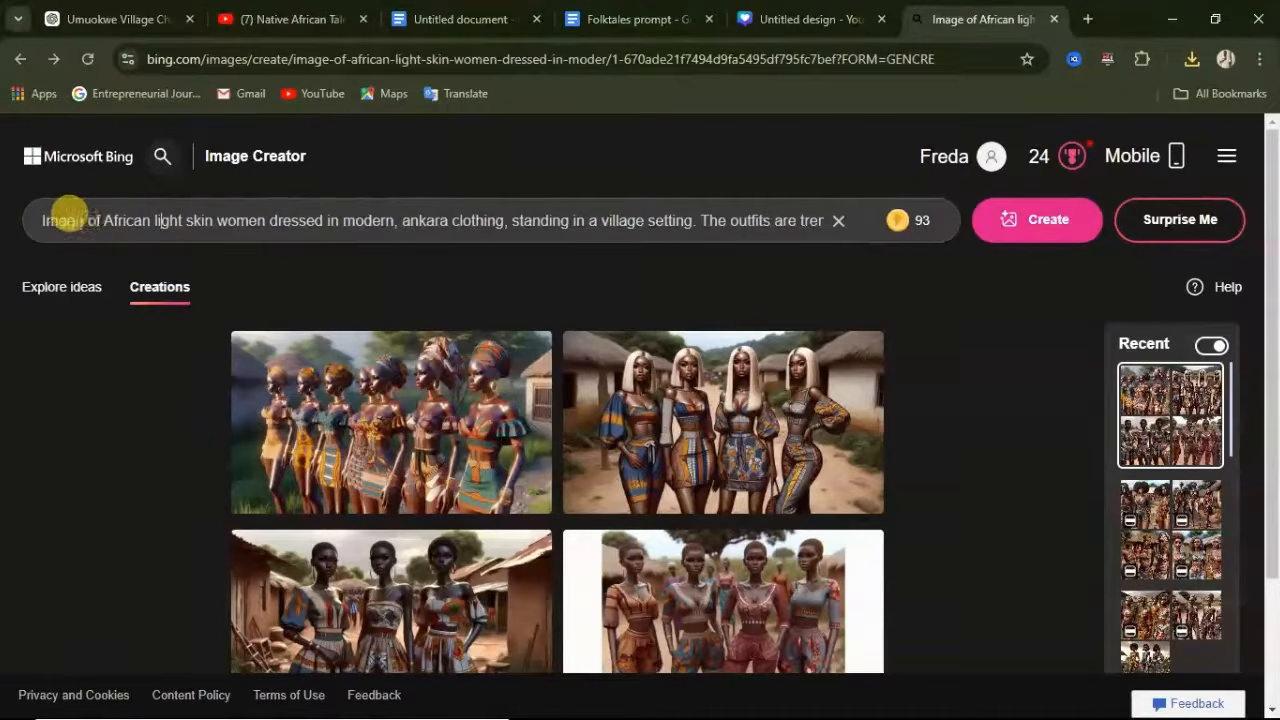
click(218, 221)
text(chubby)
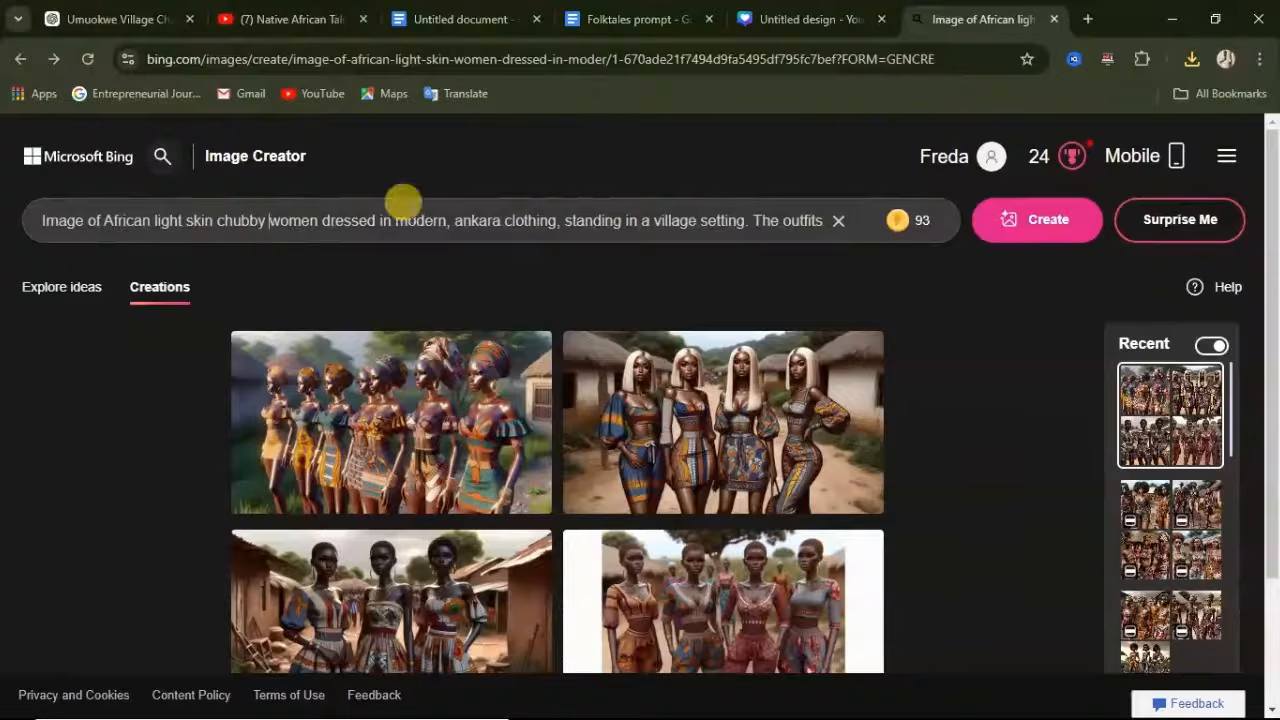
click(1018, 226)
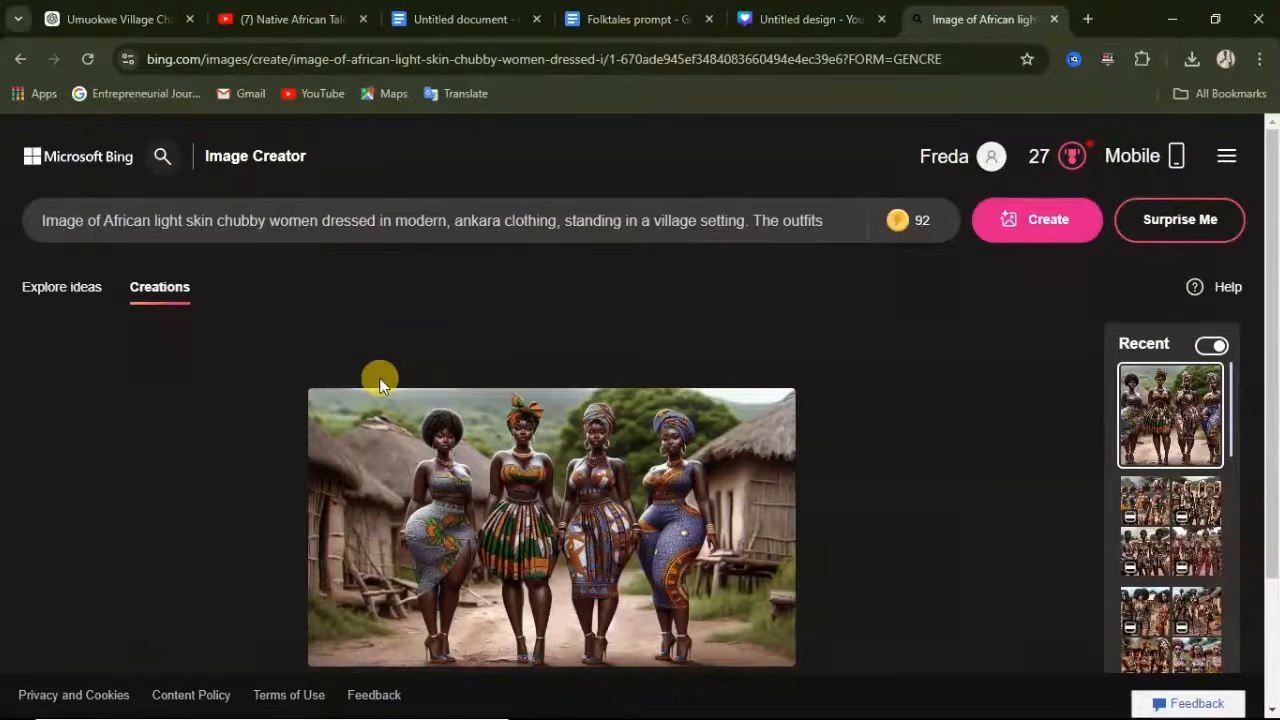
Enlarge the generated image of four women, download it, and return to the results.
scroll(385, 384, down, 2)
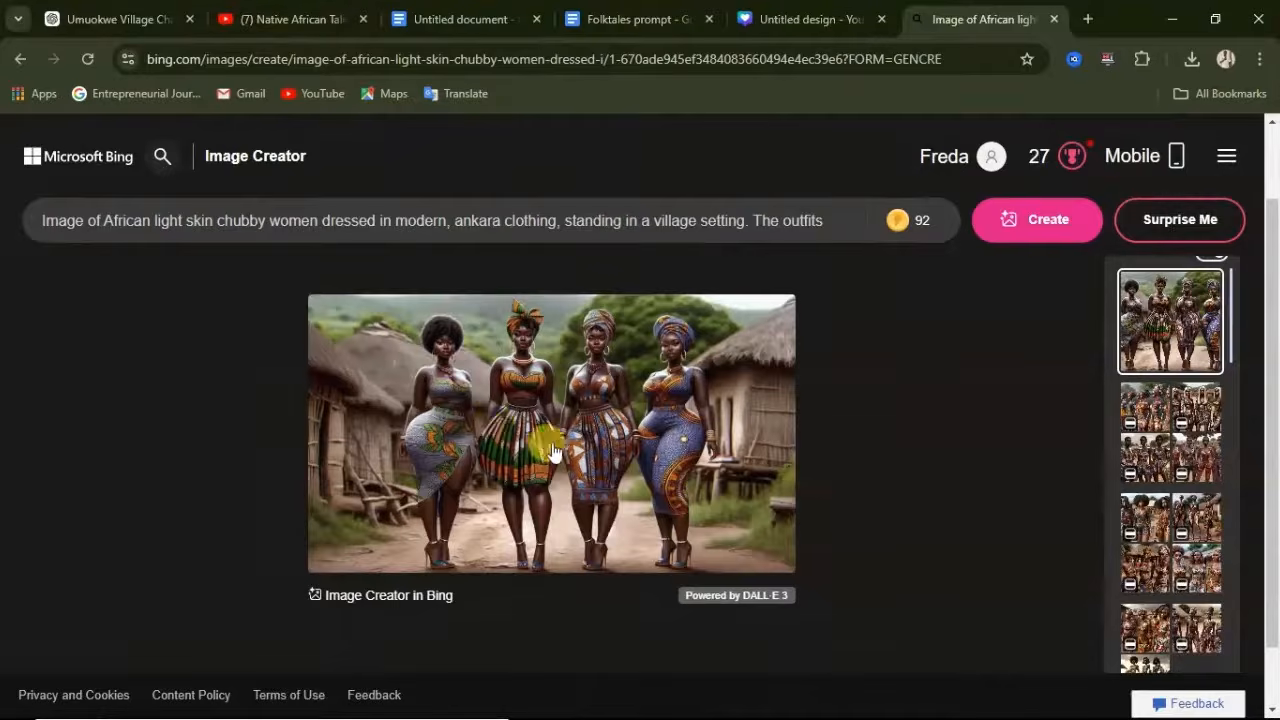
click(587, 463)
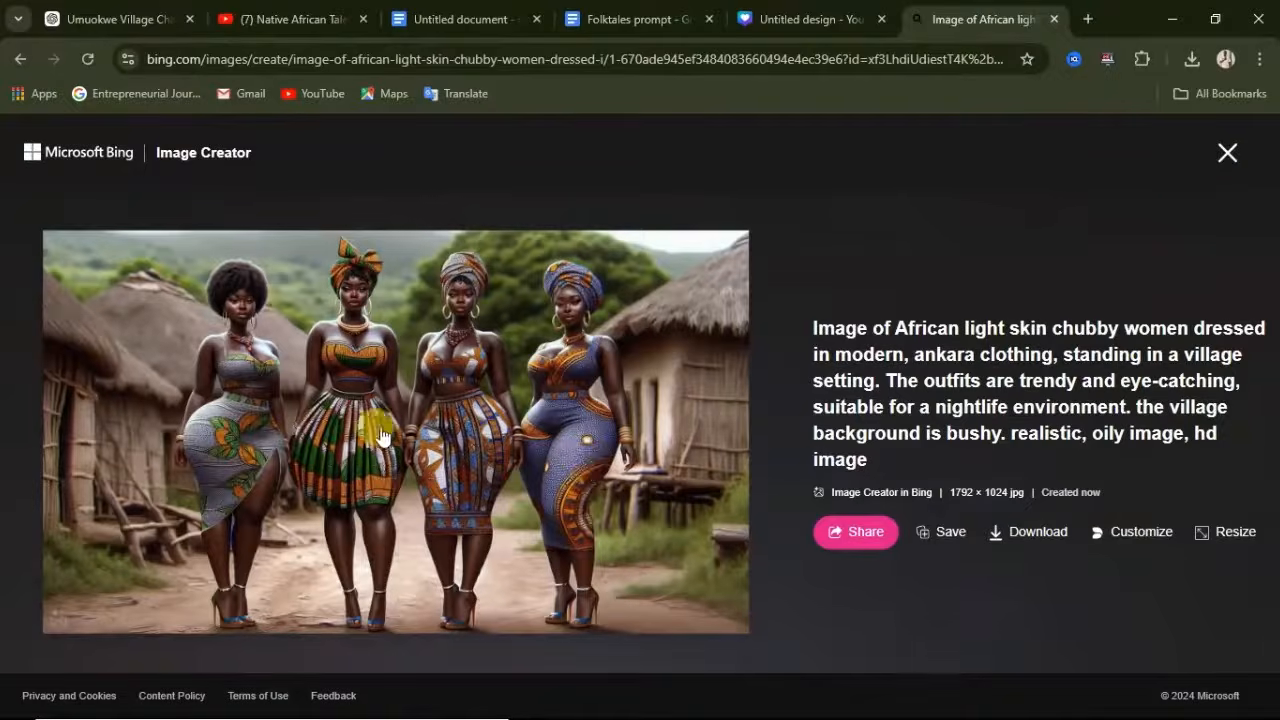
click(1017, 541)
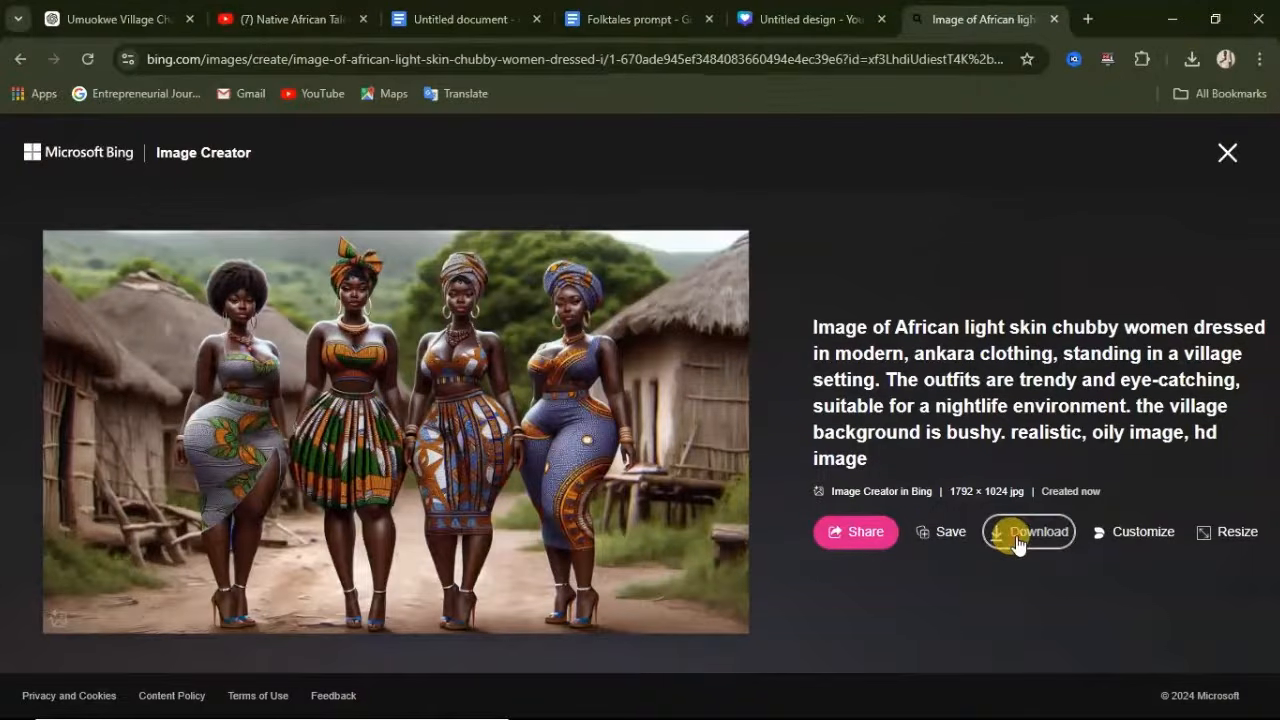
click(1228, 155)
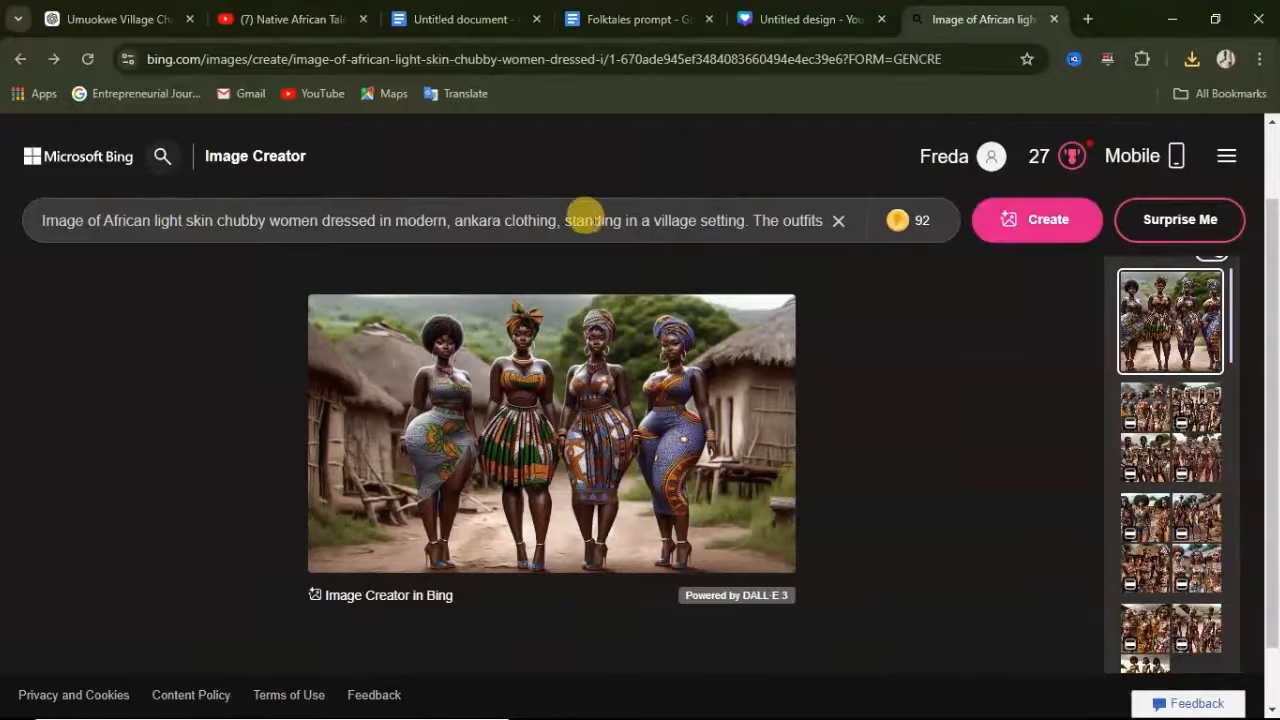
Insert "line up" before "standing" in the prompt and generate new images.
click(558, 215)
text(, )
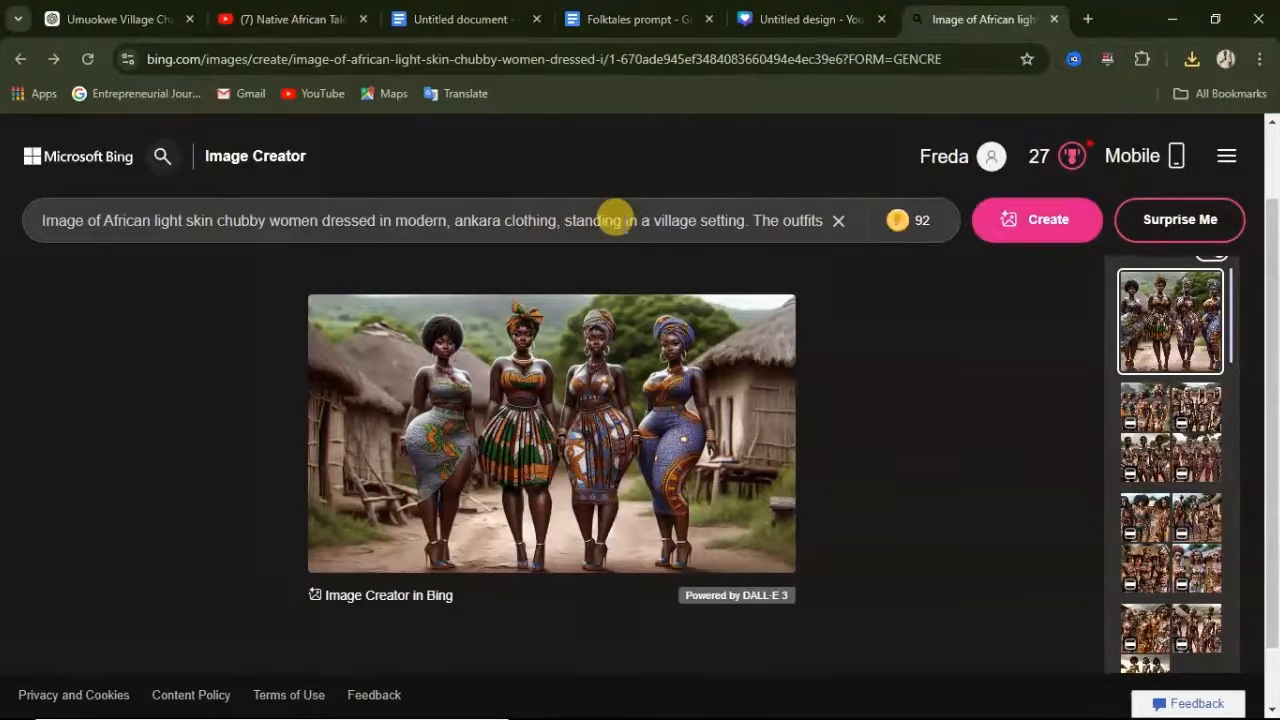
text(line )
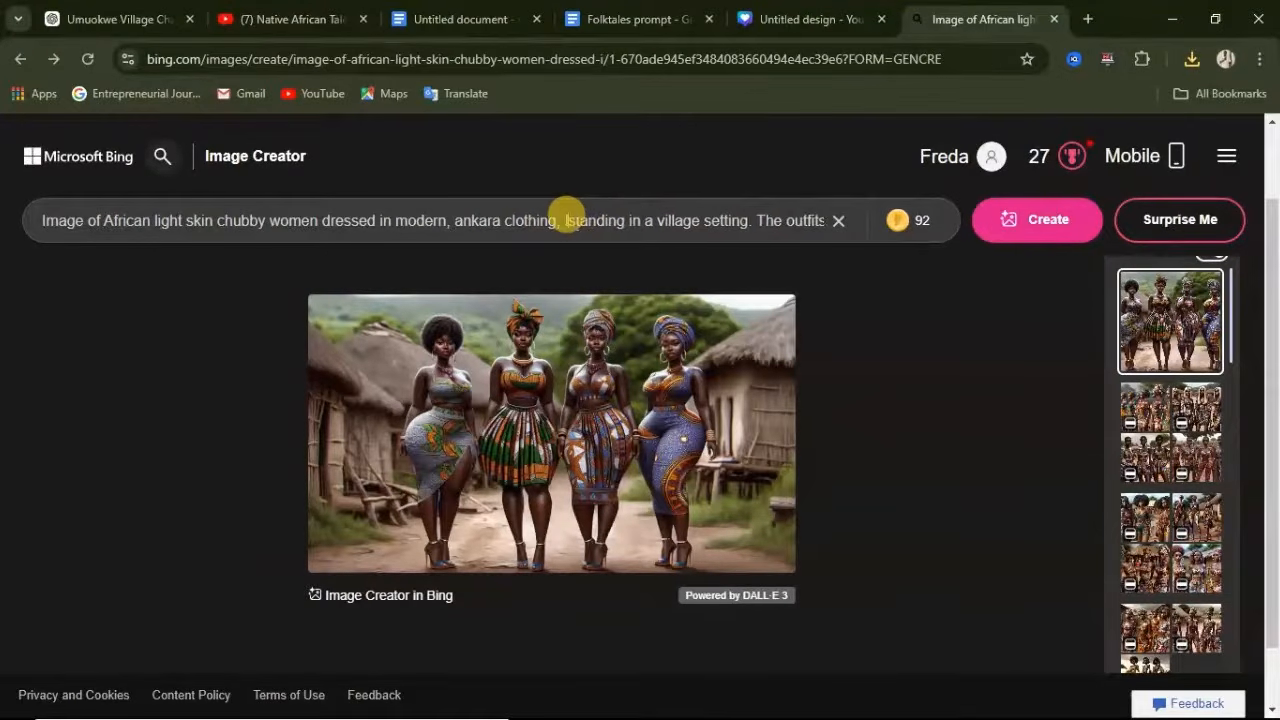
text(up)
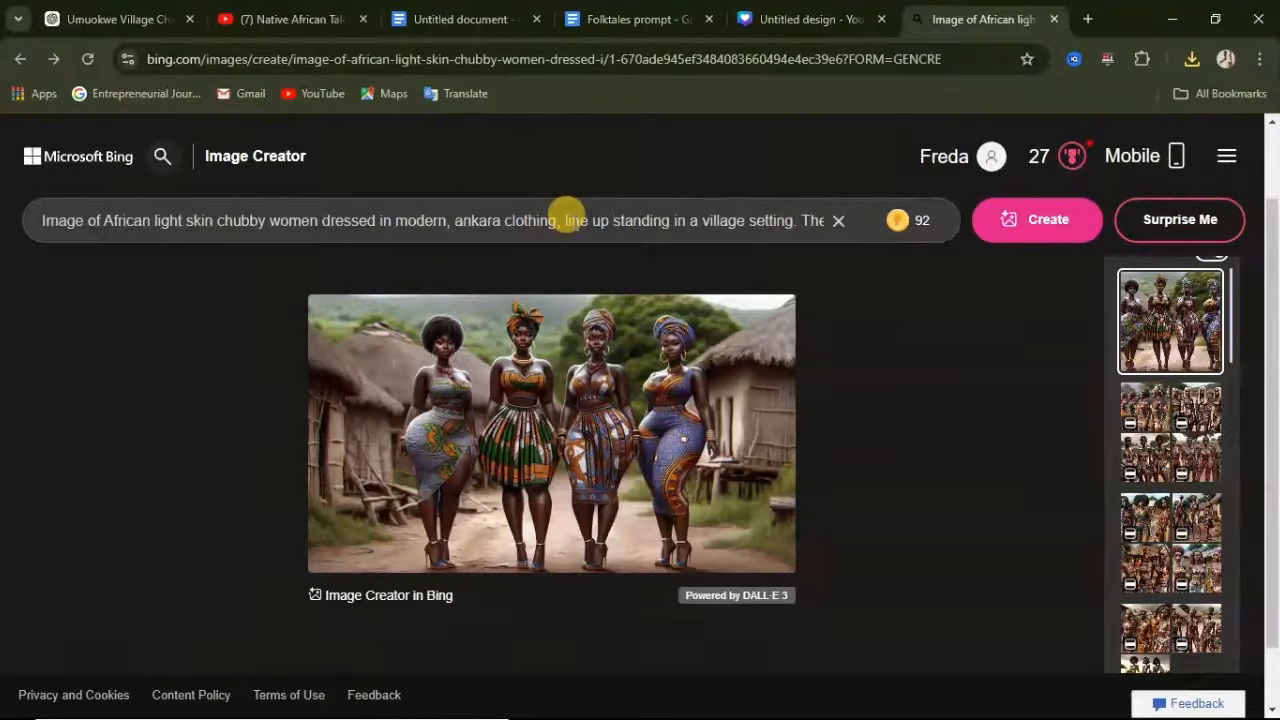
key(Return)
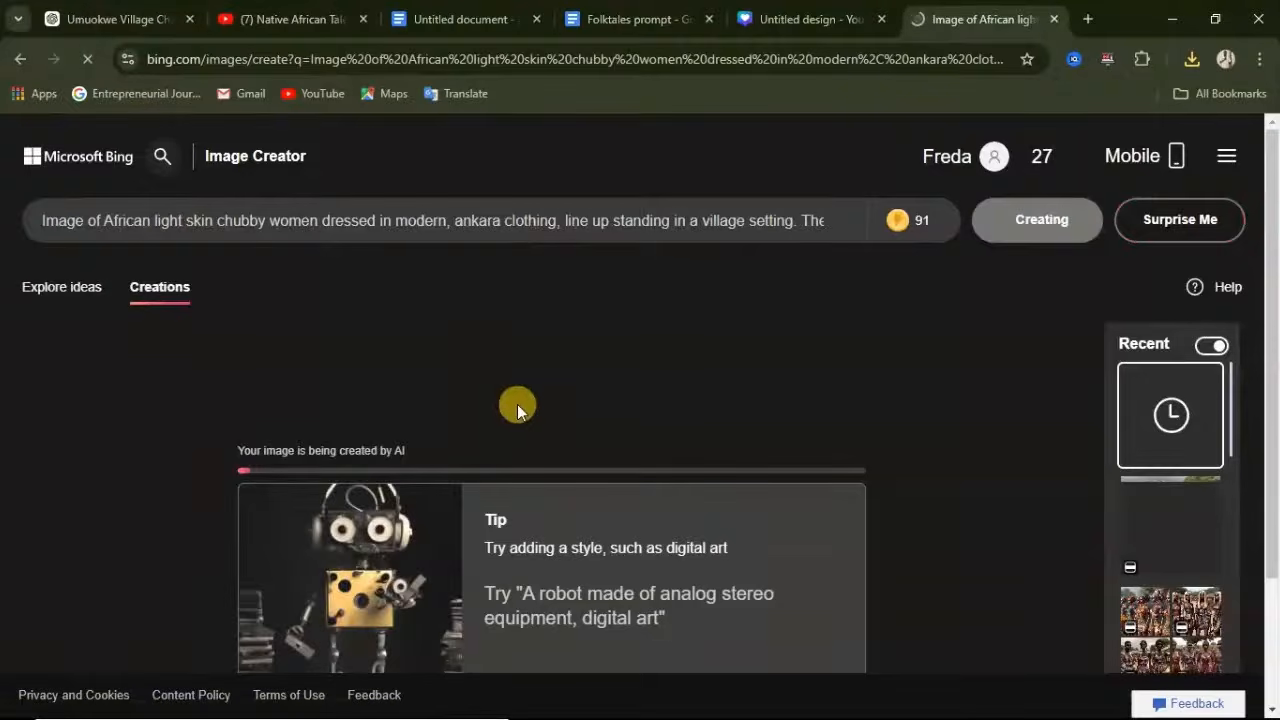
scroll(520, 406, down, 1)
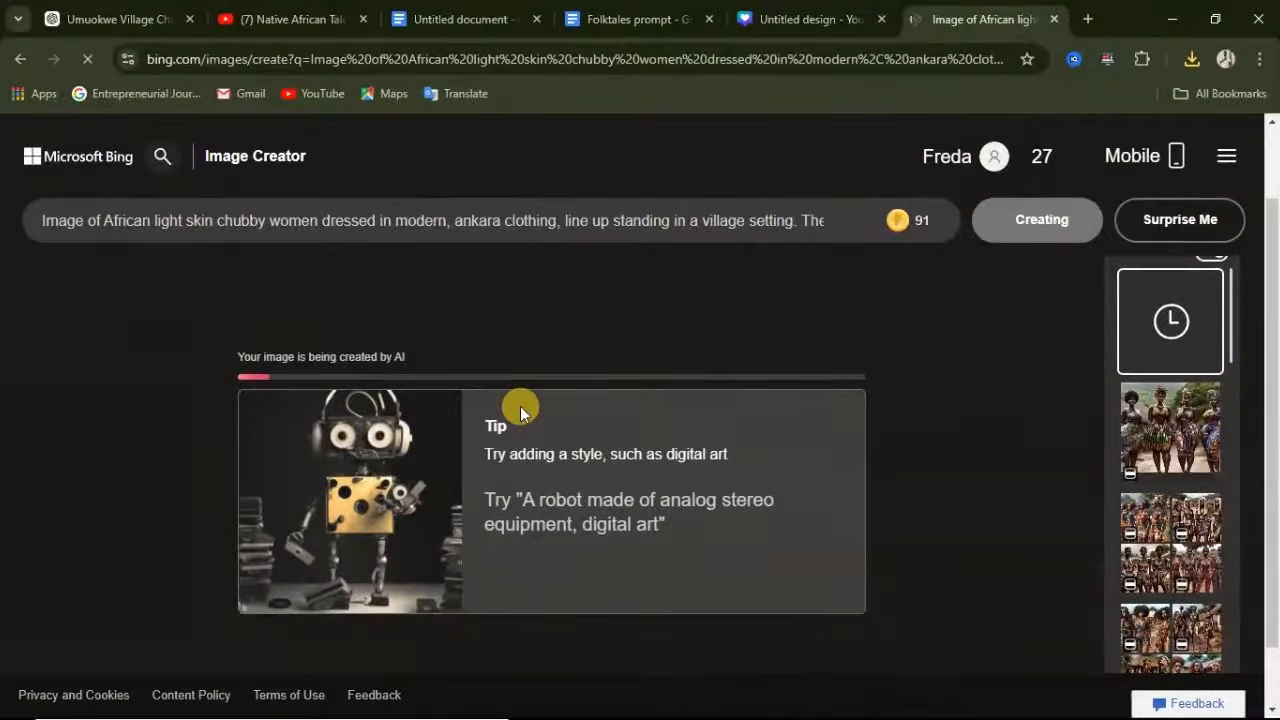
click(330, 28)
click(980, 18)
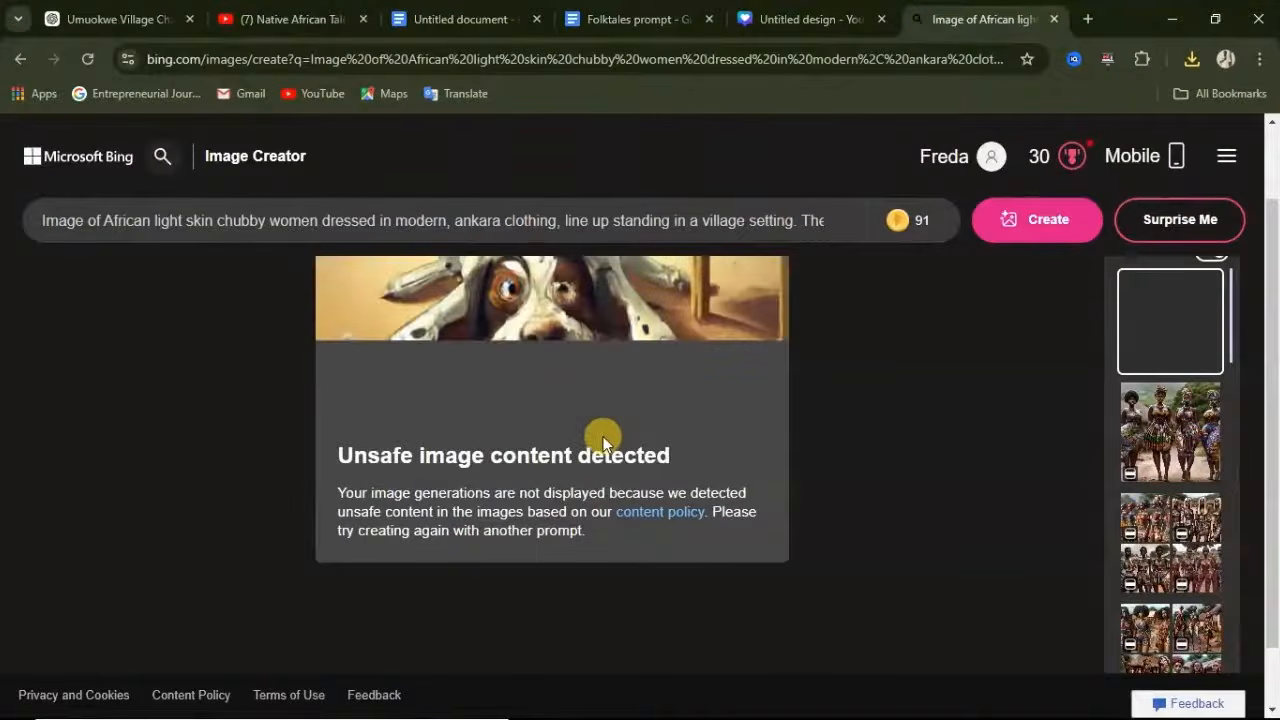
Generate again from the same prompt and download the enlarged image of the long row of women.
scroll(600, 436, up, 1)
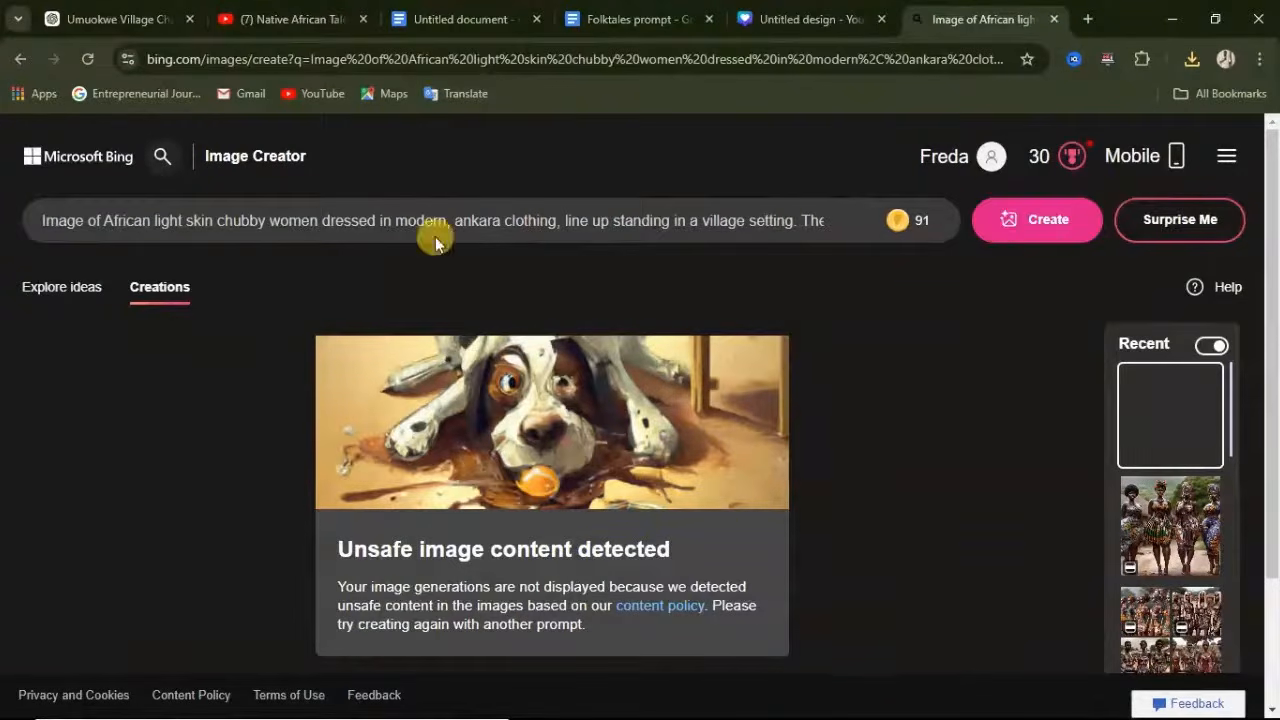
click(1006, 220)
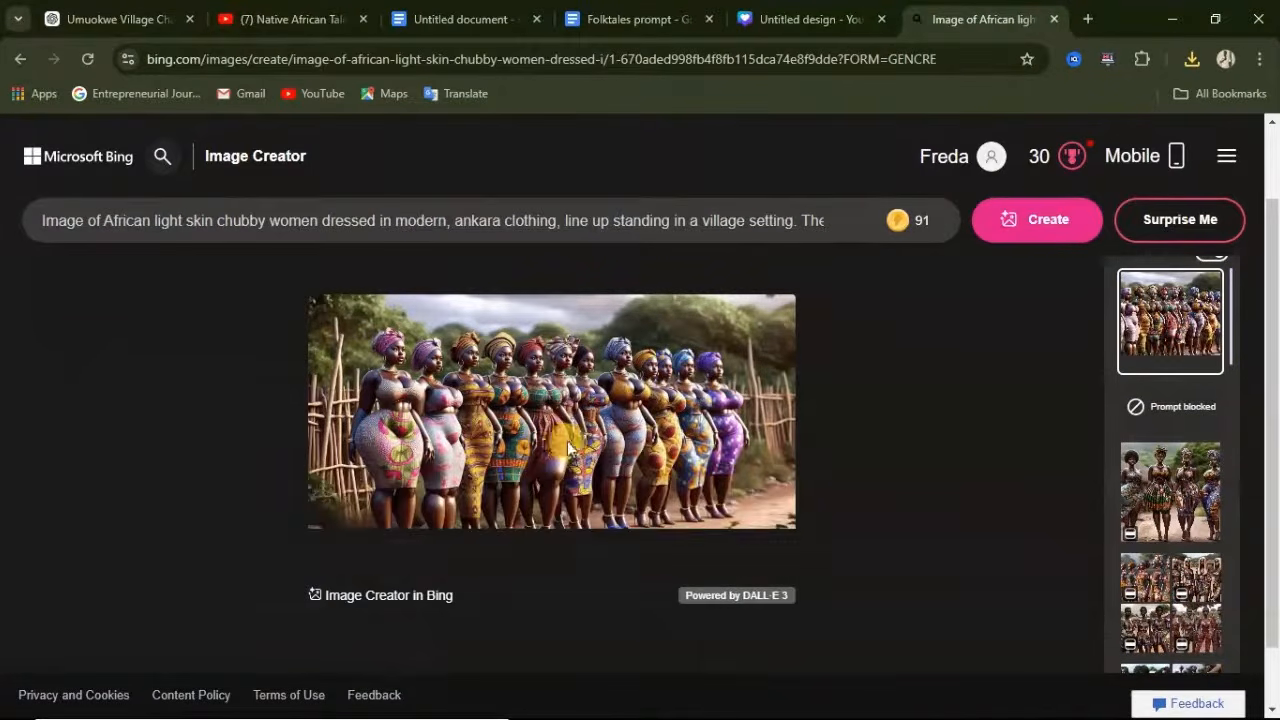
click(555, 459)
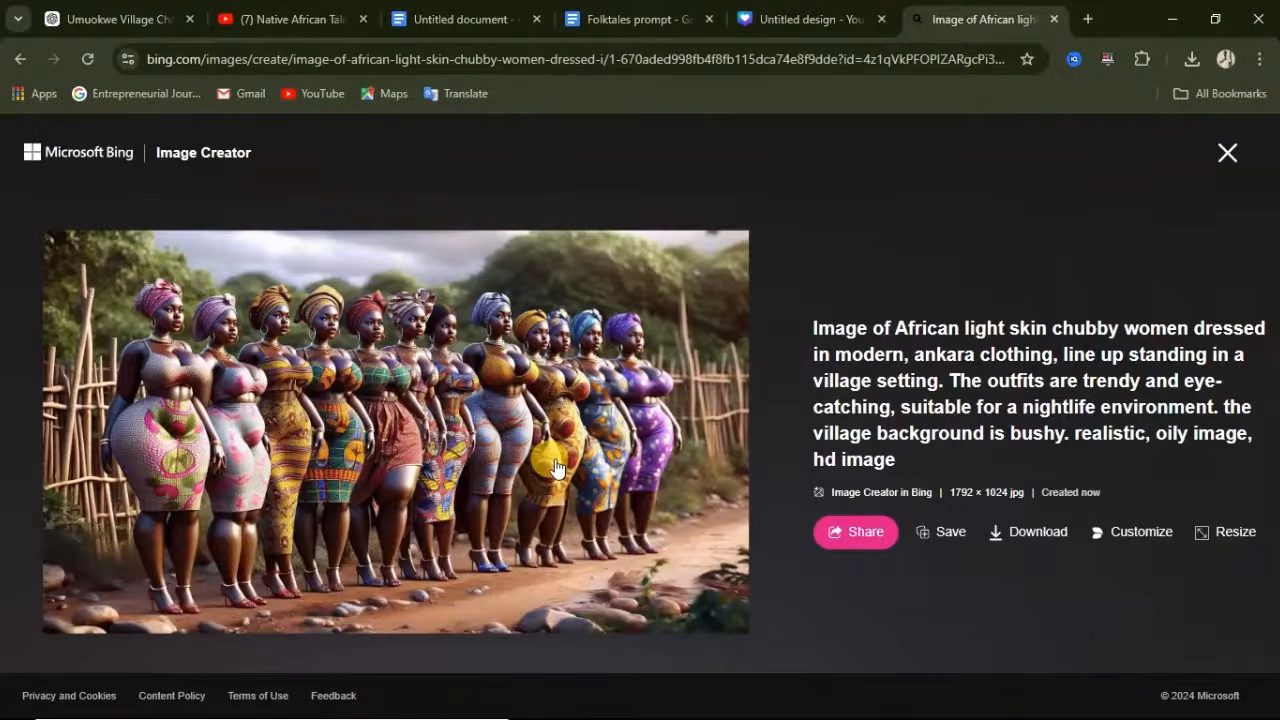
click(1050, 537)
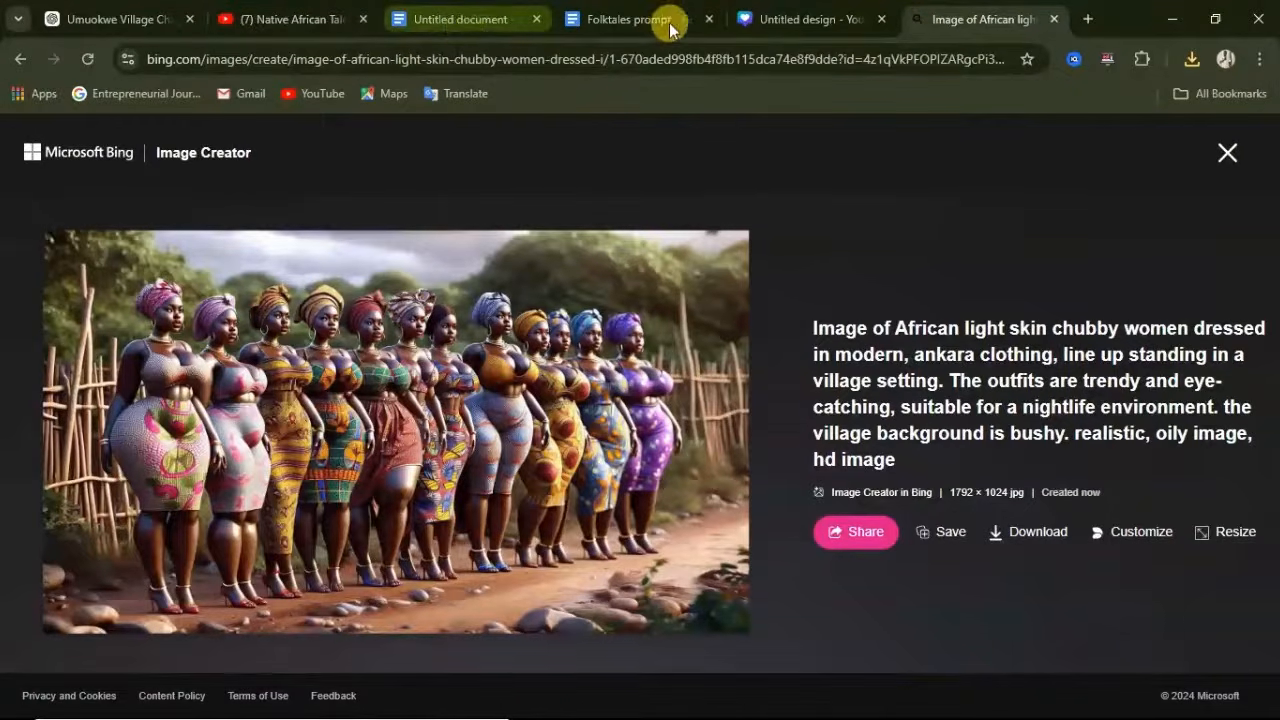
Switch to the Canva YouTube thumbnail design and upload the two newest village women images from the Downloads folder.
click(810, 22)
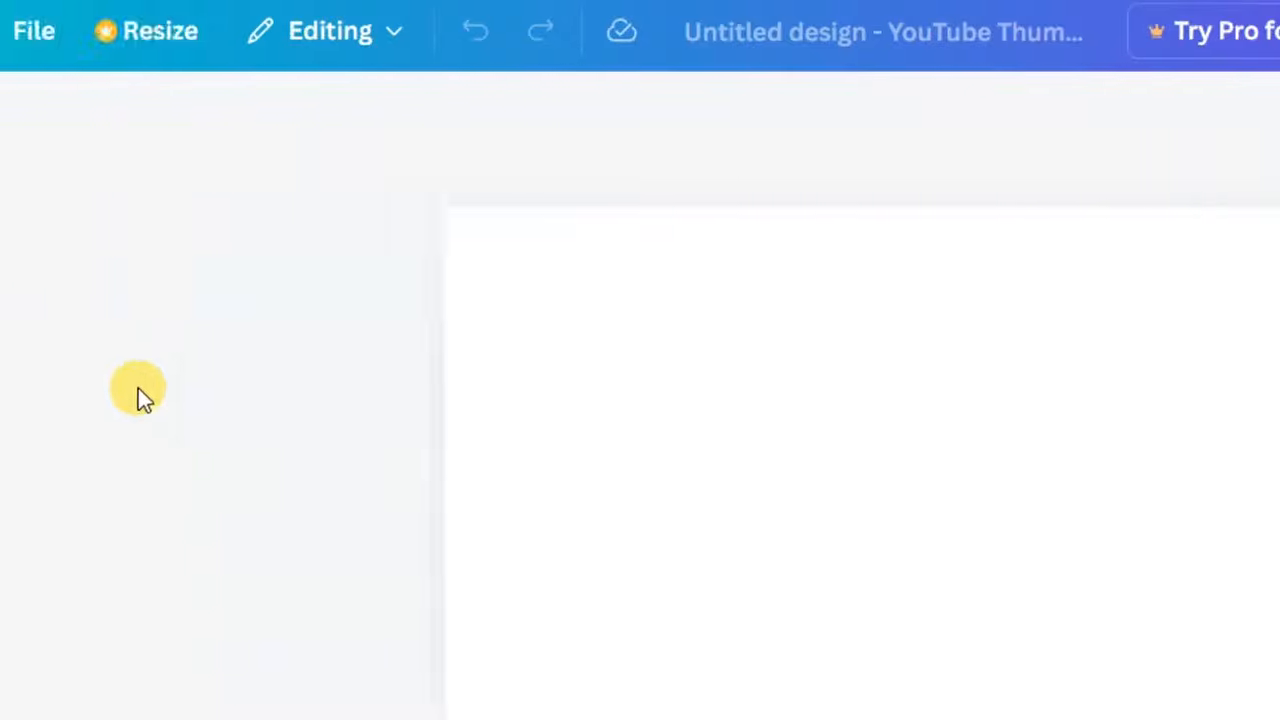
click(61, 319)
click(56, 558)
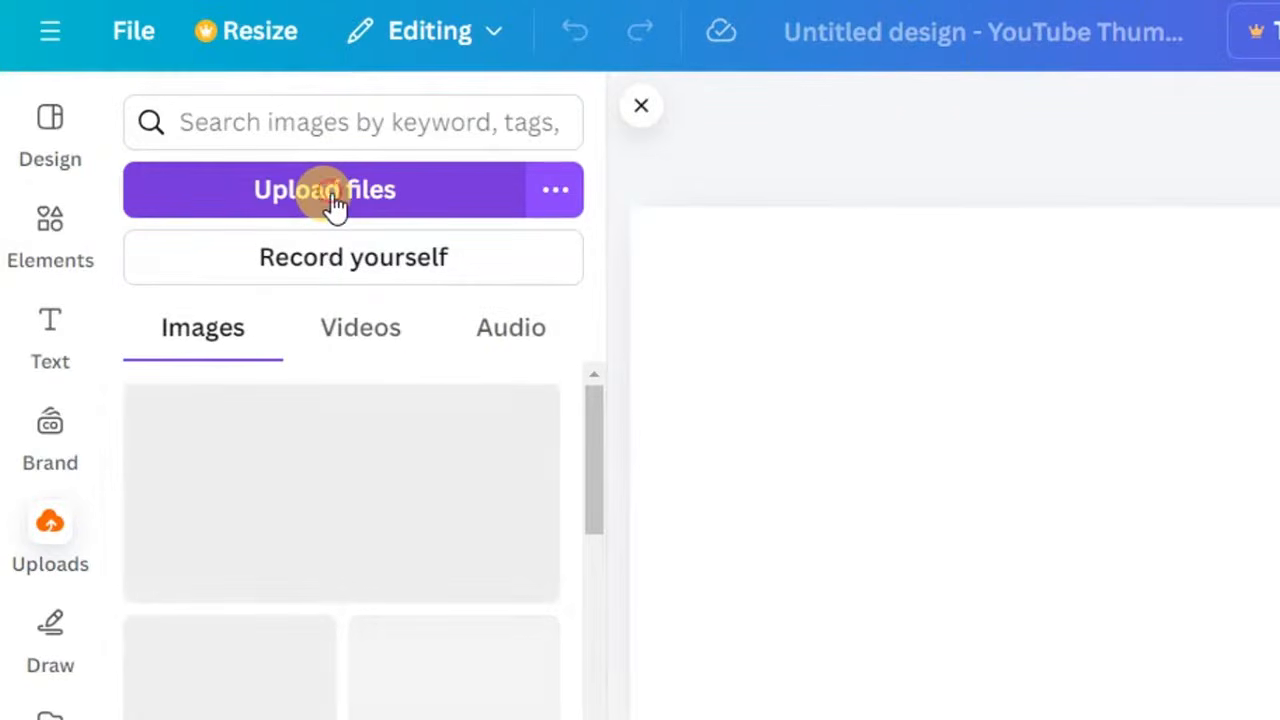
click(332, 196)
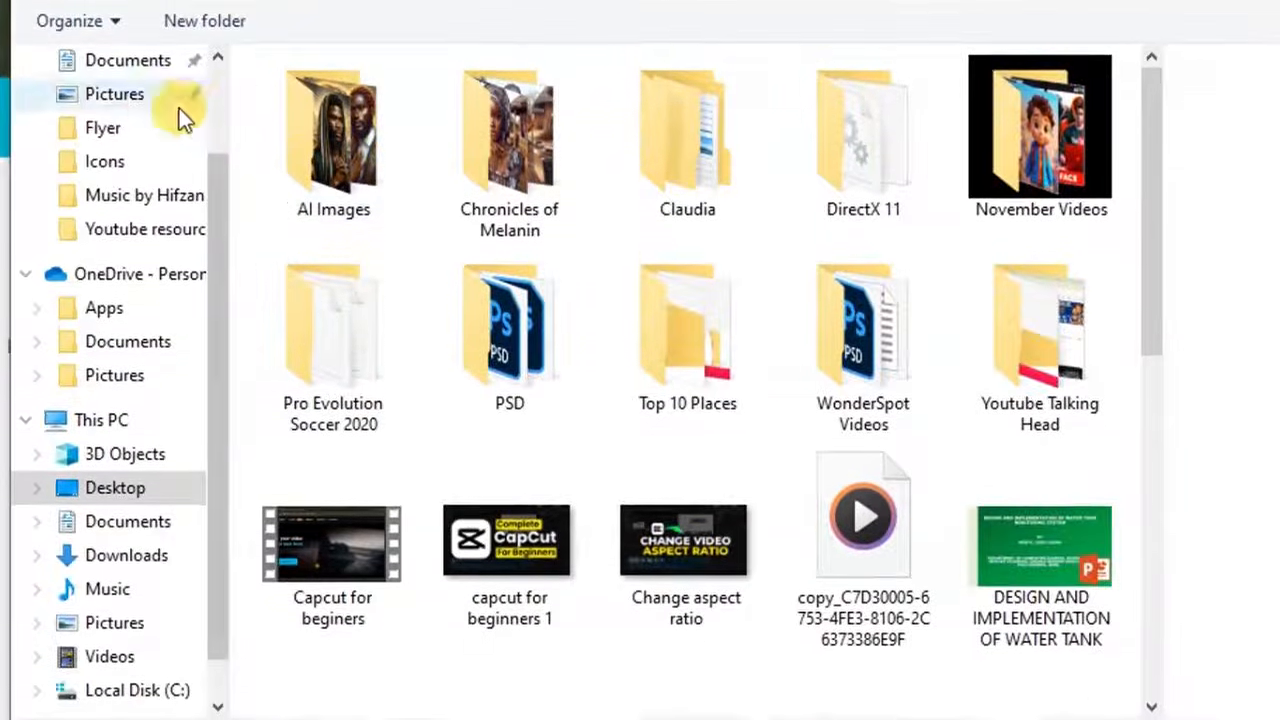
scroll(187, 109, up, 2)
click(126, 170)
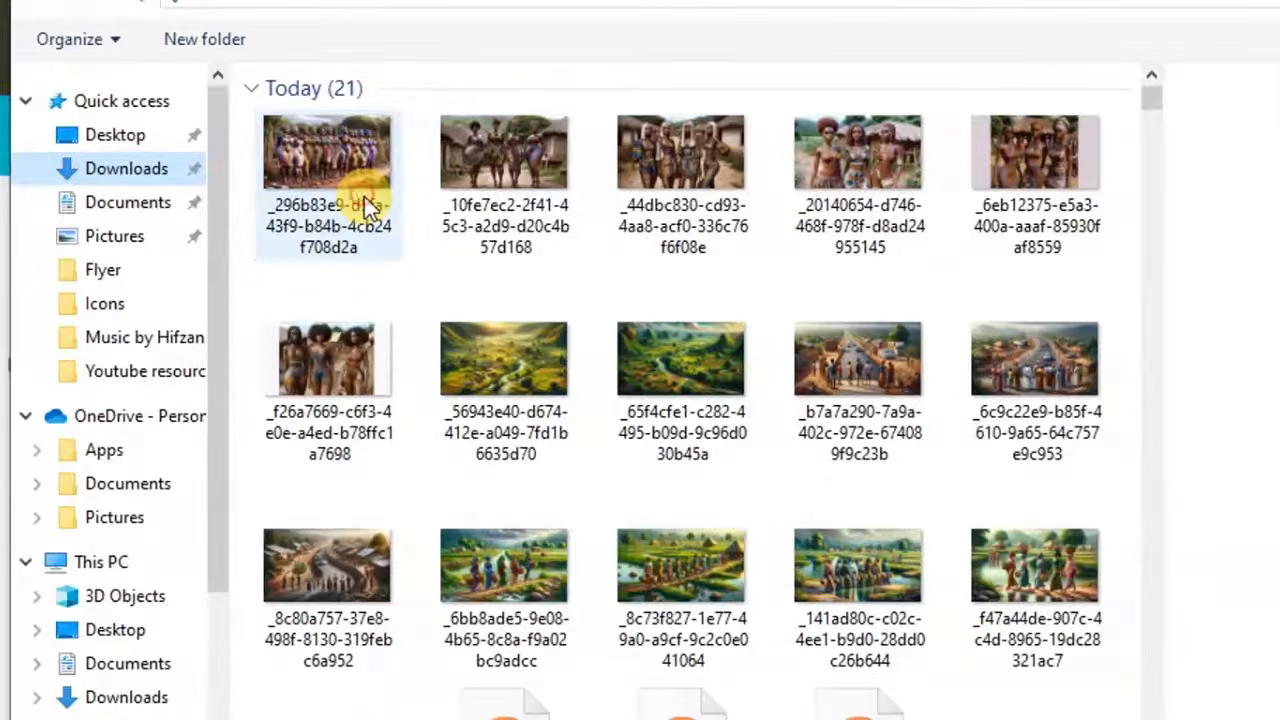
click(364, 196)
ctrl+click(472, 195)
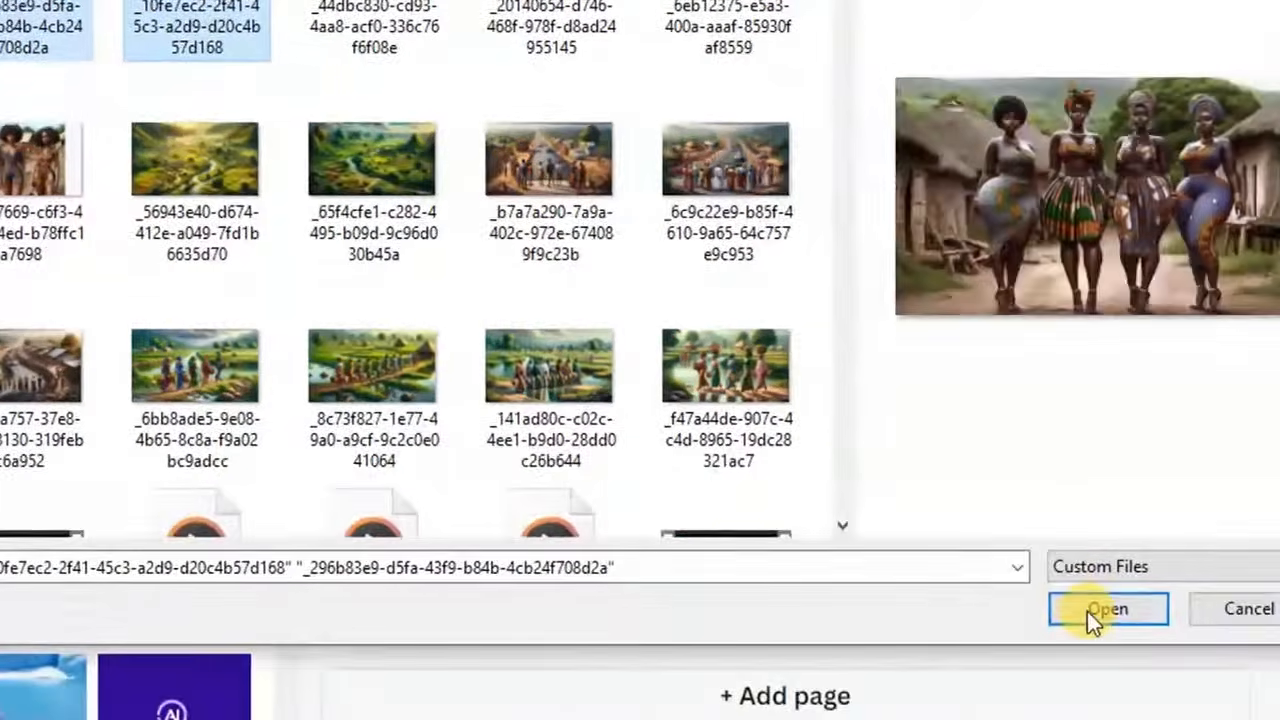
click(1091, 614)
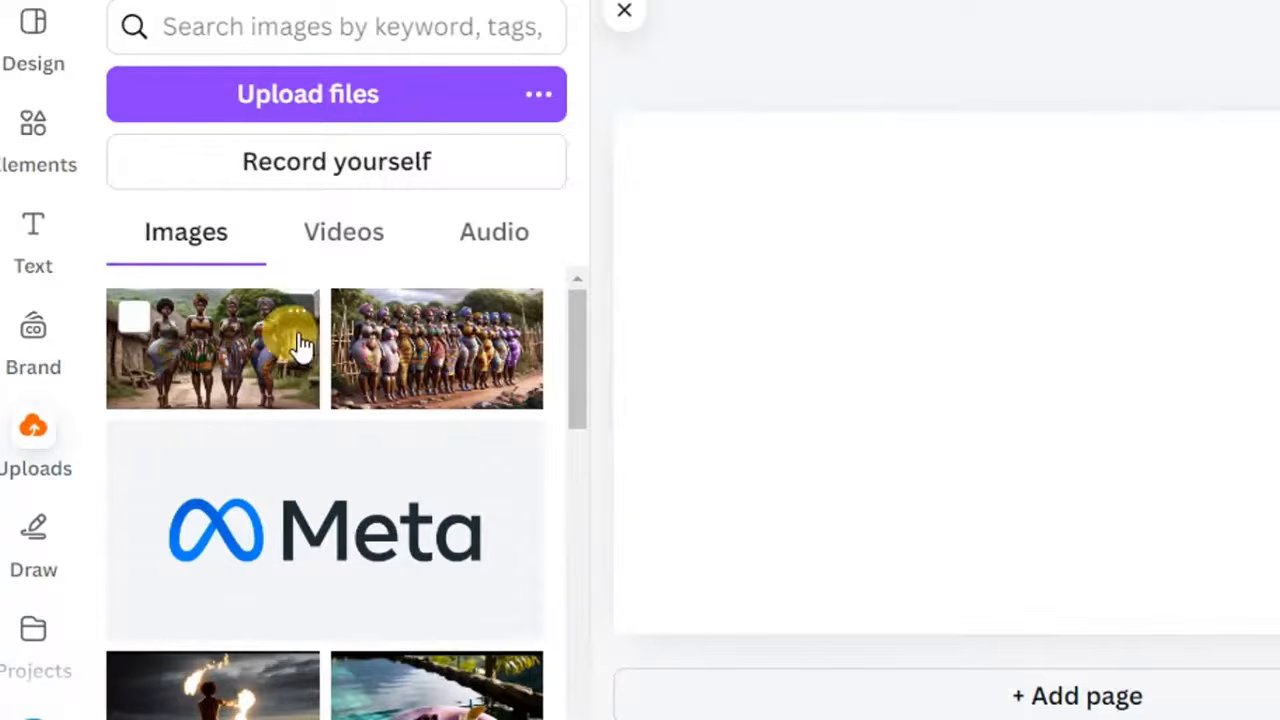
Add the image of four women to the blank thumbnail page, then enlarge and position it to cover the page.
click(236, 368)
click(855, 380)
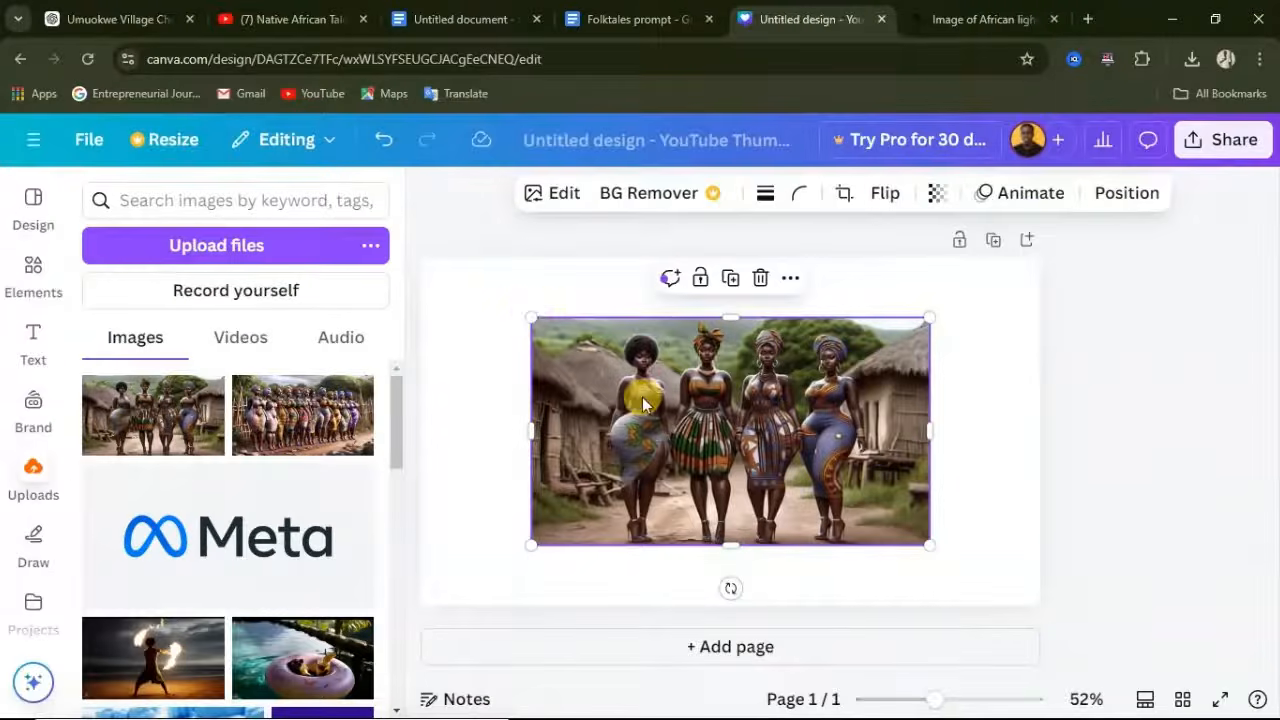
drag(531, 318, 412, 250)
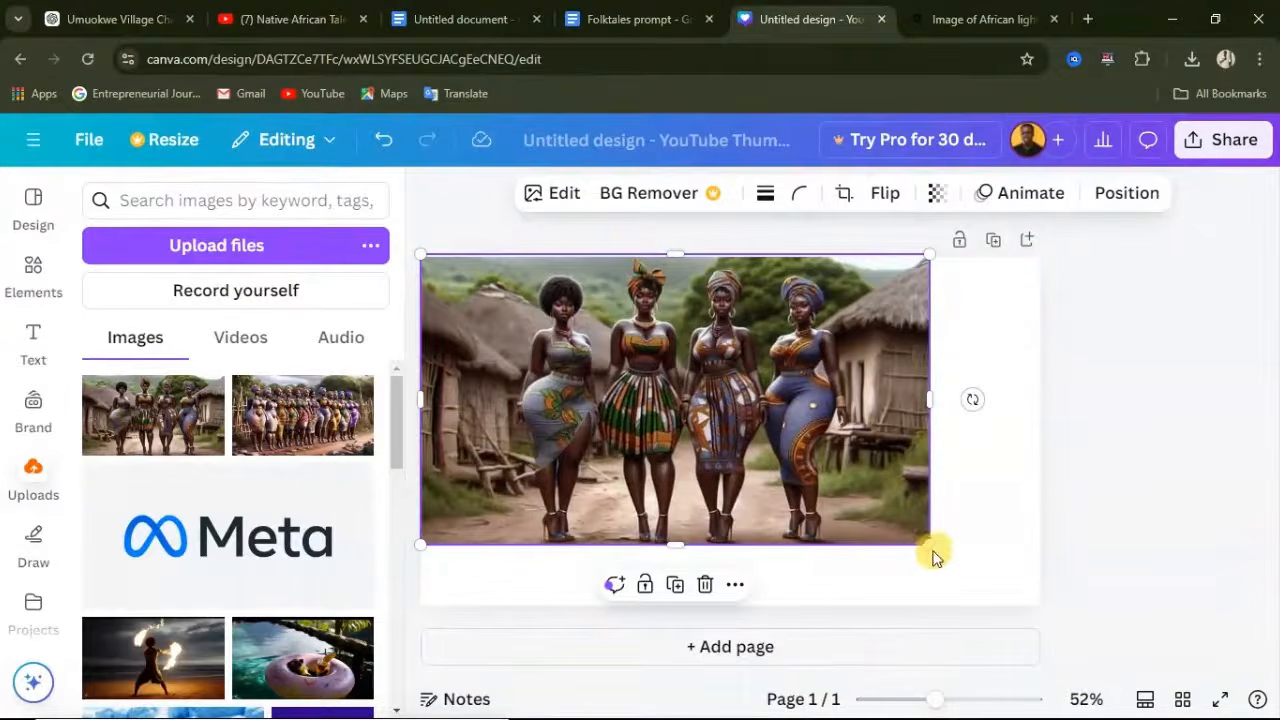
drag(933, 549, 1040, 606)
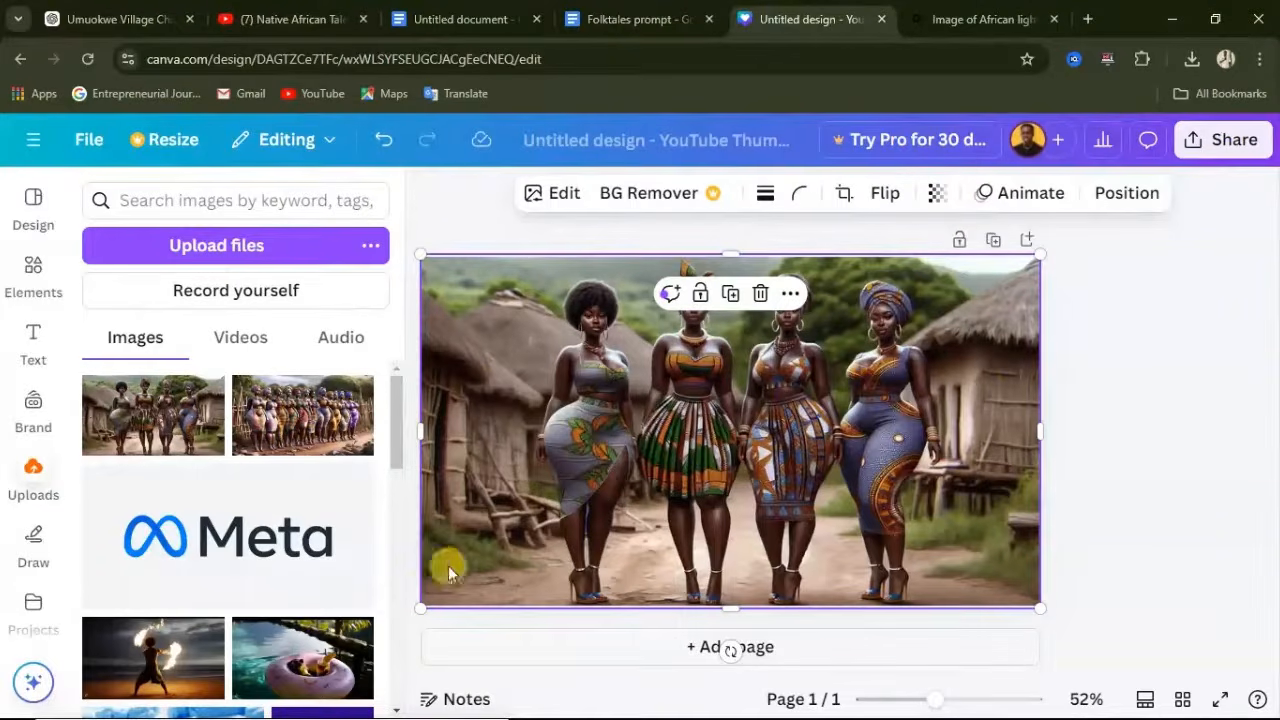
drag(417, 608, 413, 608)
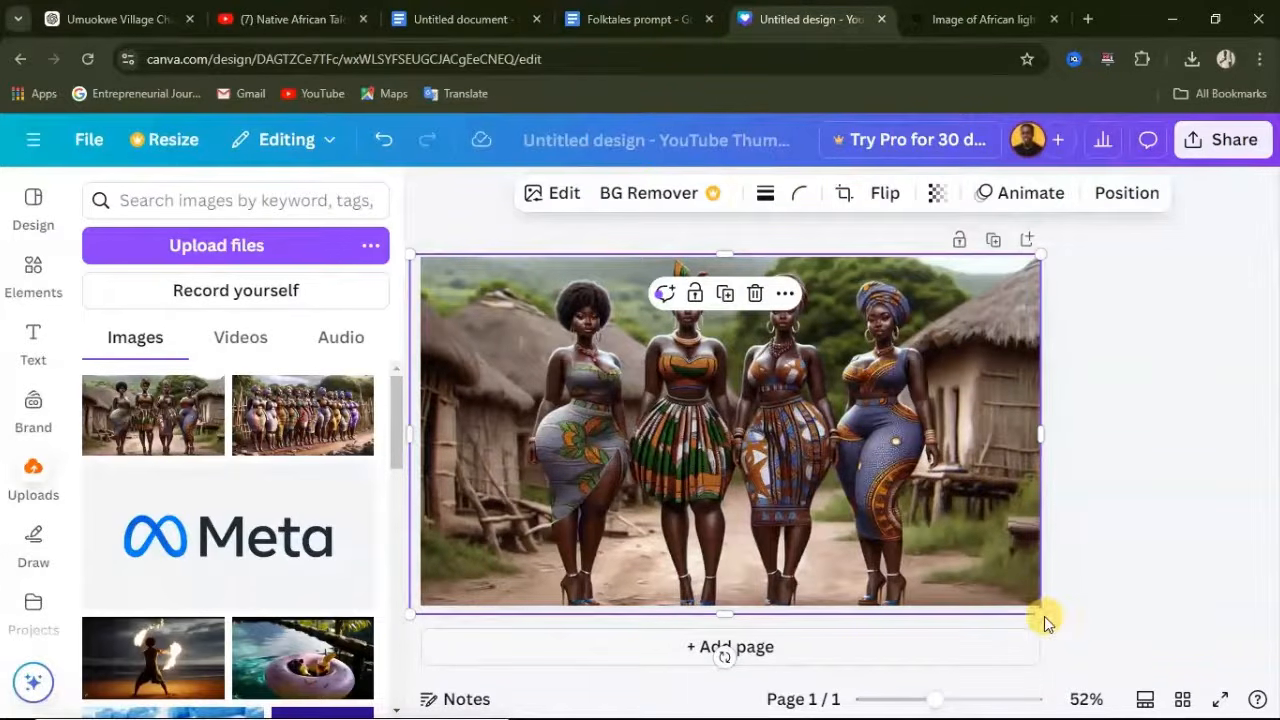
drag(1040, 609, 1125, 657)
drag(944, 468, 917, 483)
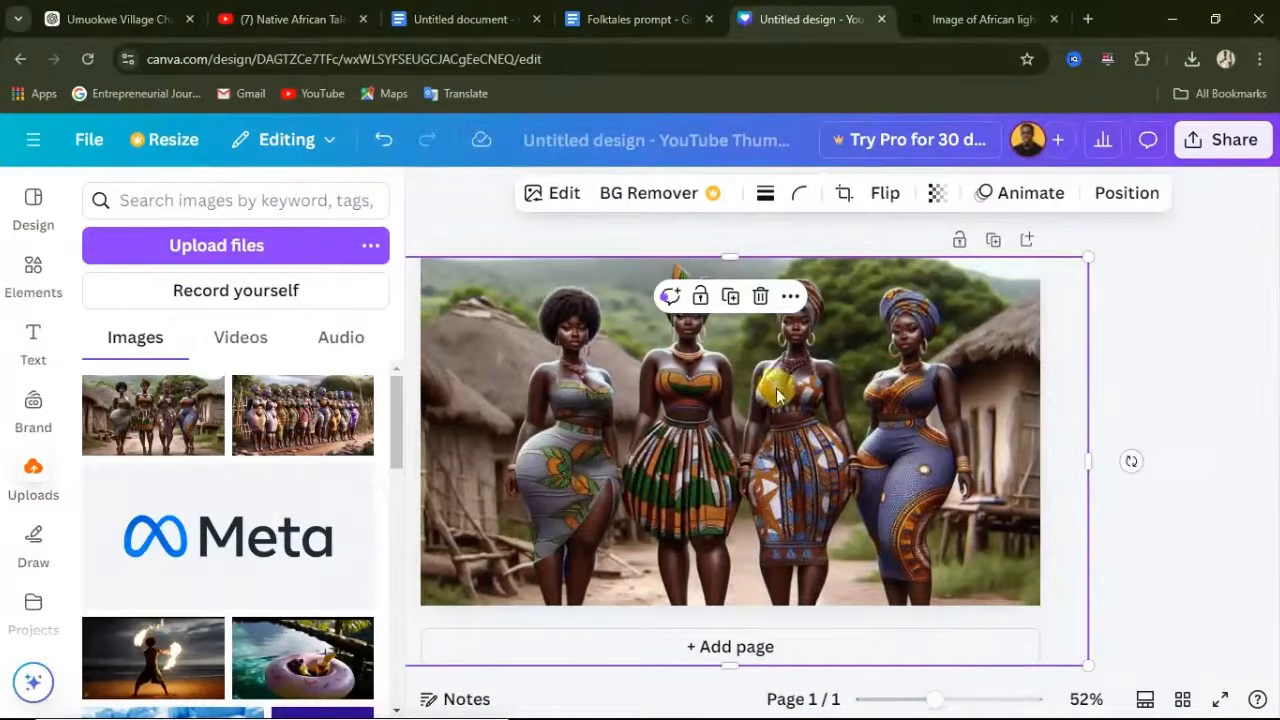
Open the four-women image's adjustments and set its brightness to 32 and contrast to -21.
click(545, 196)
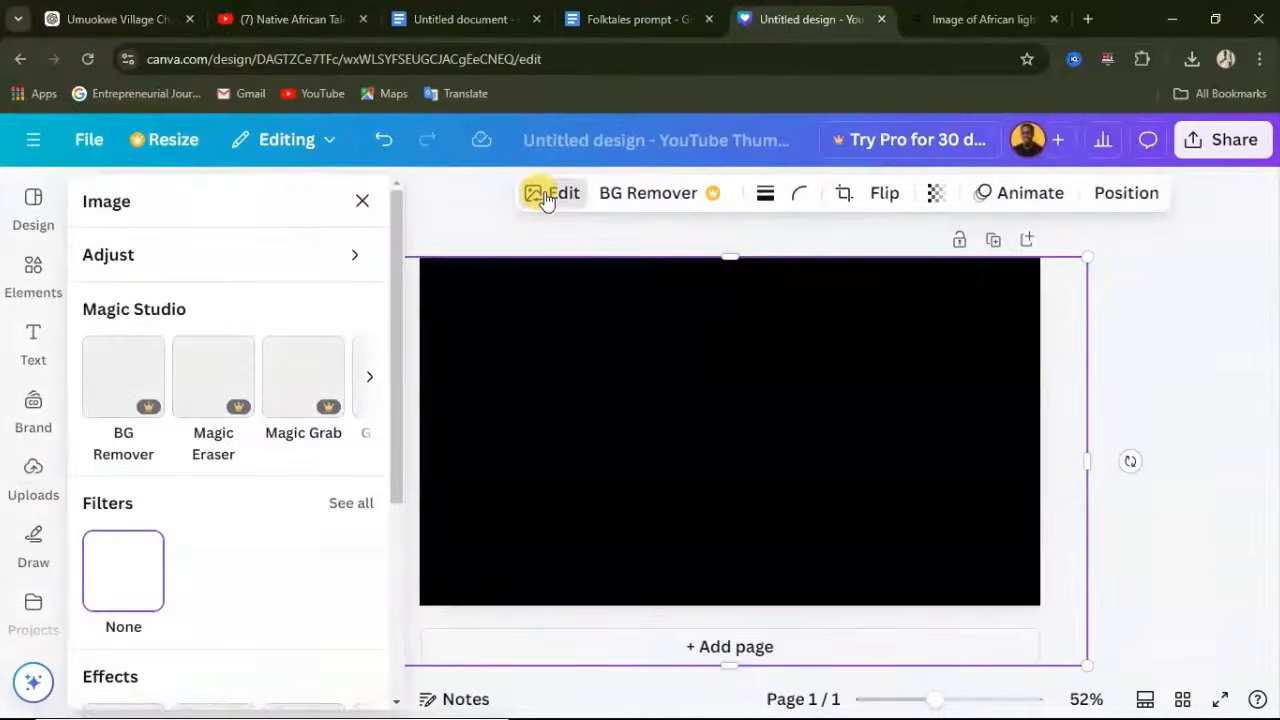
click(158, 258)
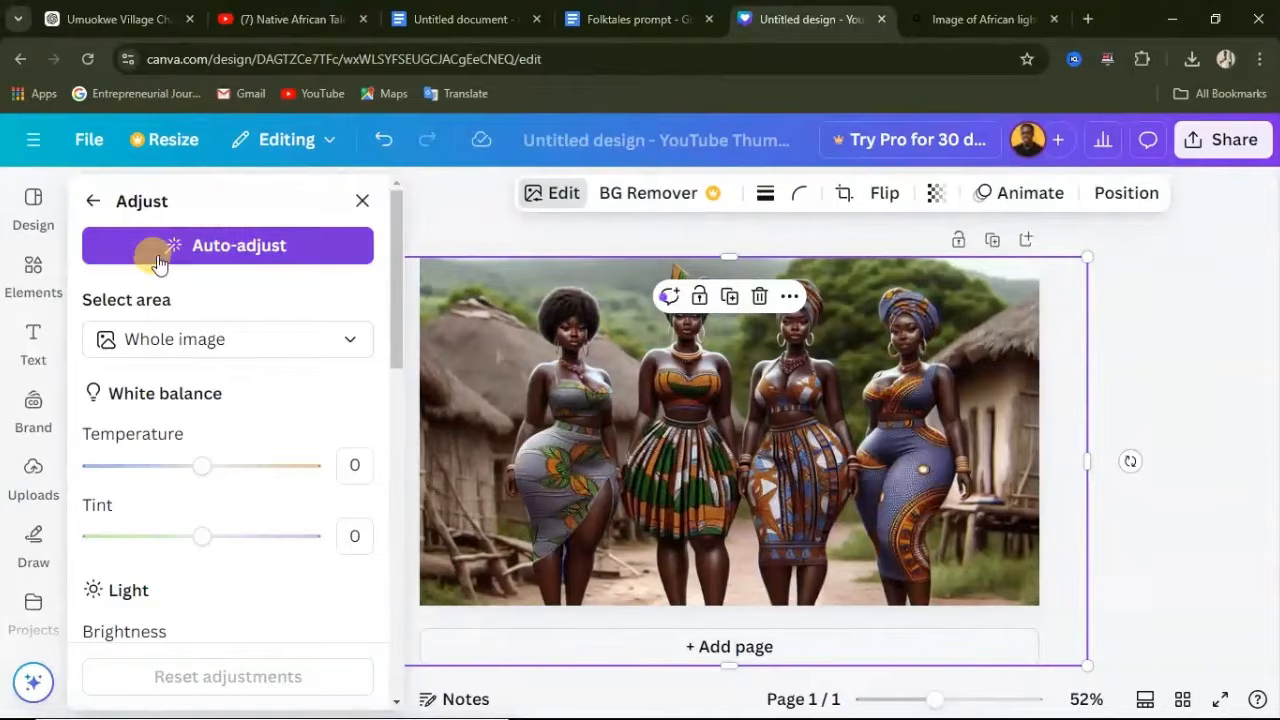
scroll(222, 440, down, 1)
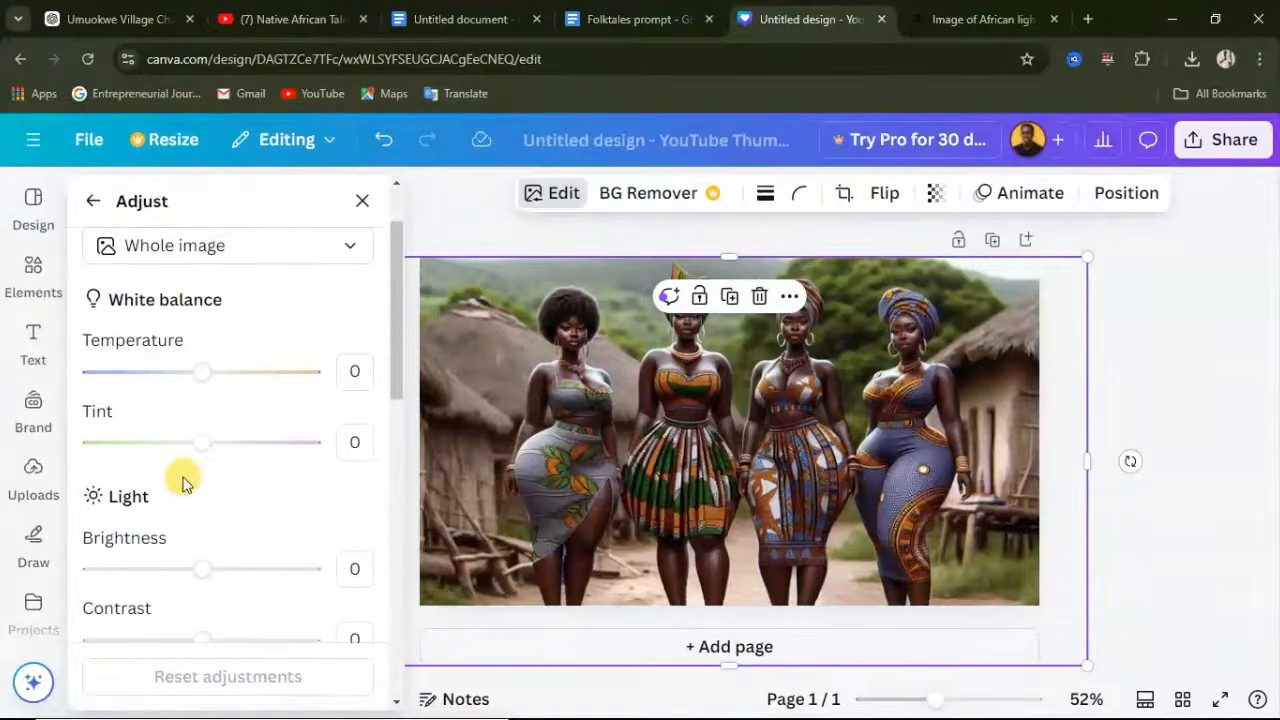
scroll(206, 484, down, 1)
drag(207, 477, 238, 479)
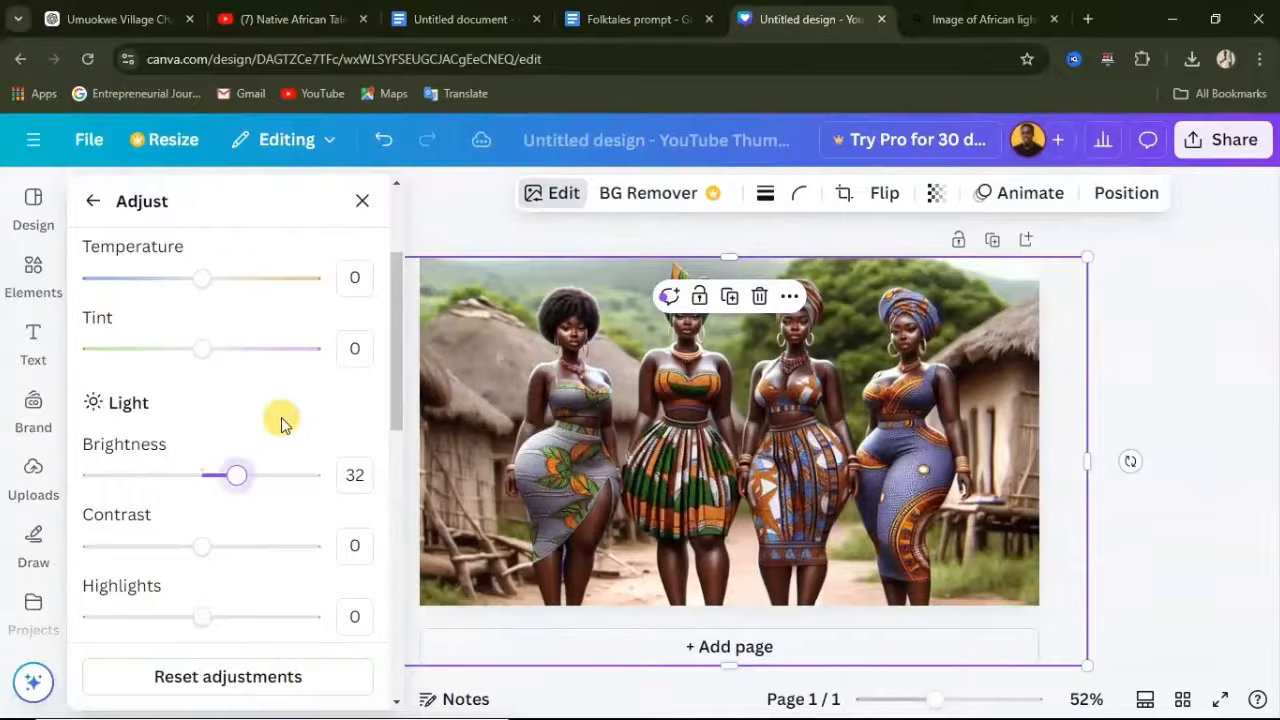
scroll(270, 445, down, 2)
drag(206, 368, 180, 366)
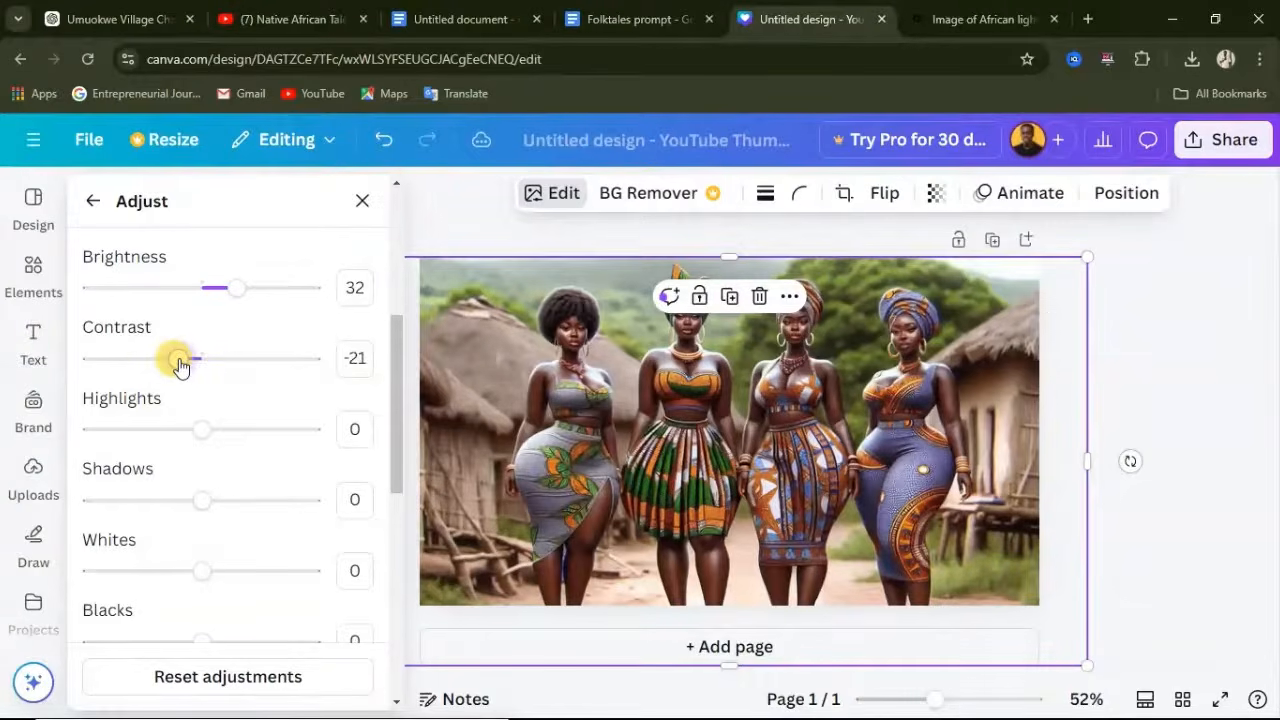
Set the four-women image's highlights to 32 and shadows to -17.
scroll(200, 300, down, 2)
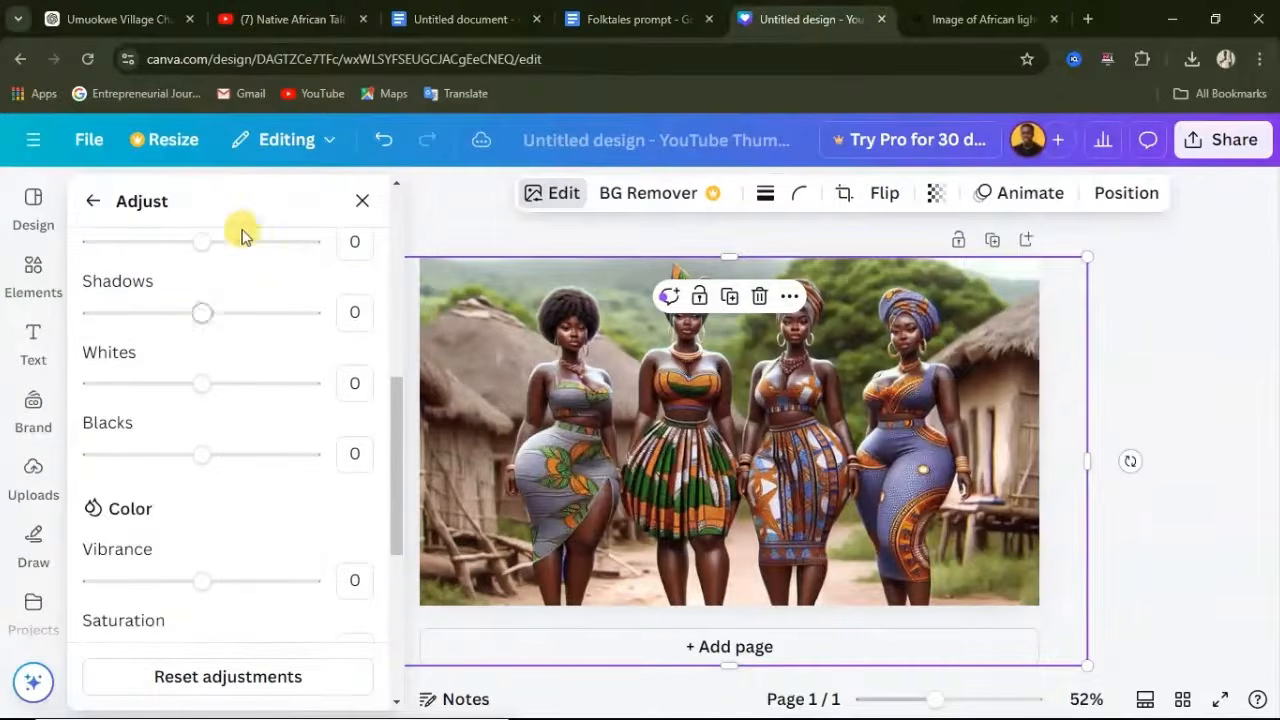
scroll(237, 269, up, 1)
drag(204, 338, 235, 342)
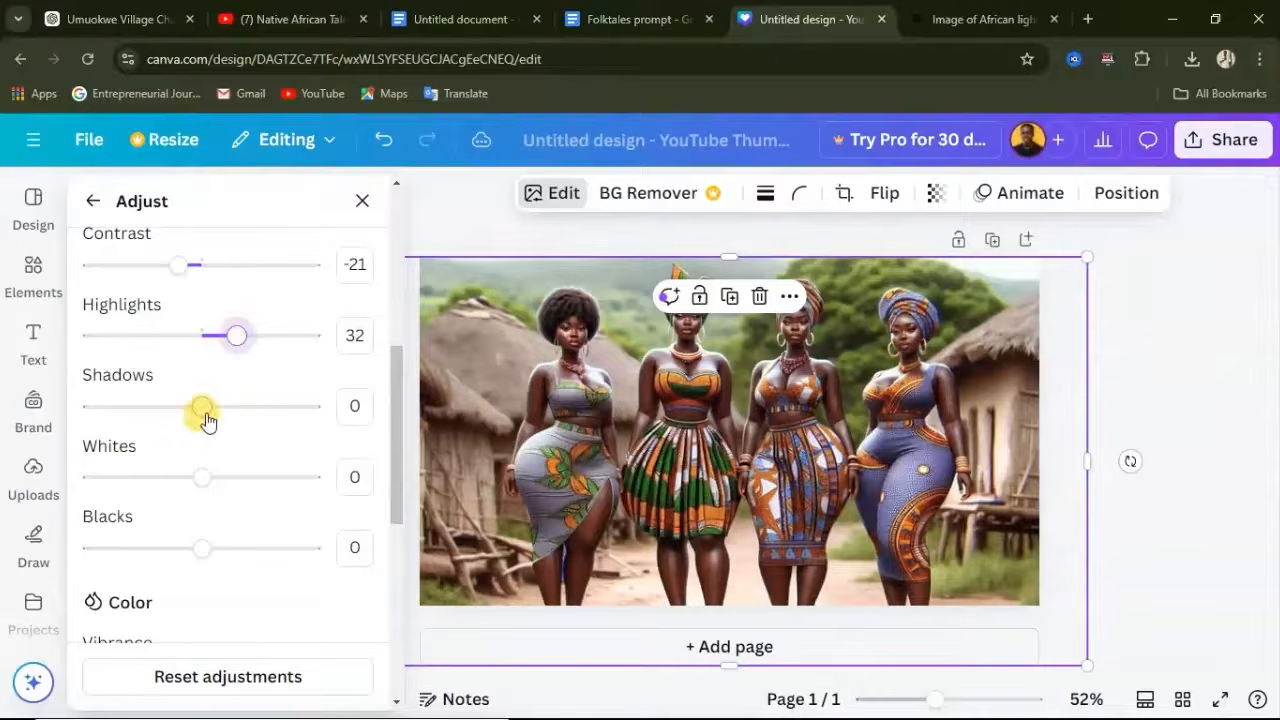
drag(200, 409, 185, 409)
scroll(240, 409, down, 1)
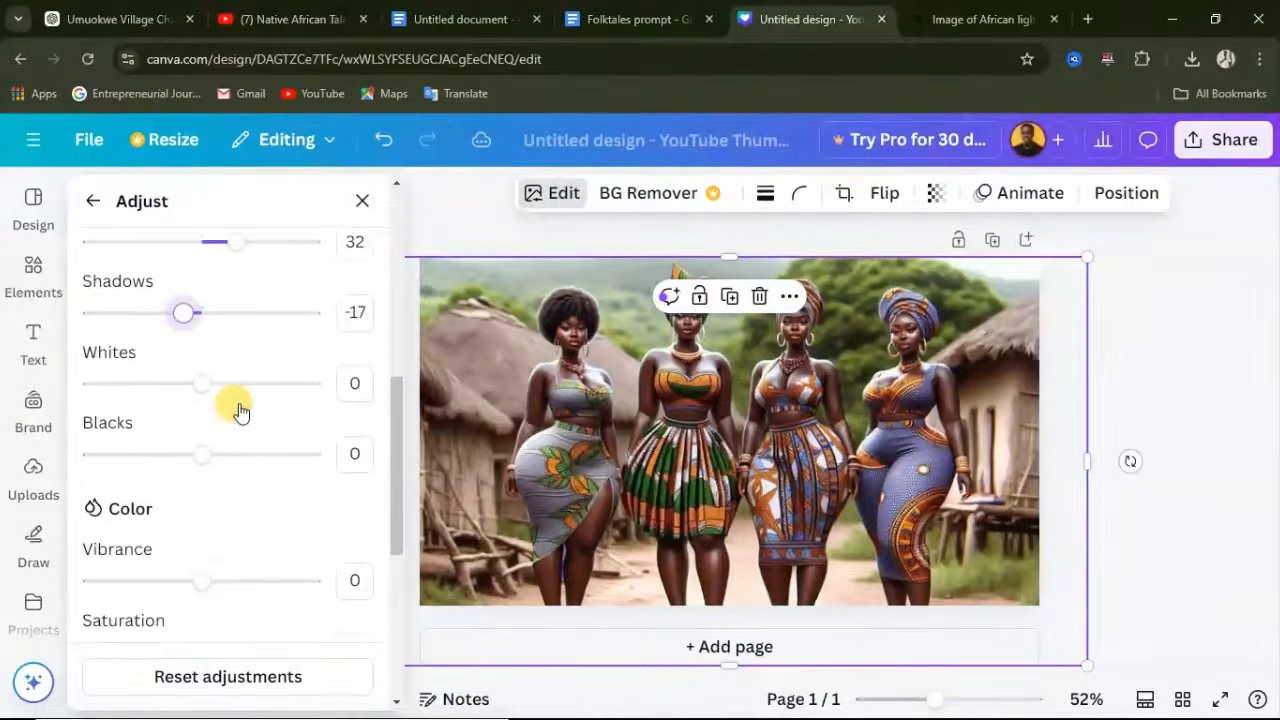
scroll(239, 404, up, 1)
Set the four-women image's saturation to 23 and vibrance to 18, then close the image adjustments.
scroll(239, 406, down, 3)
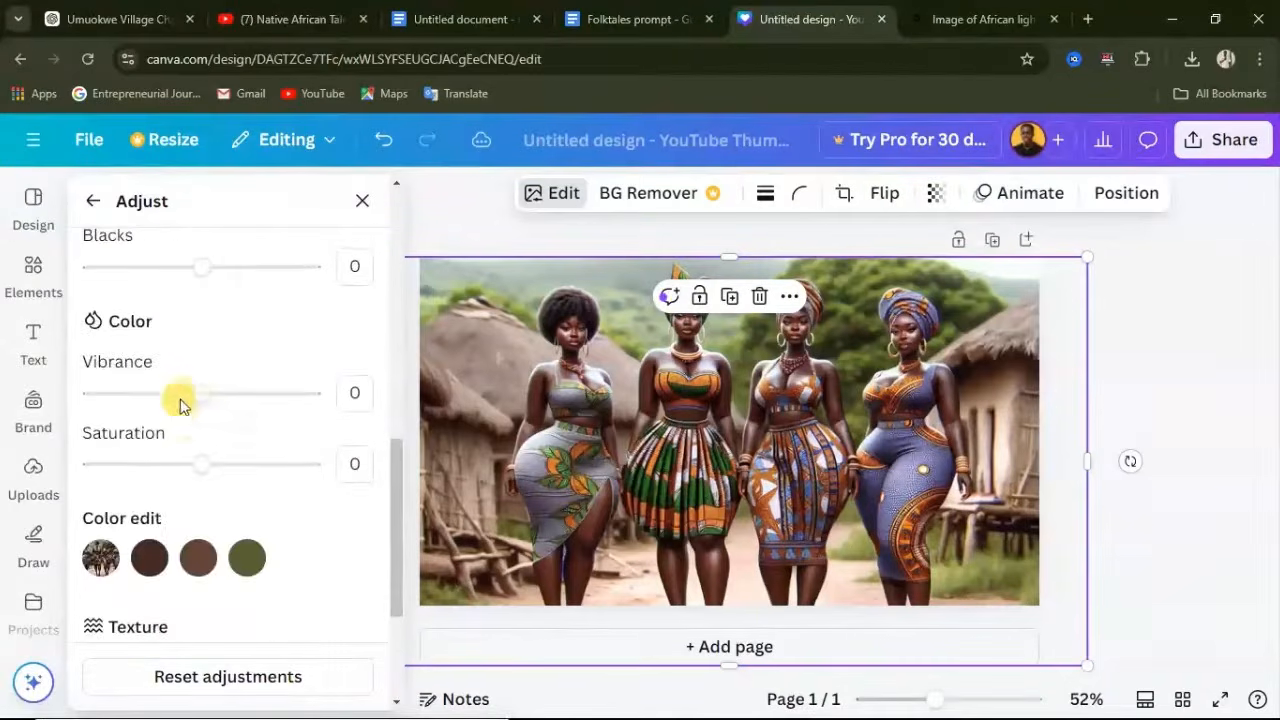
drag(201, 465, 226, 468)
drag(203, 400, 223, 399)
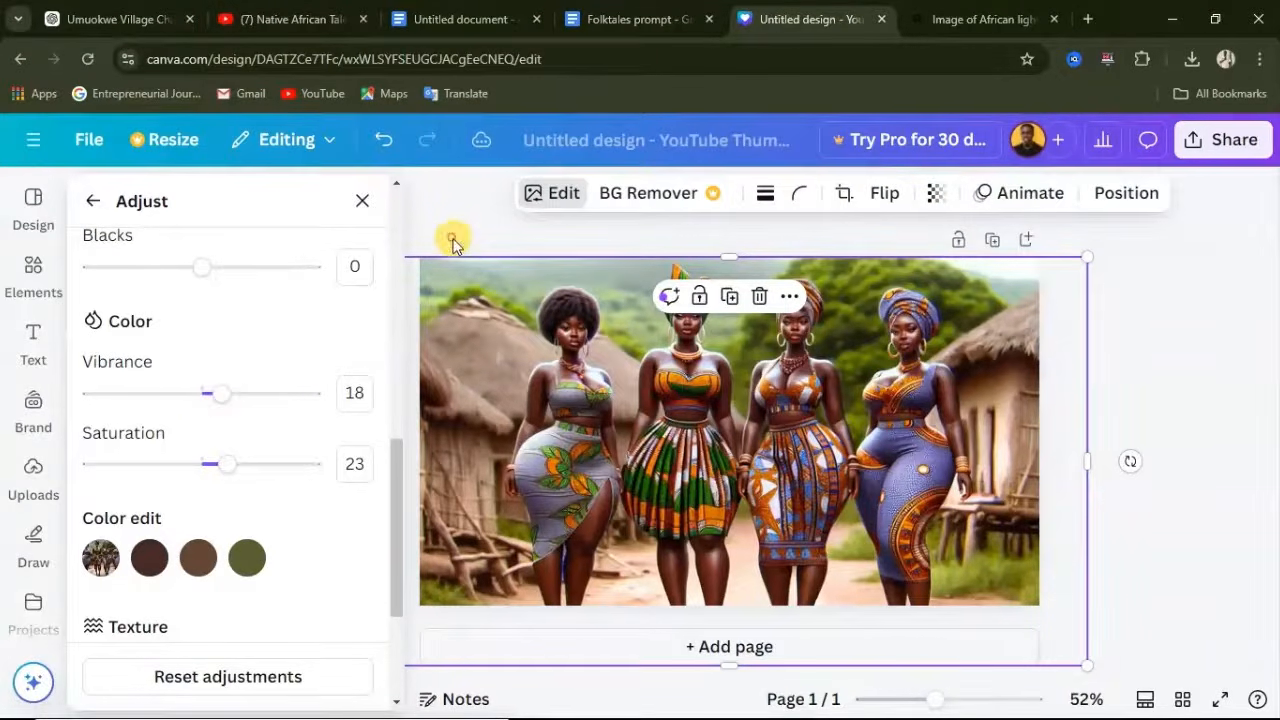
click(362, 201)
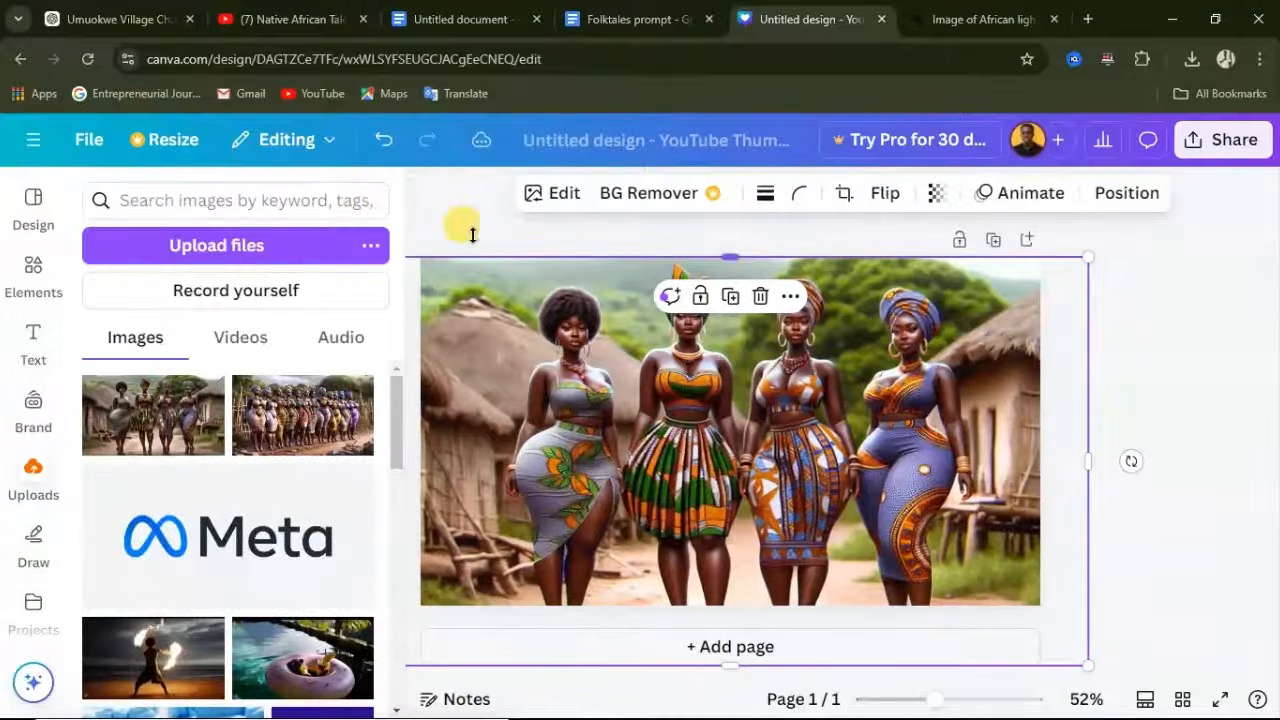
click(406, 228)
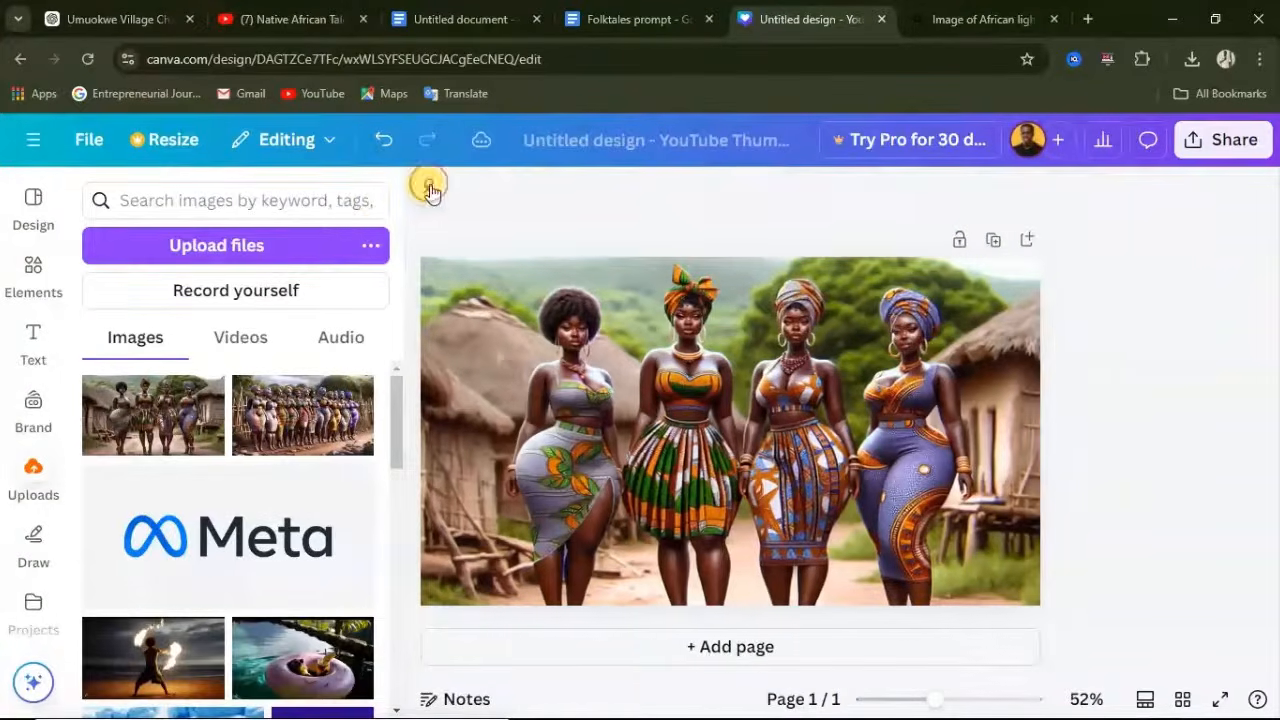
Download the four-women thumbnail as a PNG at 1,280 × 720 px.
click(428, 189)
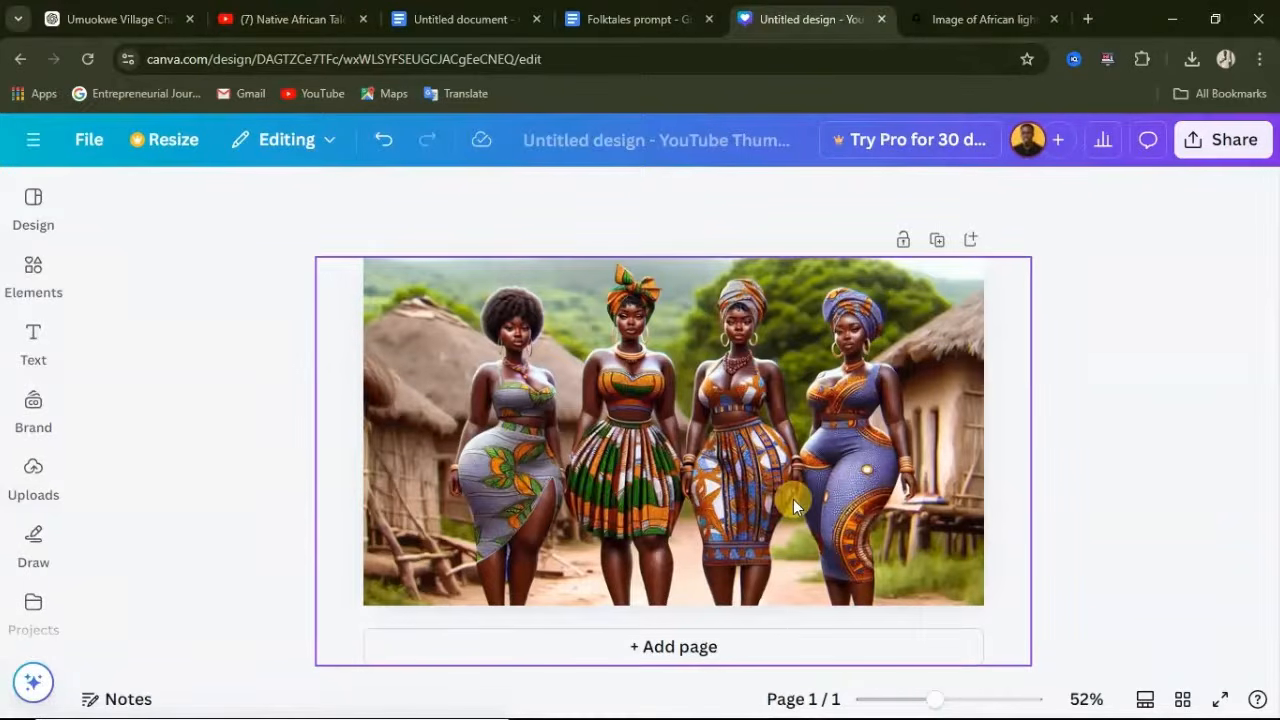
click(1222, 143)
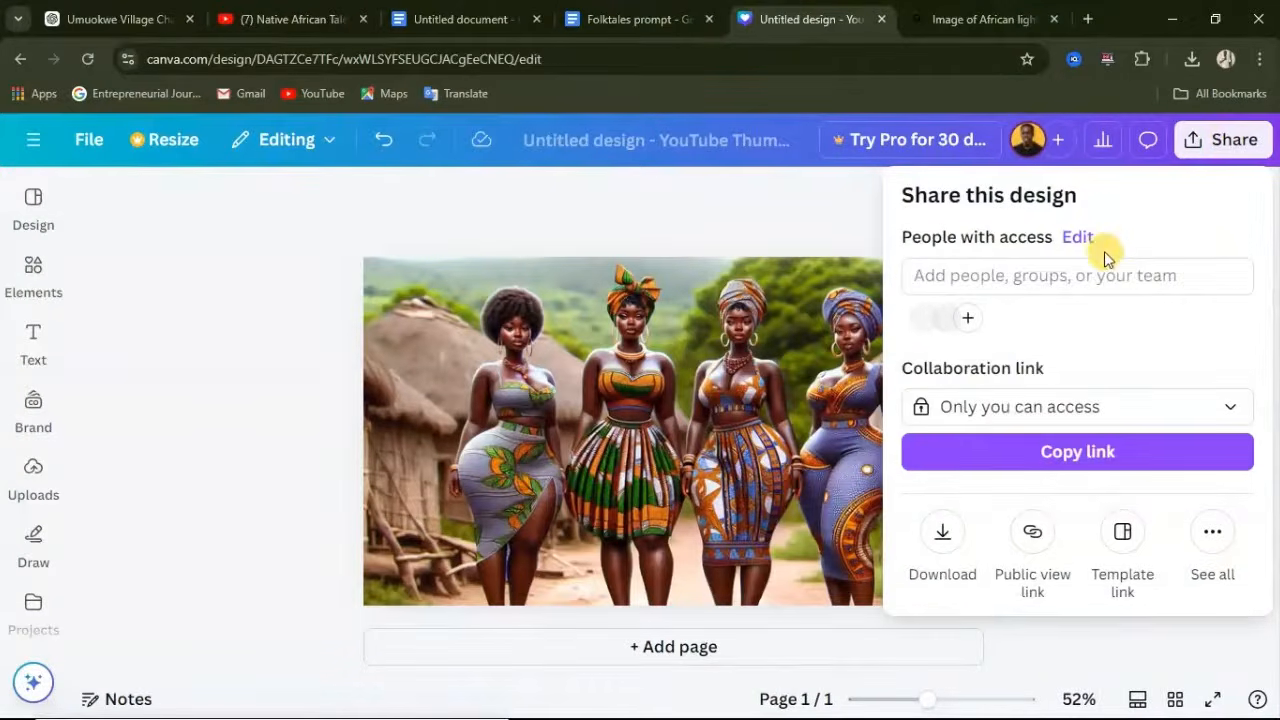
click(944, 538)
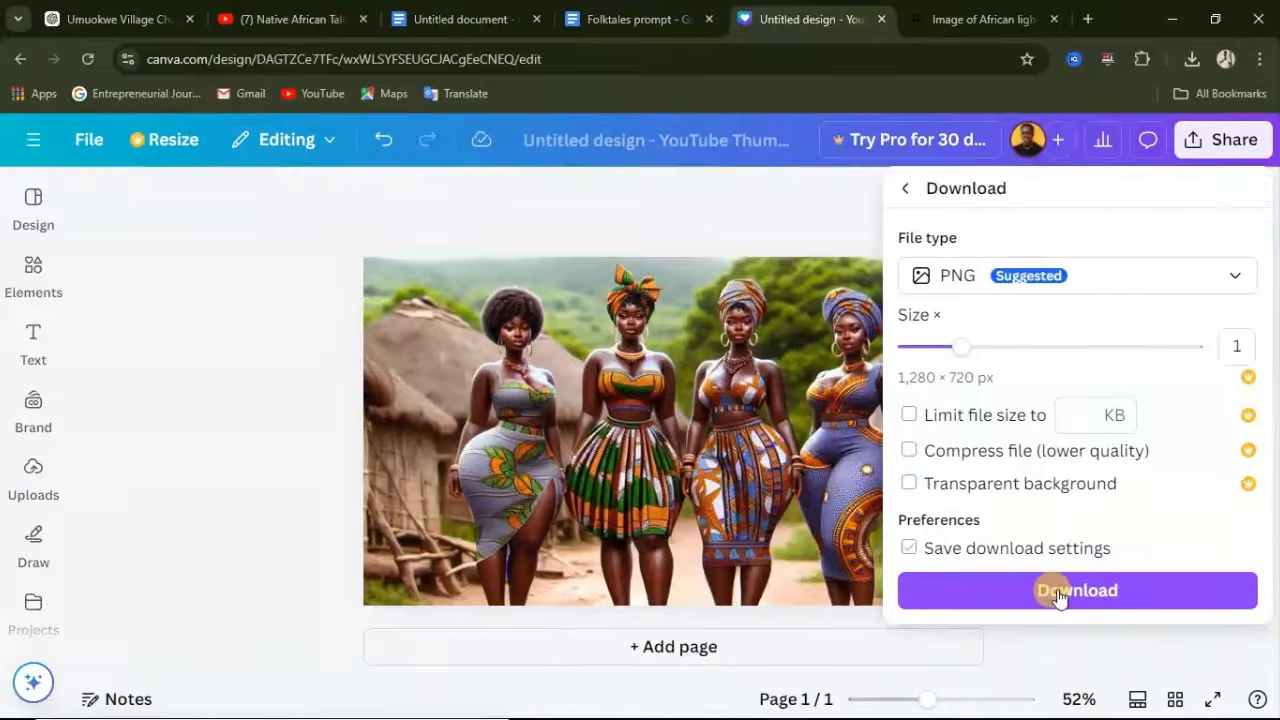
click(1060, 592)
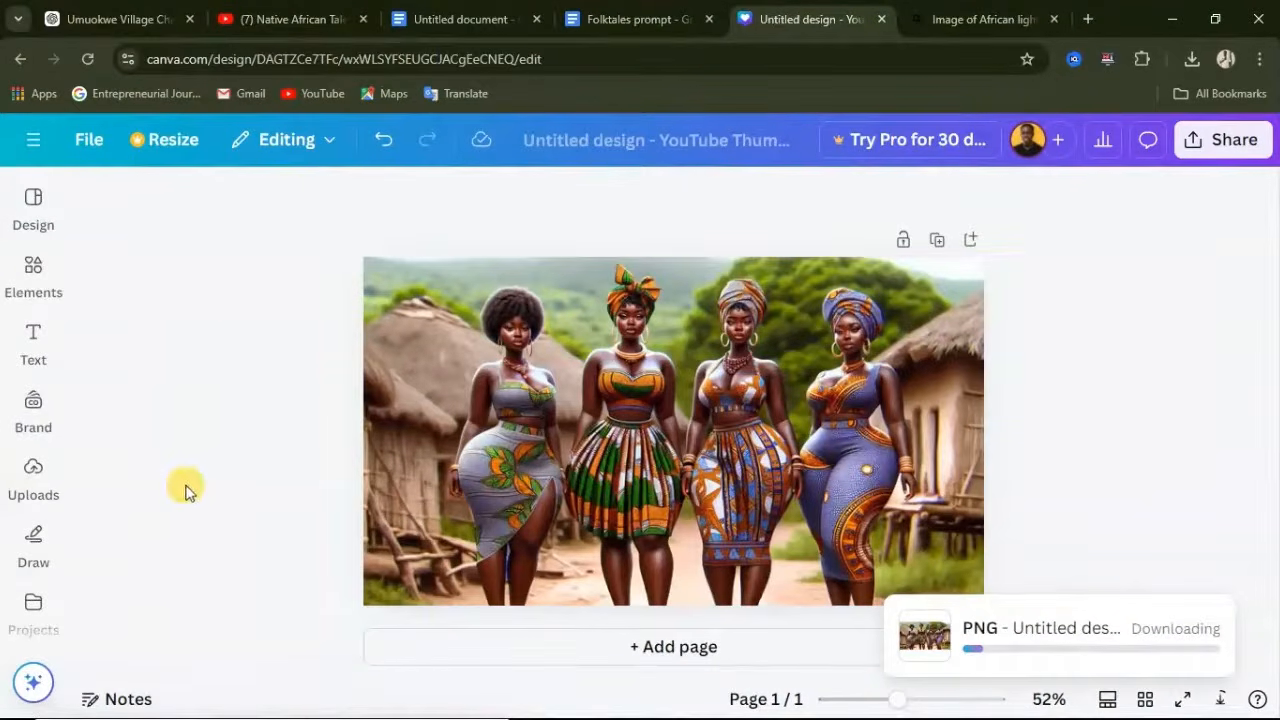
Add the uploaded image of the long row of women over the current one and enlarge it to cover the page.
click(36, 478)
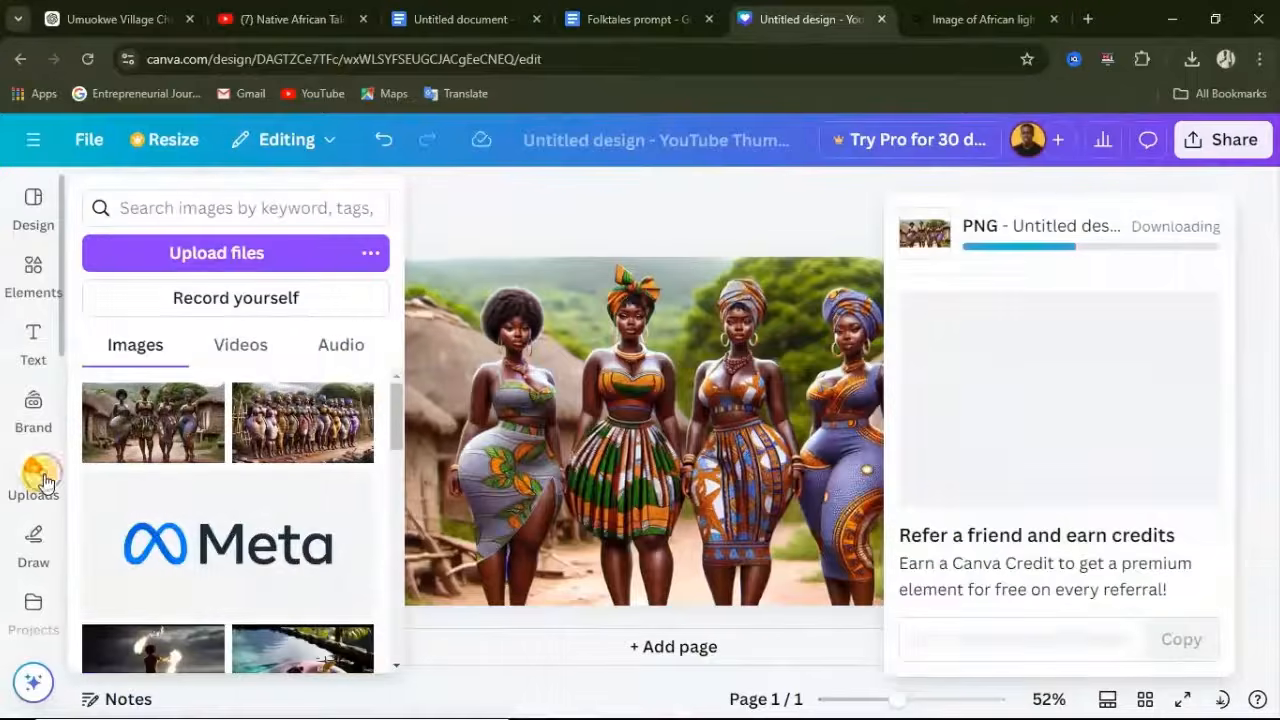
click(325, 428)
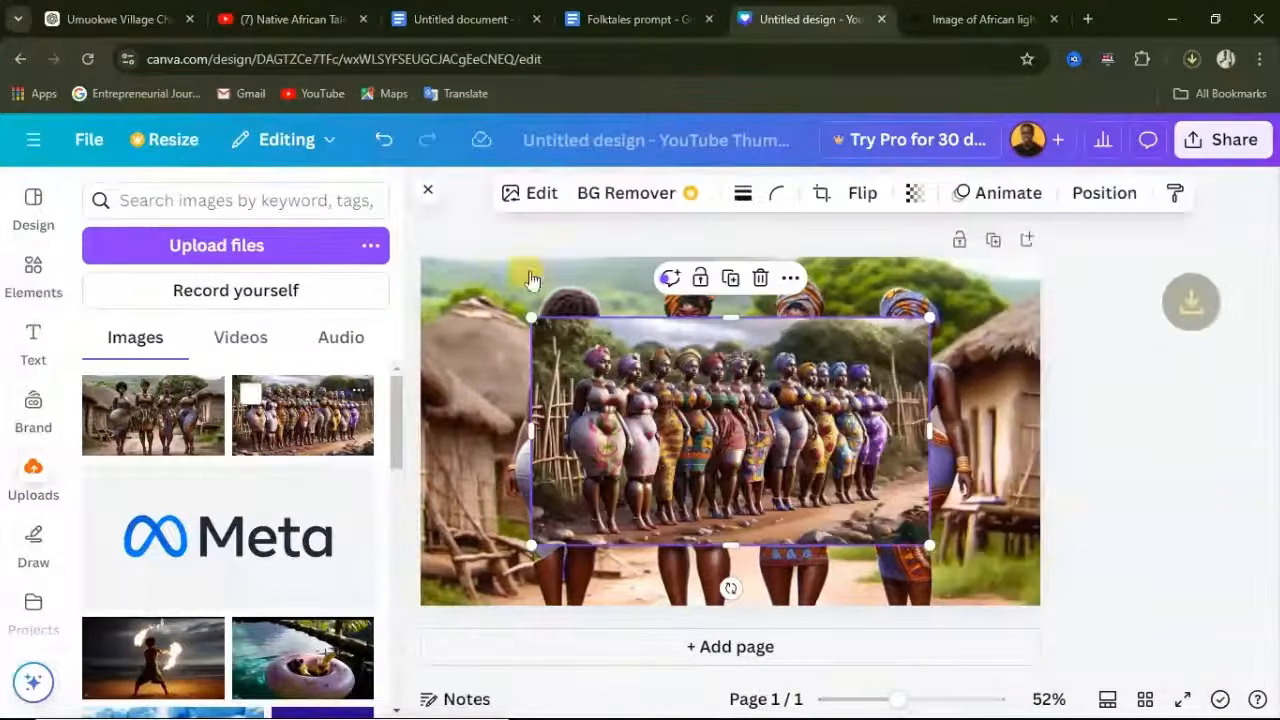
click(500, 232)
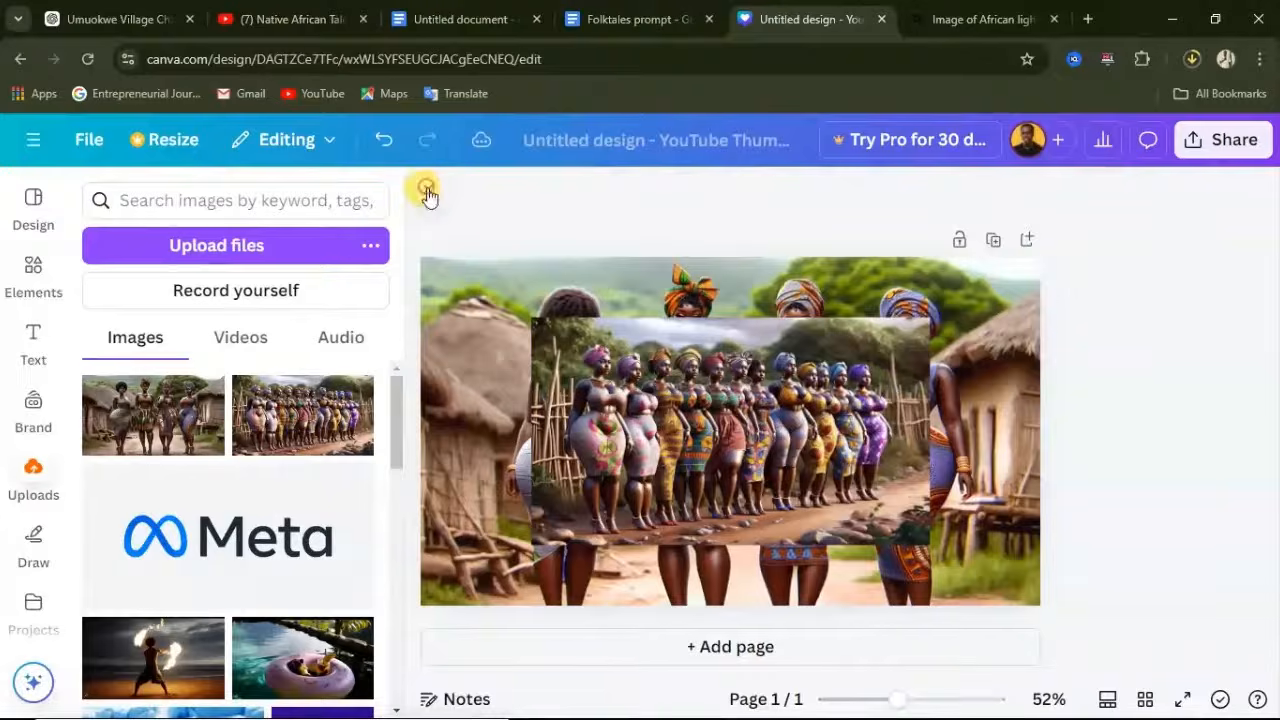
click(423, 189)
click(472, 330)
drag(474, 319, 350, 258)
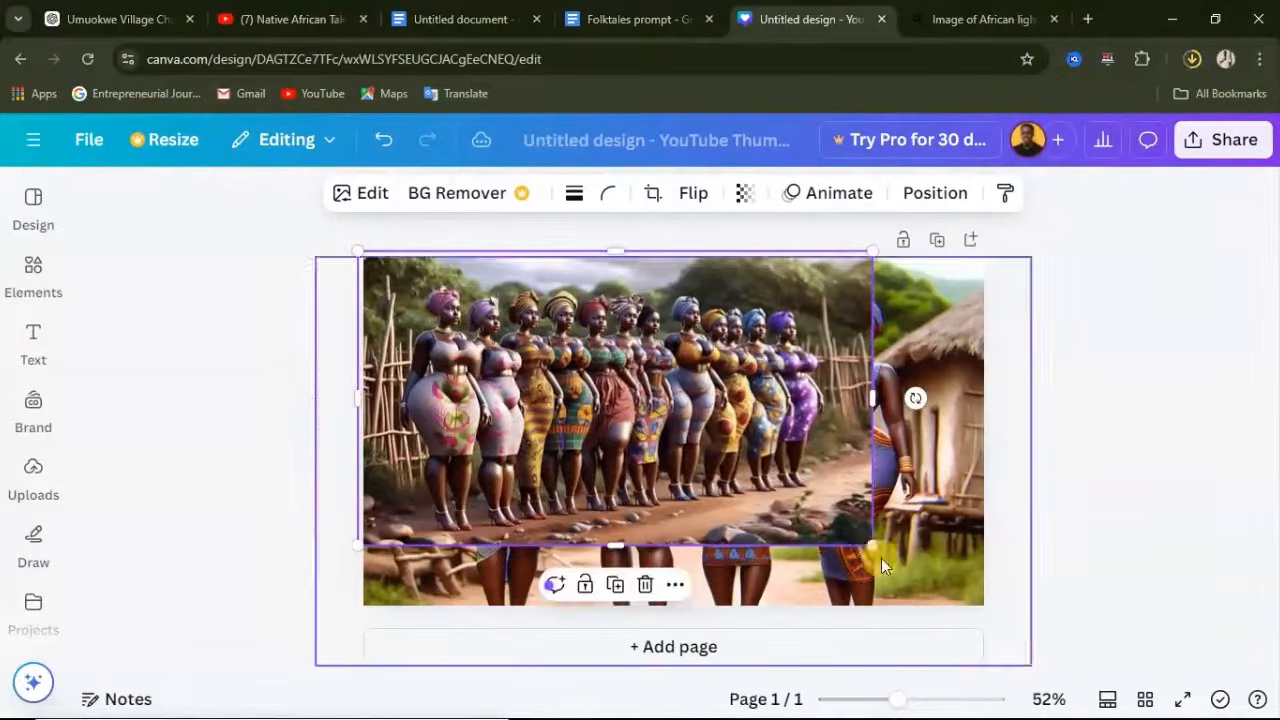
drag(873, 545, 1028, 640)
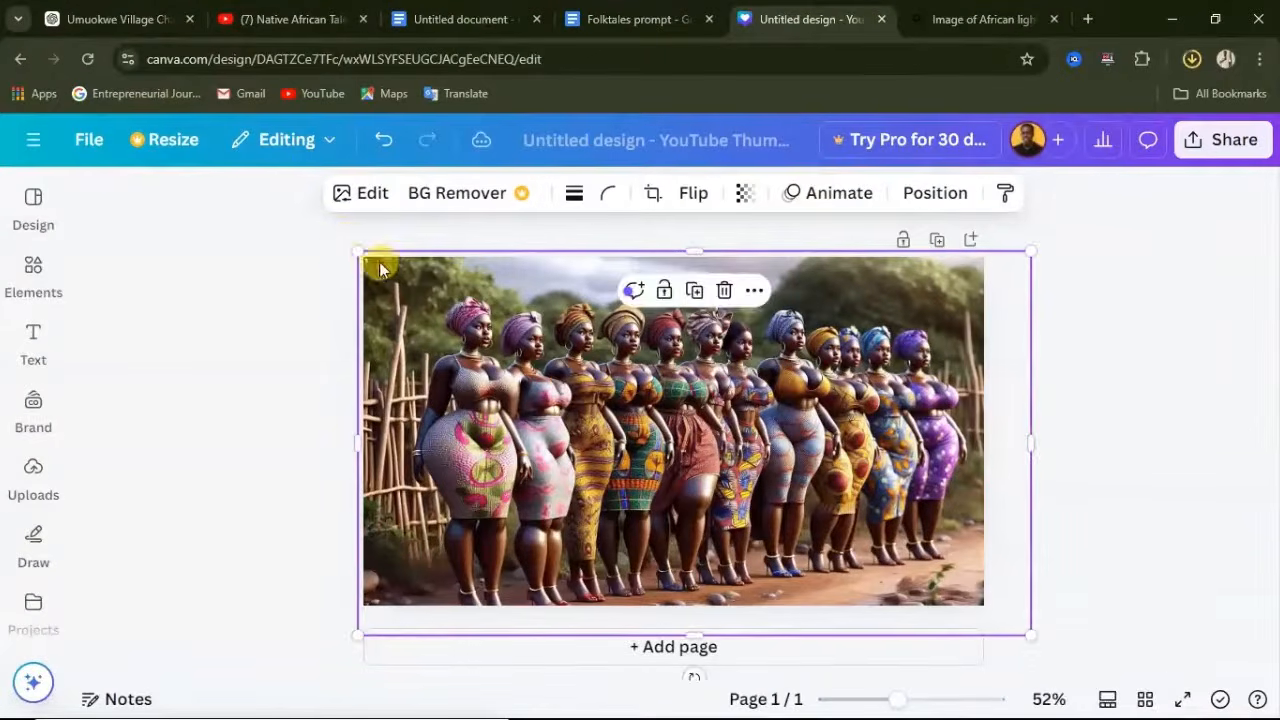
drag(358, 251, 309, 223)
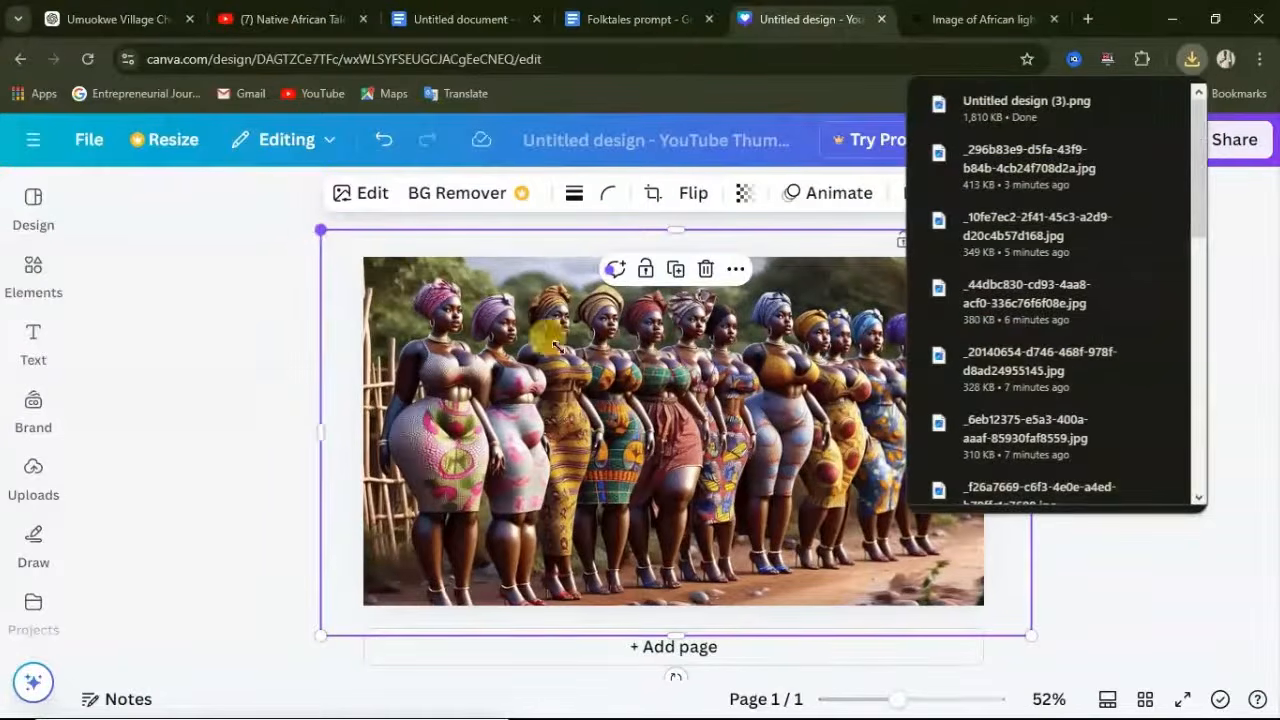
Open the row-of-women image's adjustments and set its brightness to 26 and contrast to -21.
click(369, 195)
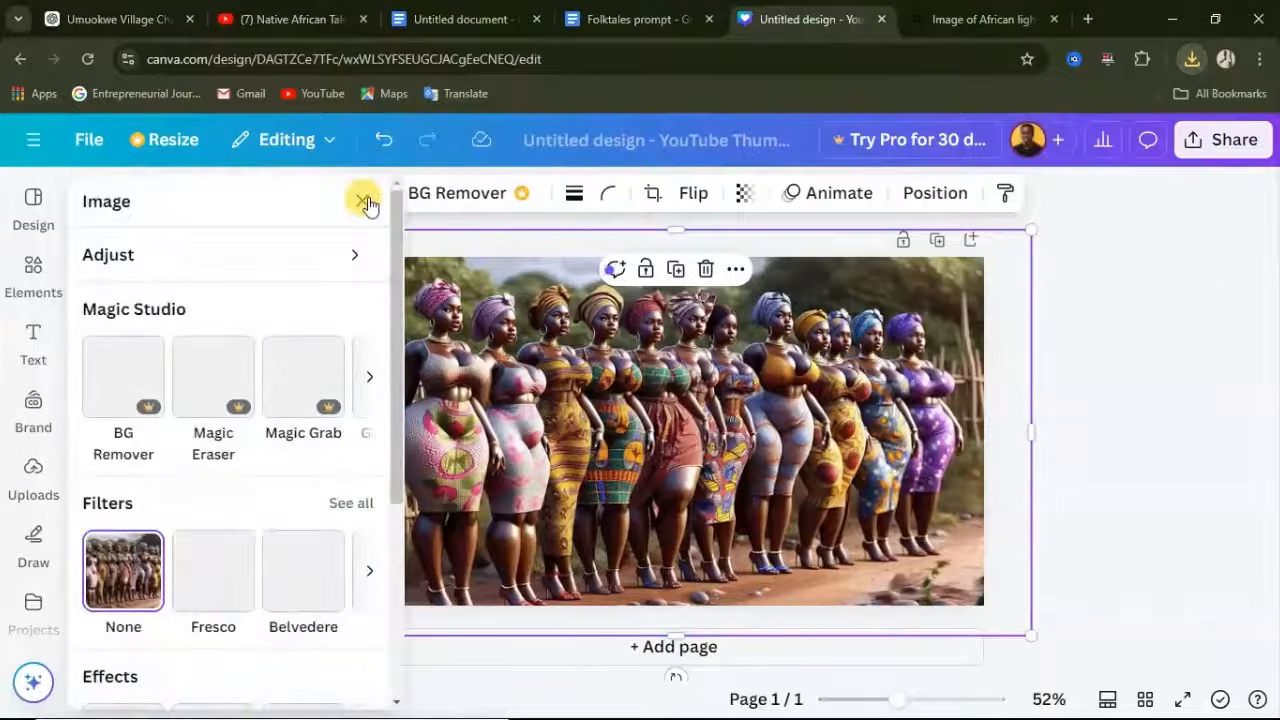
click(145, 255)
scroll(223, 390, down, 2)
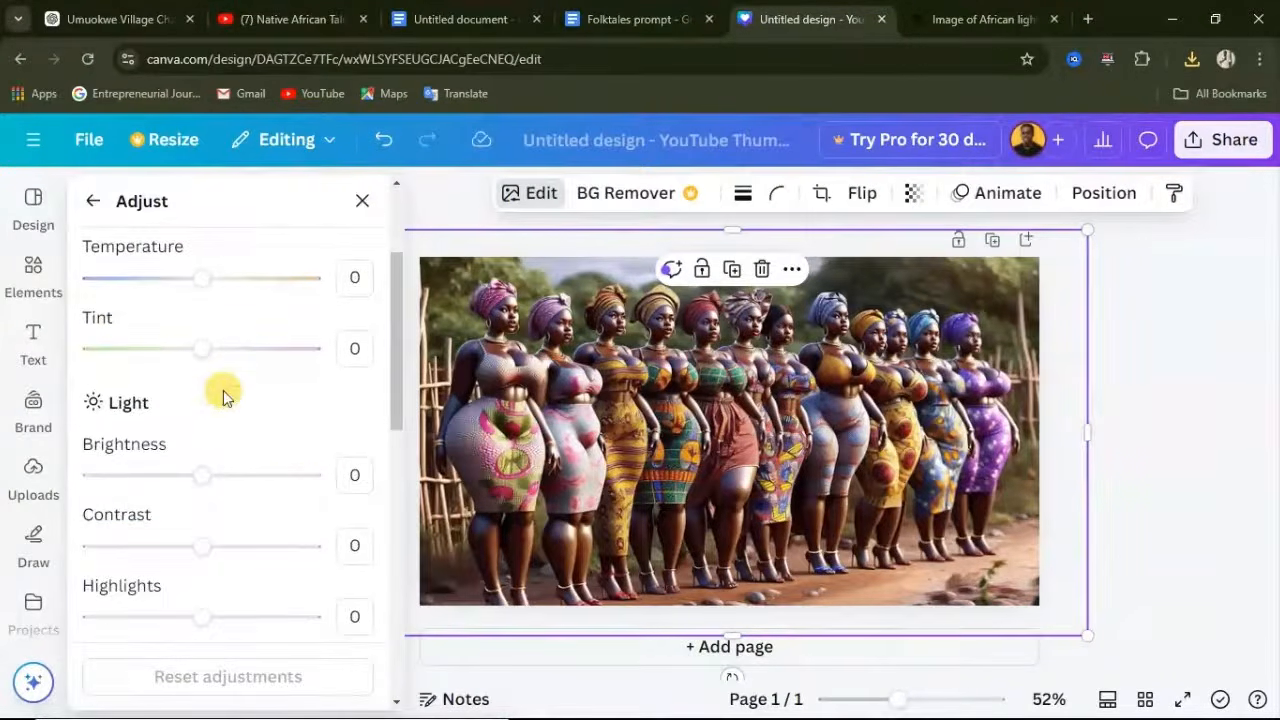
scroll(215, 420, down, 1)
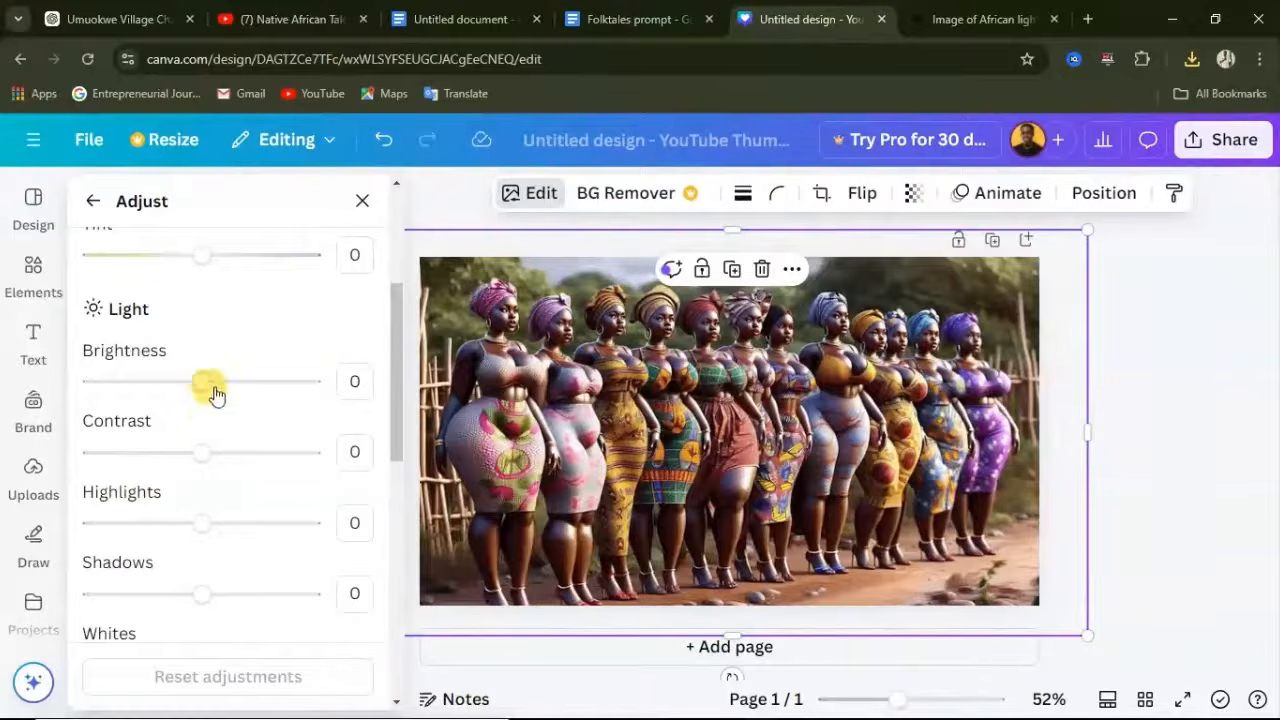
drag(205, 386, 177, 366)
scroll(249, 398, down, 1)
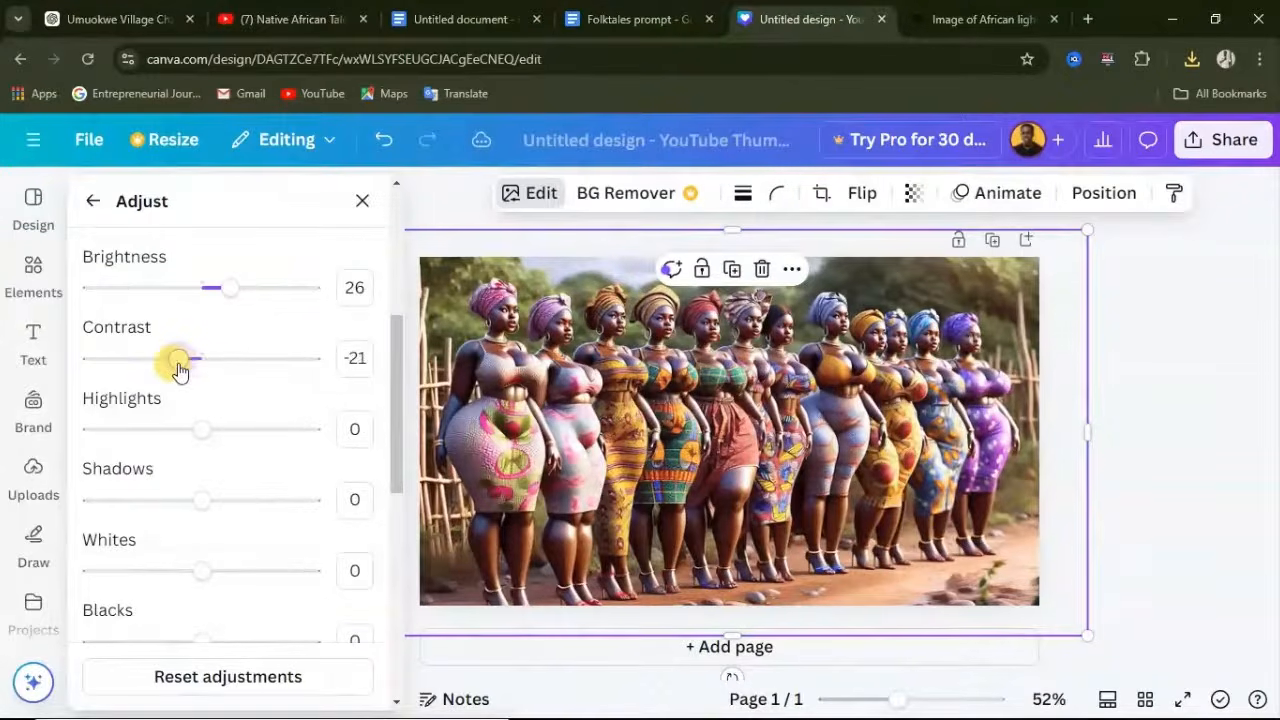
Set the row-of-women image's vibrance to 25 and saturation to 19.
scroll(220, 391, down, 3)
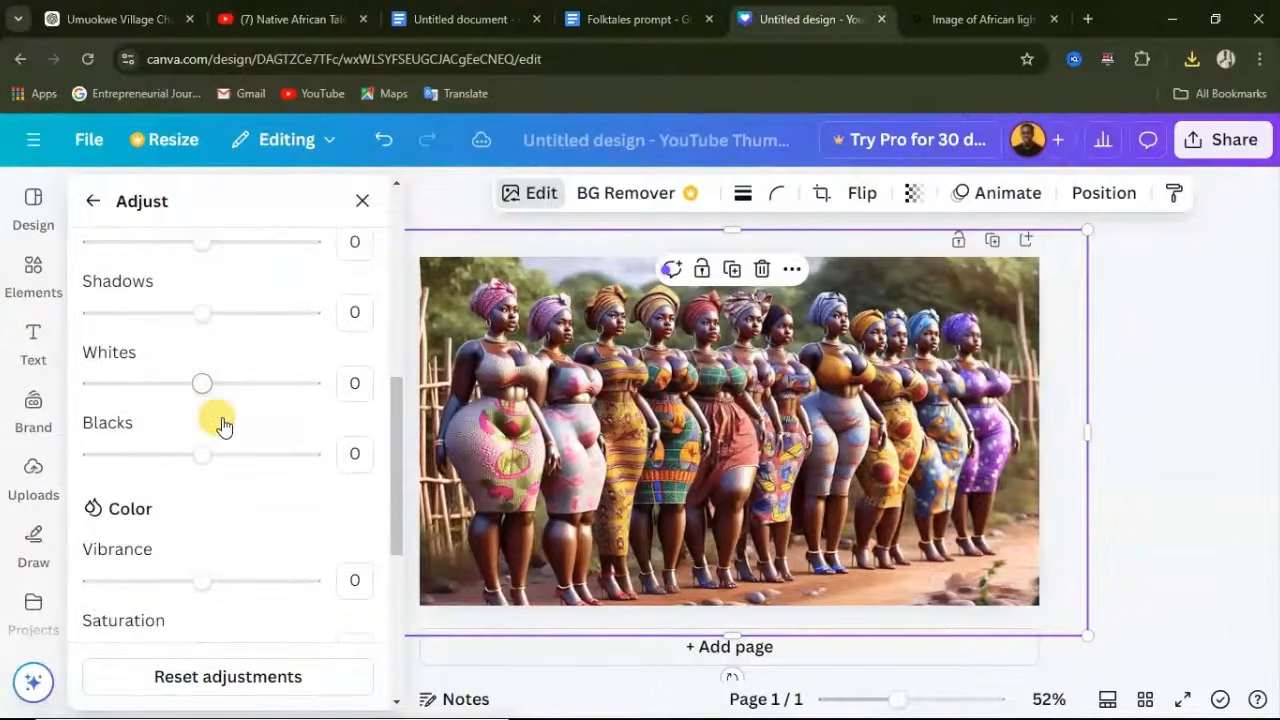
scroll(220, 420, down, 3)
drag(194, 394, 230, 400)
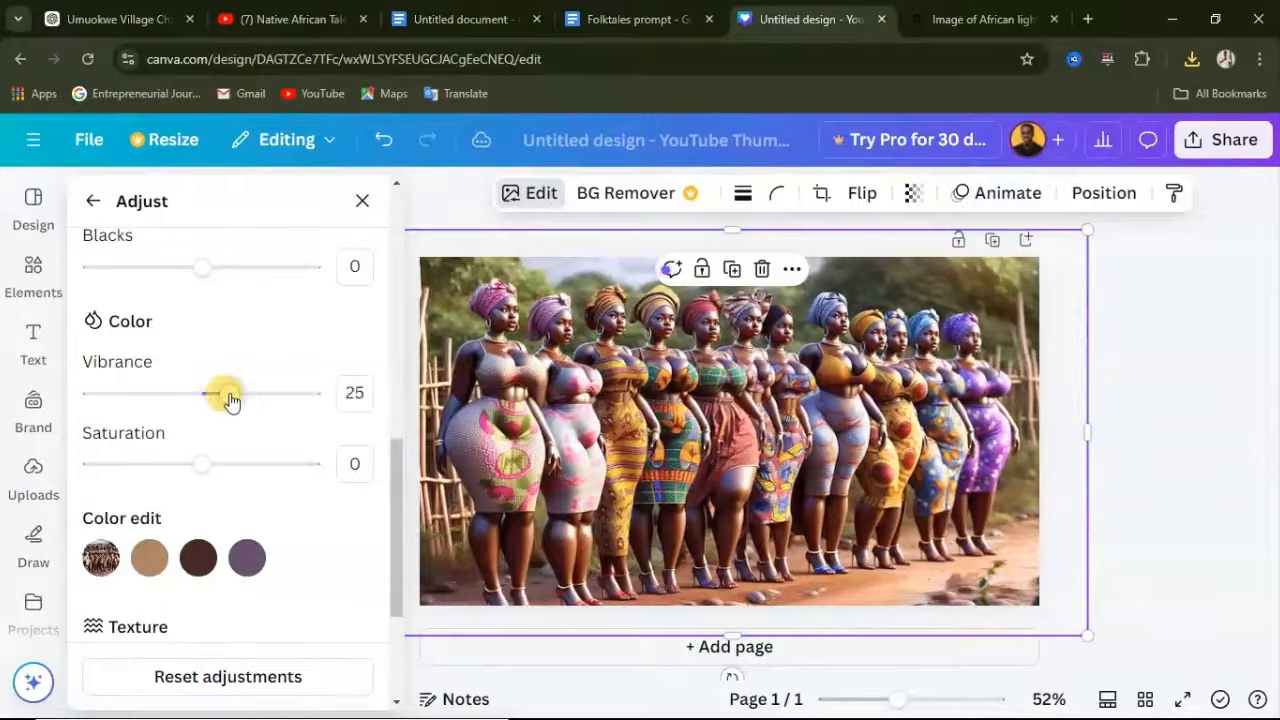
drag(210, 460, 229, 472)
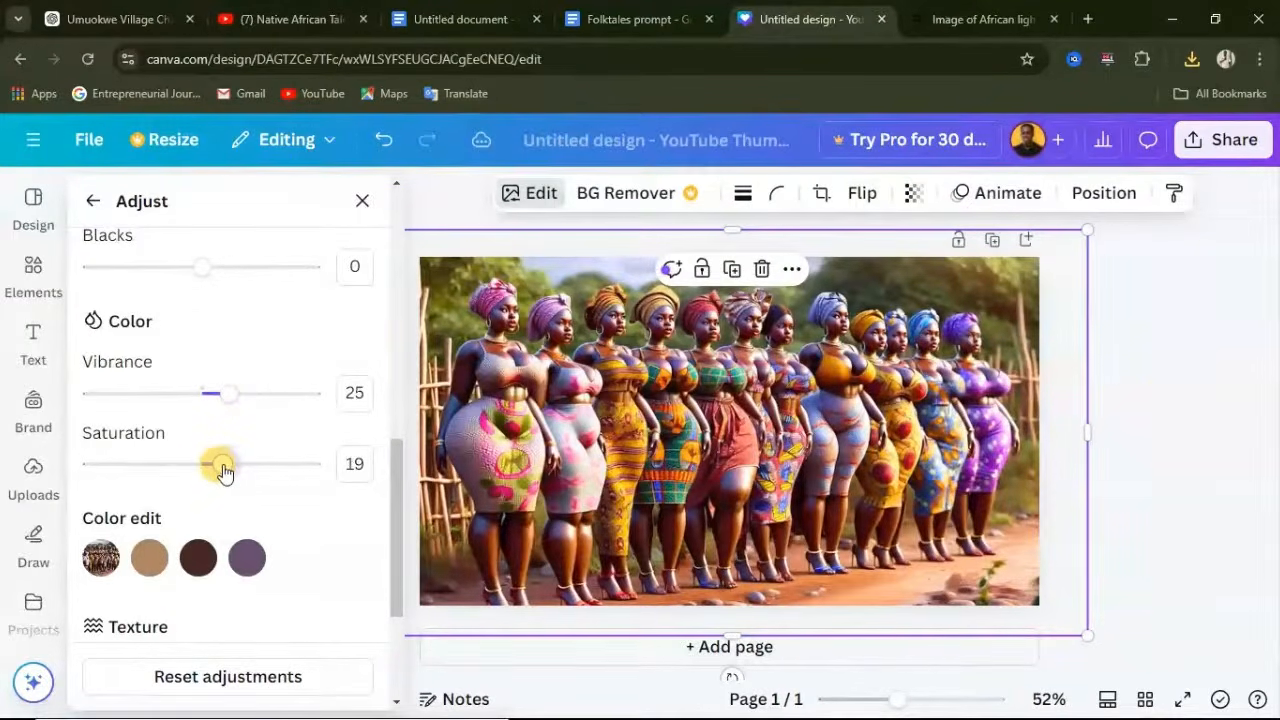
Close the image adjustments and download the row-of-women thumbnail as a PNG.
click(1185, 340)
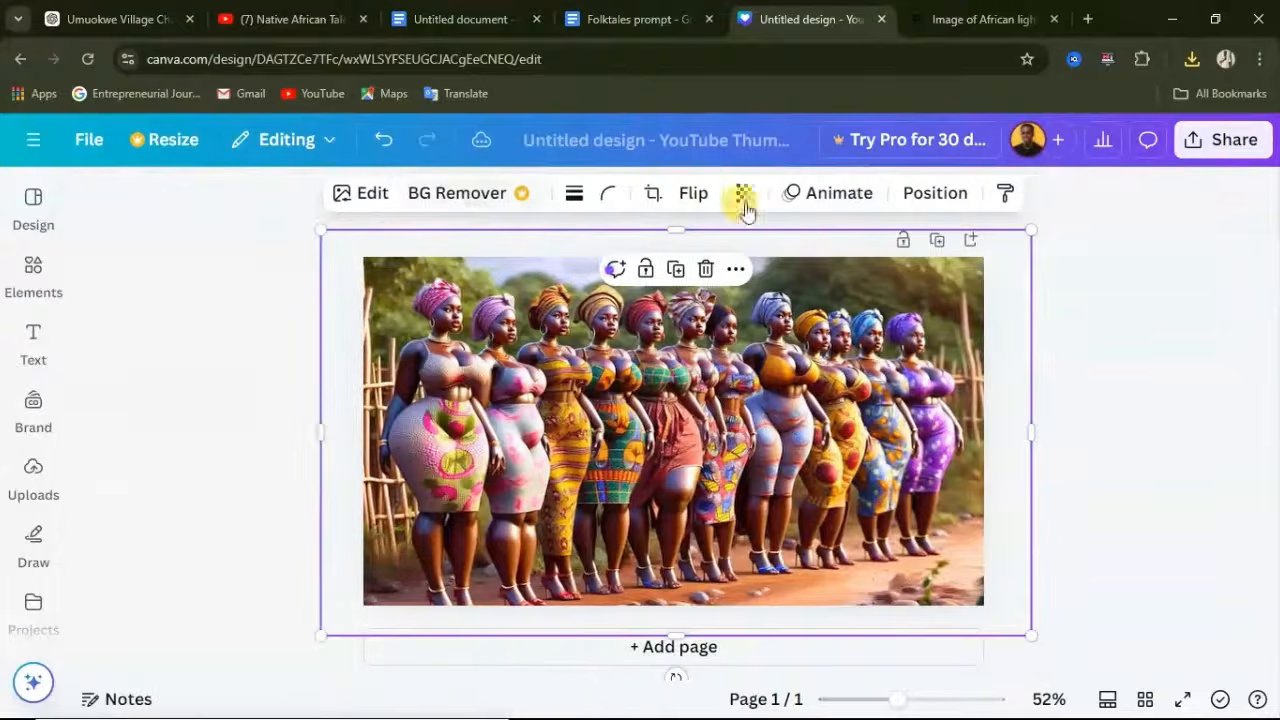
click(1234, 139)
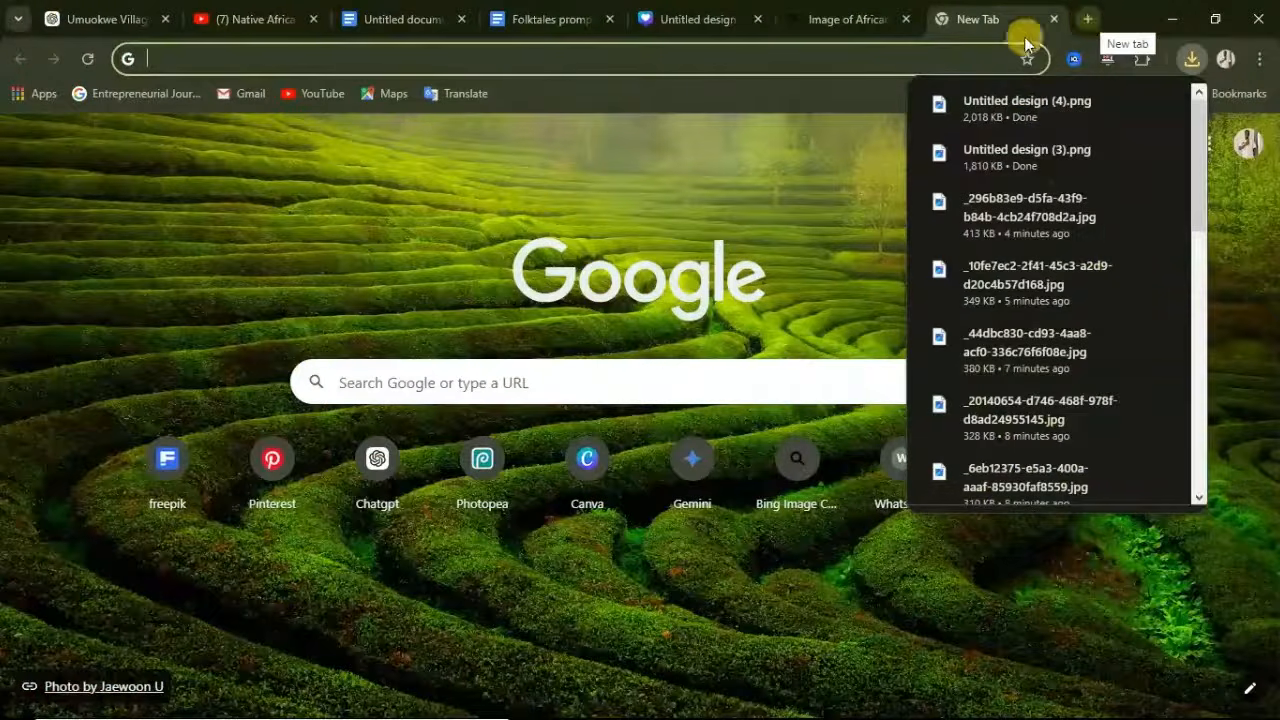
Open youtube.com in the new browser tab and browse the video thumbnails on the home feed.
click(414, 238)
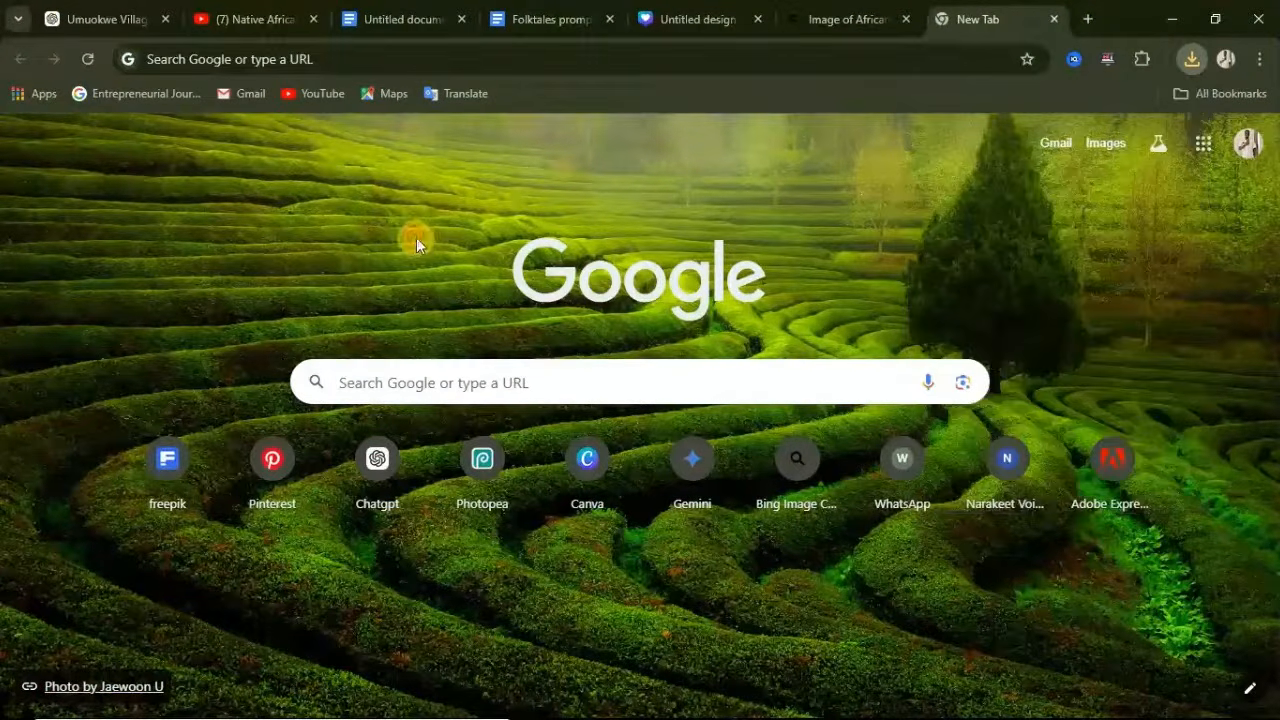
click(447, 381)
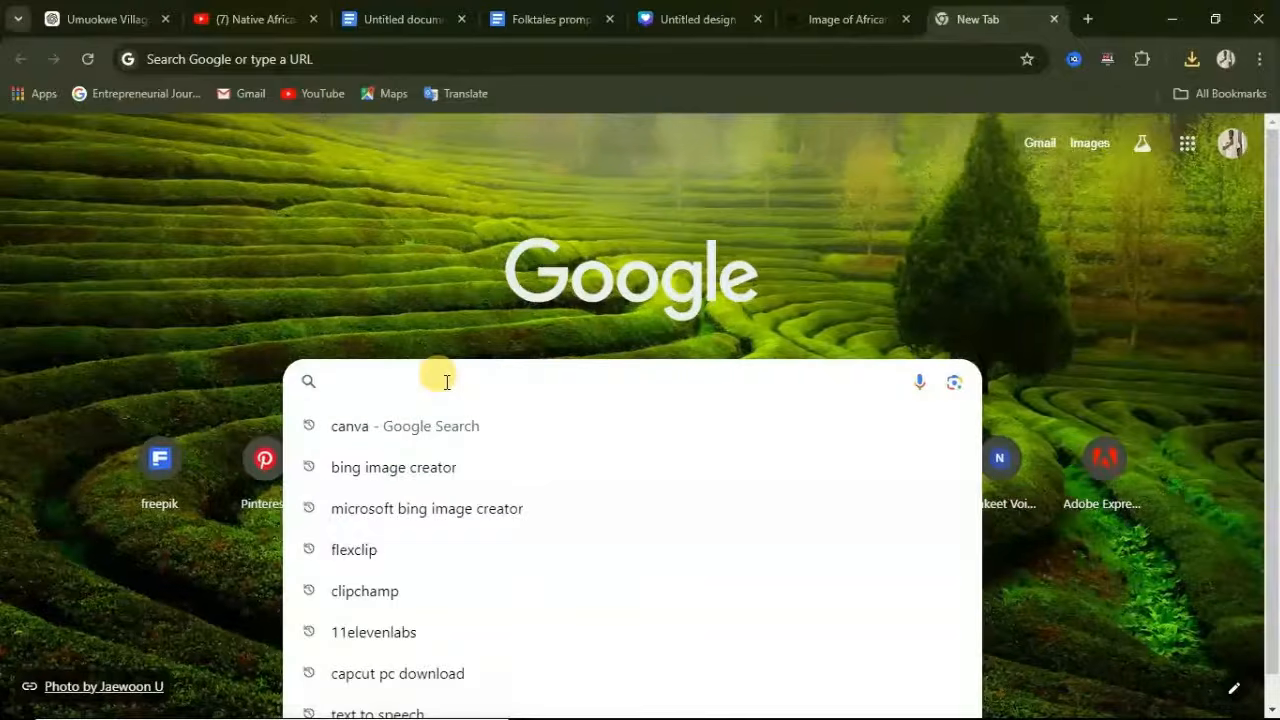
text(youtube.com)
key(Return)
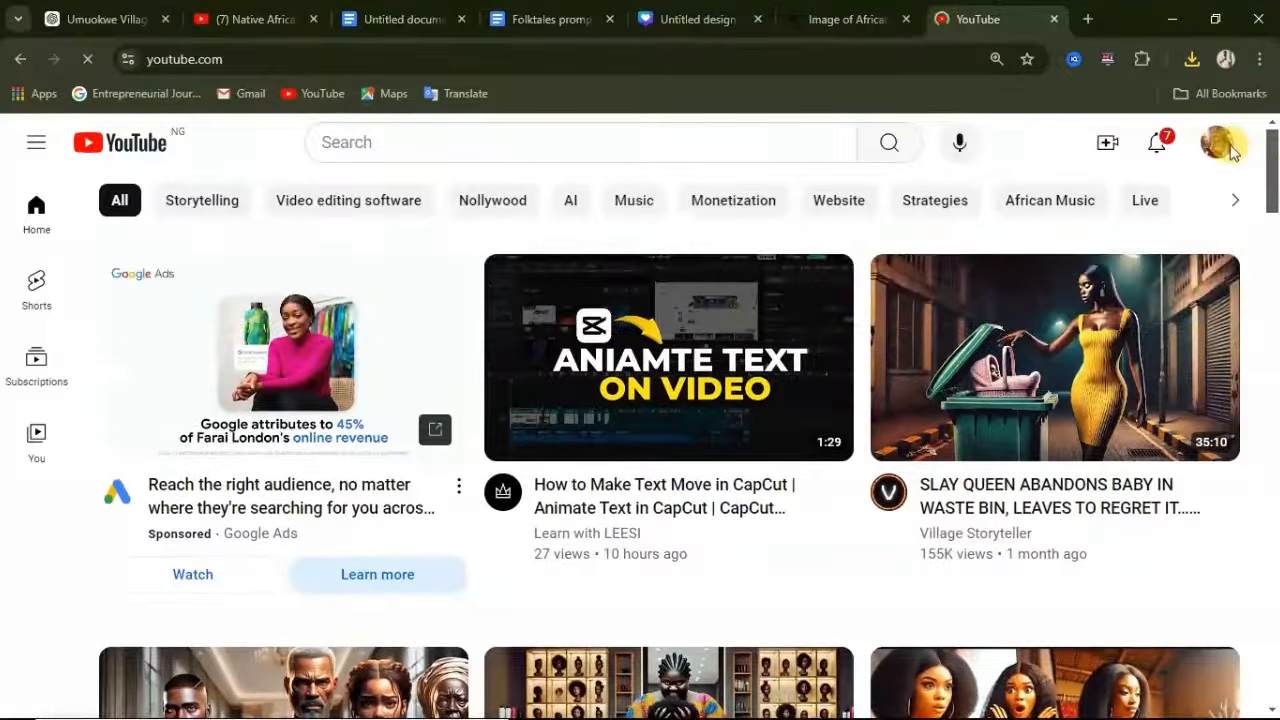
scroll(1270, 180, down, 3)
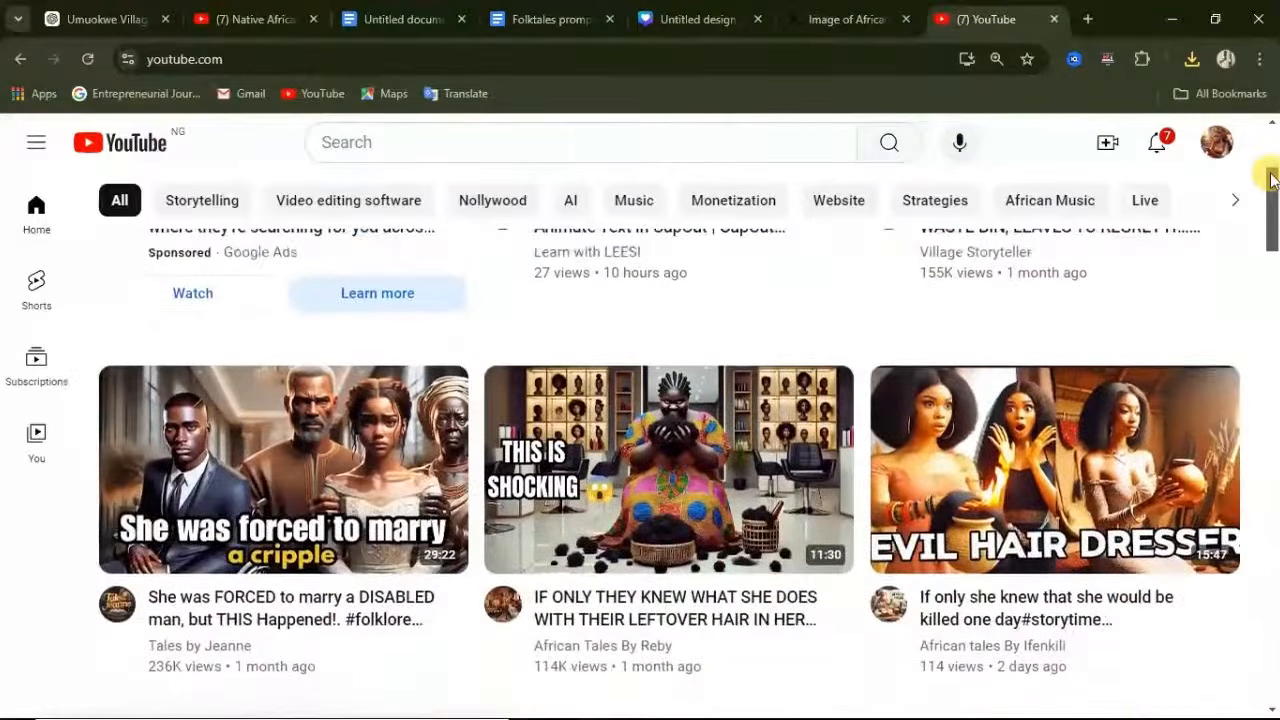
Start a new YouTube video upload and choose the virgins video file from the Desktop folder.
scroll(1270, 180, up, 3)
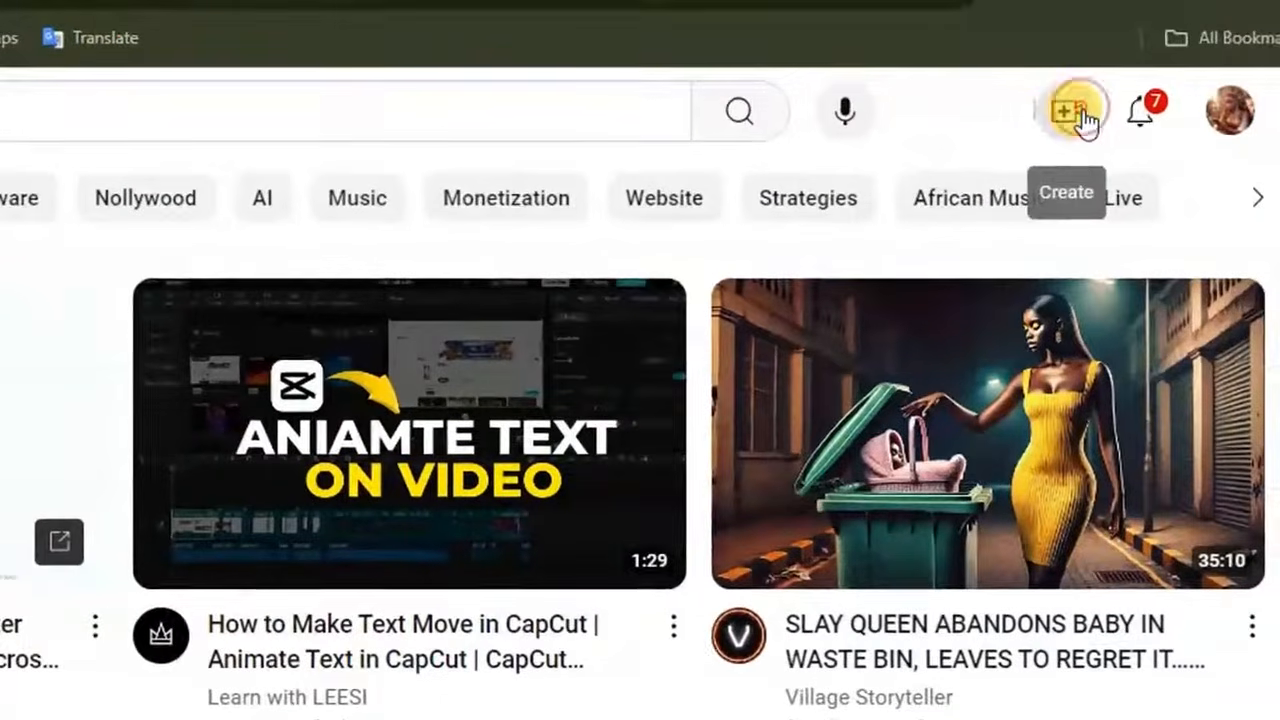
click(1098, 104)
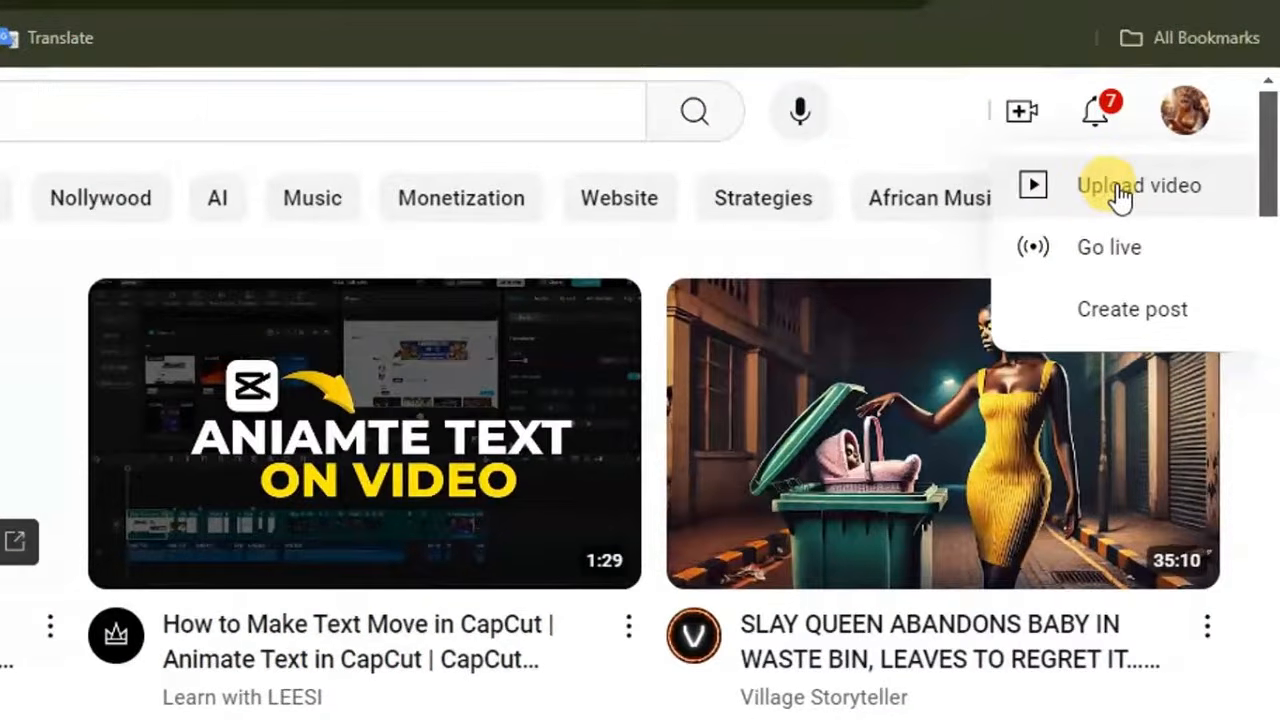
click(1120, 190)
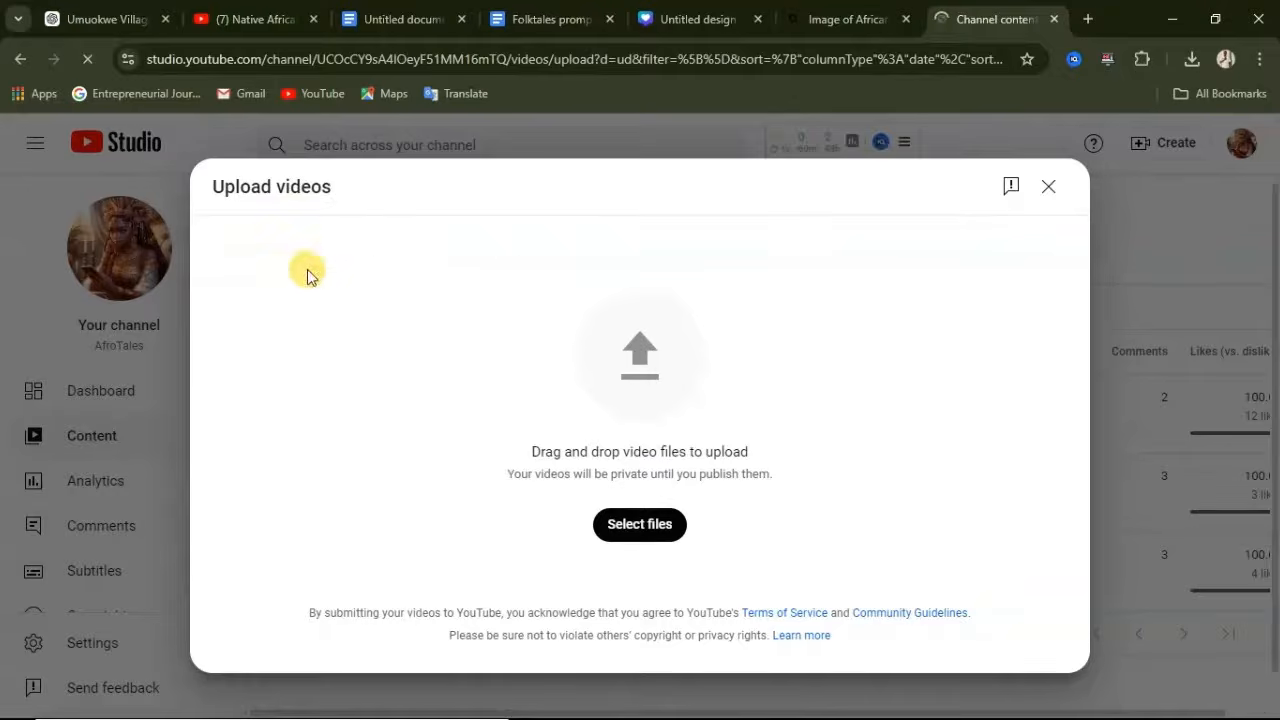
click(640, 524)
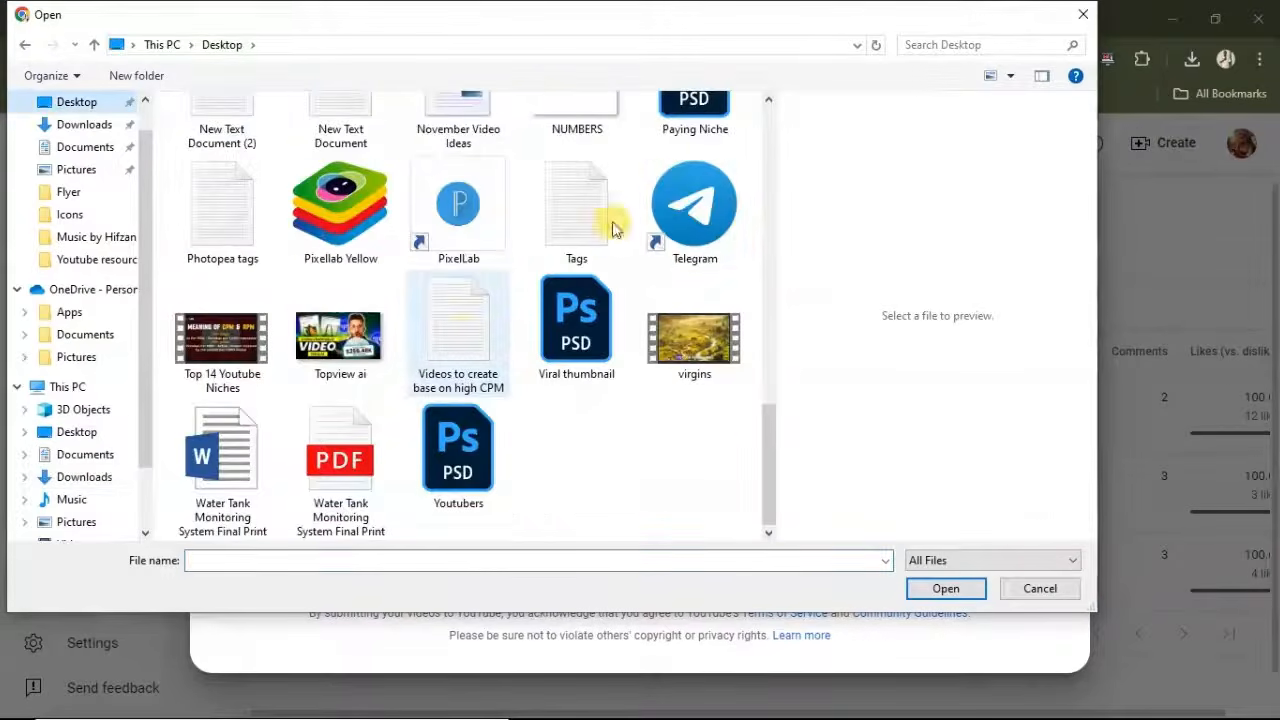
scroll(695, 215, up, 2)
scroll(697, 455, down, 2)
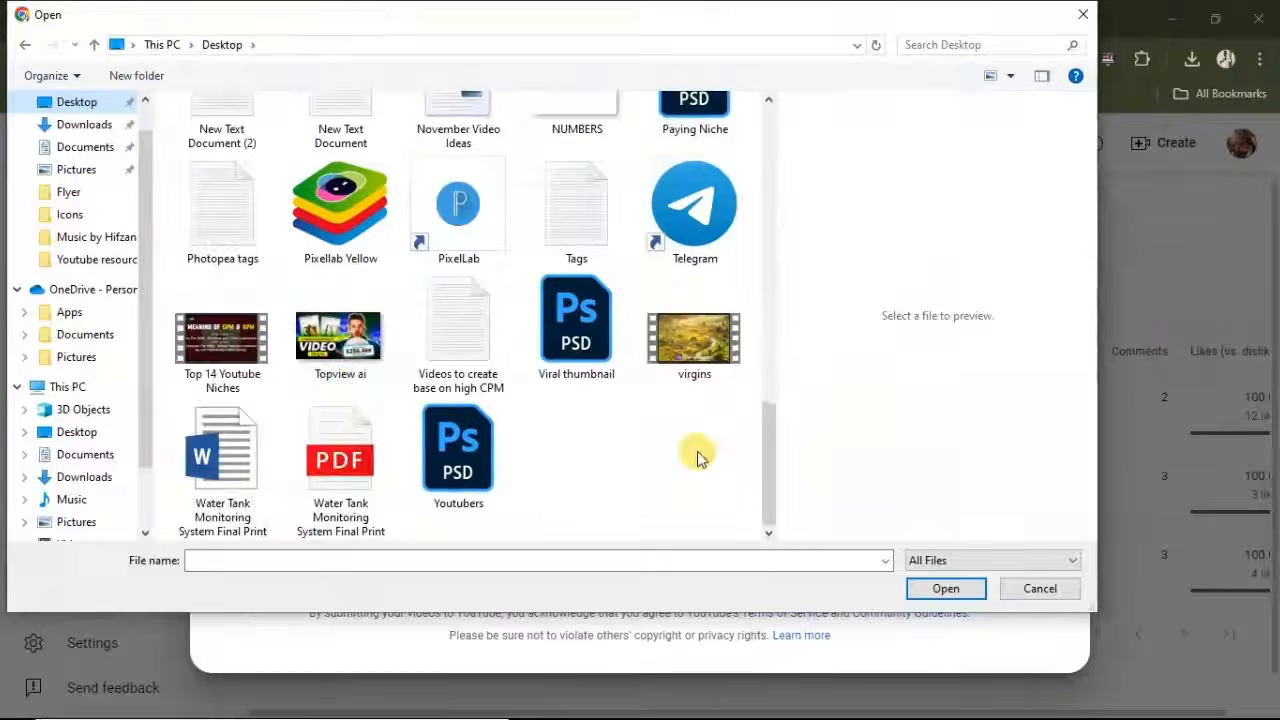
click(700, 345)
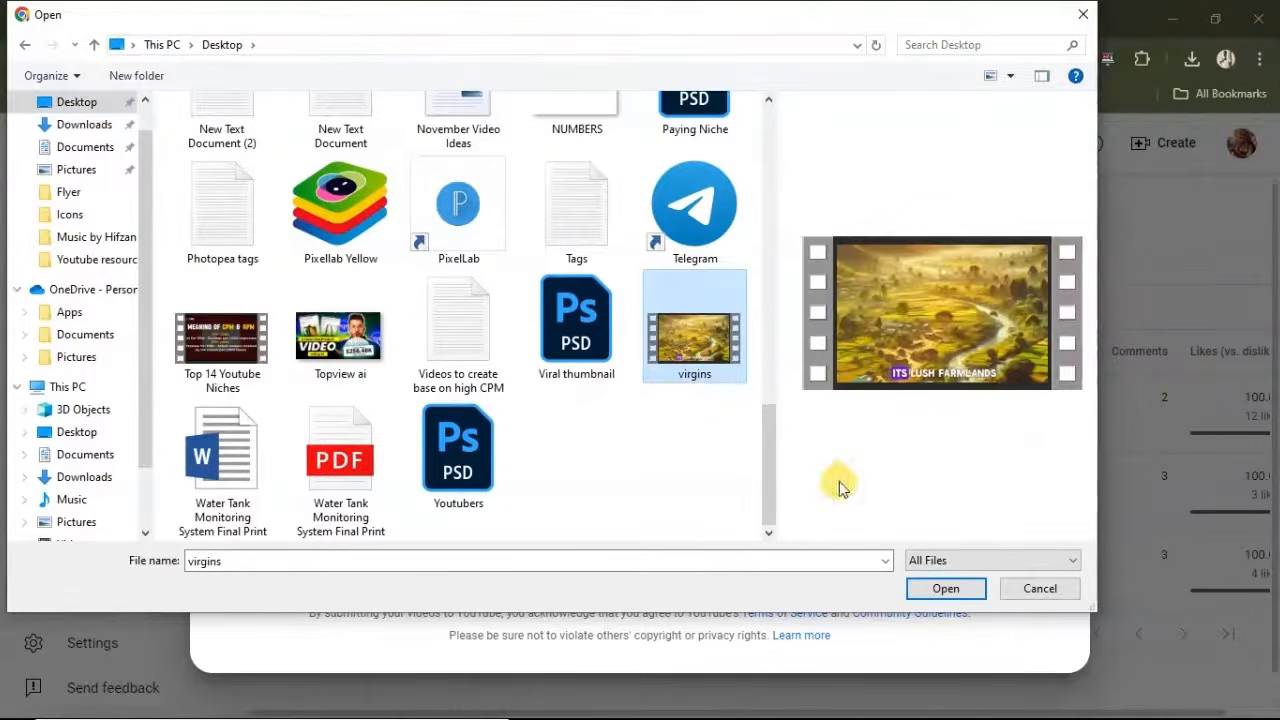
click(943, 590)
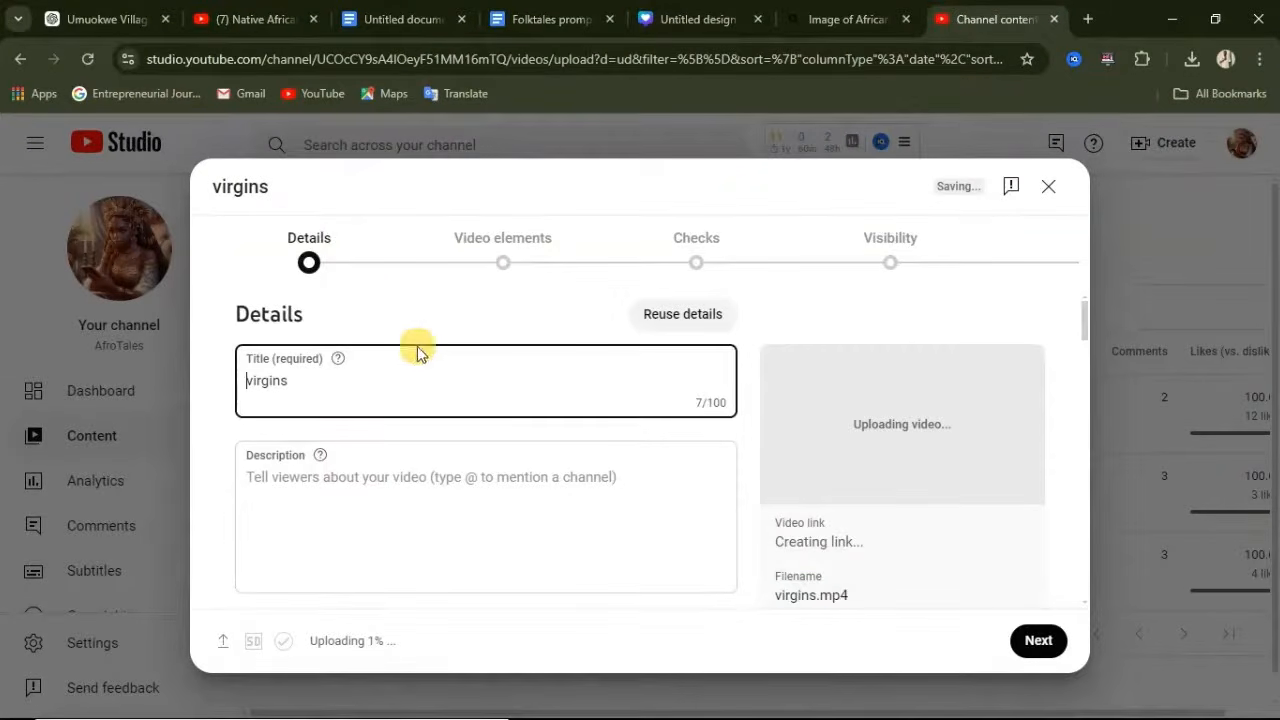
Copy the headline "No More Virgins in the Village!! Every Women in the village Became Sex Workers" from the untitled story document.
click(391, 24)
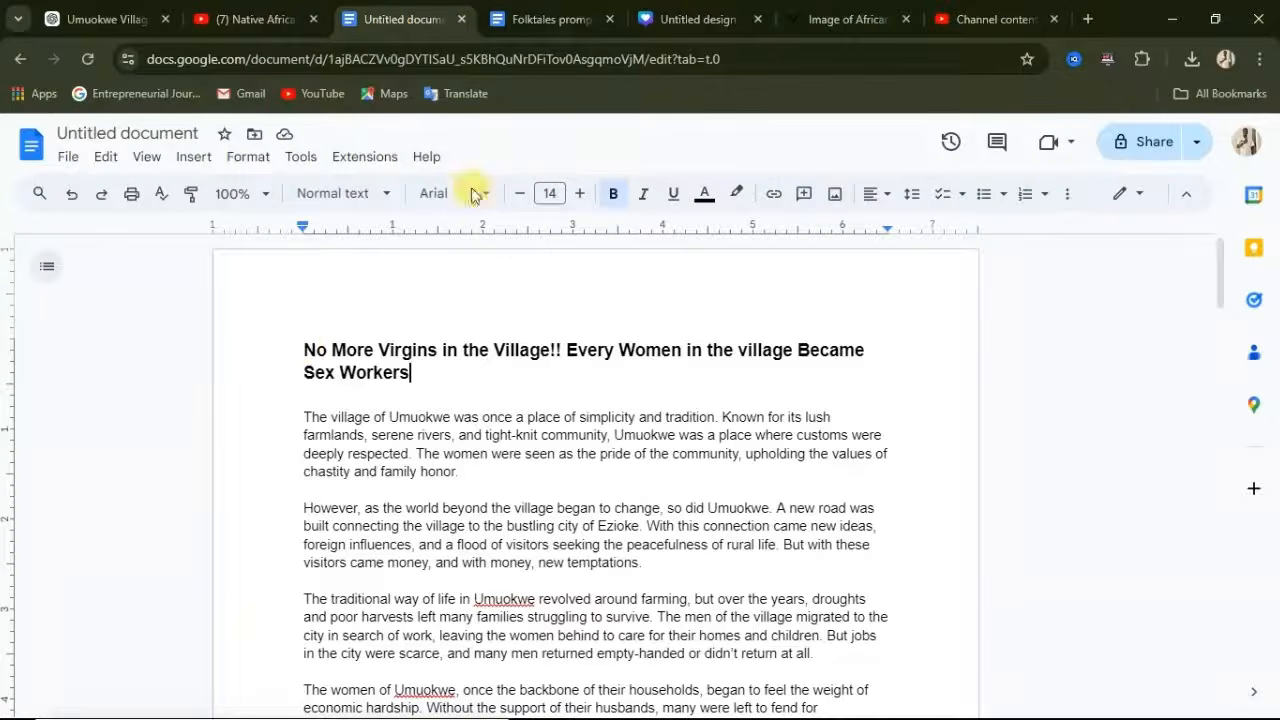
triple_click(421, 366)
right_click(436, 342)
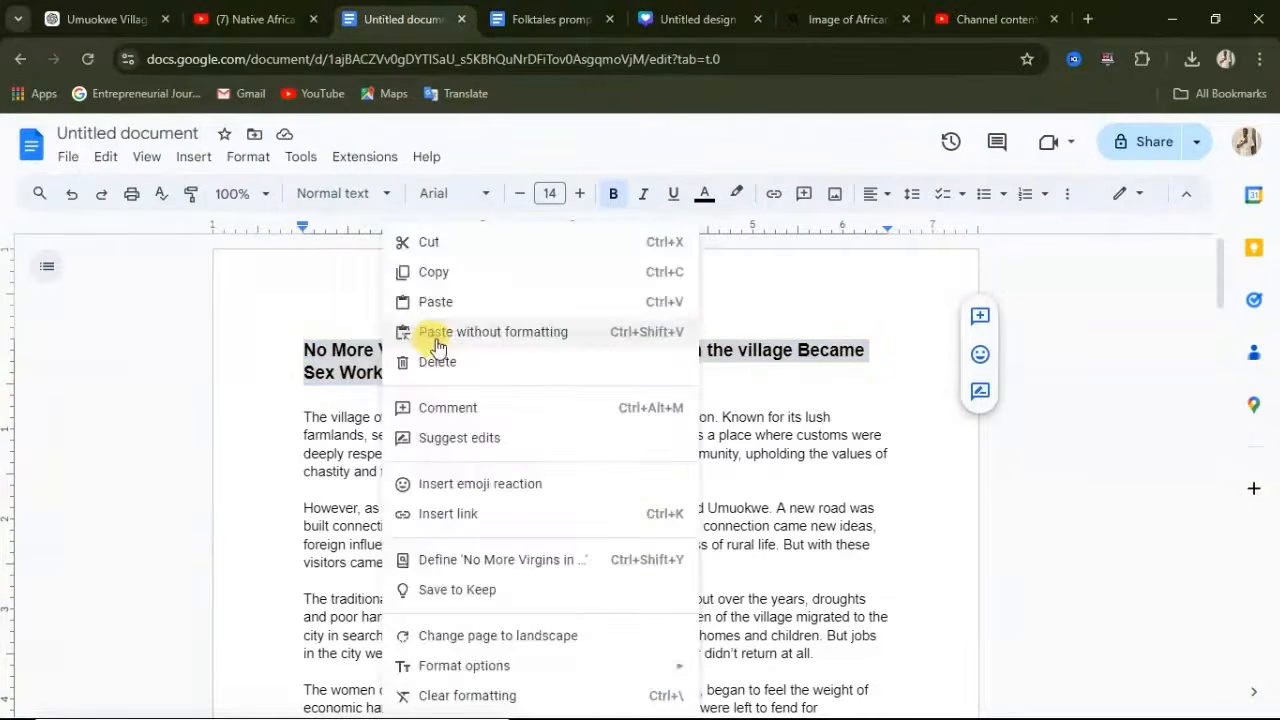
click(437, 272)
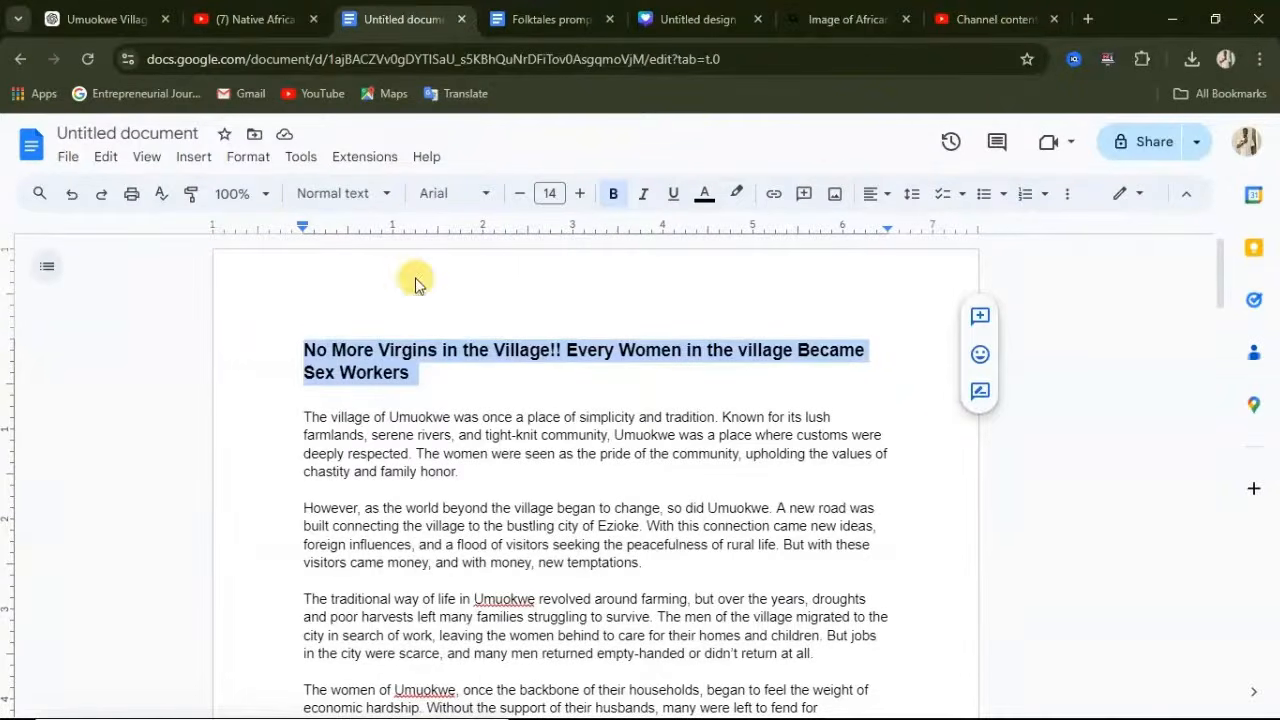
Replace the uploaded video's title "virgins" with the copied story headline in YouTube Studio.
click(985, 19)
click(391, 391)
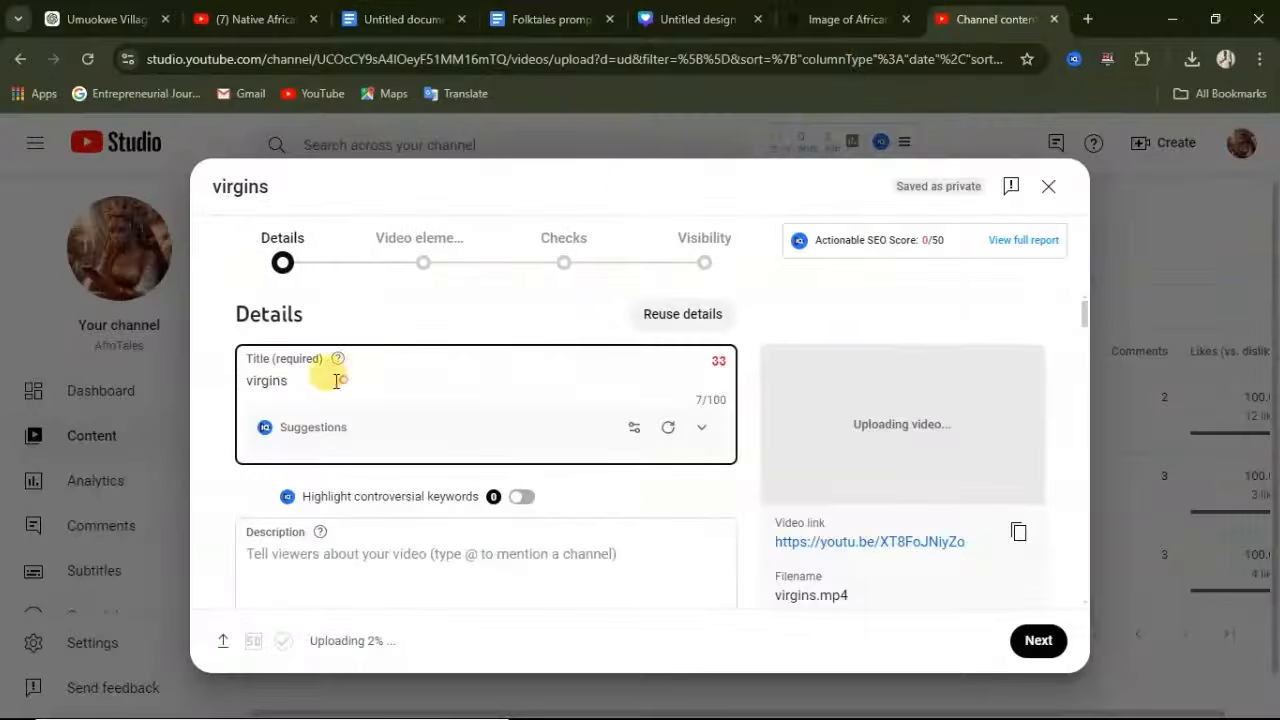
drag(214, 380, 280, 381)
right_click(259, 388)
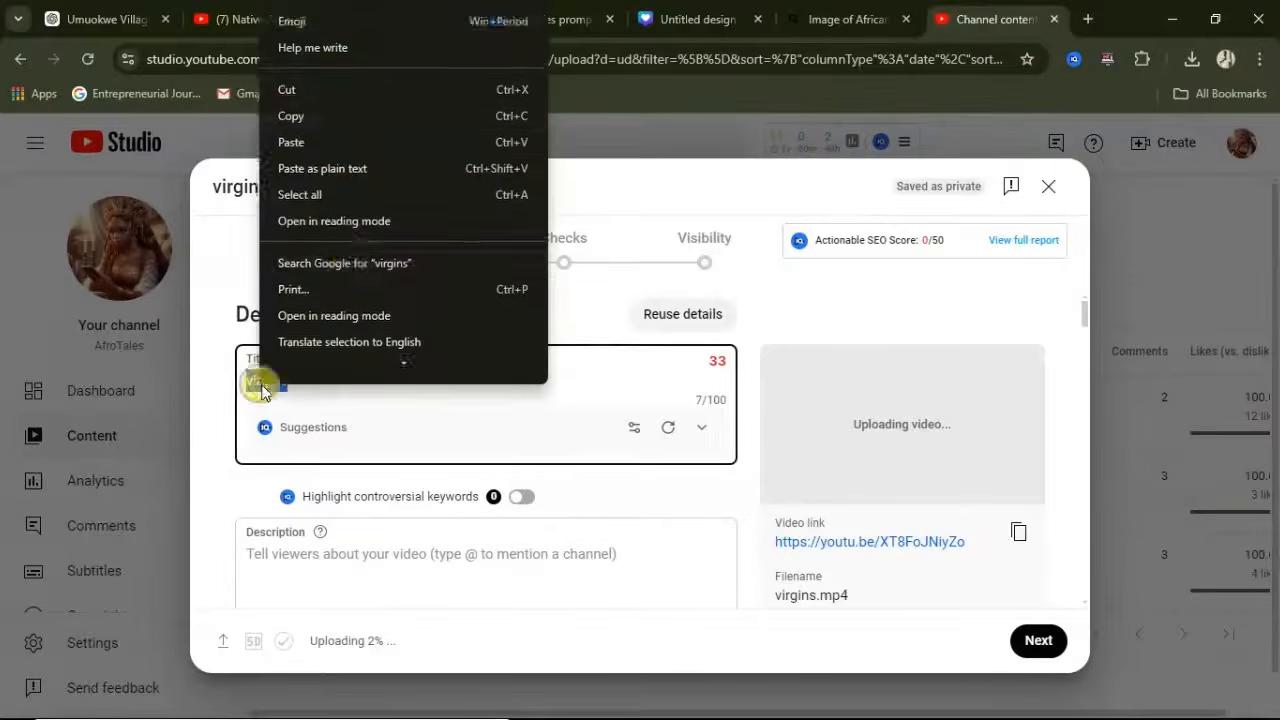
click(317, 141)
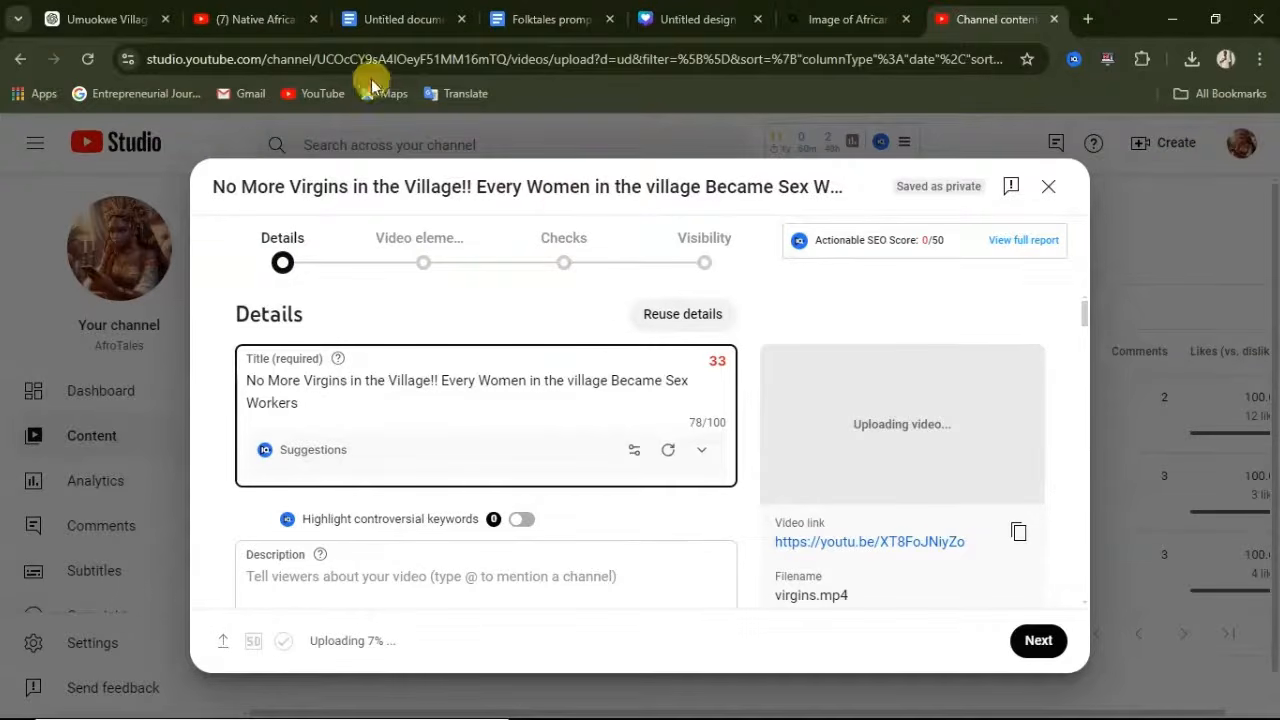
Check the similar title on the Native African Tales channel and change the ending "Sex Workers" in the video title to "Prostitutes...".
click(250, 24)
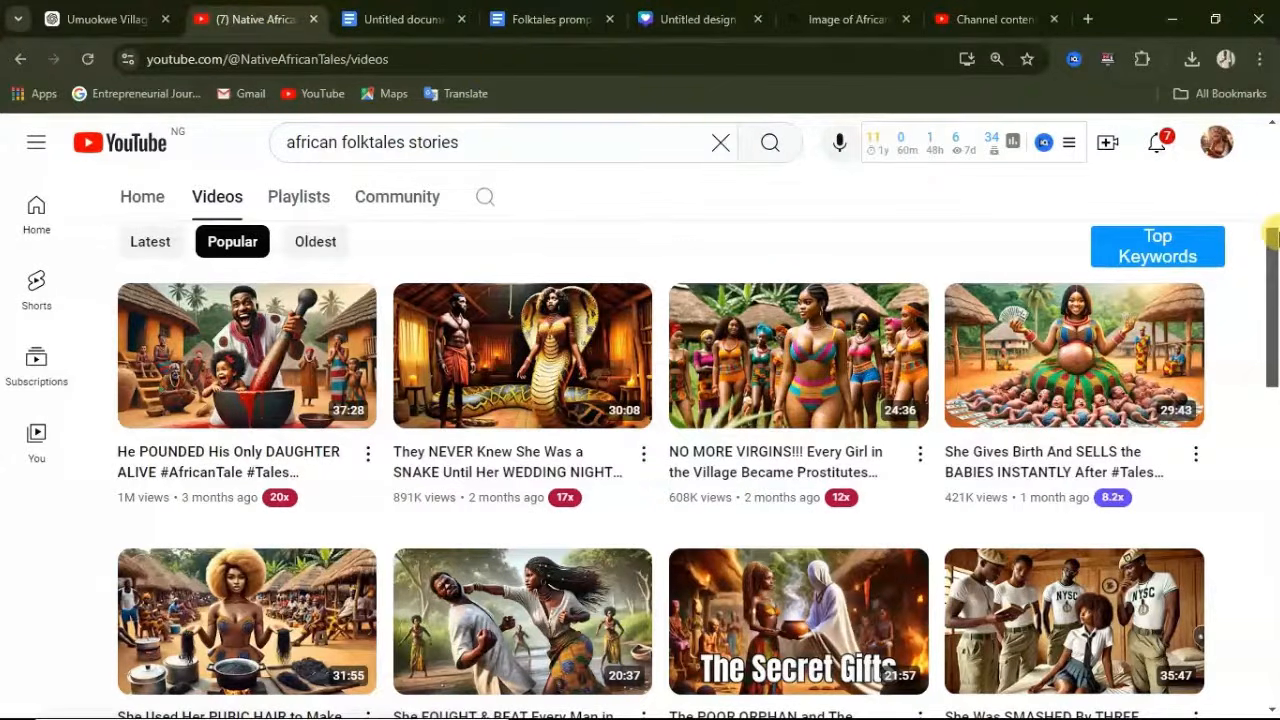
click(980, 24)
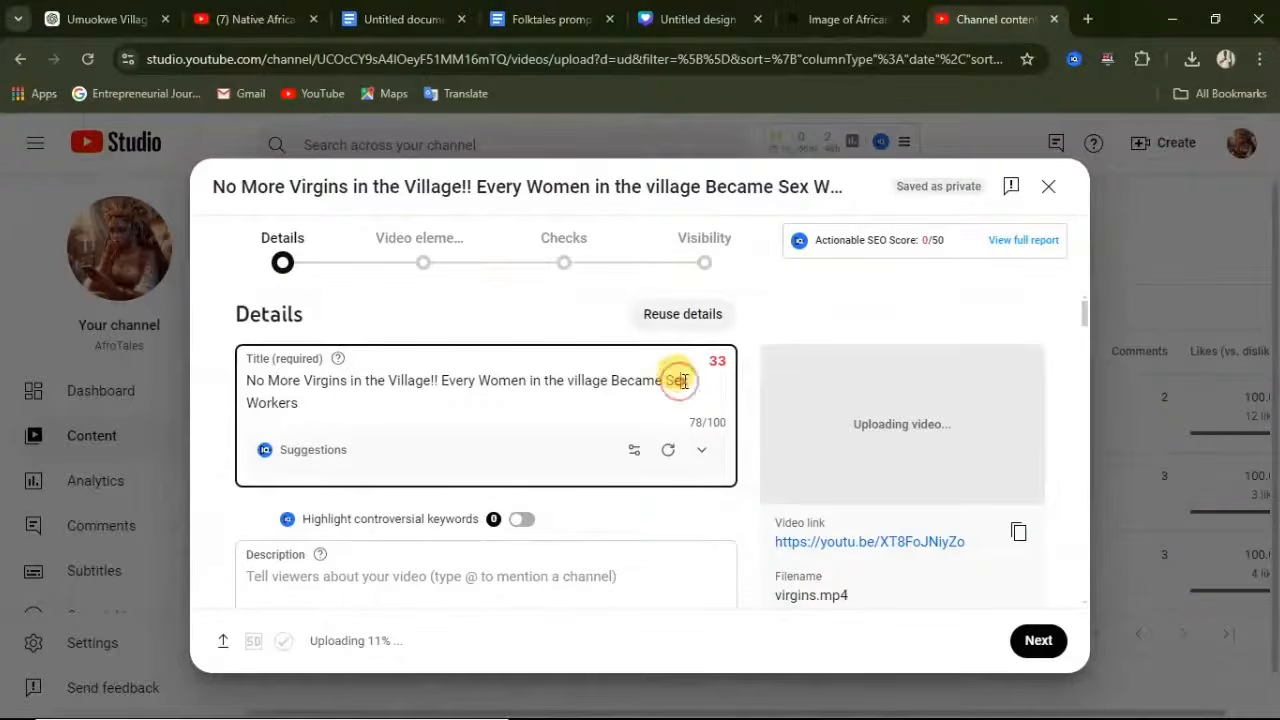
double_click(681, 381)
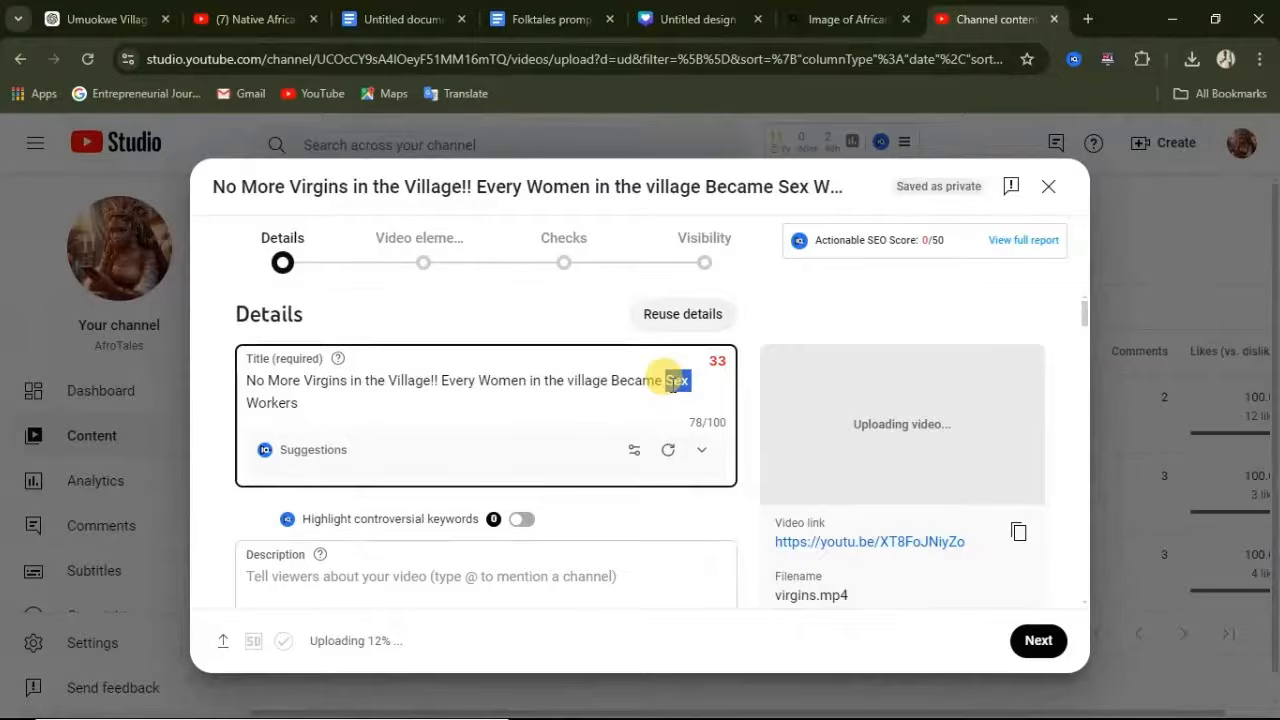
text(Pro)
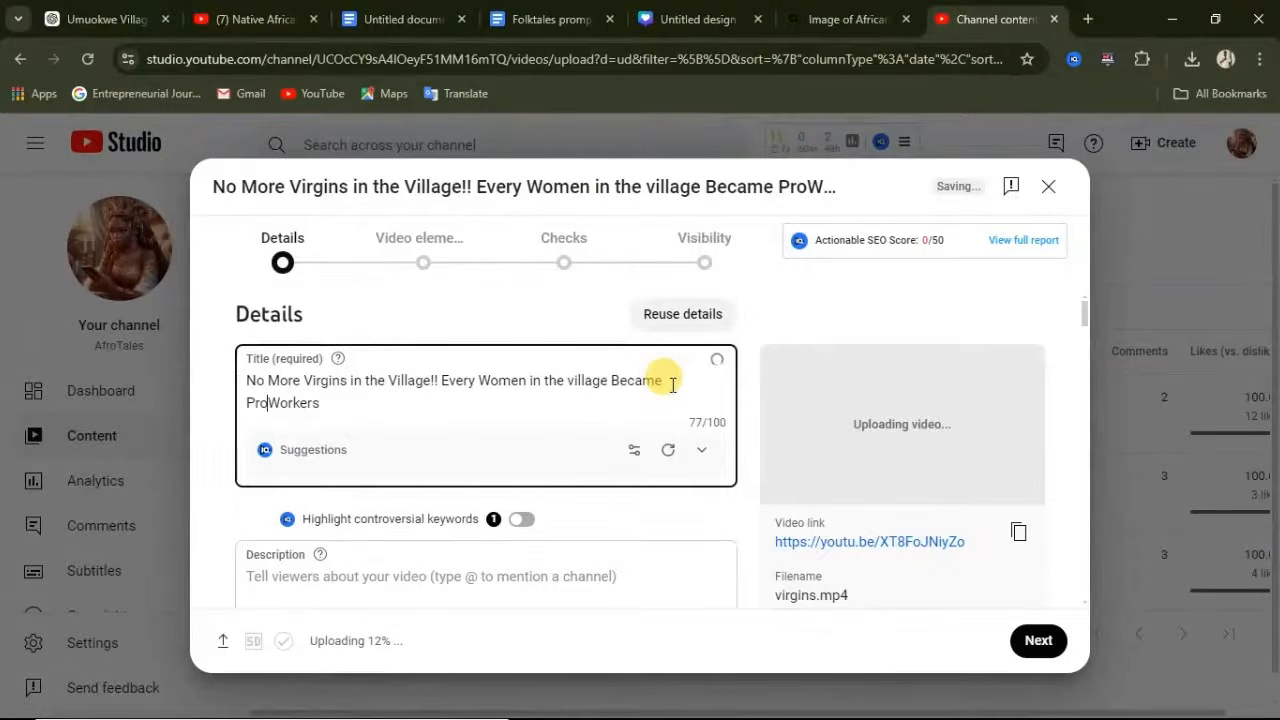
text(stitue)
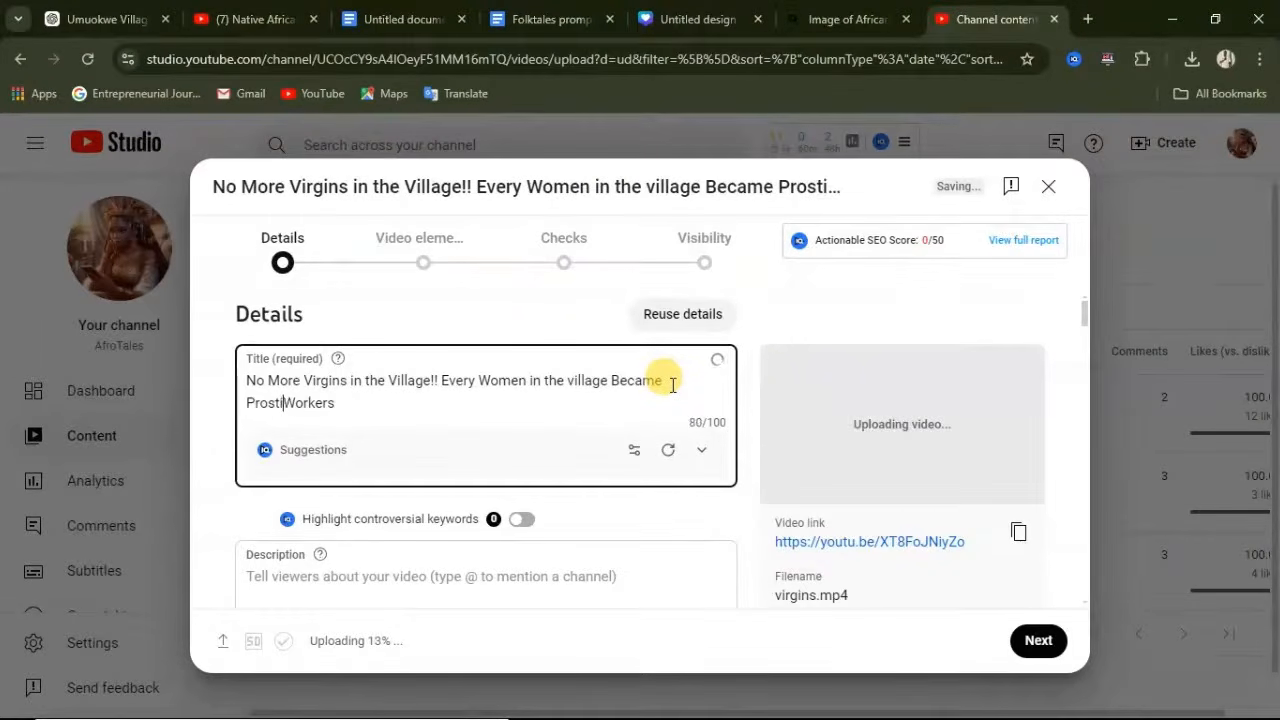
text(s)
click(408, 403)
key(BackSpace)
key(BackSpace)
key(BackSpace)
key(BackSpace)
key(BackSpace)
key(Left)
key(Left)
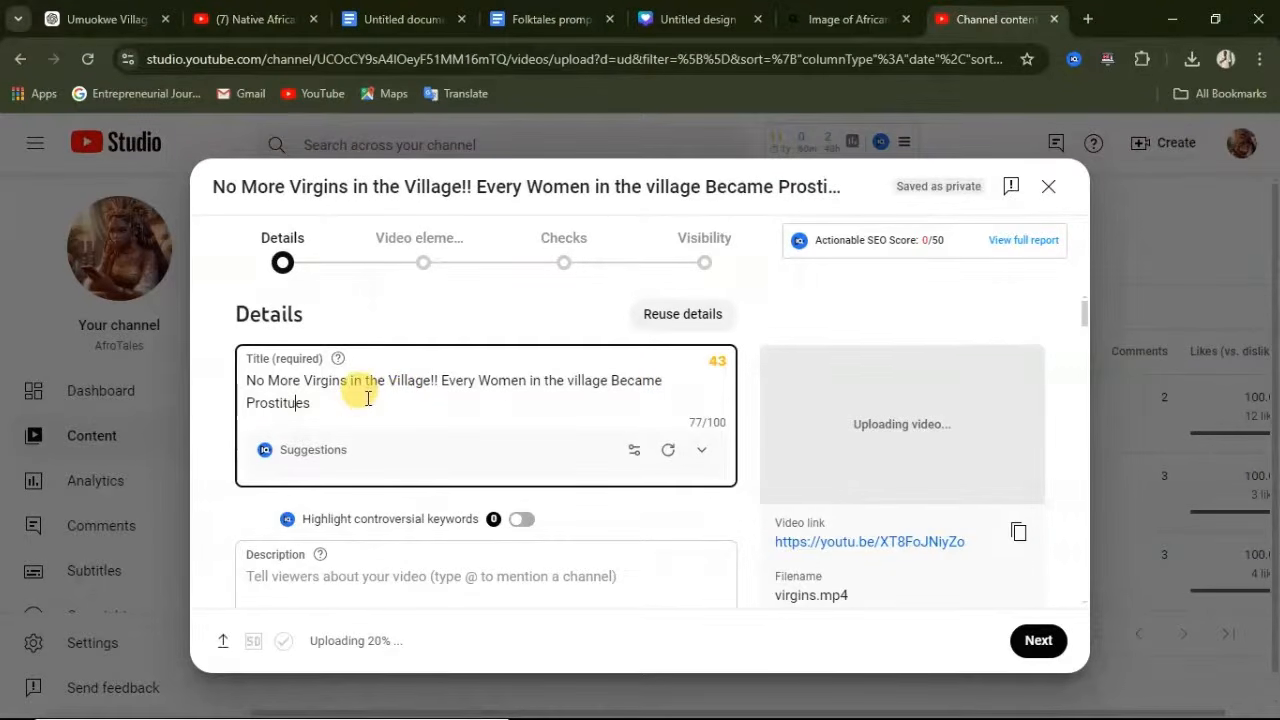
text(t)
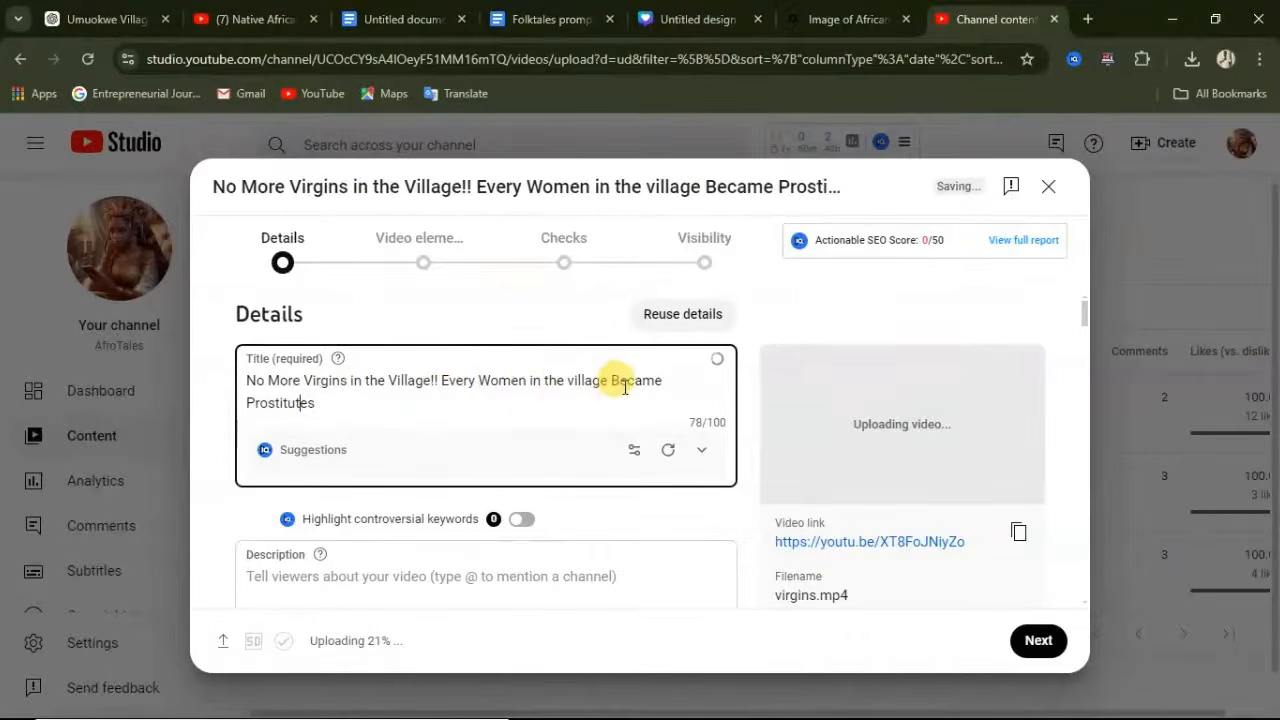
click(332, 405)
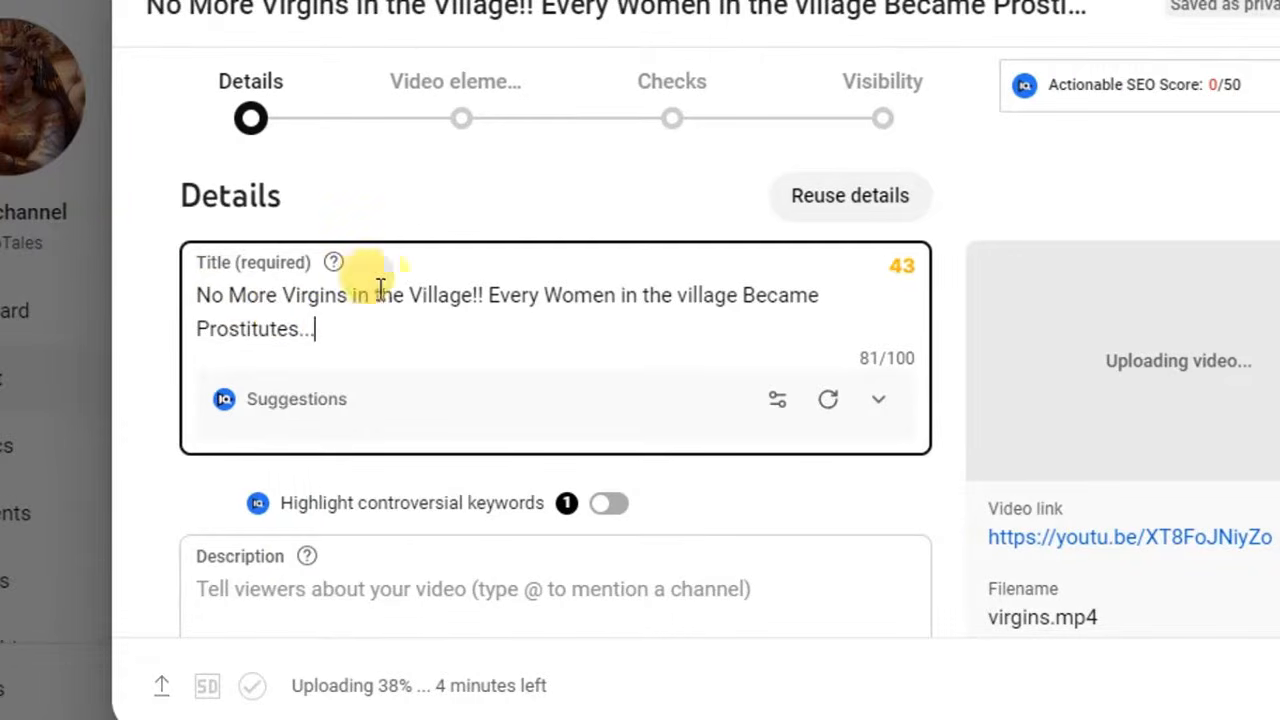
Activate the video's empty description field and open the Village Transformation conversation in ChatGPT.
scroll(420, 355, down, 3)
click(355, 342)
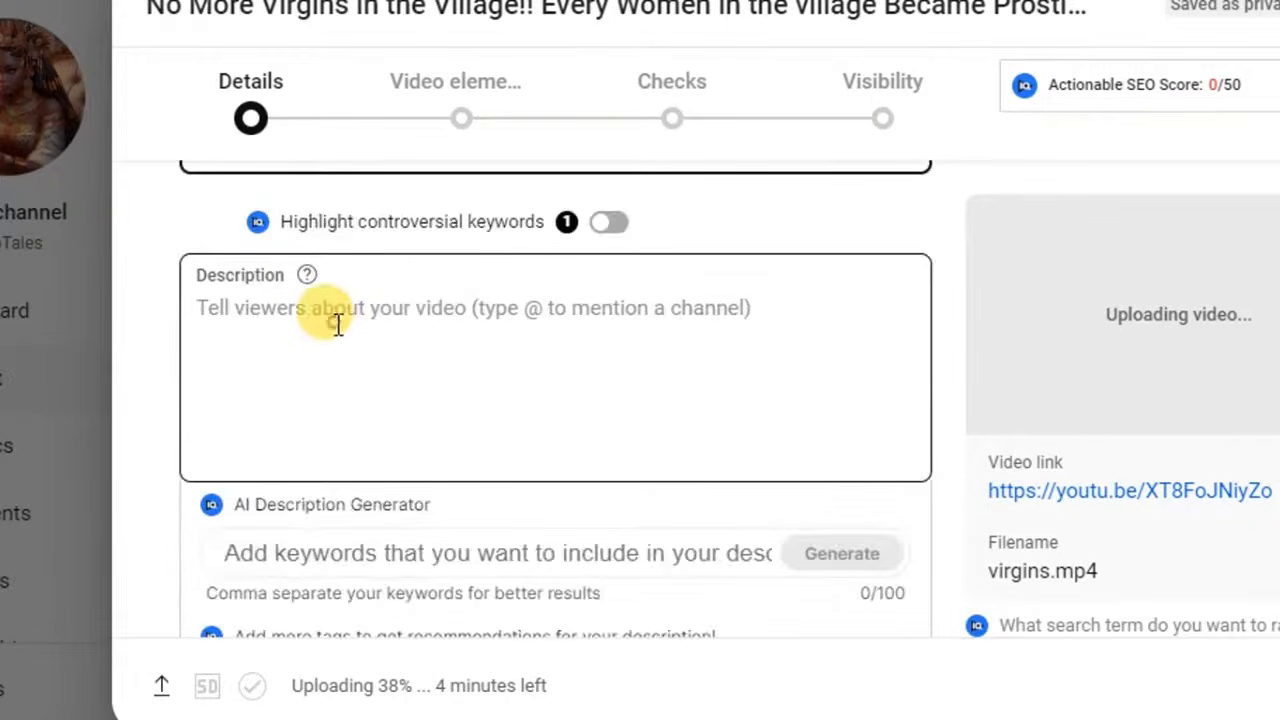
click(334, 322)
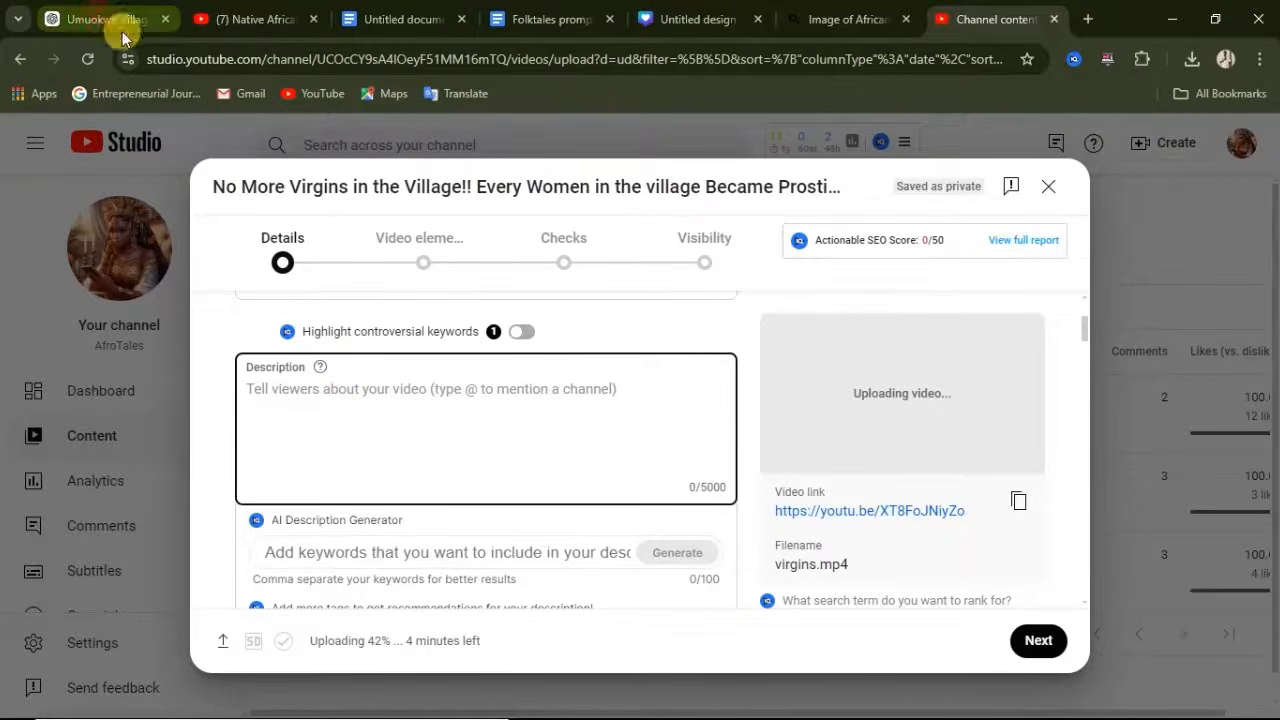
click(95, 17)
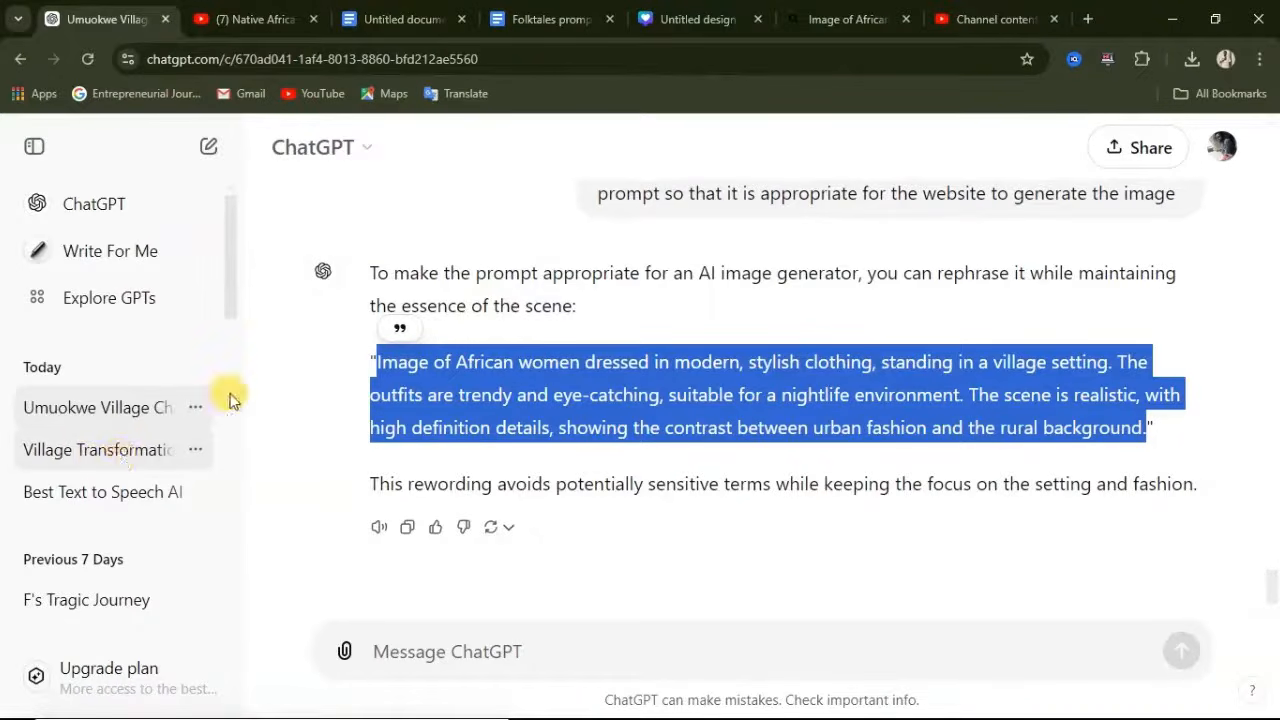
click(171, 447)
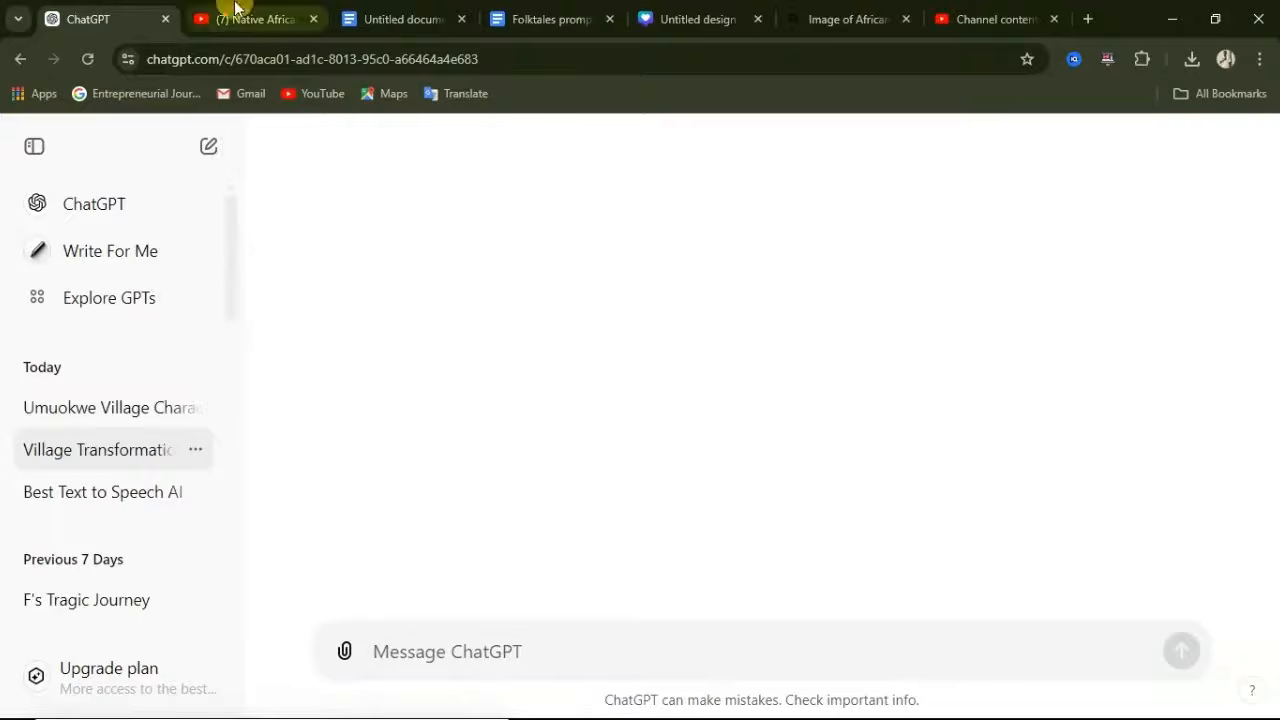
click(403, 19)
click(966, 19)
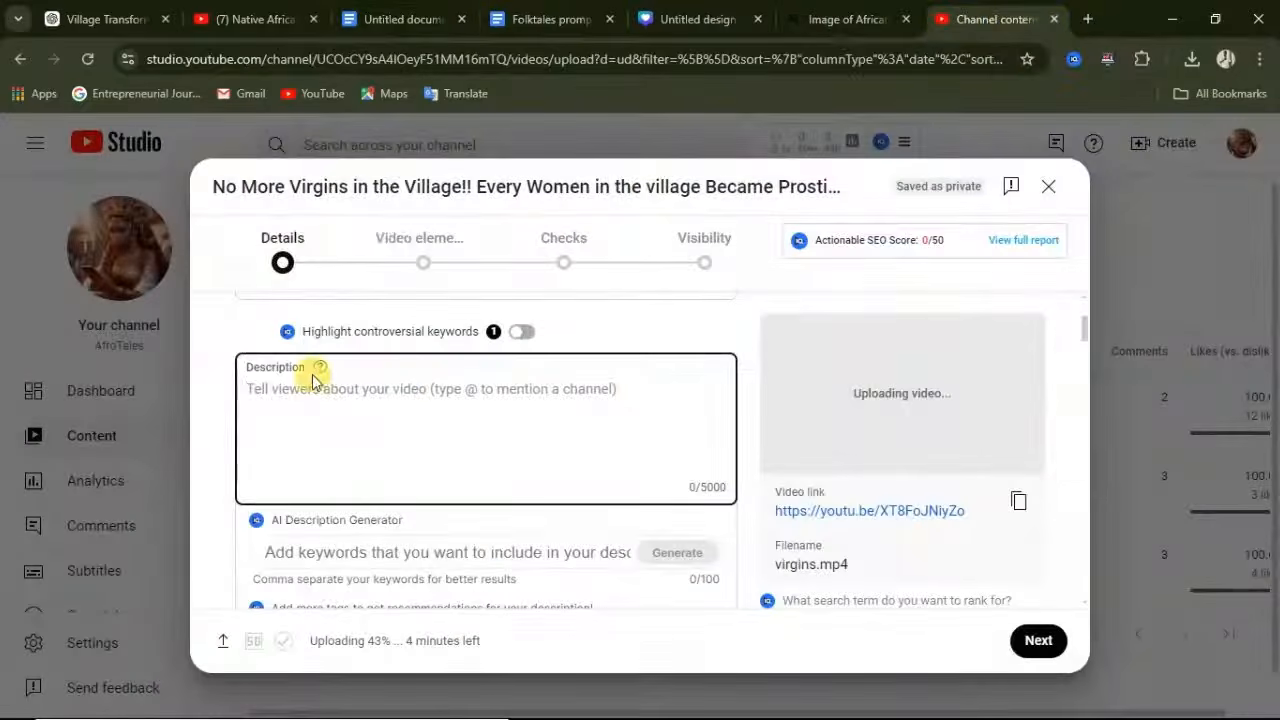
Copy the full edited video title from the upload details in YouTube Studio.
scroll(370, 355, up, 2)
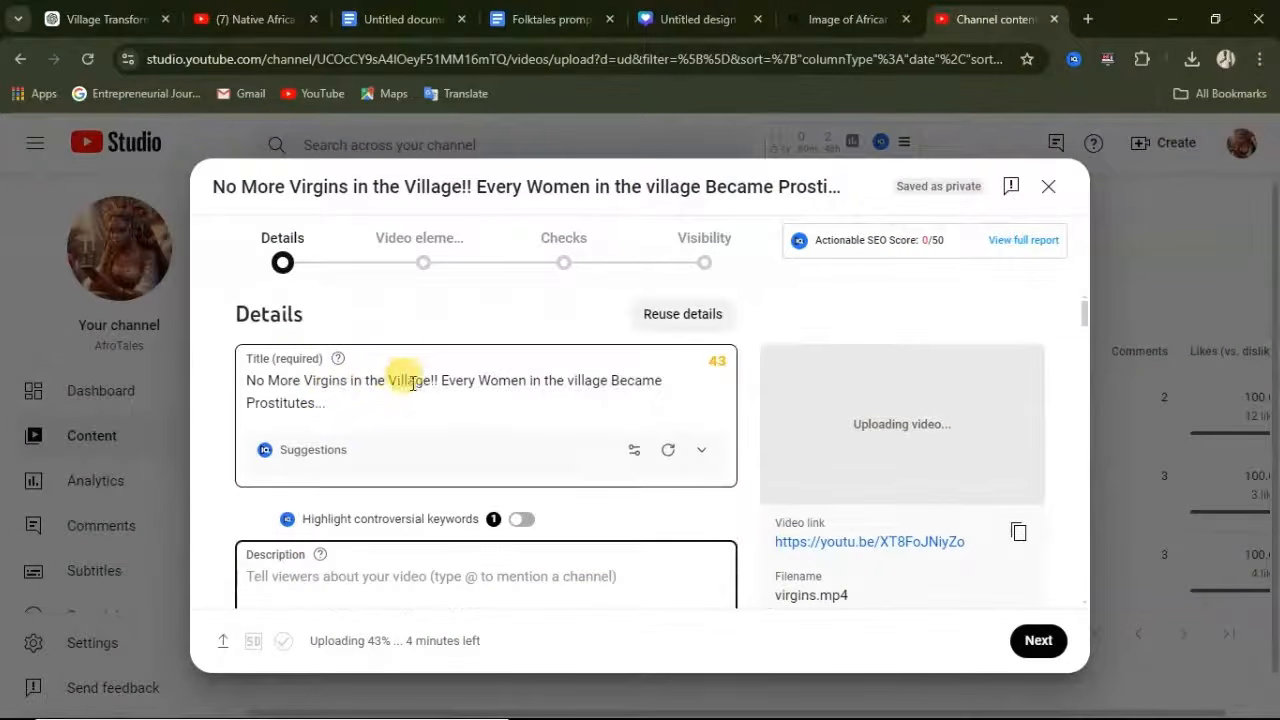
click(328, 402)
shift+click(247, 380)
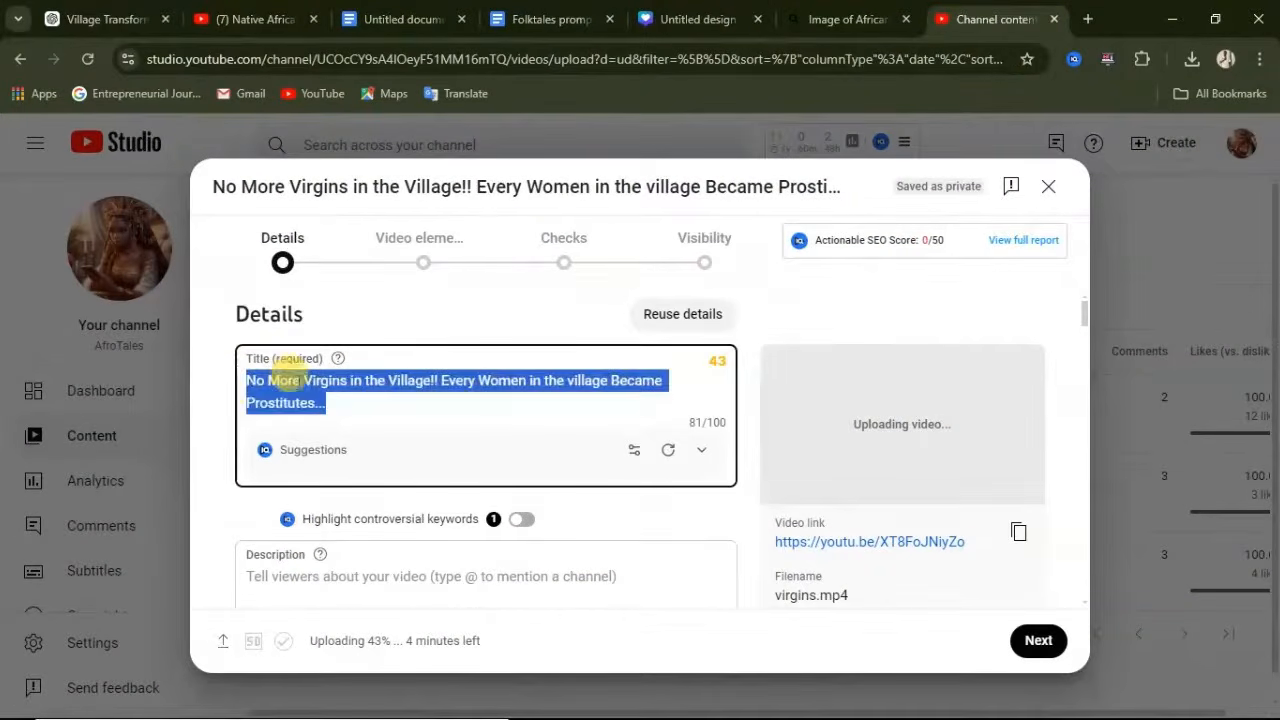
key(ctrl+c)
Ask ChatGPT for a YouTube video description of the story, quoting the copied title and requesting that it not reveal everything so people will click to watch.
click(108, 19)
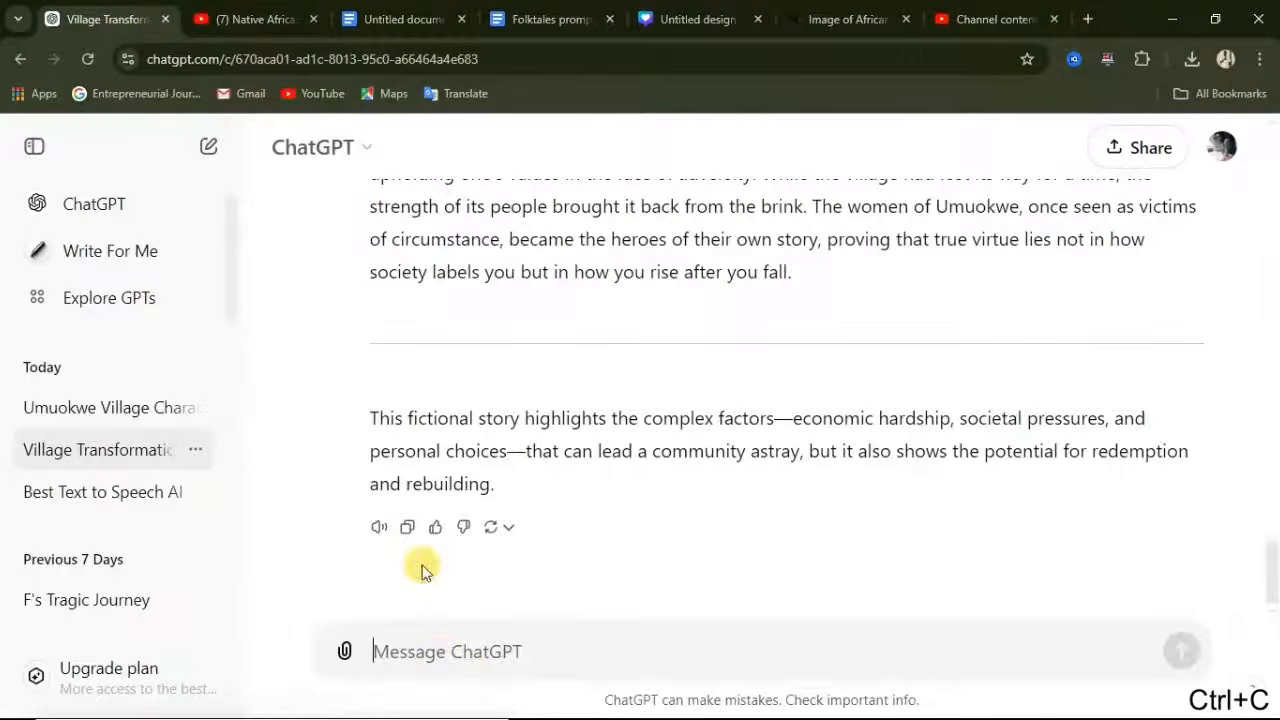
click(445, 660)
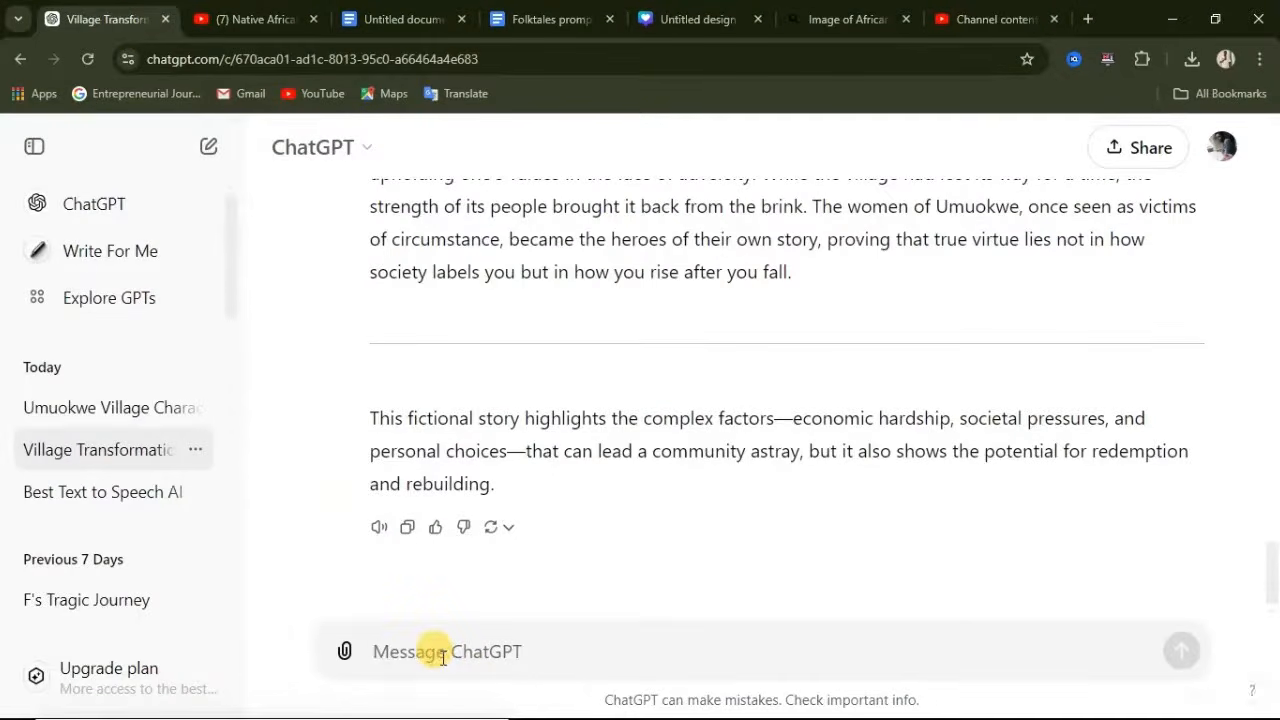
text(p)
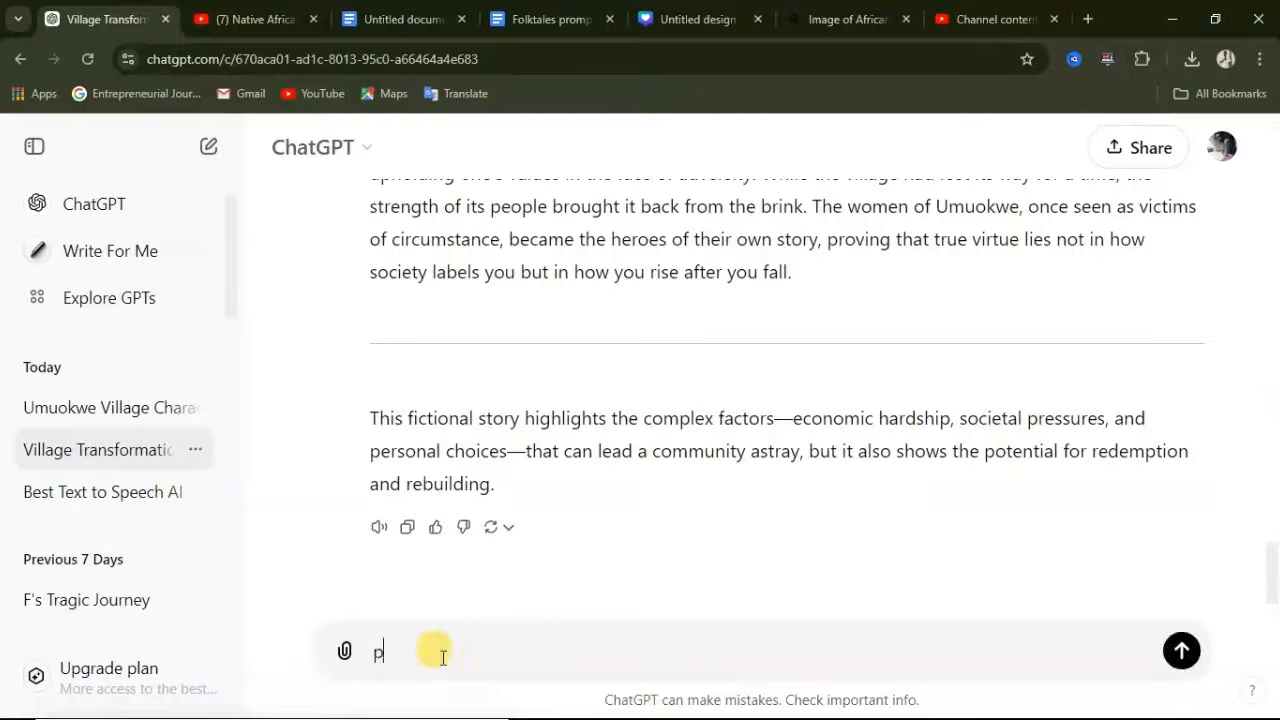
text(lease write a youtube video des)
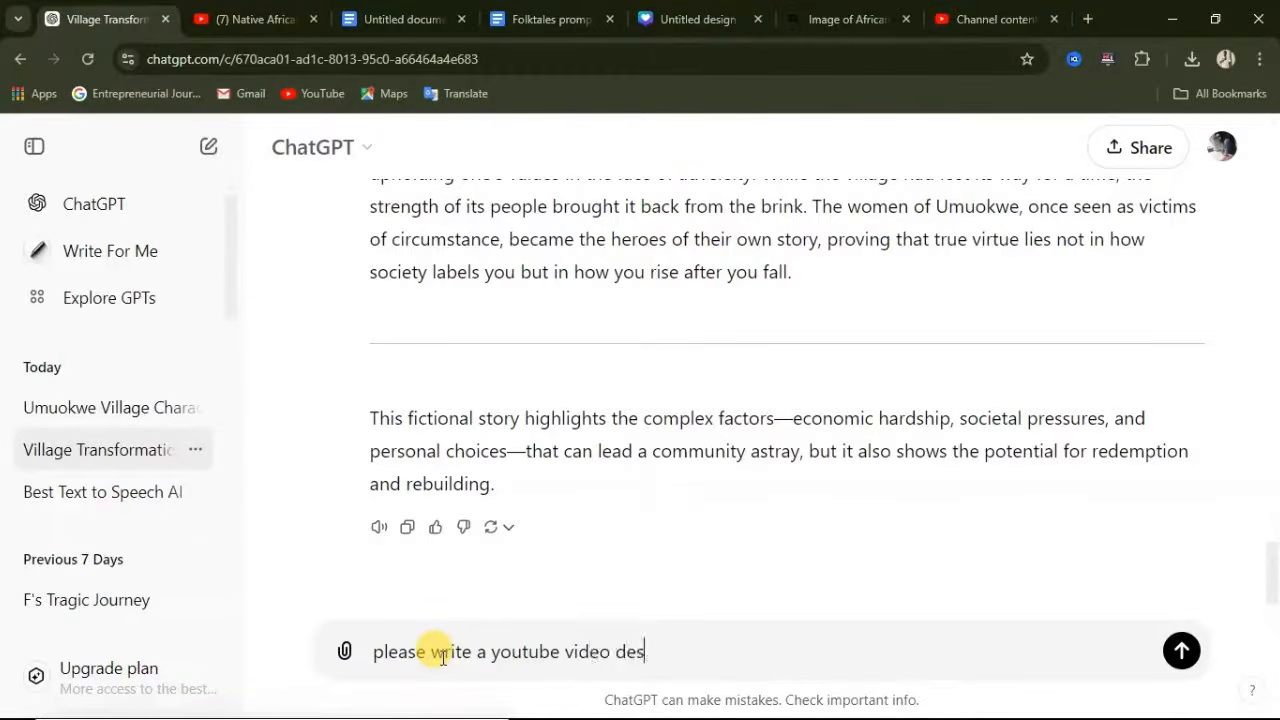
text(cription for this )
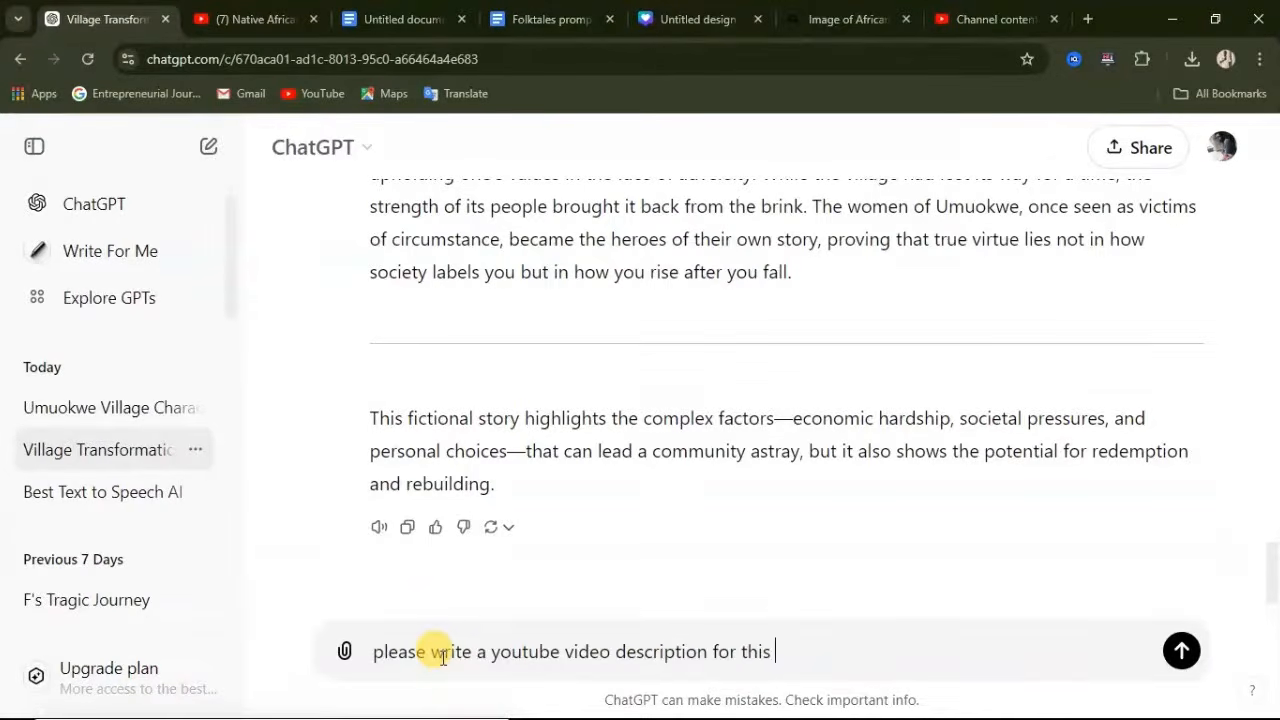
text(toryory ")
key(ctrl+v)
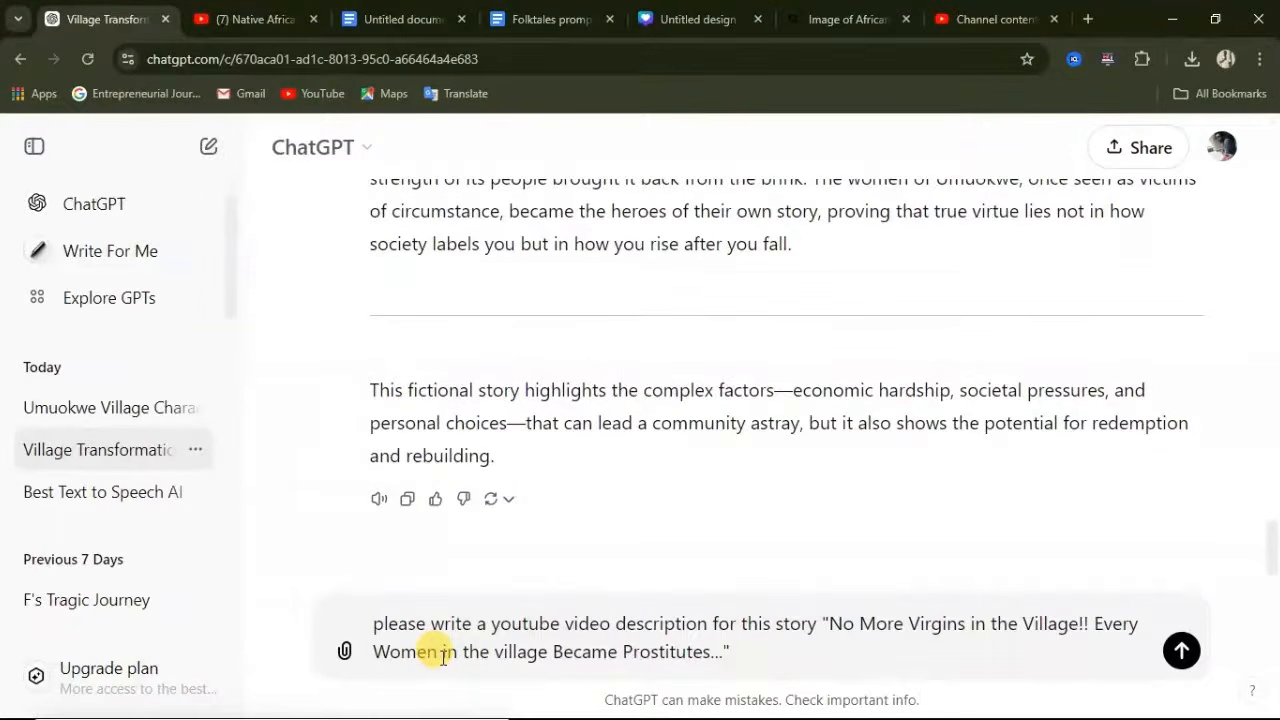
text(i don't want people to know all about the video s)
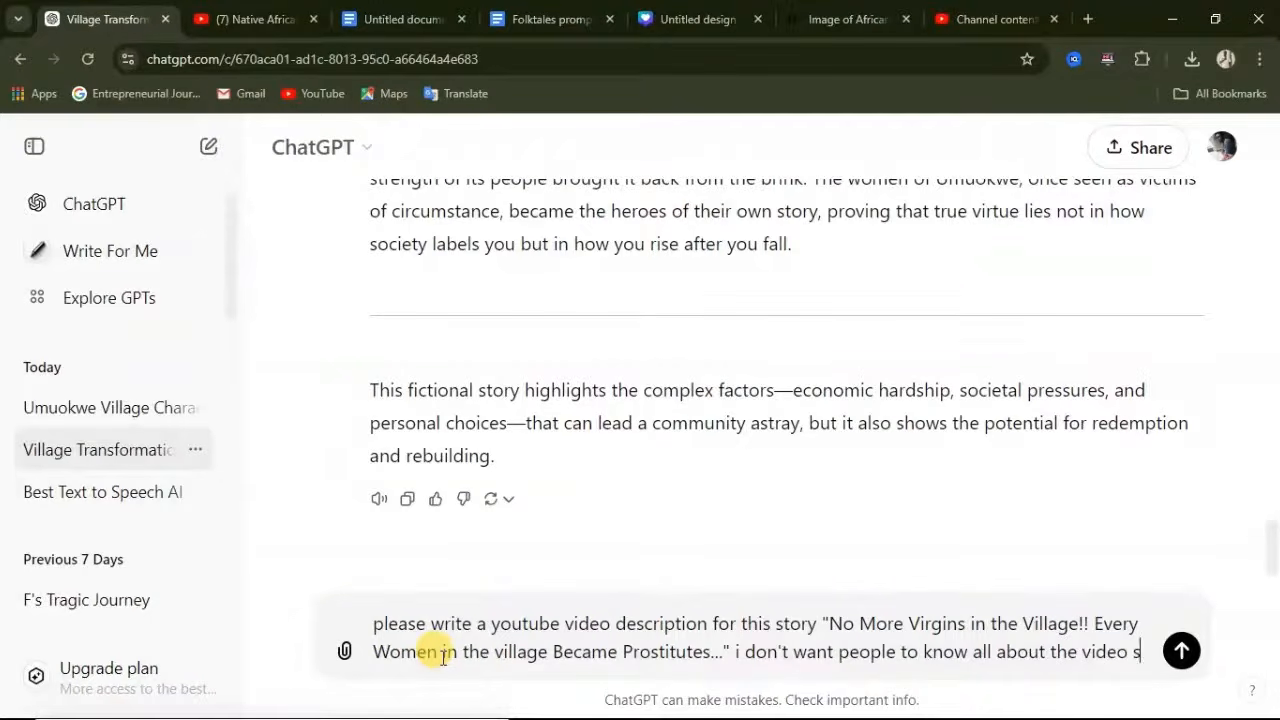
text(o that they will click t)
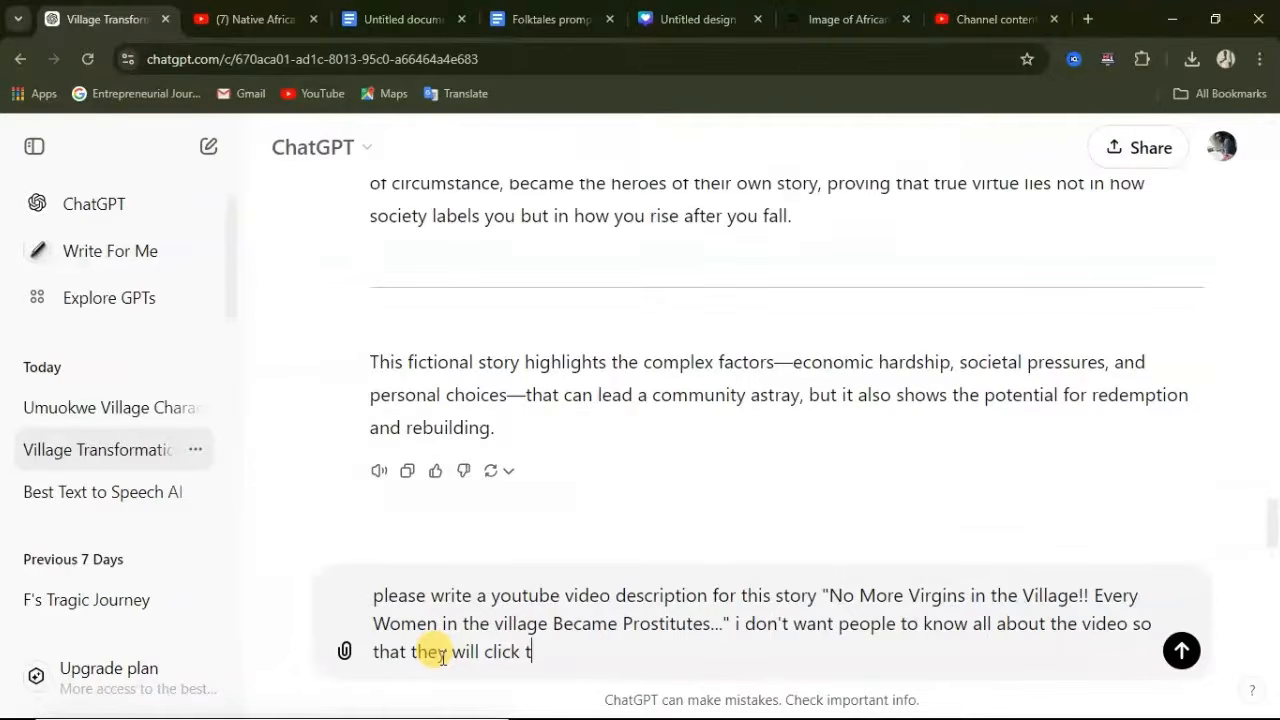
text(o watch)
key(Return)
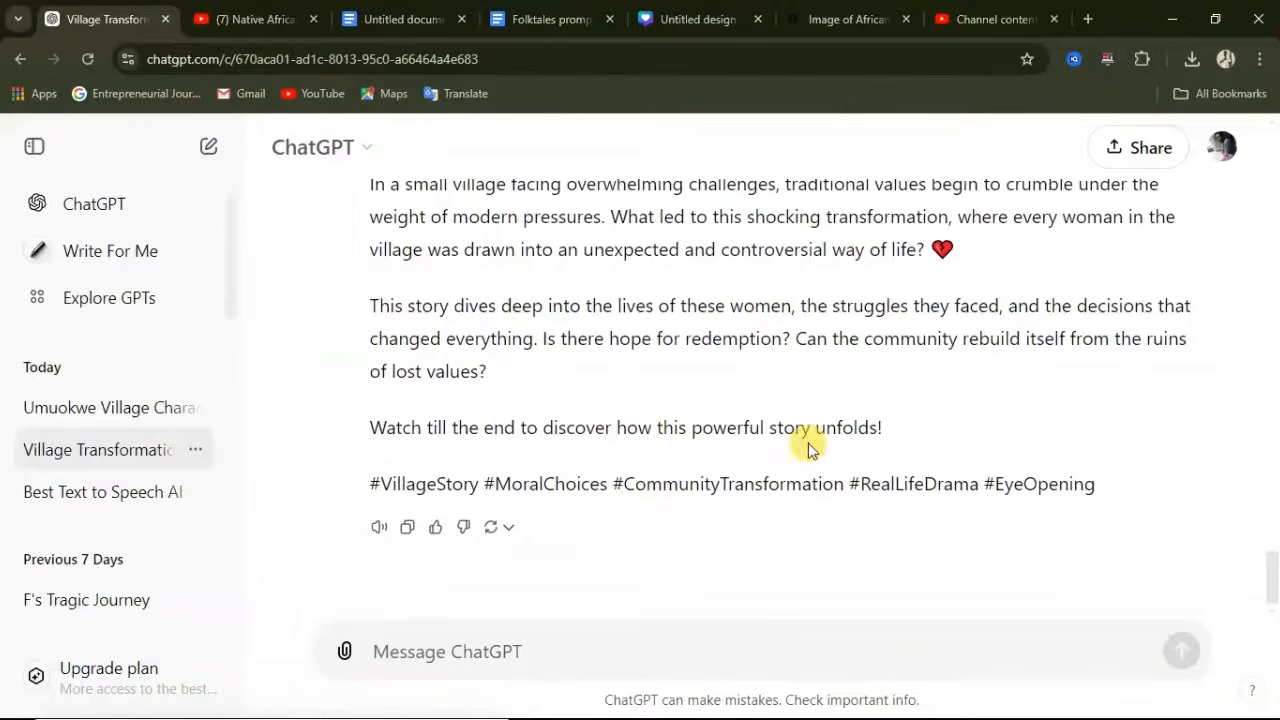
Copy the generated description text from "In a small village" through the closing hashtags, leaving out the video title and Description heading.
scroll(458, 490, up, 2)
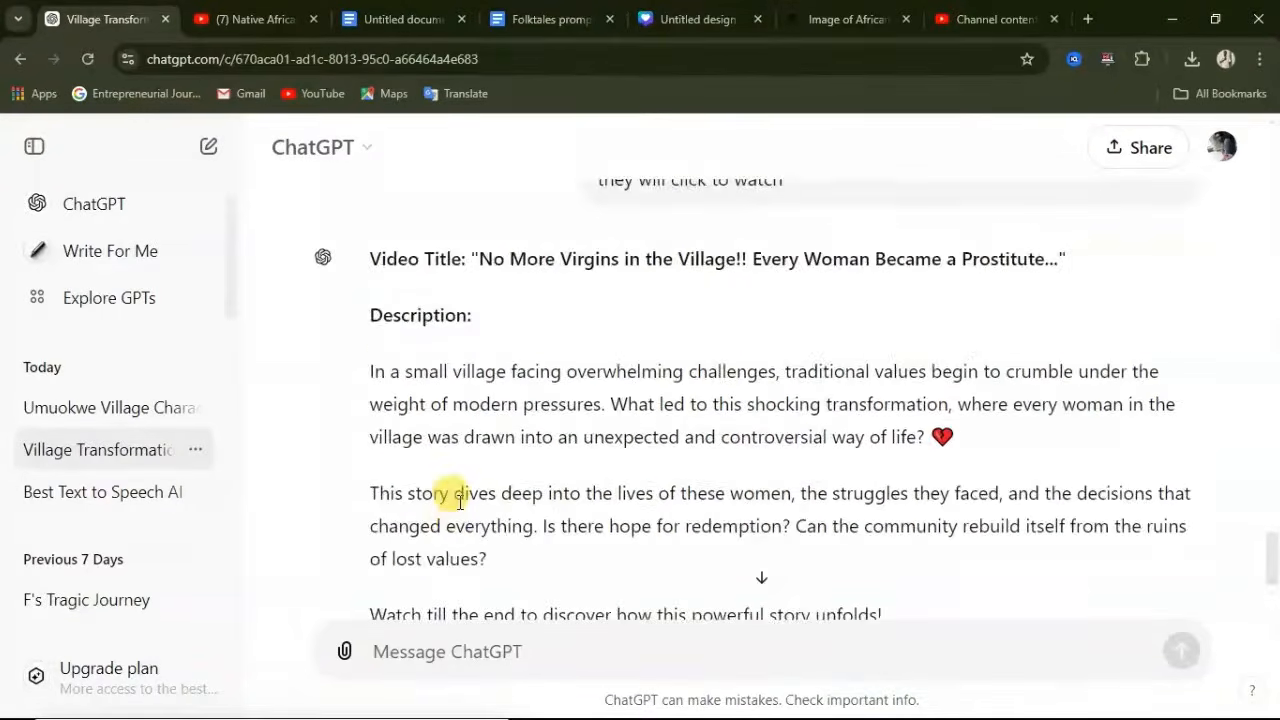
scroll(378, 351, down, 2)
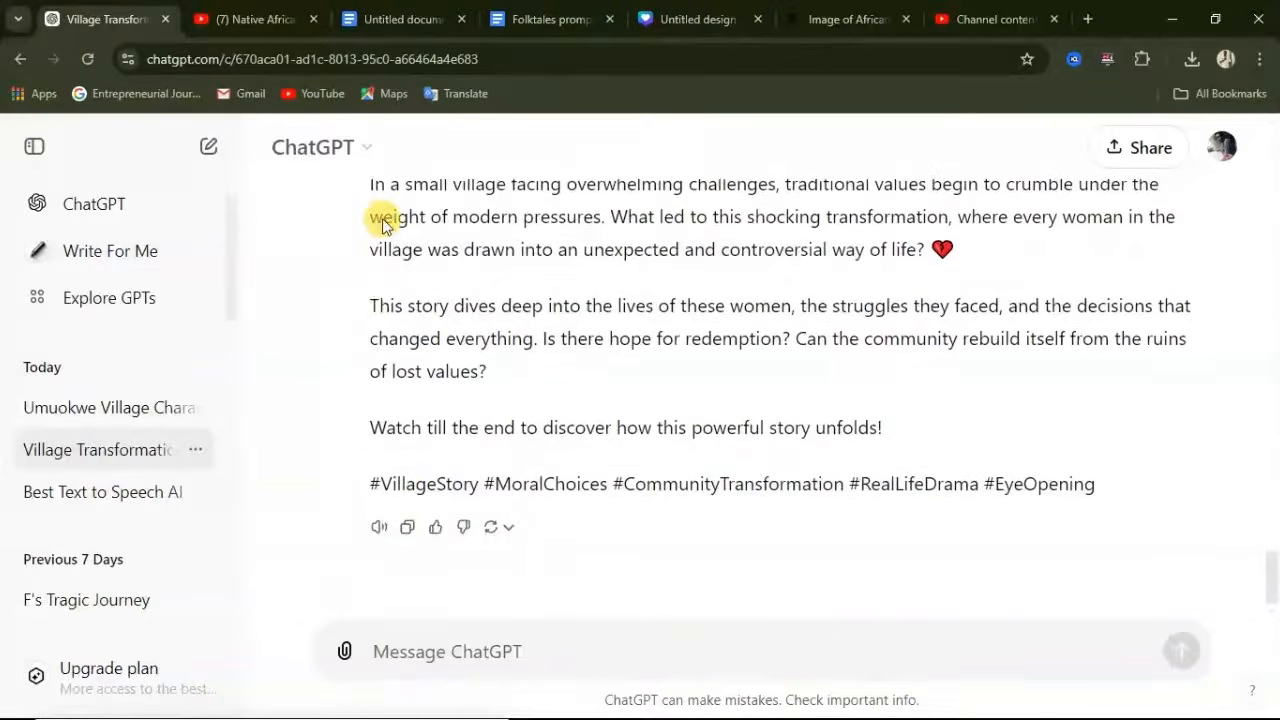
scroll(378, 230, up, 1)
drag(371, 278, 1094, 571)
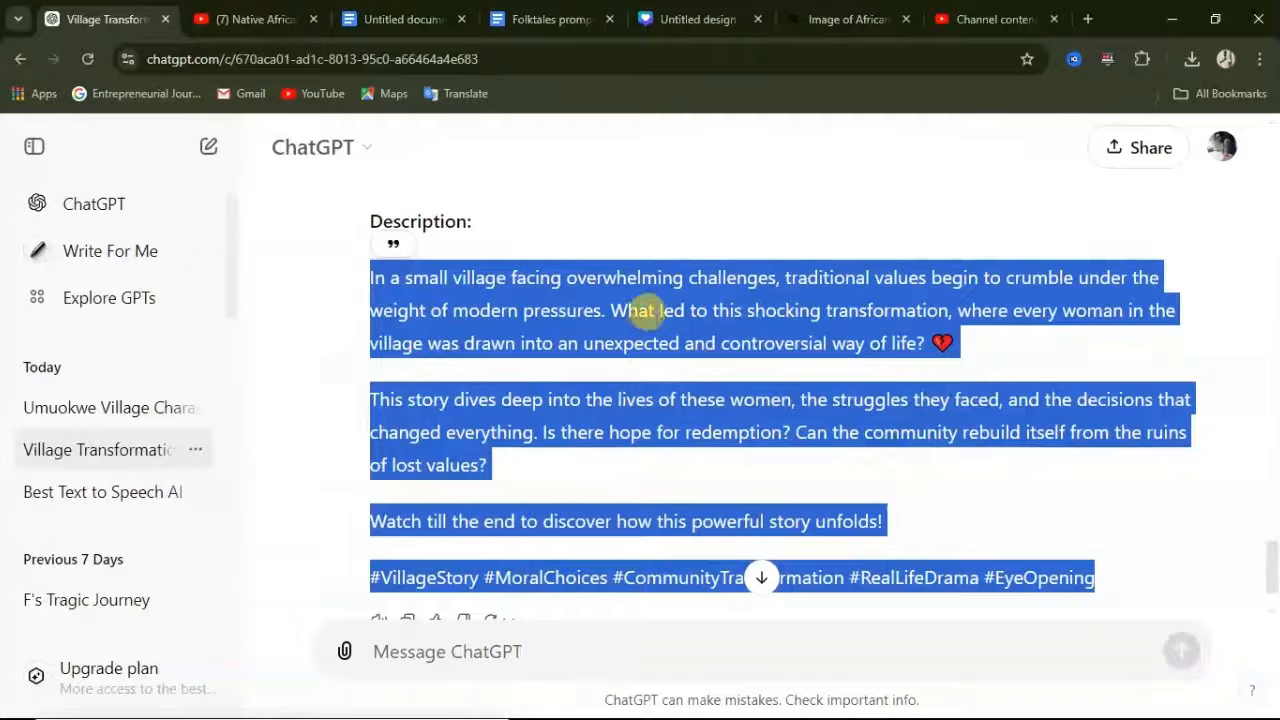
right_click(650, 318)
click(688, 362)
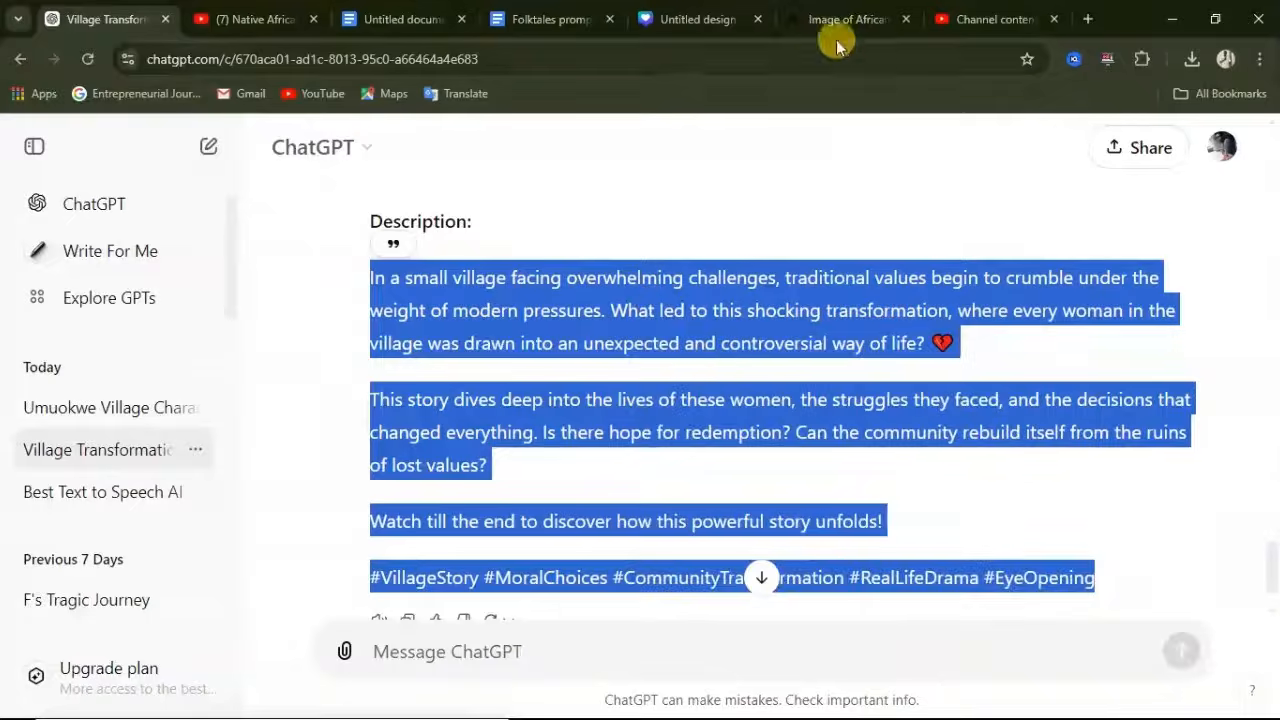
Paste the copied text into the video's description field in YouTube Studio.
click(1003, 20)
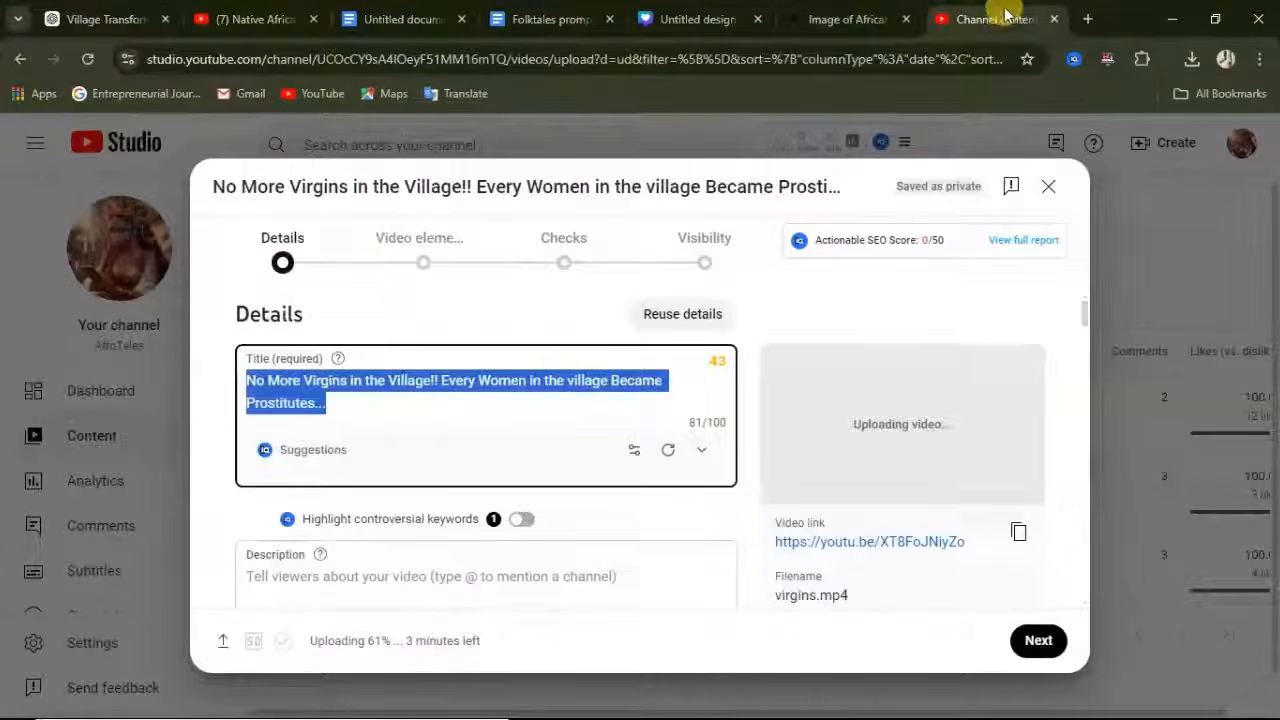
scroll(352, 497, down, 1)
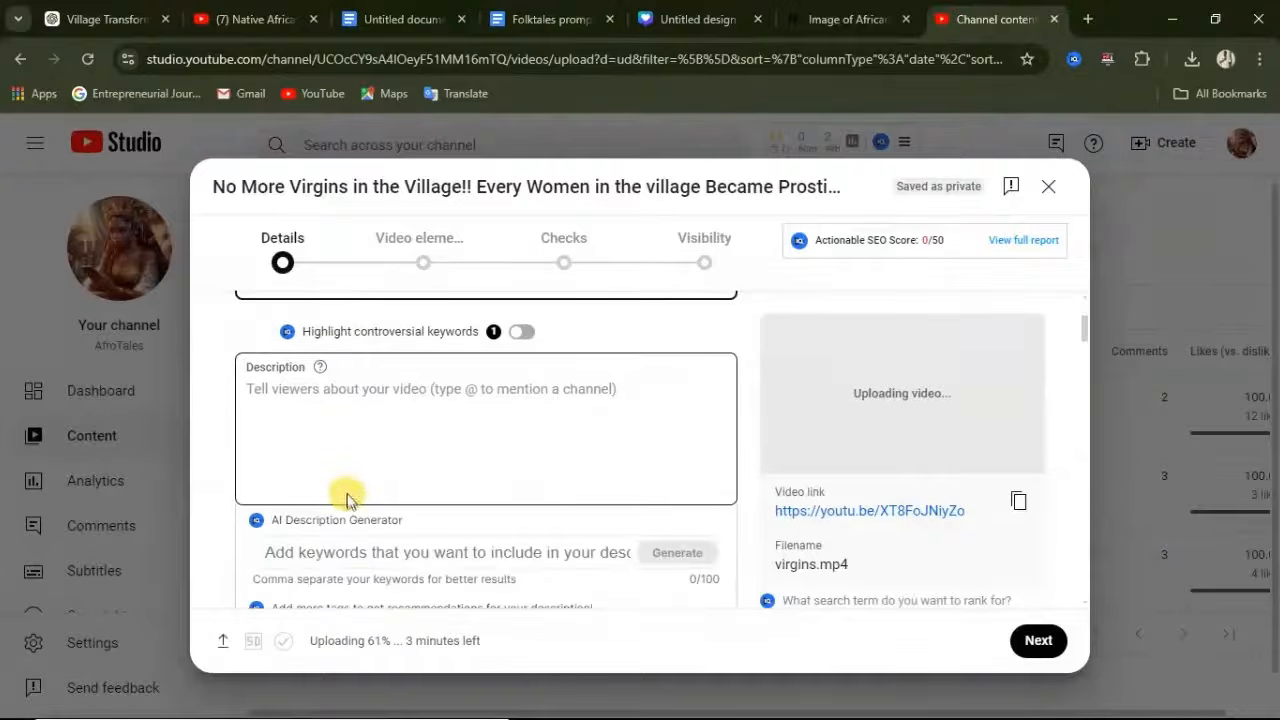
click(325, 390)
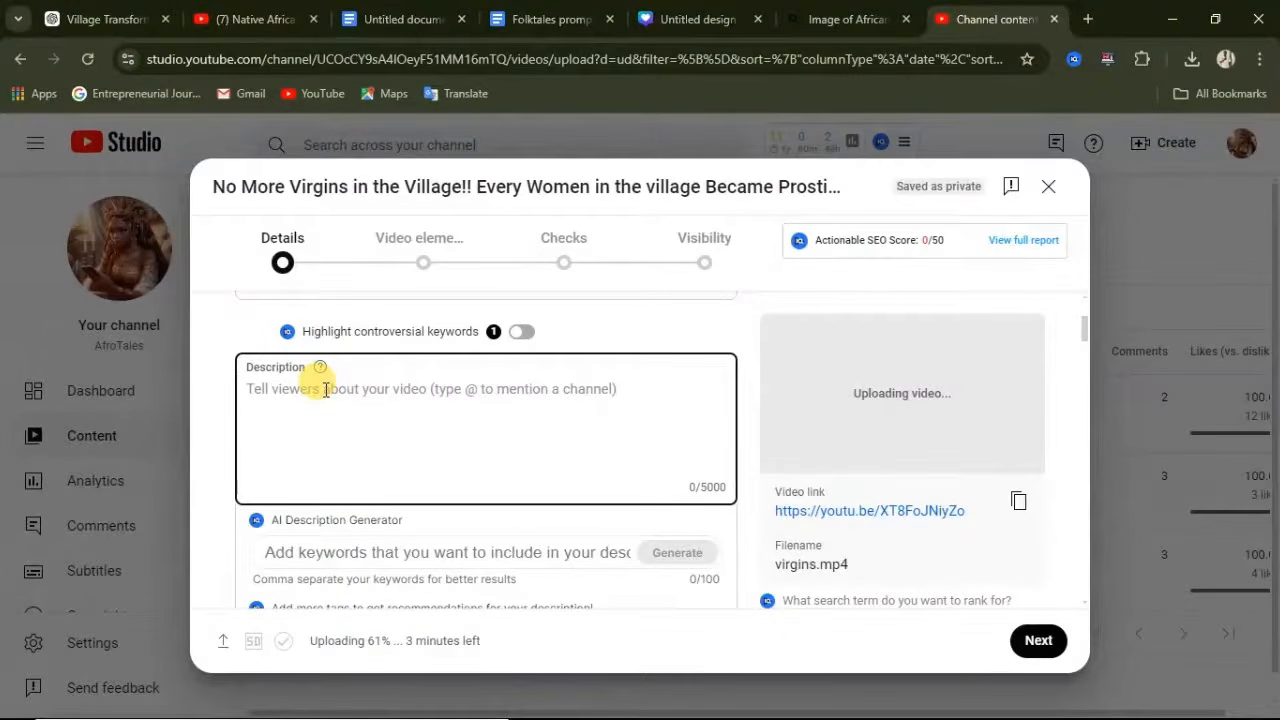
key(ctrl+v)
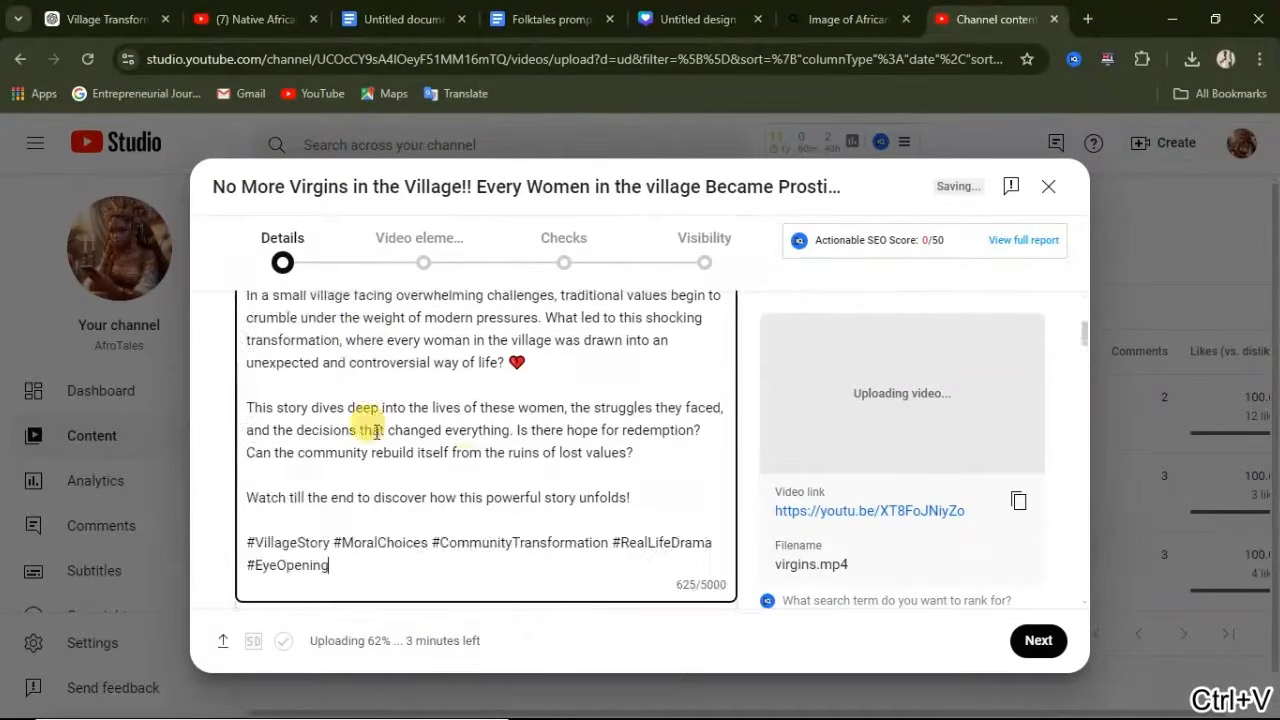
Add the hashtags #africanfolktales and #tales in front of #VillageStory in the video description.
scroll(391, 517, down, 1)
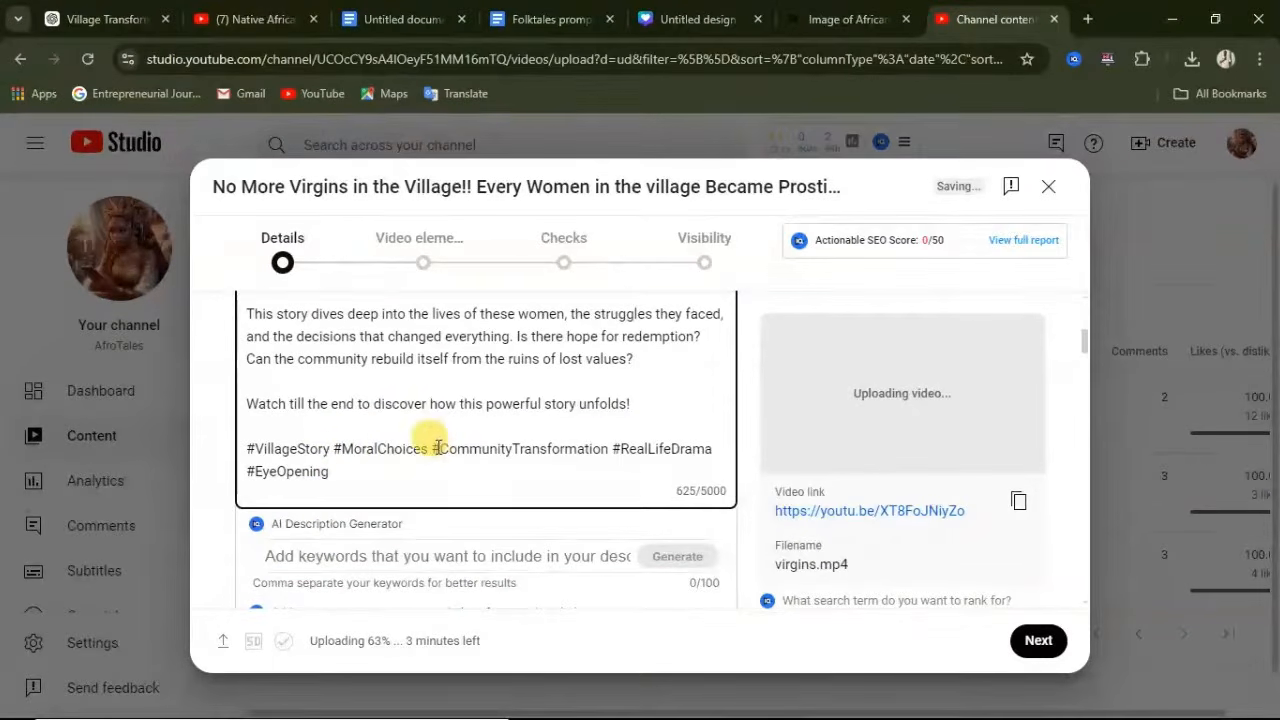
drag(244, 442, 275, 451)
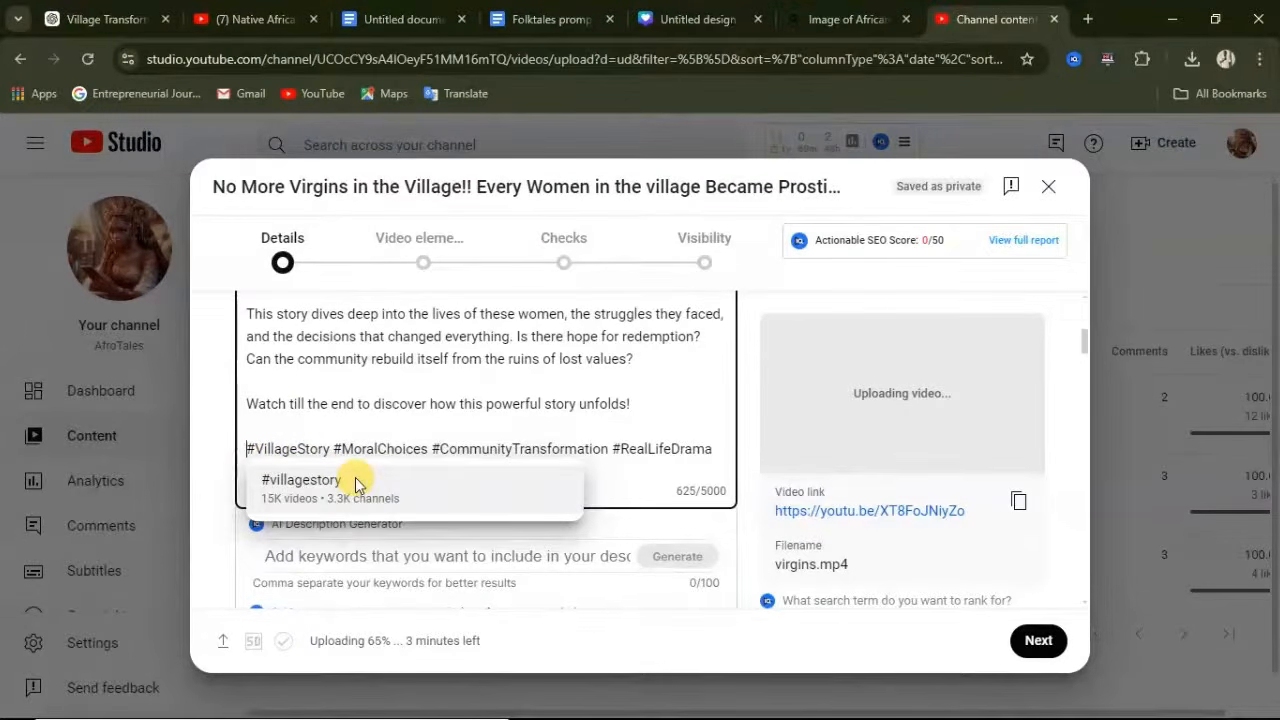
text(@)
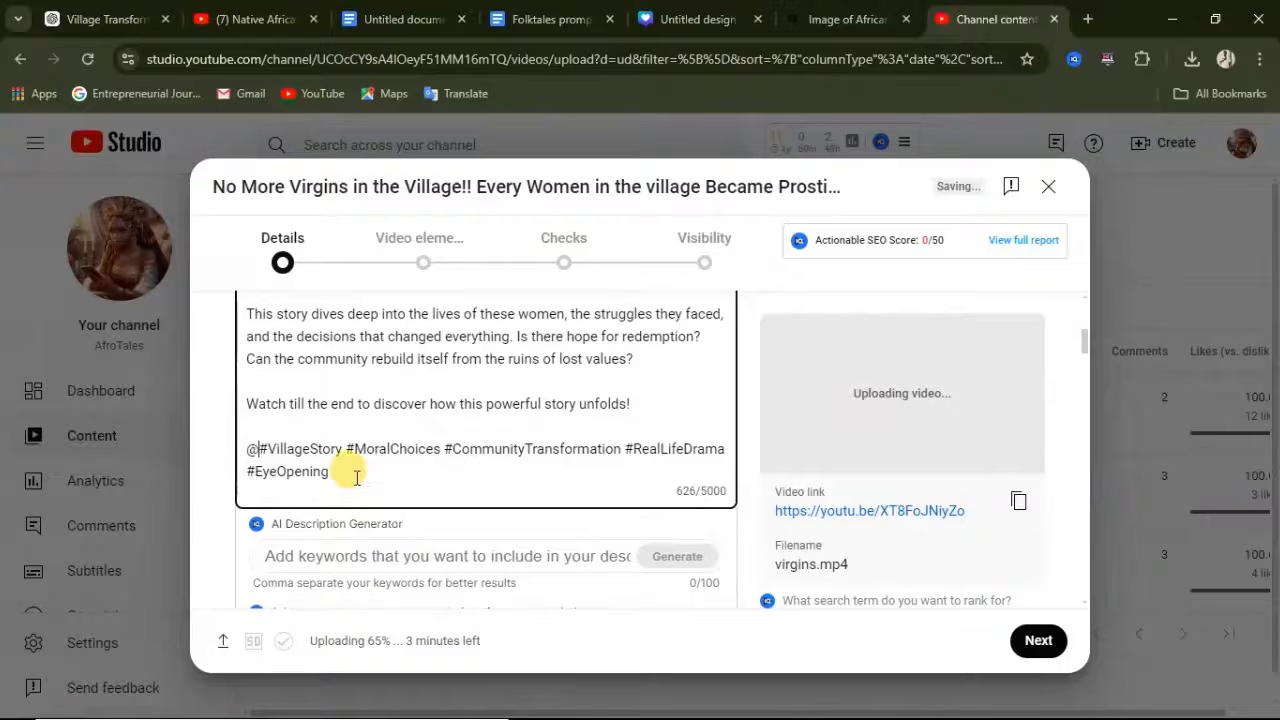
key(BackSpace)
text(#afr)
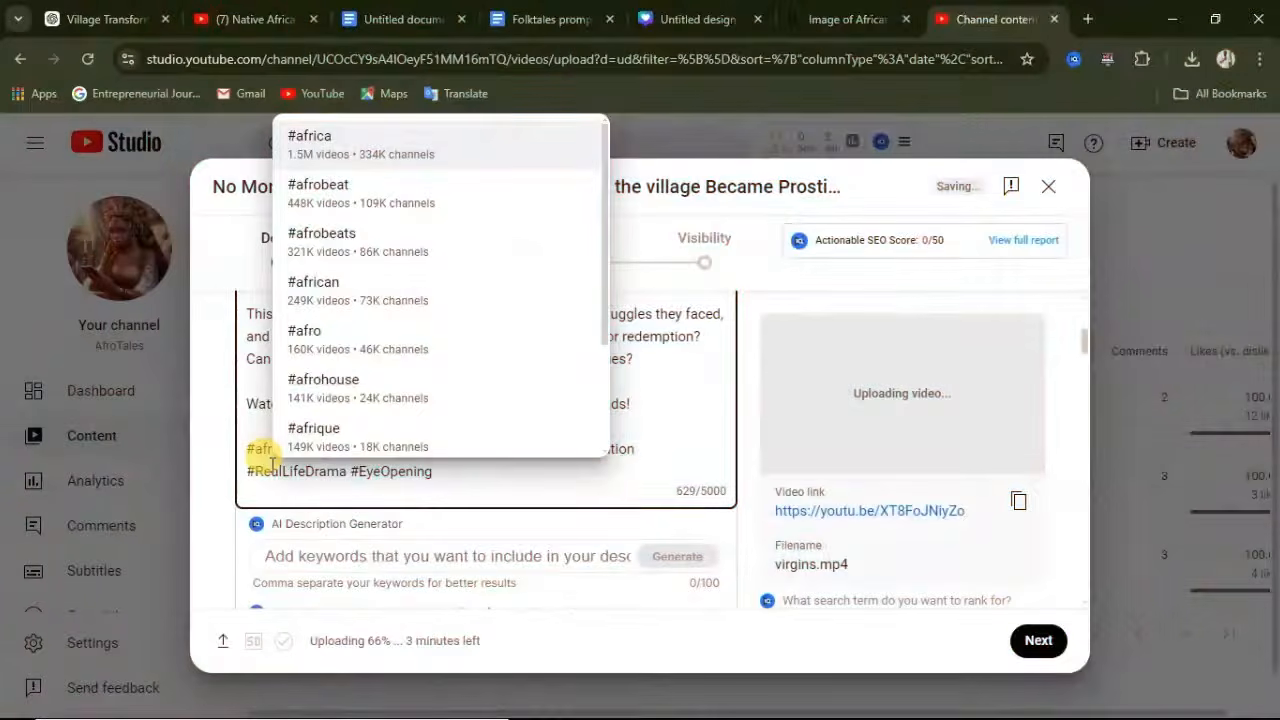
text(icanfolkt)
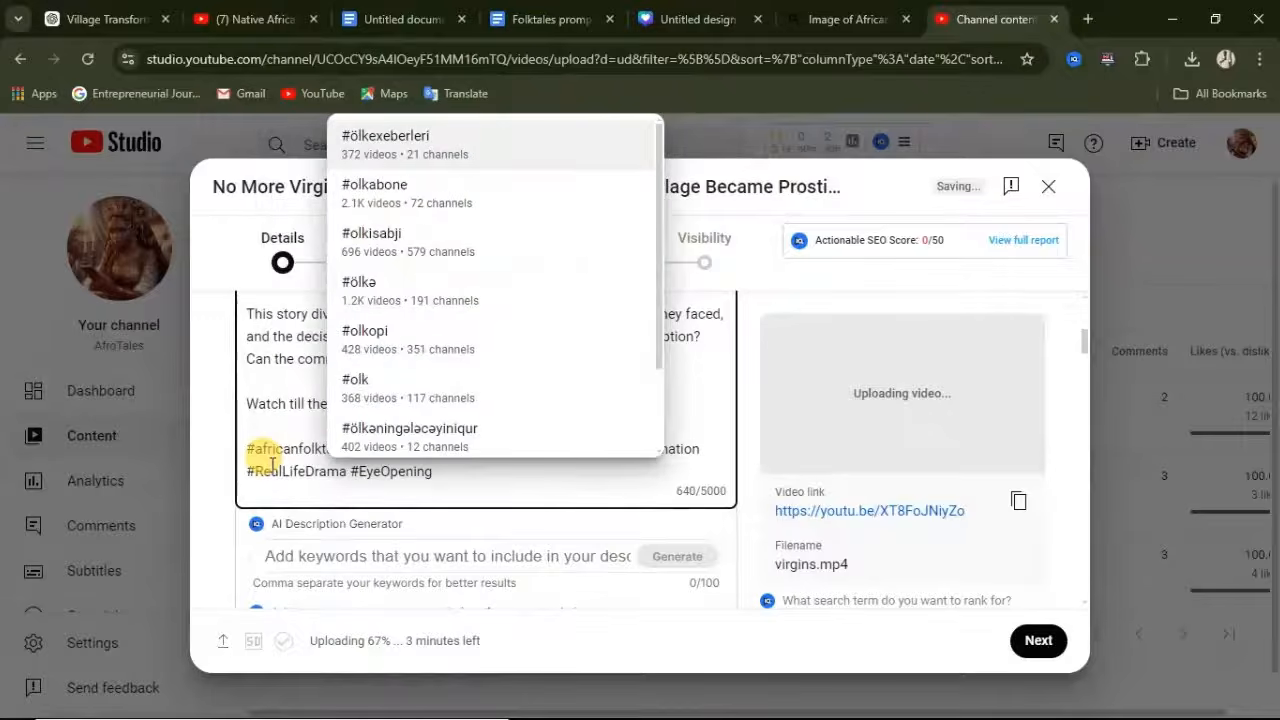
text(ales)
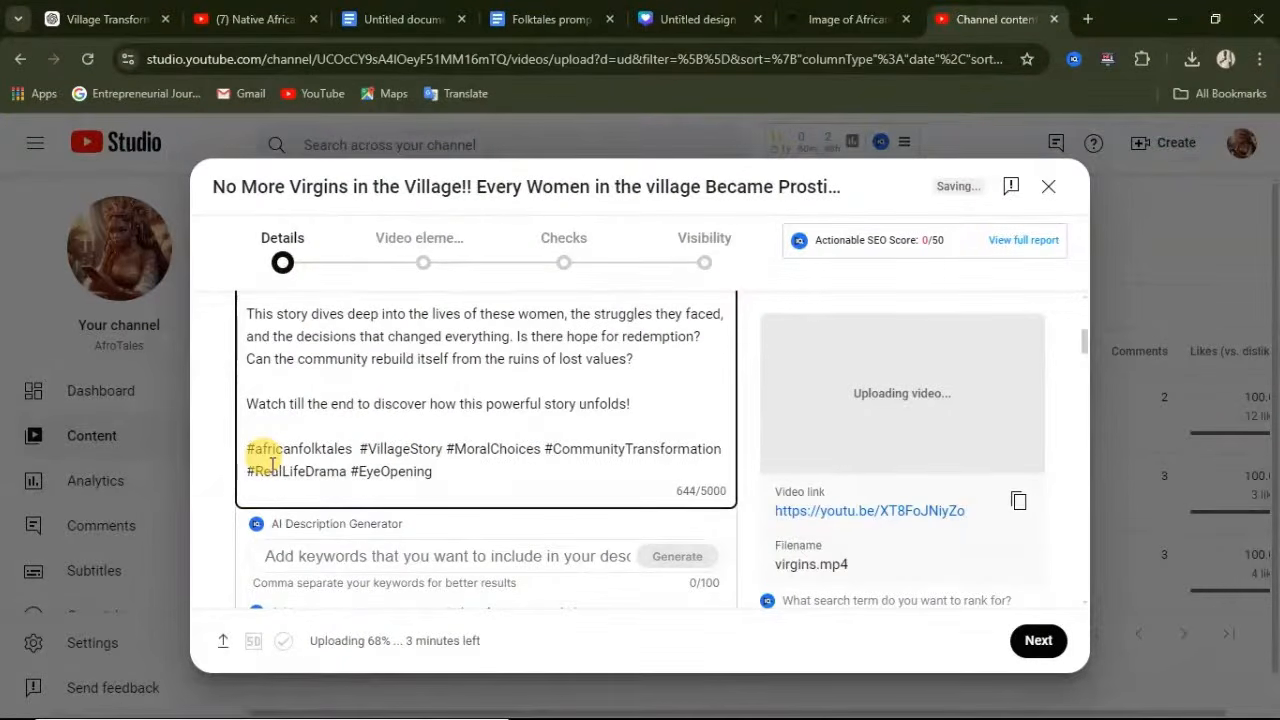
text( #tal)
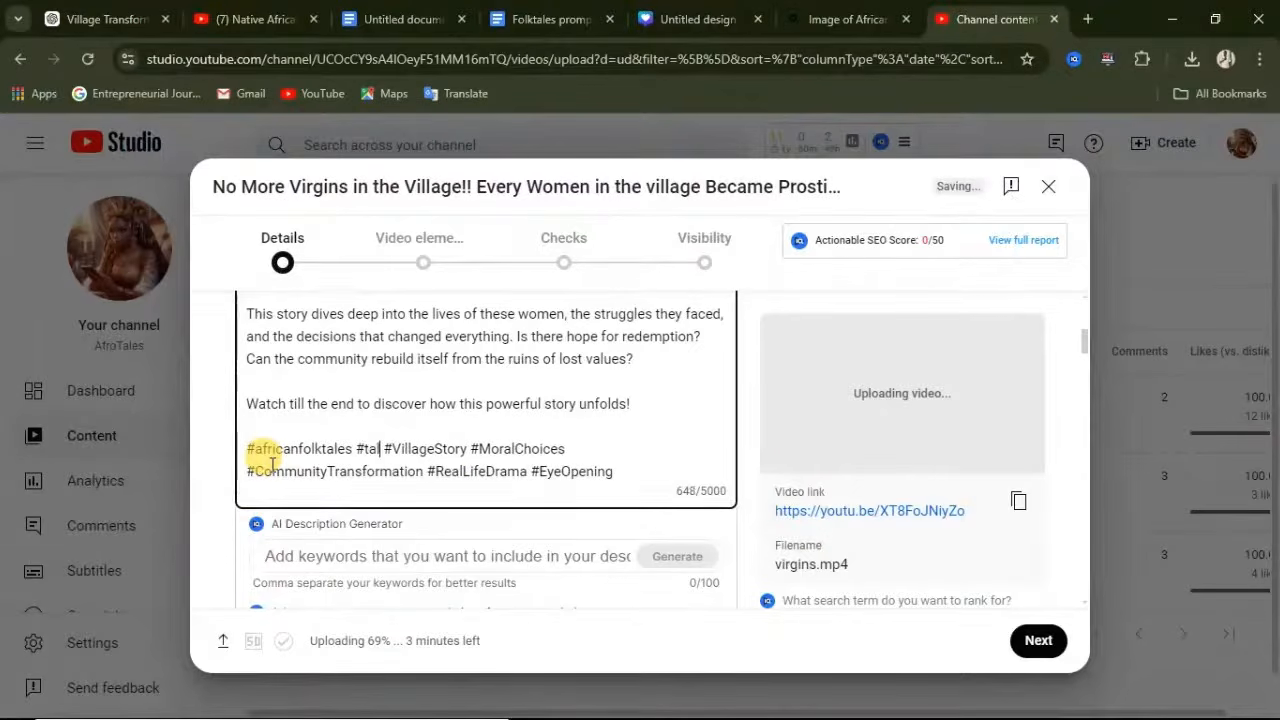
text(es)
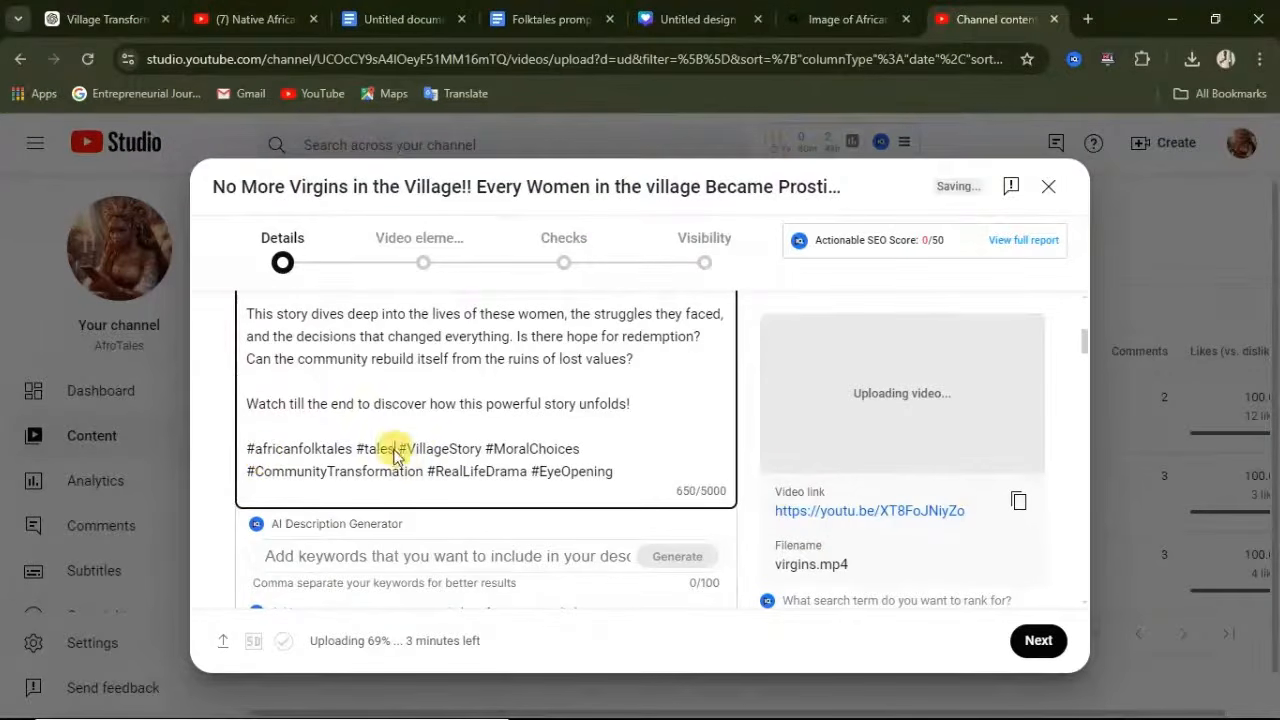
click(288, 405)
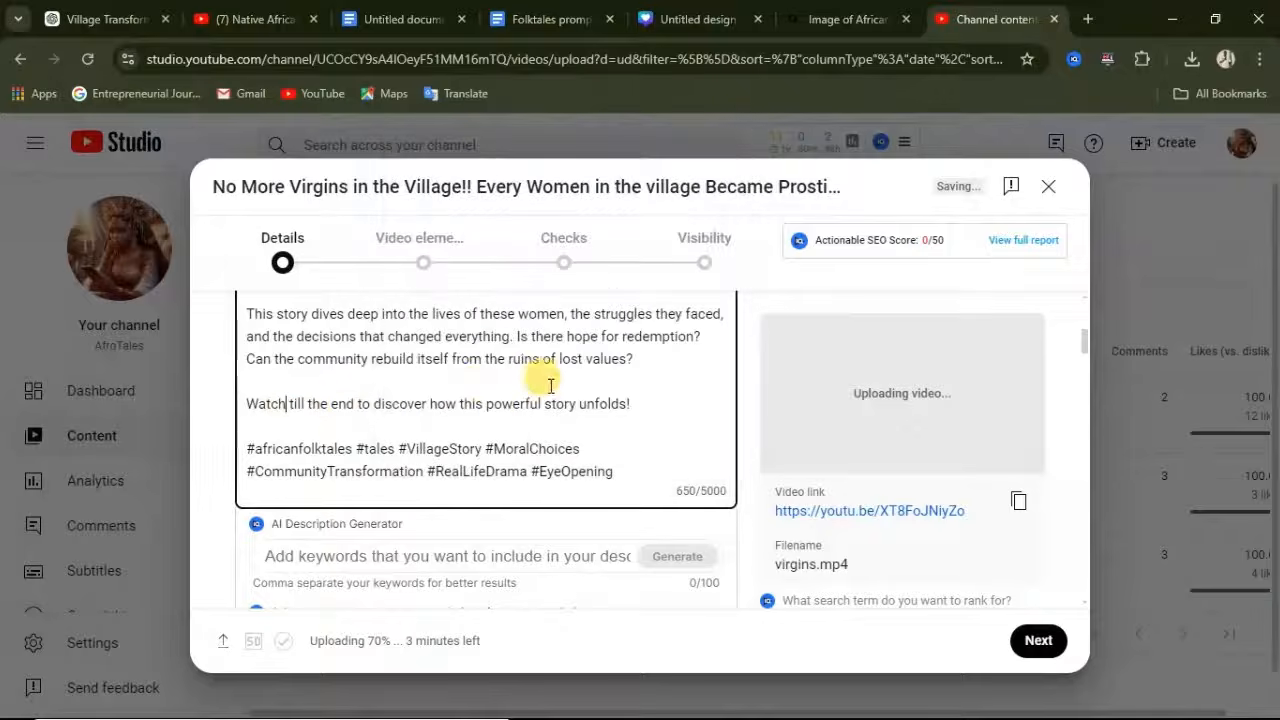
click(251, 381)
Upload the image "Untitled design (3)" from the Downloads folder as the video's thumbnail.
scroll(560, 510, down, 3)
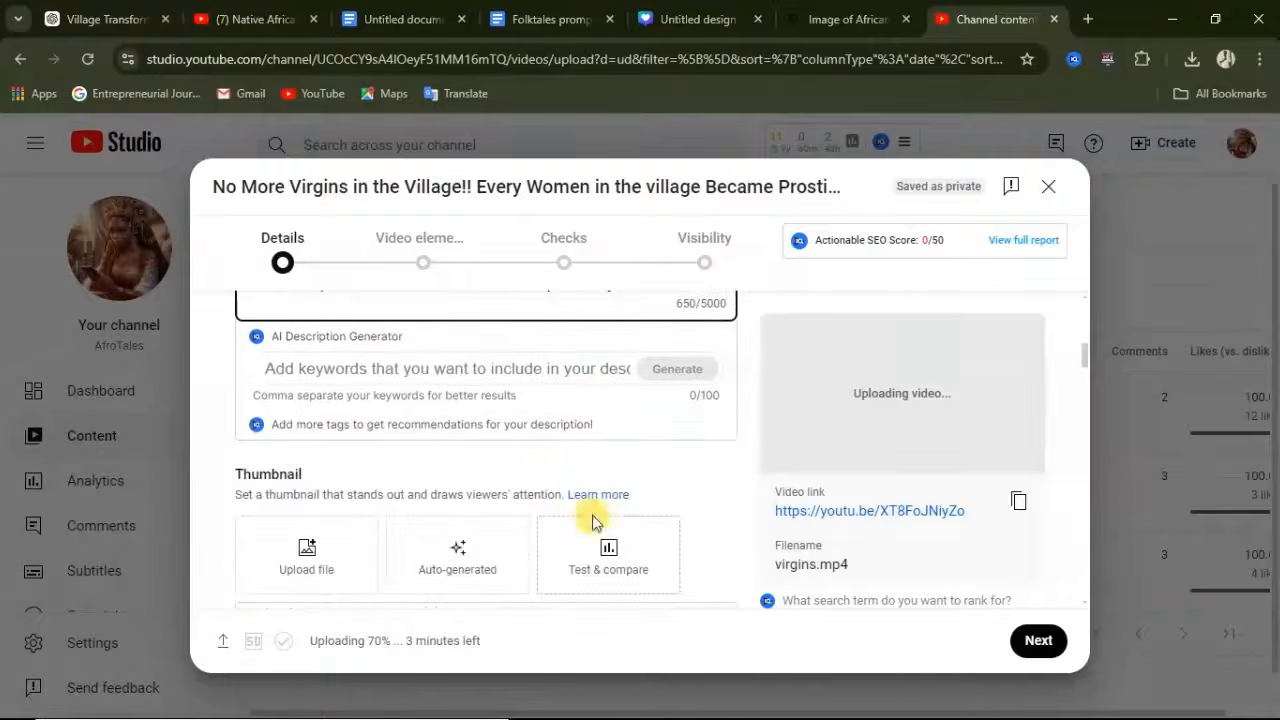
scroll(560, 472, down, 1)
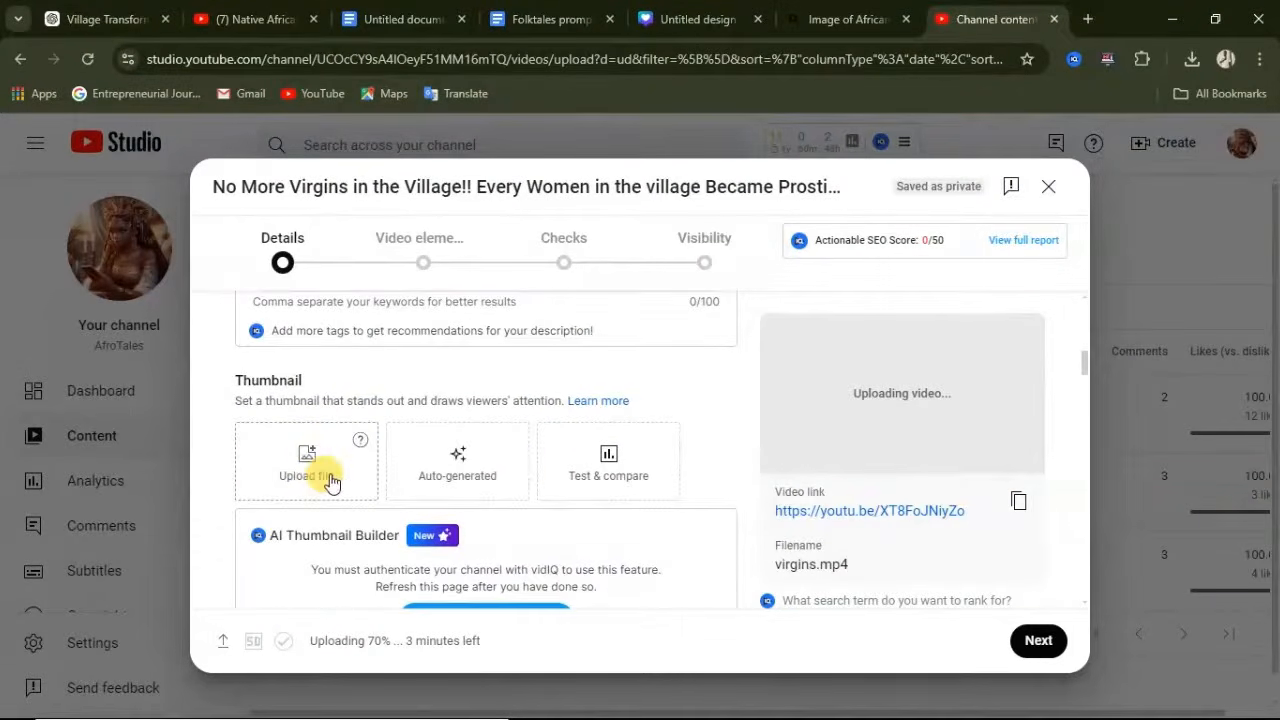
scroll(352, 473, down, 1)
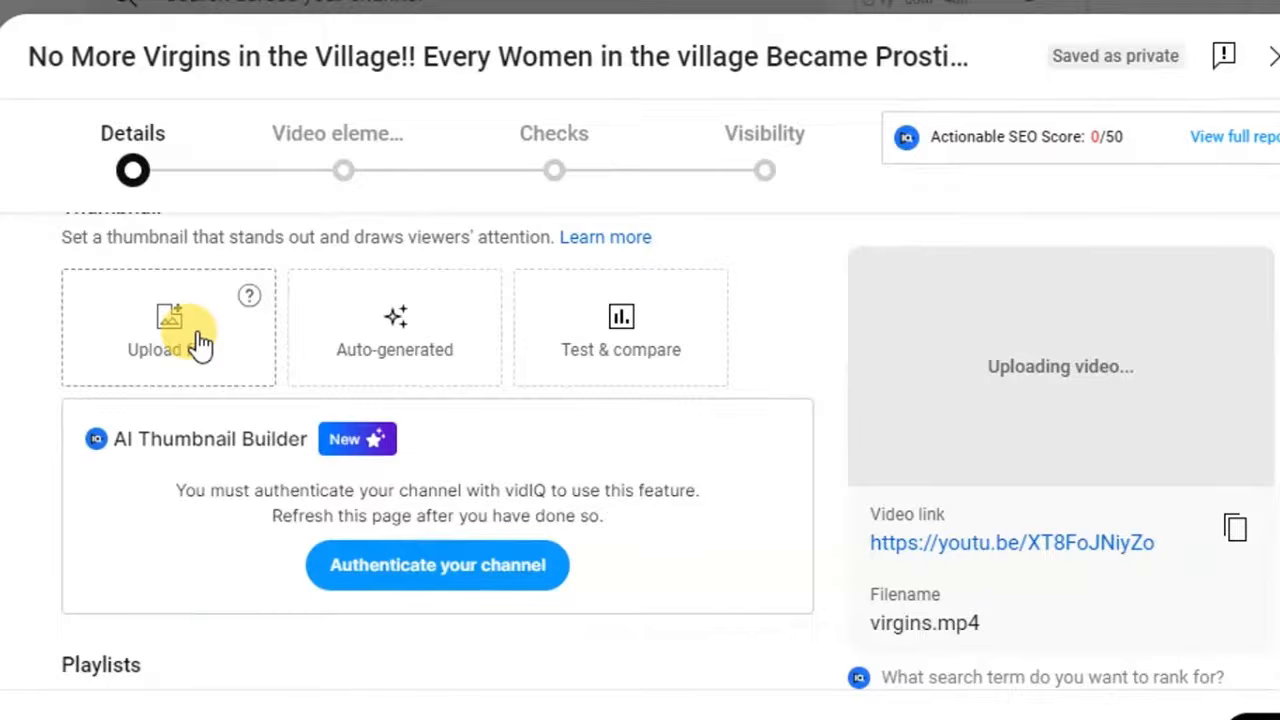
click(195, 328)
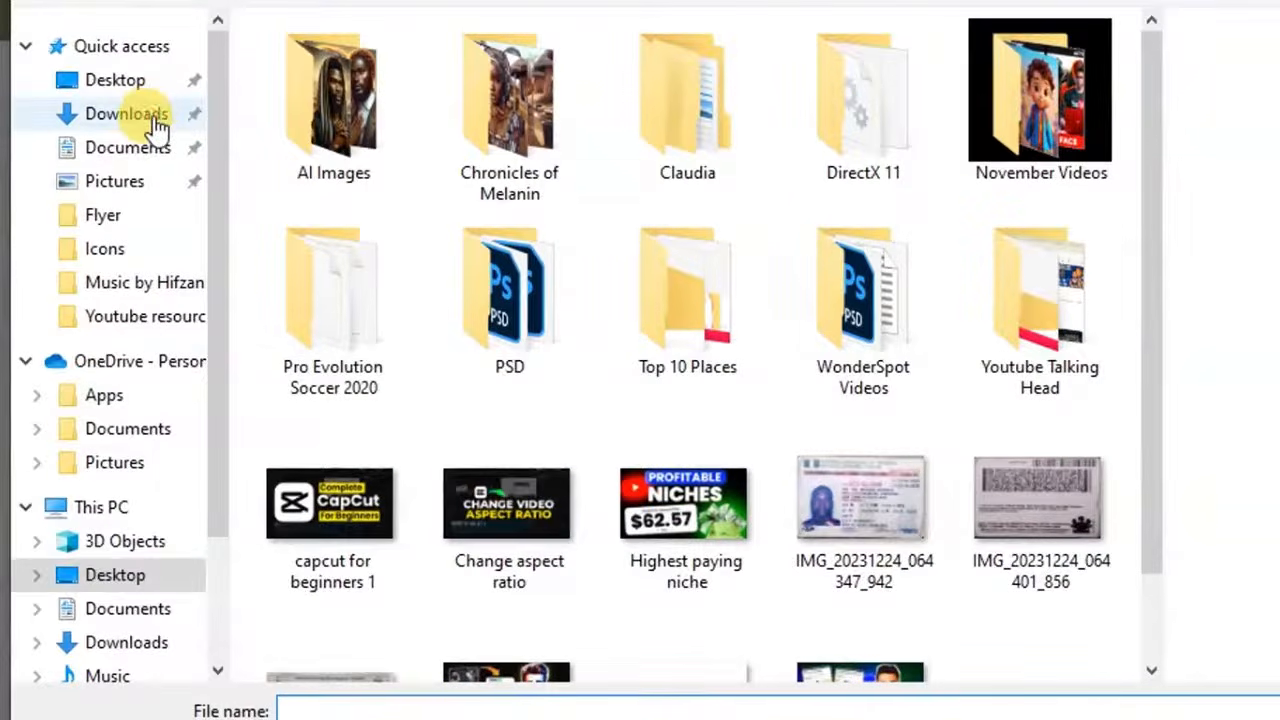
click(154, 114)
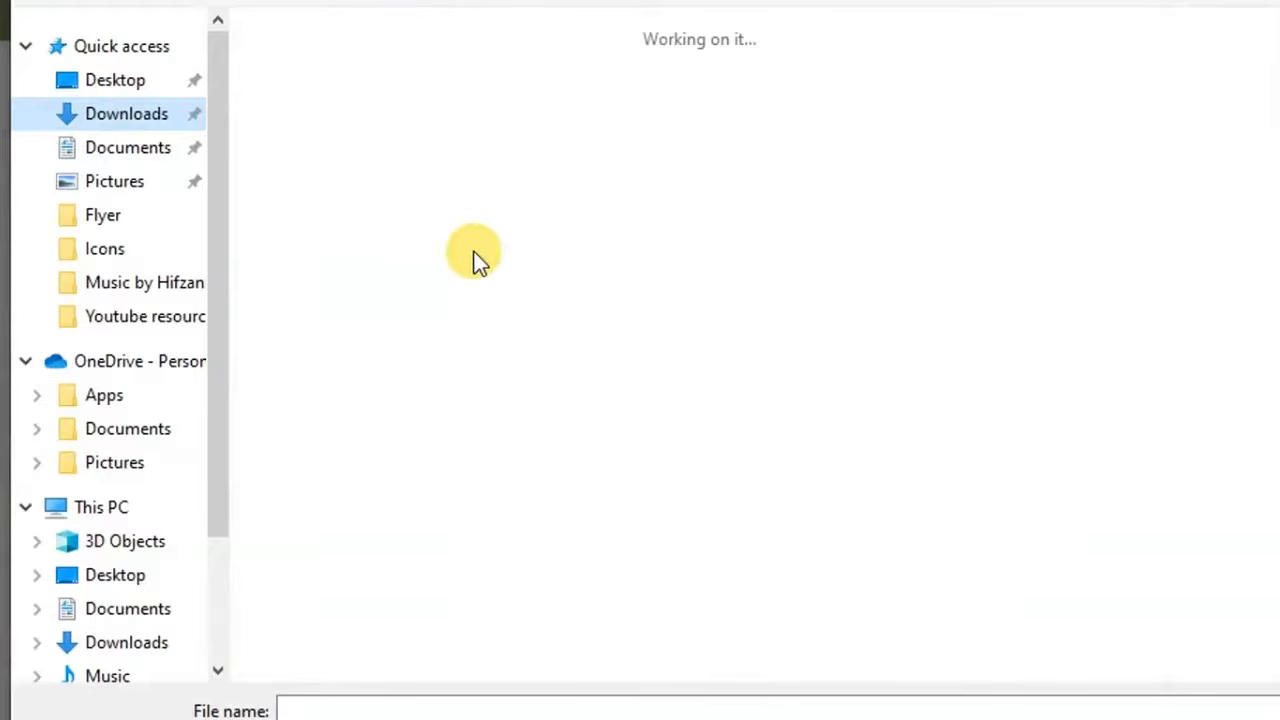
click(520, 184)
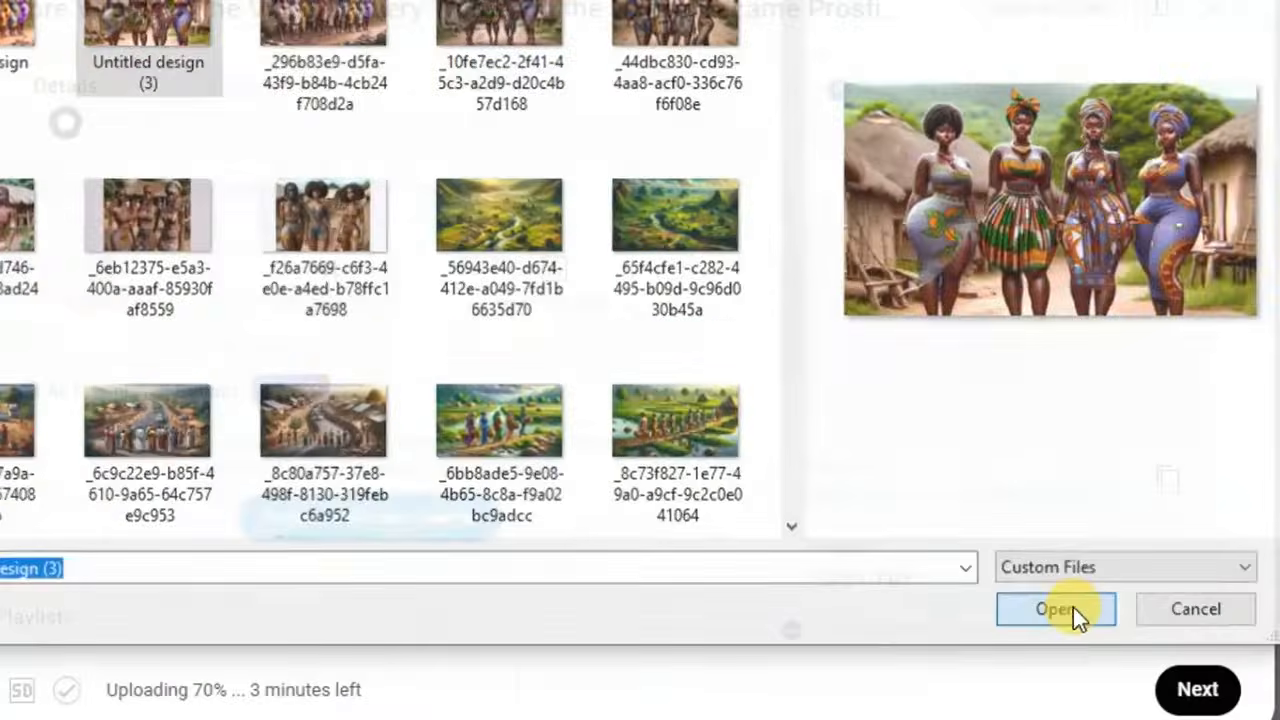
click(1073, 607)
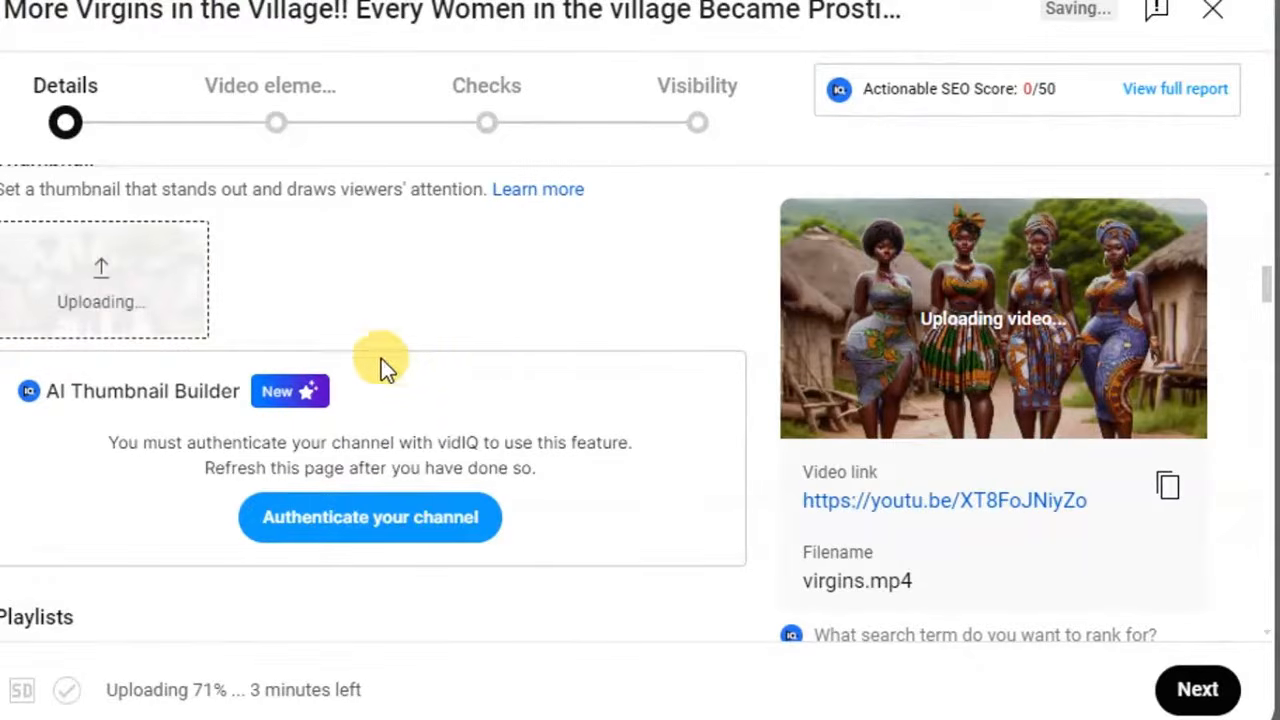
scroll(510, 345, up, 5)
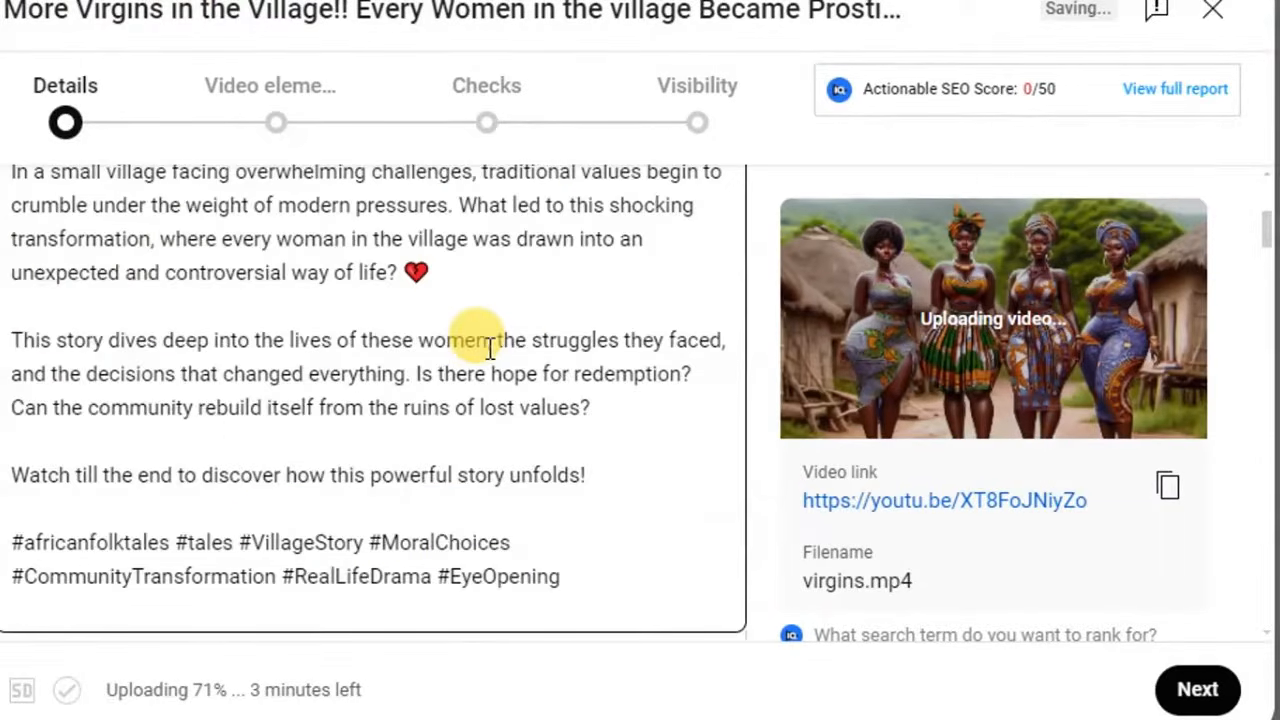
scroll(450, 393, down, 1)
scroll(430, 440, down, 4)
scroll(420, 454, down, 3)
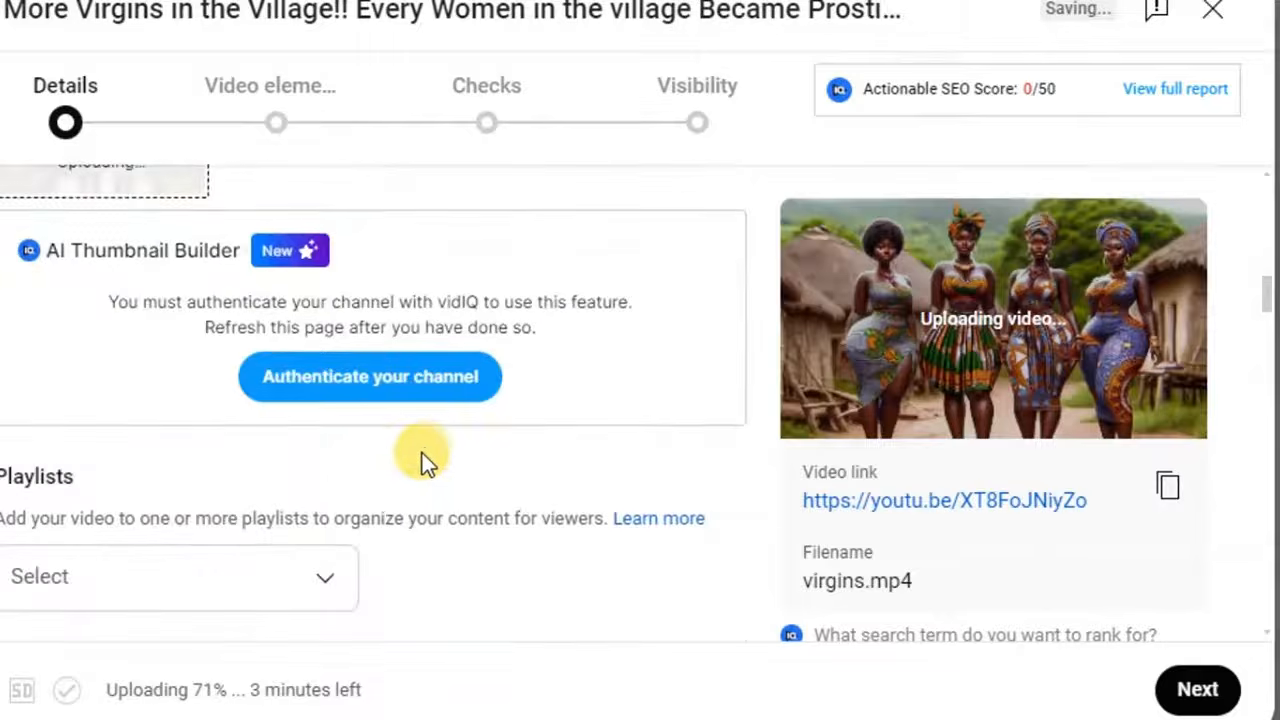
Add the video to the "Tales" playlist.
scroll(423, 449, down, 2)
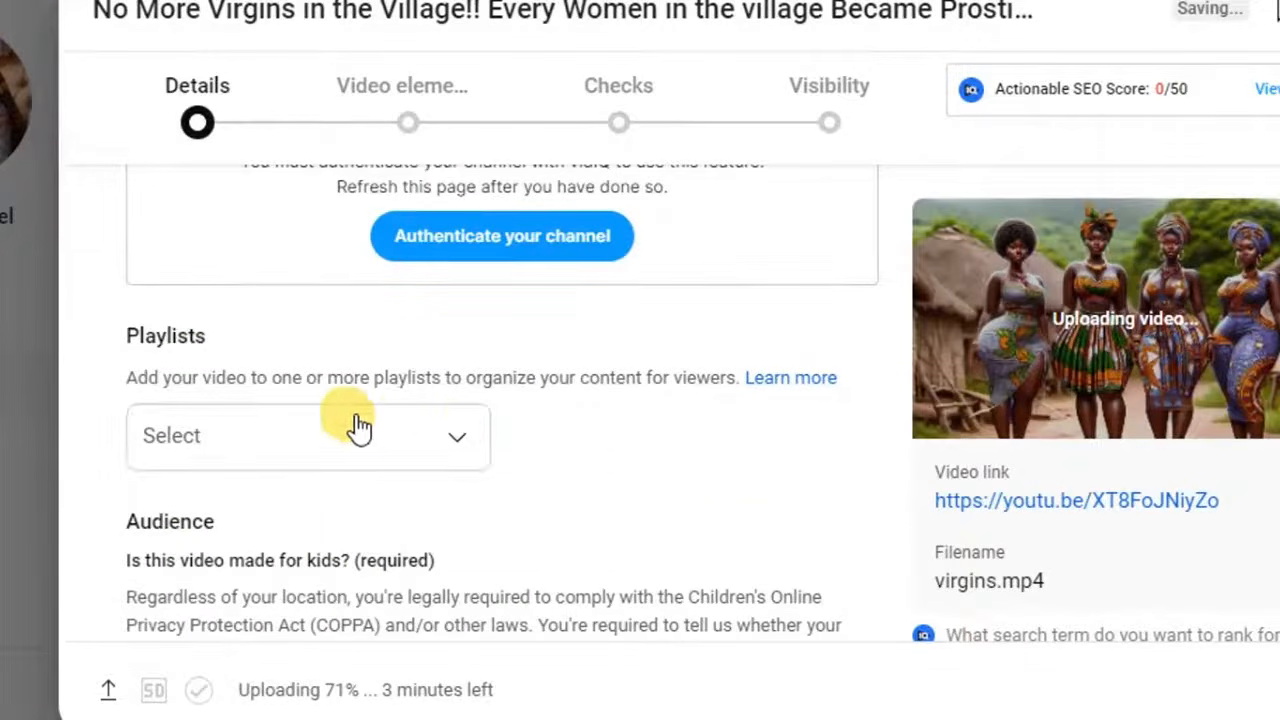
click(451, 432)
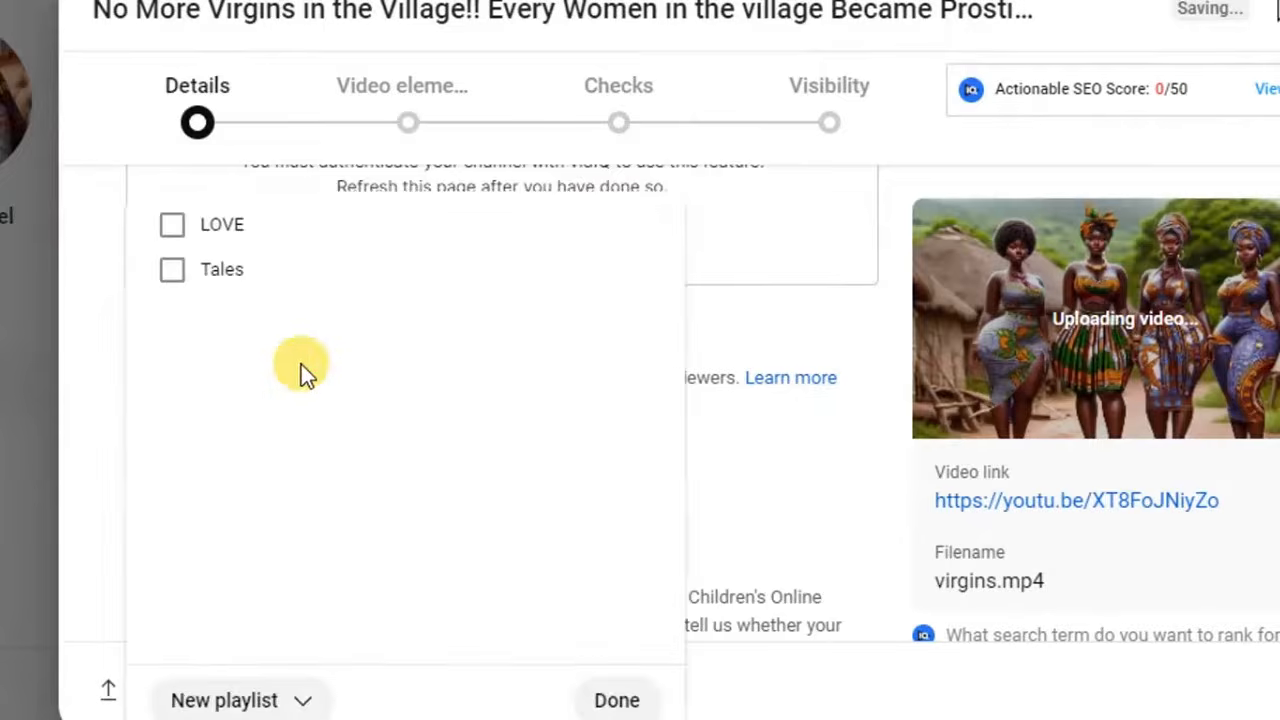
click(180, 272)
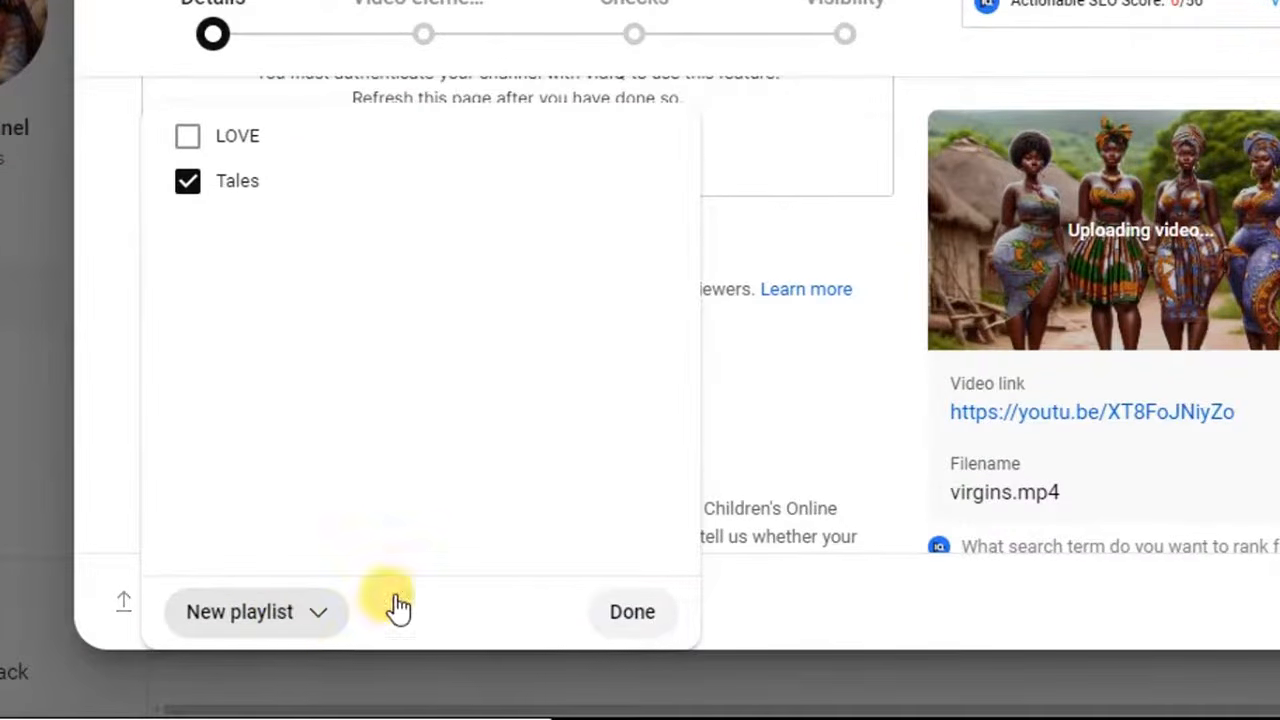
click(630, 612)
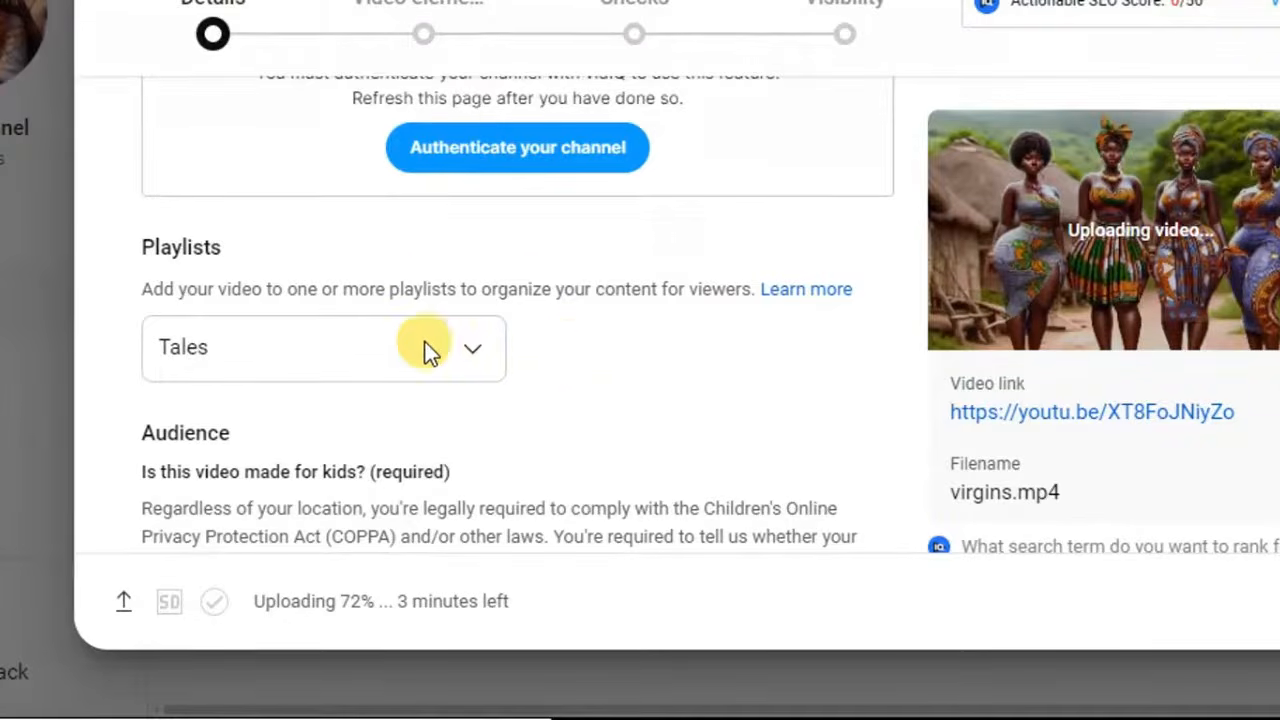
Mark the video as not made for kids and dismiss the altered content policy notice.
scroll(611, 350, down, 2)
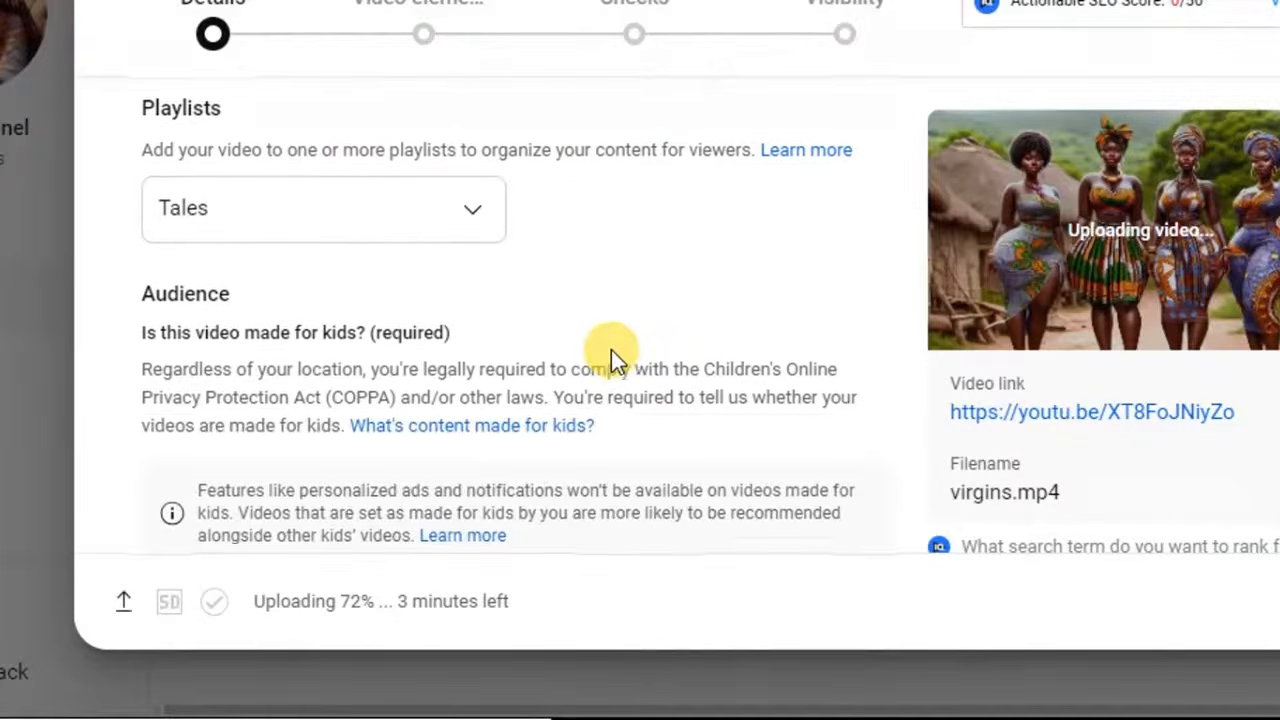
scroll(613, 350, down, 5)
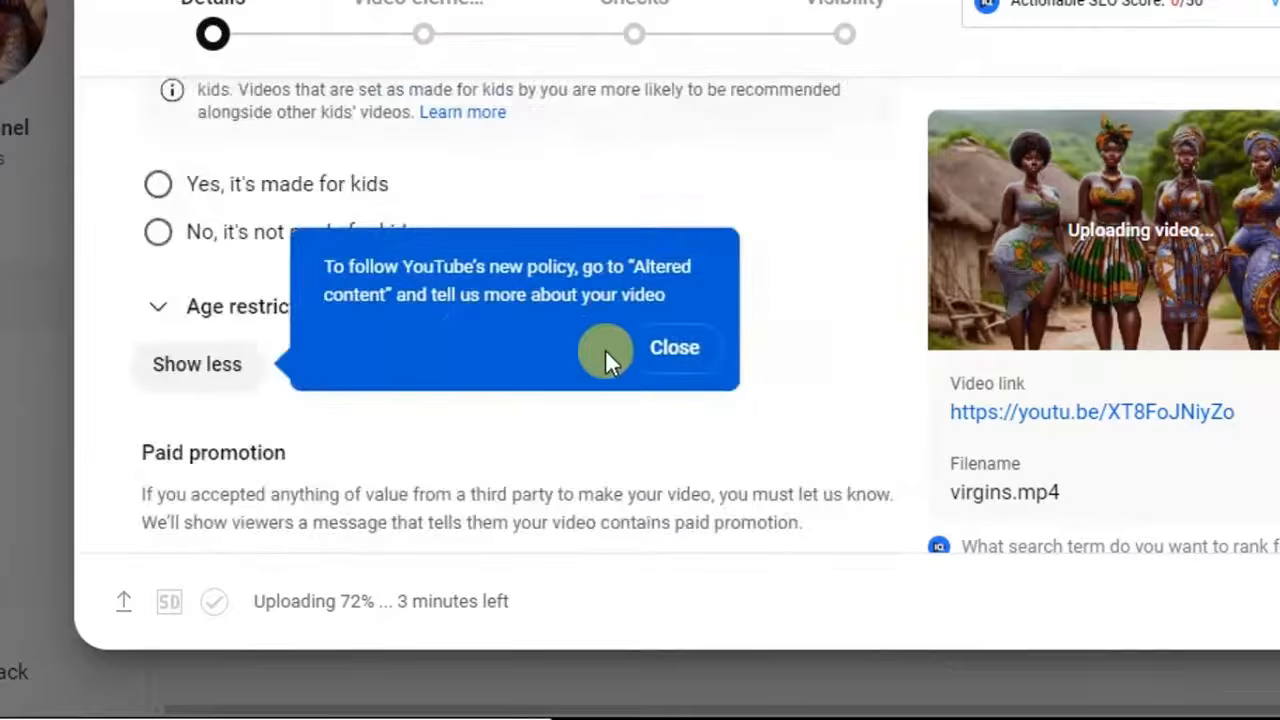
scroll(200, 180, up, 3)
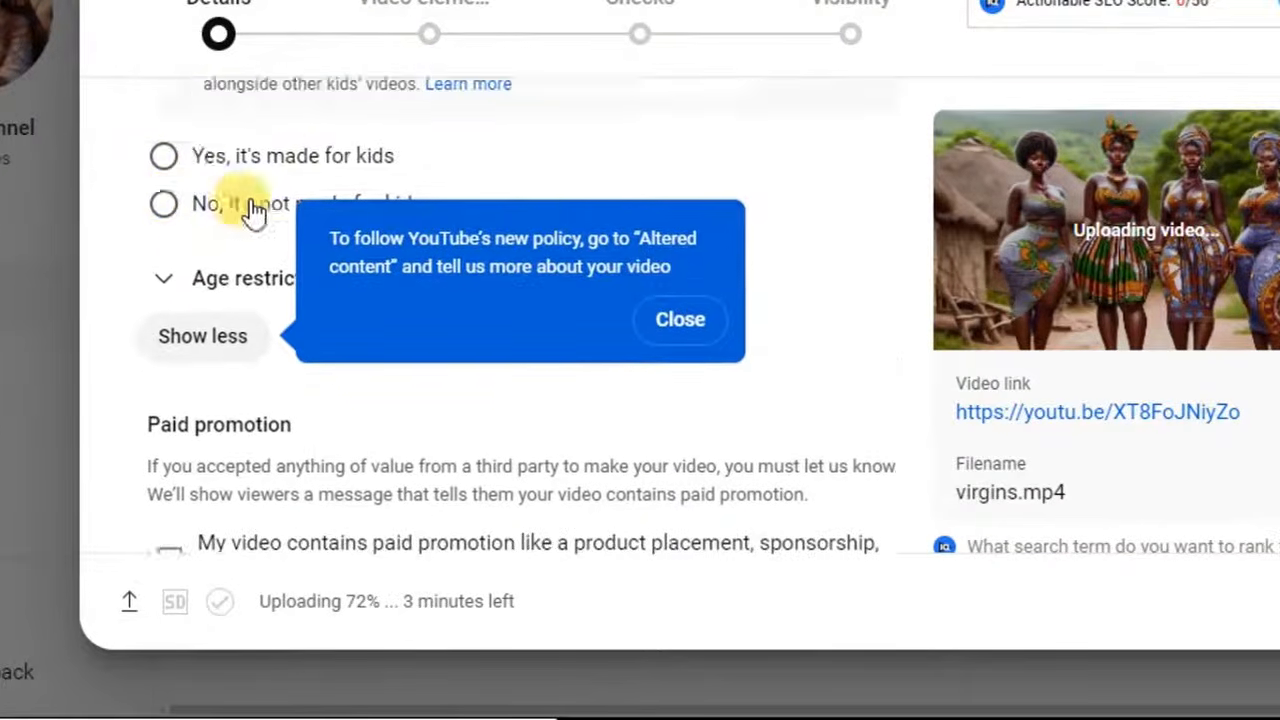
click(190, 233)
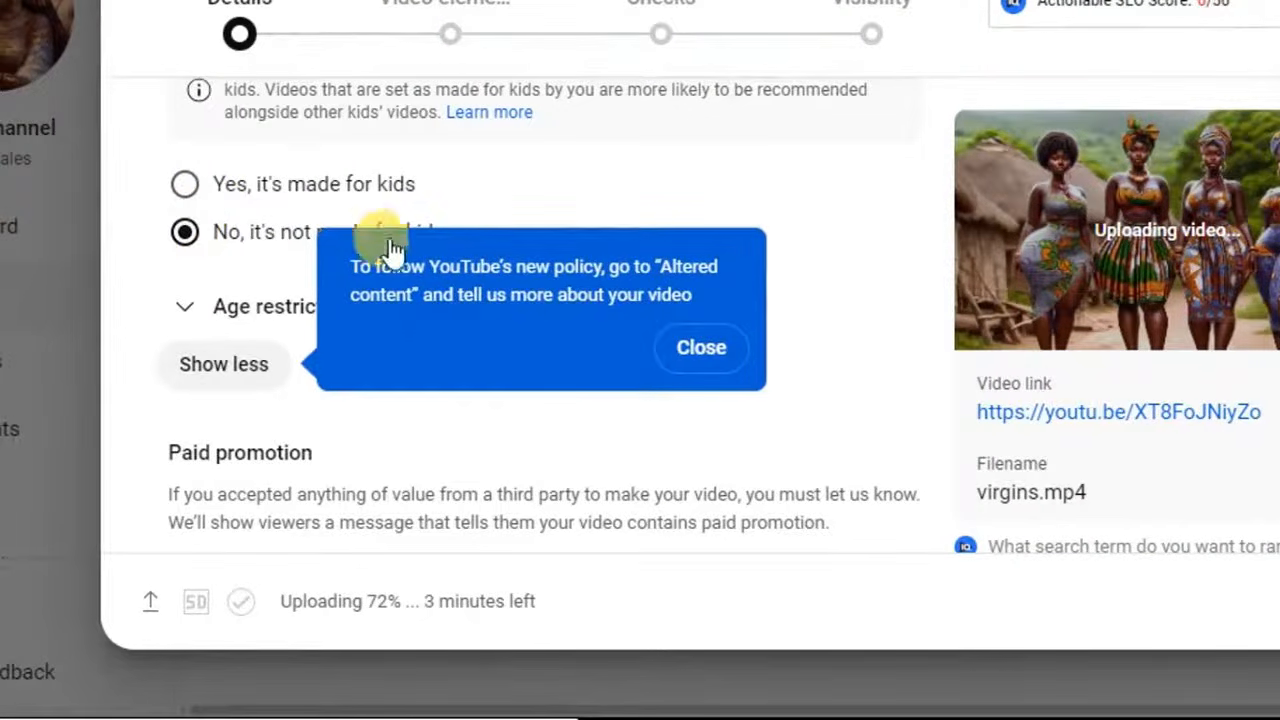
click(676, 350)
Add the tag "african folktales" to the video's tags.
scroll(614, 360, down, 5)
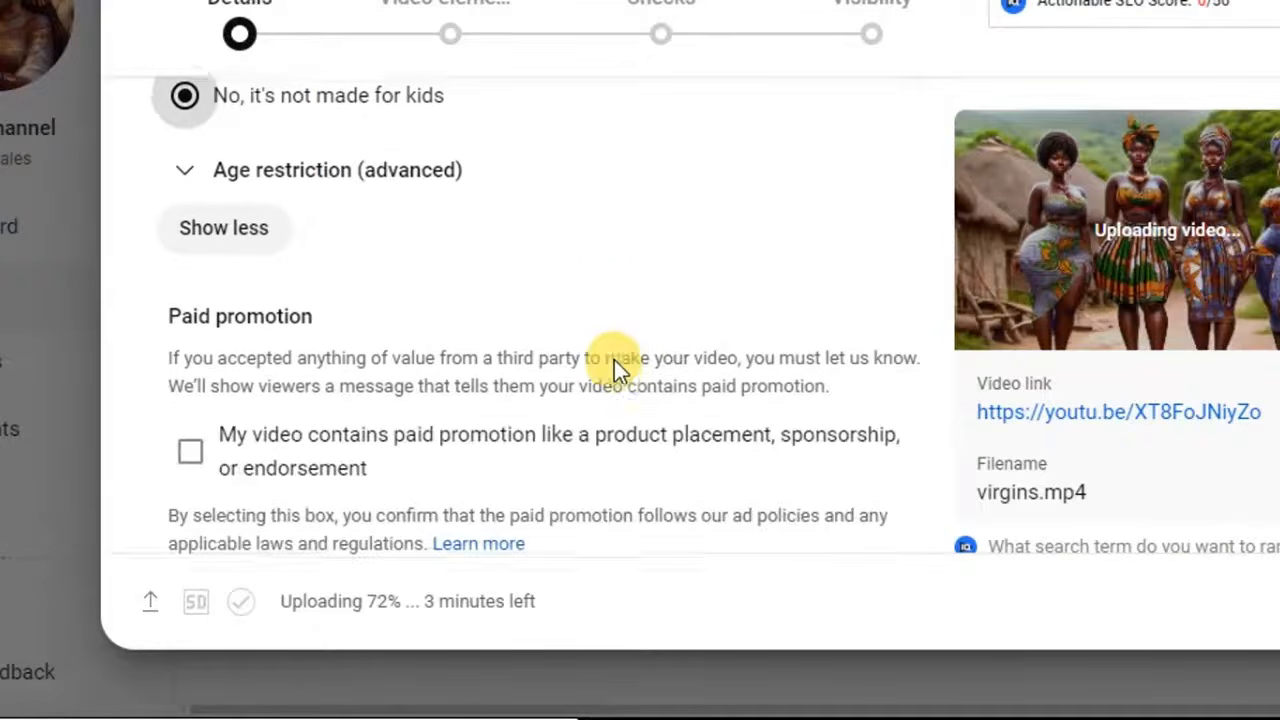
scroll(614, 357, down, 1)
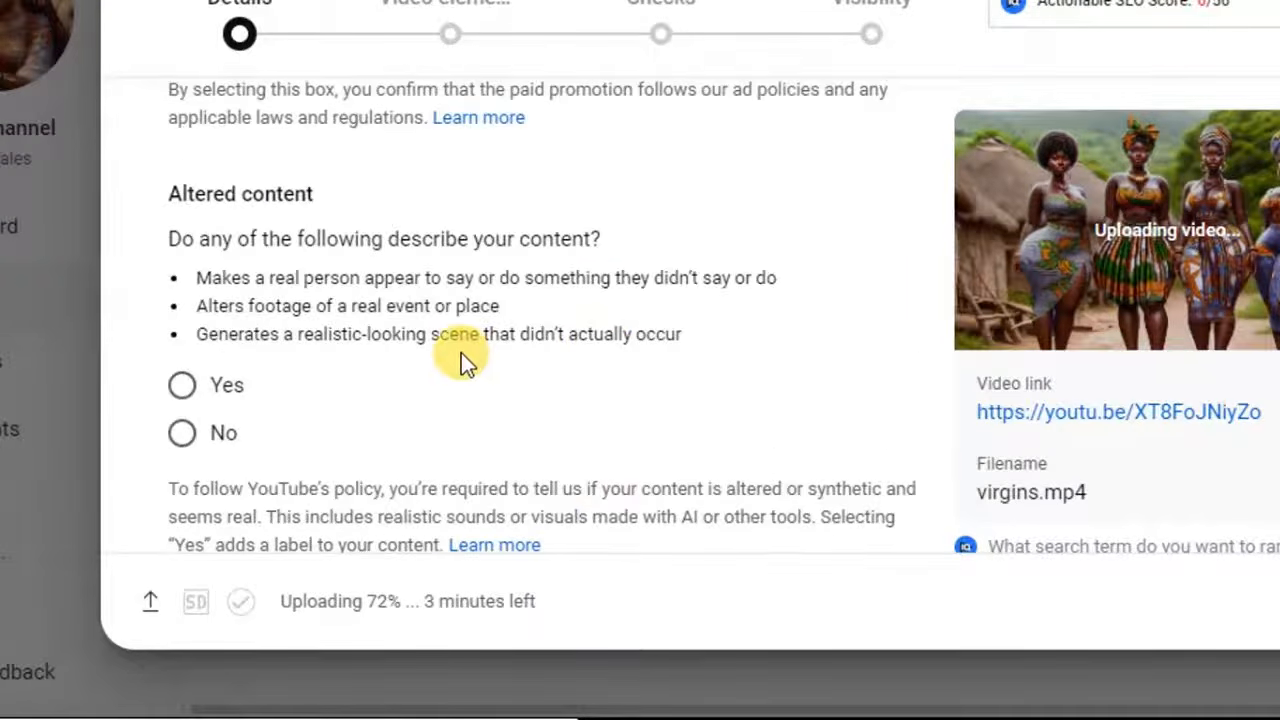
scroll(375, 310, down, 2)
scroll(409, 300, down, 4)
scroll(415, 310, down, 4)
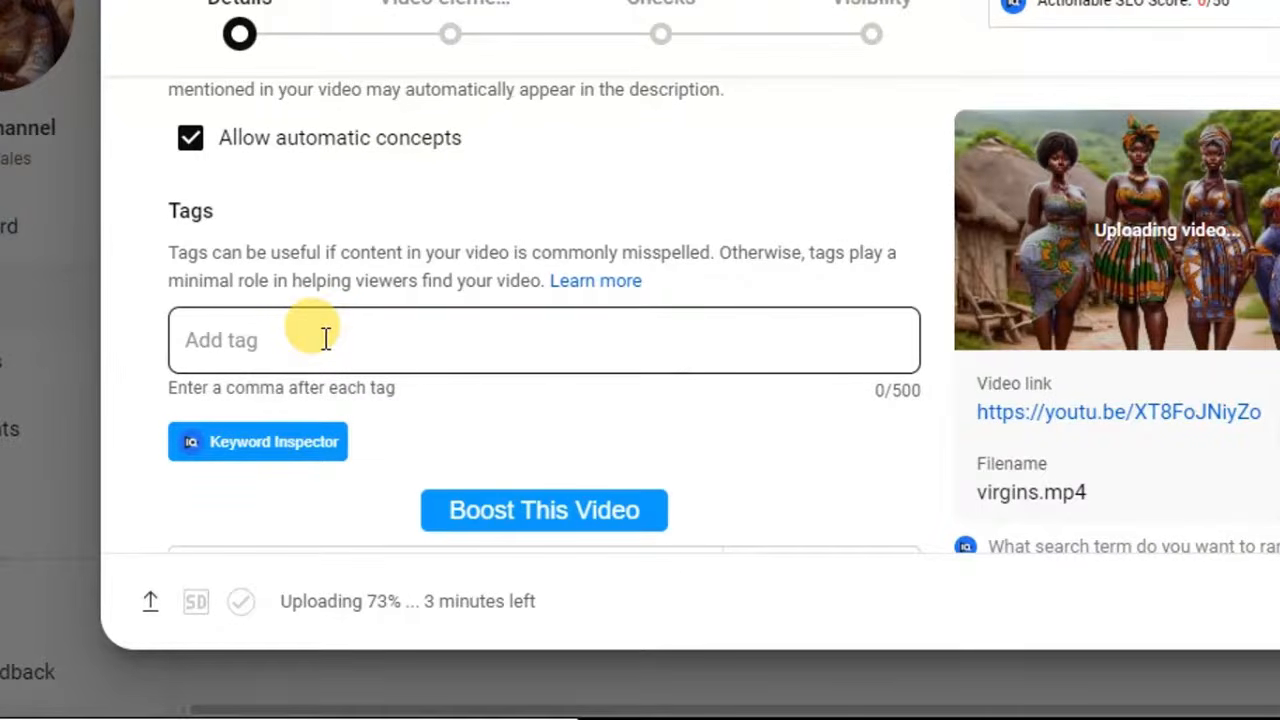
click(324, 339)
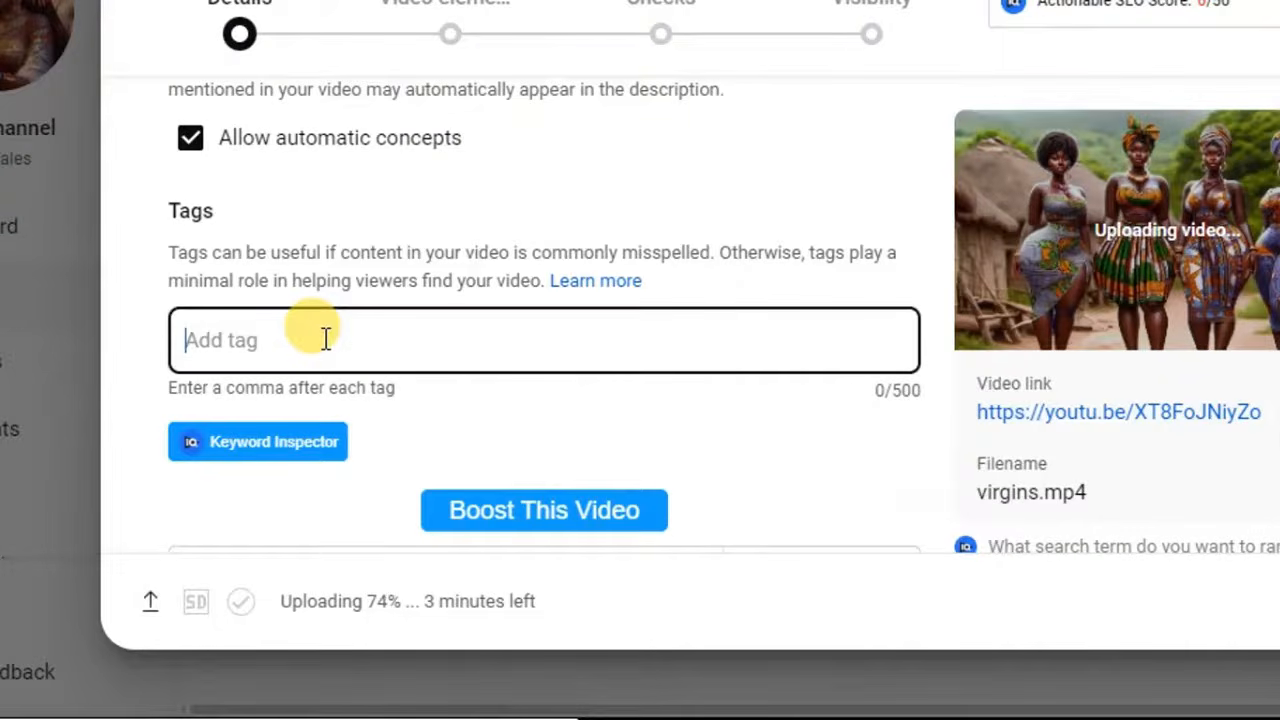
text(african folktale)
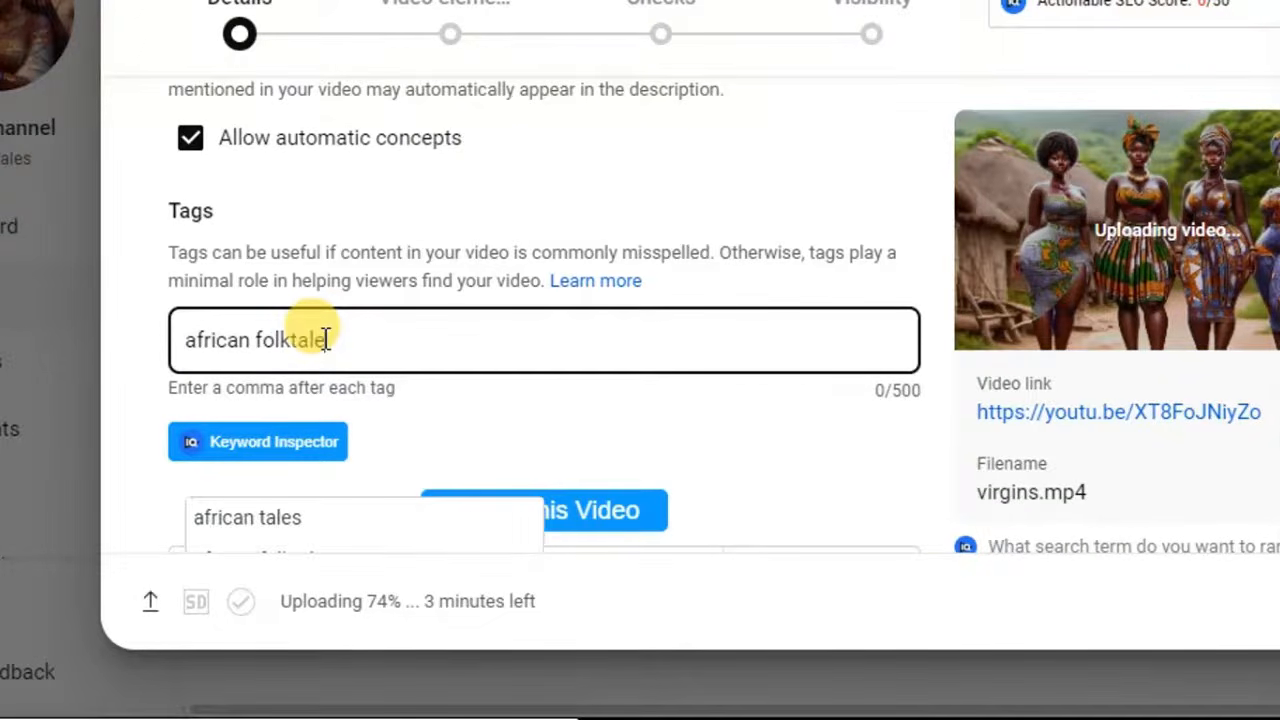
text(s,)
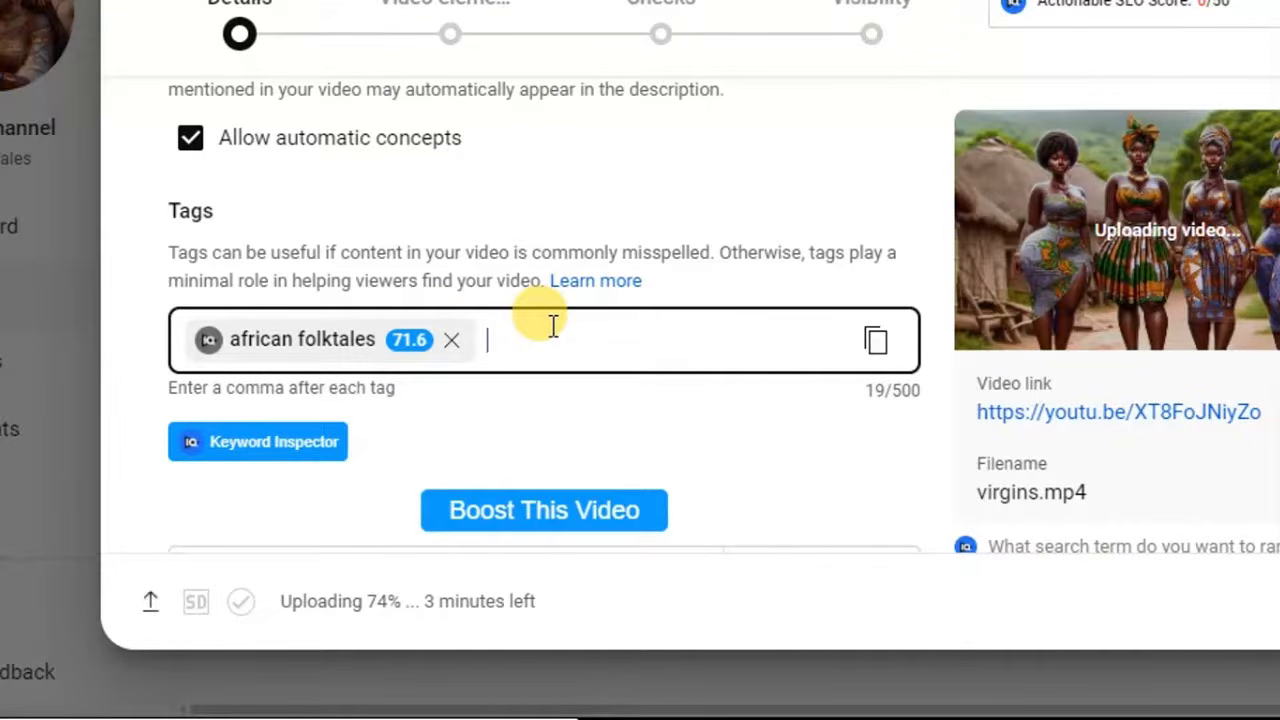
Refresh the recommended tags and add "african folktales story", "african folktales in english" and "folktales" to the video.
scroll(556, 332, down, 3)
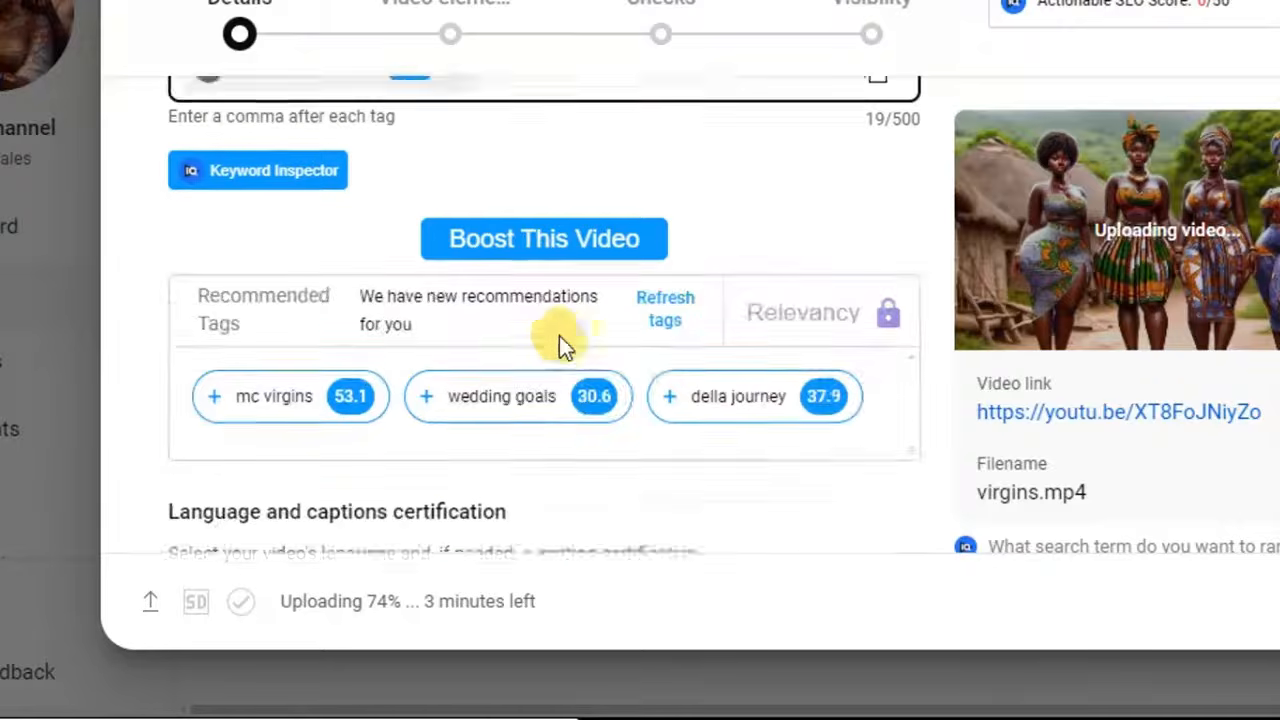
click(681, 296)
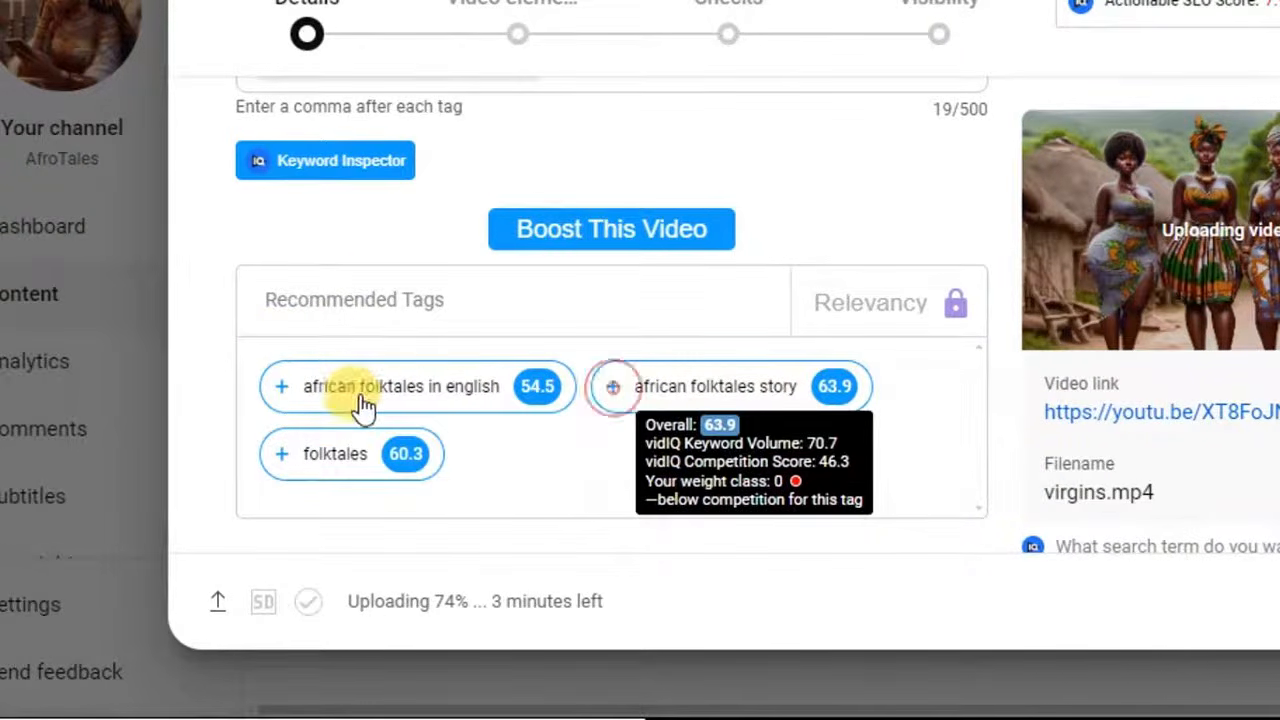
scroll(320, 420, down, 3)
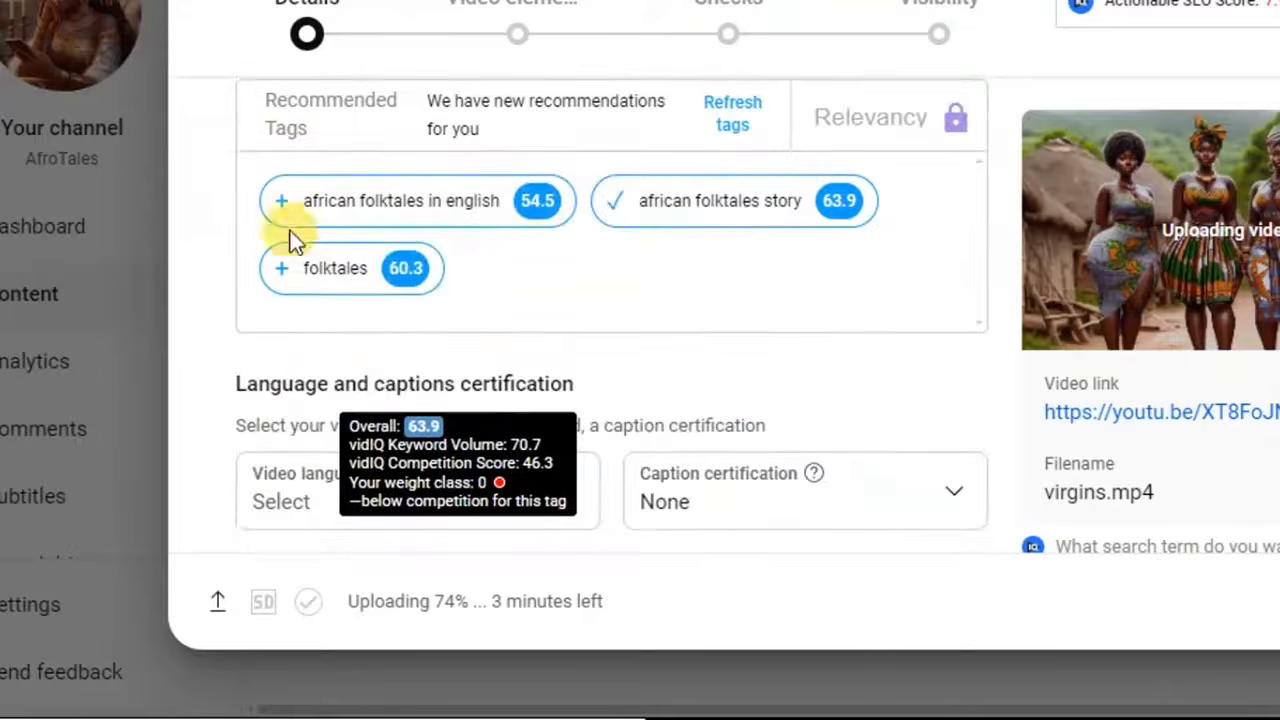
click(273, 205)
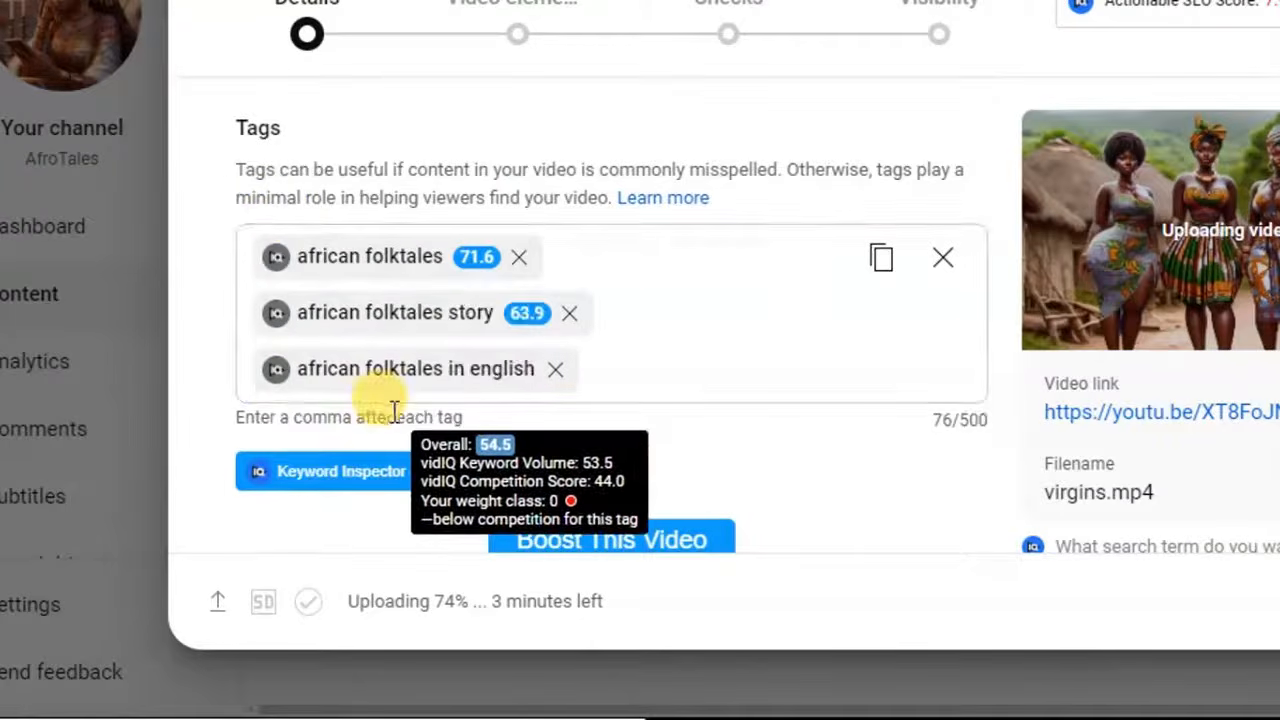
scroll(393, 411, down, 3)
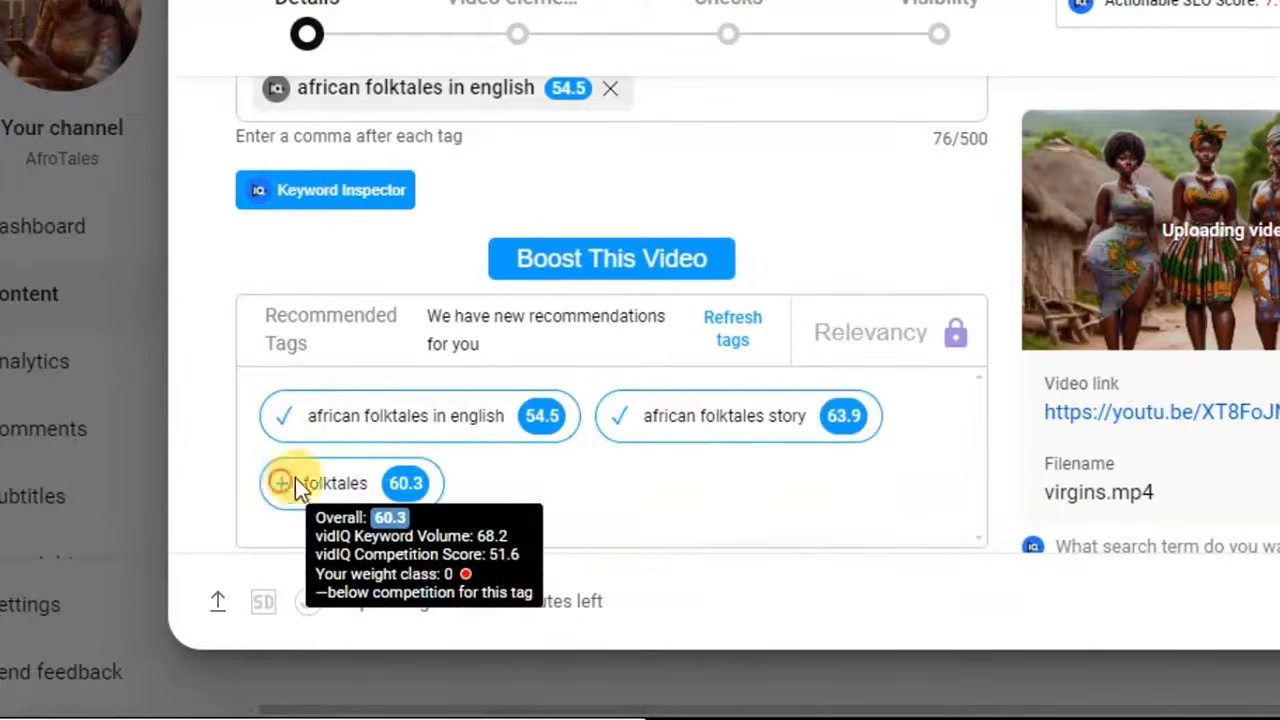
click(281, 483)
scroll(589, 423, down, 3)
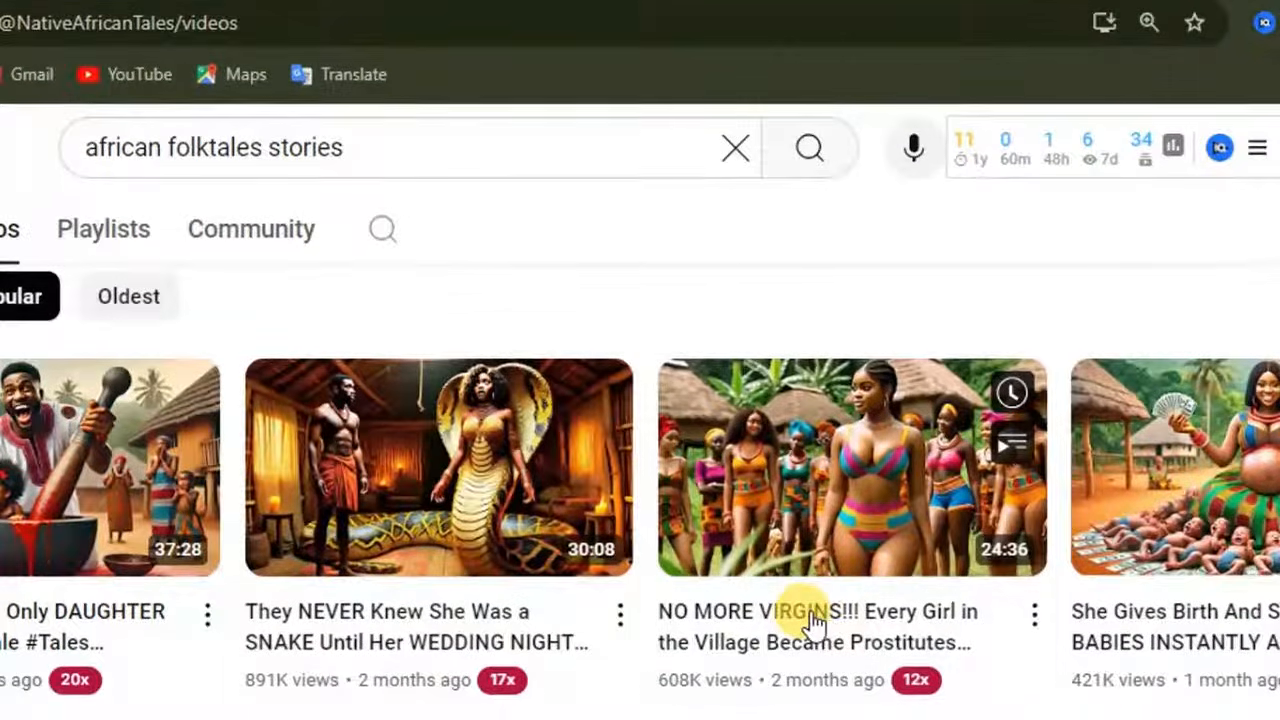
Open the "NO MORE VIRGINS!!!" video on the Native African Tales channel and copy its video tags from the vidIQ overview.
click(811, 622)
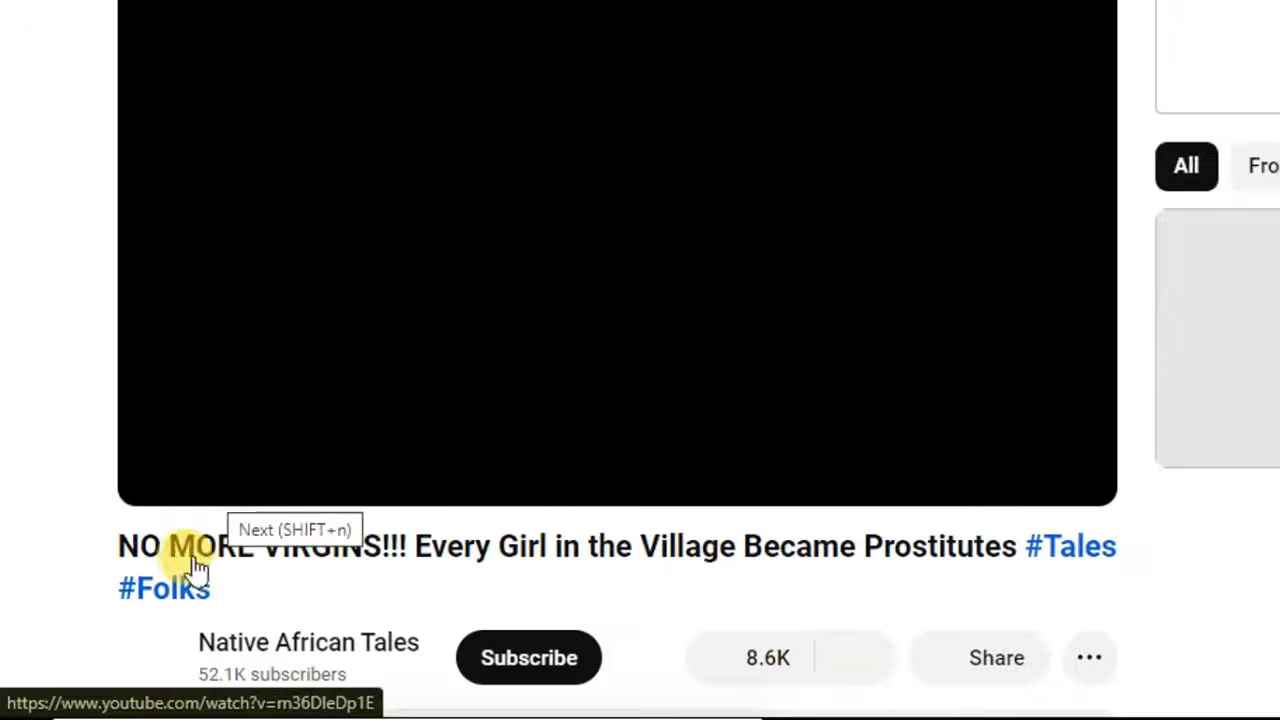
click(177, 485)
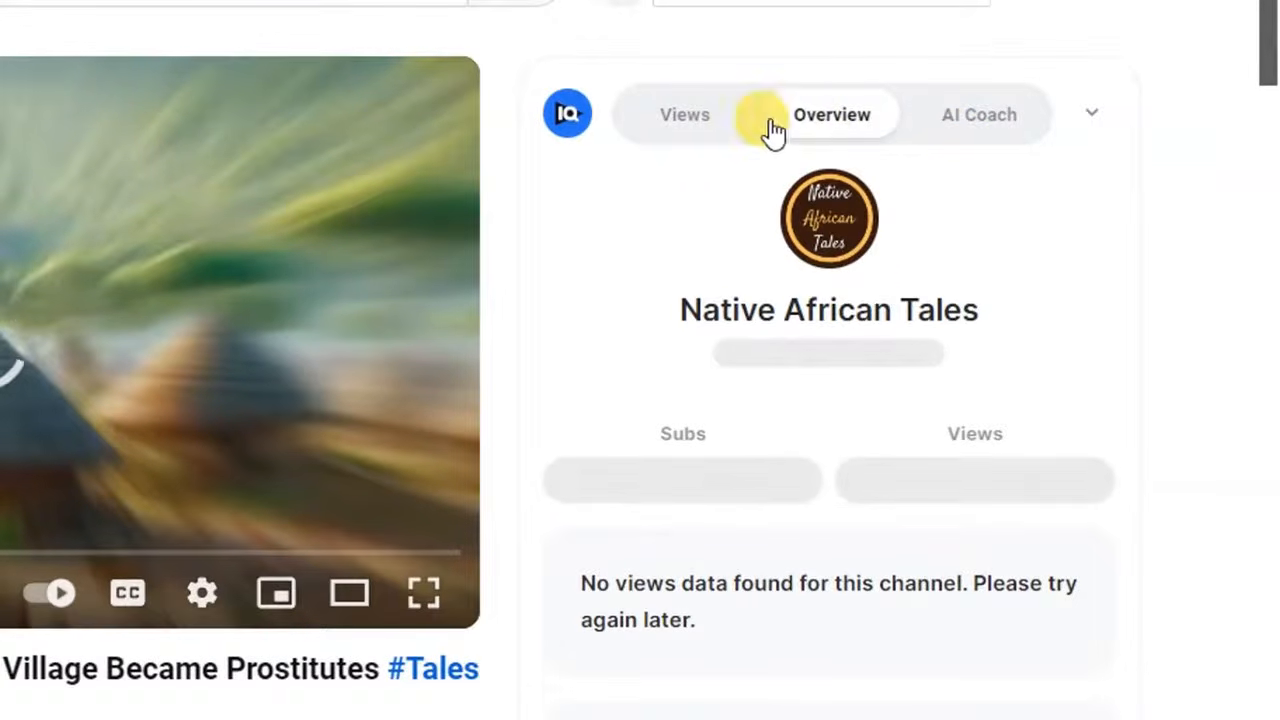
click(737, 126)
click(830, 129)
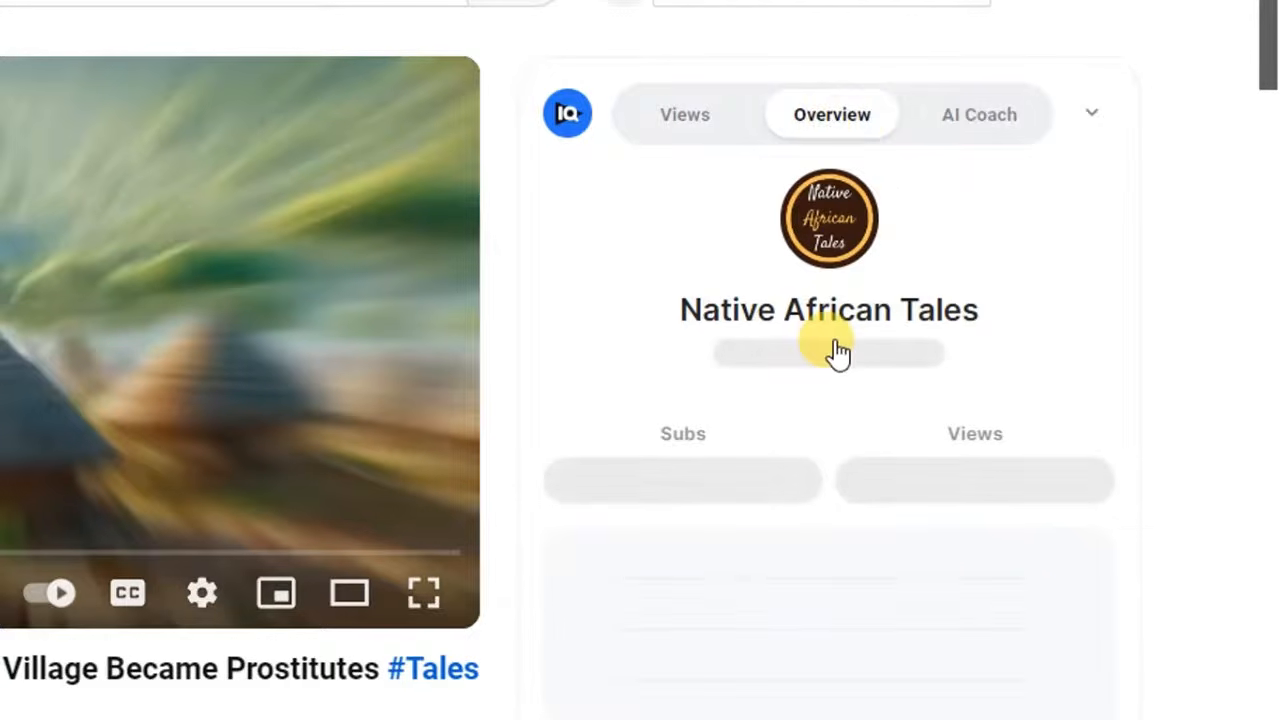
scroll(840, 348, down, 1)
scroll(840, 348, down, 2)
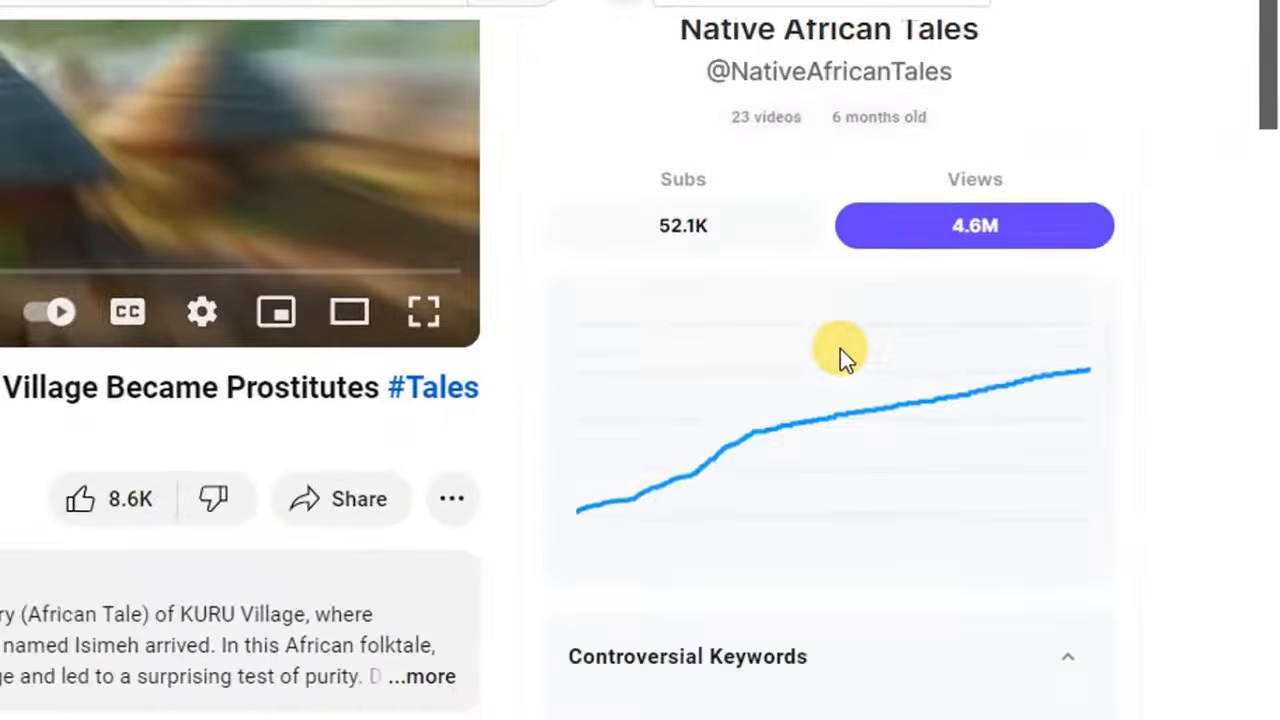
scroll(840, 348, down, 3)
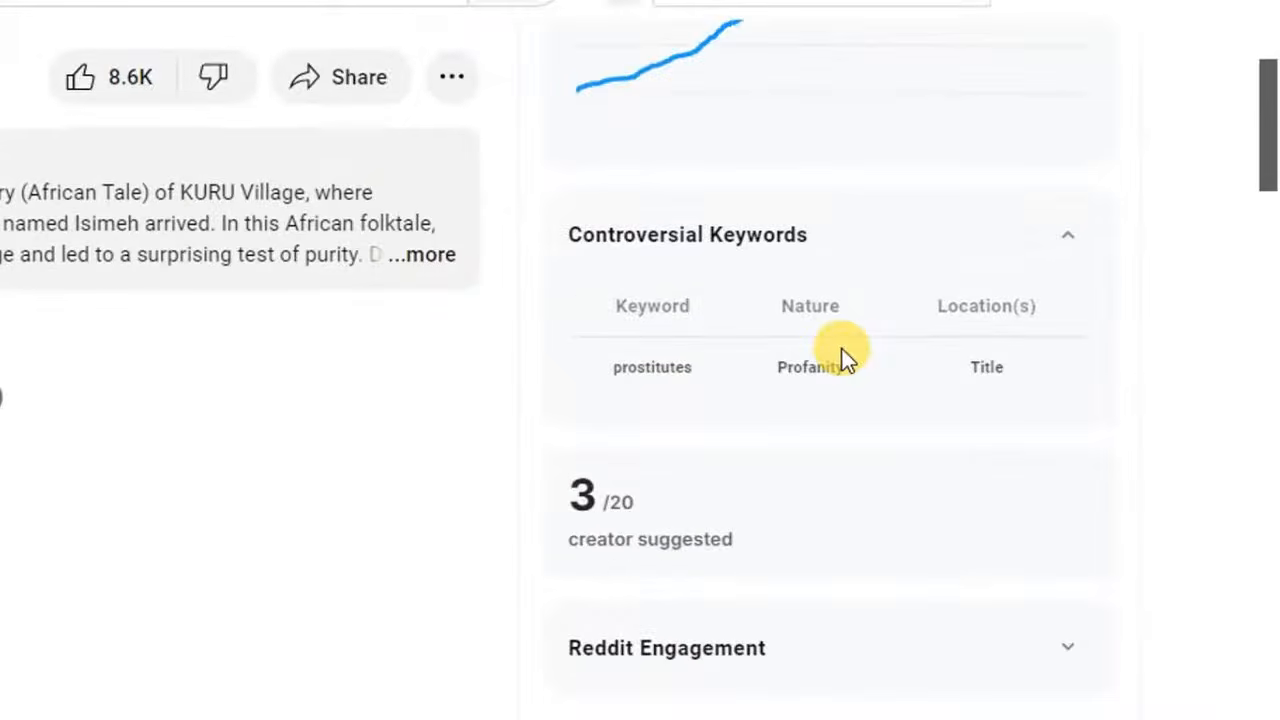
scroll(843, 349, down, 5)
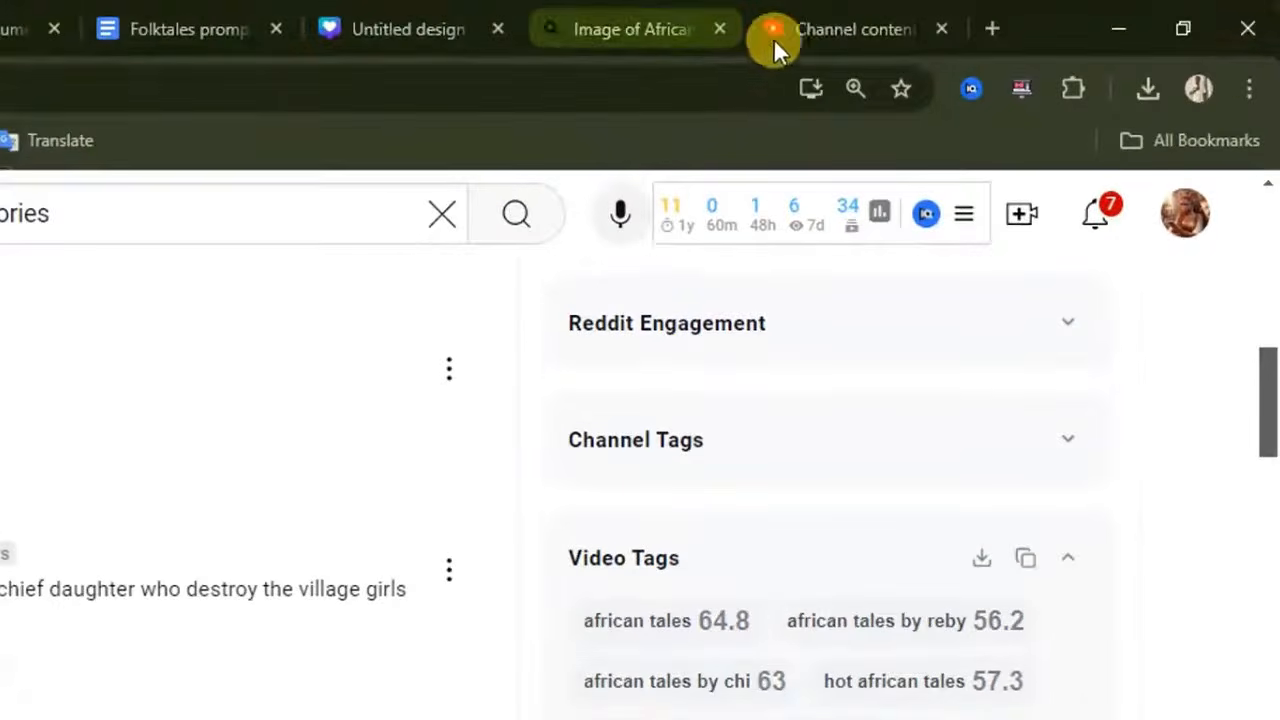
Return to the upload in YouTube Studio and paste the copied tags after the existing video tags.
click(816, 30)
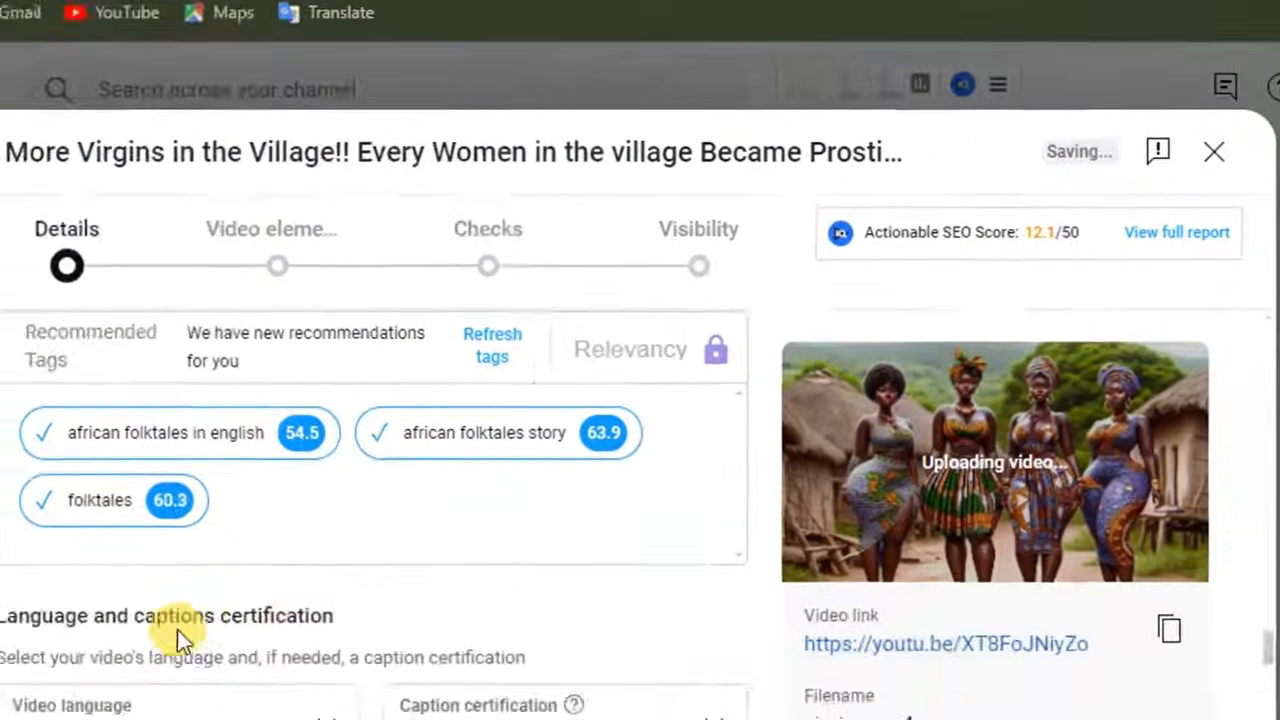
scroll(285, 503, up, 3)
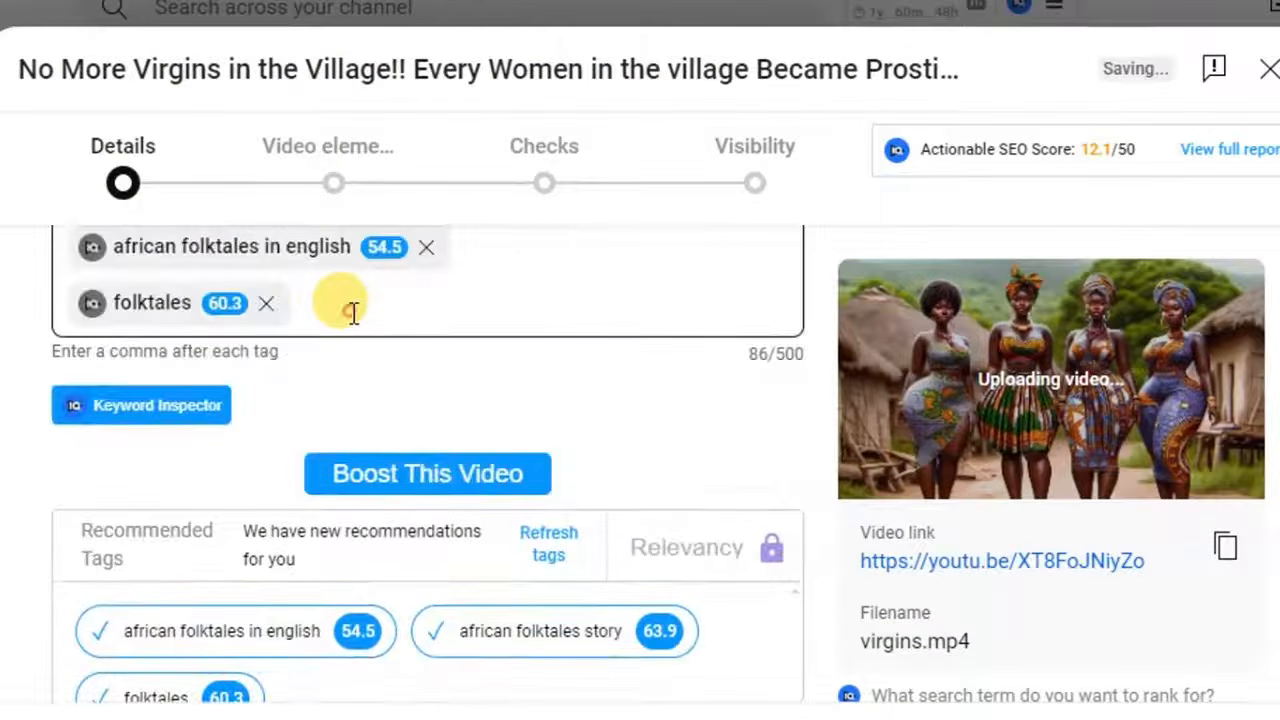
scroll(345, 320, up, 2)
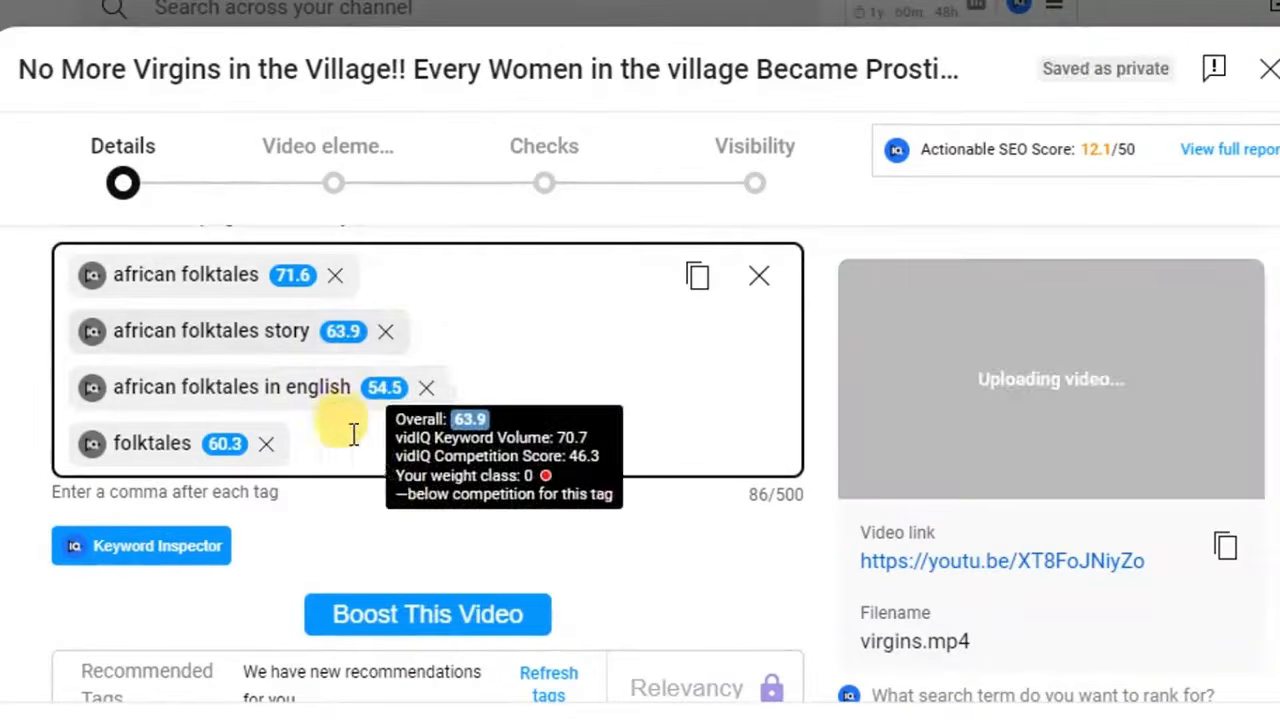
right_click(330, 443)
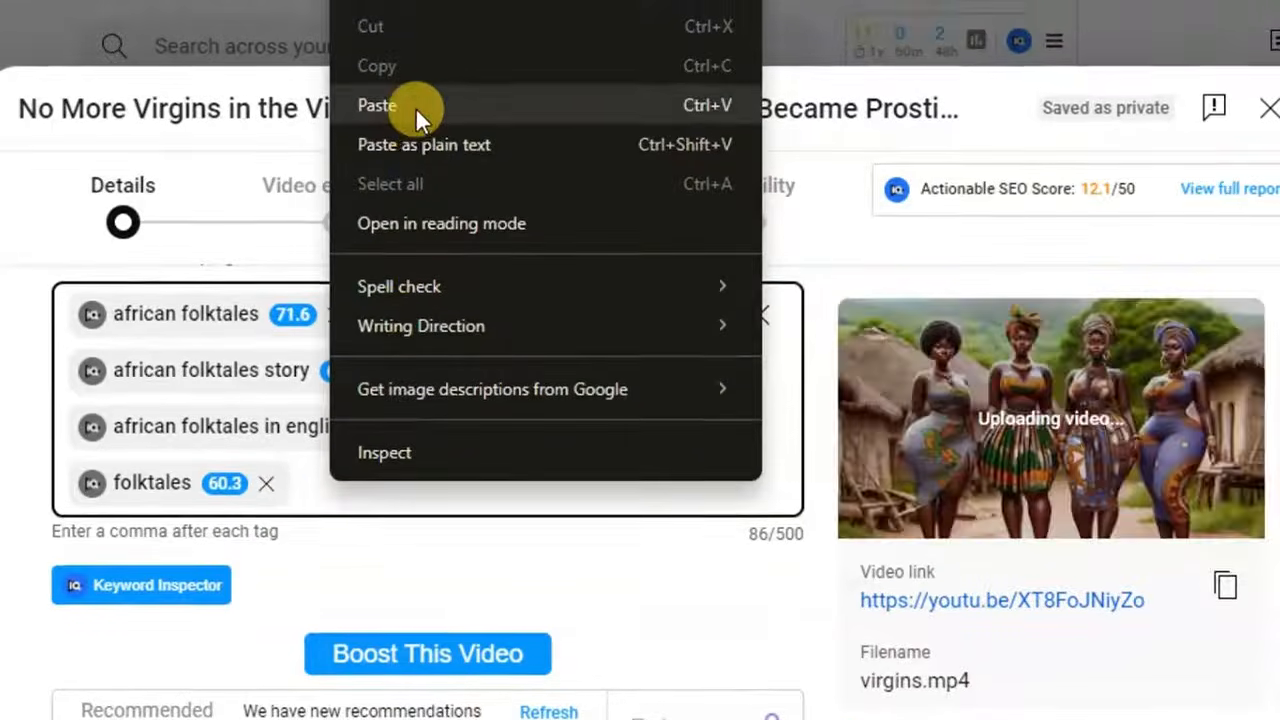
click(415, 107)
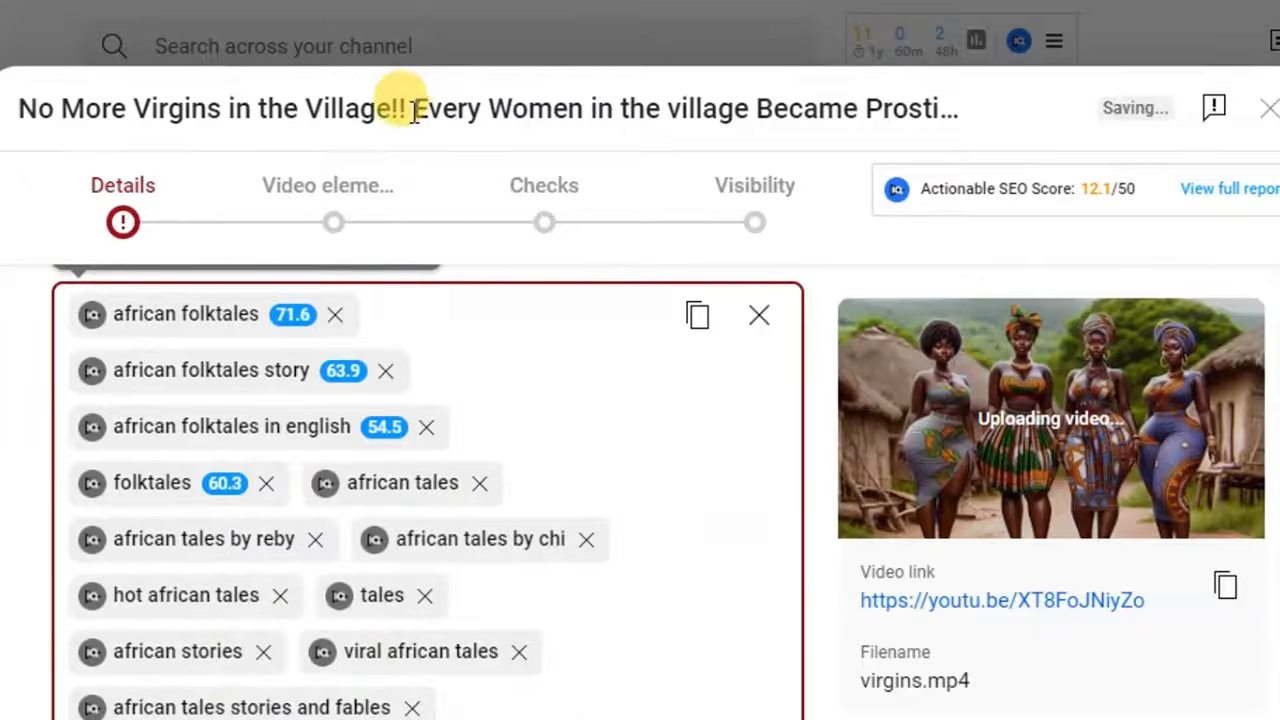
Remove the tags "ancient tales" and "viral african tales" to bring the video's tags within the 500-character limit.
scroll(470, 540, down, 4)
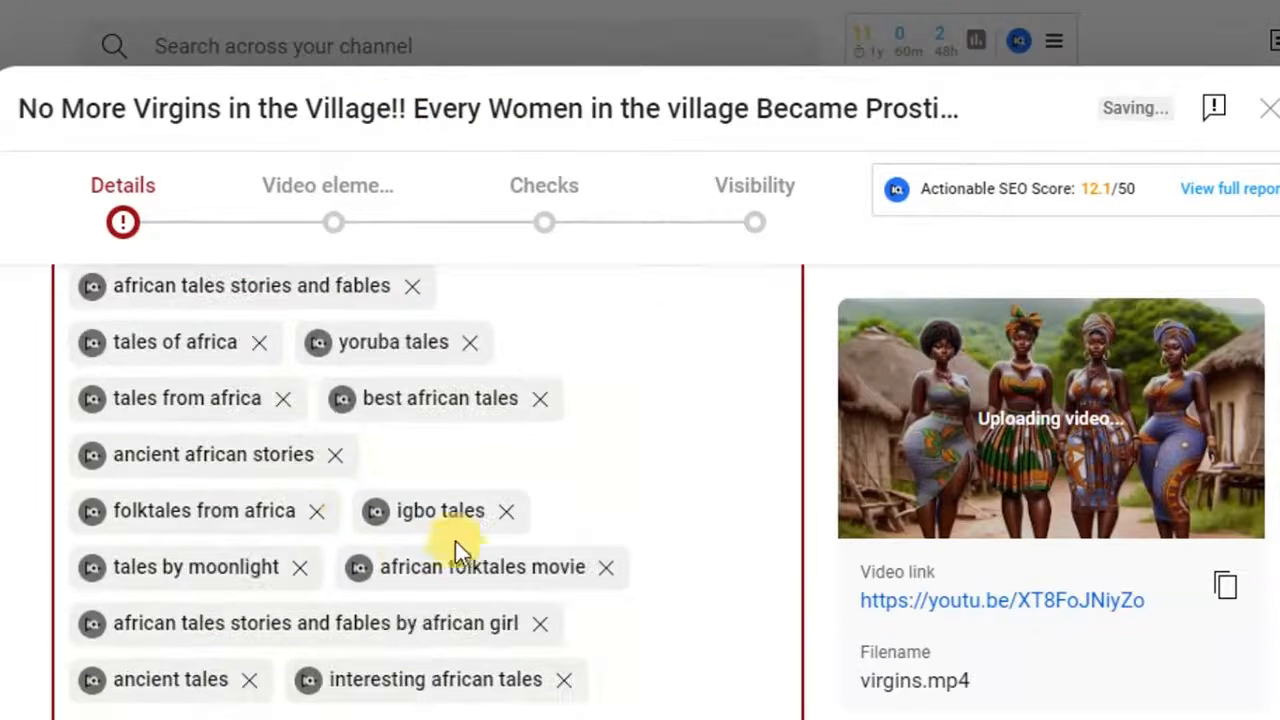
scroll(467, 563, down, 3)
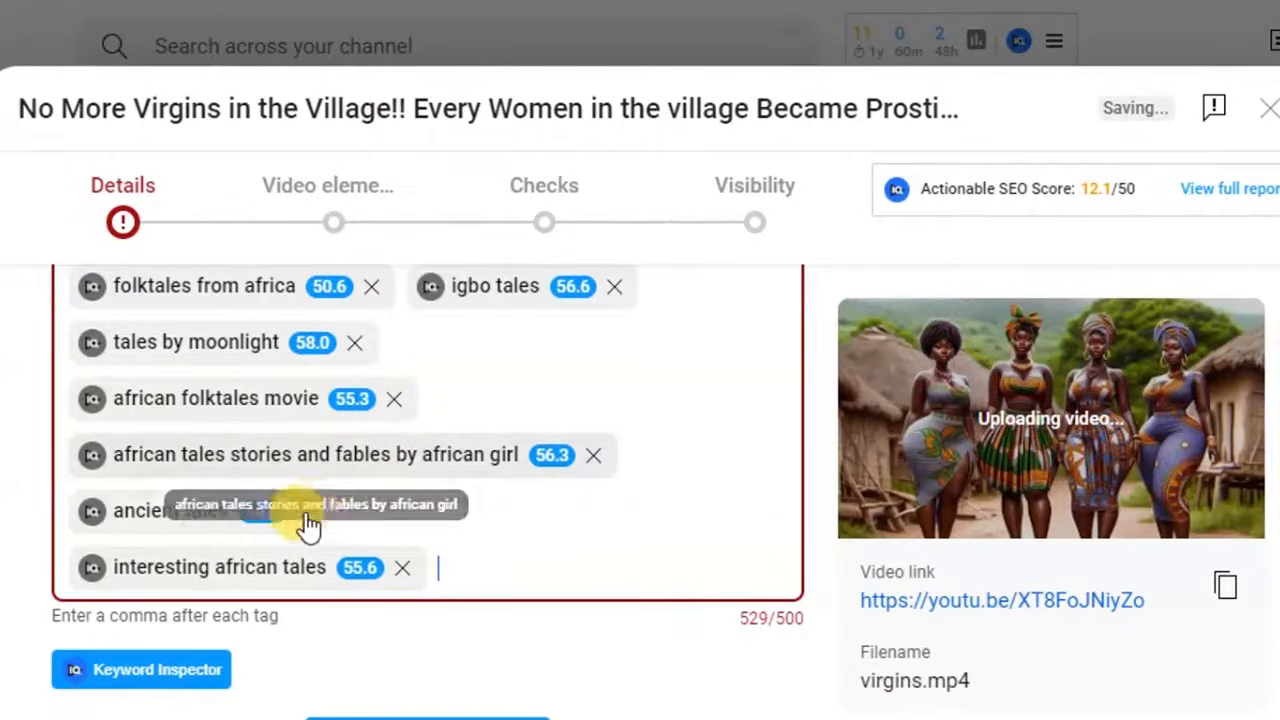
scroll(700, 590, down, 1)
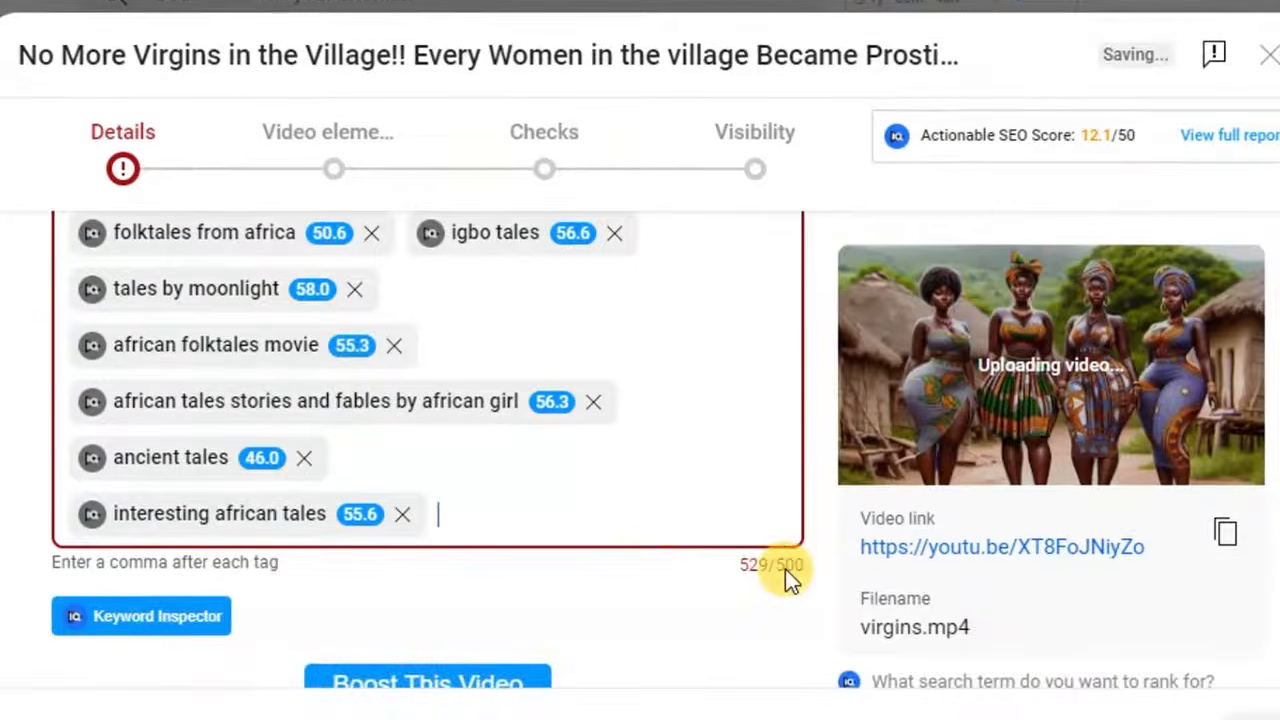
click(306, 459)
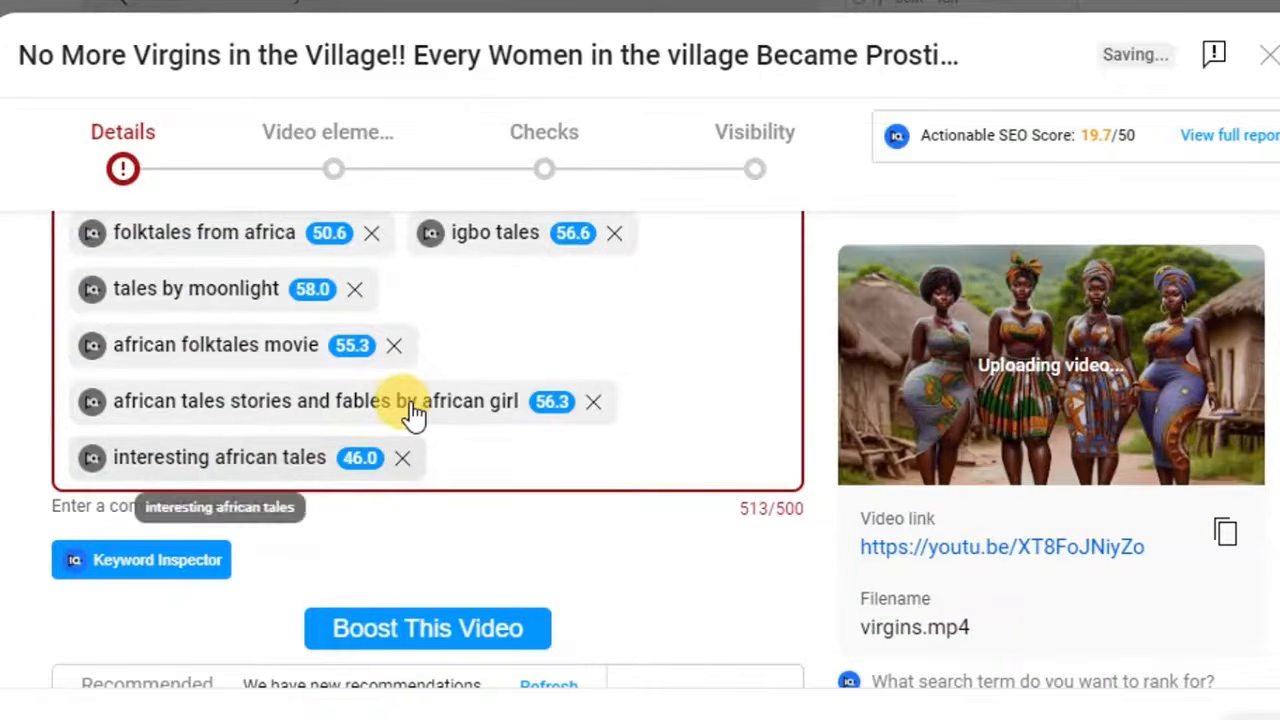
scroll(412, 415, up, 3)
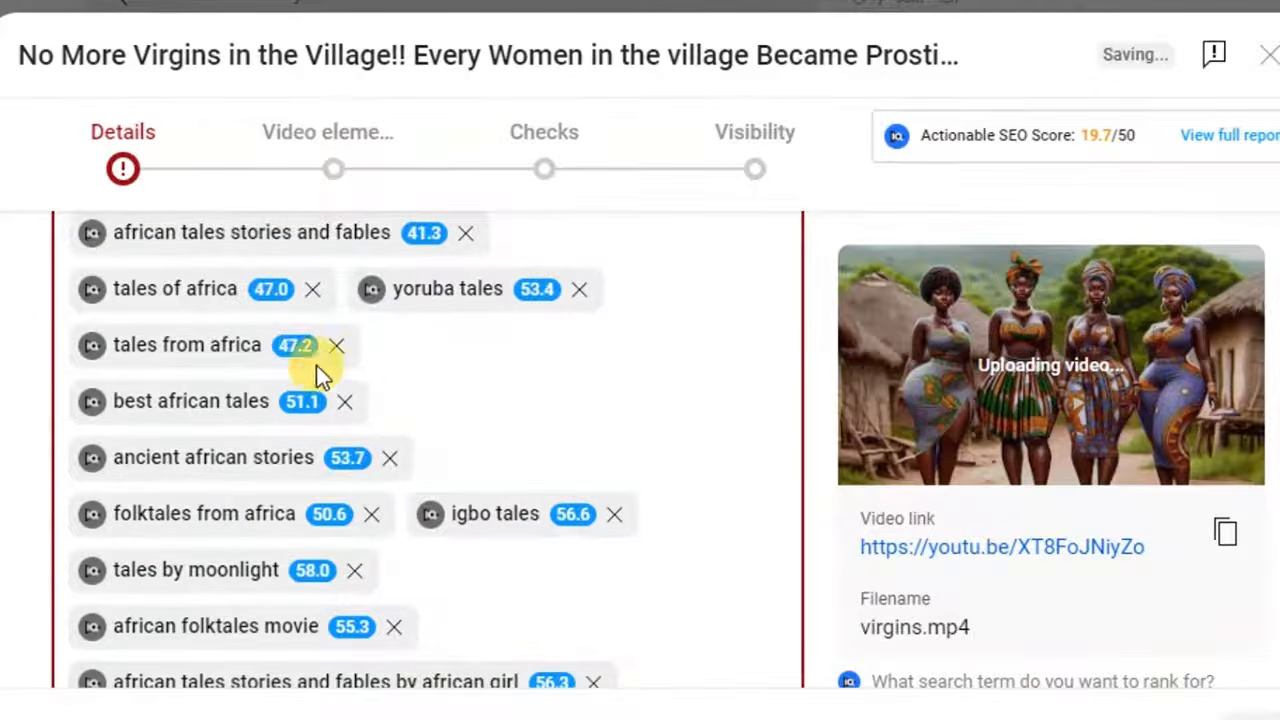
scroll(423, 378, up, 3)
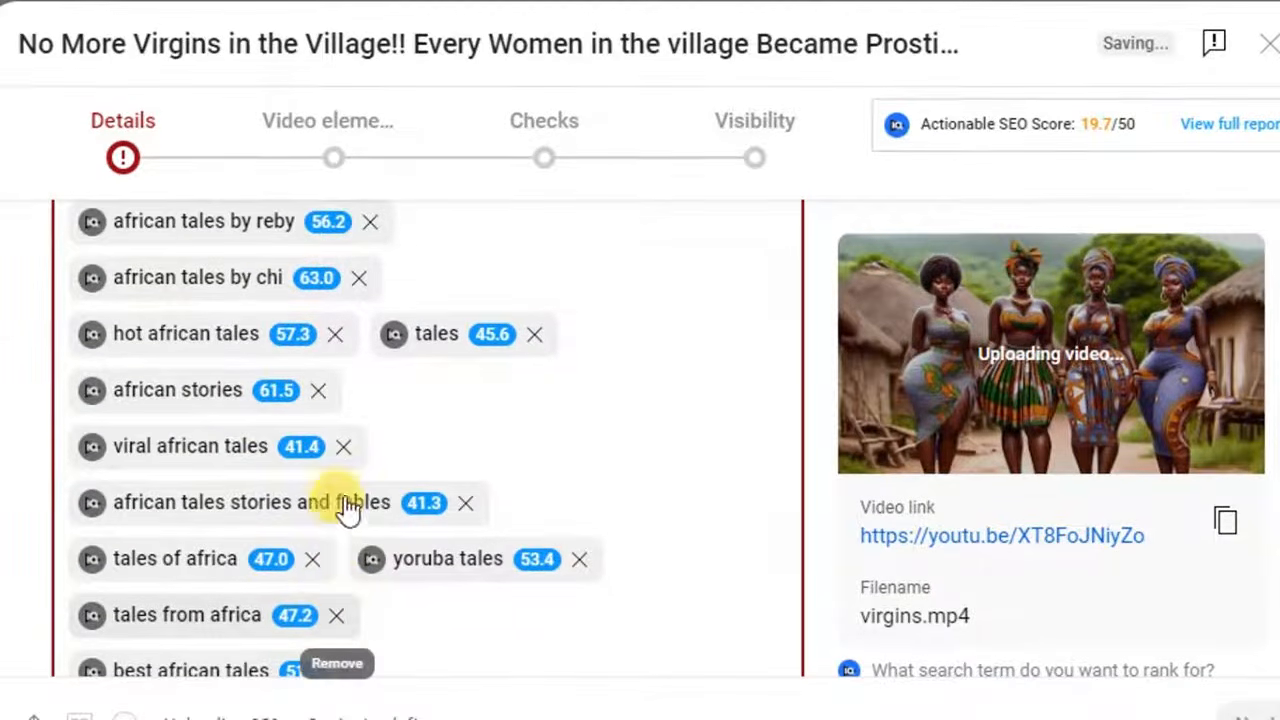
click(343, 446)
scroll(531, 446, down, 10)
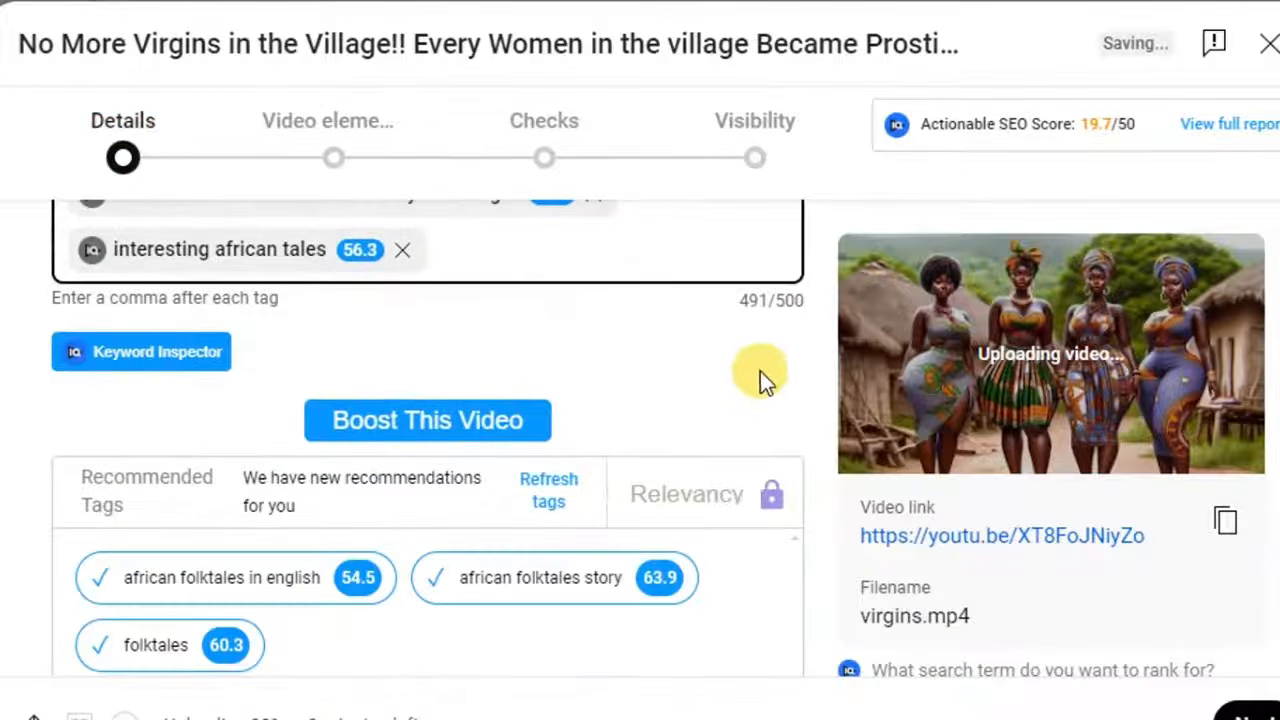
Look over the remaining detail settings, keep them as they are, and continue to the video elements stage.
mouse_move(350, 593)
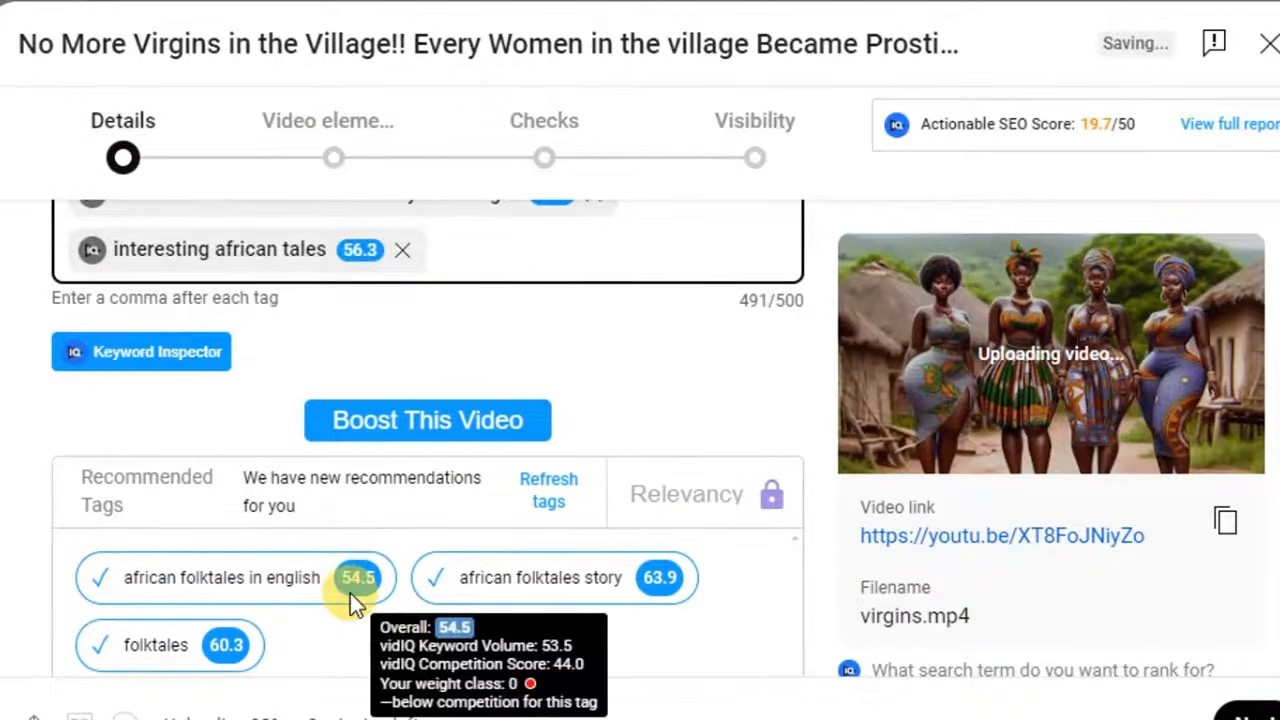
scroll(350, 593, down, 6)
scroll(240, 429, down, 4)
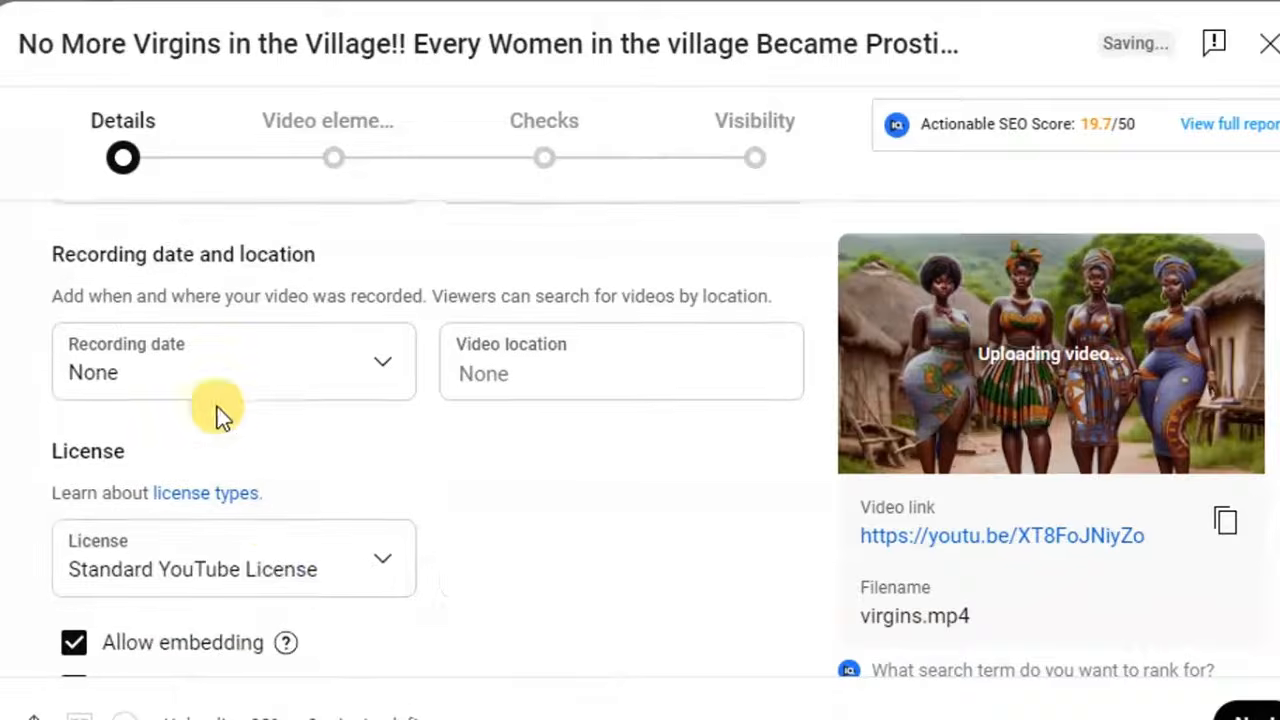
scroll(300, 531, down, 6)
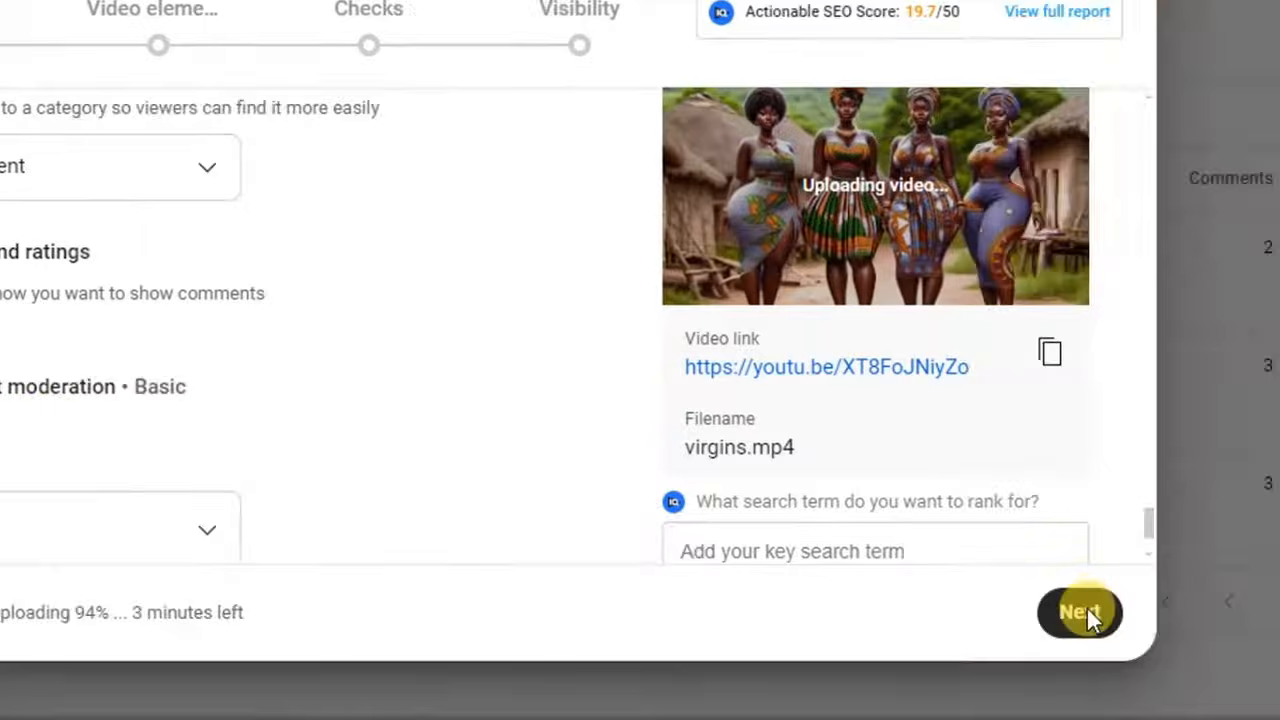
click(1085, 614)
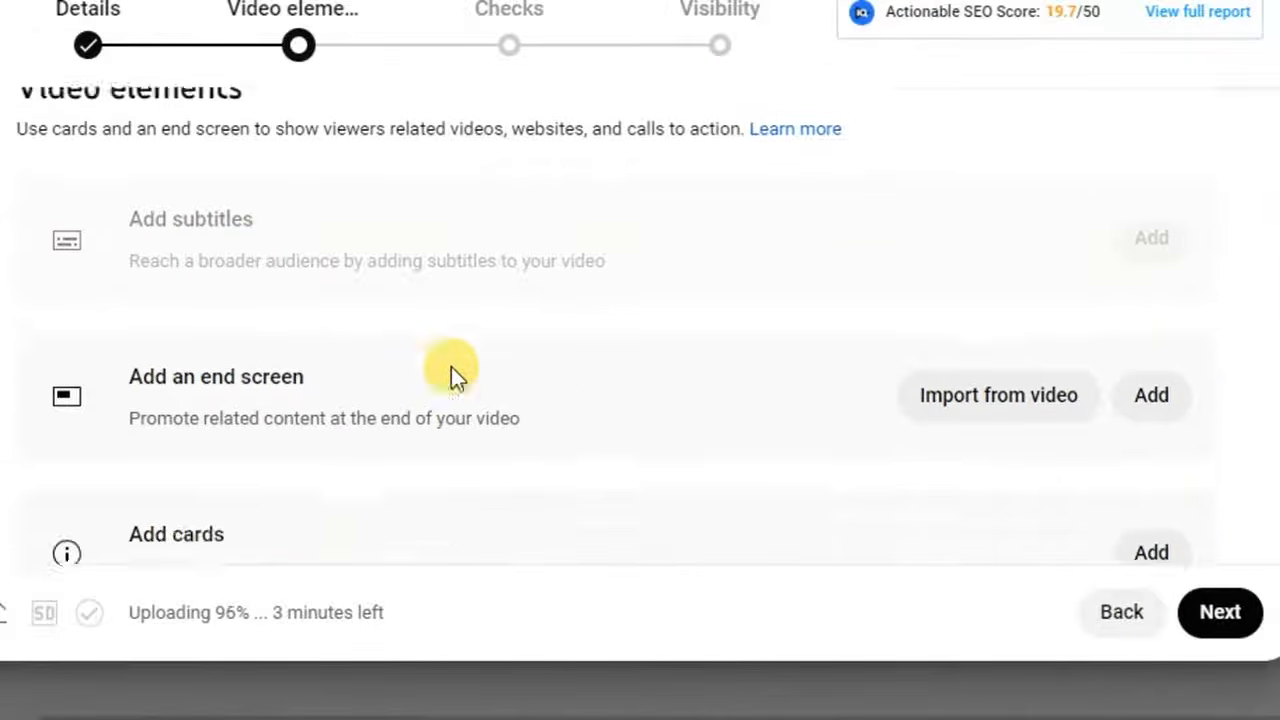
Add an end screen to the video using the "1 video, 1 subscribe" layout with the video in the lower corner.
scroll(553, 370, down, 1)
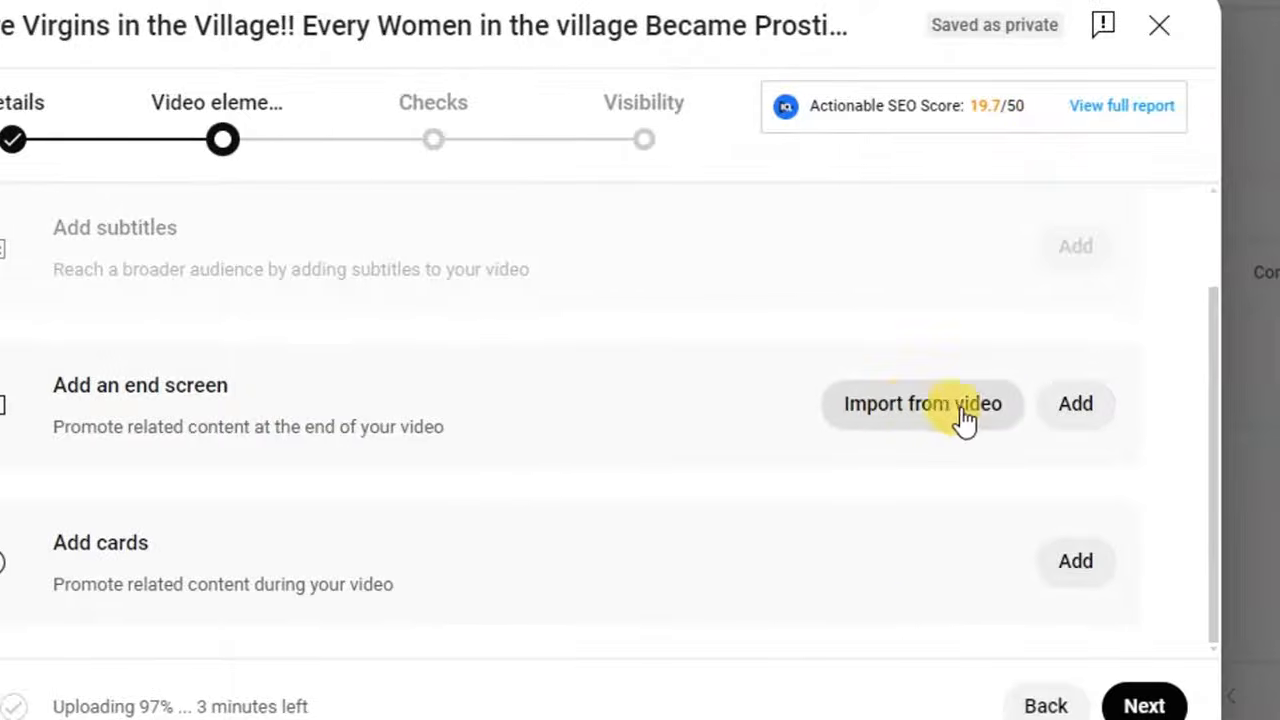
click(1075, 404)
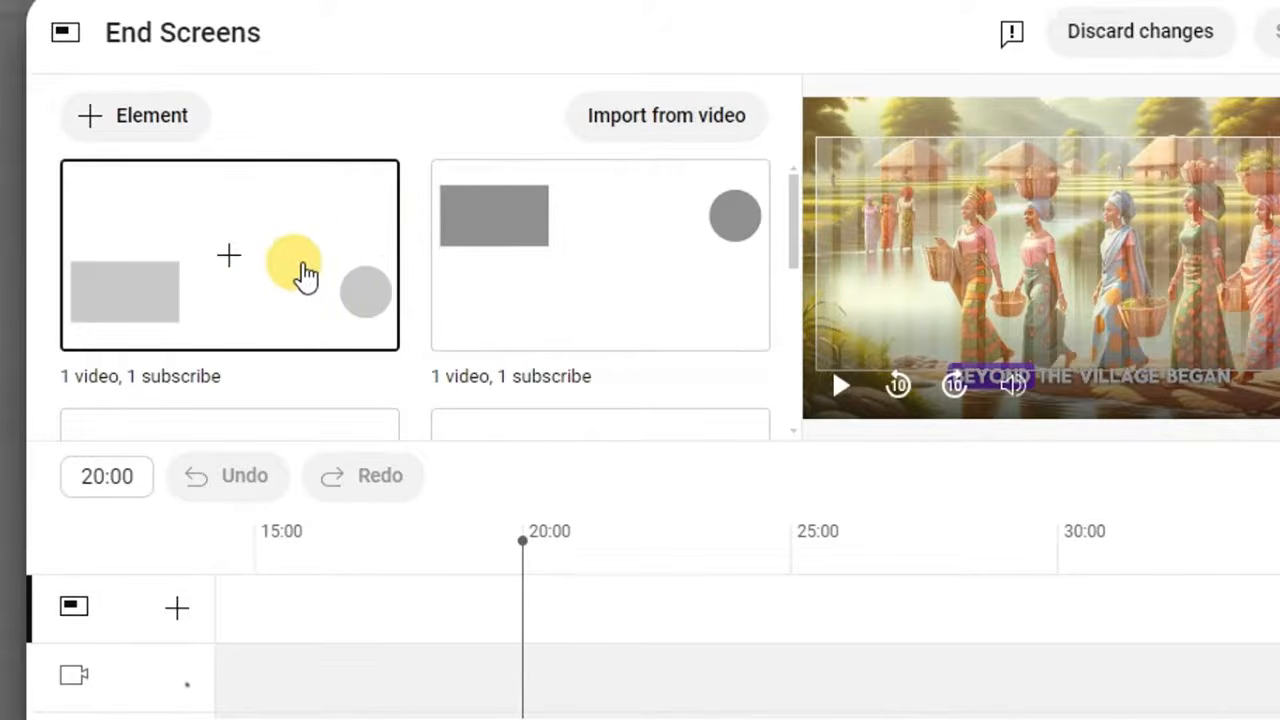
click(290, 277)
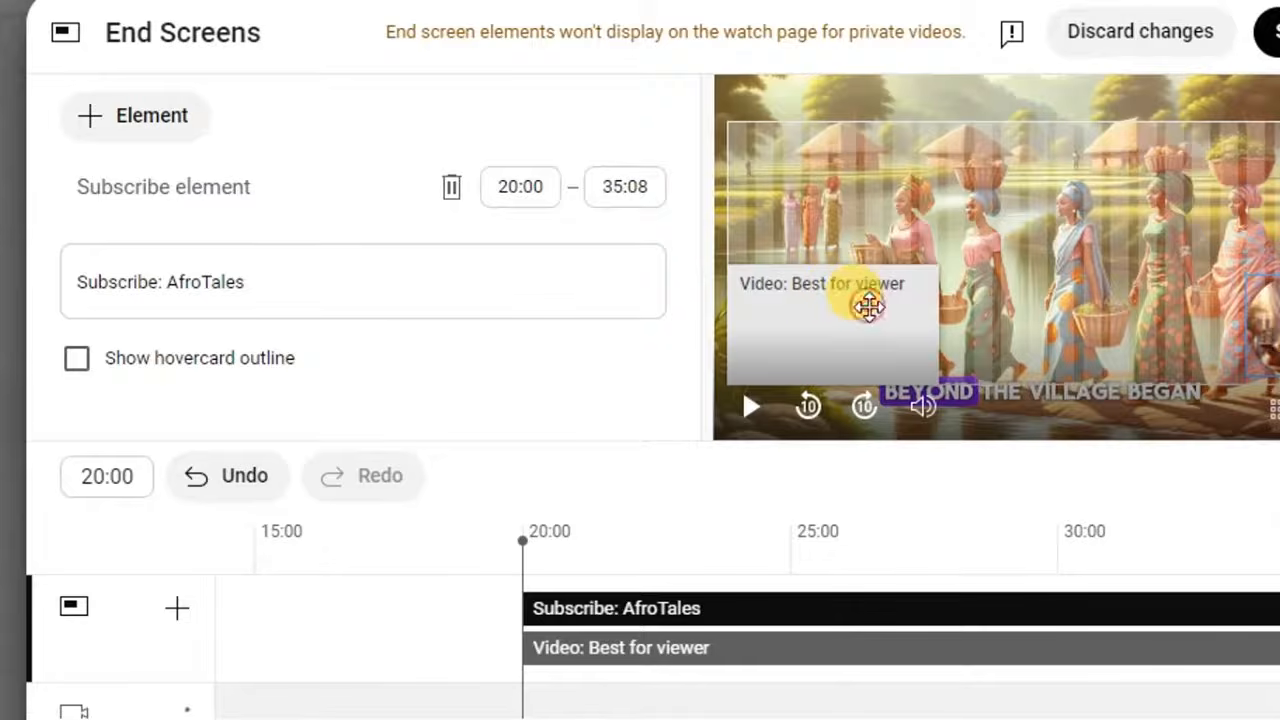
Make the end screen's video element show the specific video "Adaku the Pregnant Widow" and save the end screen.
click(864, 300)
scroll(230, 320, down, 2)
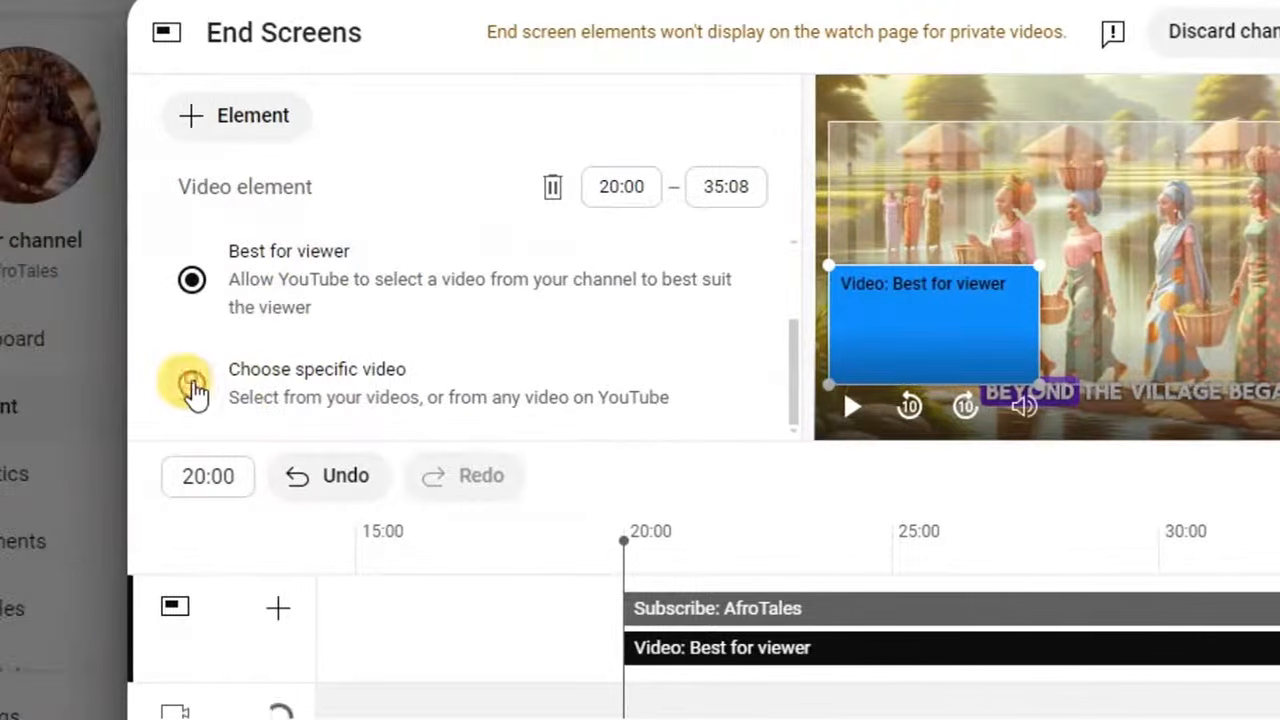
click(124, 386)
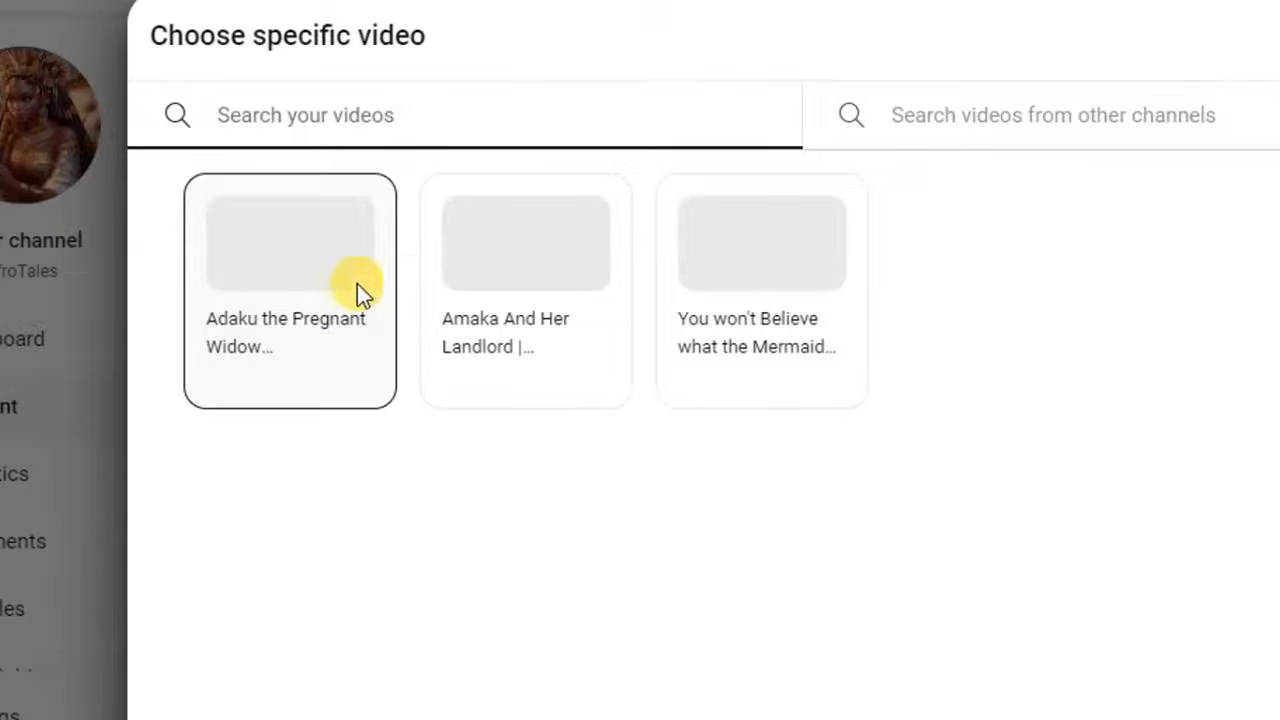
click(335, 288)
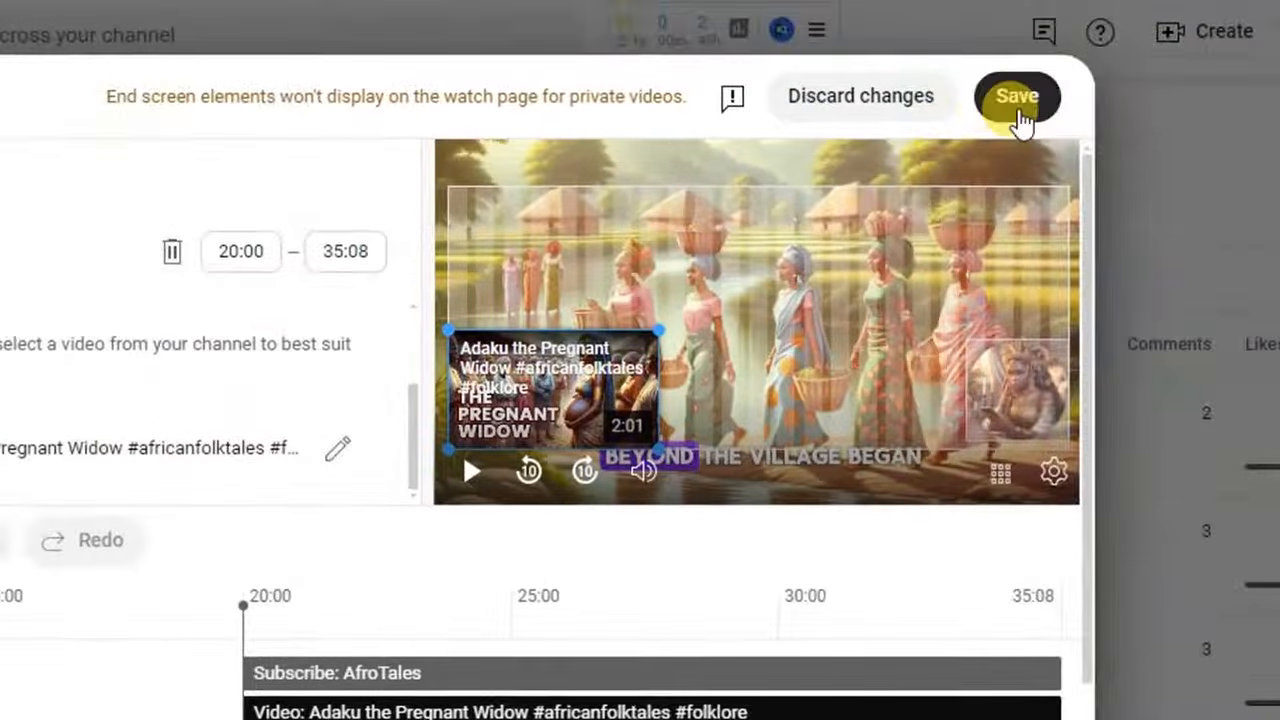
click(1018, 100)
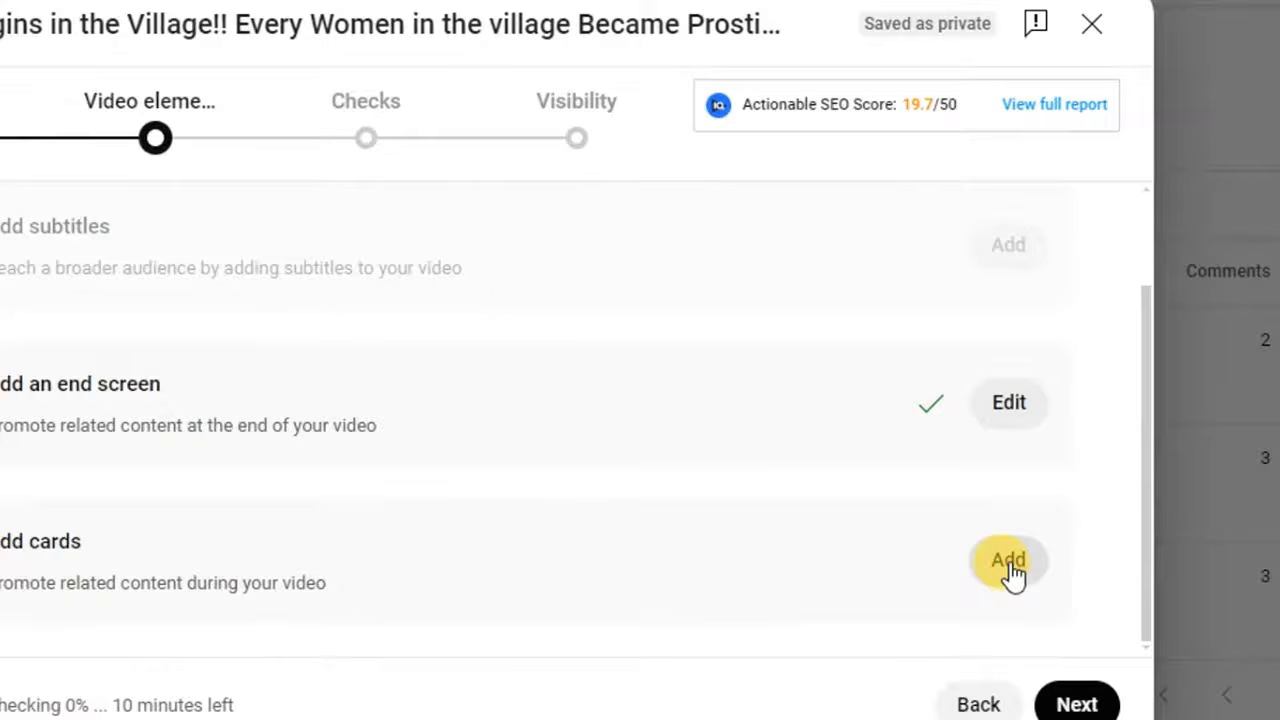
Add a video card at 09:29 that promotes "Amaka And Her Landlord".
click(1008, 562)
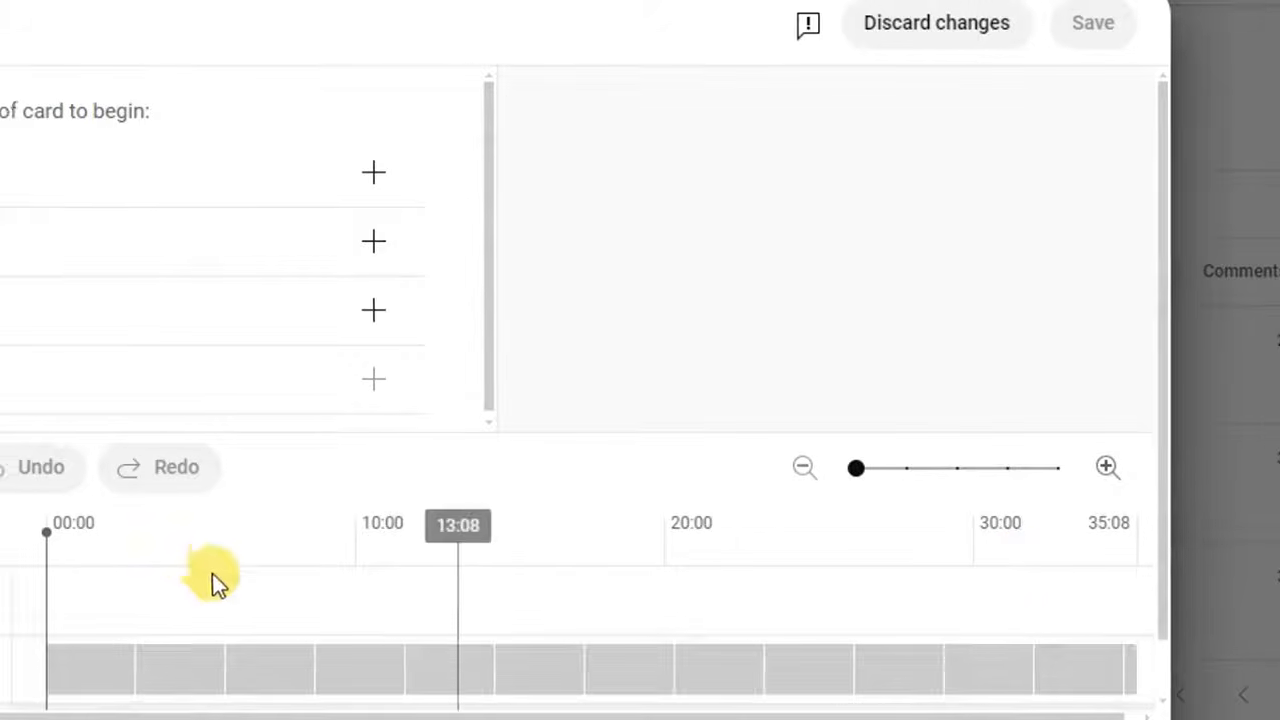
click(354, 568)
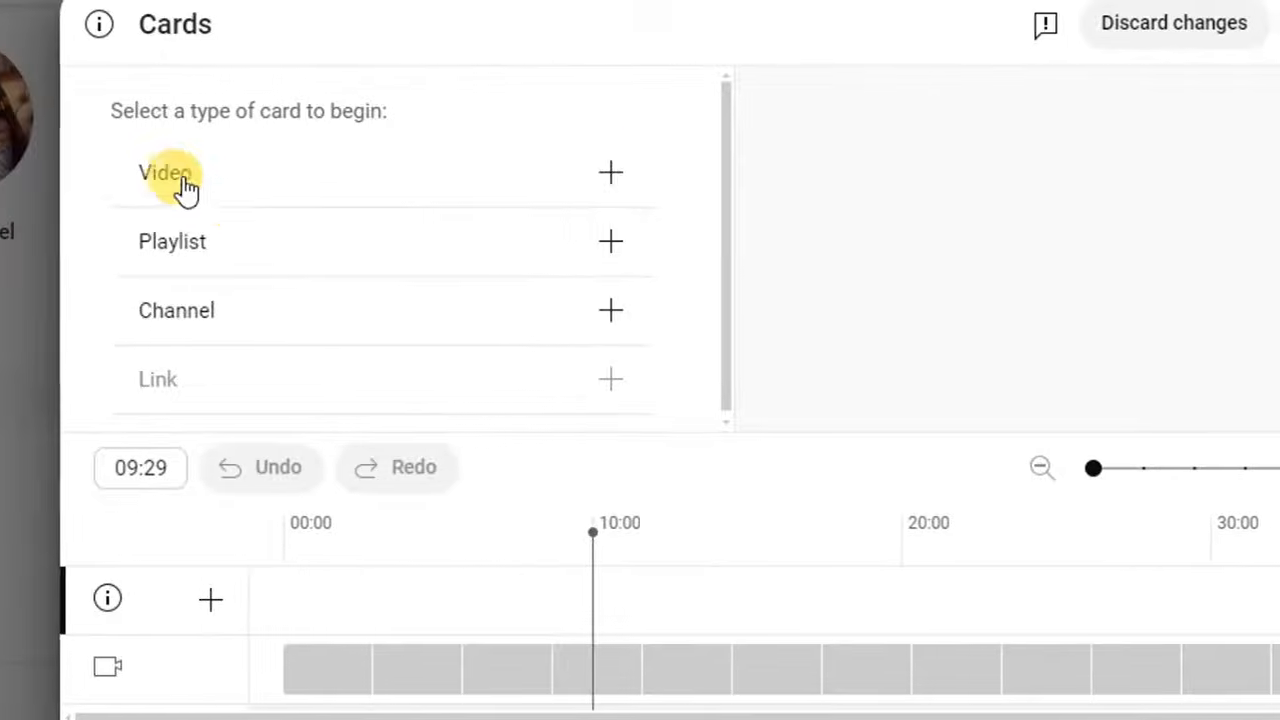
click(621, 175)
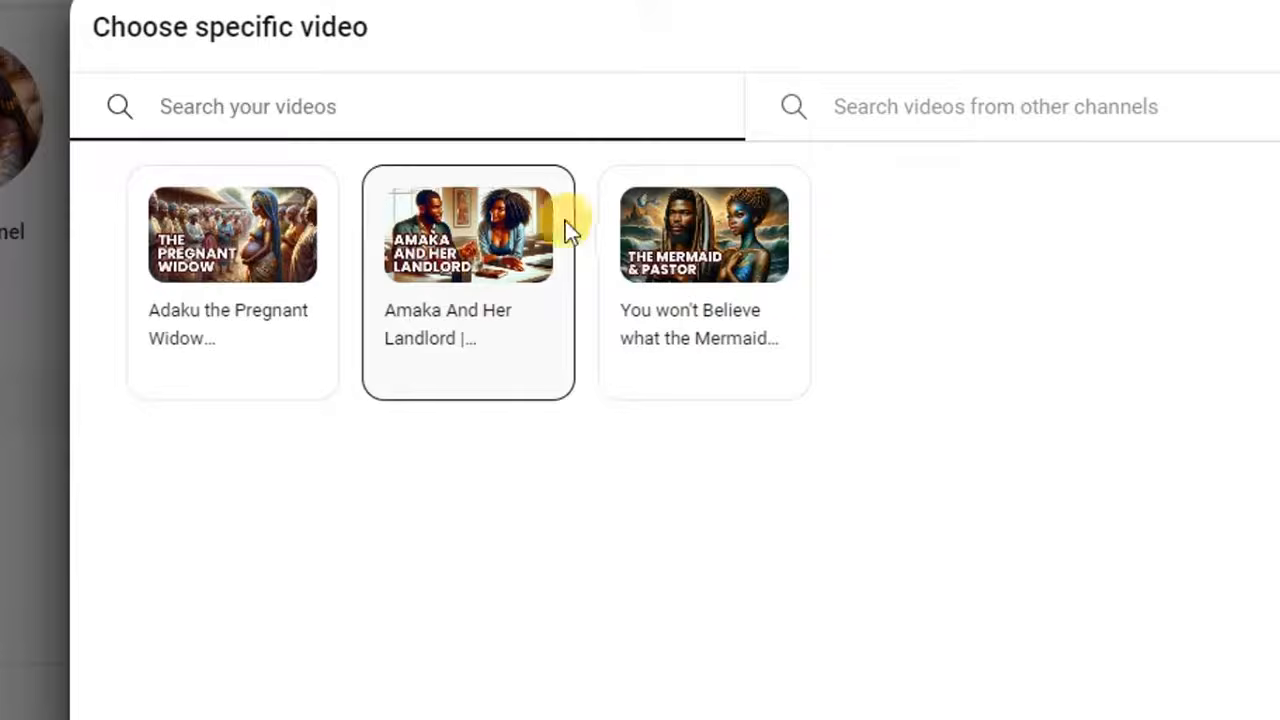
click(568, 266)
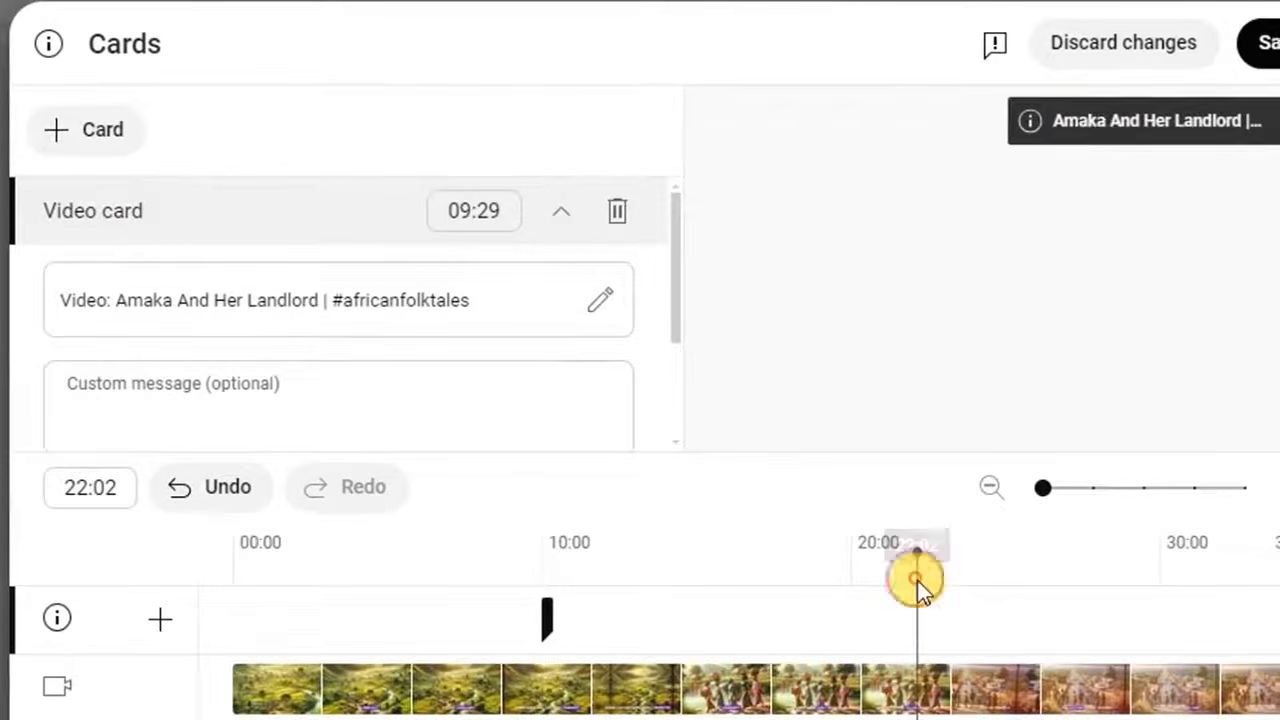
Add a second video card at 22:02 that promotes "Adaku the Pregnant Widow" and save the cards.
click(105, 131)
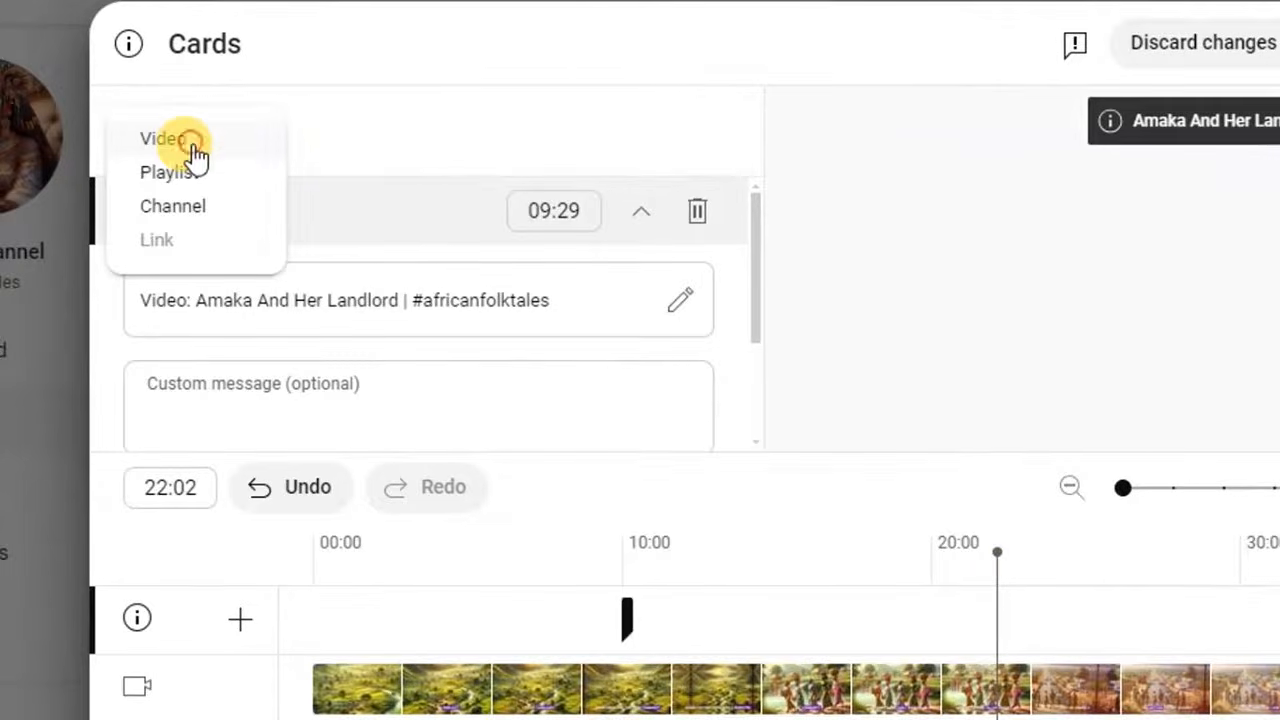
click(190, 142)
click(269, 251)
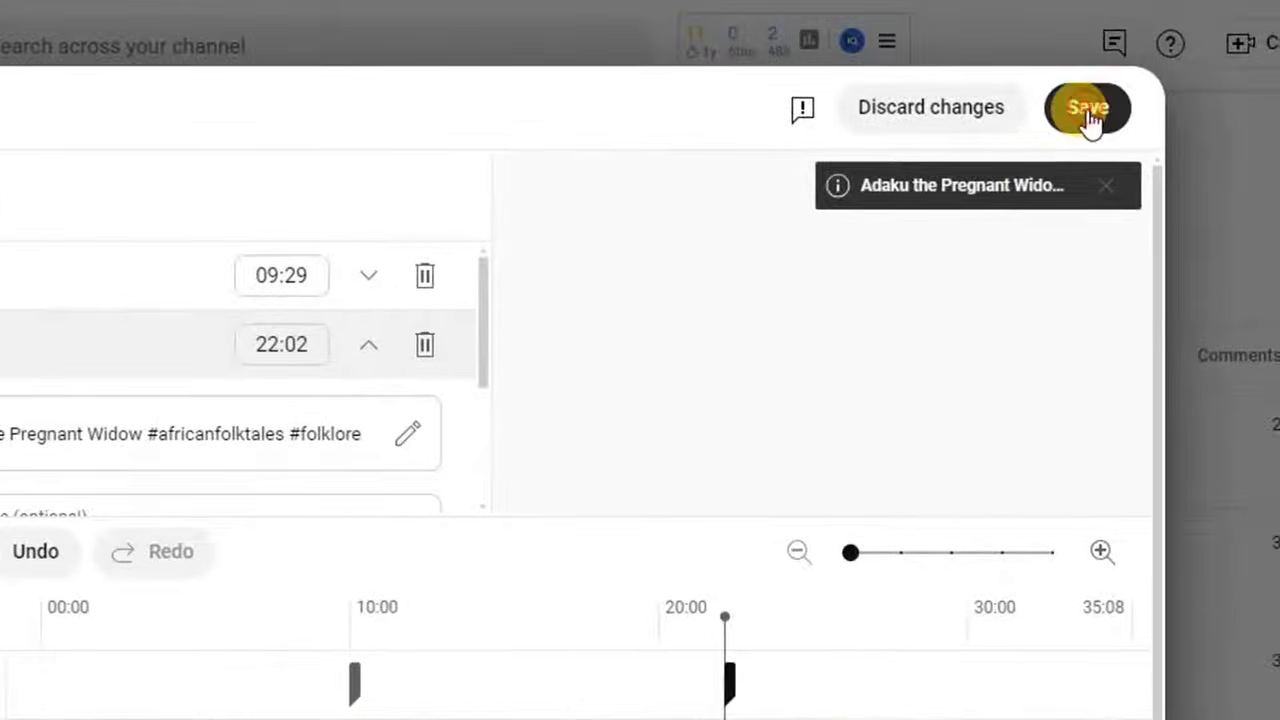
click(1210, 53)
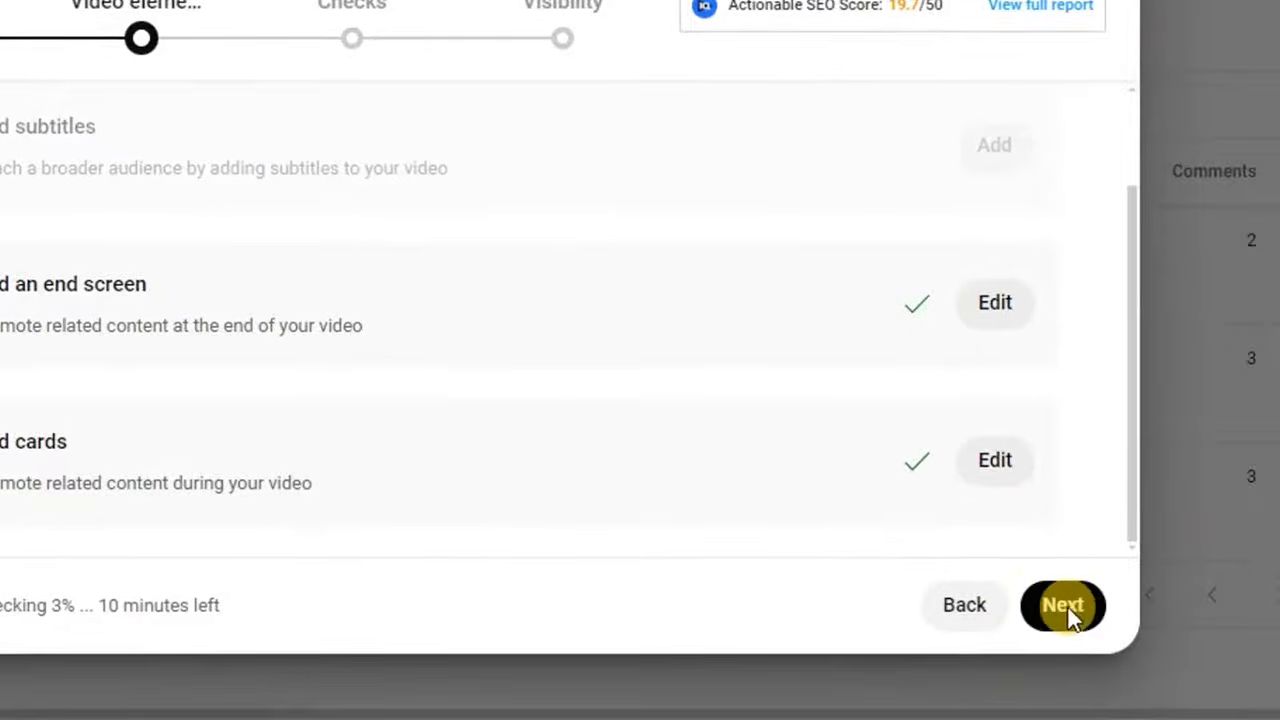
Continue through the checks to the visibility stage, review the publishing and schedule options, and set the video to Unlisted.
click(1092, 645)
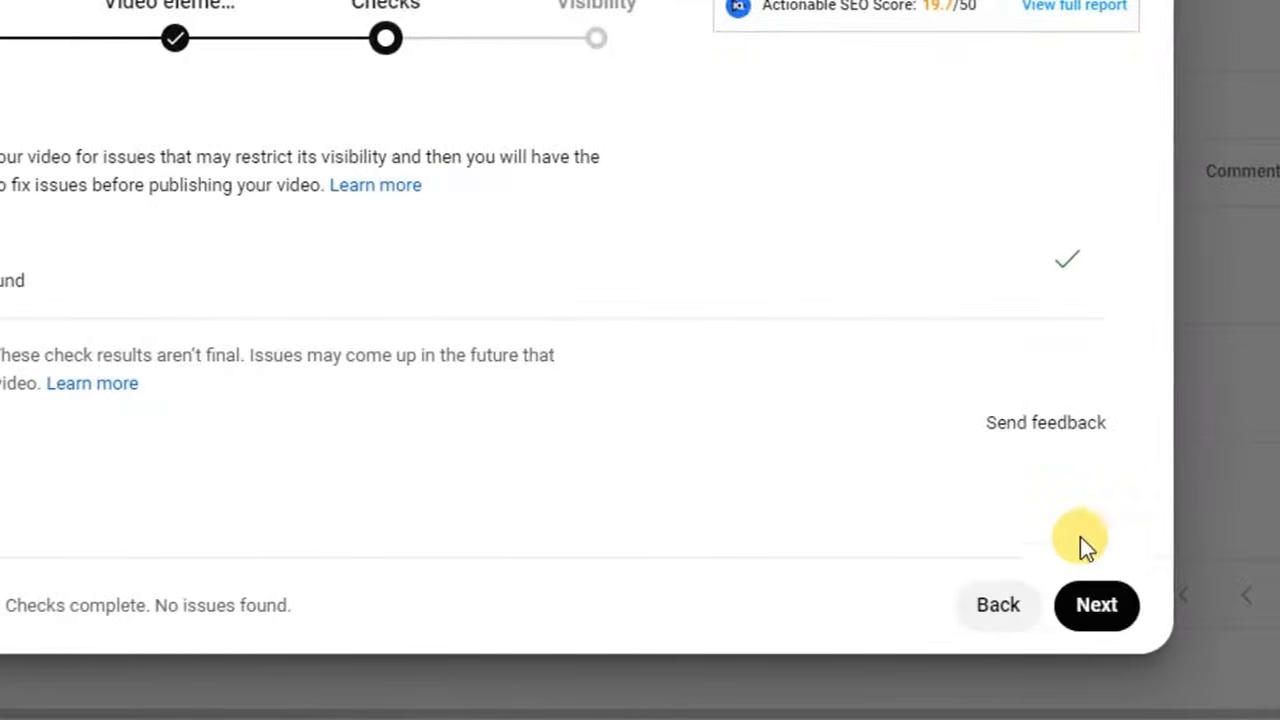
click(1092, 605)
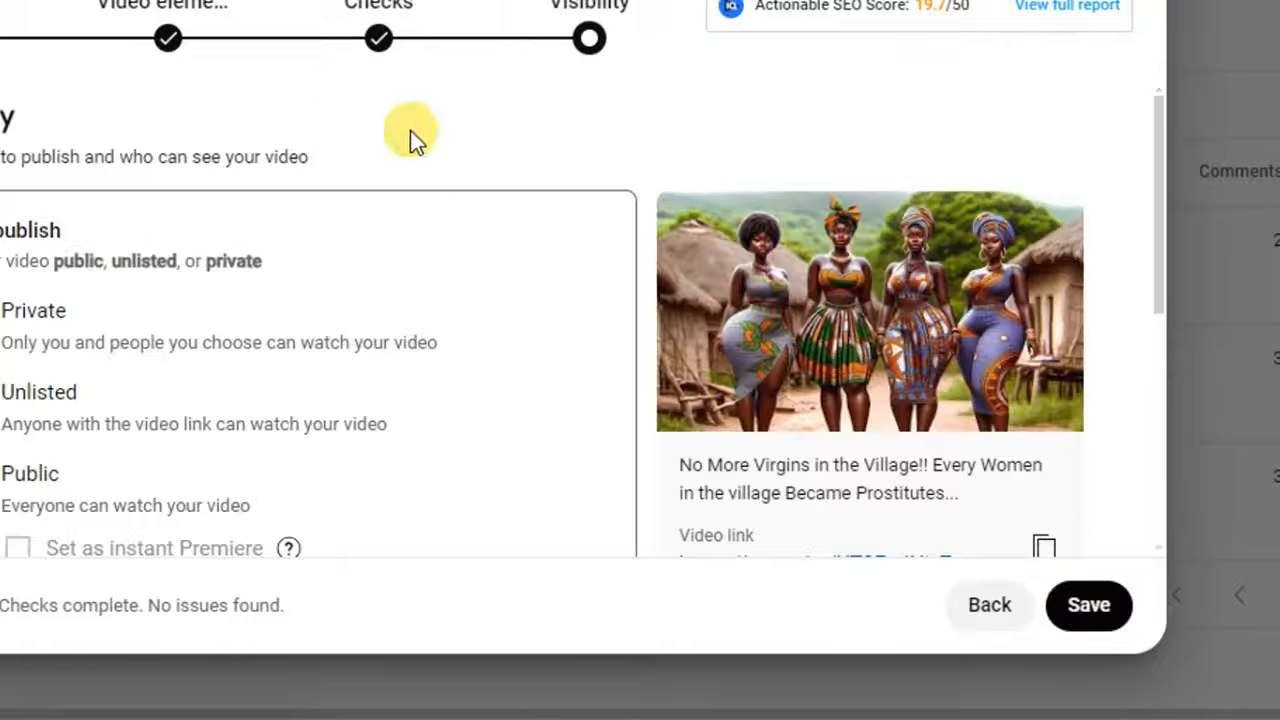
scroll(42, 306, down, 3)
scroll(3, 250, down, 2)
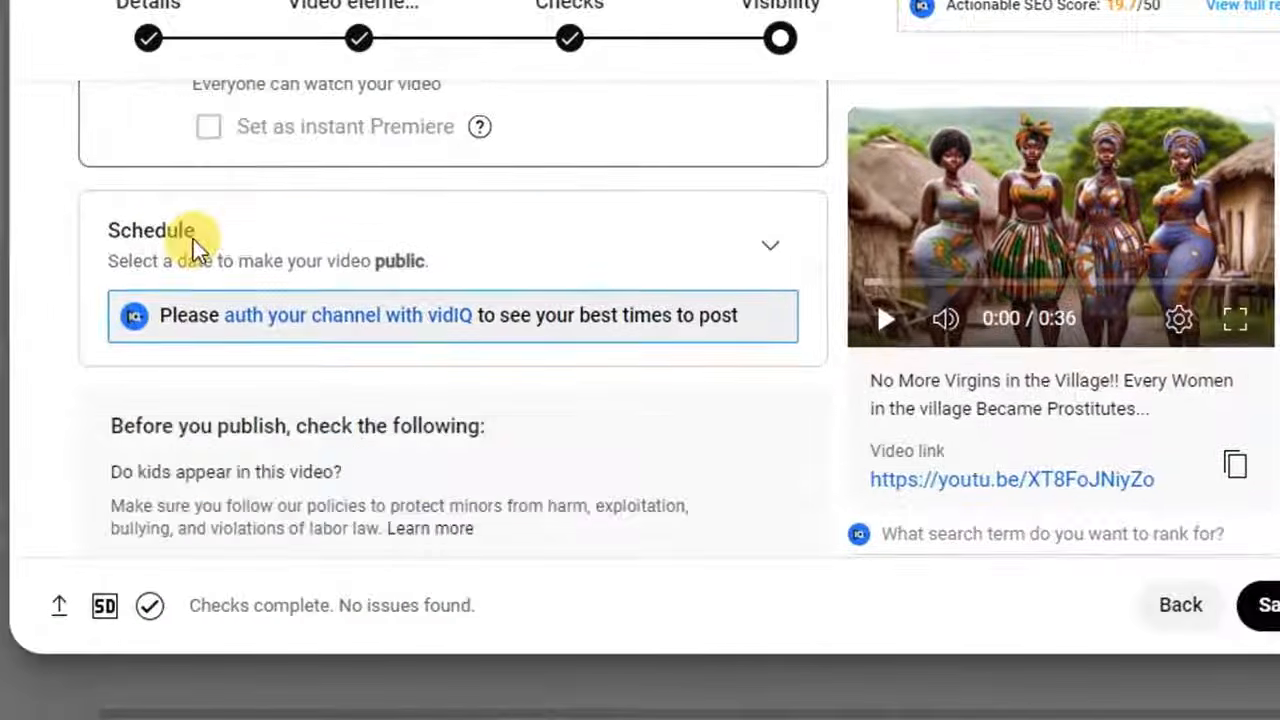
scroll(193, 239, up, 4)
scroll(195, 235, down, 1)
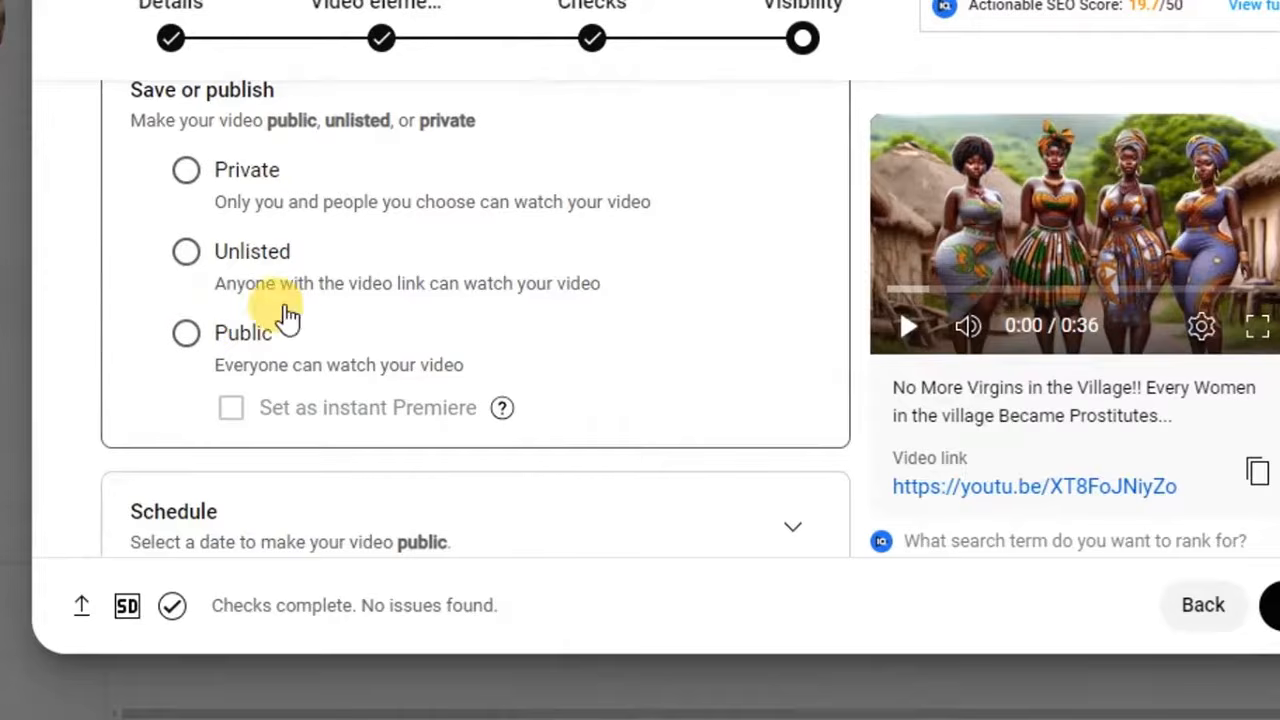
scroll(284, 305, down, 4)
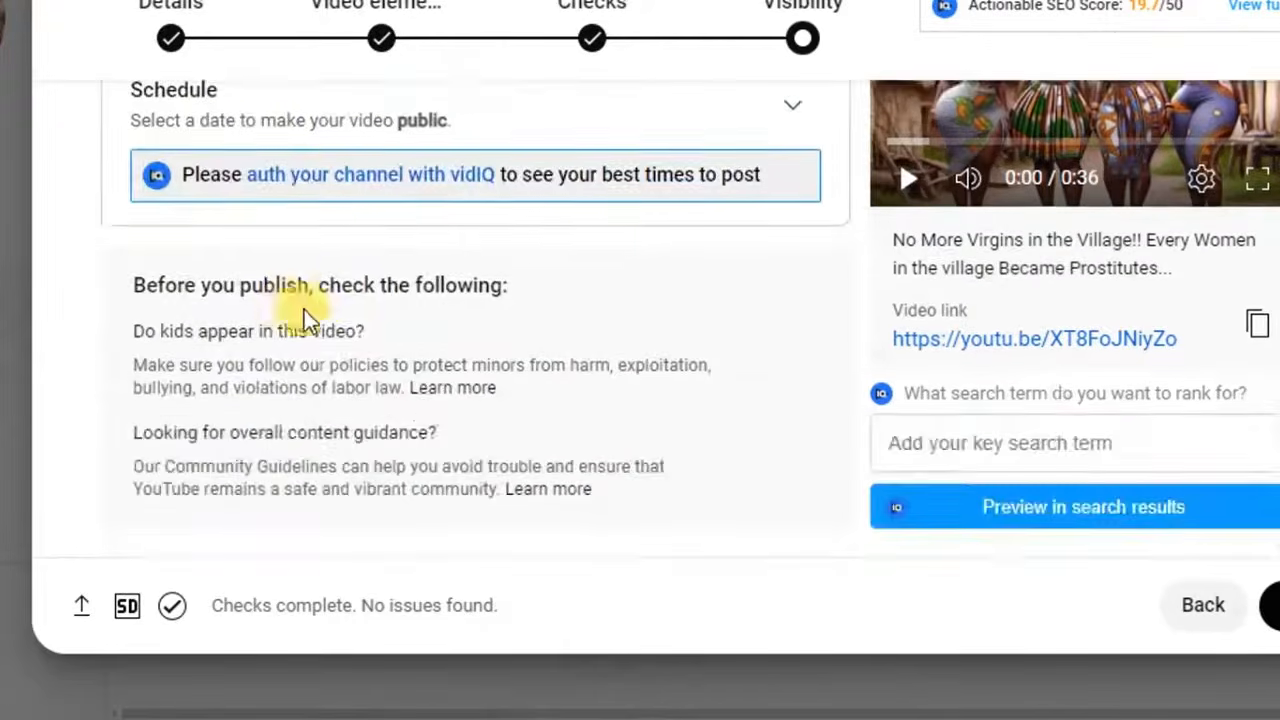
scroll(320, 300, up, 1)
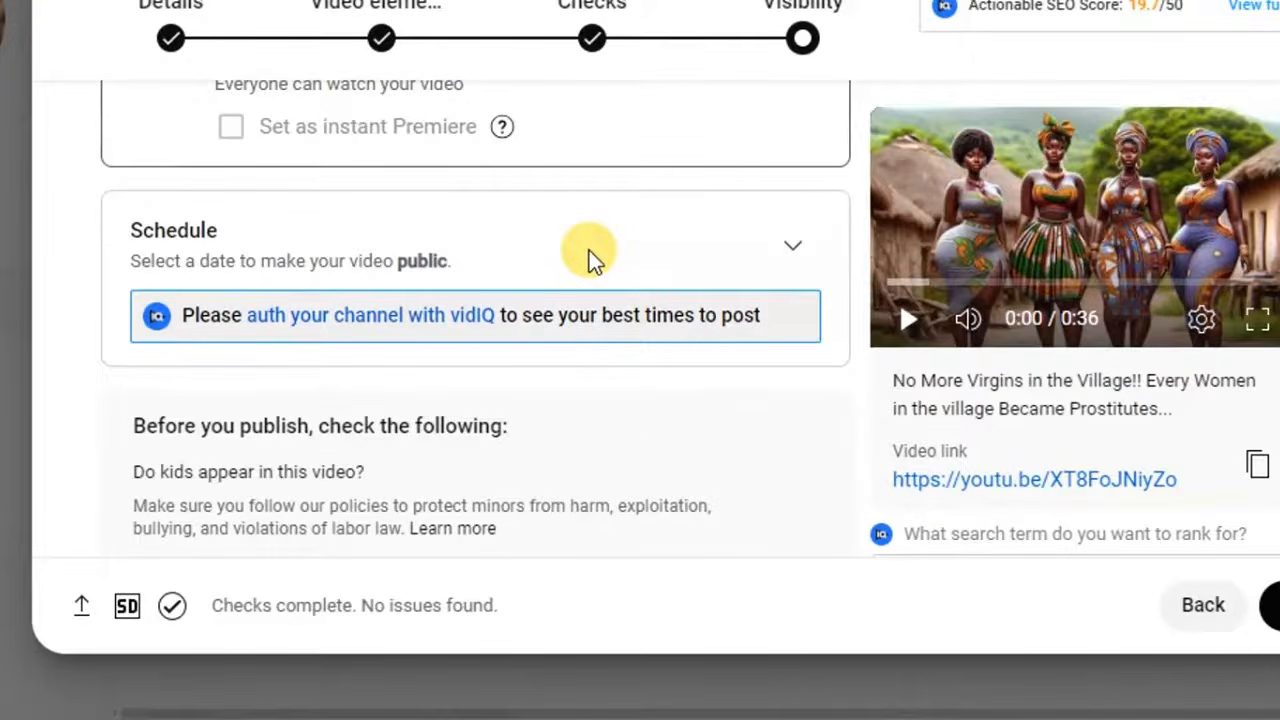
scroll(589, 250, up, 3)
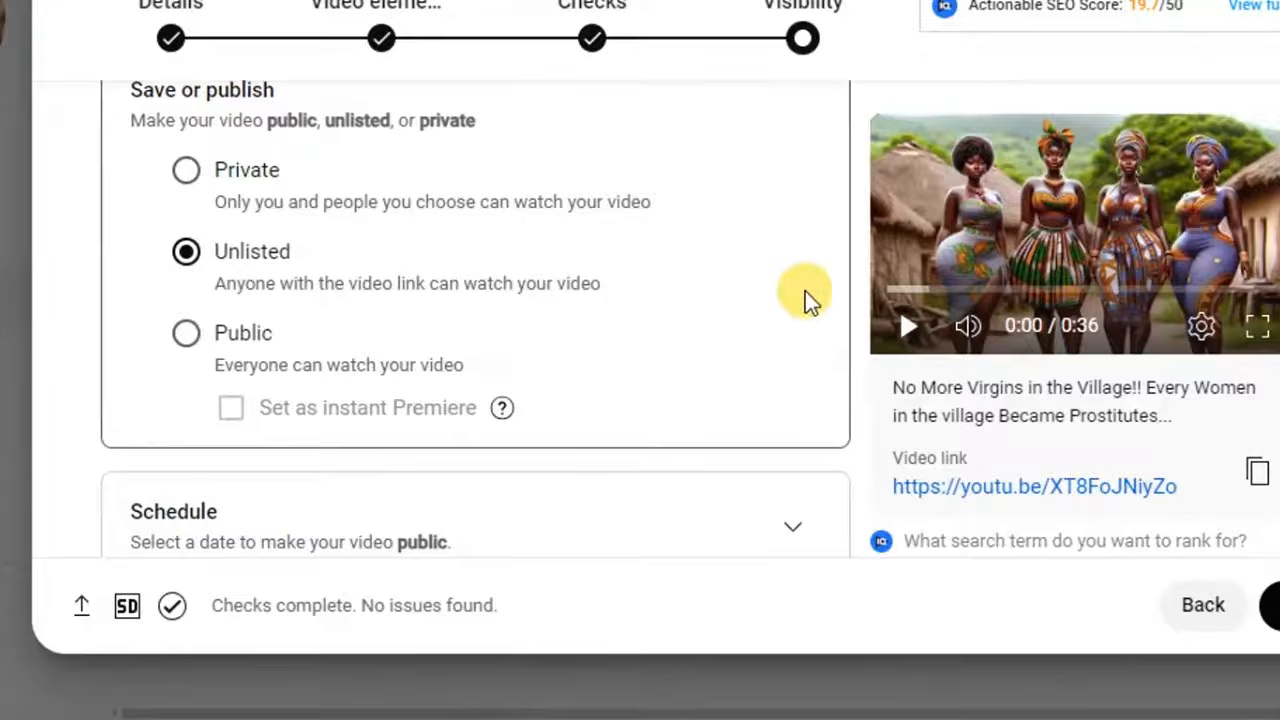
scroll(1090, 380, down, 3)
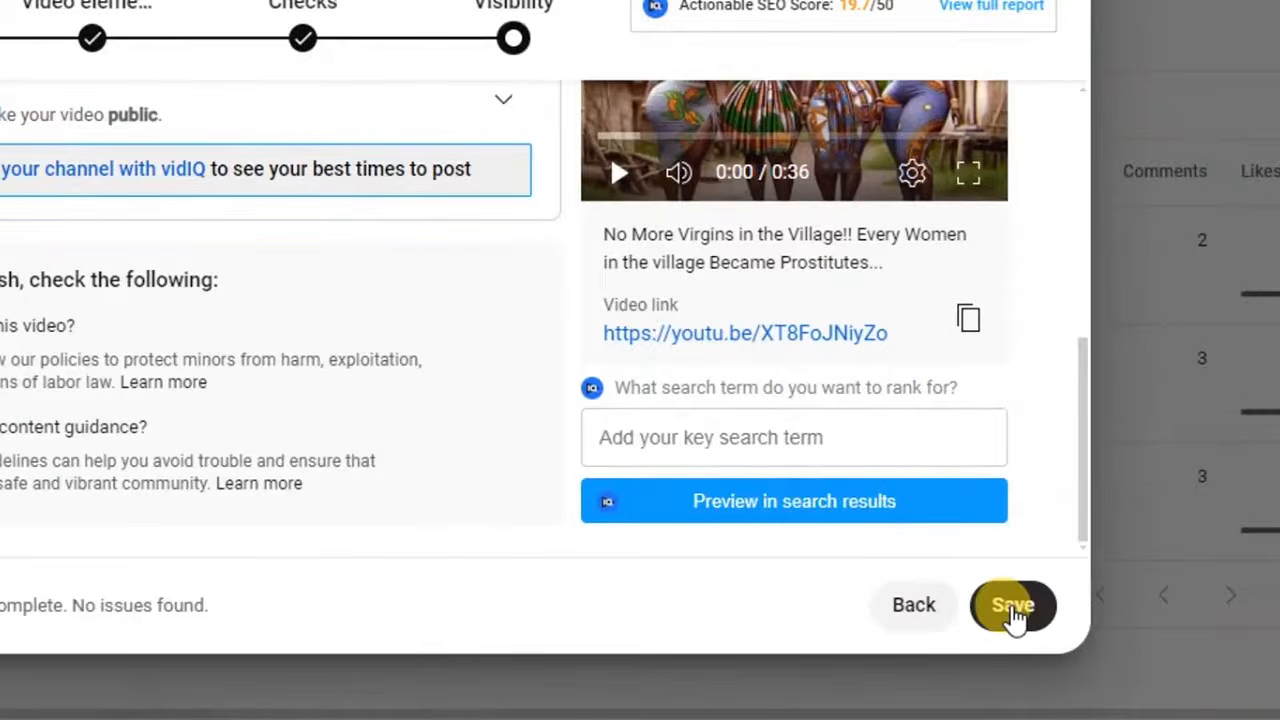